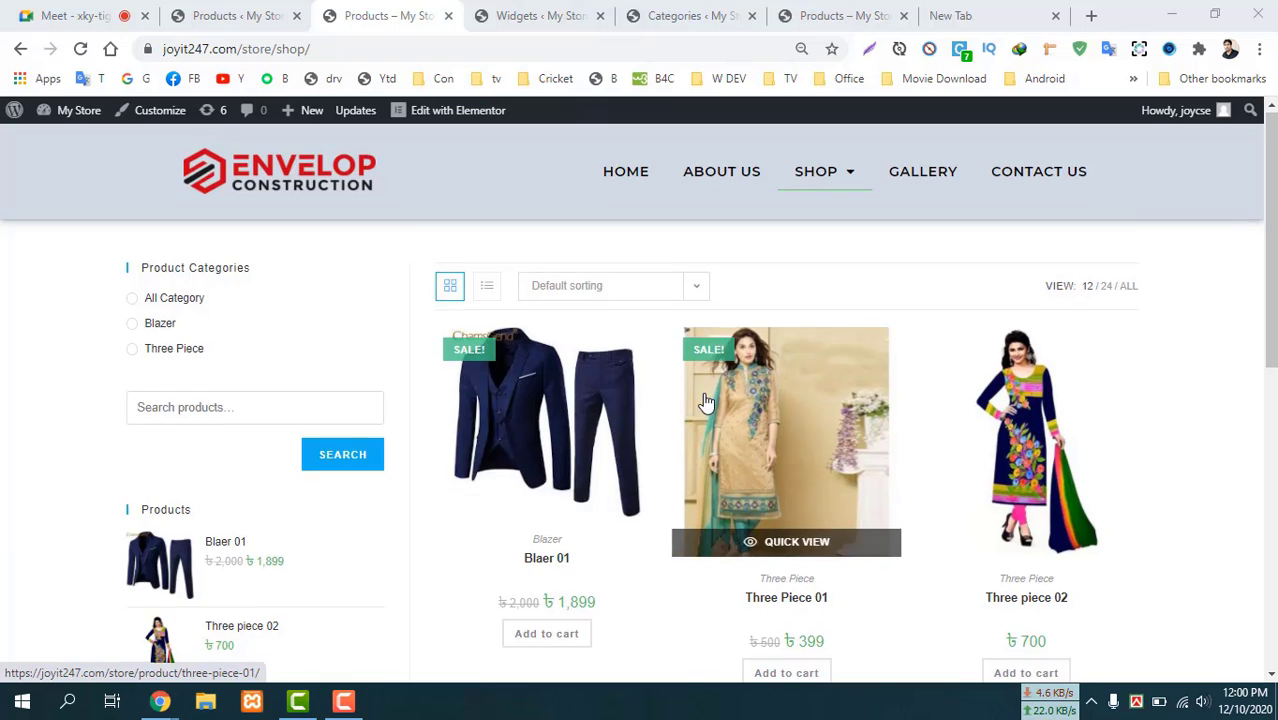
Look over the shop page and the Three Piece 01 product page with its description, and return to the shop page.
scroll(706, 401, "down", 2)
scroll(665, 434, "up", 2)
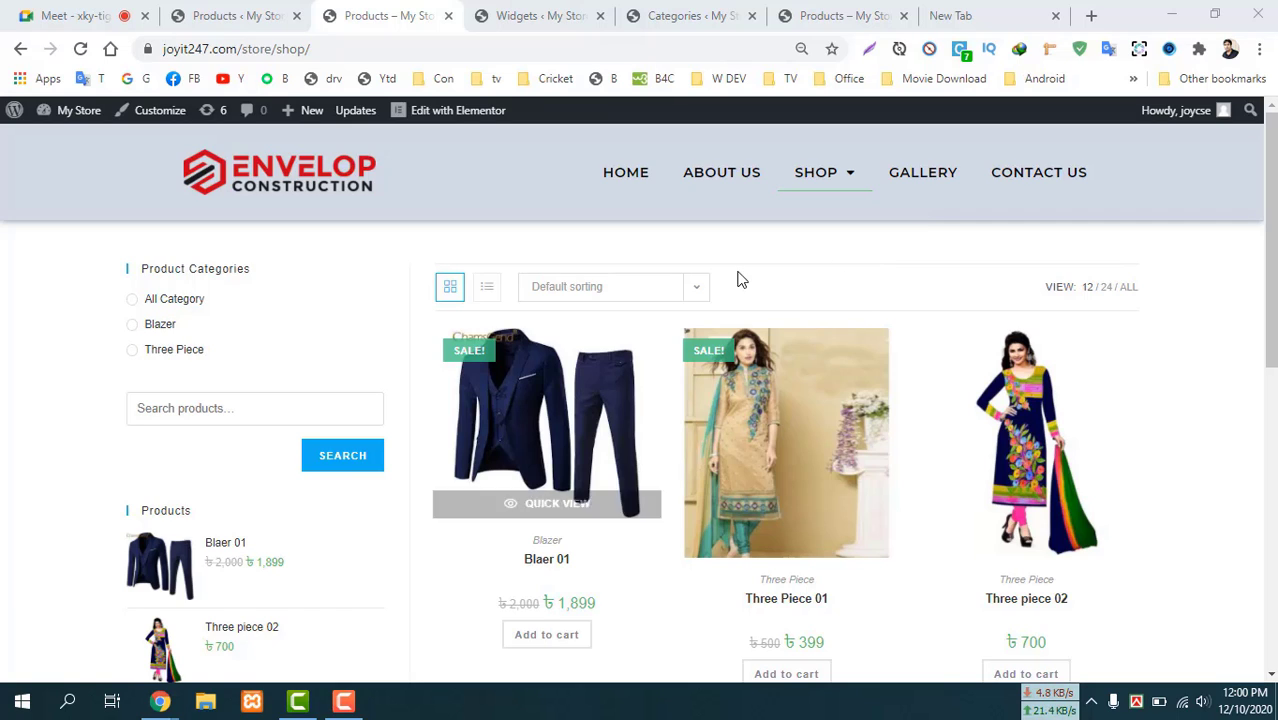
scroll(815, 310, "down", 2)
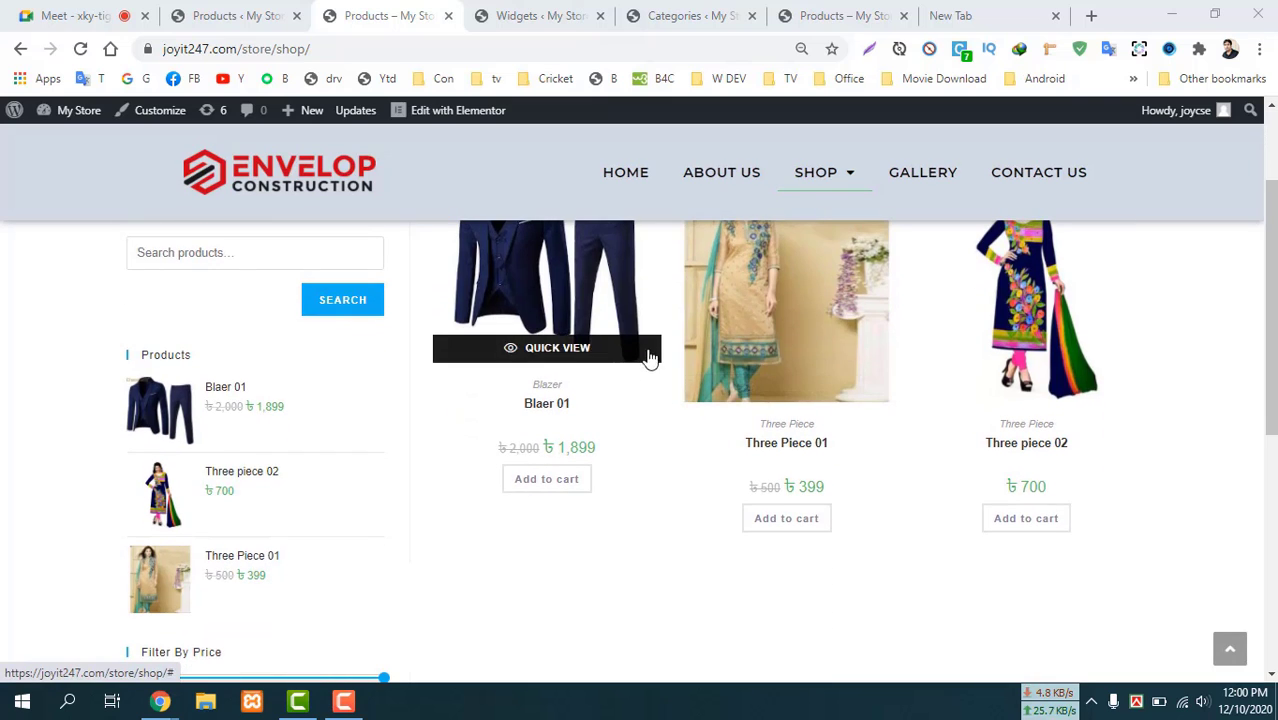
left_click(802, 309)
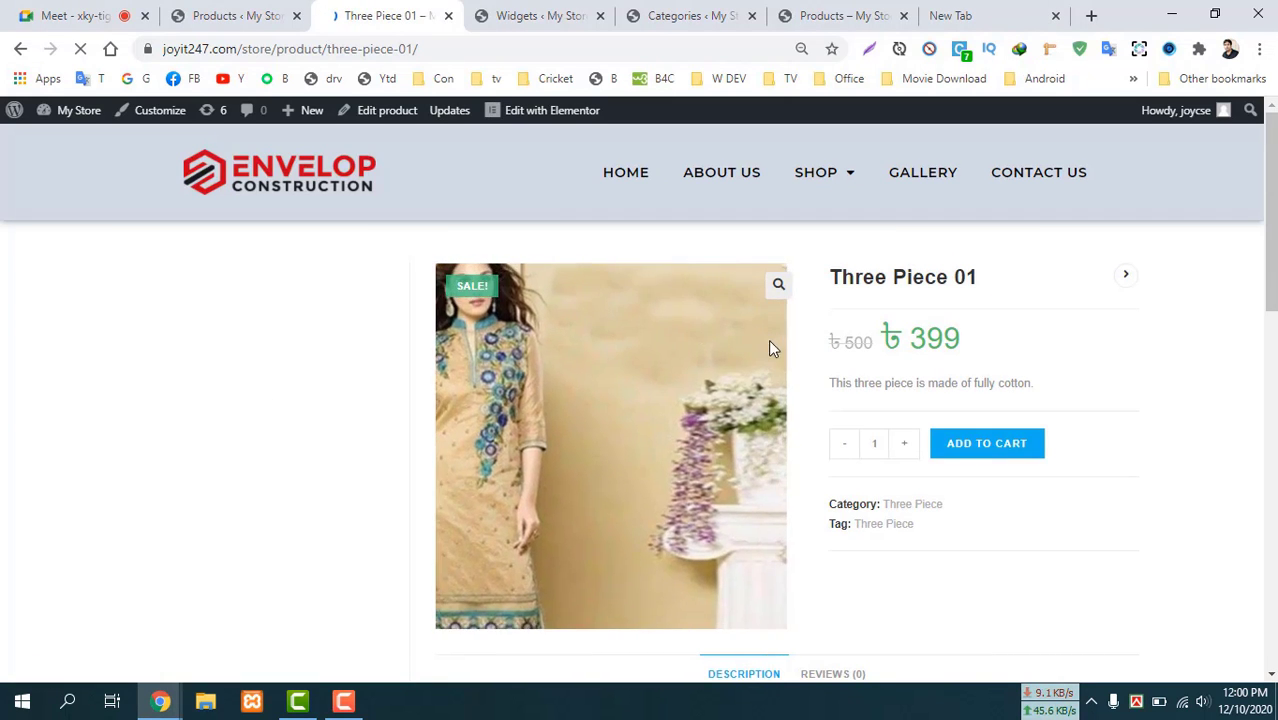
scroll(678, 345, "down", 1)
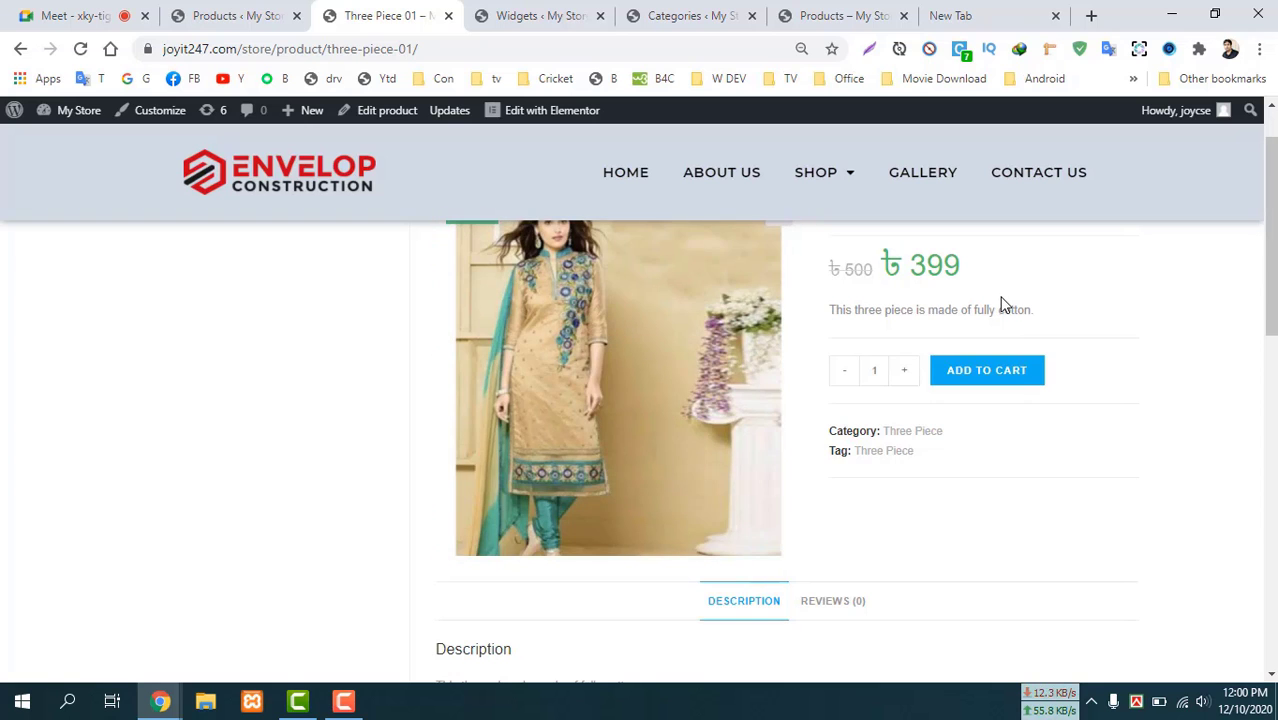
scroll(566, 417, "down", 3)
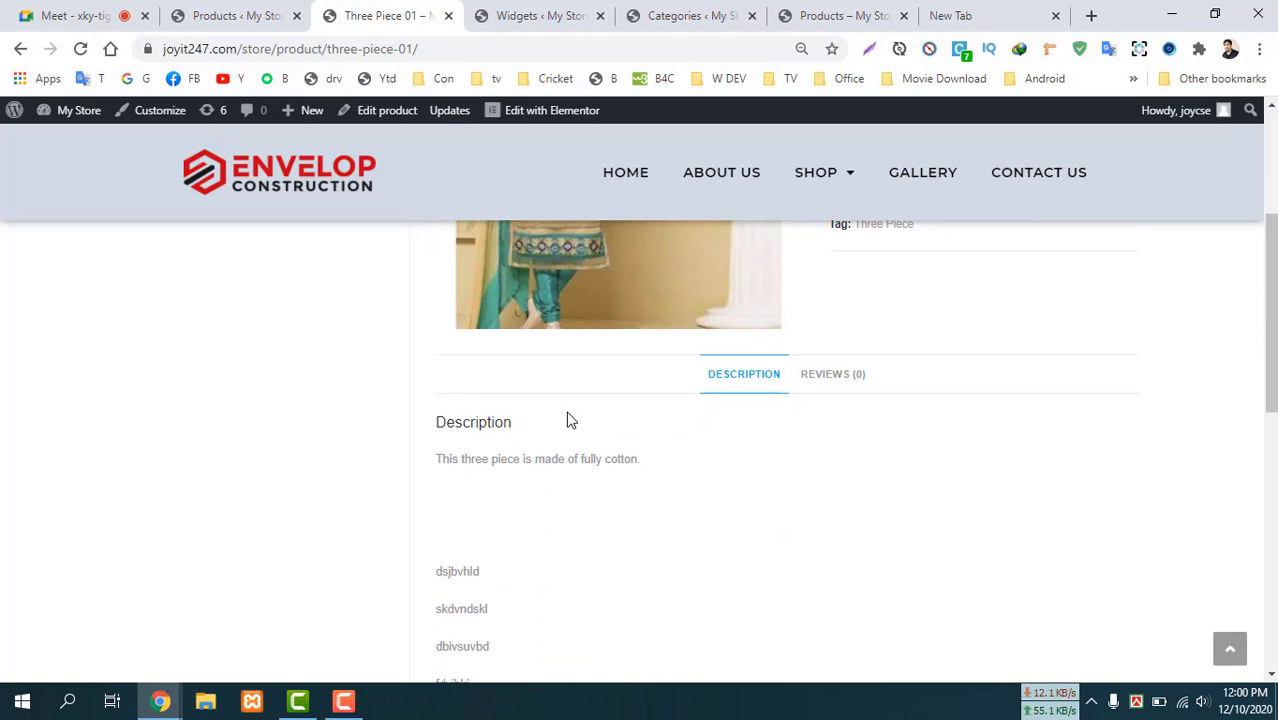
left_click(20, 48)
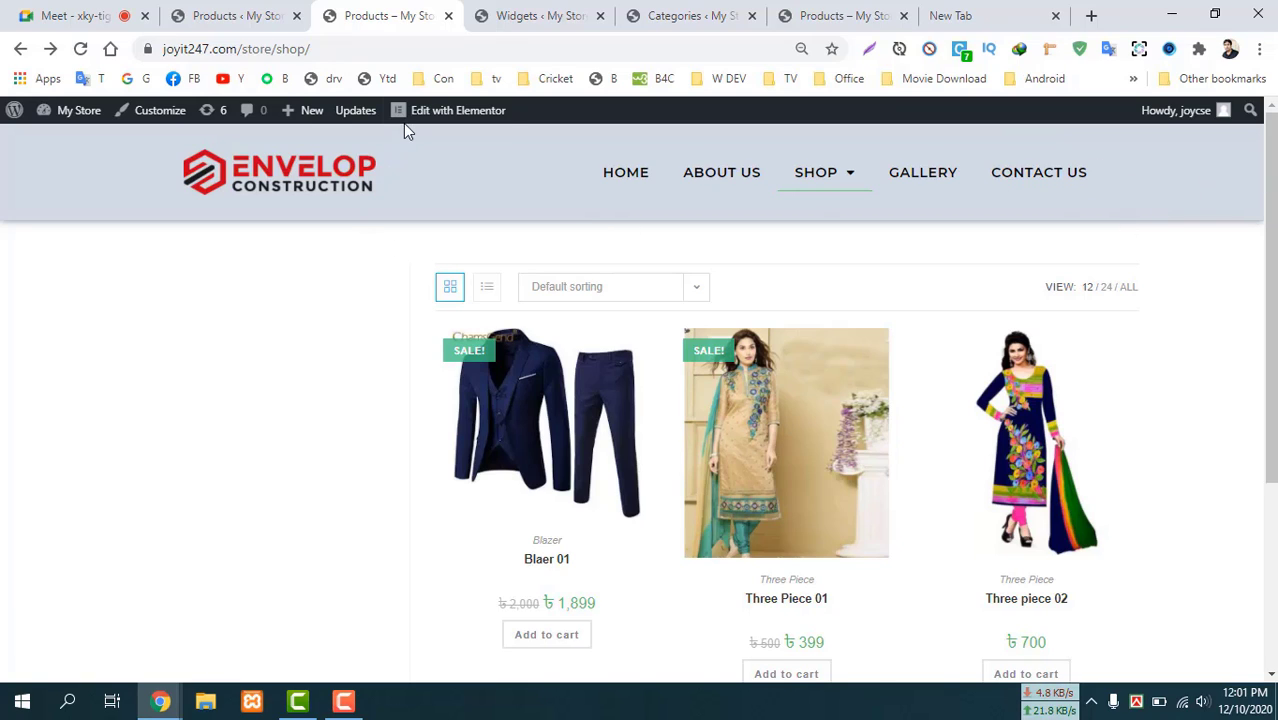
mouse_move(430, 112)
left_click_drag(277, 49, 162, 63)
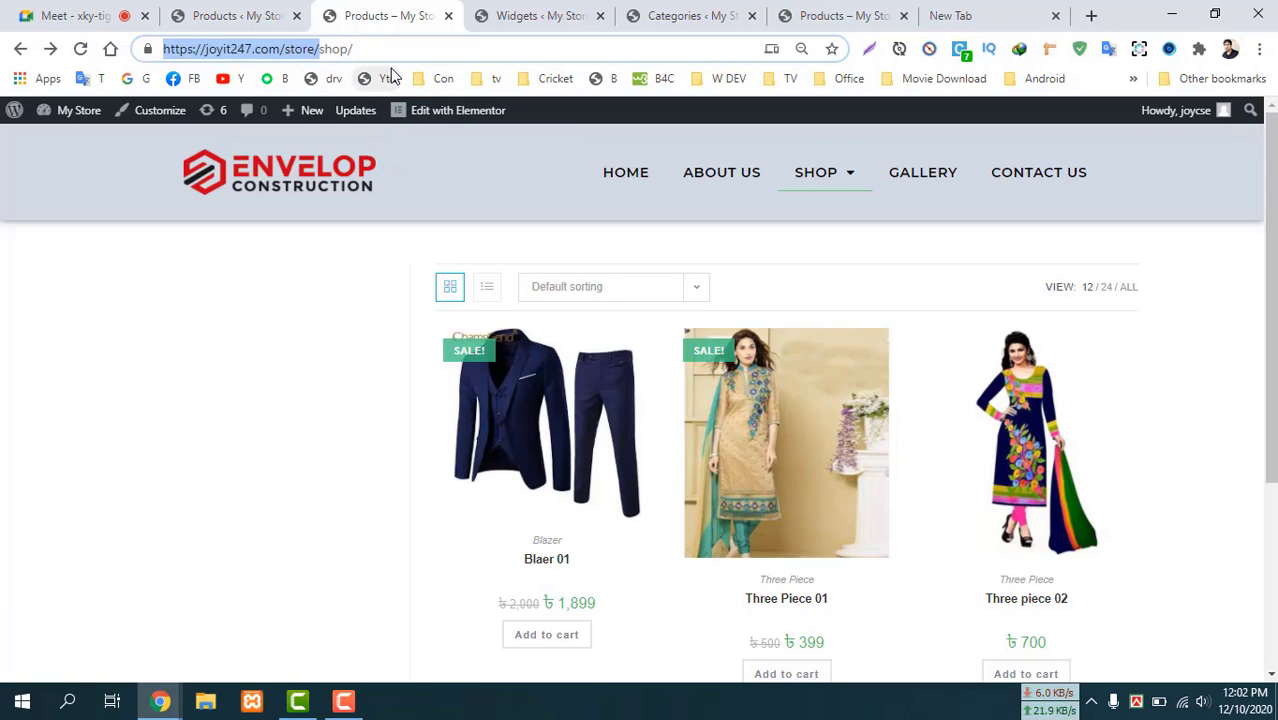
Open the My Store dashboard in a separate browser tab and close the unneeded Widgets, Categories, second shop and blank tabs.
mouse_move(68, 116)
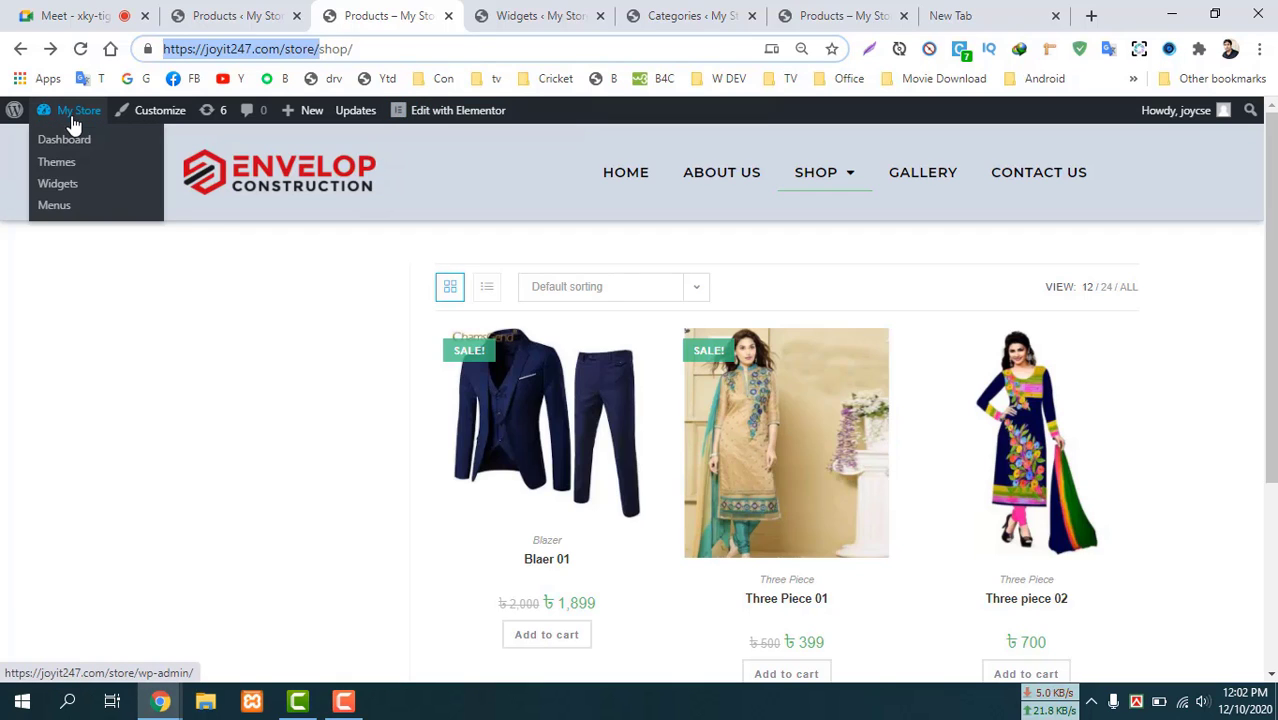
middle_click(66, 146)
left_click(468, 15)
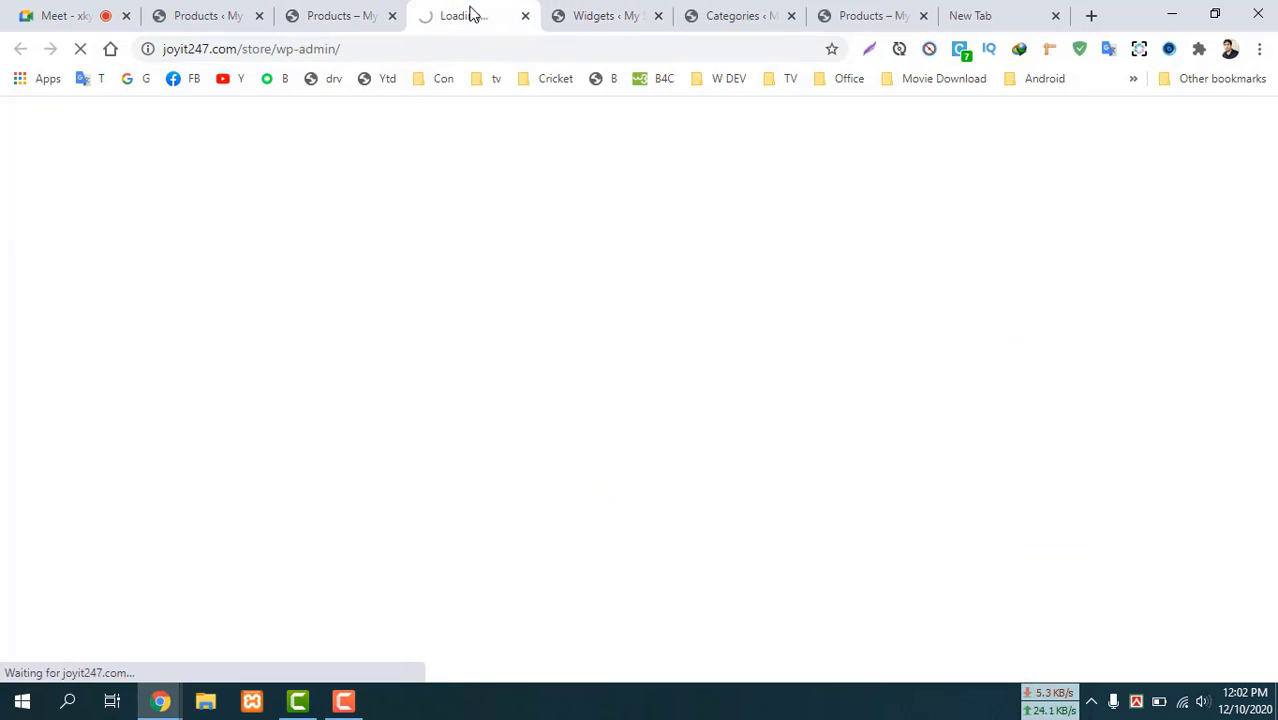
left_click(658, 16)
left_click(658, 16)
left_click(658, 16)
left_click(656, 16)
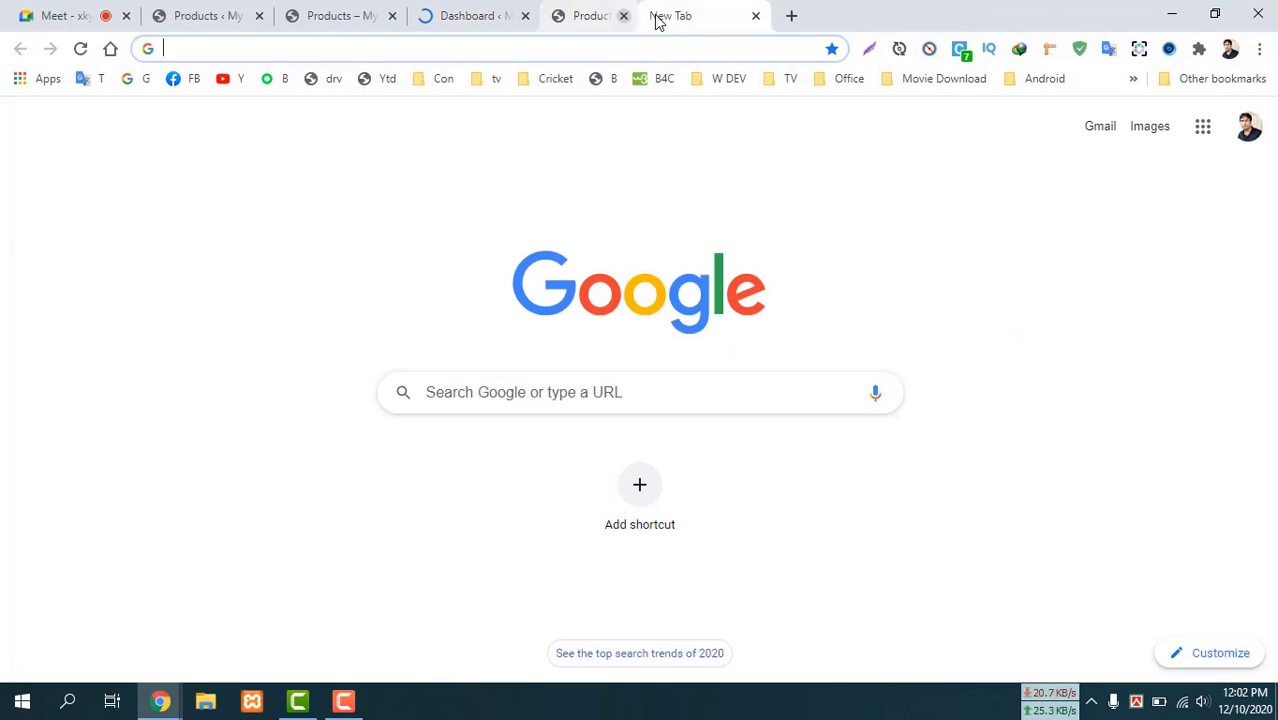
left_click(658, 16)
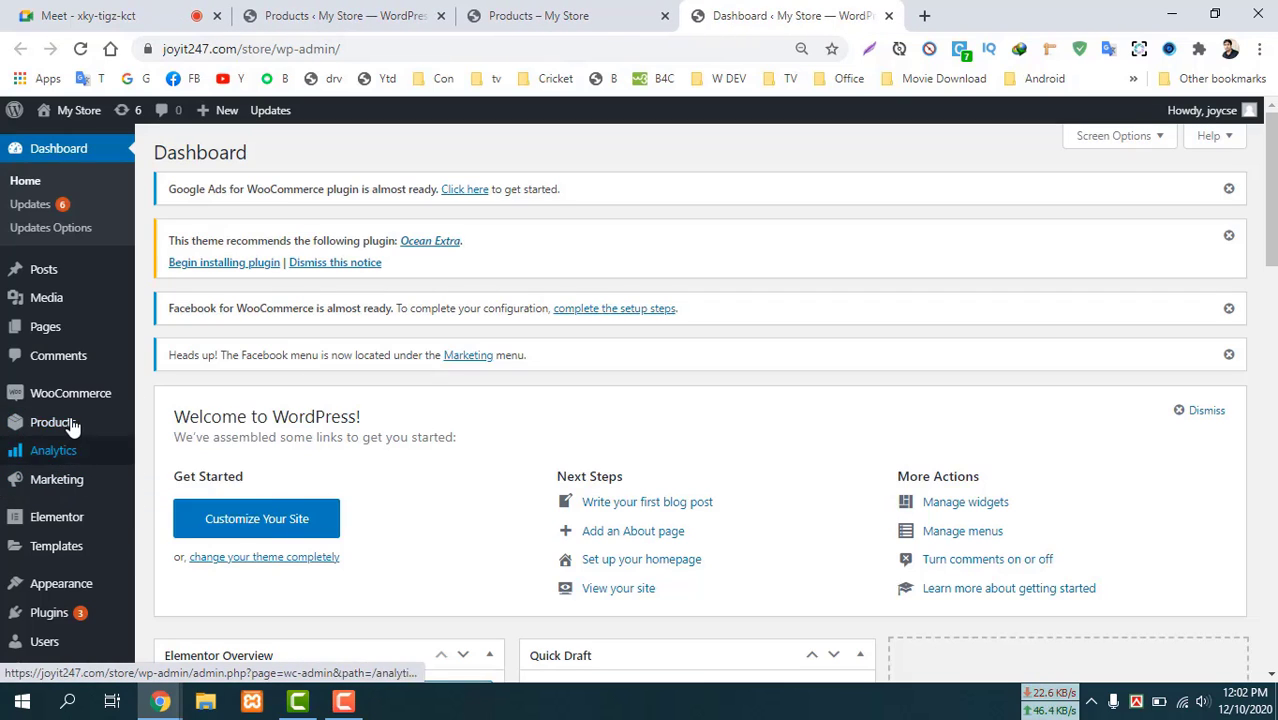
Examine the published Elementor templates among the store's saved templates.
mouse_move(60, 425)
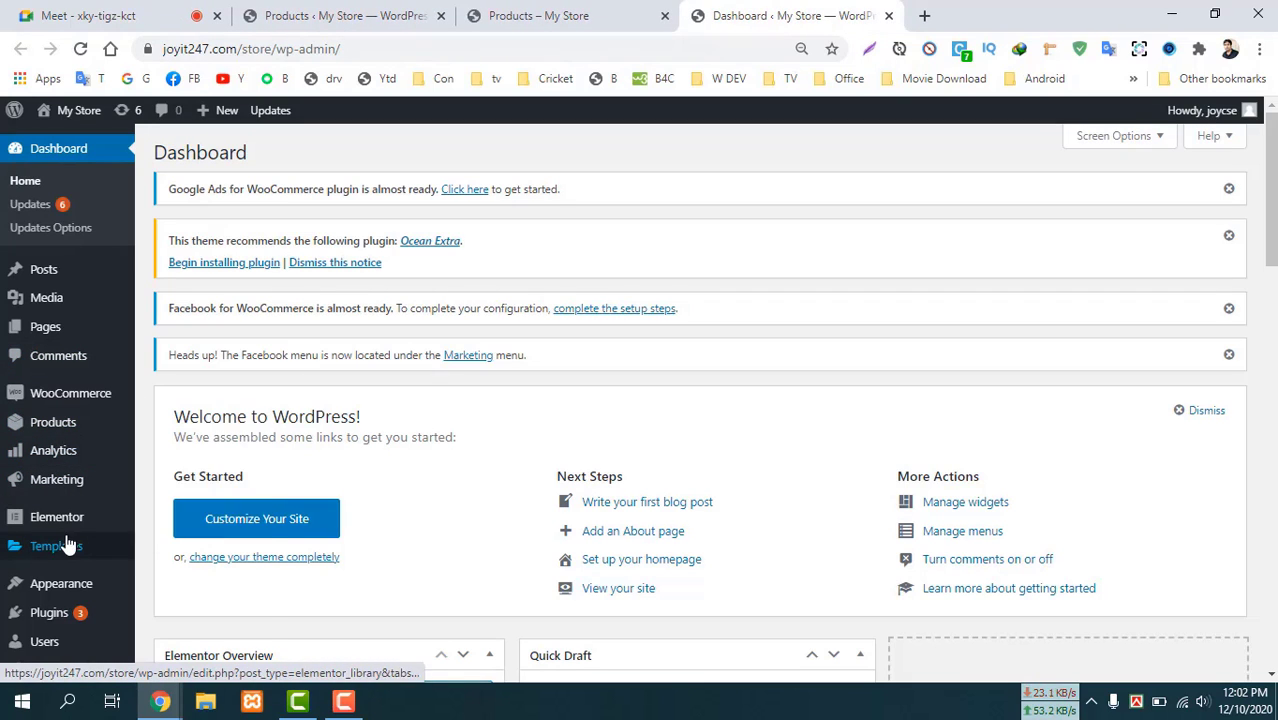
mouse_move(60, 558)
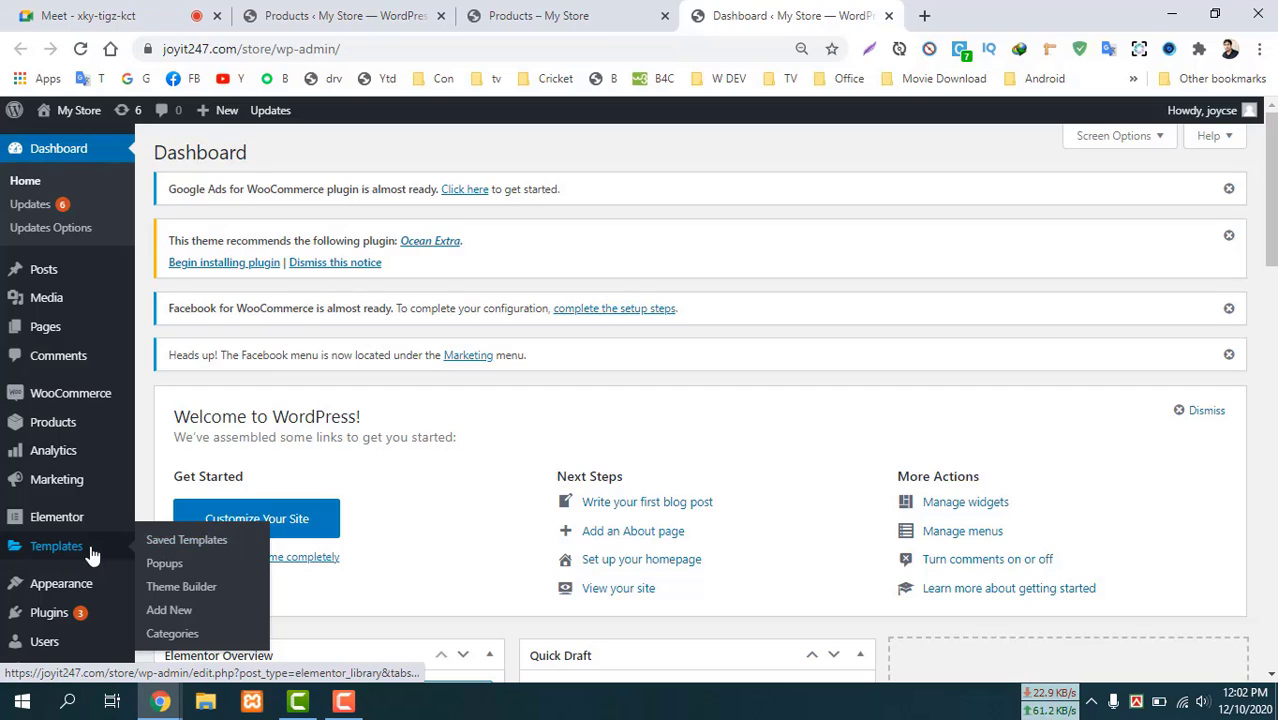
left_click(176, 542)
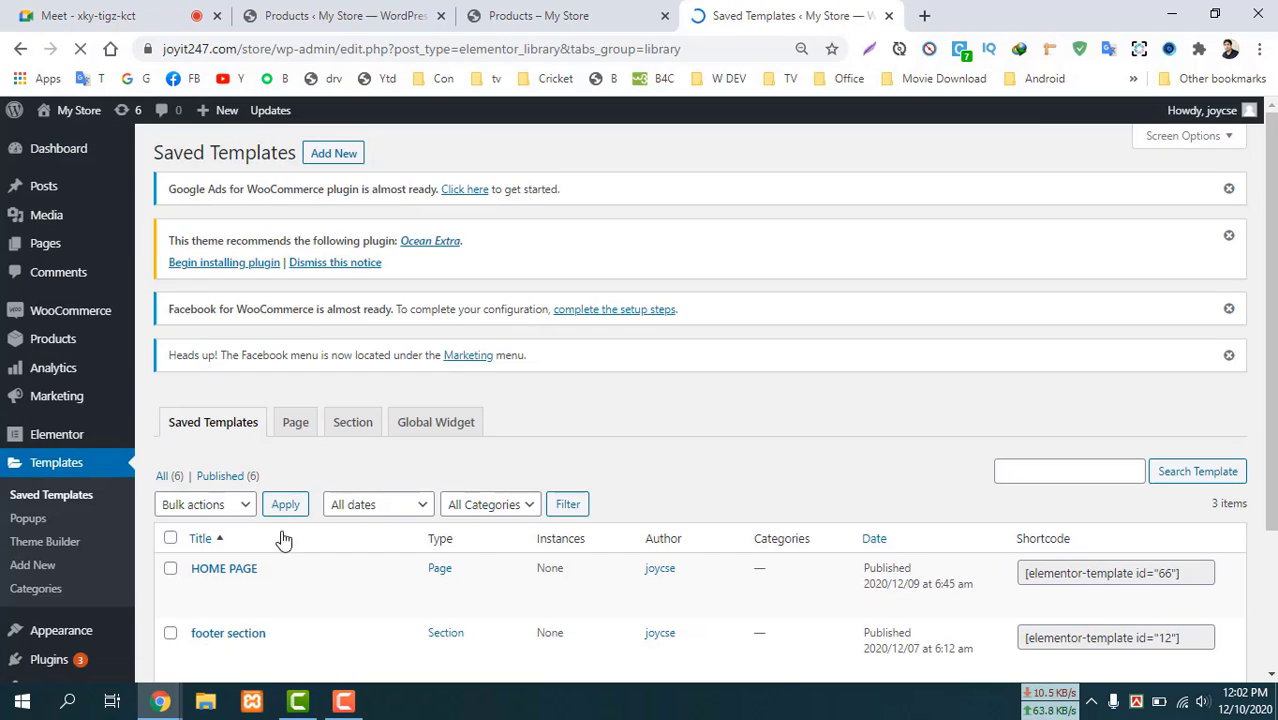
scroll(250, 480, "down", 1)
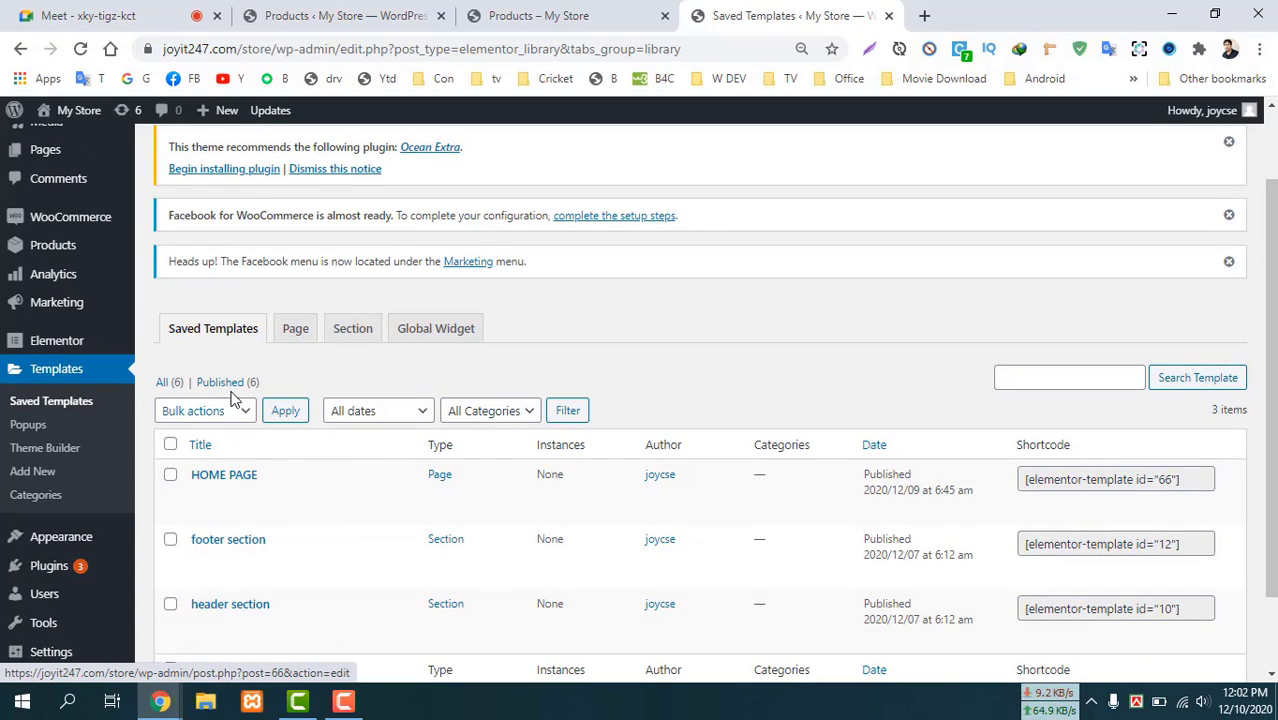
left_click(226, 384)
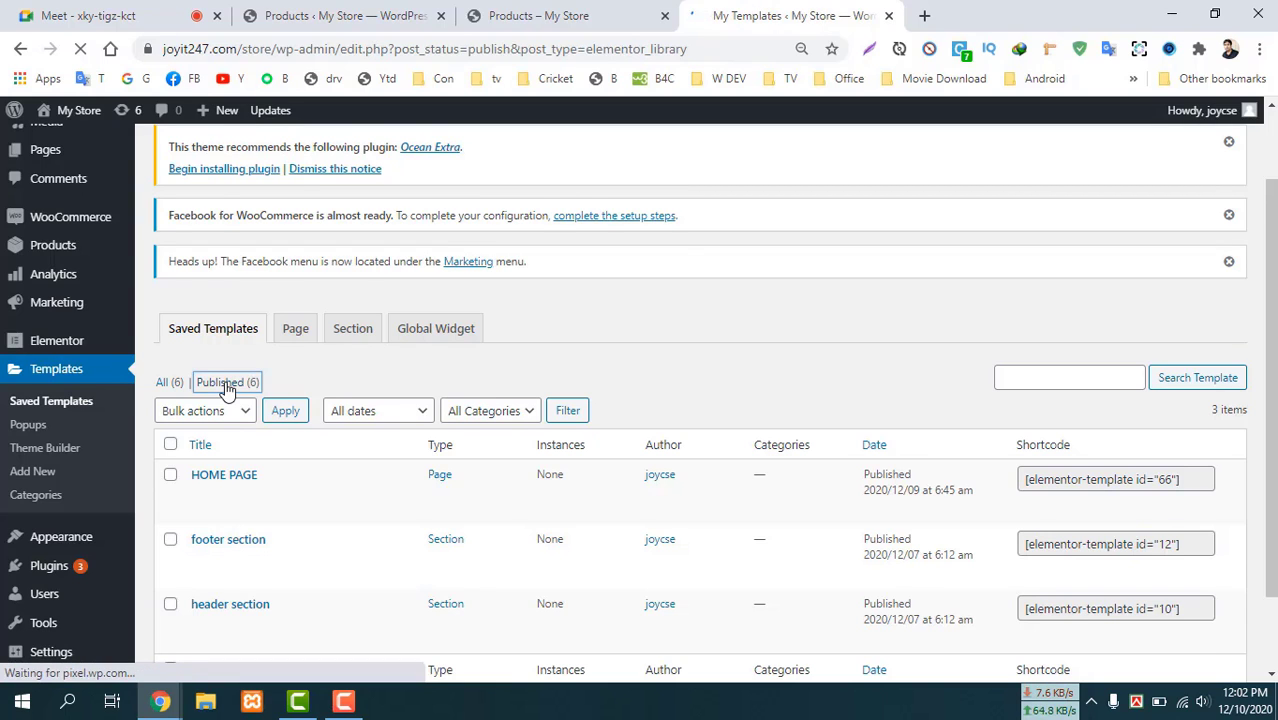
scroll(222, 400, "down", 2)
scroll(333, 434, "down", 2)
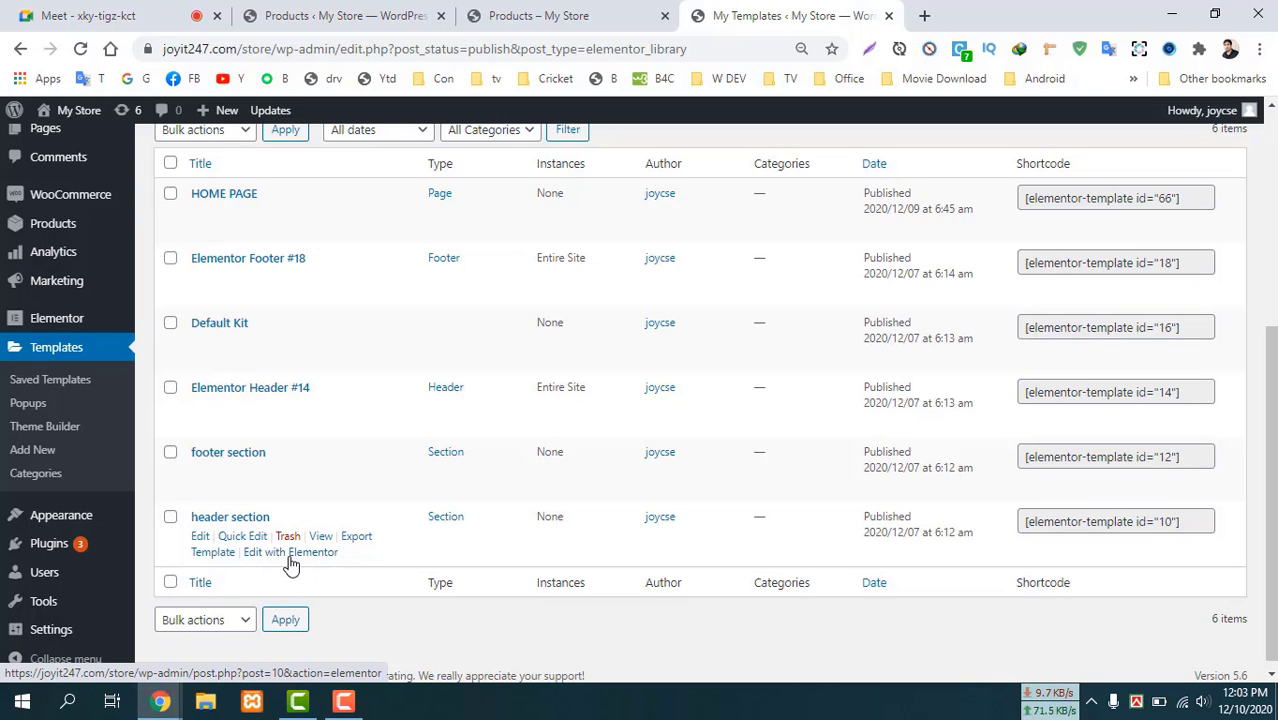
Return to the shop page and open Elementor Header #14 for editing with Elementor.
left_click(546, 16)
left_click(340, 16)
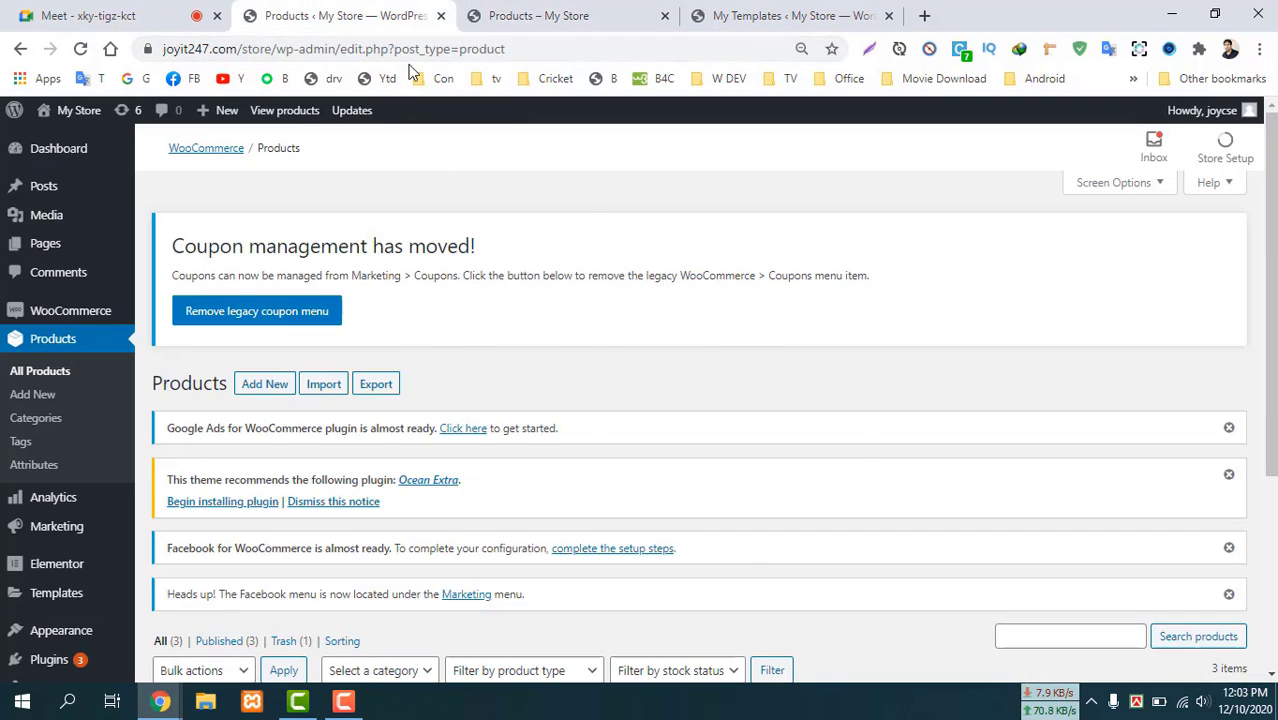
left_click(565, 15)
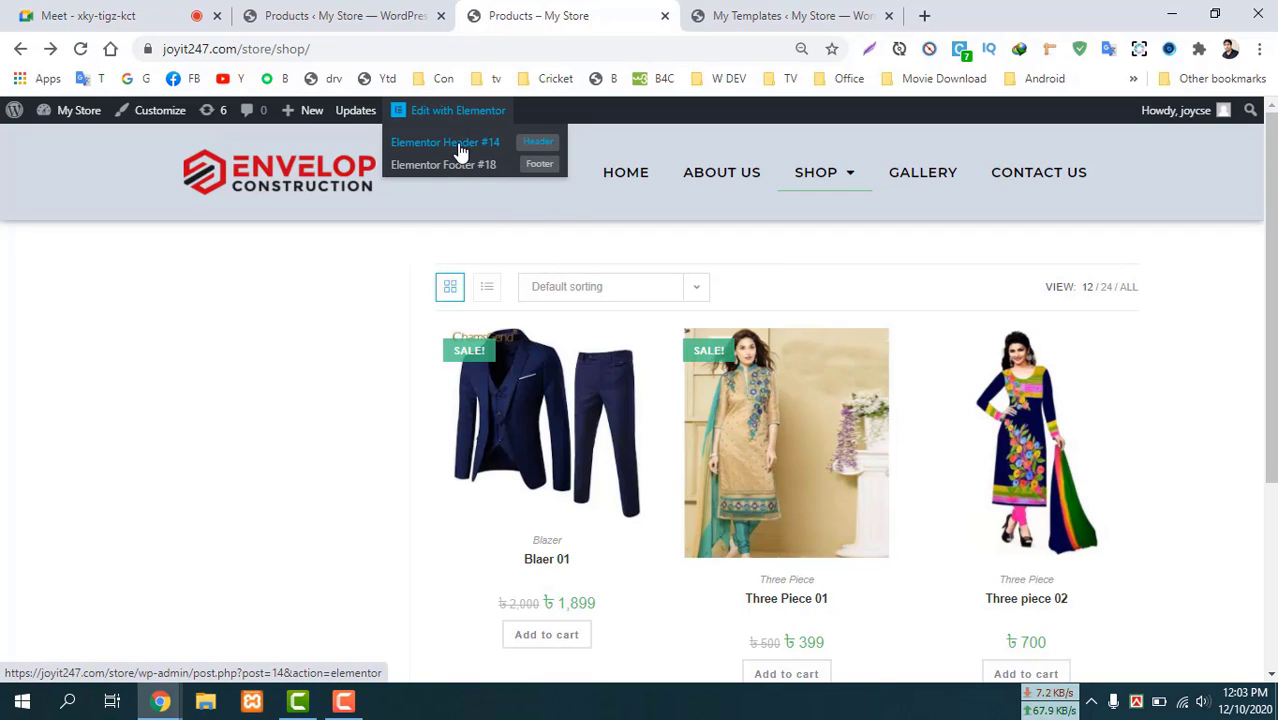
left_click(536, 150)
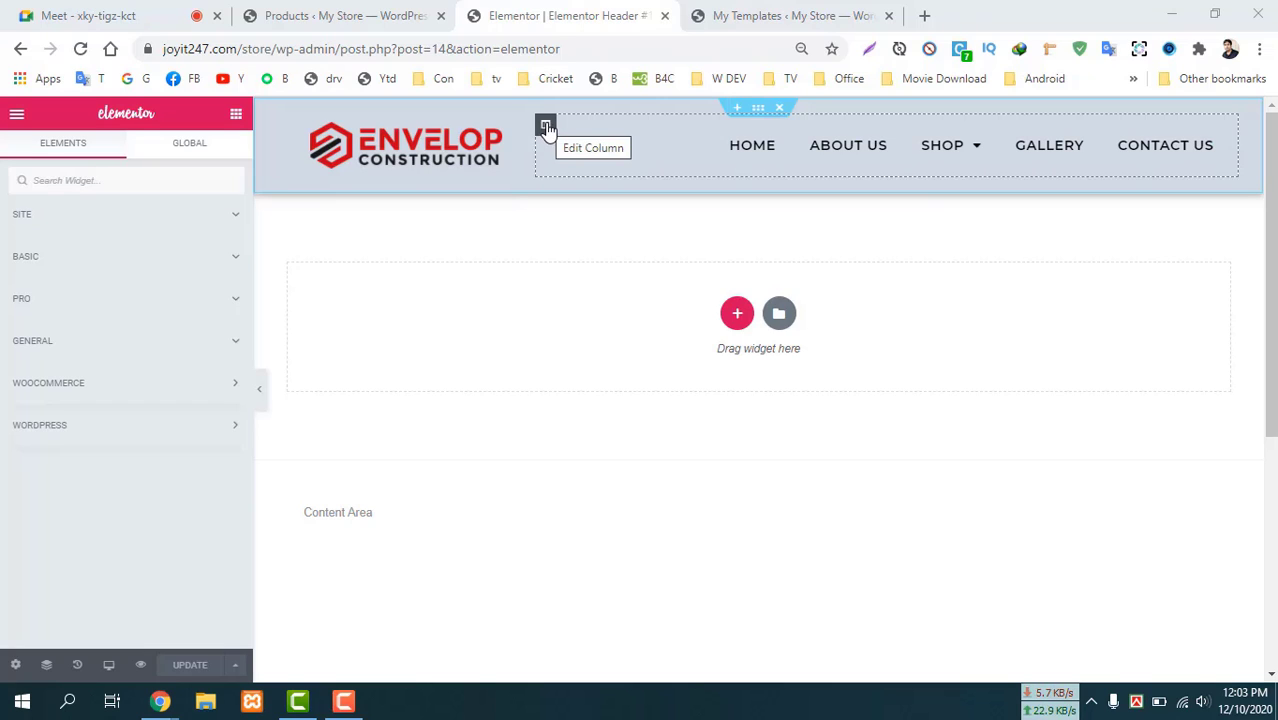
Duplicate the header's navigation menu column and delete the Nav Menu widget from the copy.
right_click(545, 126)
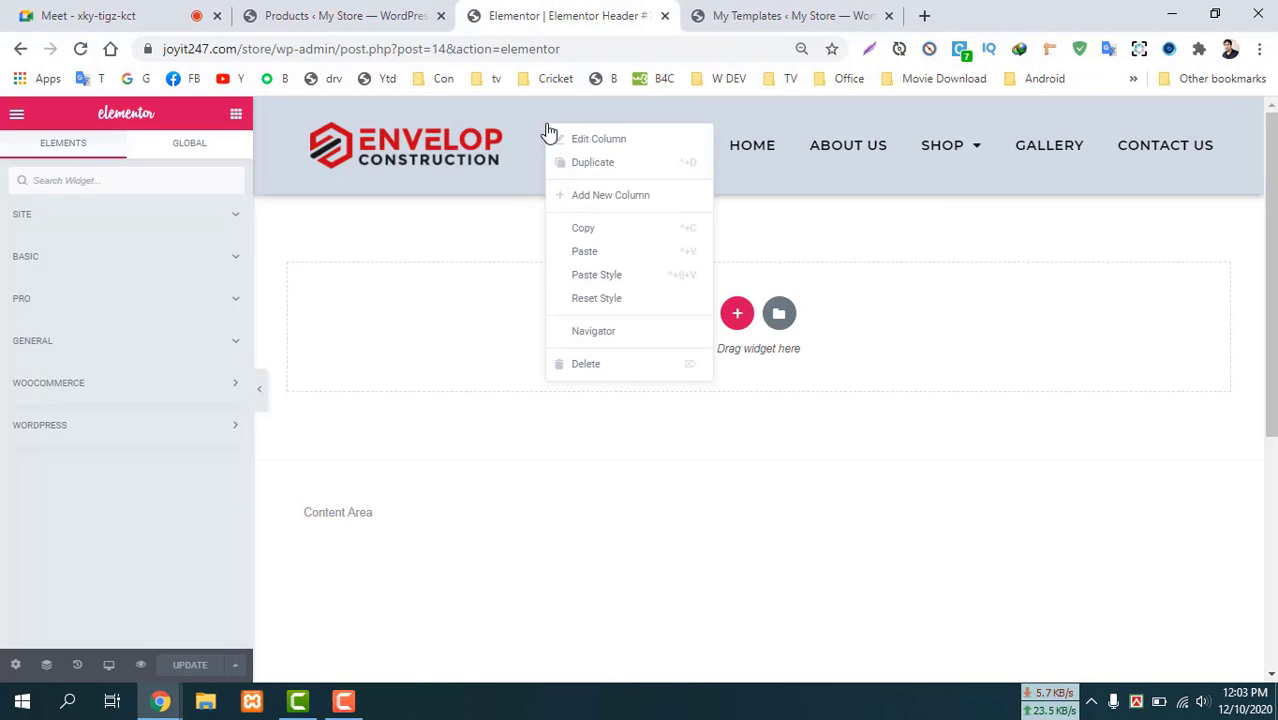
left_click(596, 168)
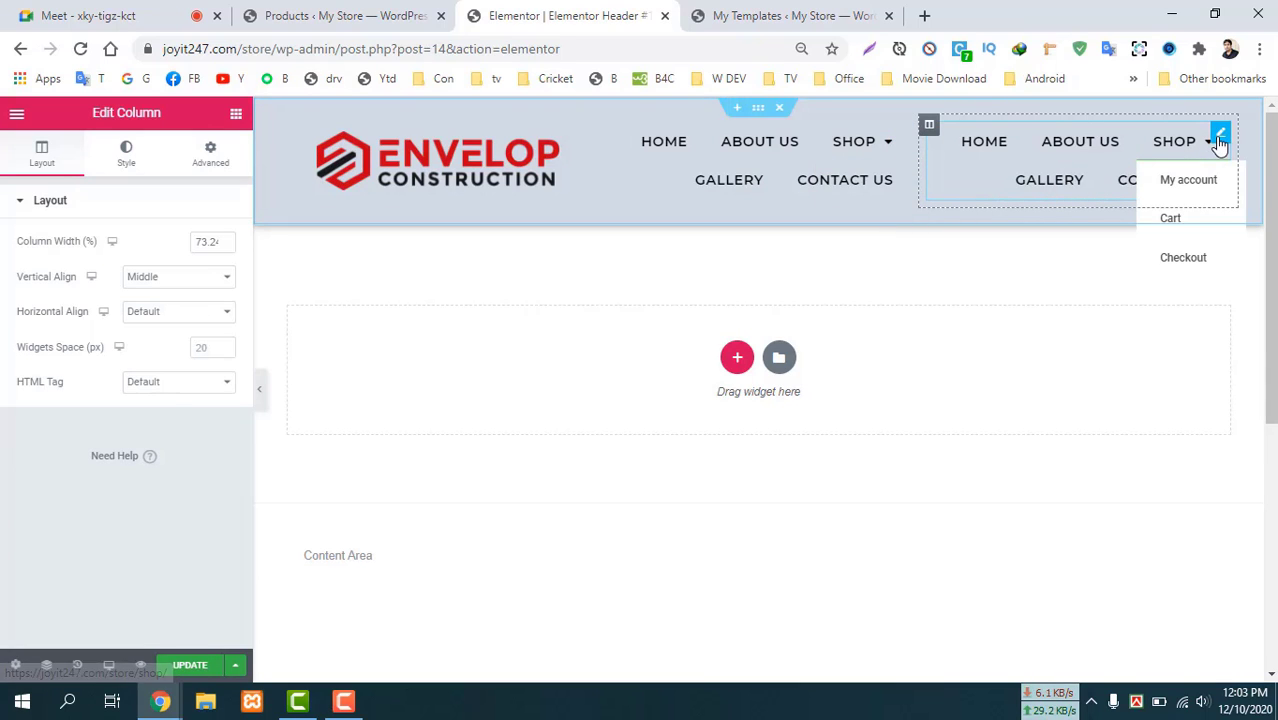
right_click(1220, 140)
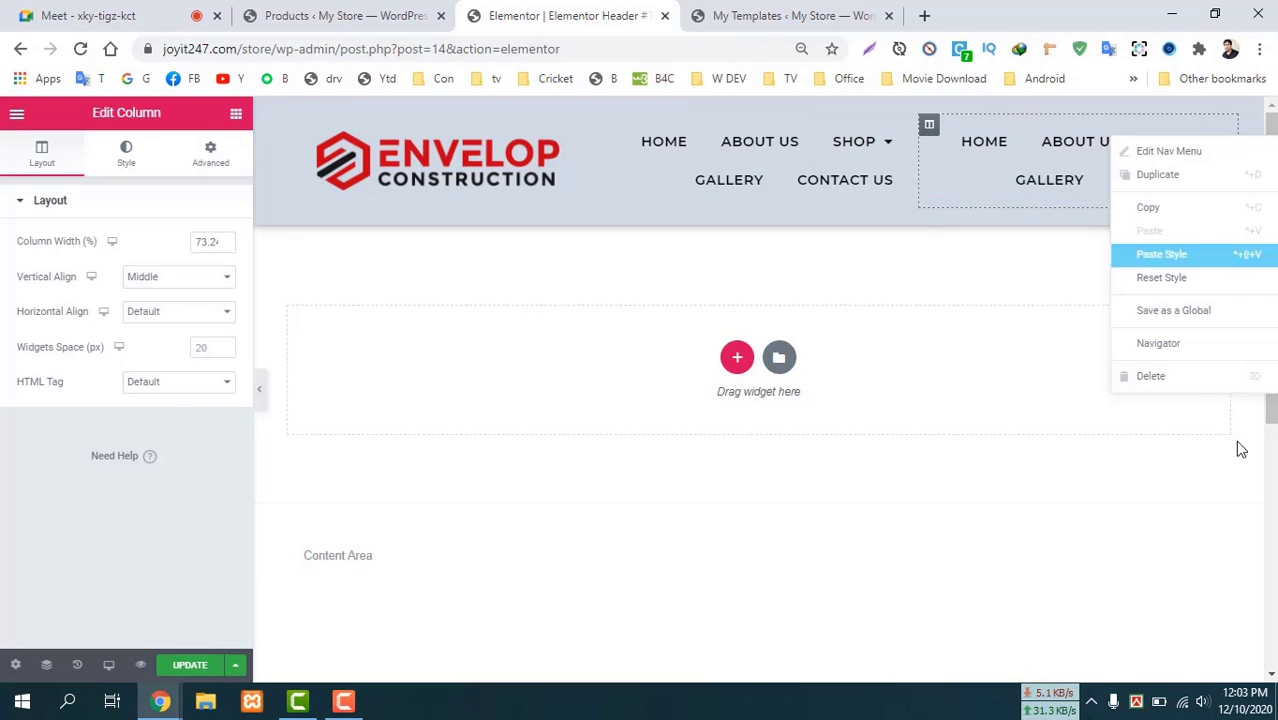
left_click(1150, 377)
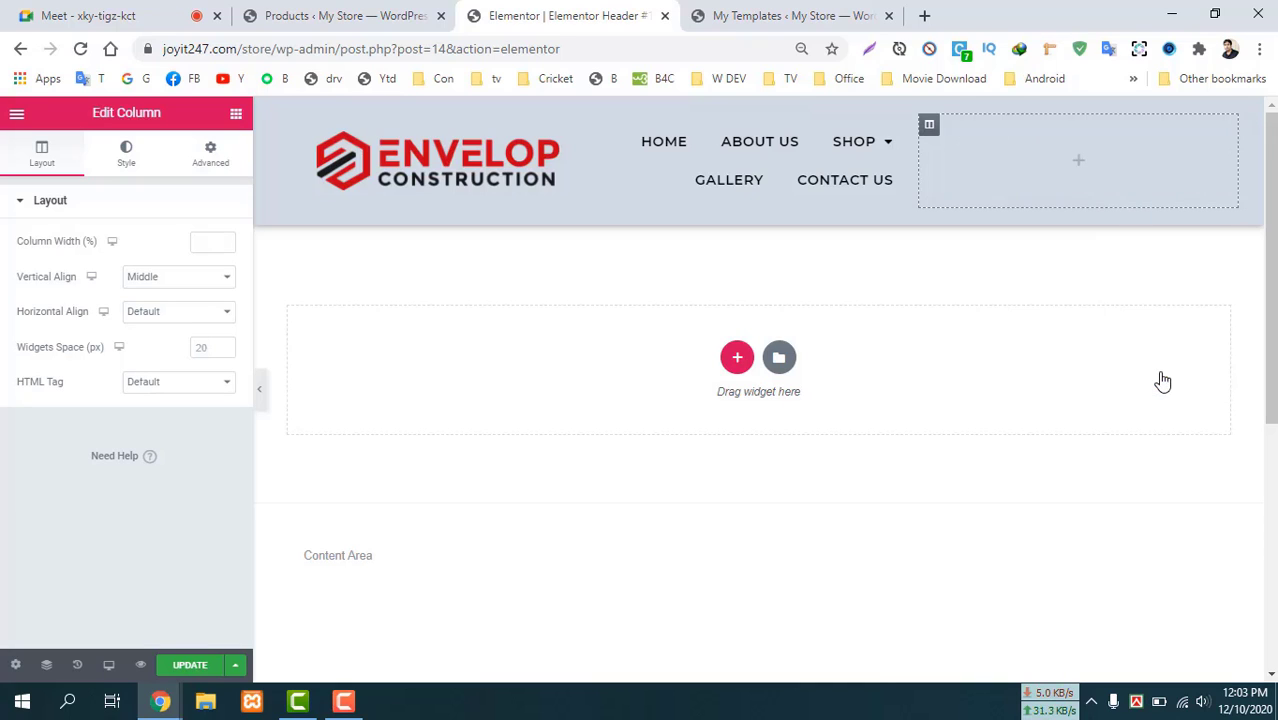
Add a Menu Cart widget to the empty header column and align it right.
left_click(1082, 163)
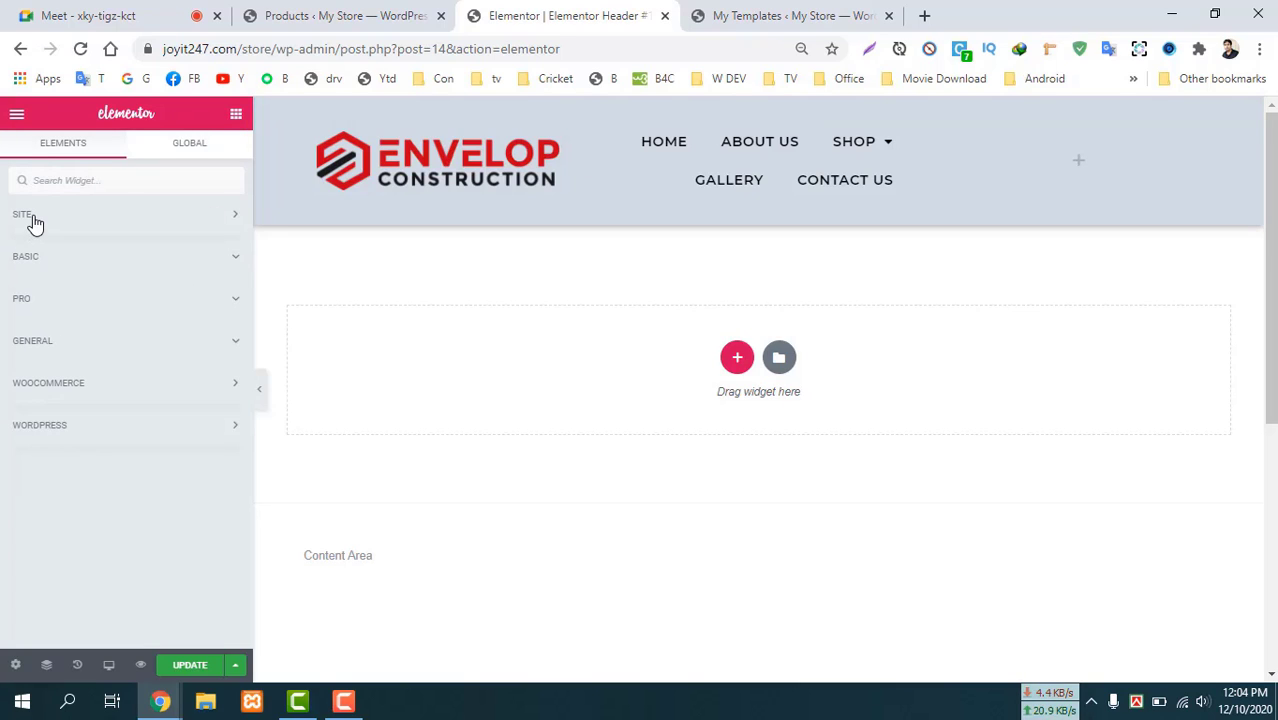
left_click(236, 216)
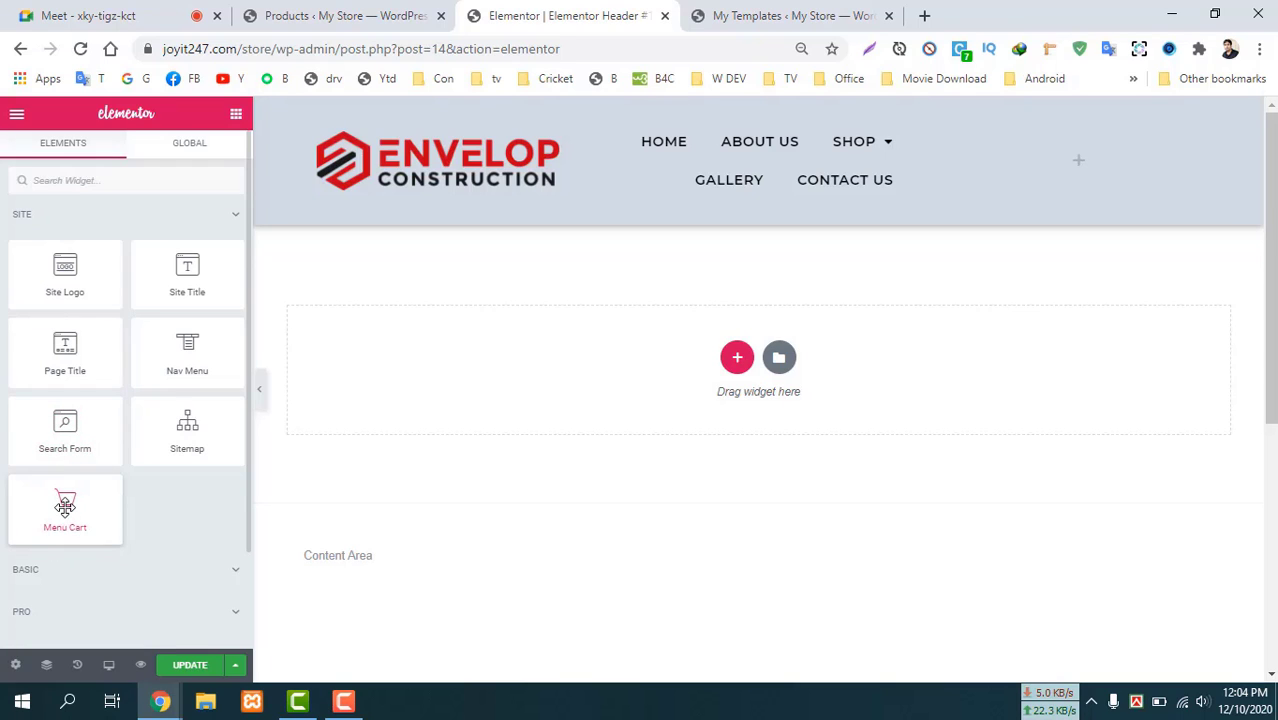
left_click_drag(65, 507, 1130, 162)
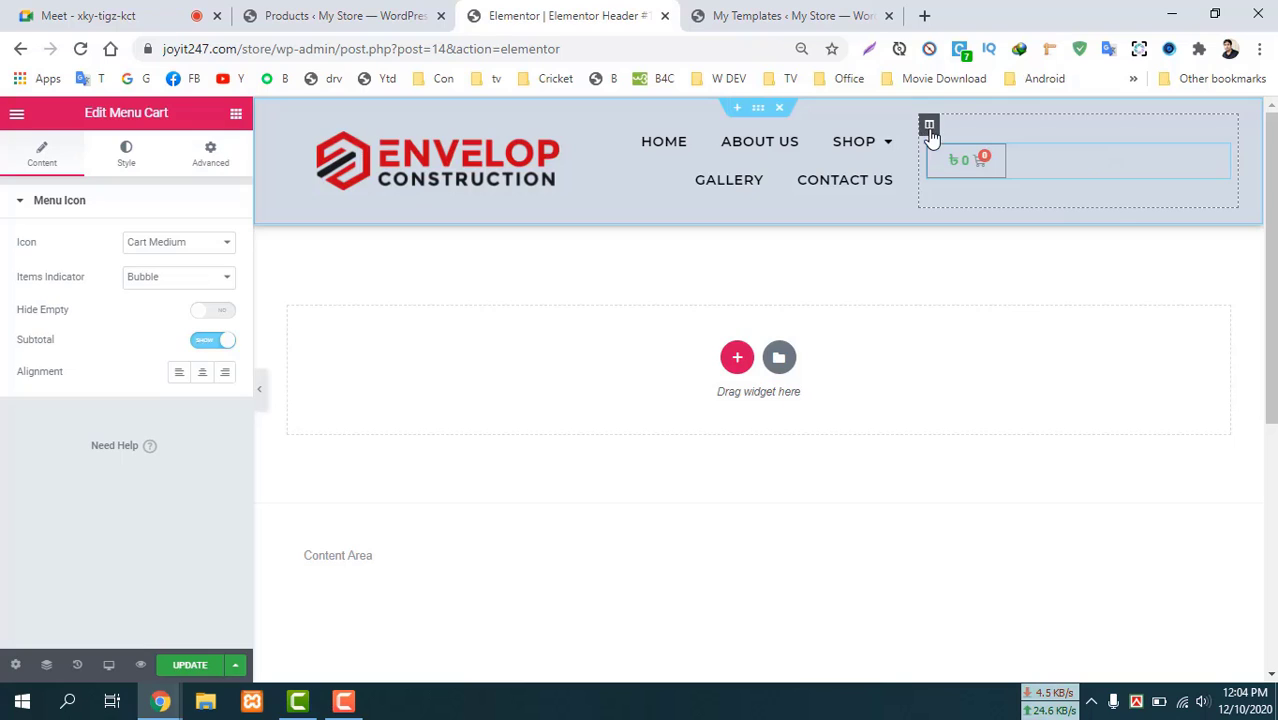
left_click(224, 372)
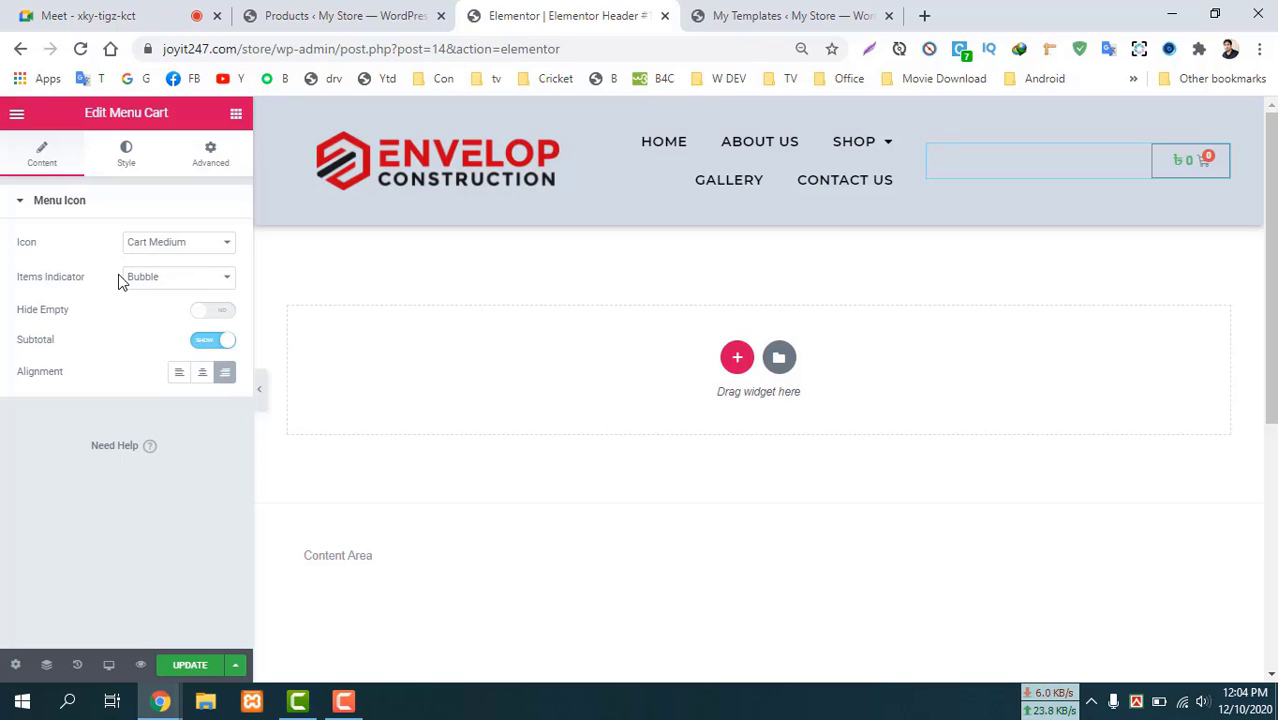
left_click(42, 158)
Resize the header columns to fit the navigation menu on one line, with a narrower logo column and a compact cart column.
left_click(929, 128)
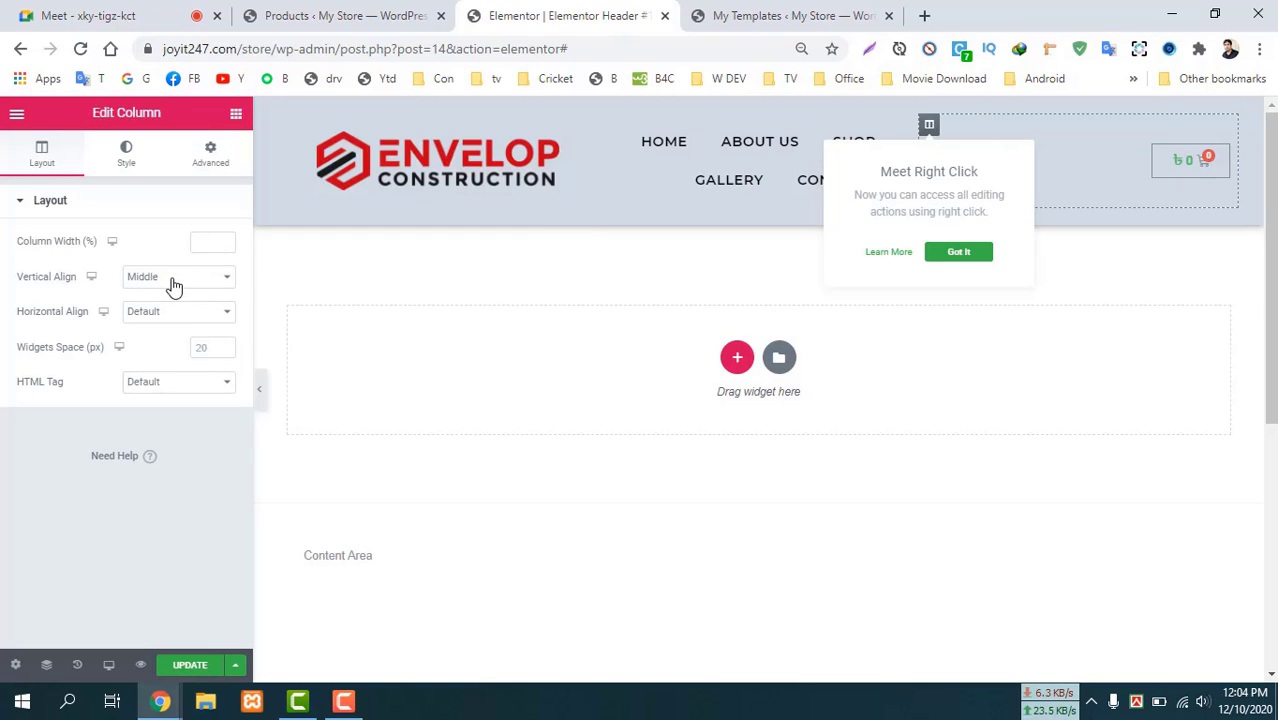
left_click(1114, 449)
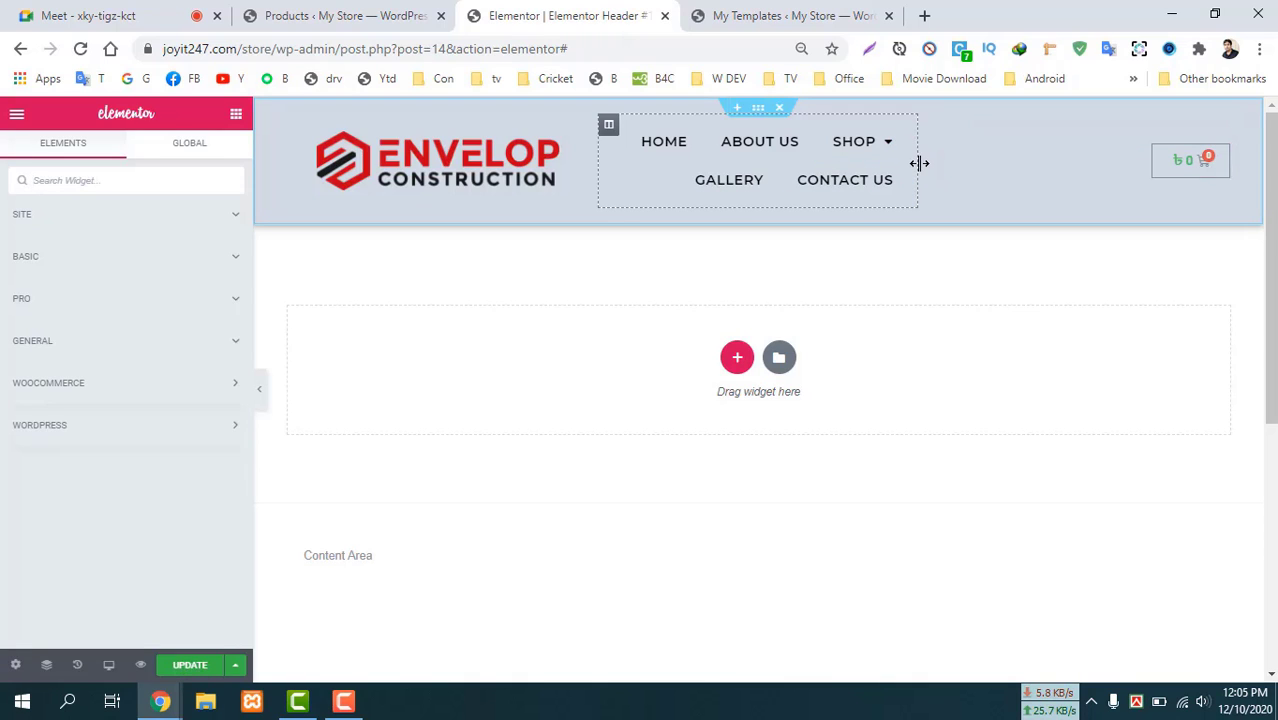
left_click_drag(918, 163, 1137, 150)
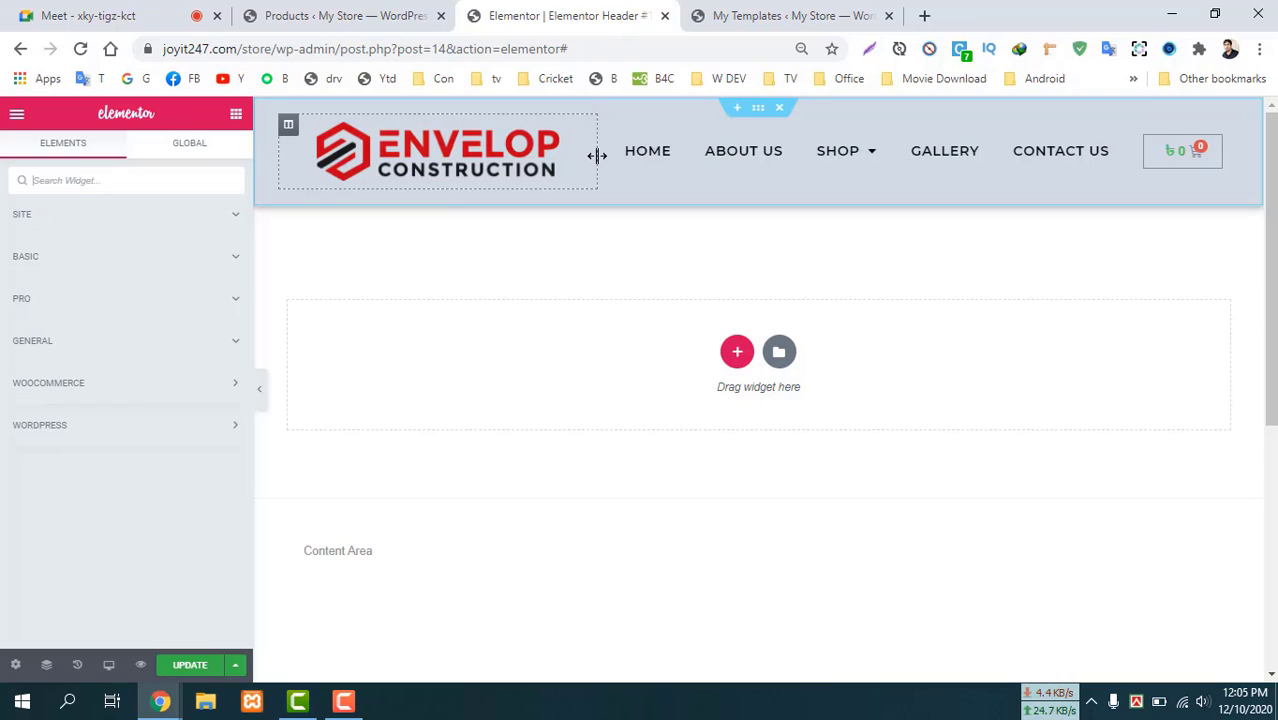
left_click_drag(562, 164, 563, 164)
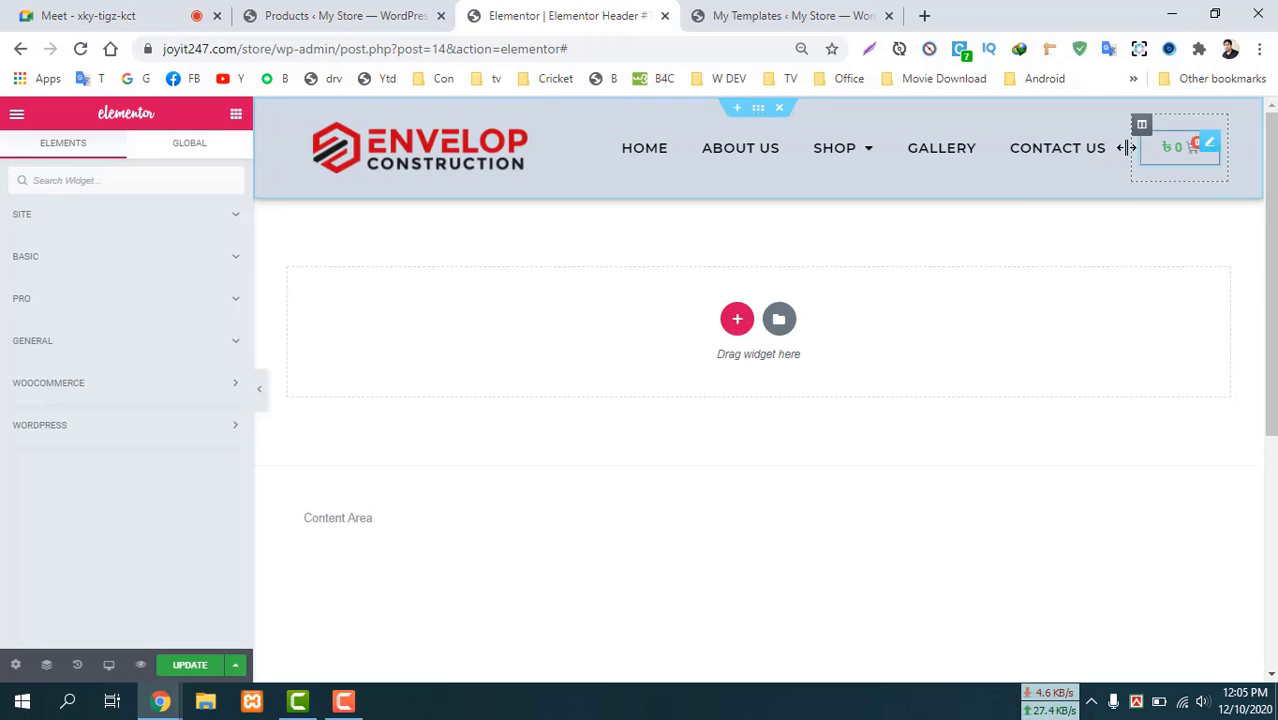
left_click_drag(1117, 150, 1110, 160)
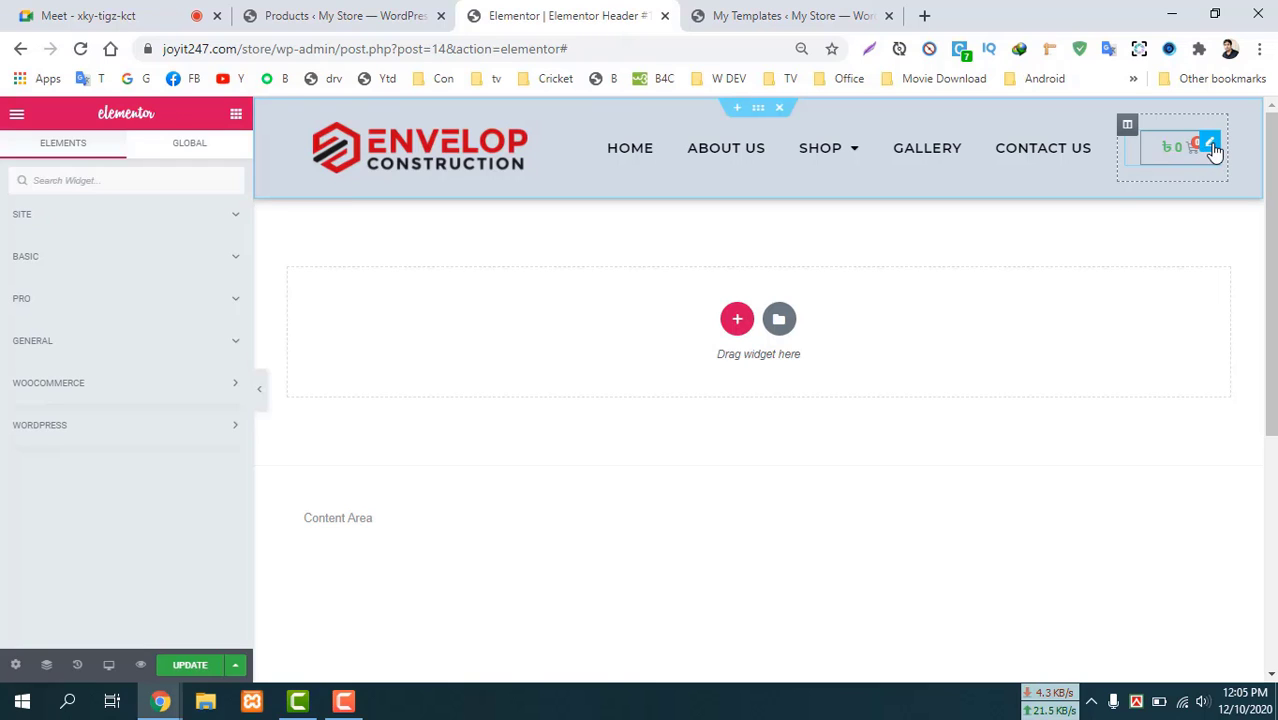
Open the content settings of the header's Menu Cart widget.
left_click(1211, 146)
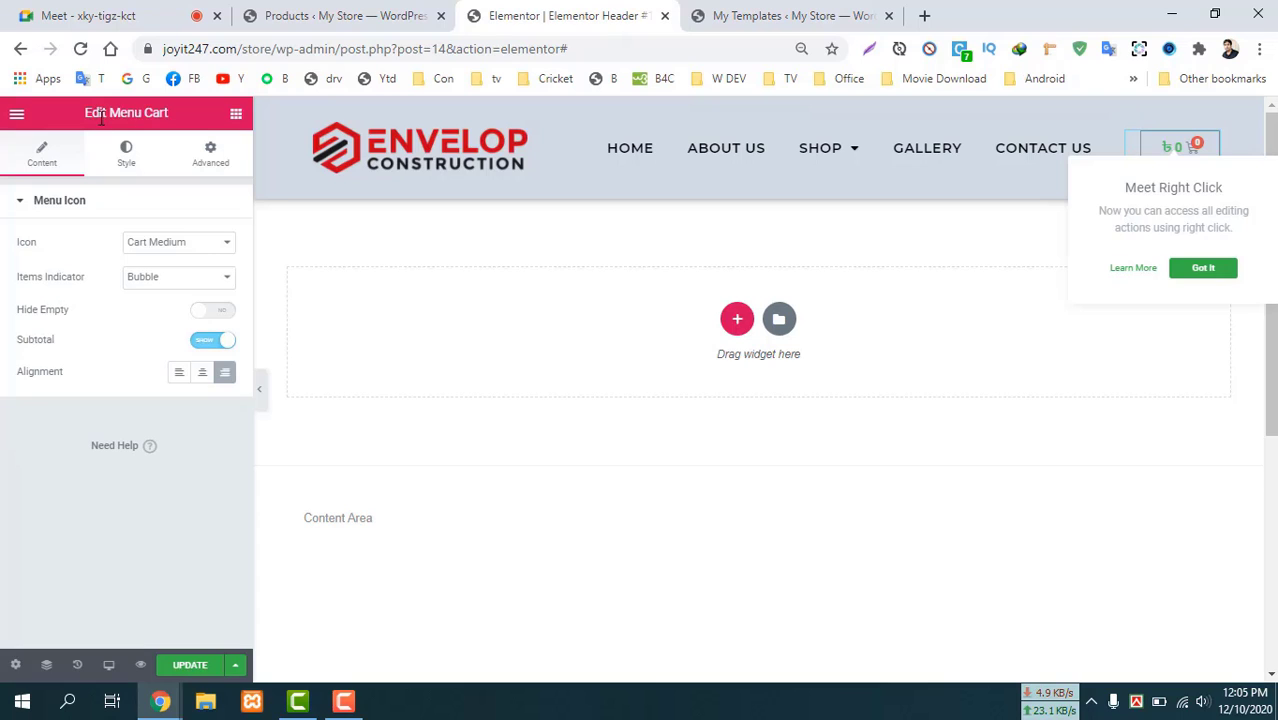
left_click_drag(167, 118, 82, 128)
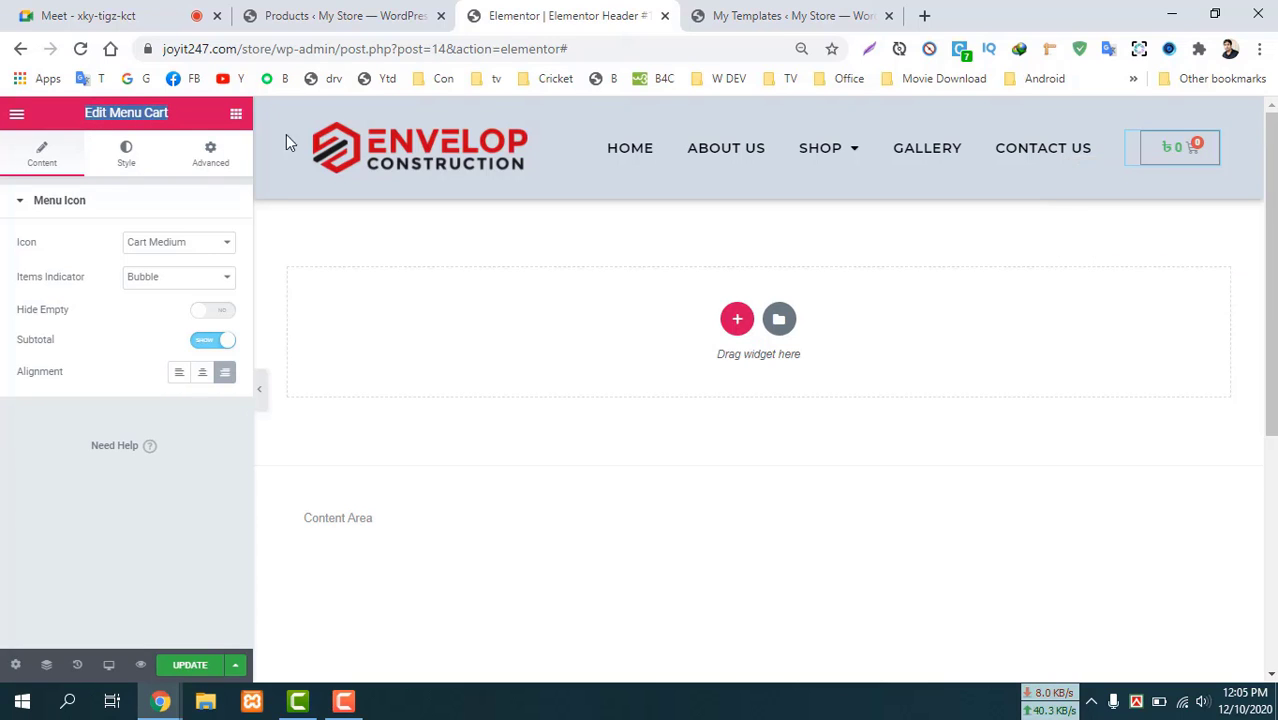
Reselect the header's Menu Cart widget for editing and dismiss the tip about right-click editing.
left_click(1099, 141)
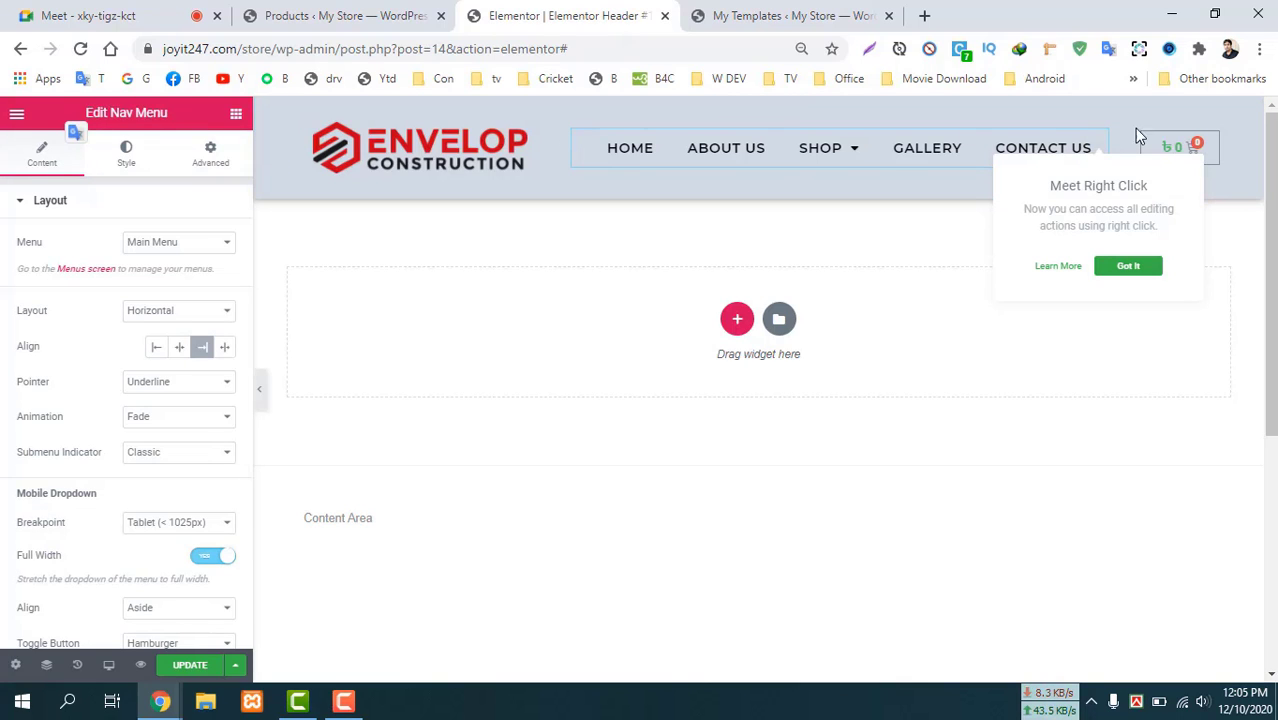
left_click(1209, 146)
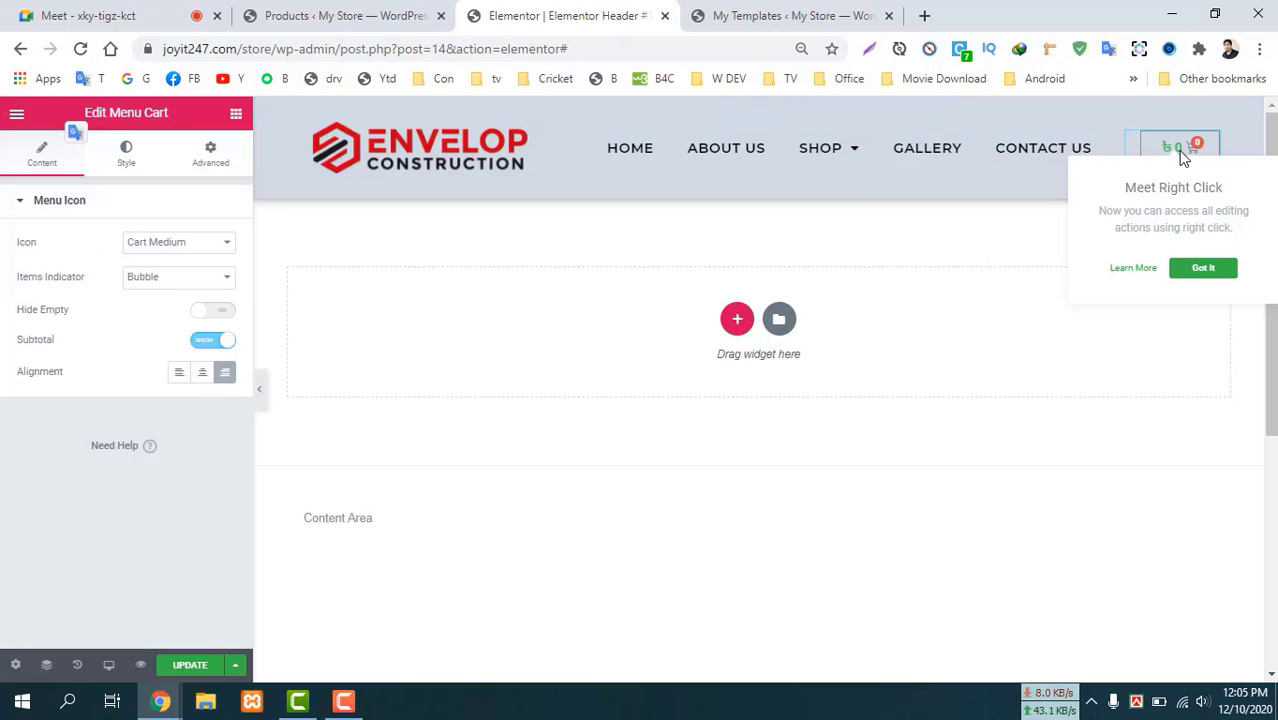
left_click(1203, 268)
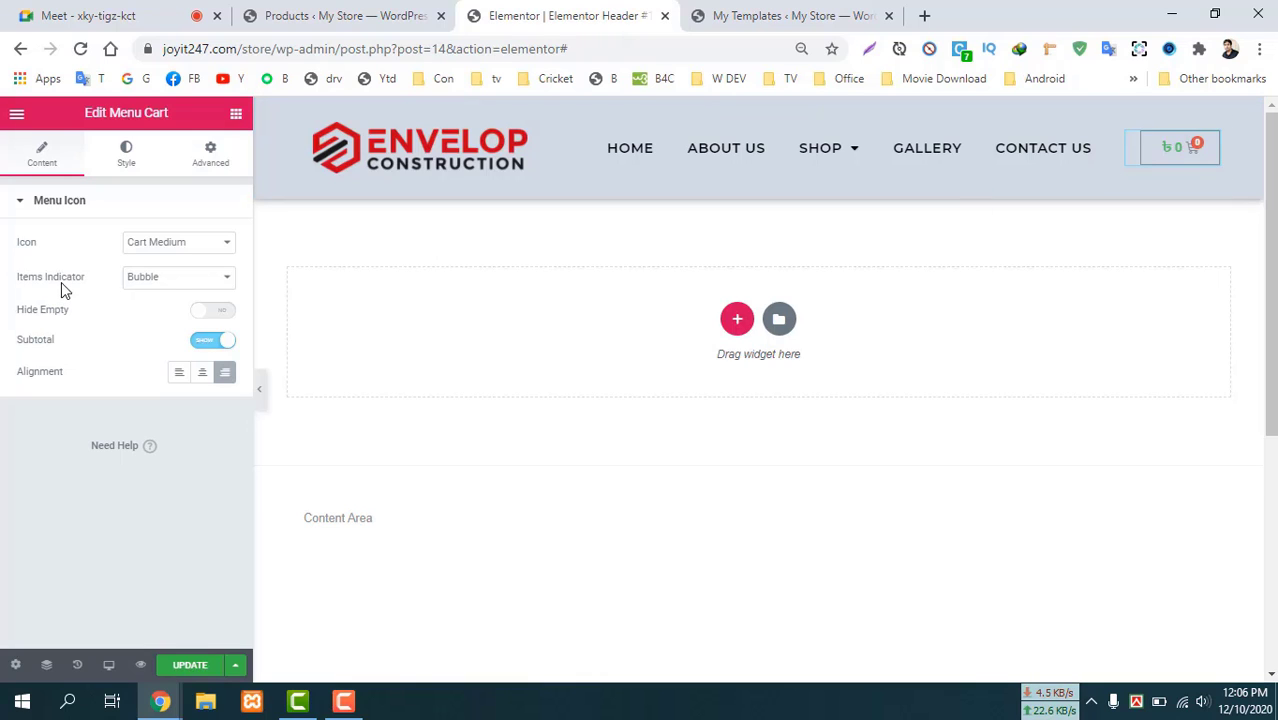
Try the None and Plain items indicators on the Menu Cart widget, then restore the Bubble indicator.
left_click(175, 280)
left_click(154, 293)
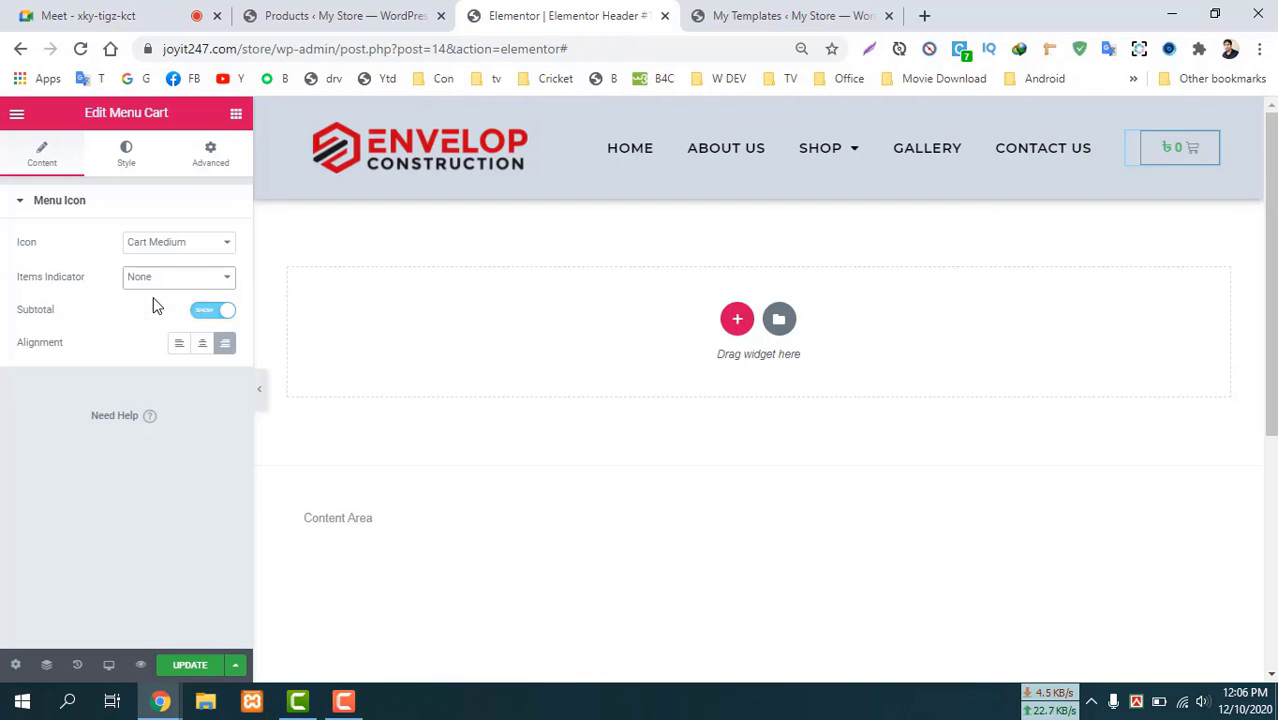
left_click(152, 280)
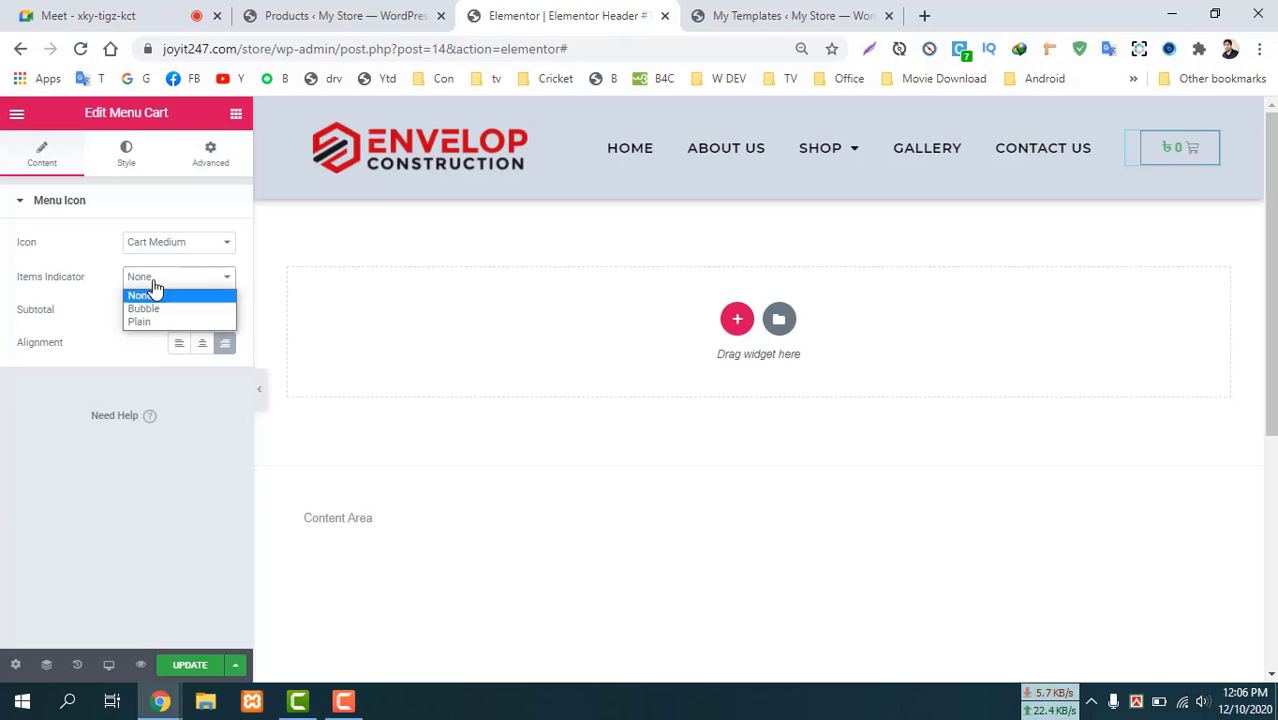
left_click(143, 322)
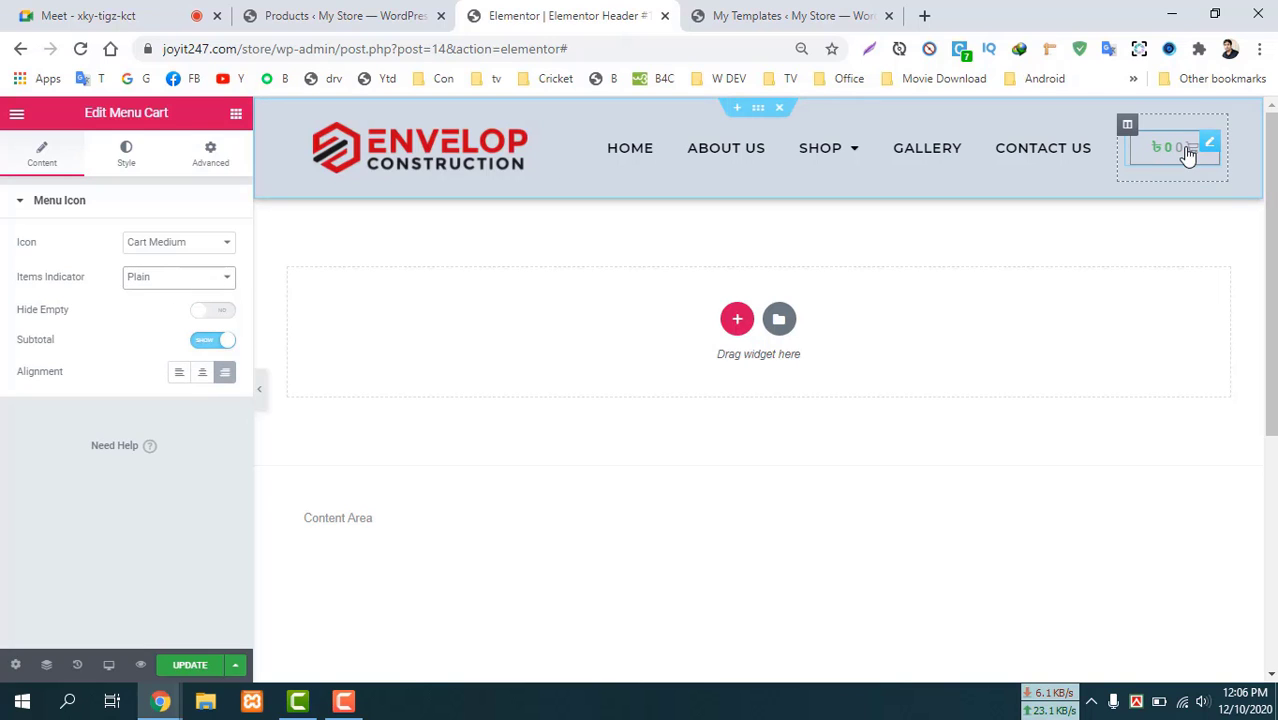
left_click(190, 282)
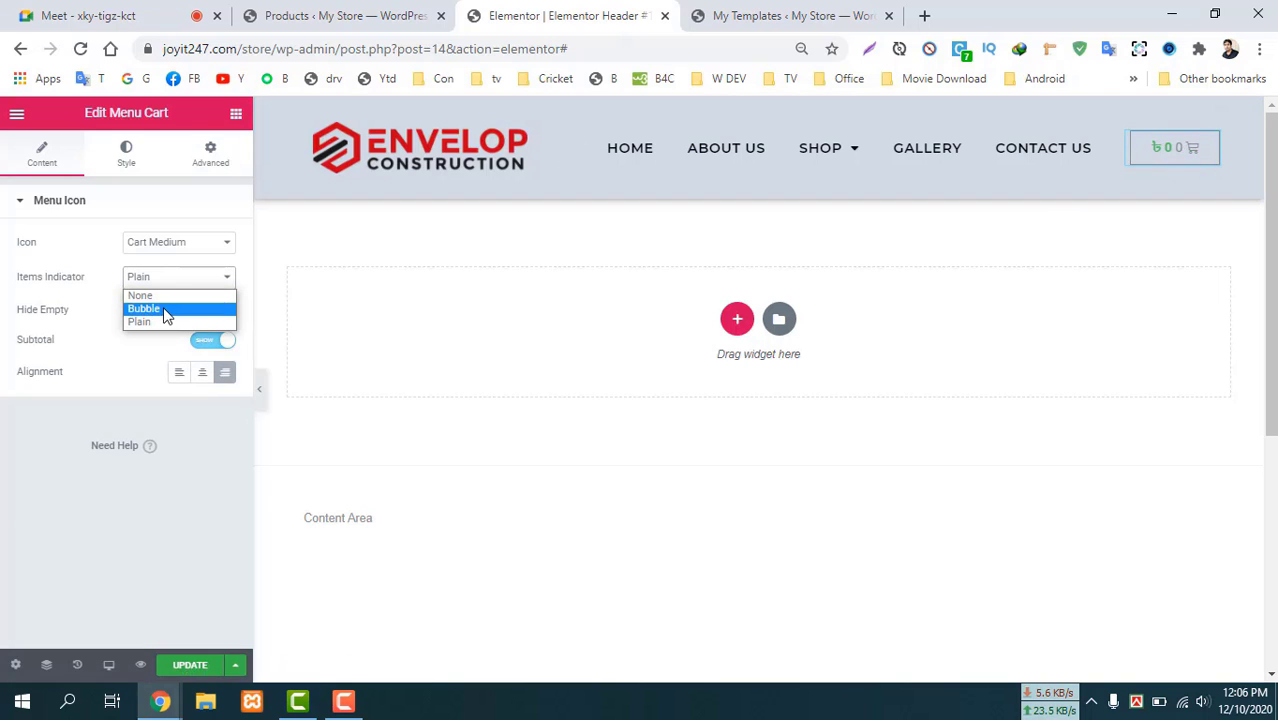
left_click(157, 310)
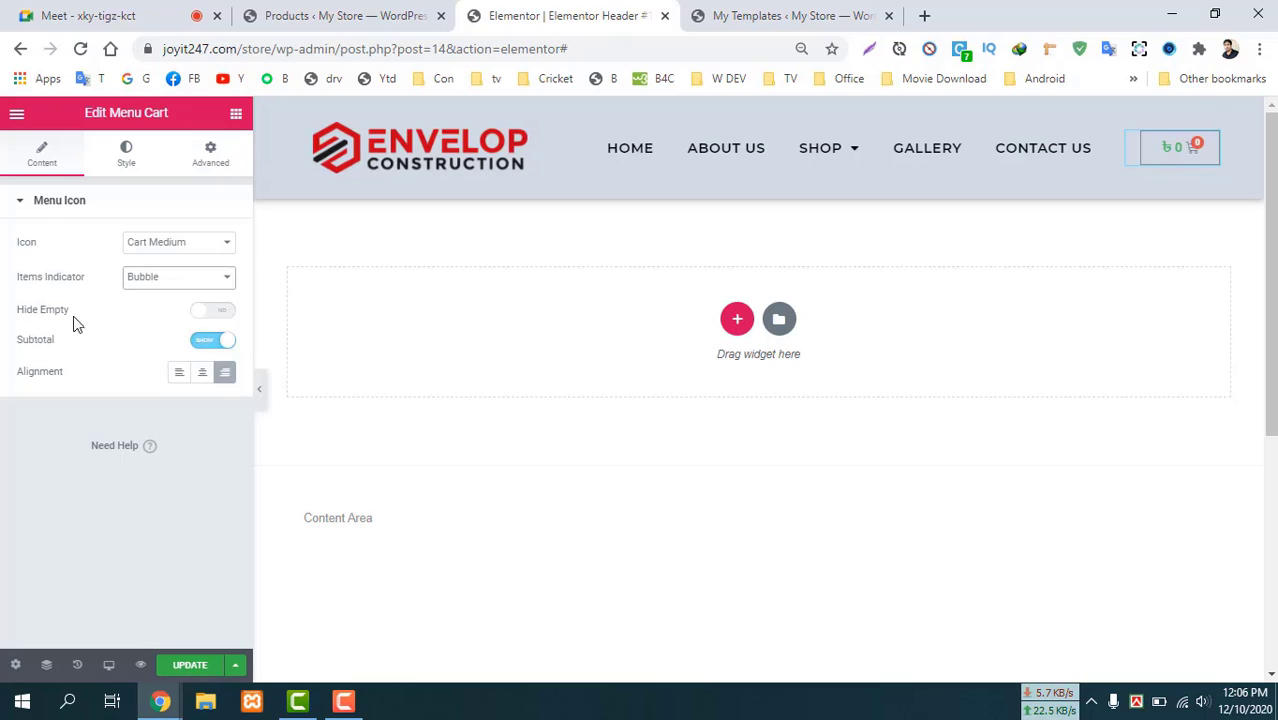
Try out the Menu Cart widget's Hide Empty and Subtotal options, returning each to its original setting.
left_click(222, 314)
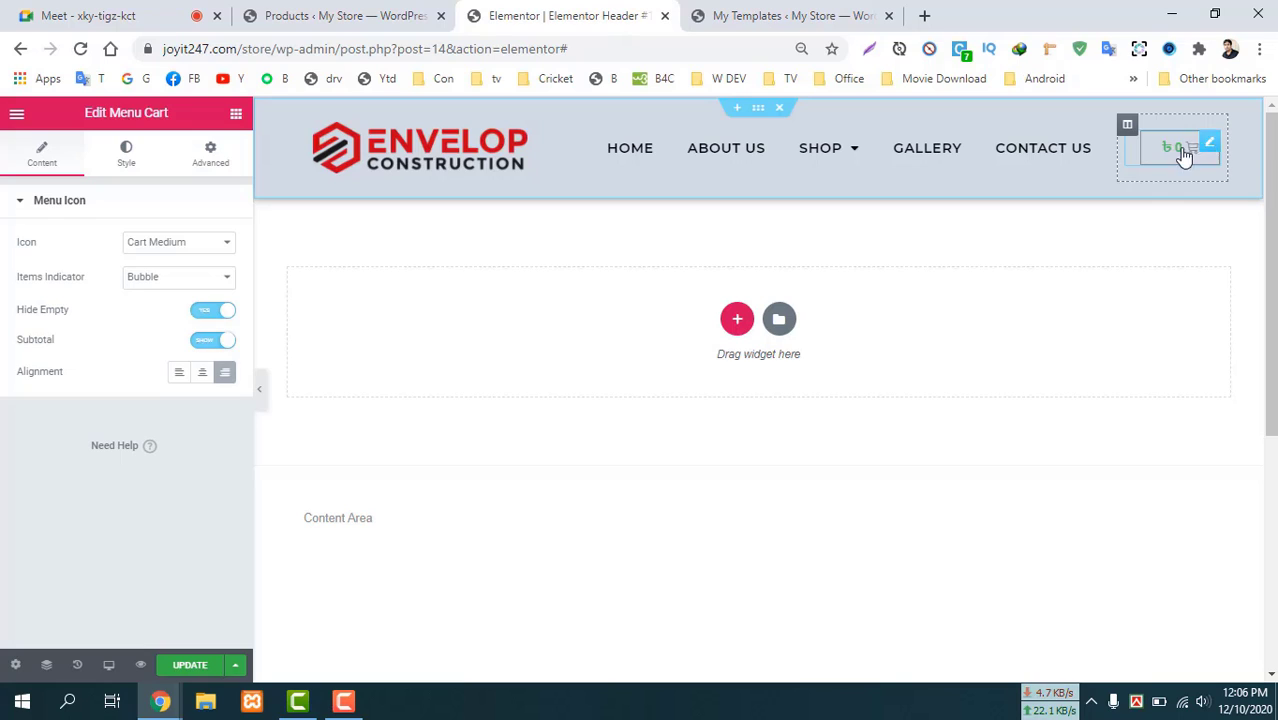
left_click(210, 314)
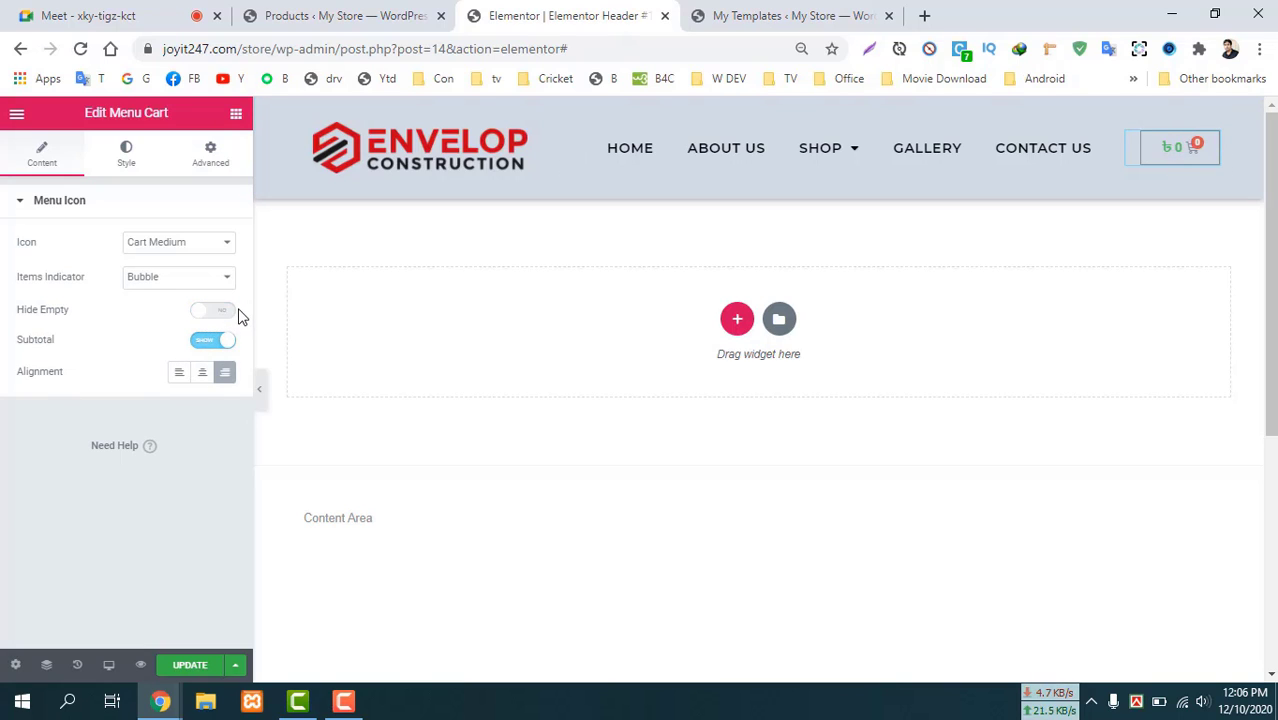
left_click(222, 314)
left_click(220, 314)
left_click(224, 348)
left_click(226, 346)
Give the cart button a black border with a width of 3 and a border radius of 13 px.
left_click(127, 155)
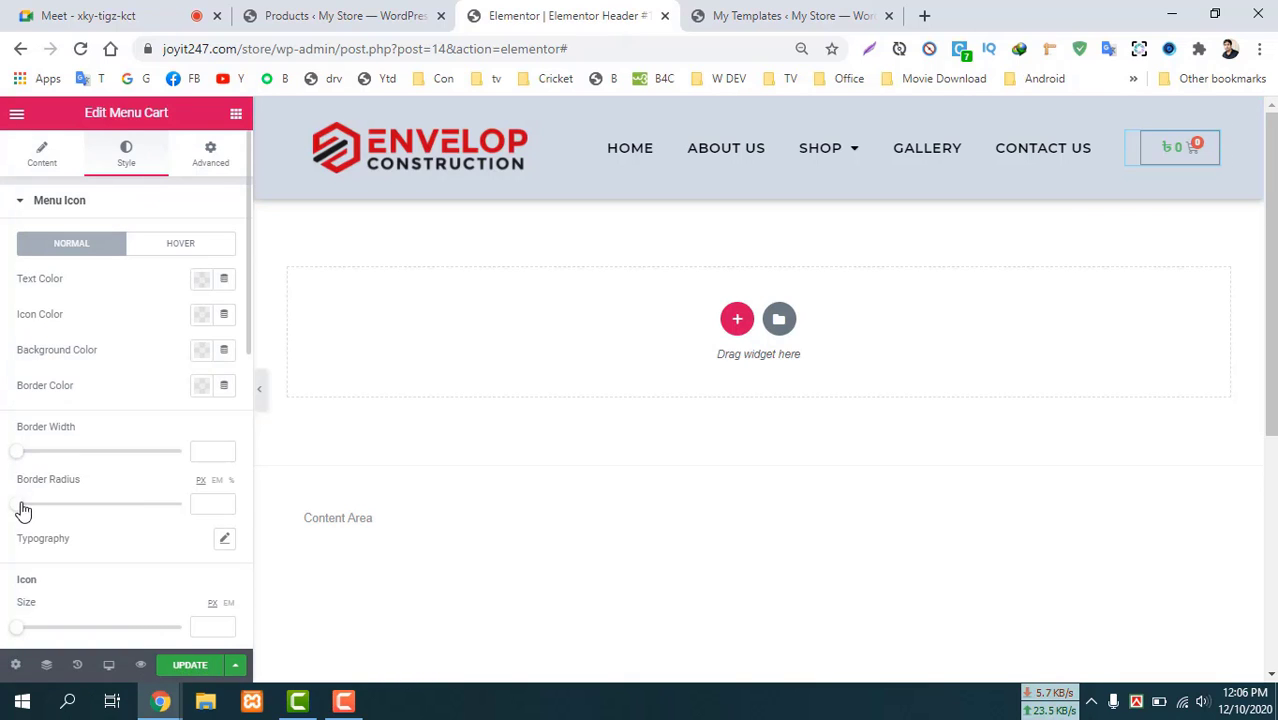
left_click(32, 452)
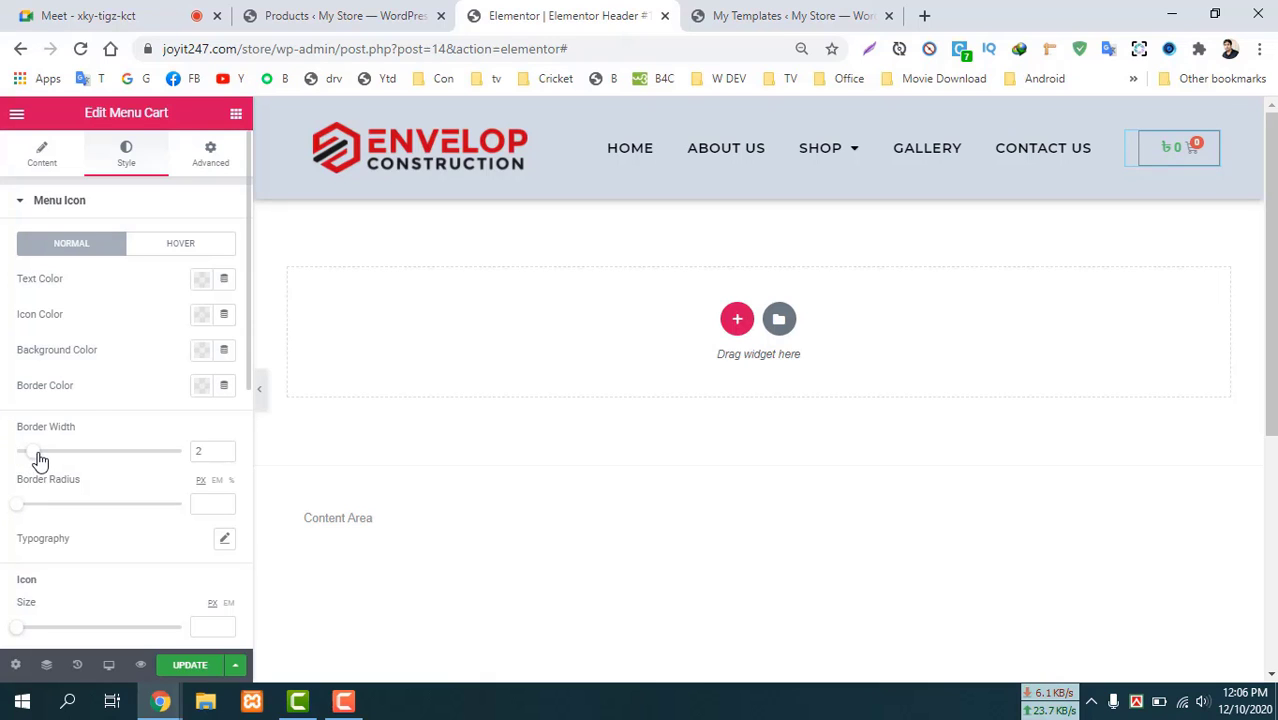
left_click(203, 388)
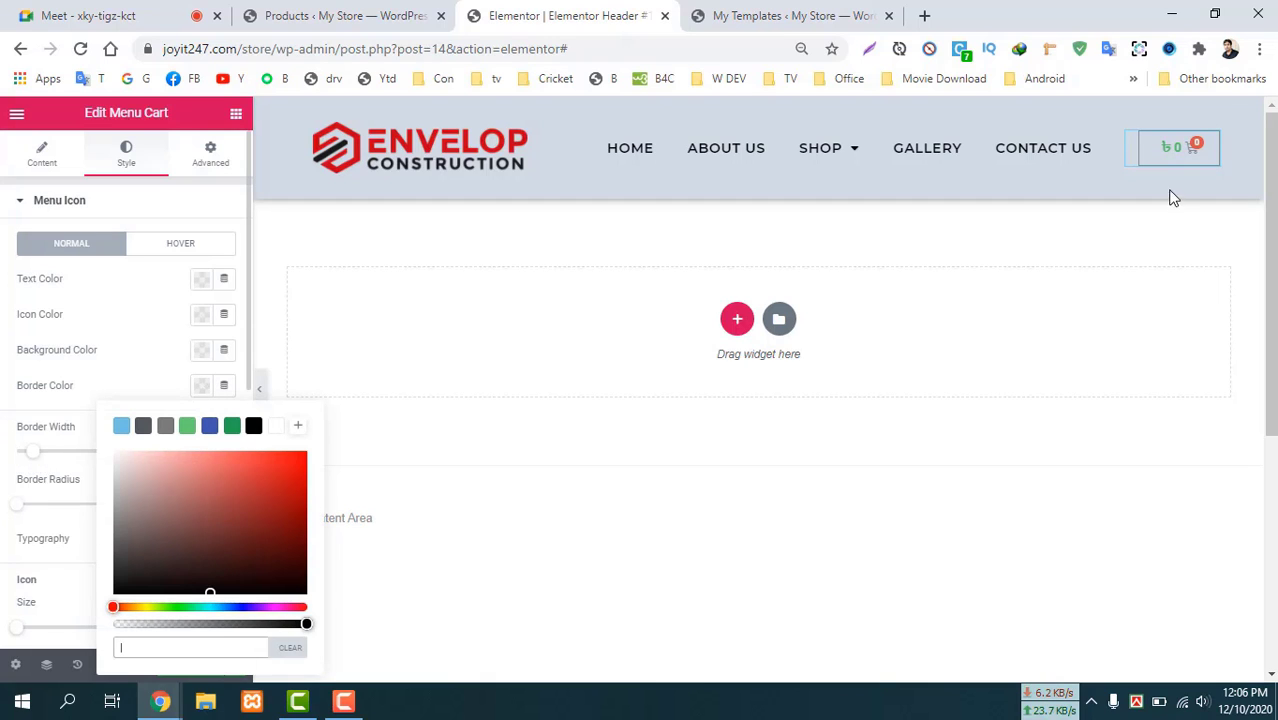
left_click(253, 426)
left_click(135, 400)
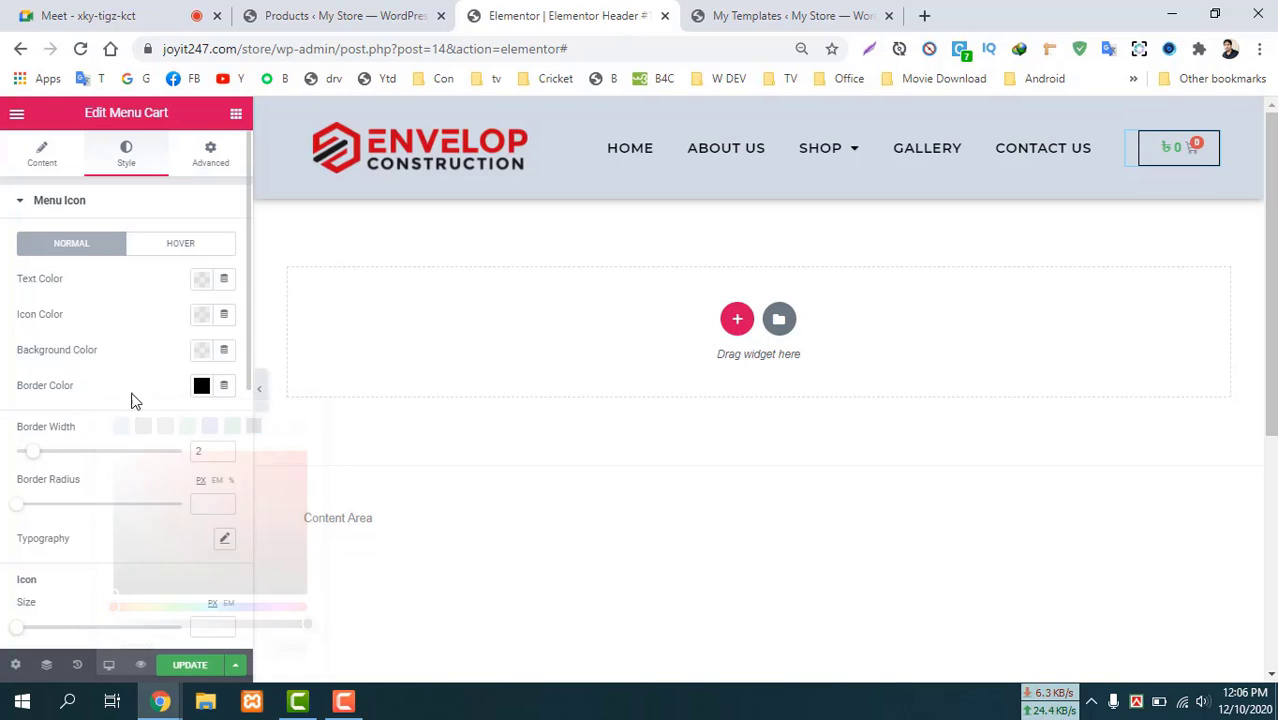
left_click(224, 447)
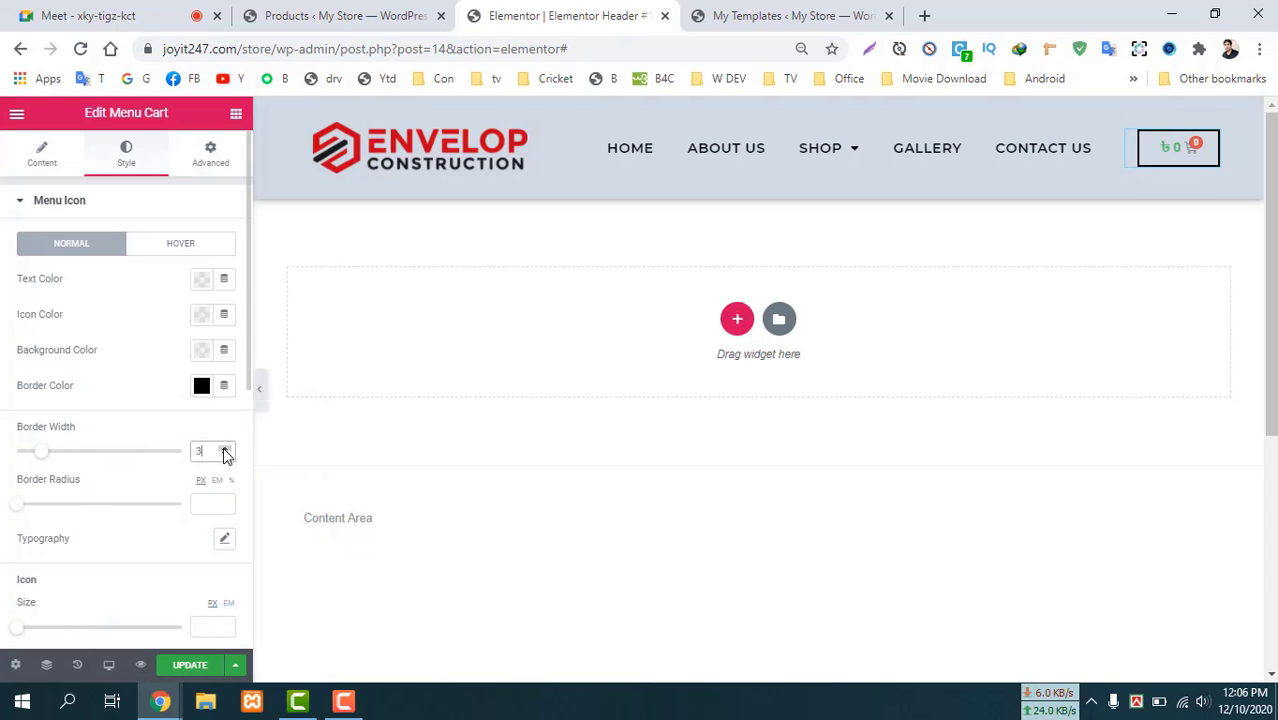
left_click(224, 447)
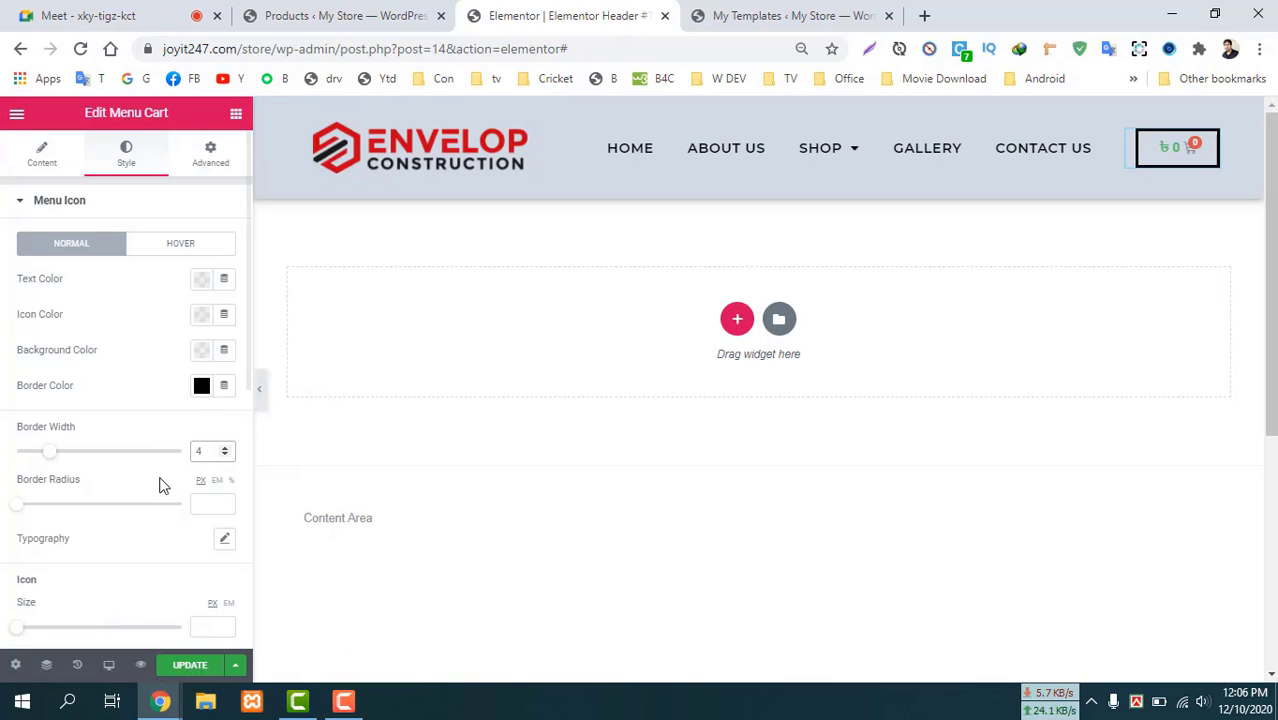
left_click(225, 455)
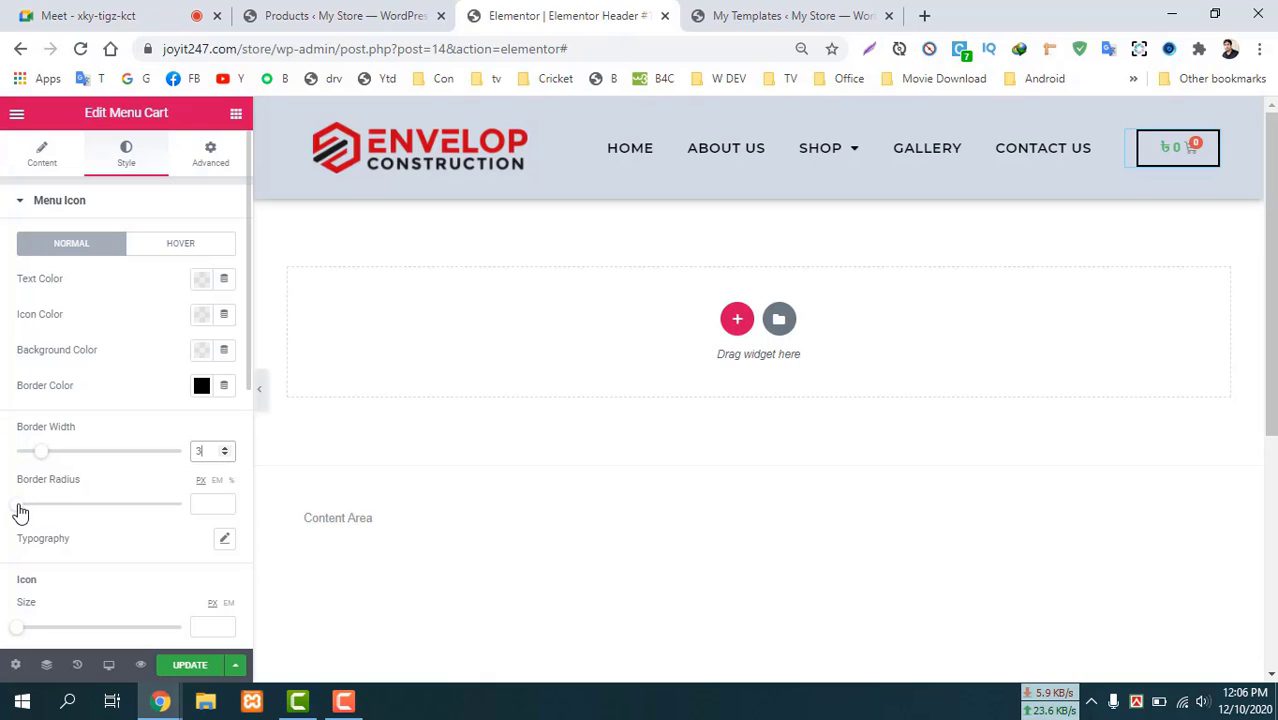
mouse_move(30, 510)
left_mouse_down()
mouse_move(46, 508)
mouse_move(37, 503)
left_mouse_up()
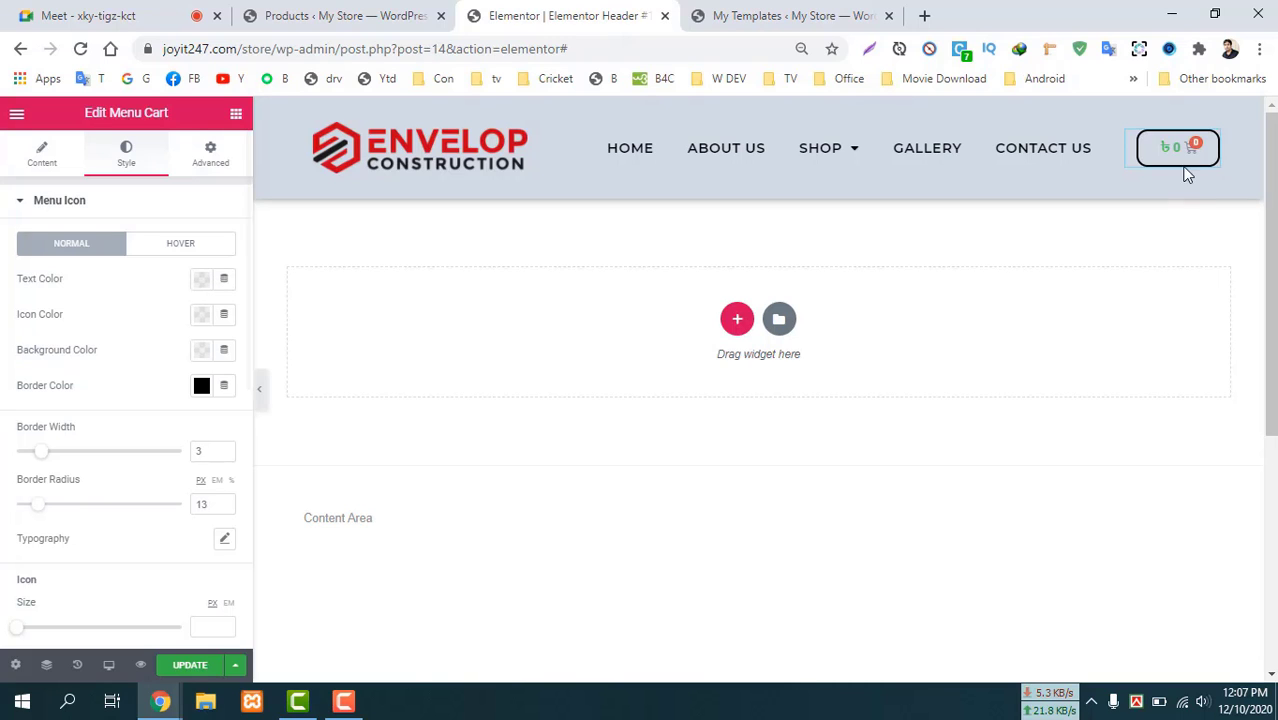
Set the cart icon's normal color to black (#000000) and its size to 23 px.
left_click(201, 316)
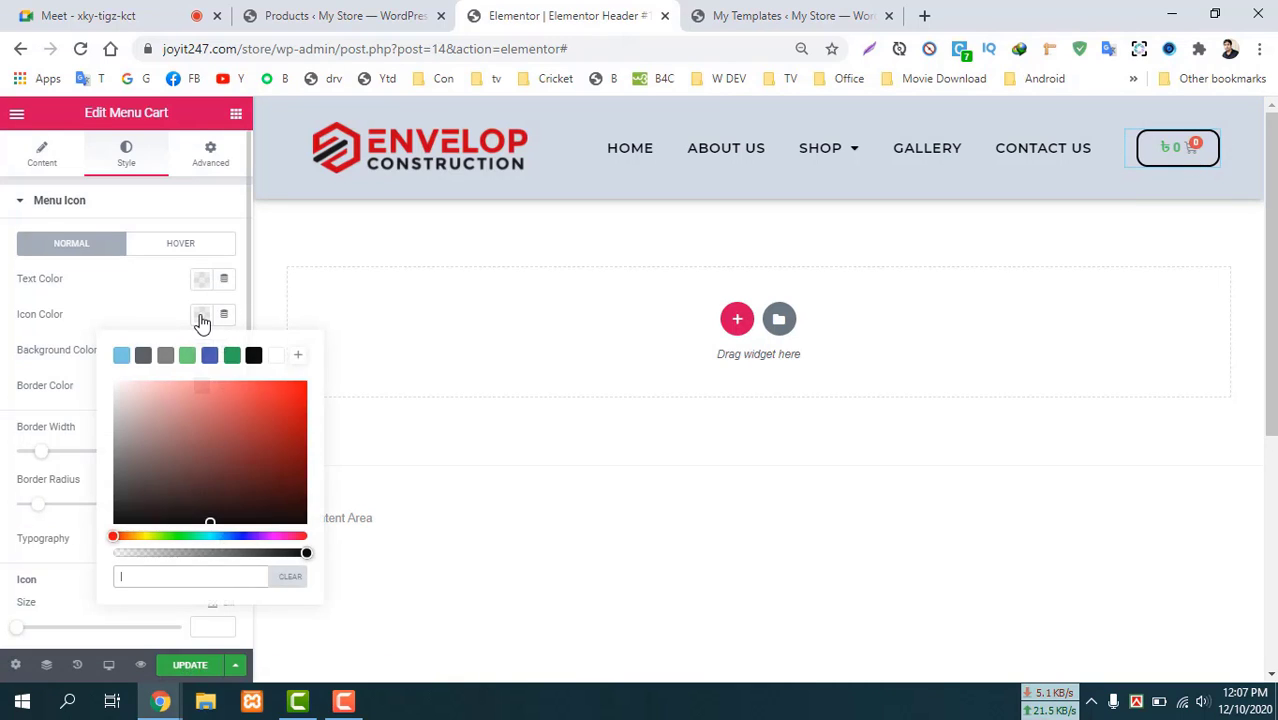
left_click(254, 358)
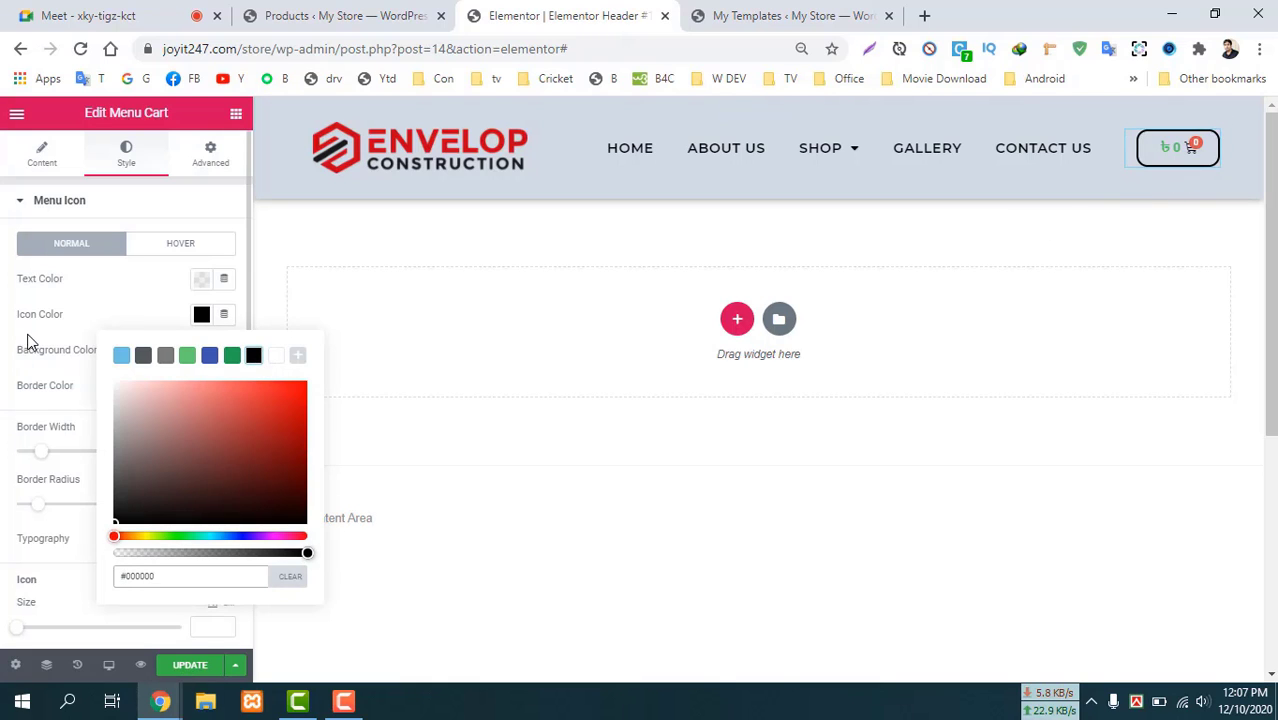
left_click(42, 380)
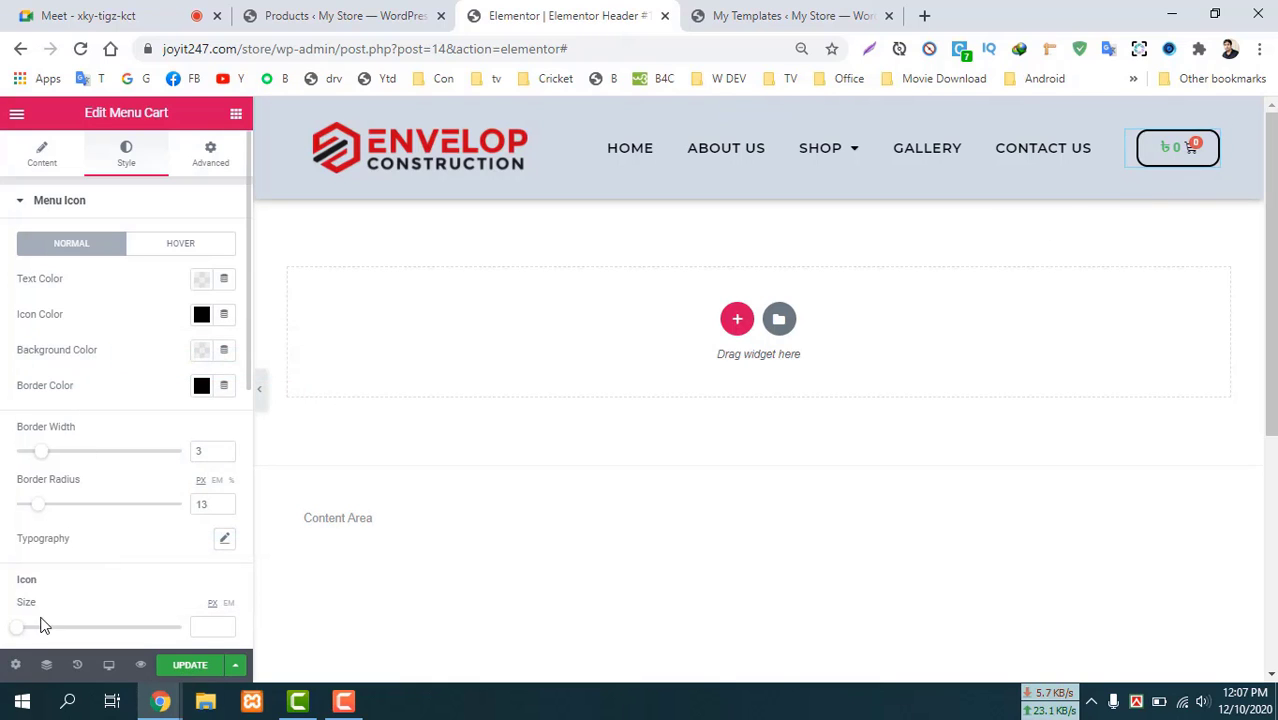
left_click_drag(16, 635, 104, 638)
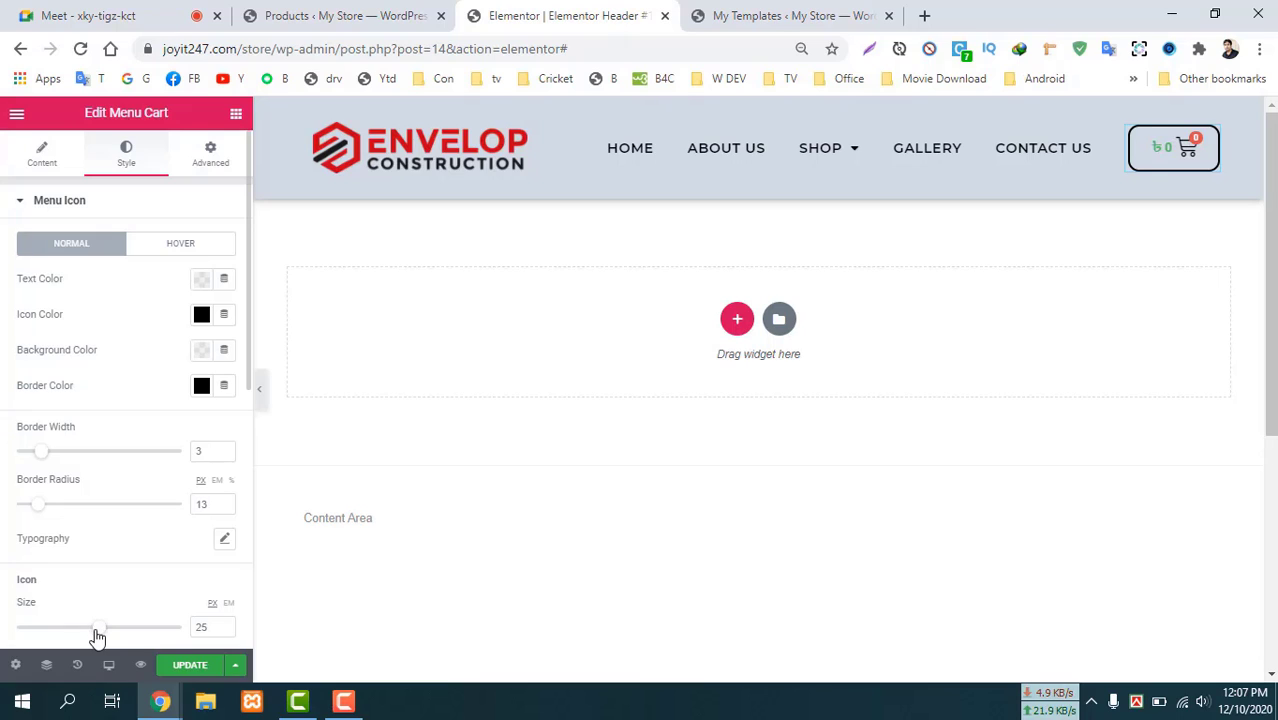
left_click_drag(97, 636, 91, 636)
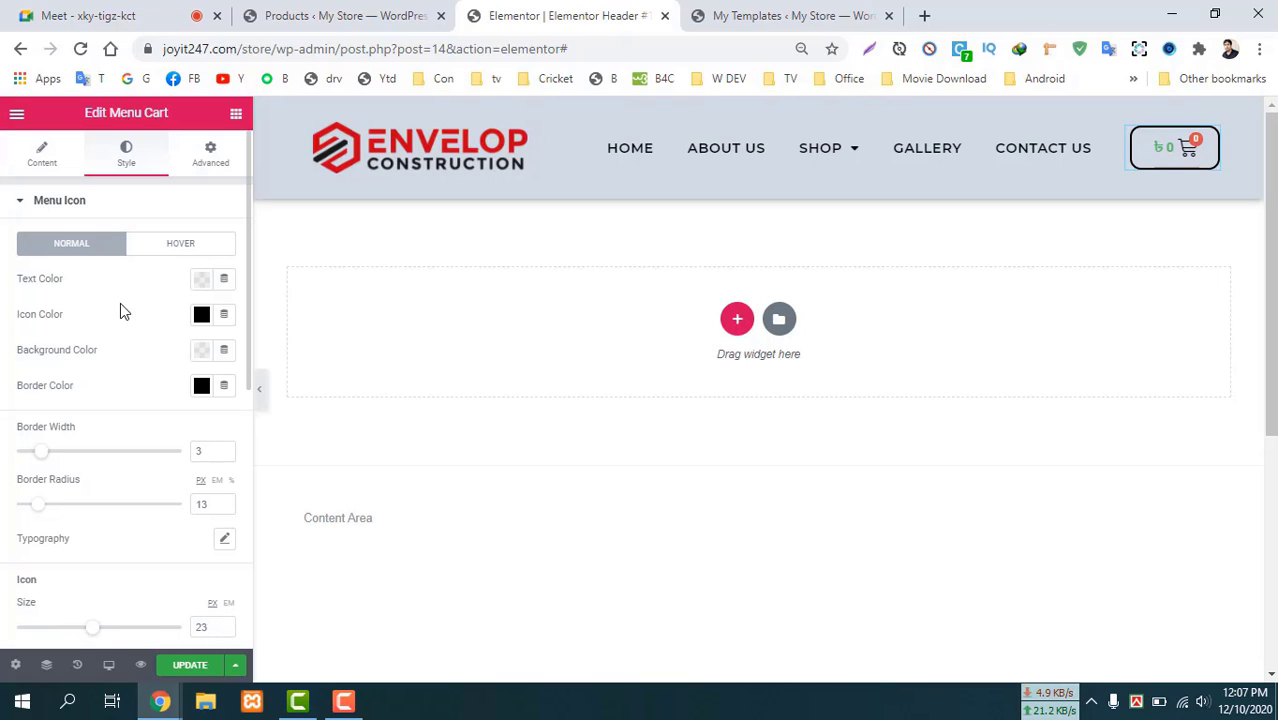
Set the cart button's hover icon color to white (#FFFFFF) and hover background to black, and update the header template.
left_click(173, 246)
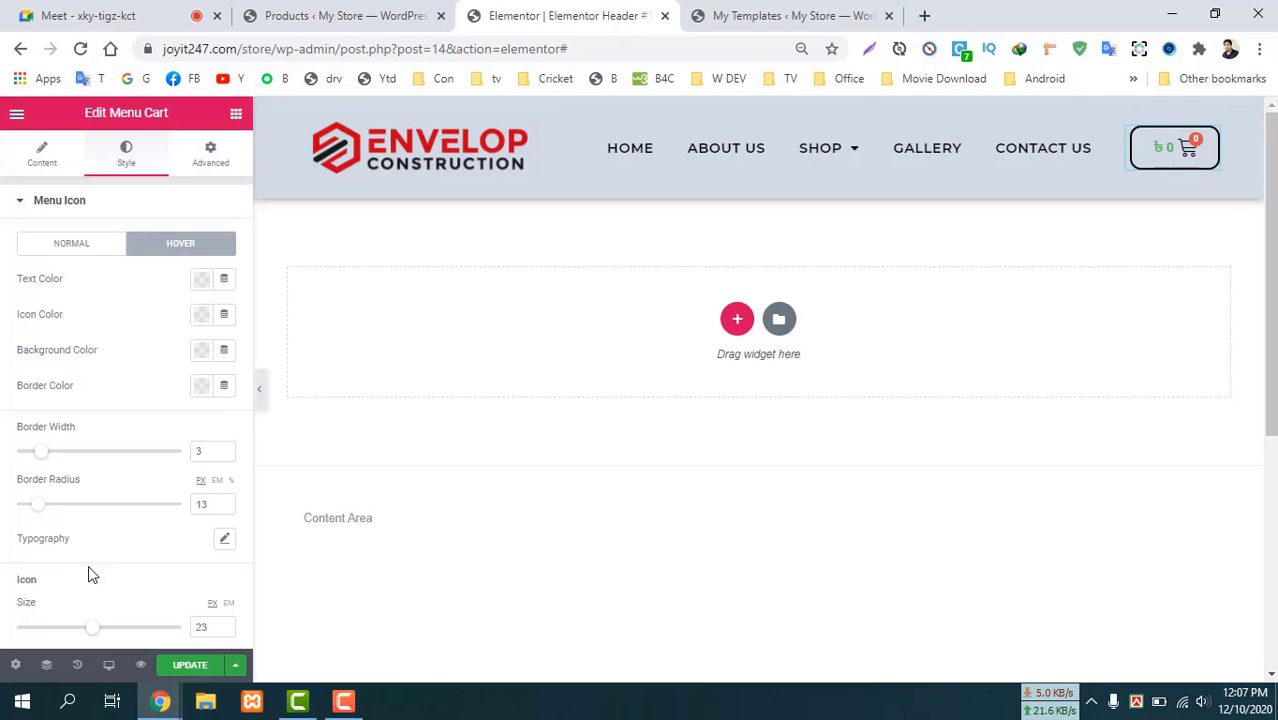
left_click(202, 316)
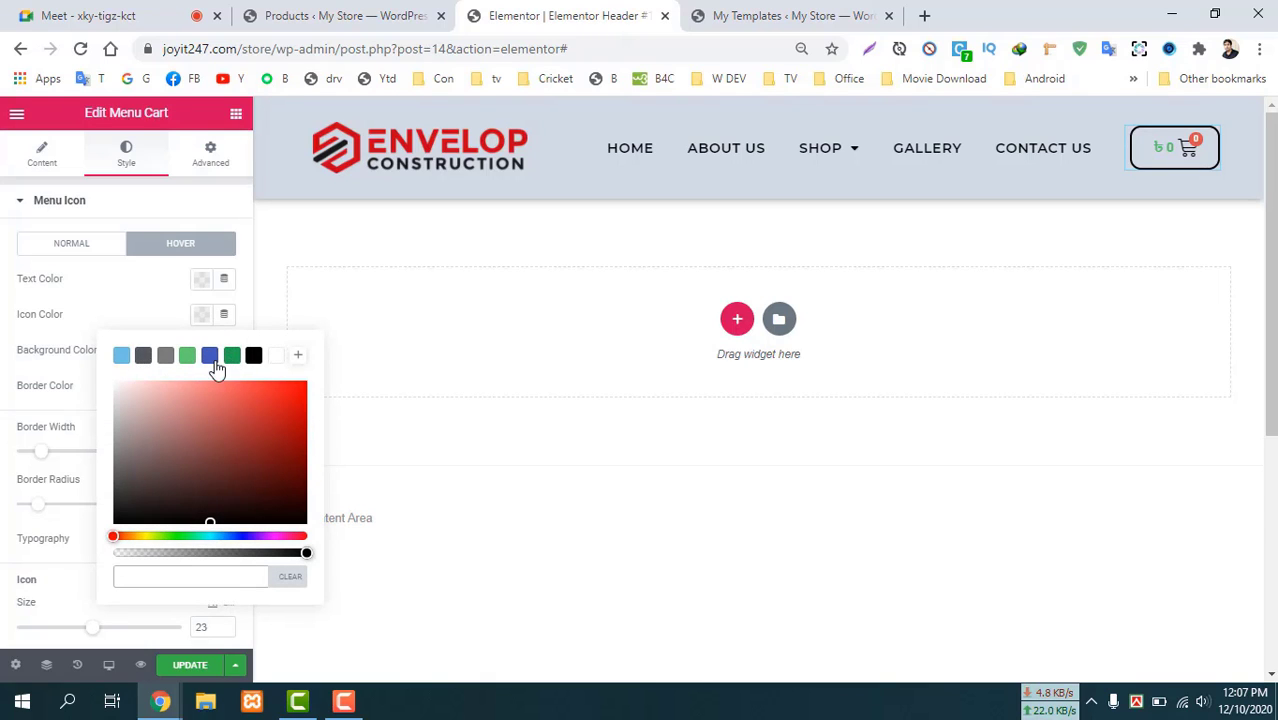
left_click(276, 357)
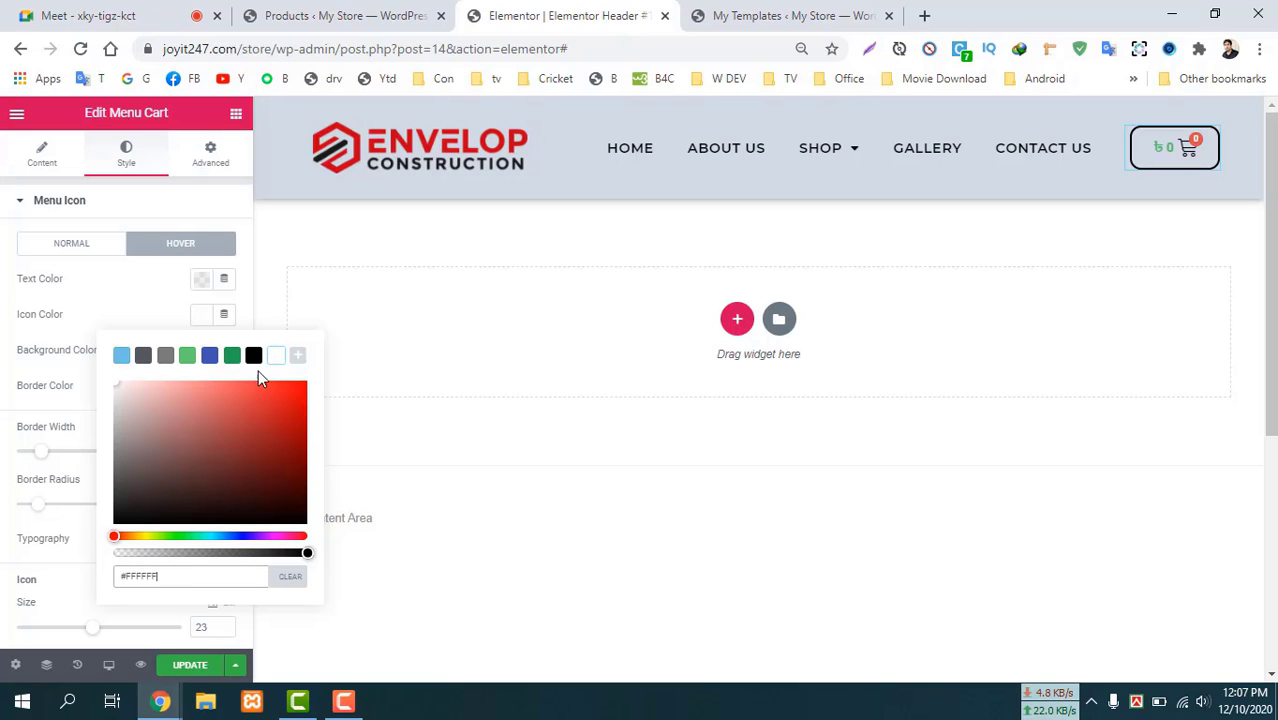
left_click(44, 370)
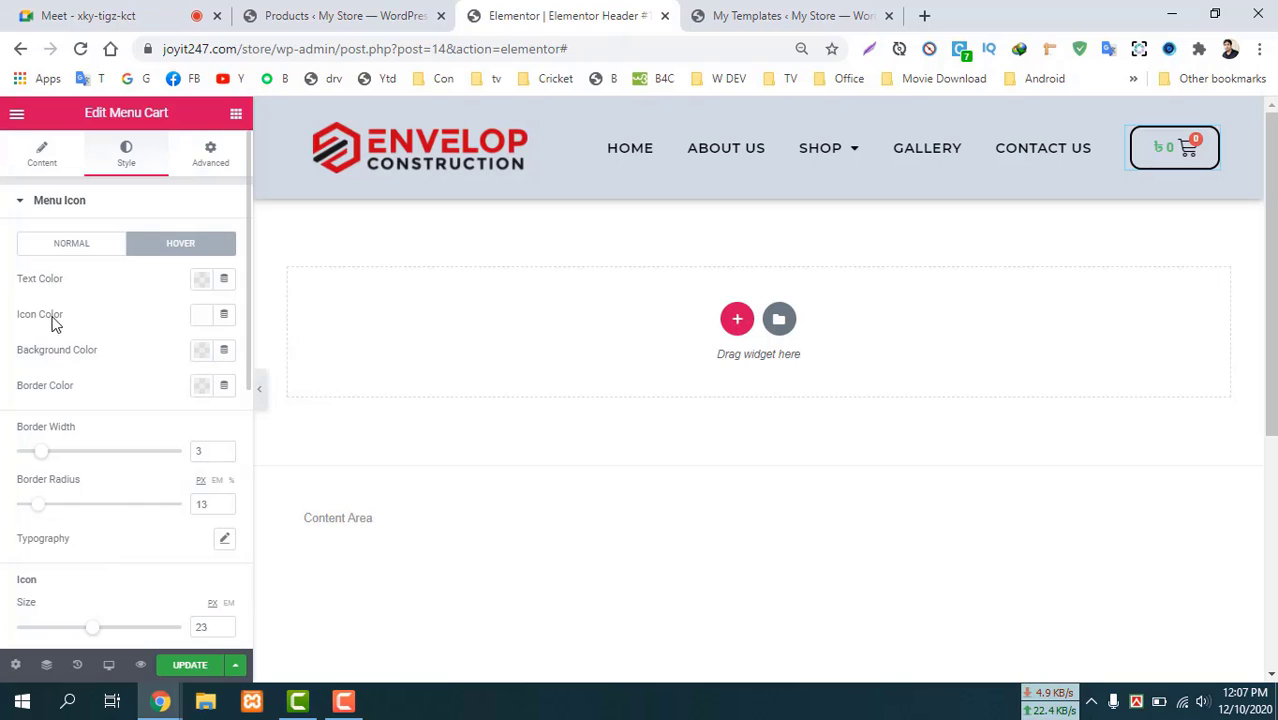
left_click(201, 352)
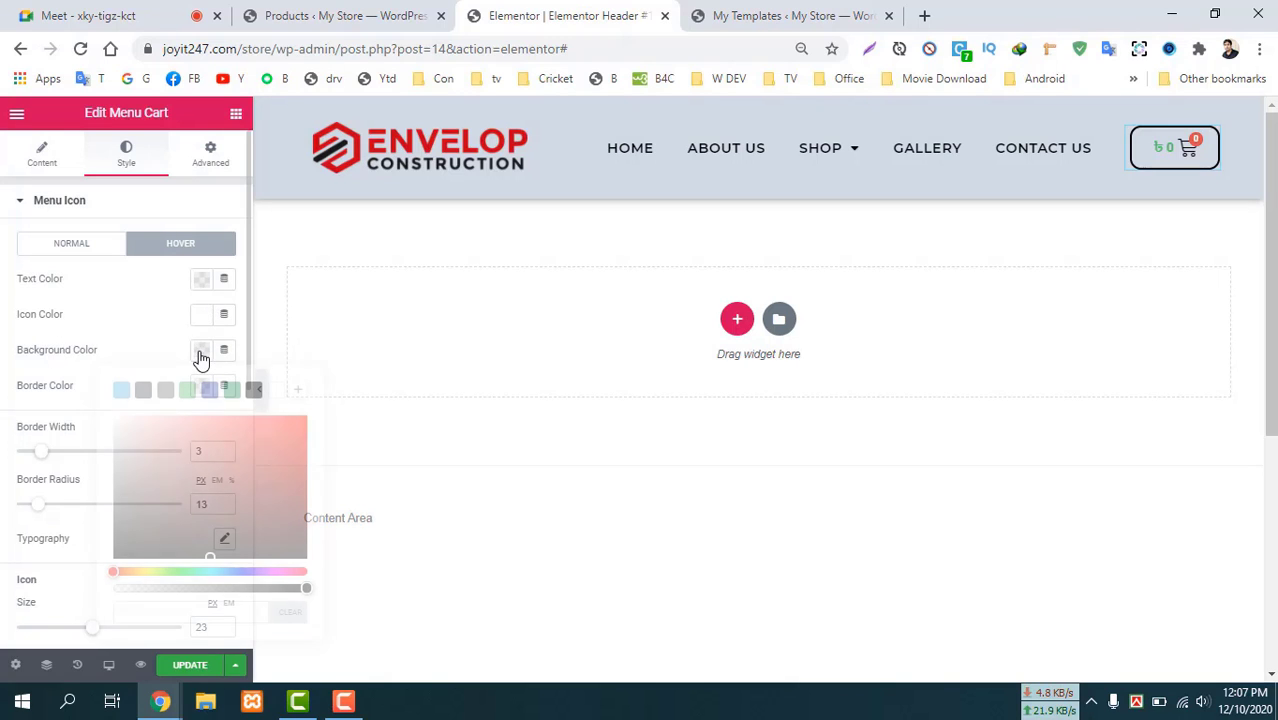
left_click(255, 390)
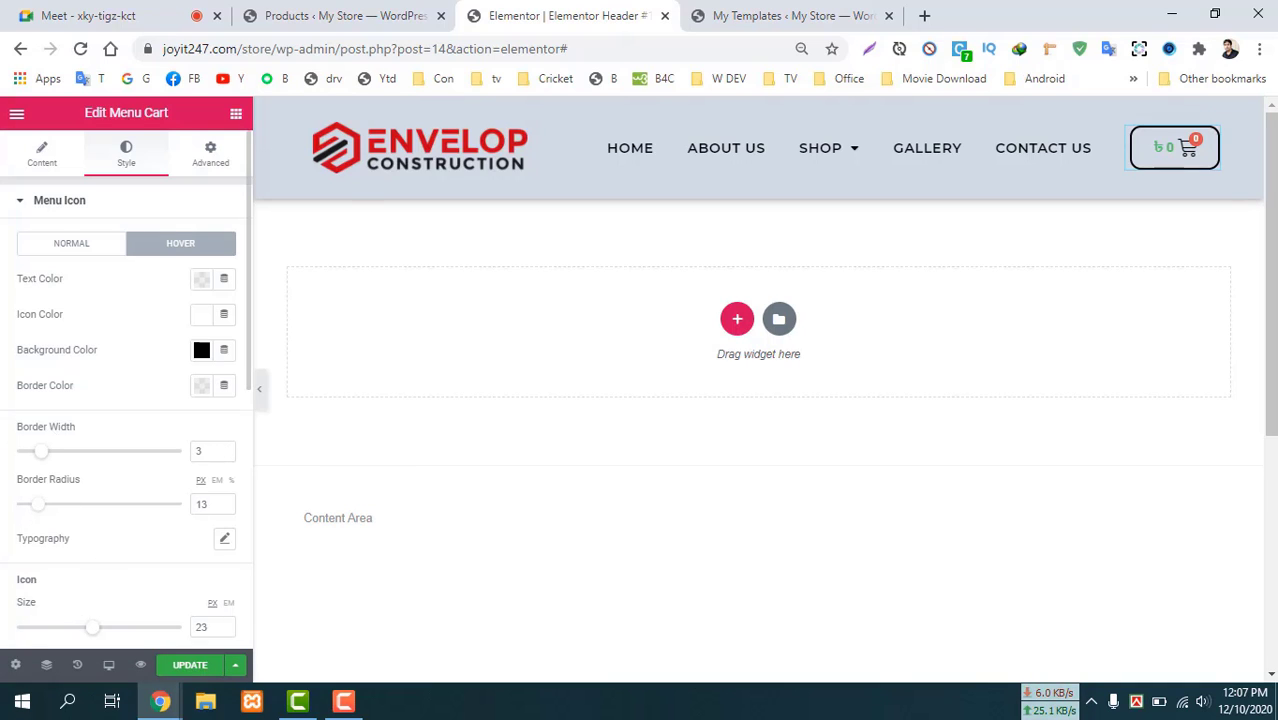
left_click(190, 665)
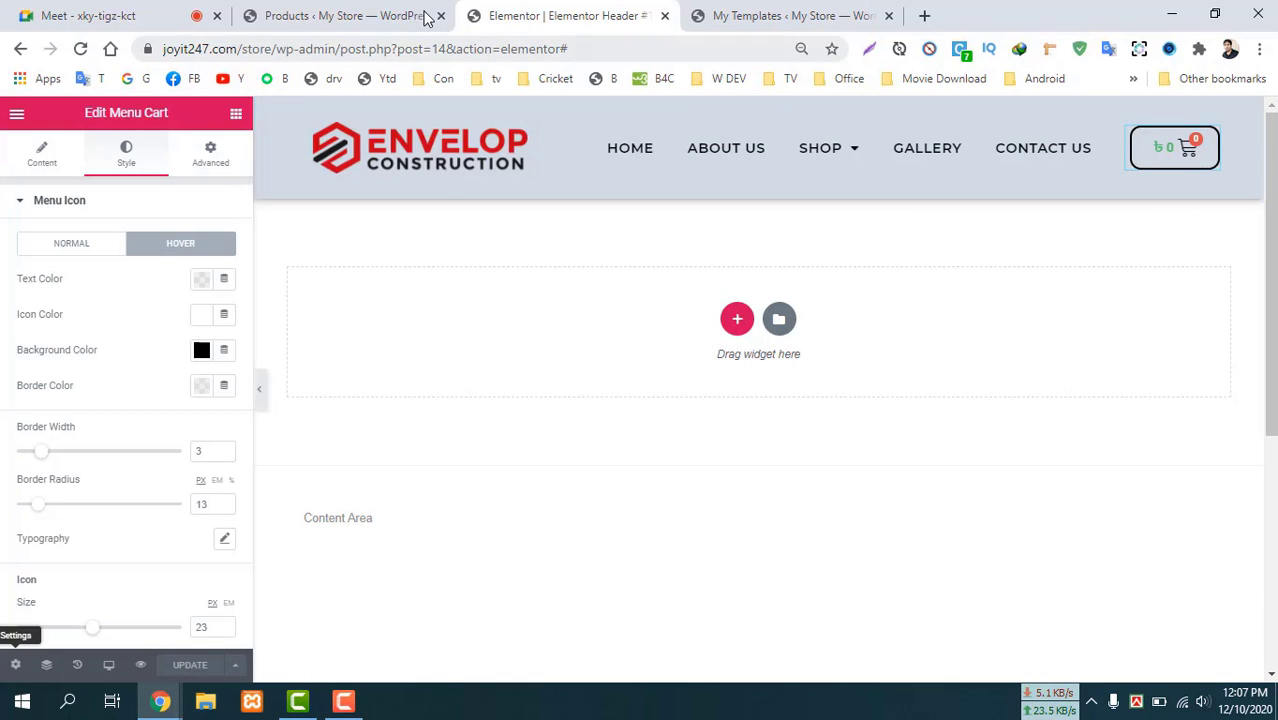
Close the header template editor and open the store's live site in a new browser tab.
left_click(665, 17)
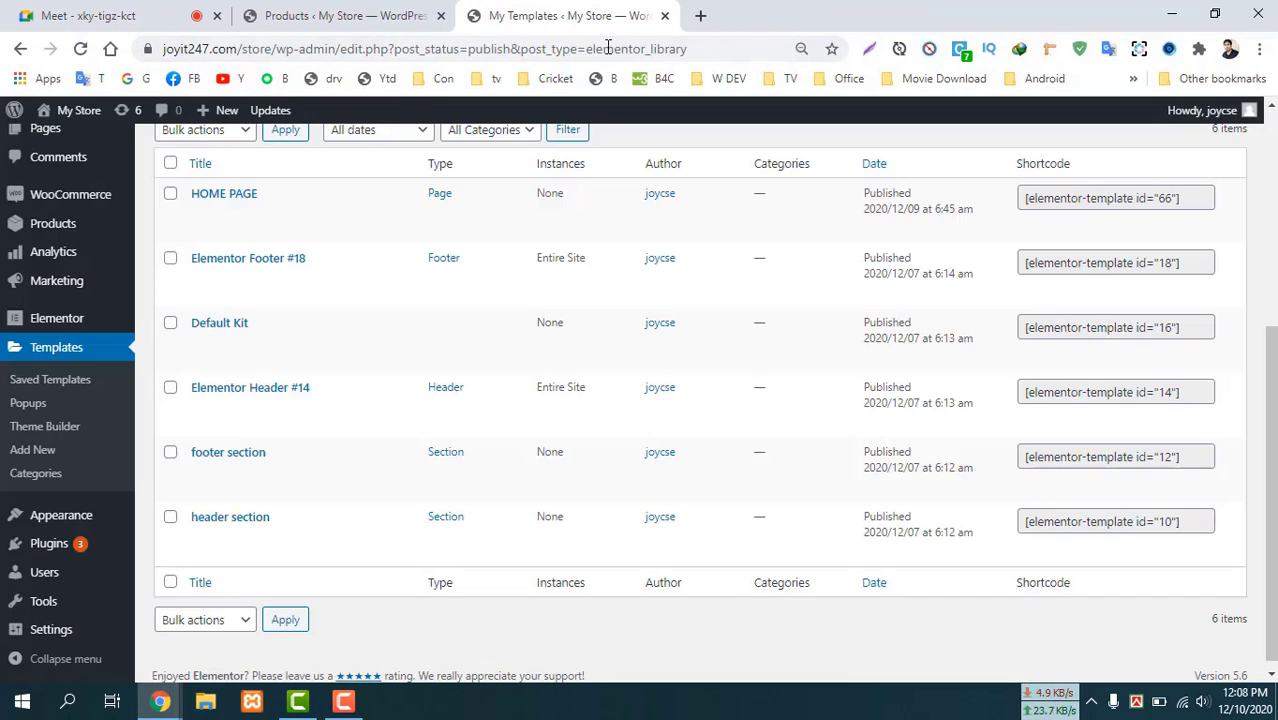
left_click(323, 17)
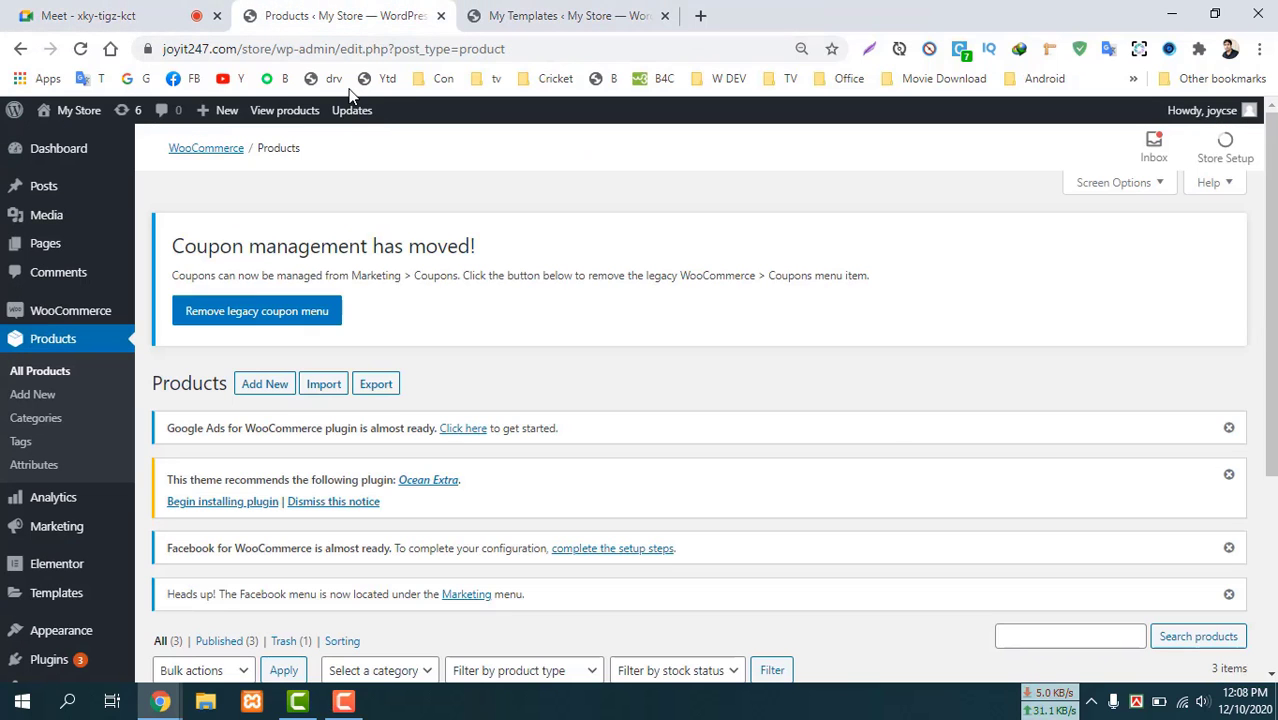
mouse_move(70, 112)
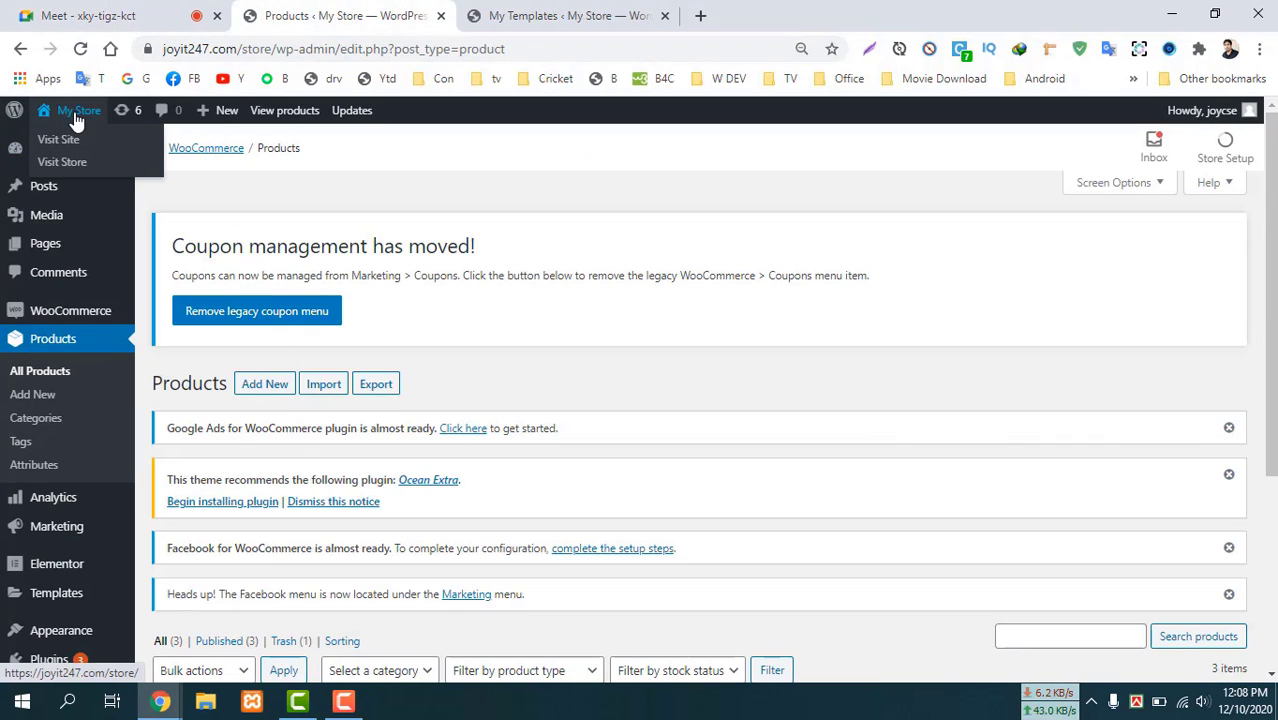
right_click(60, 140)
left_click(141, 155)
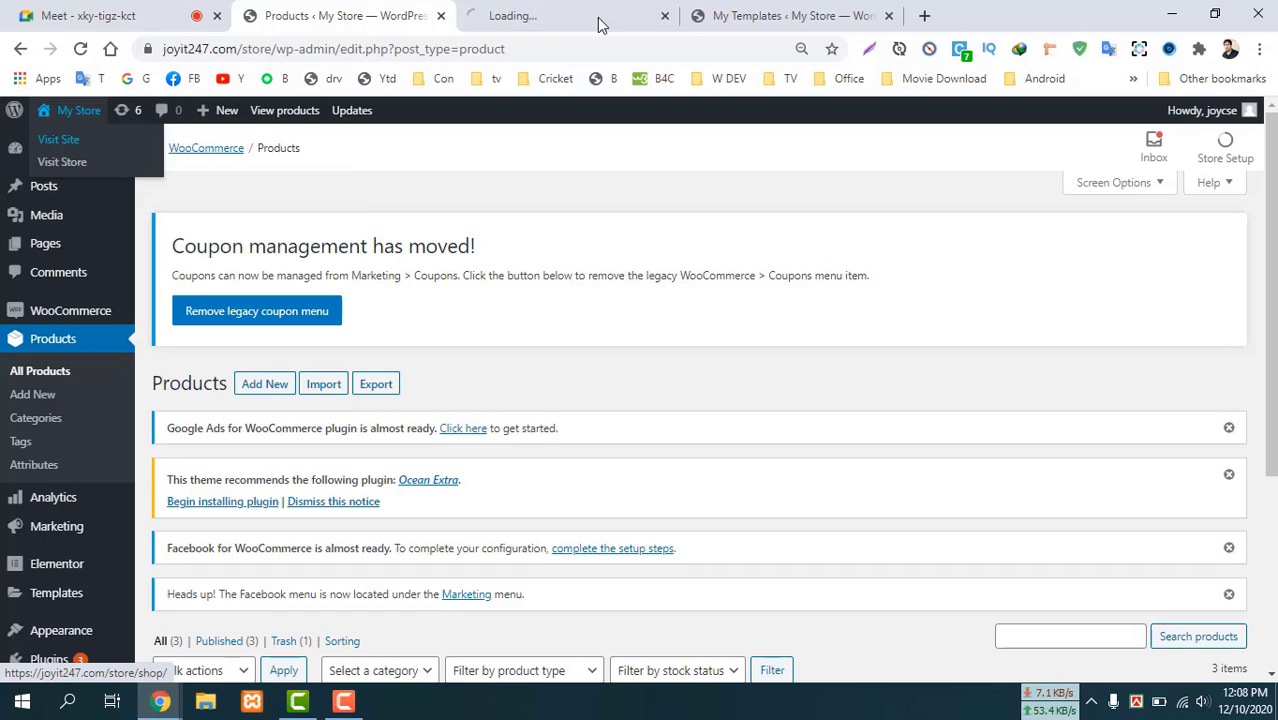
left_click(562, 15)
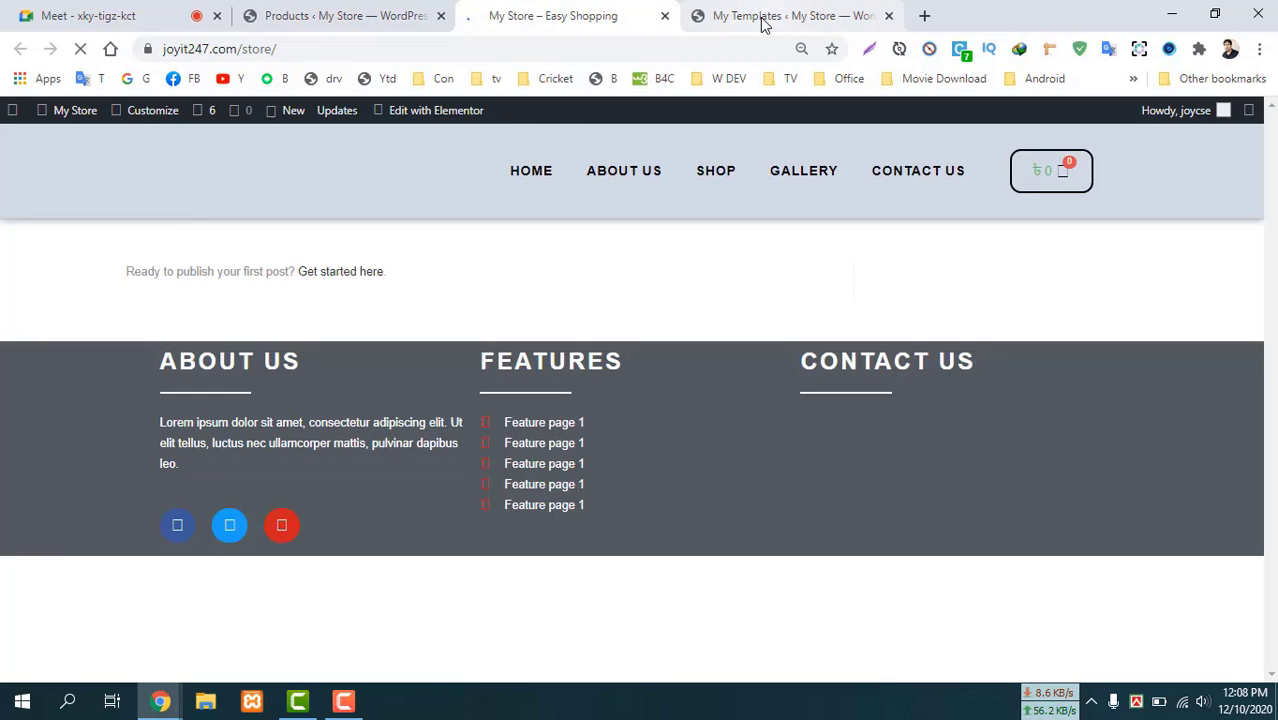
Close the My Templates tab and open the site's header template in Elementor from the live store page.
left_click(765, 17)
left_click(888, 16)
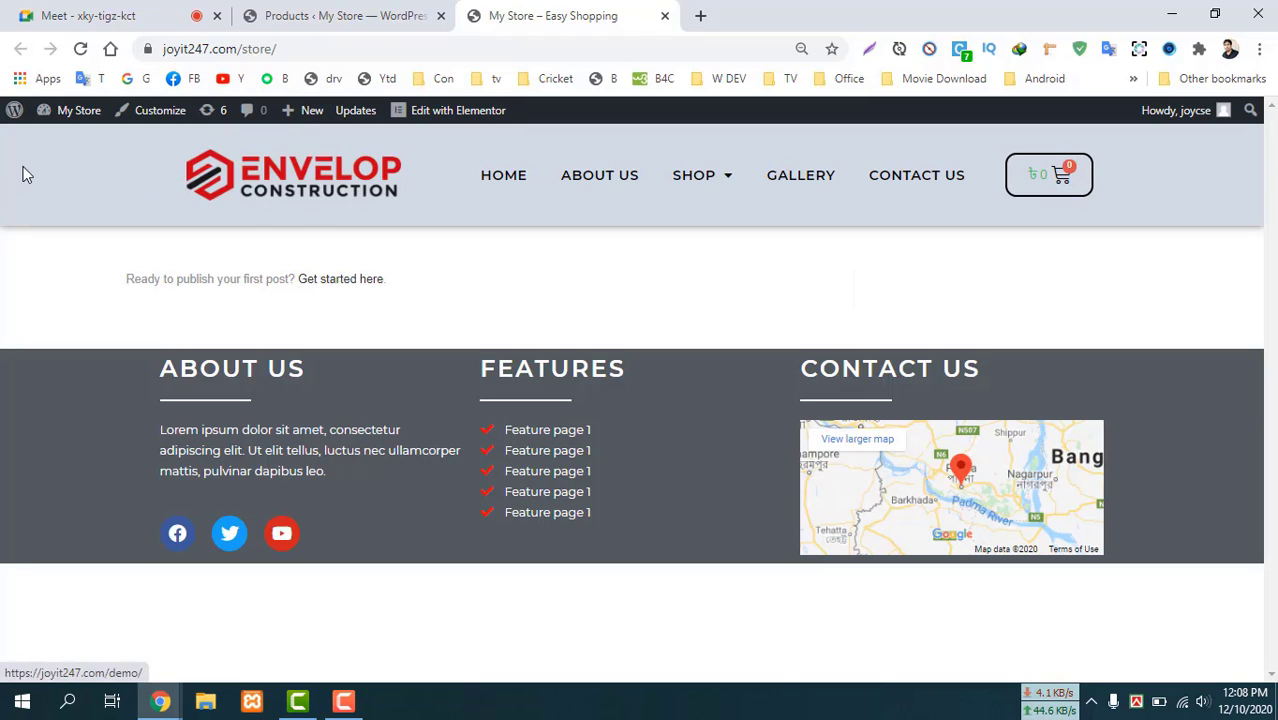
mouse_move(456, 118)
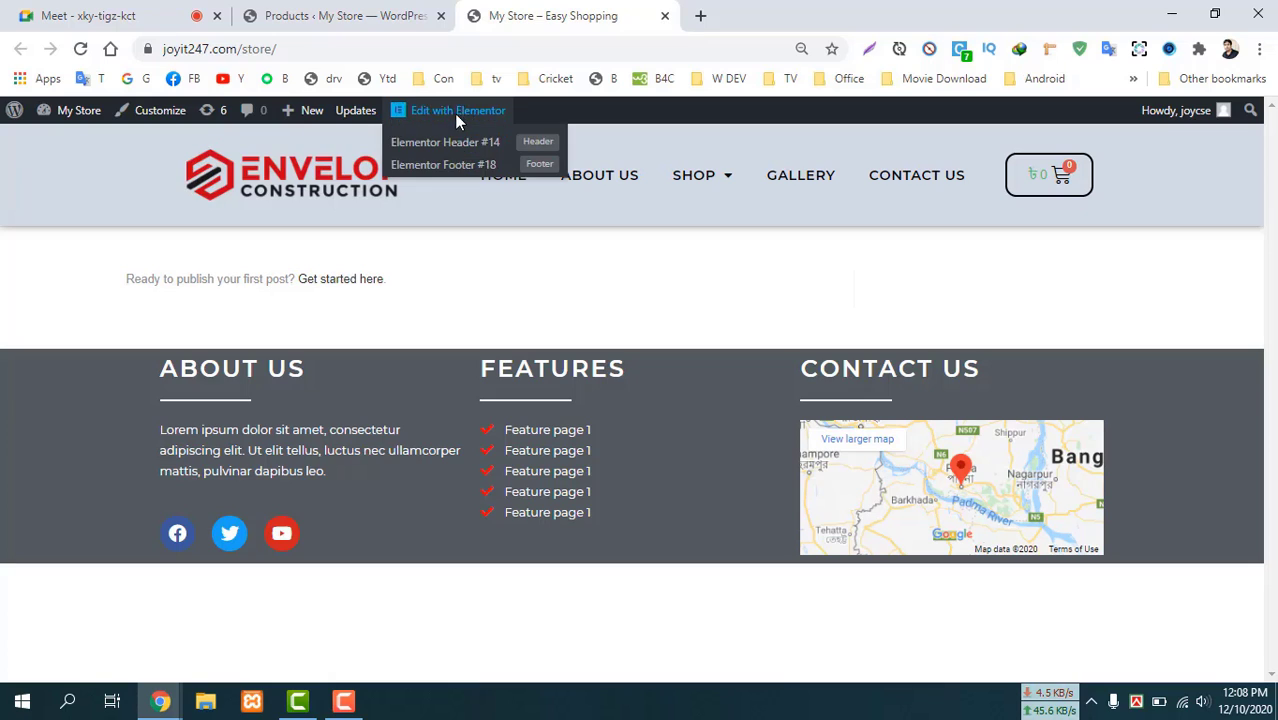
middle_click(534, 149)
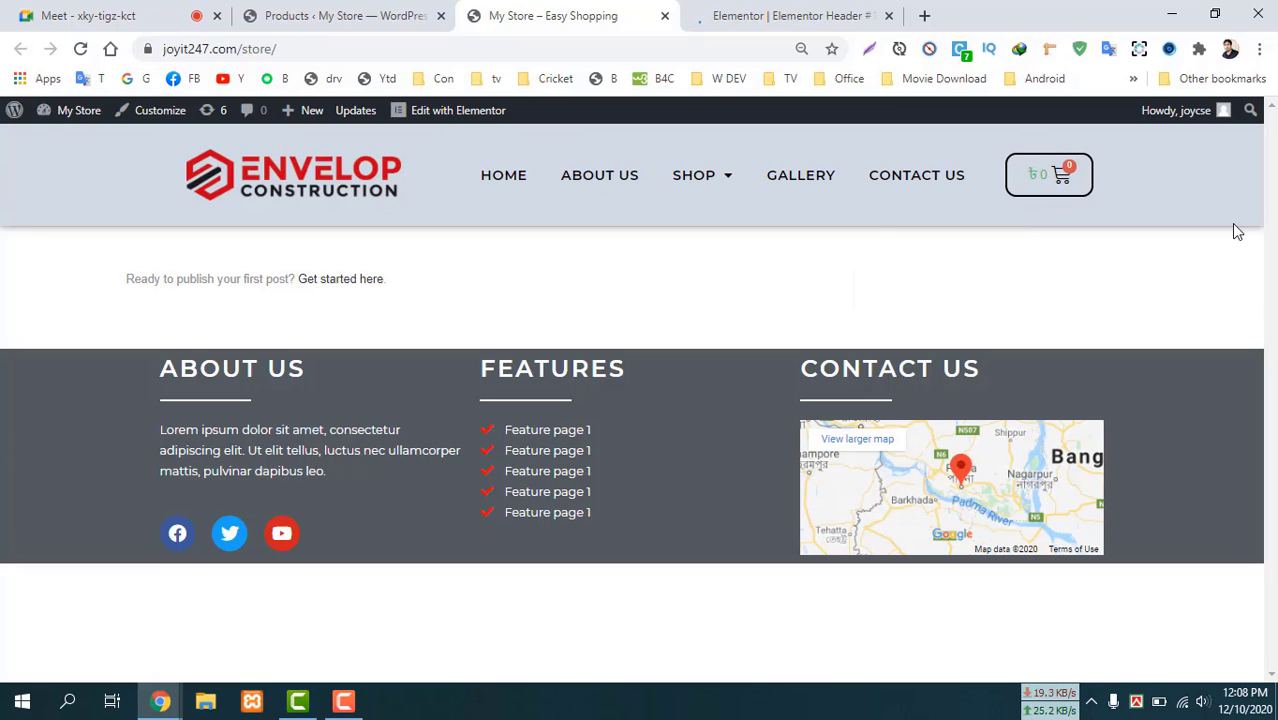
left_click(775, 13)
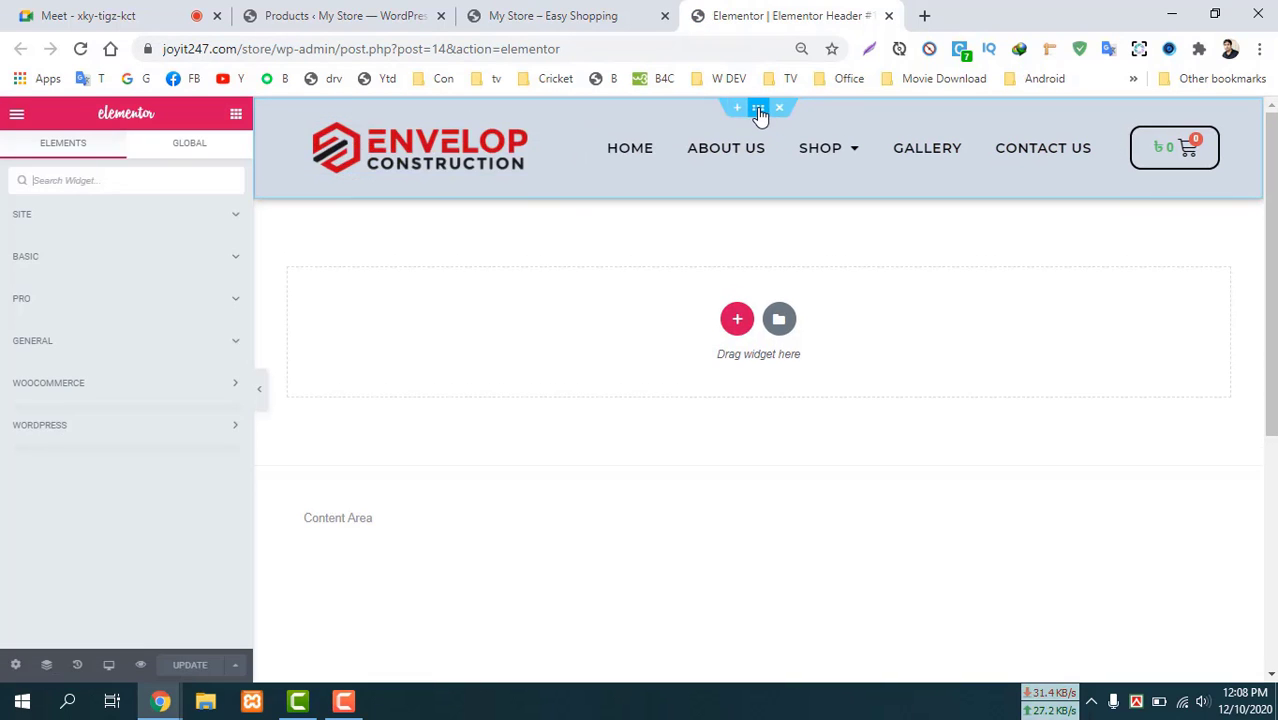
Set the header section's content width to Full Width and preview the header without the editing panel.
left_click(759, 110)
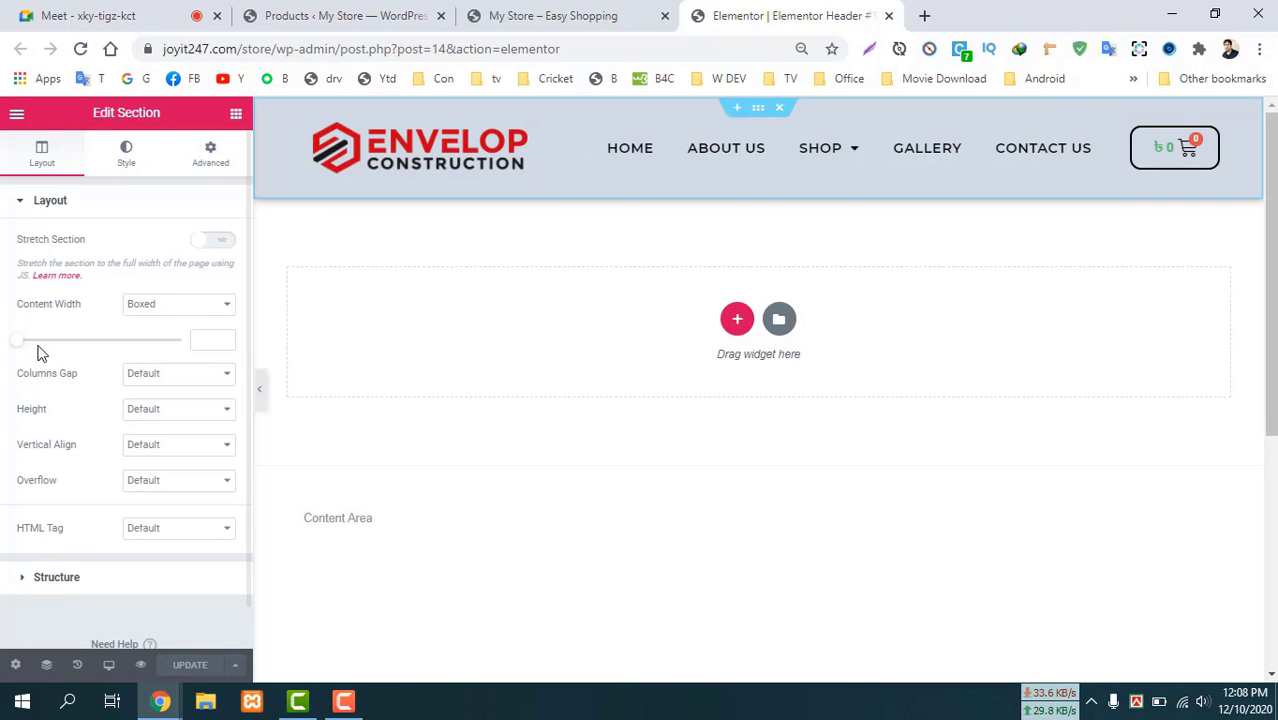
left_click(165, 310)
left_click(163, 333)
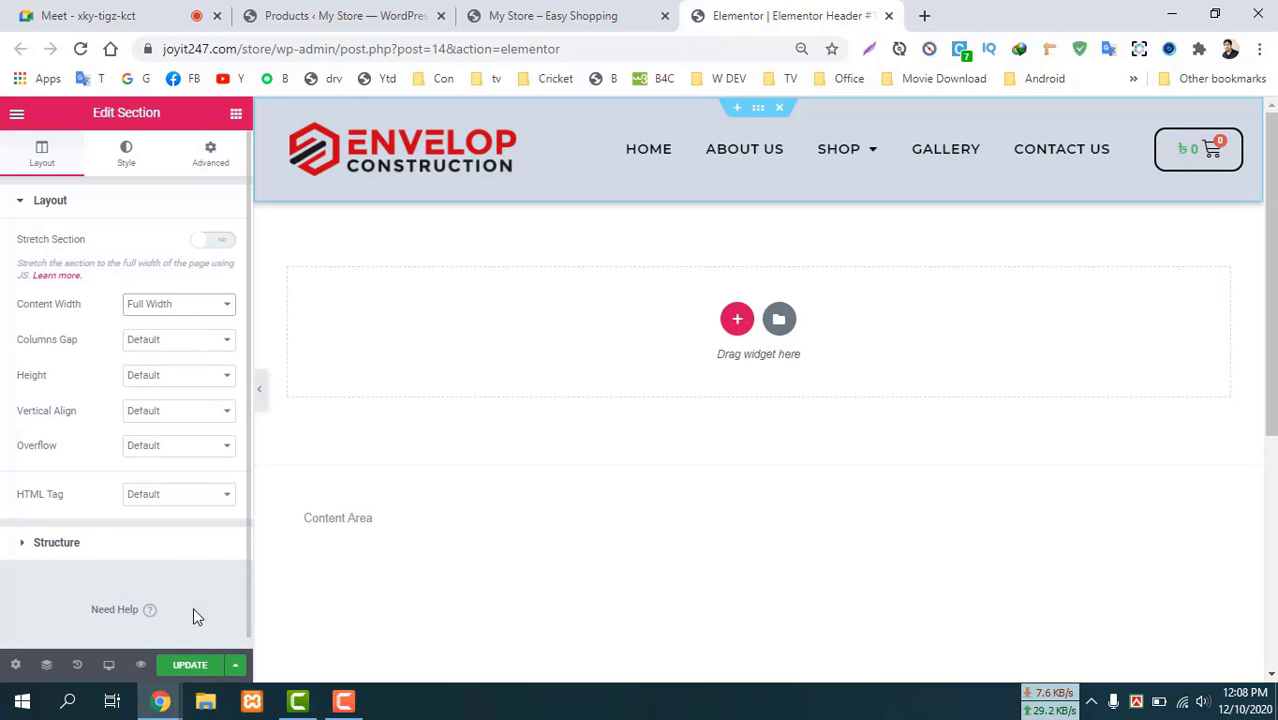
left_click(260, 393)
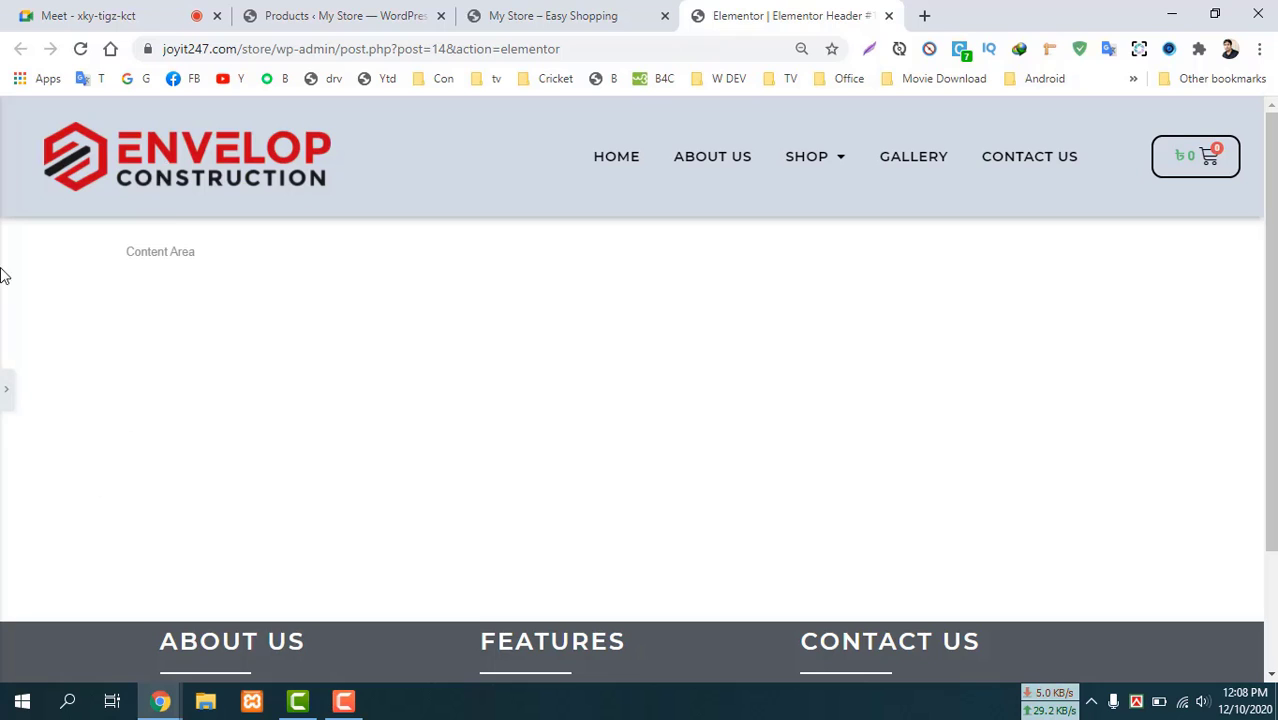
left_click(5, 389)
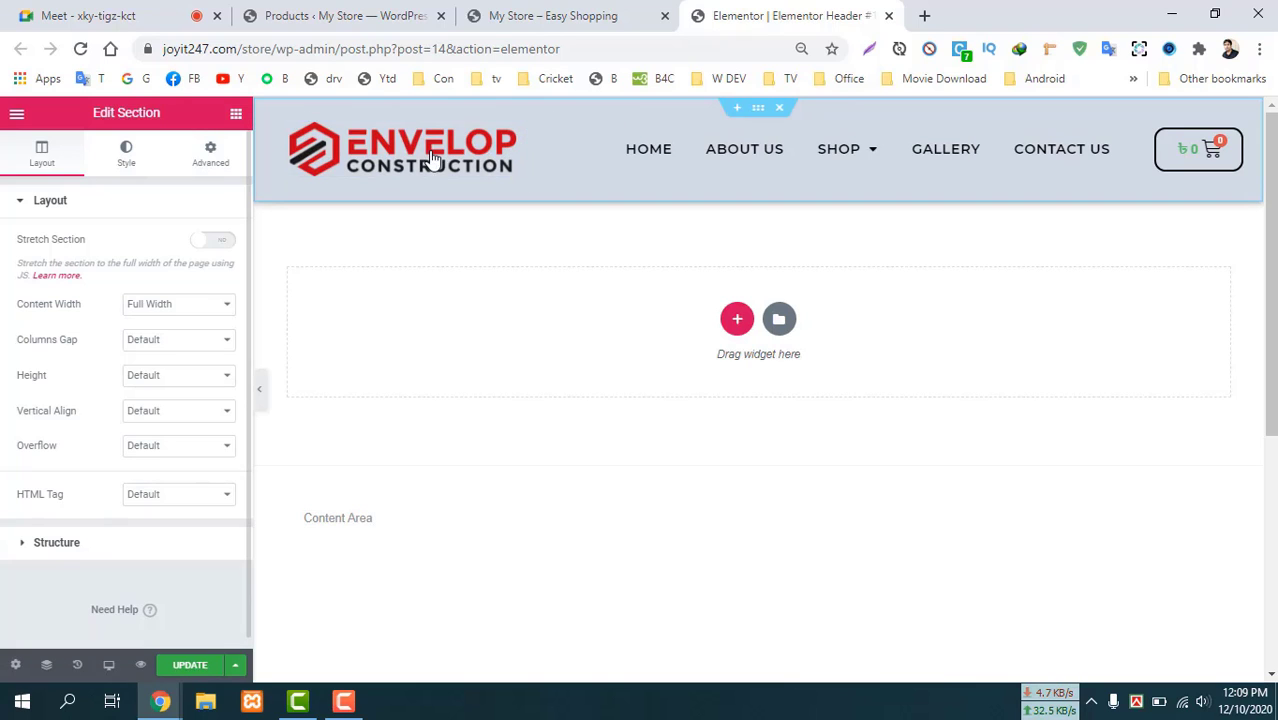
Set the header logo image's width to 60% and update the header template.
left_click(537, 135)
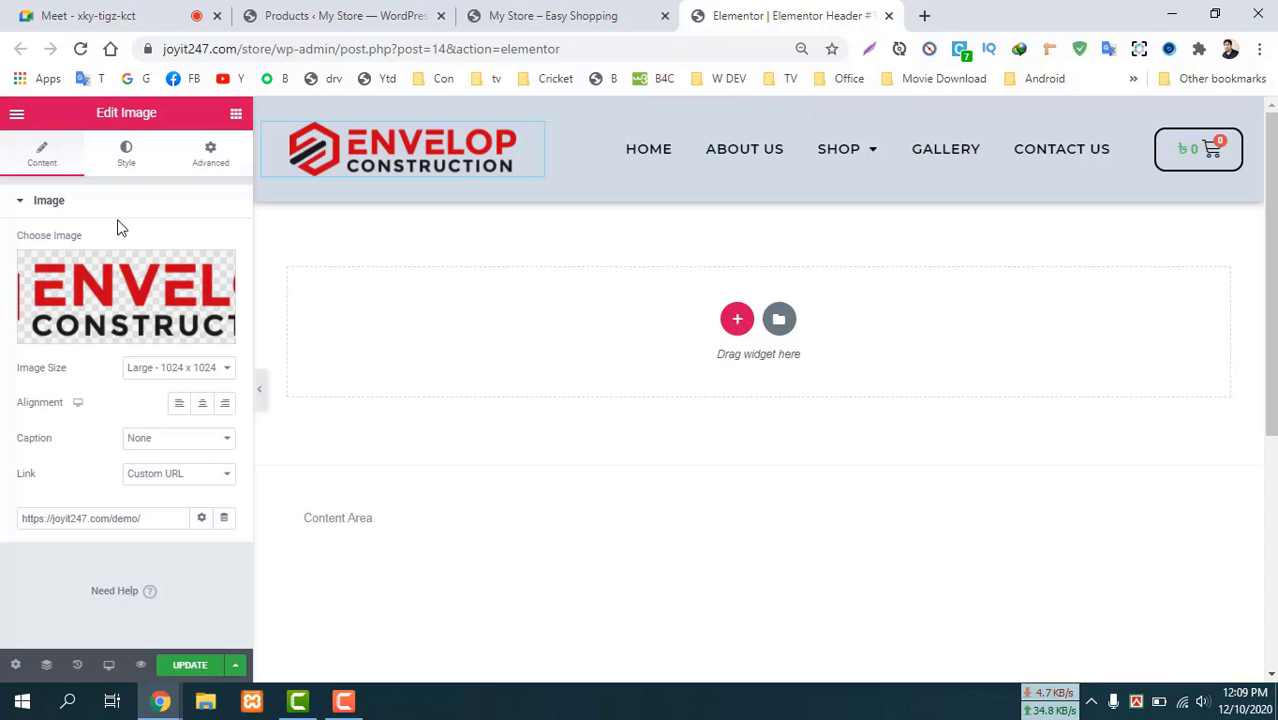
left_click(130, 146)
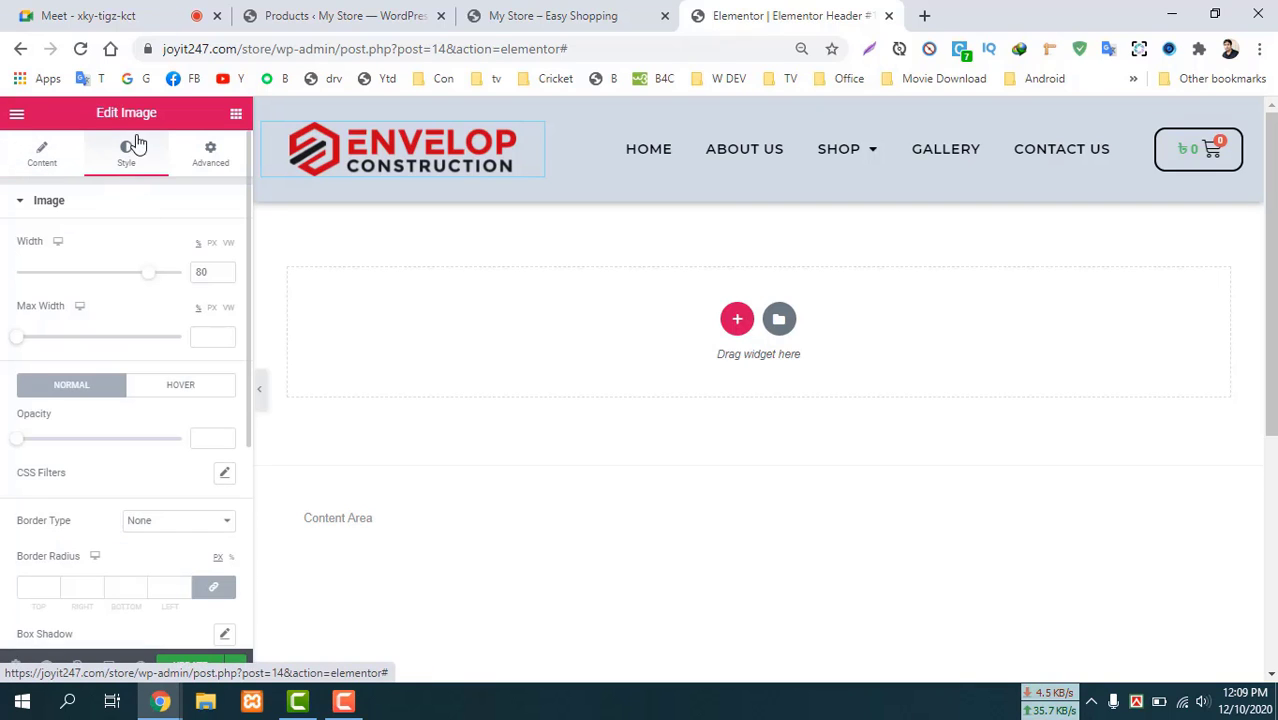
left_click(225, 276)
left_click(225, 276)
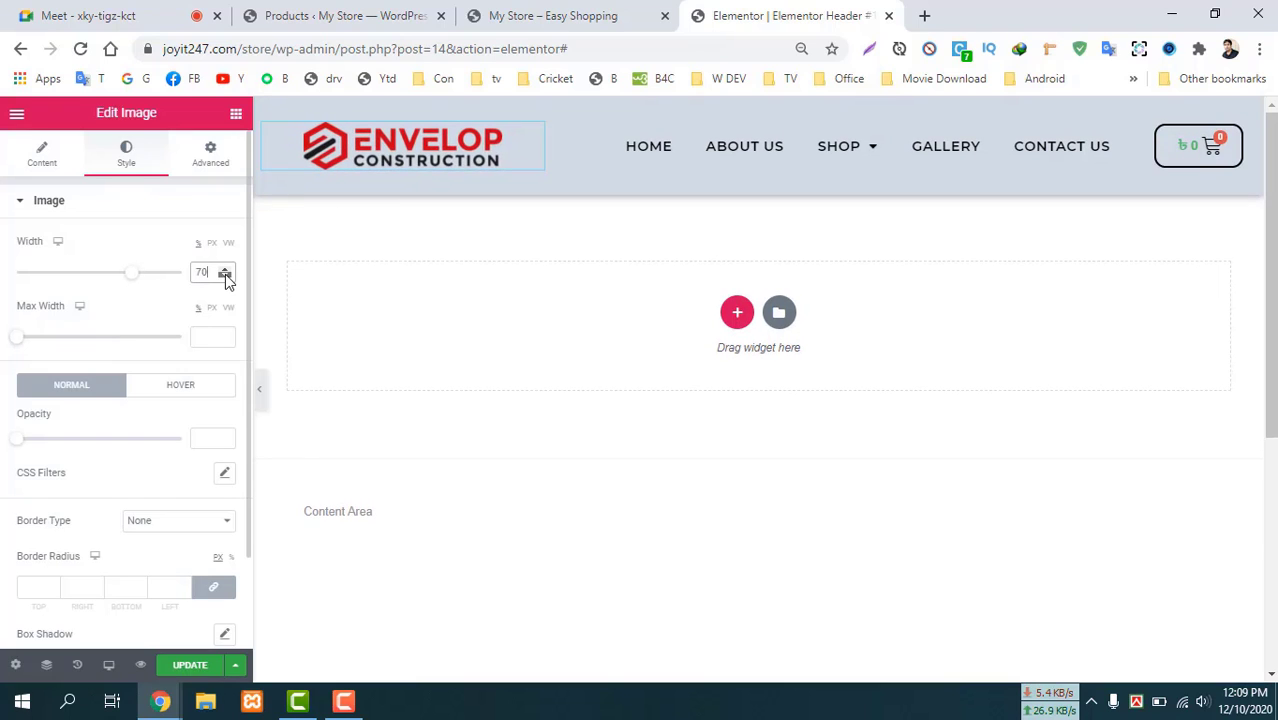
left_click(225, 276)
left_click(225, 276)
left_click(225, 276)
left_click(225, 276)
left_click(225, 276)
left_click(225, 276)
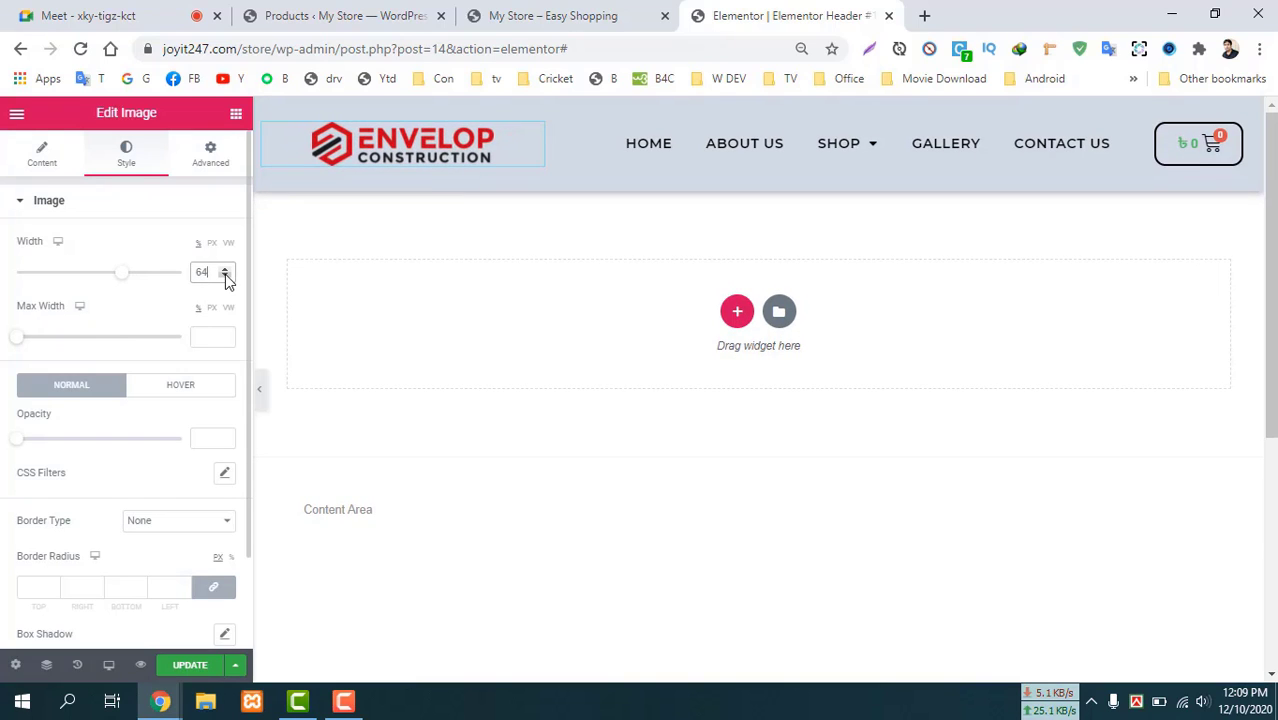
left_click(225, 276)
left_click(225, 276)
left_click(225, 276)
left_click(225, 276)
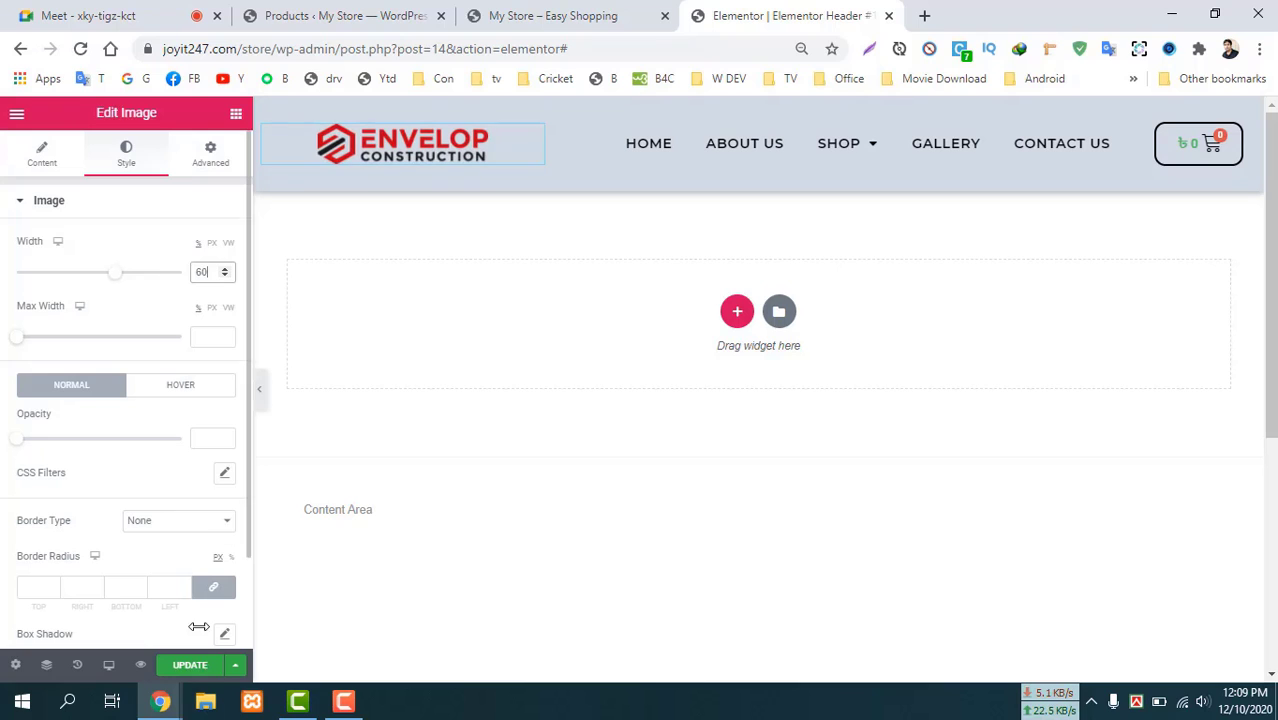
left_click(200, 665)
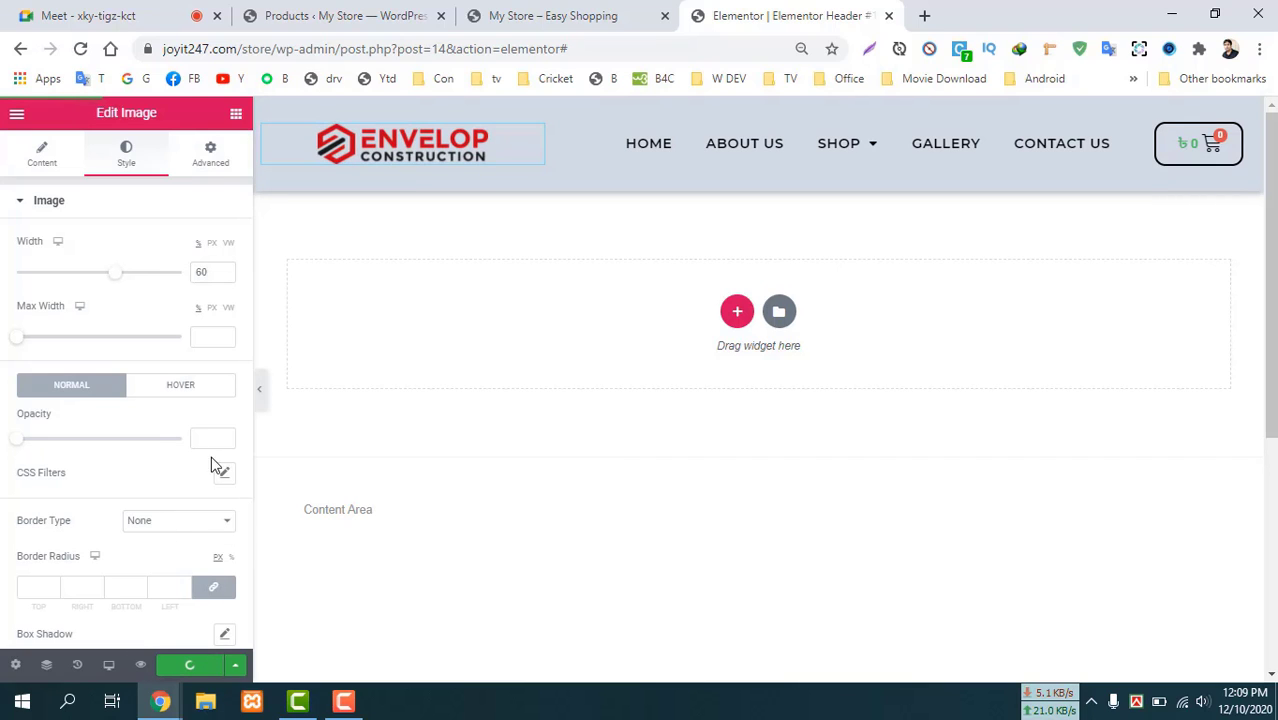
left_click(260, 390)
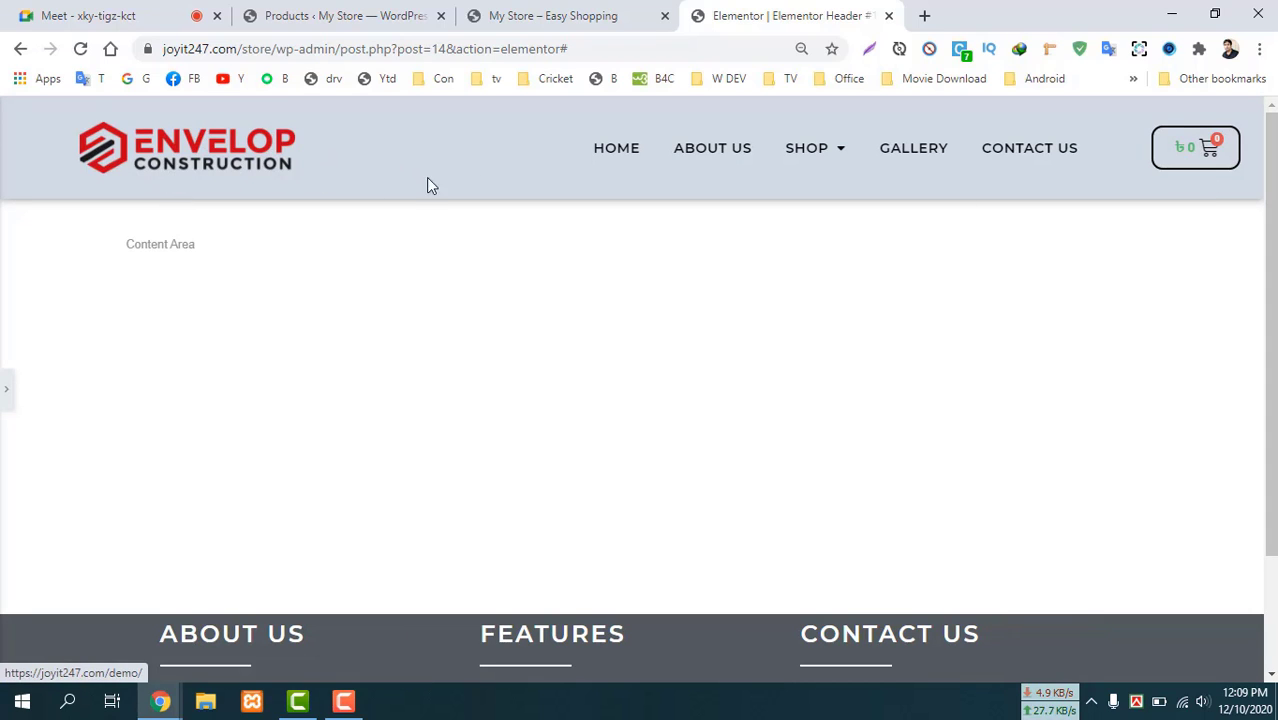
left_click(565, 13)
left_click(715, 8)
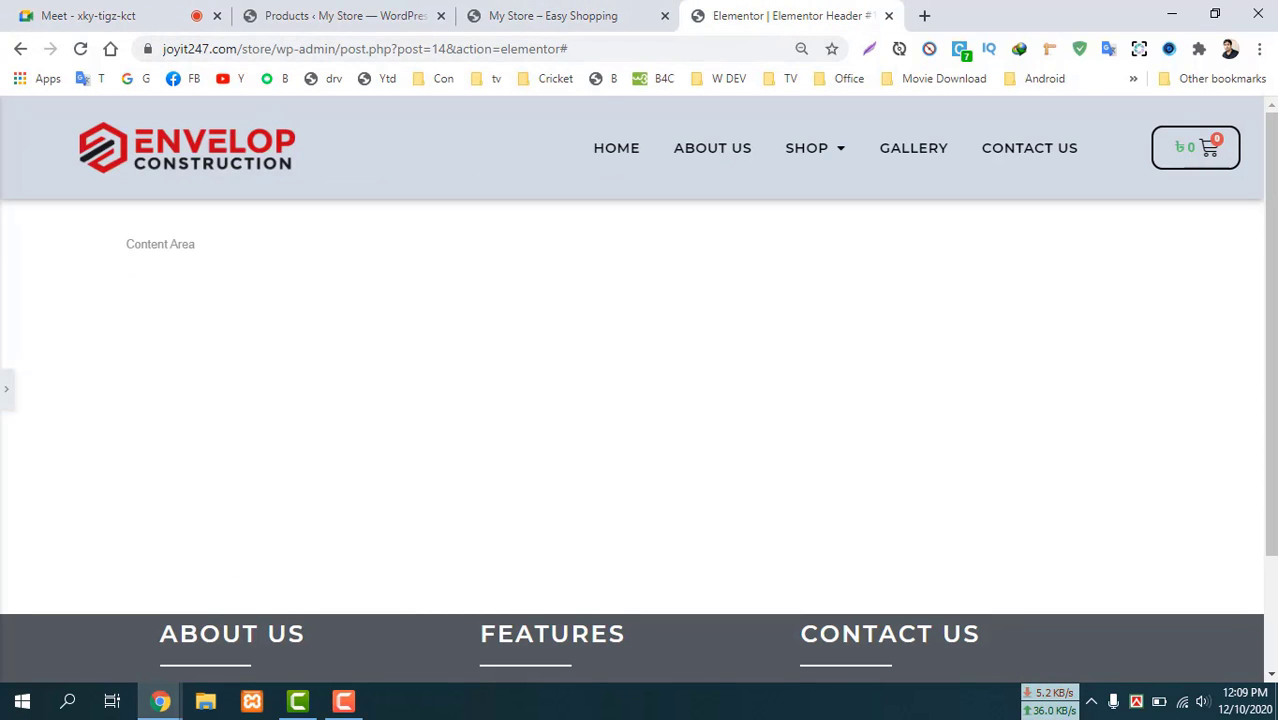
Save the header section to the library as a template named "ecommerce Header" and close the header editor.
left_click(4, 390)
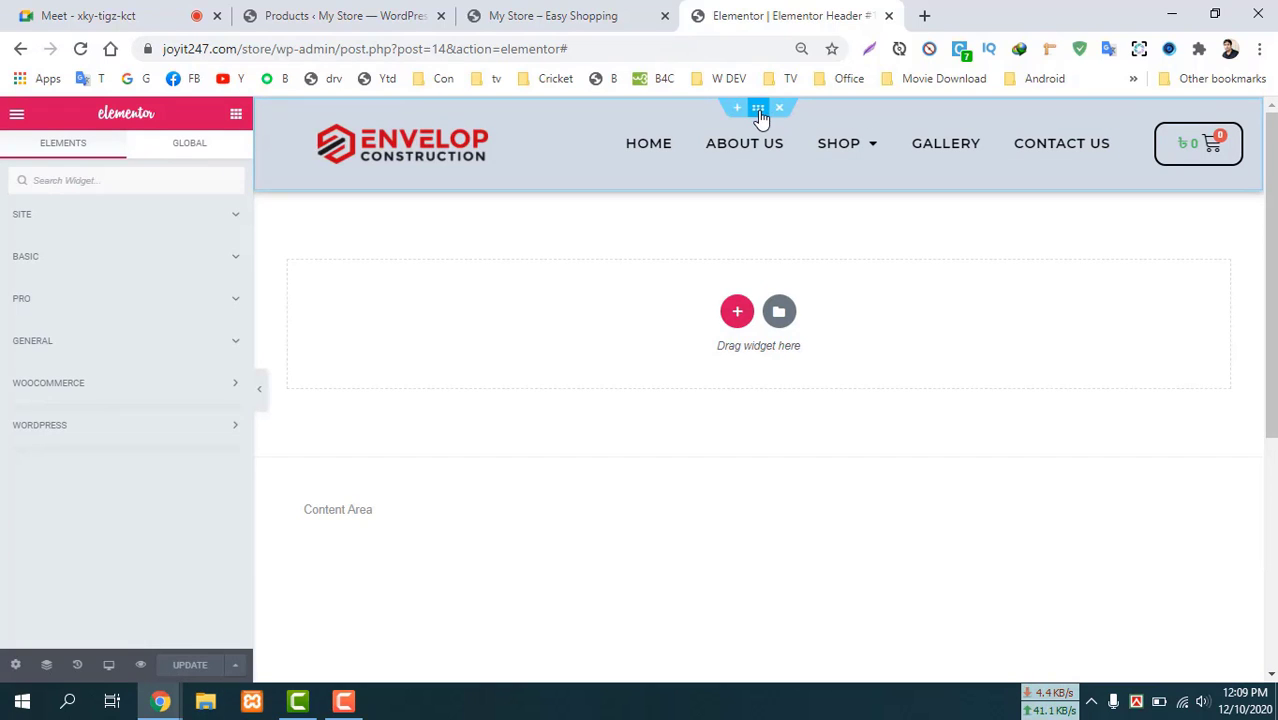
right_click(759, 113)
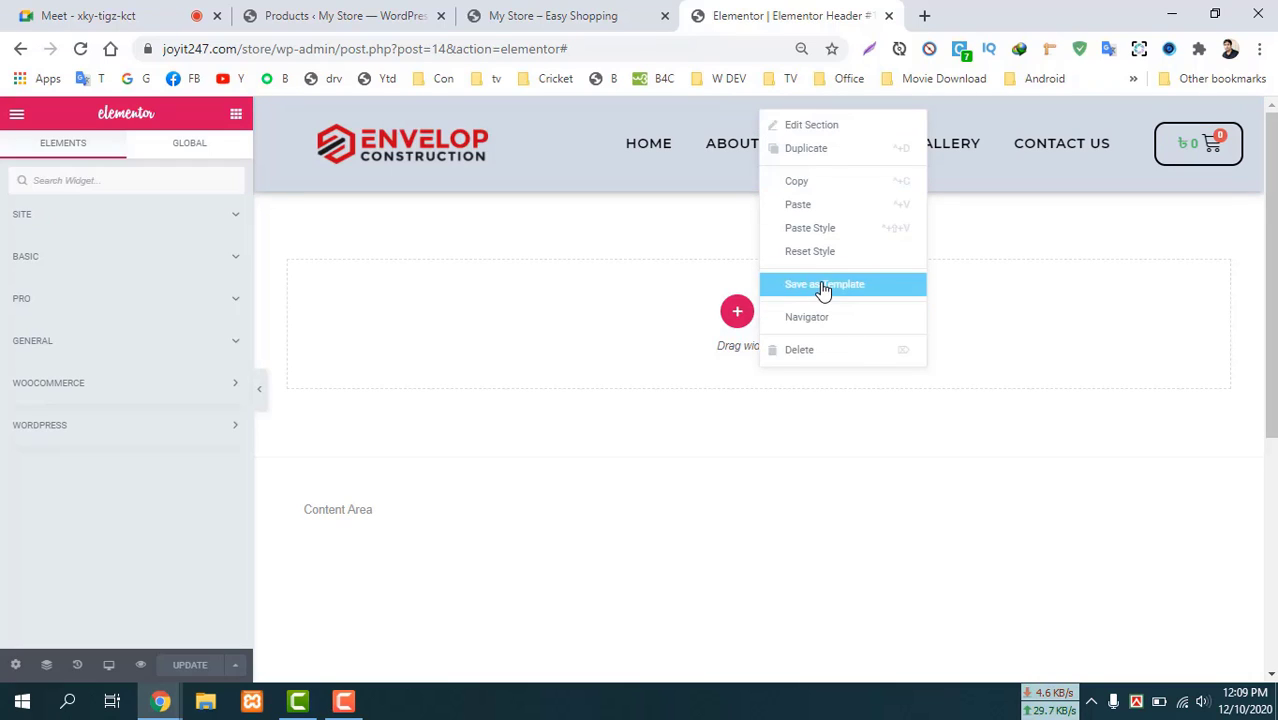
left_click(860, 290)
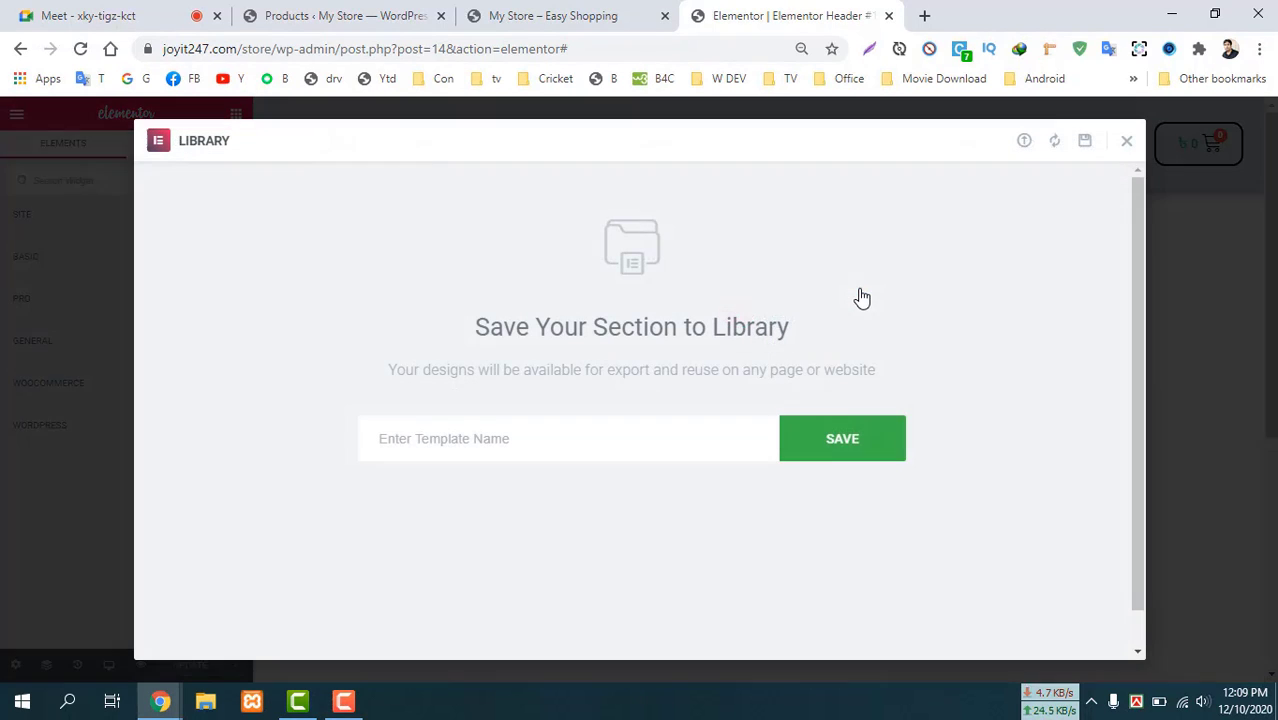
left_click(433, 440)
type("ecommerce Header")
left_click(848, 451)
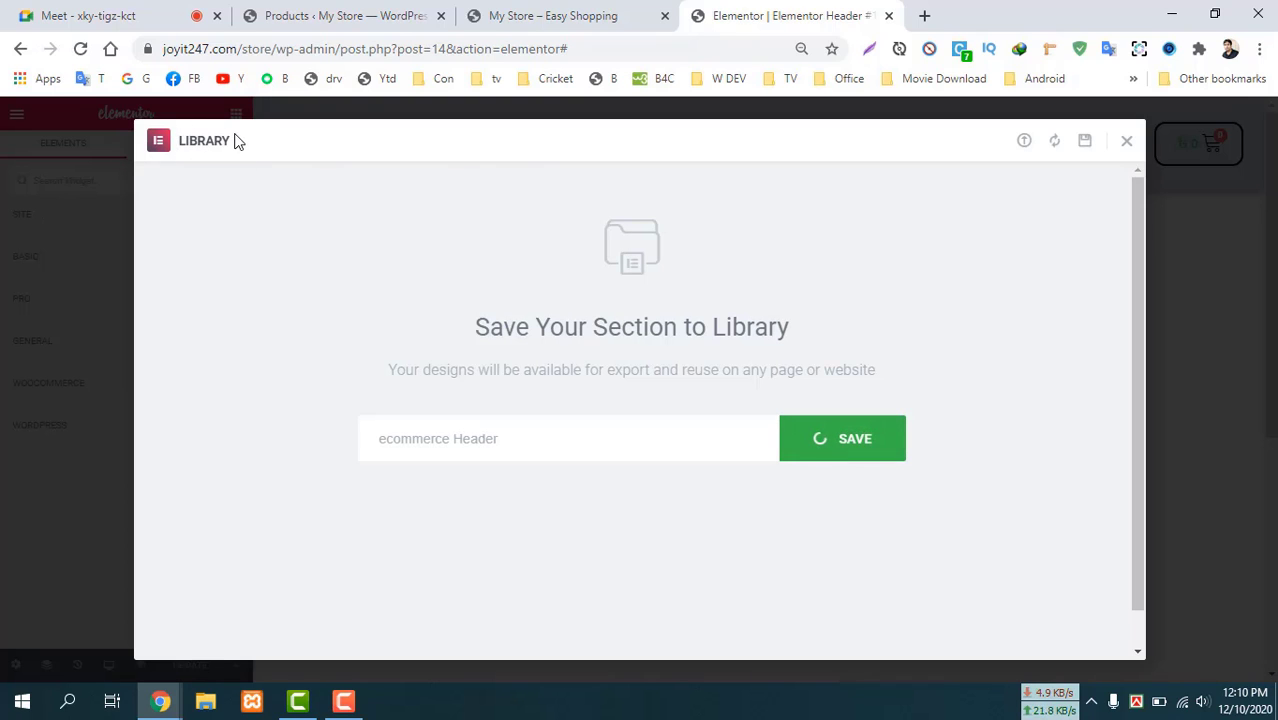
key("ctrl+w")
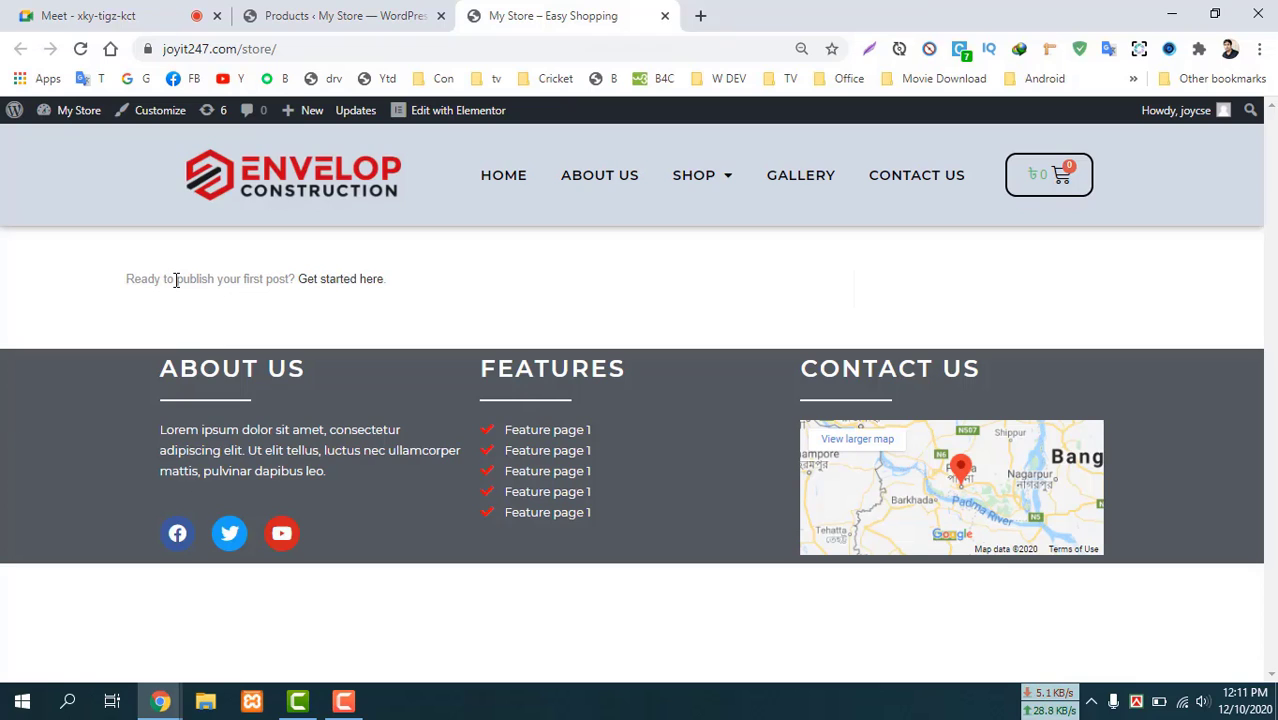
Go to the store's Home page from the live site and open it for editing in Elementor.
left_click(503, 184)
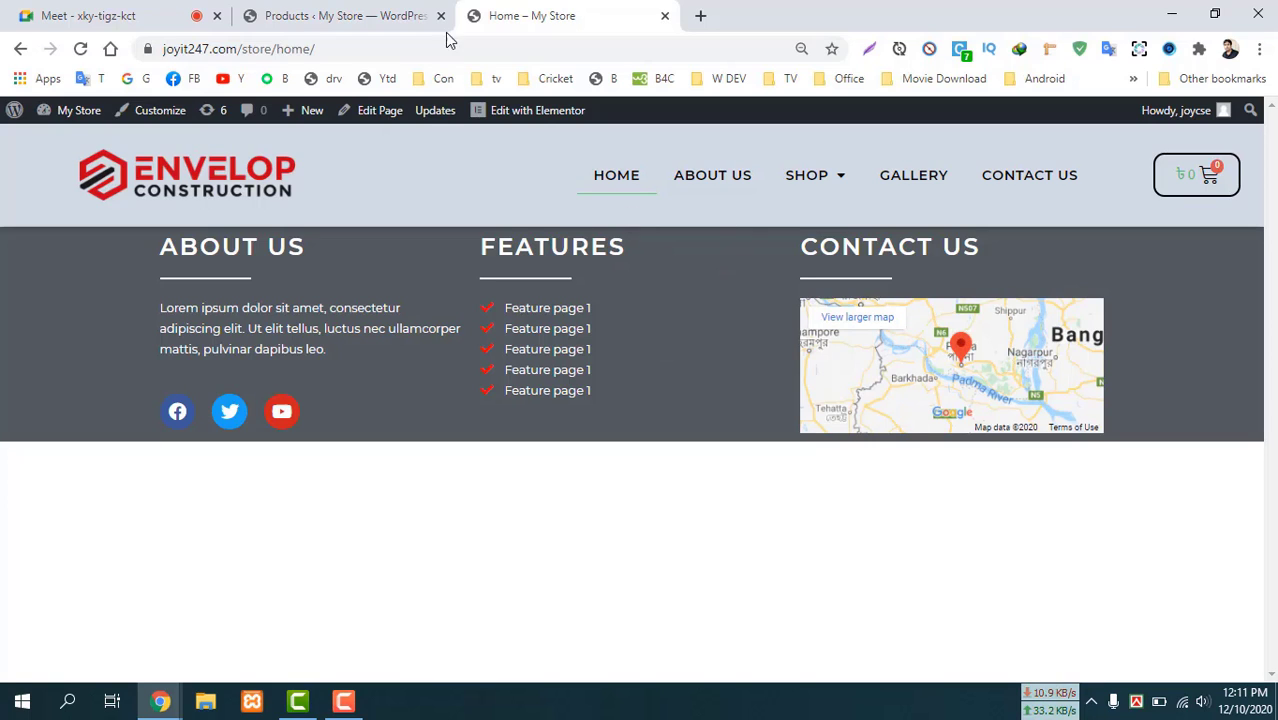
mouse_move(515, 112)
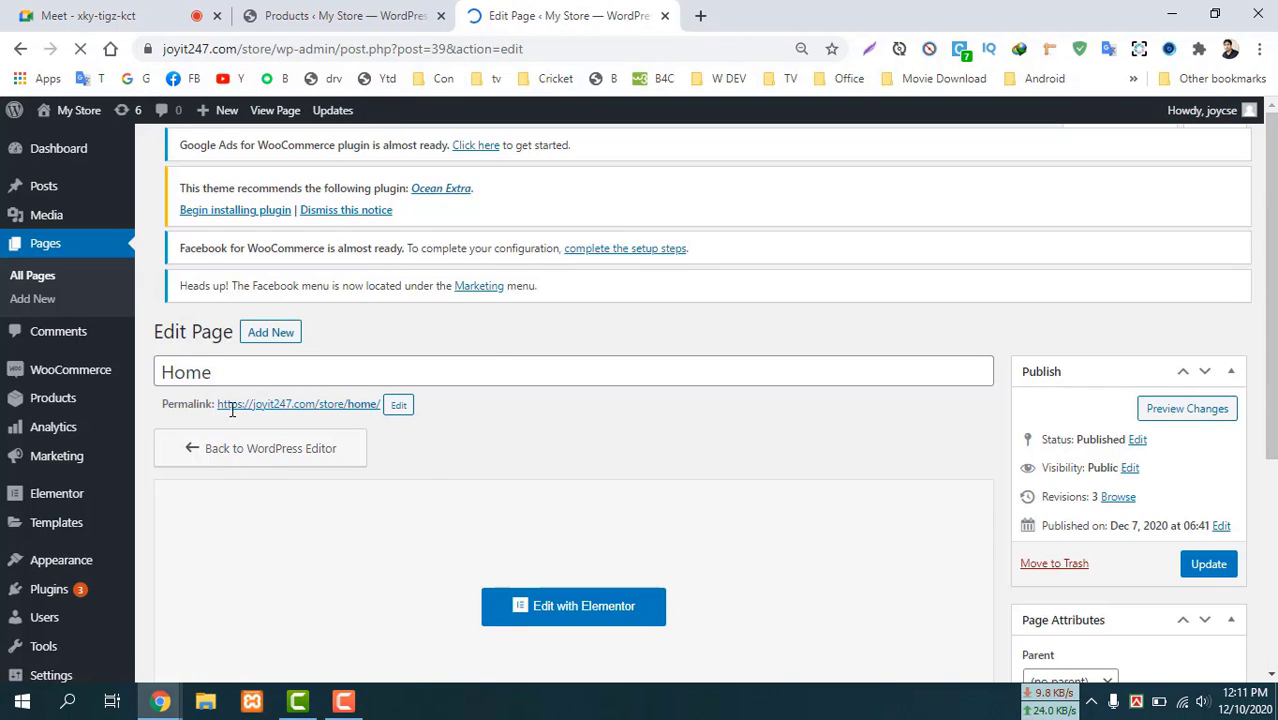
scroll(600, 585, "down", 1)
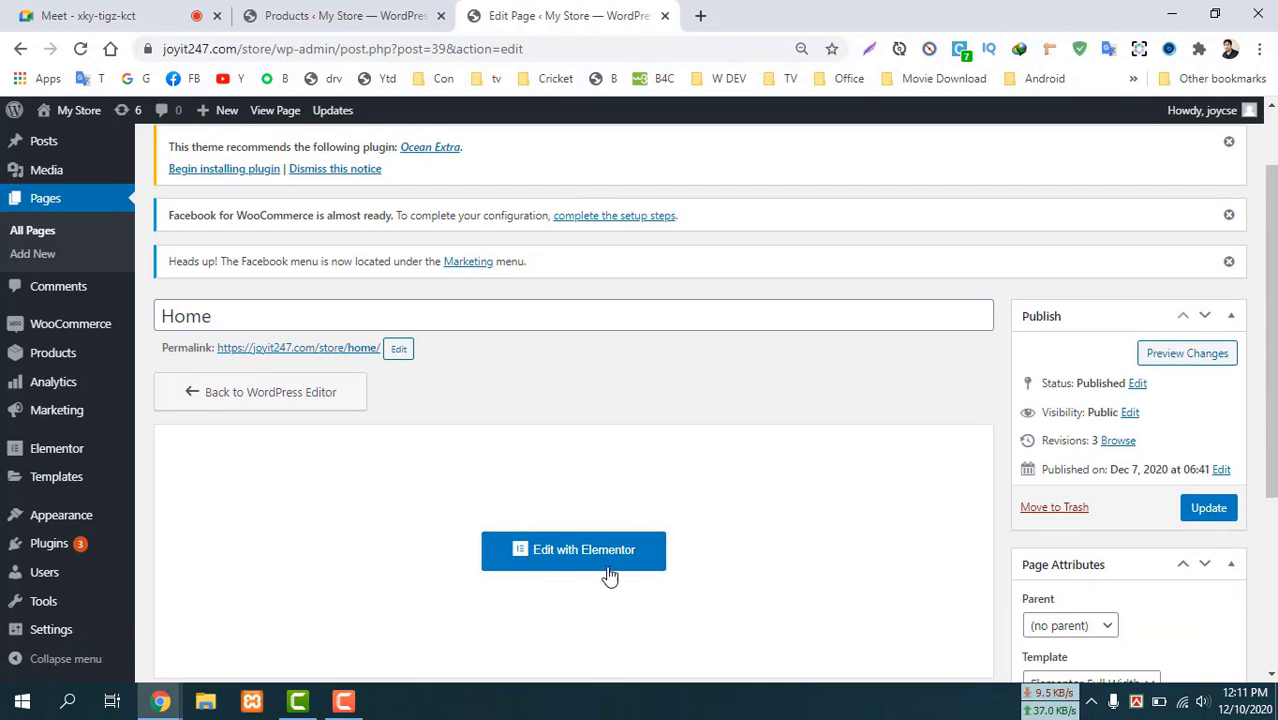
left_click(564, 561)
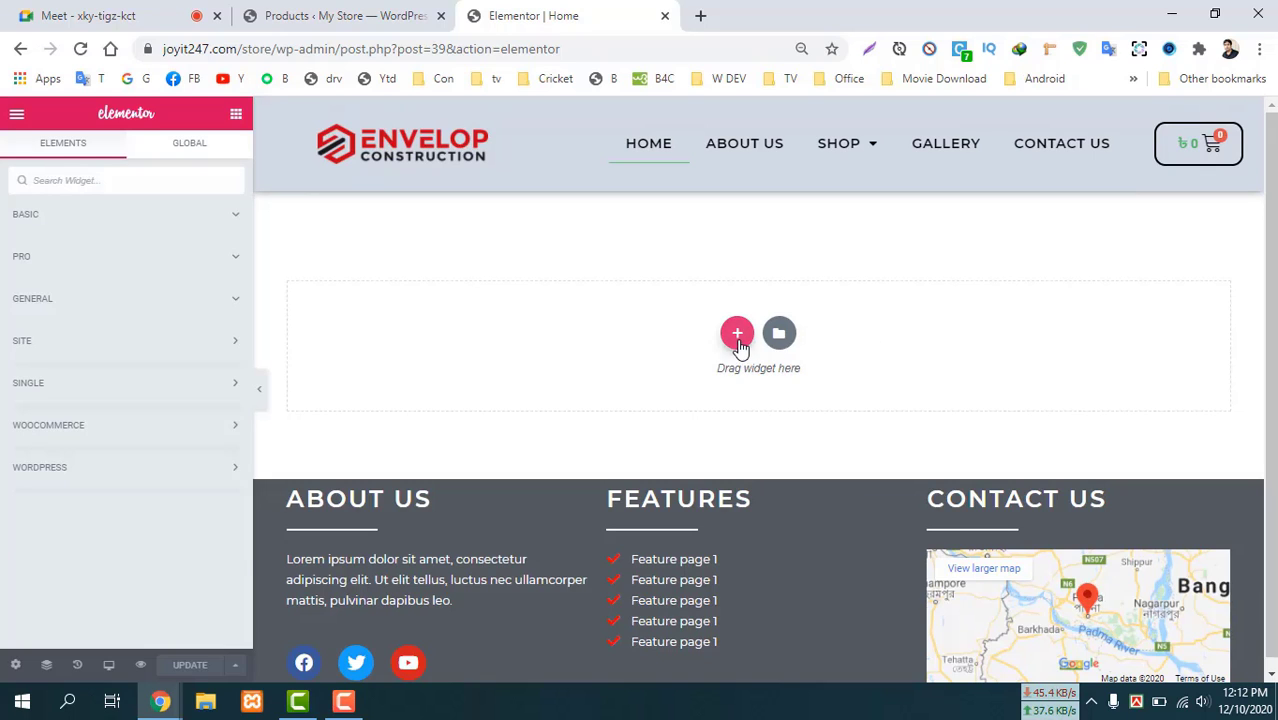
Open the template library for the Home page's empty section and browse the ready-made page templates.
left_click(737, 335)
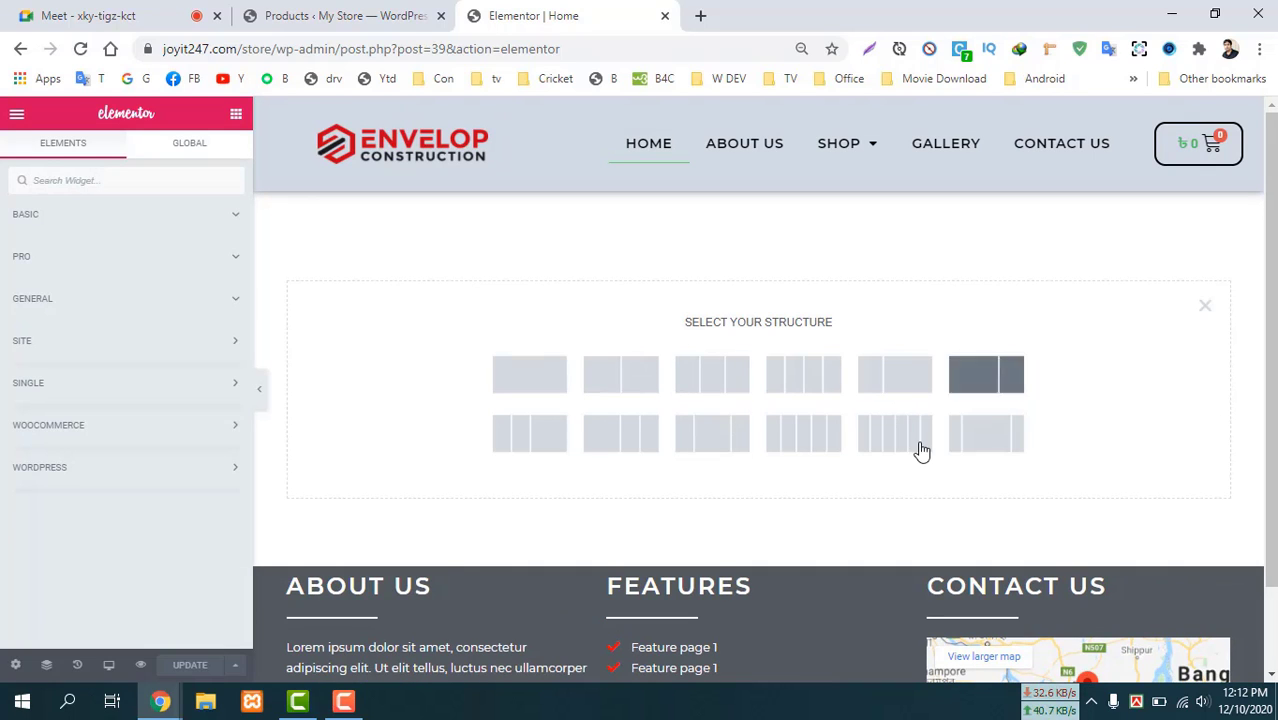
left_click(1205, 306)
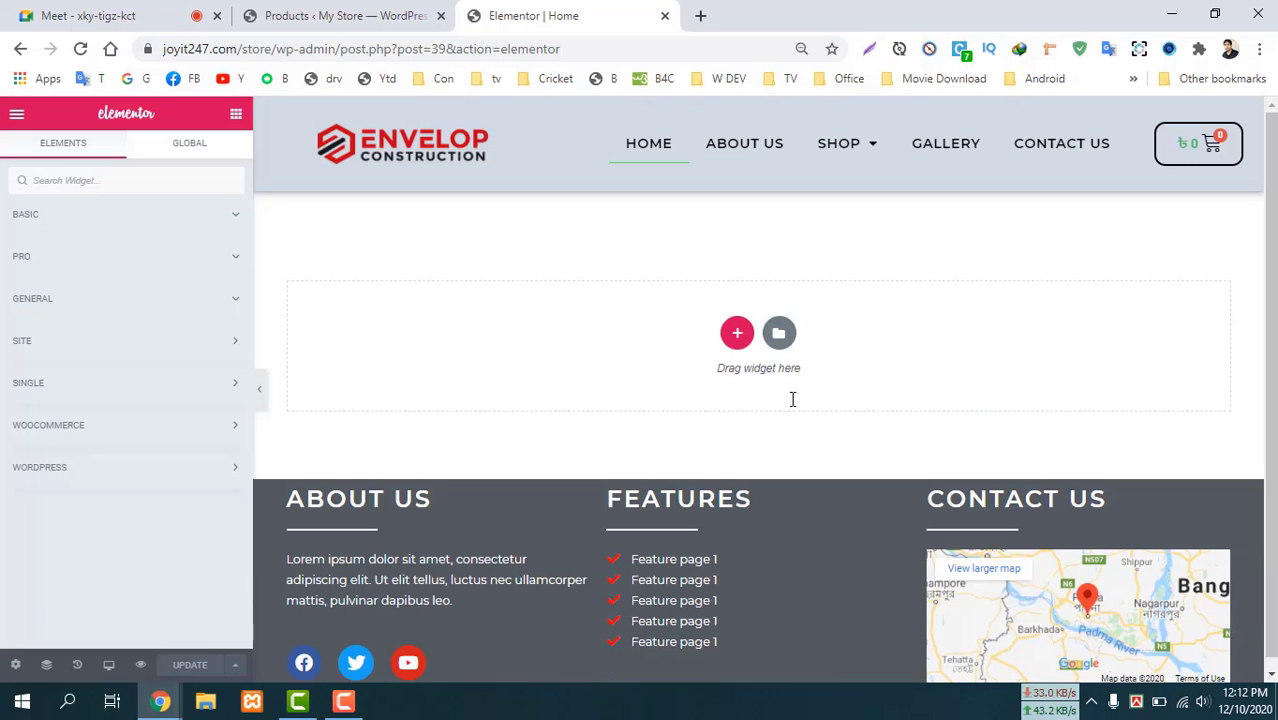
left_click(780, 336)
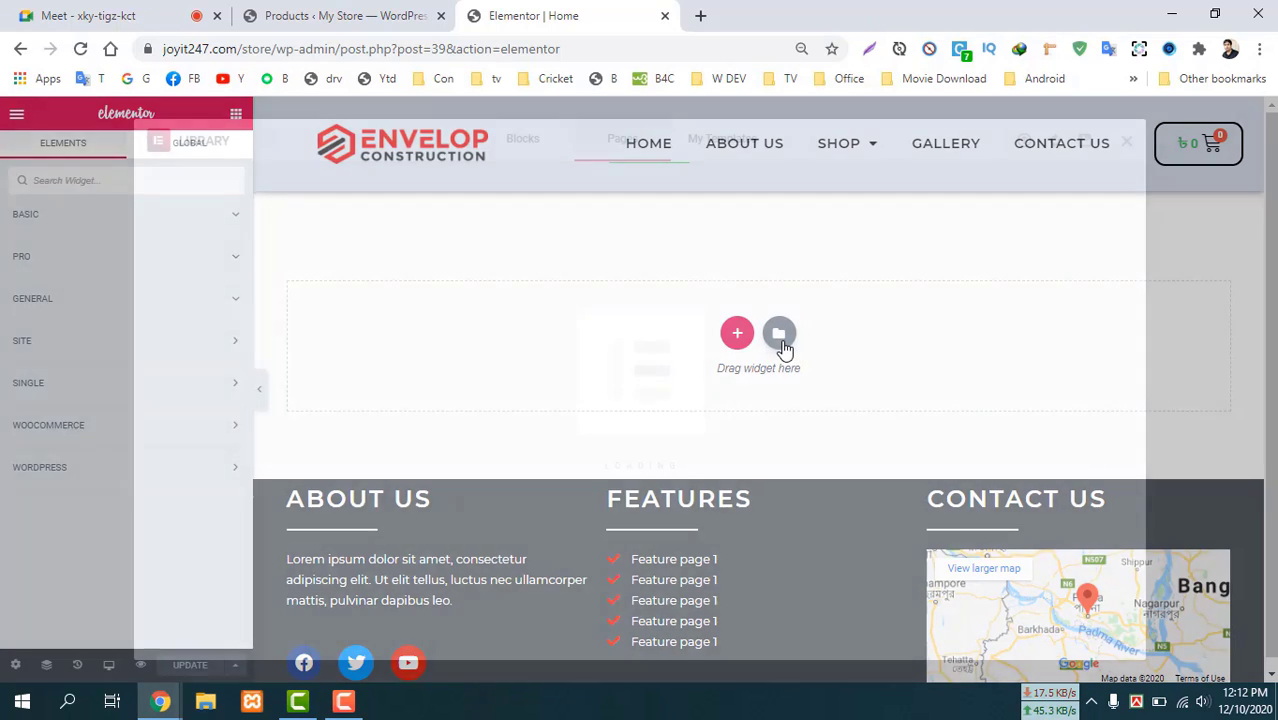
left_click(722, 143)
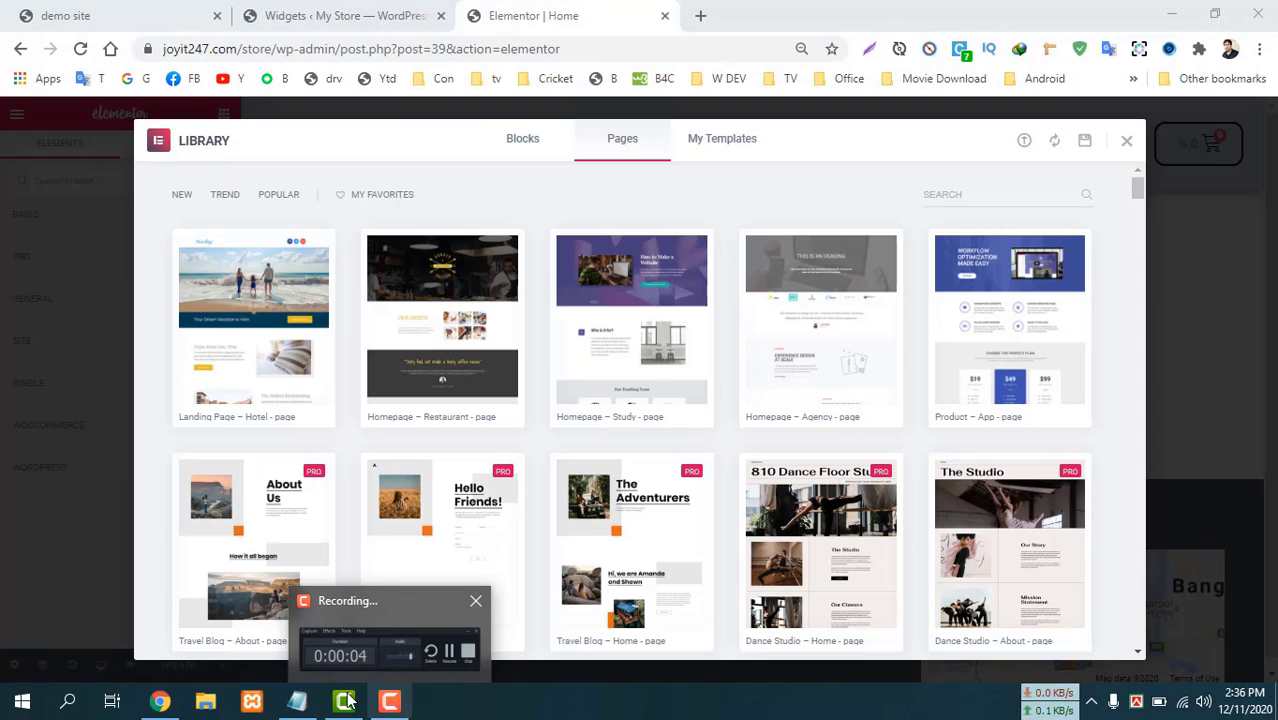
left_click(348, 703)
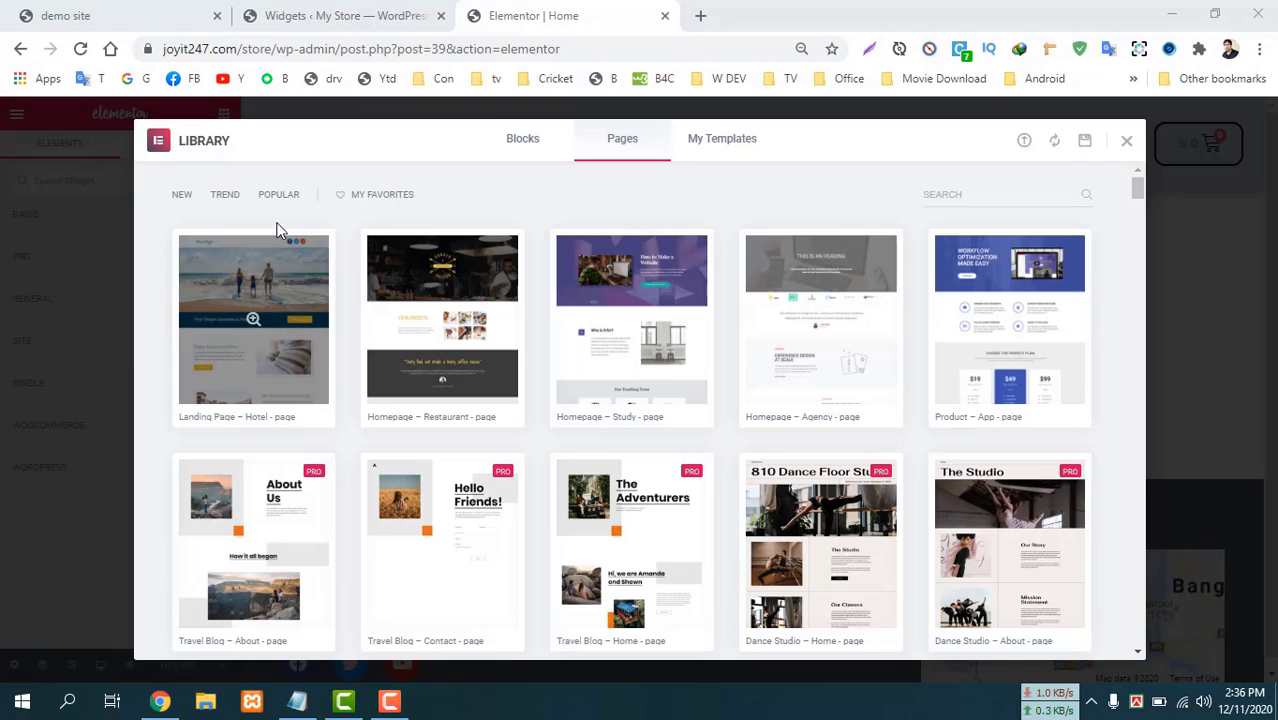
scroll(513, 456, "down", 3)
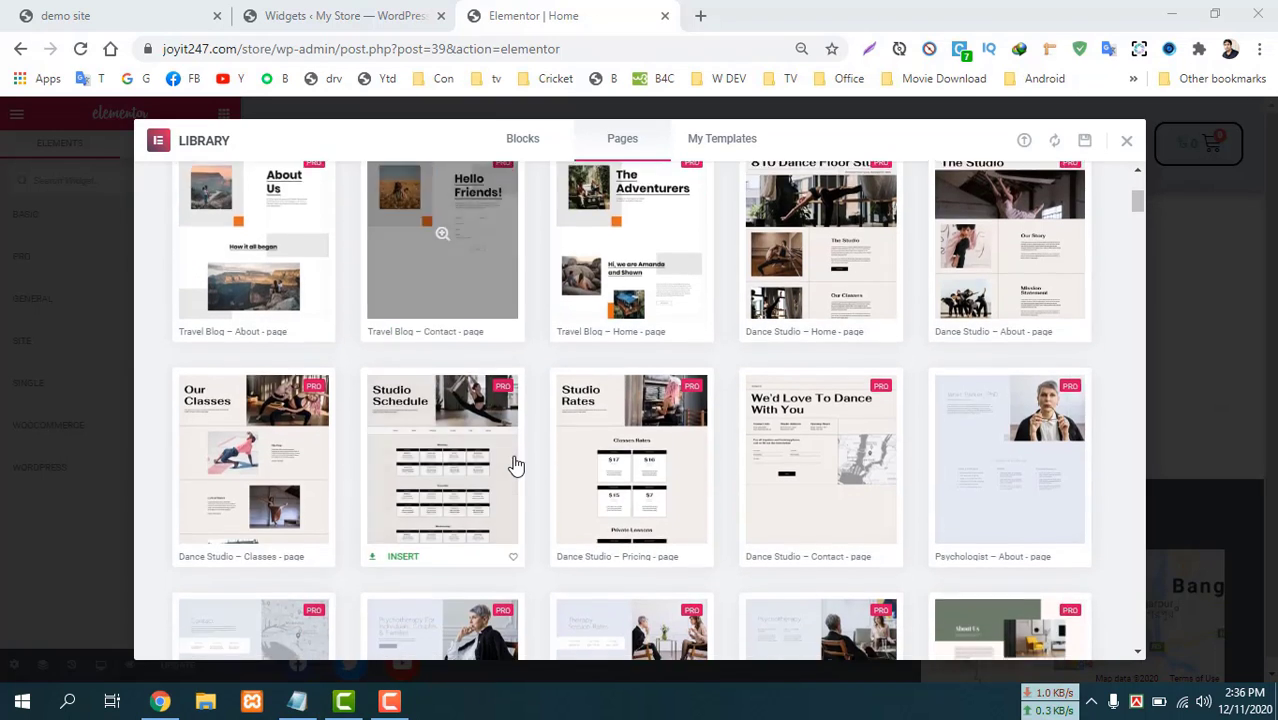
scroll(513, 462, "down", 5)
scroll(513, 462, "up", 9)
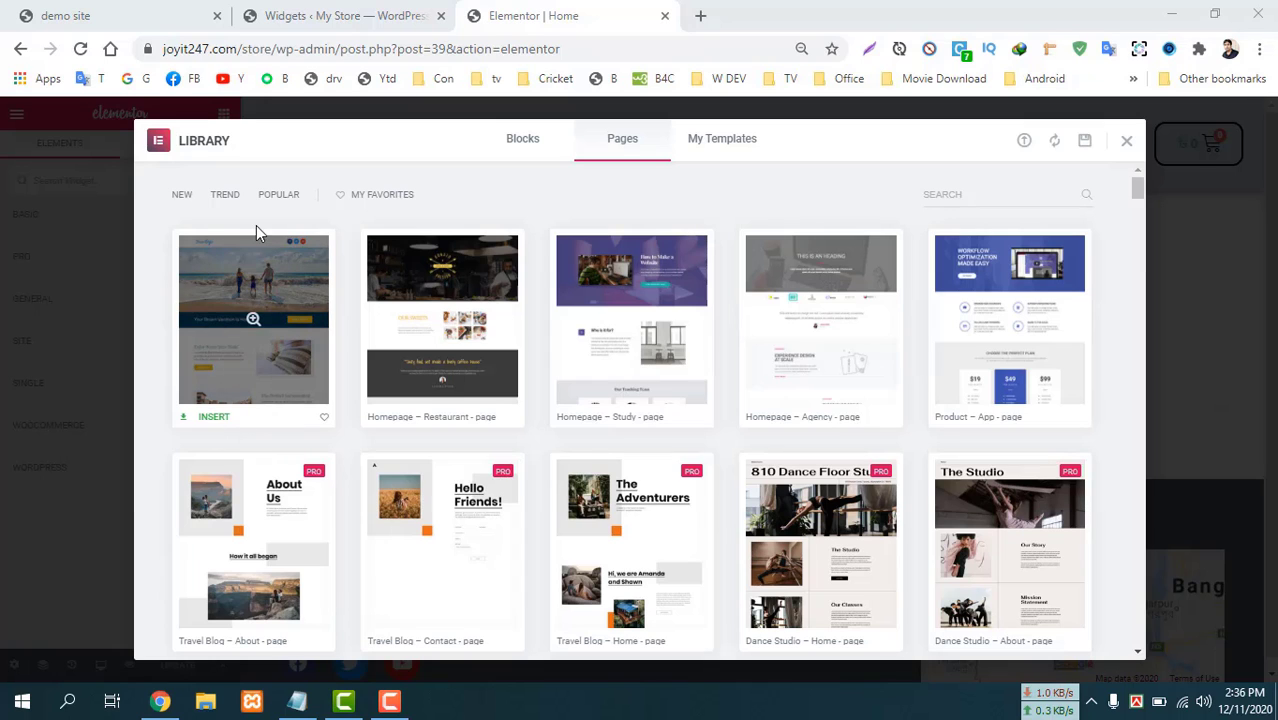
Insert the "Landing Page – Hotel" page template into the Home page, connecting the site to the Template Library account.
left_click(212, 420)
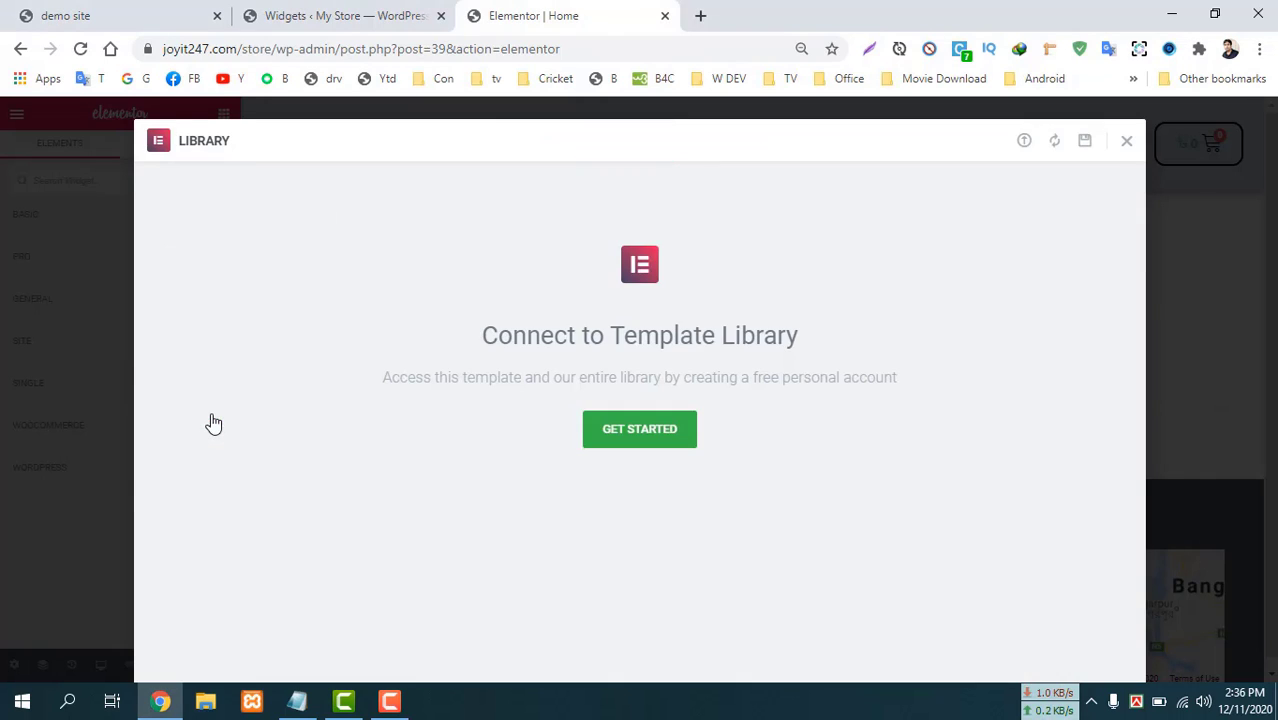
left_click(627, 437)
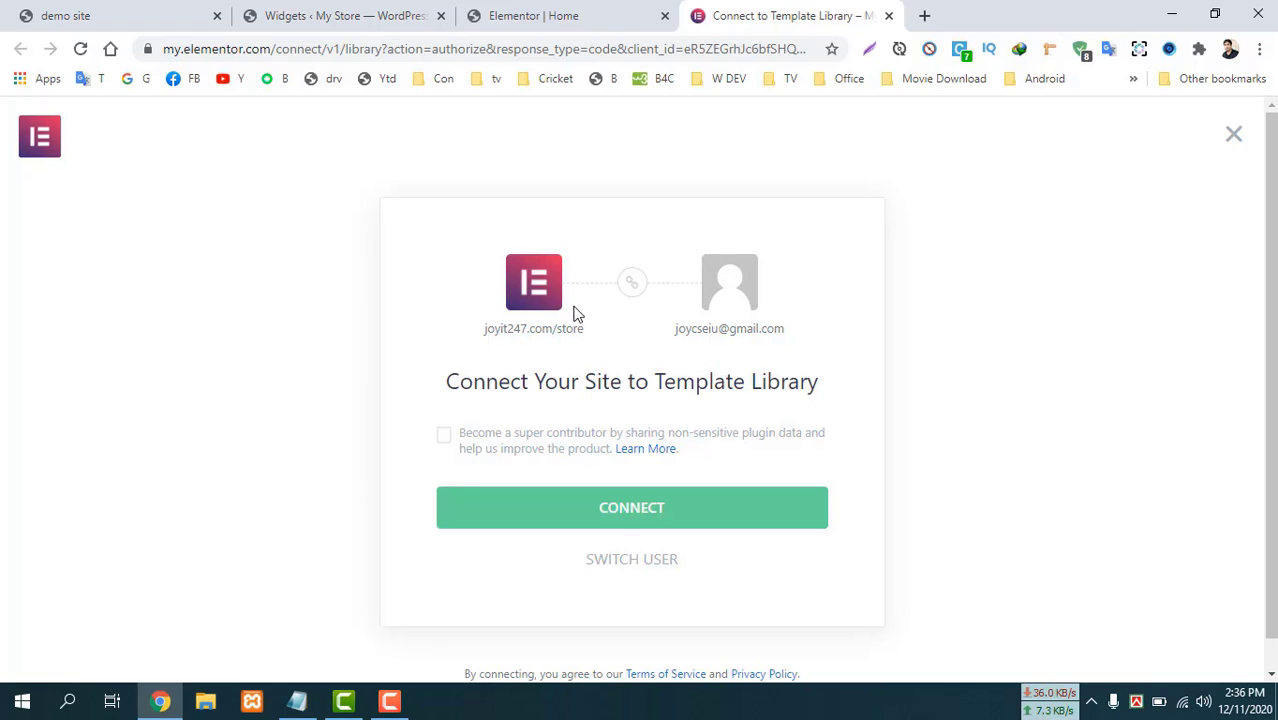
left_click(624, 512)
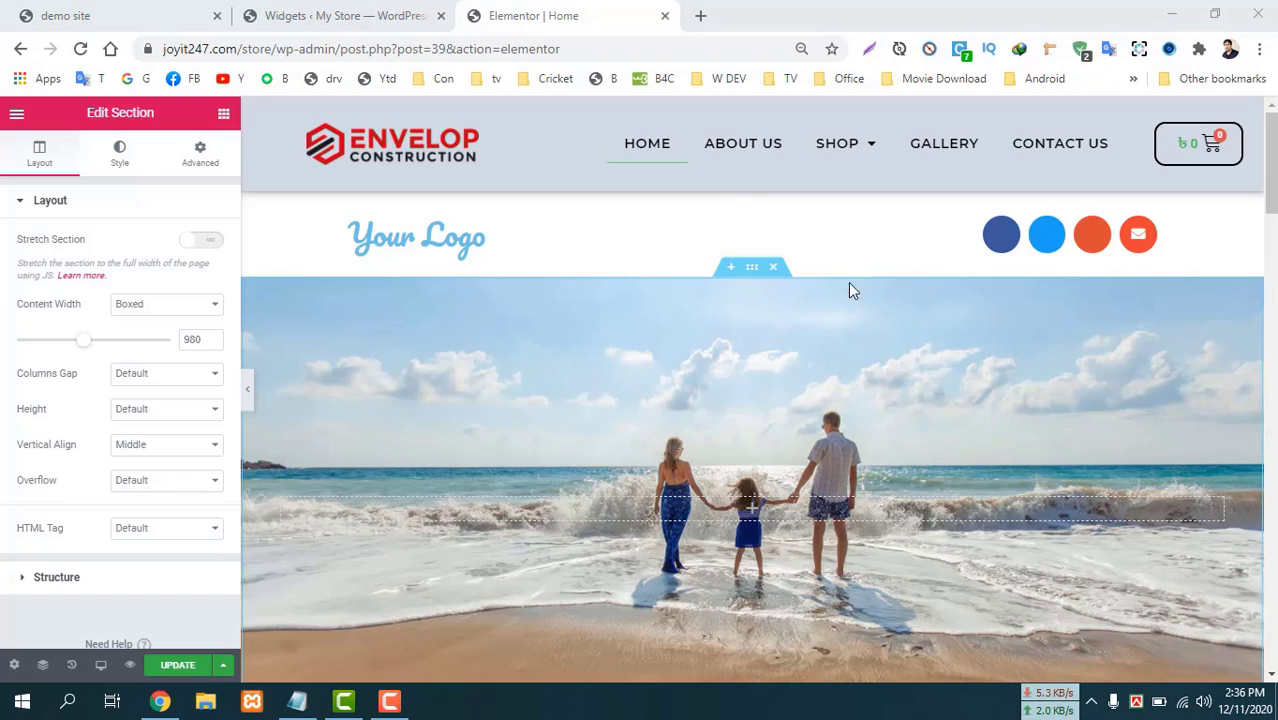
Delete the template's own "Your Logo" section with social icons above the beach image on the Home page.
scroll(660, 325, "down", 15)
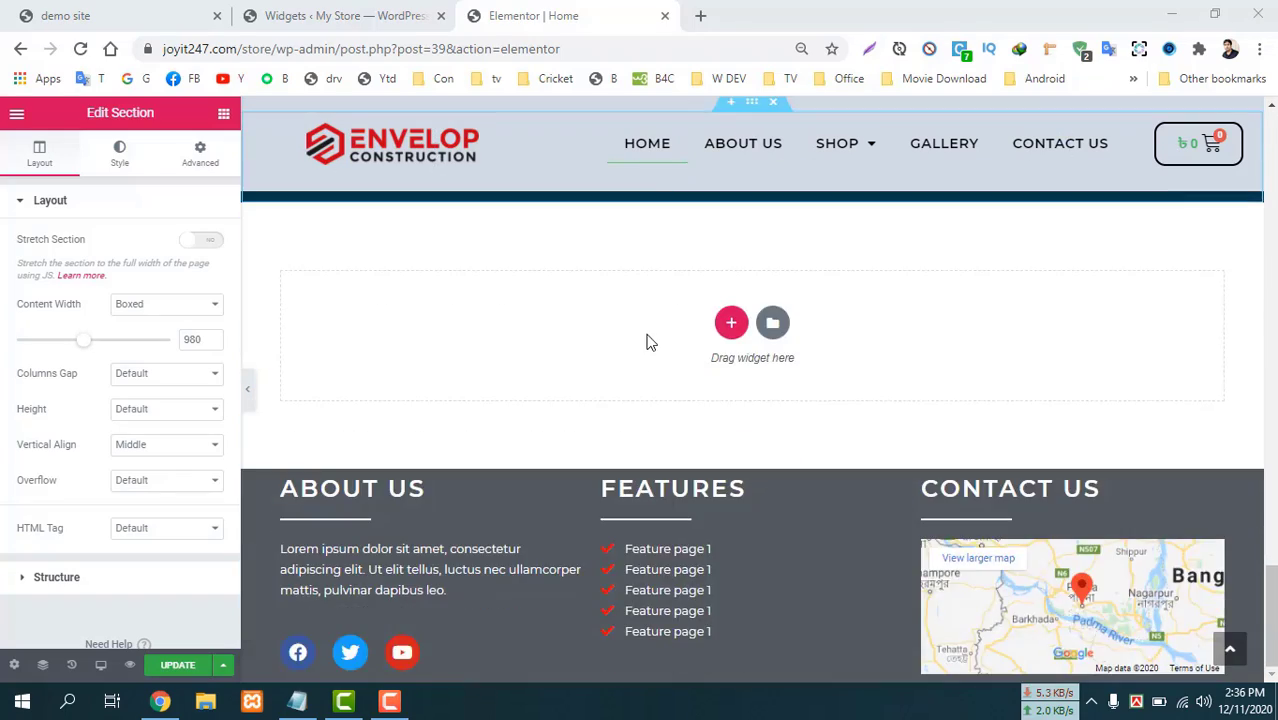
scroll(646, 340, "up", 15)
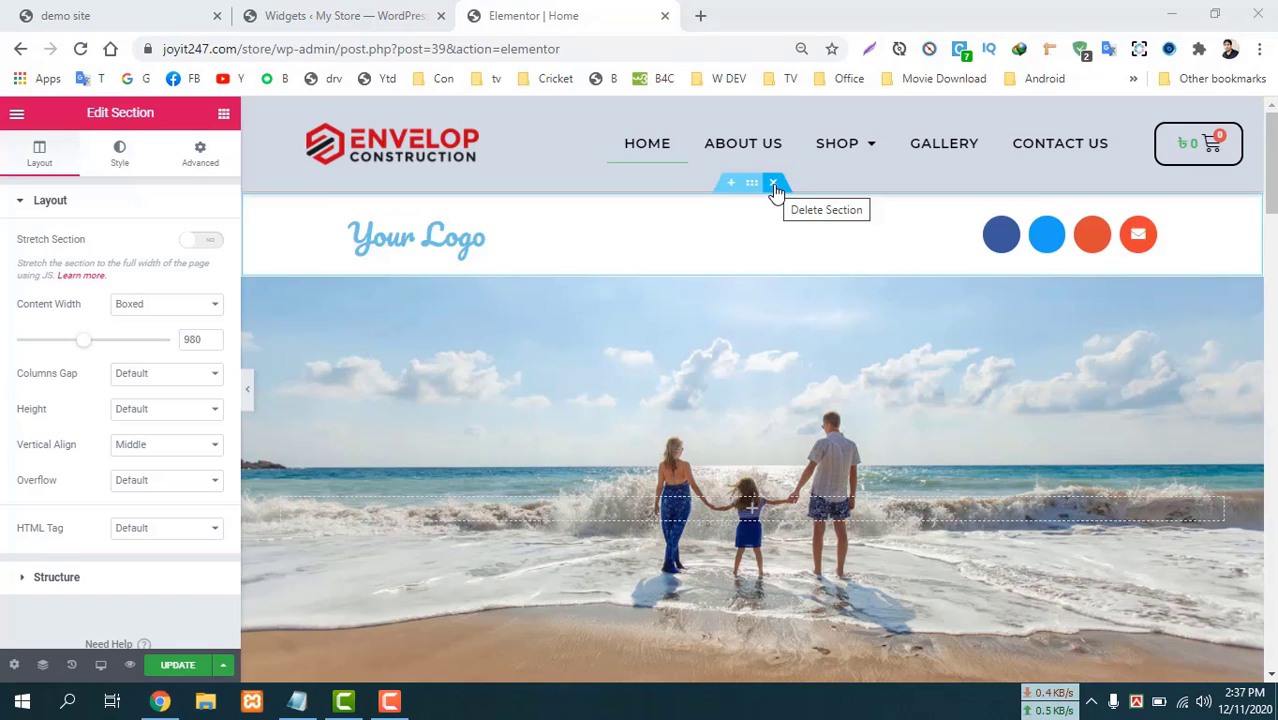
left_click(776, 188)
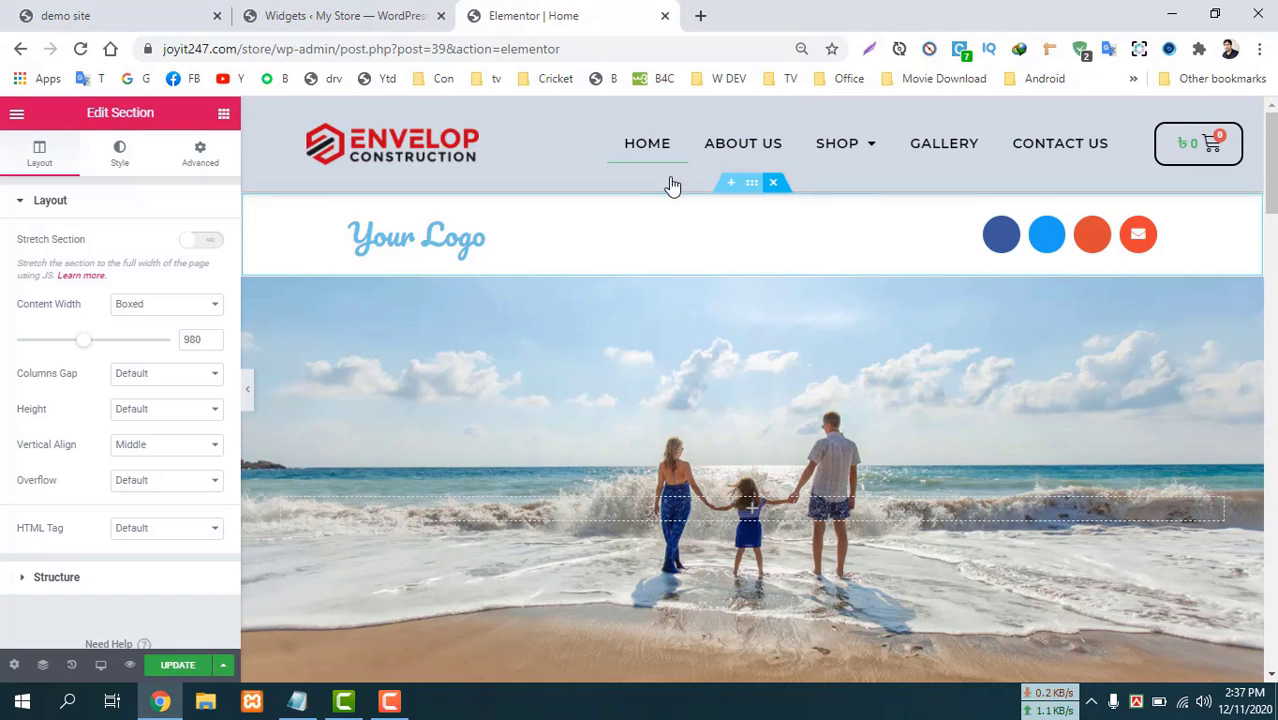
Update the Home page with the inserted hotel template and close its Elementor editor.
scroll(795, 315, "down", 2)
scroll(793, 314, "down", 10)
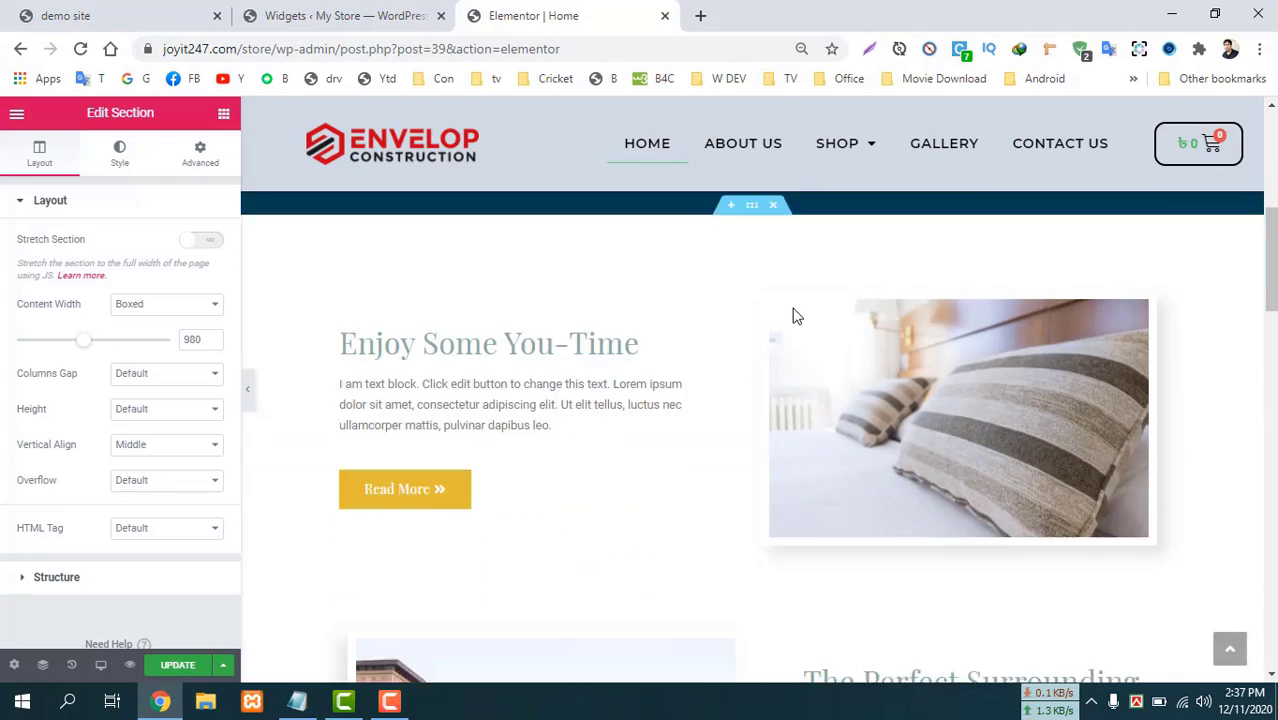
scroll(494, 537, "up", 4)
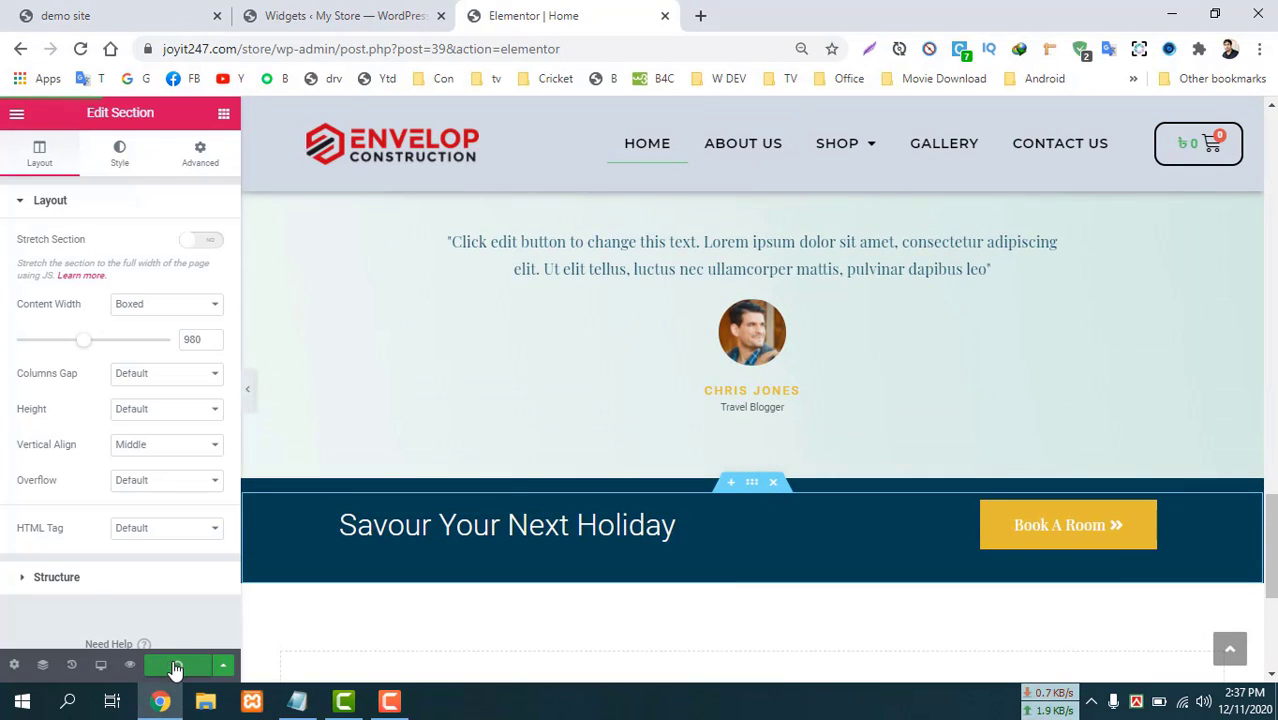
left_click(175, 668)
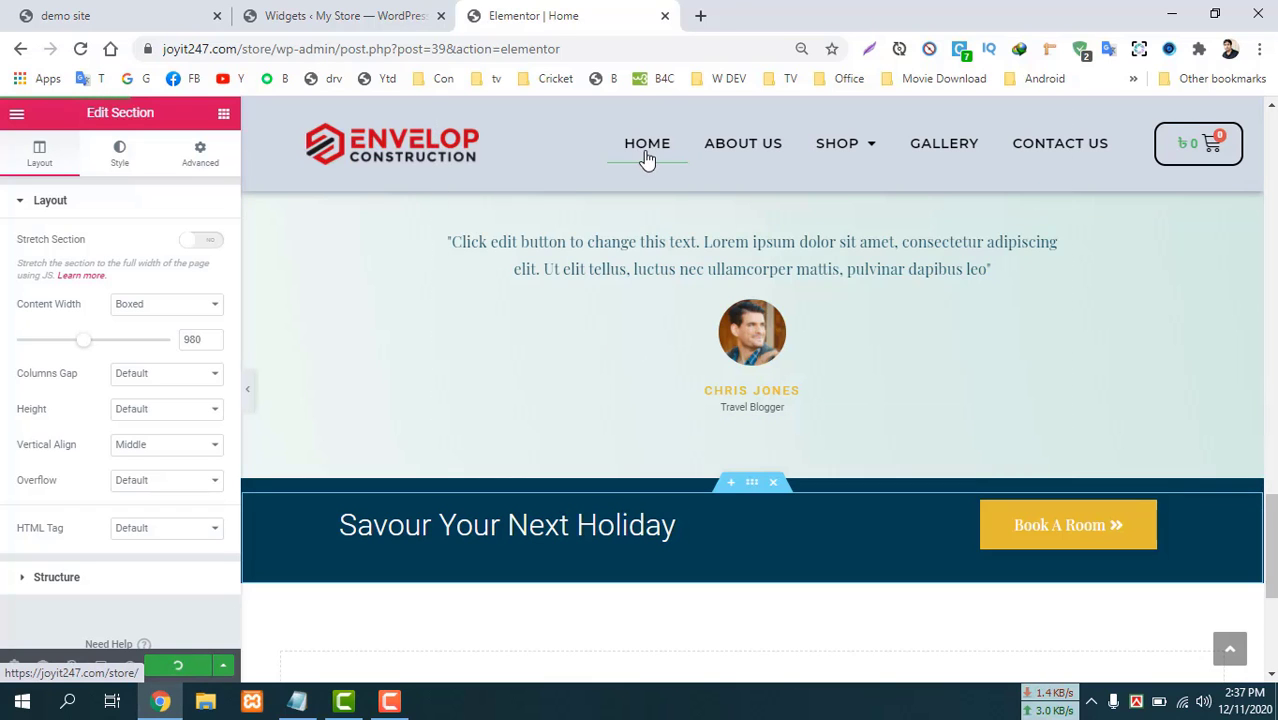
scroll(599, 305, "up", 6)
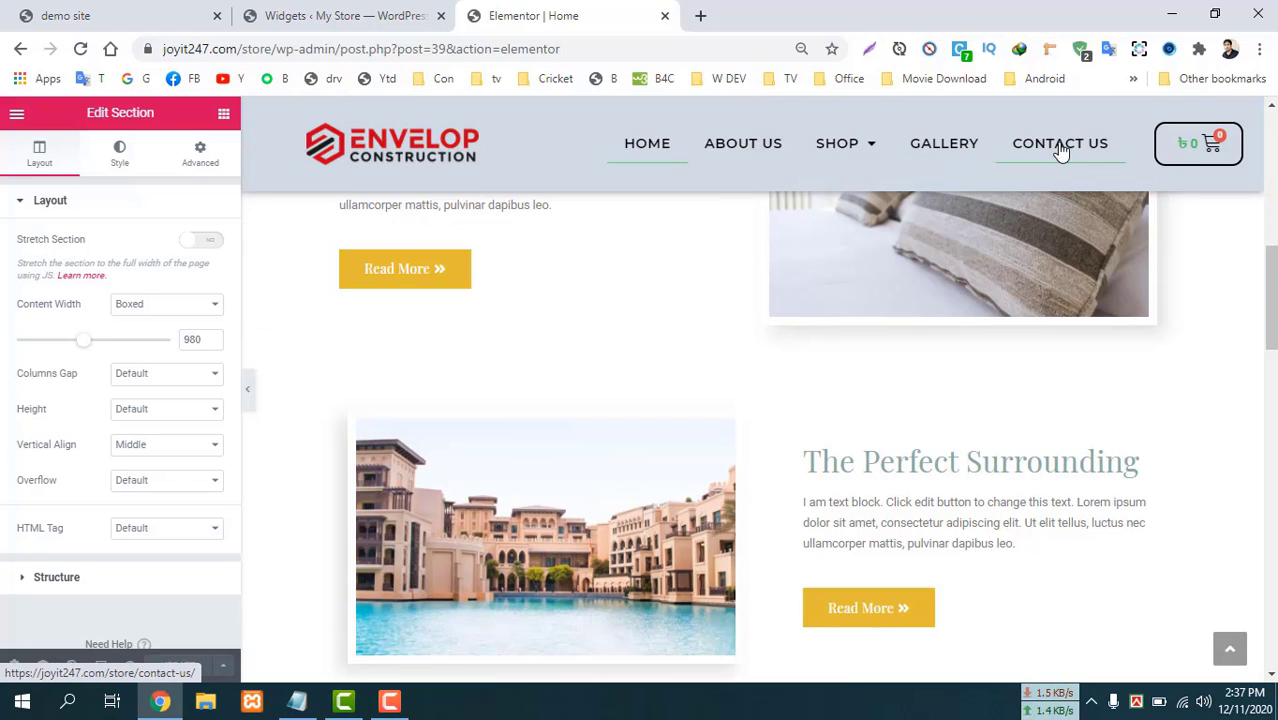
scroll(593, 337, "up", 10)
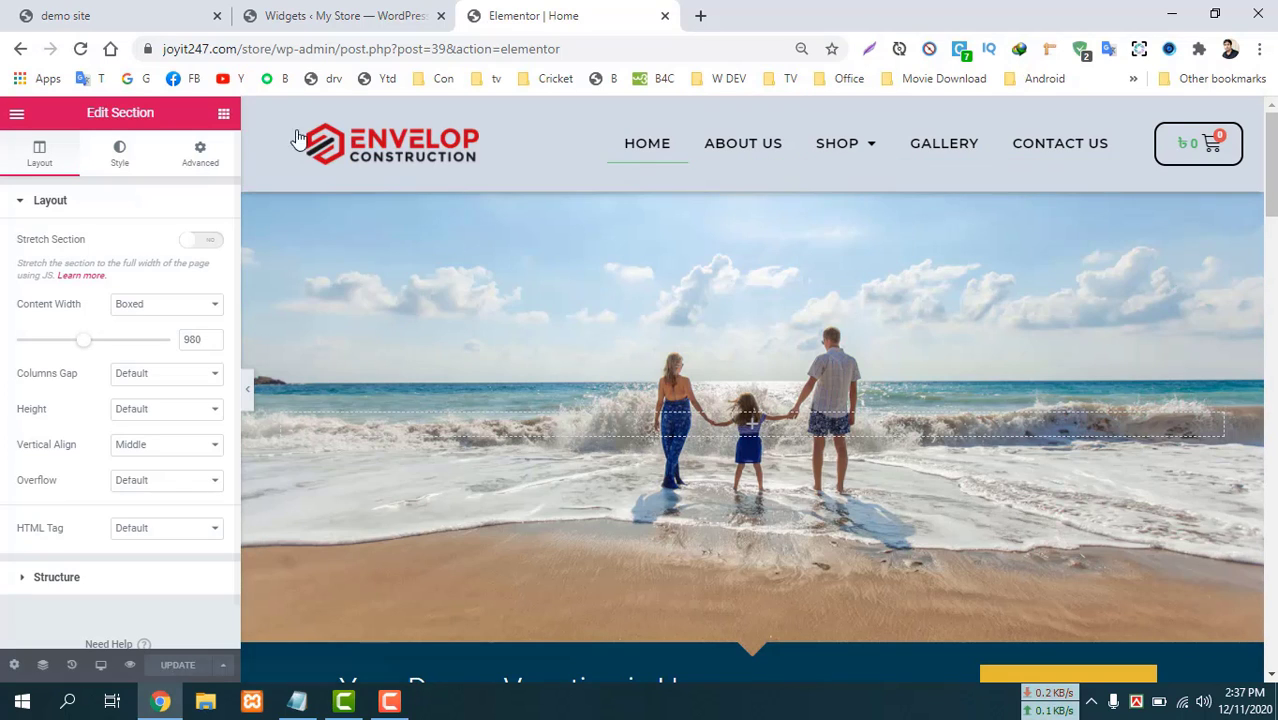
left_click(664, 16)
Open the live site in a new tab and review the Home page from header to footer.
mouse_move(73, 117)
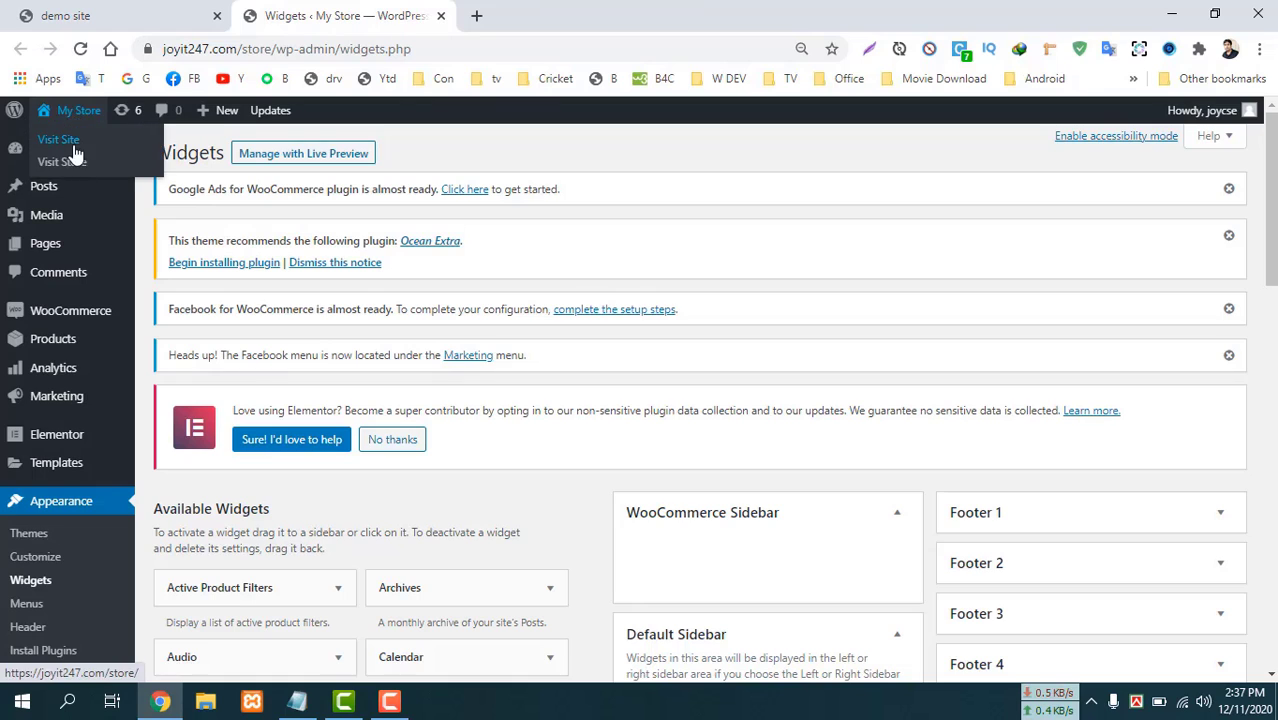
right_click(77, 168)
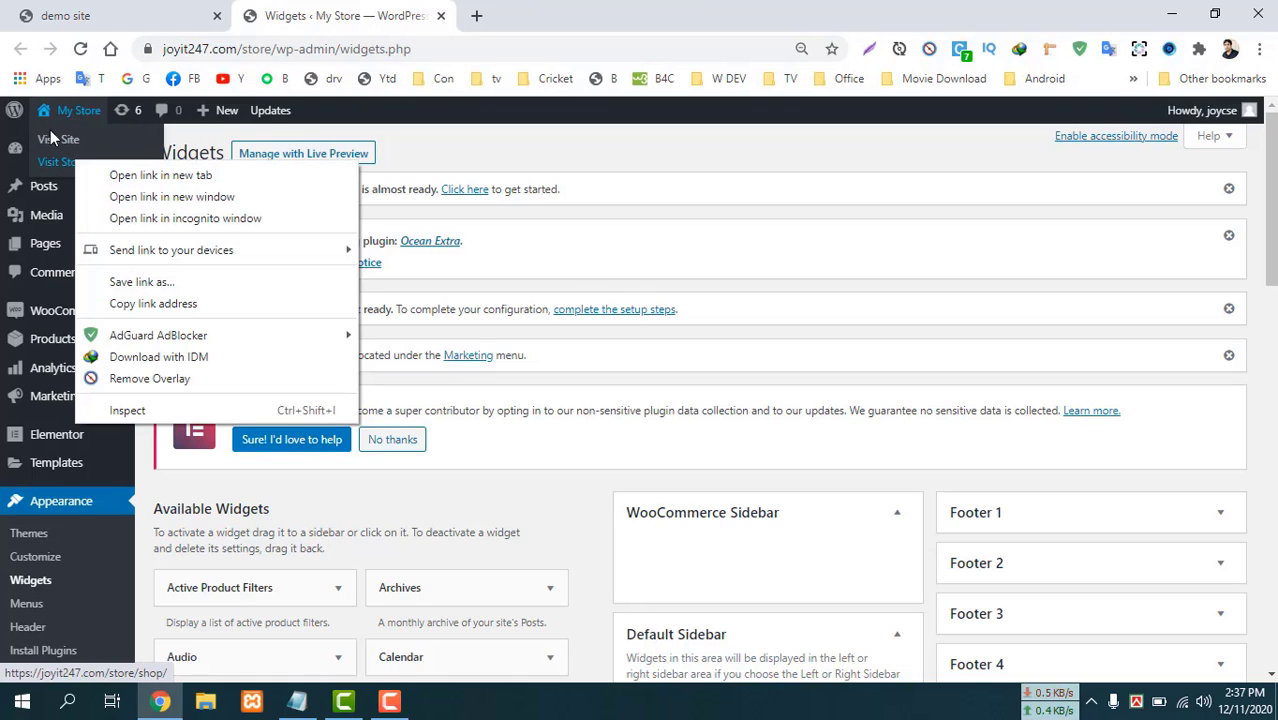
right_click(54, 141)
left_click(140, 157)
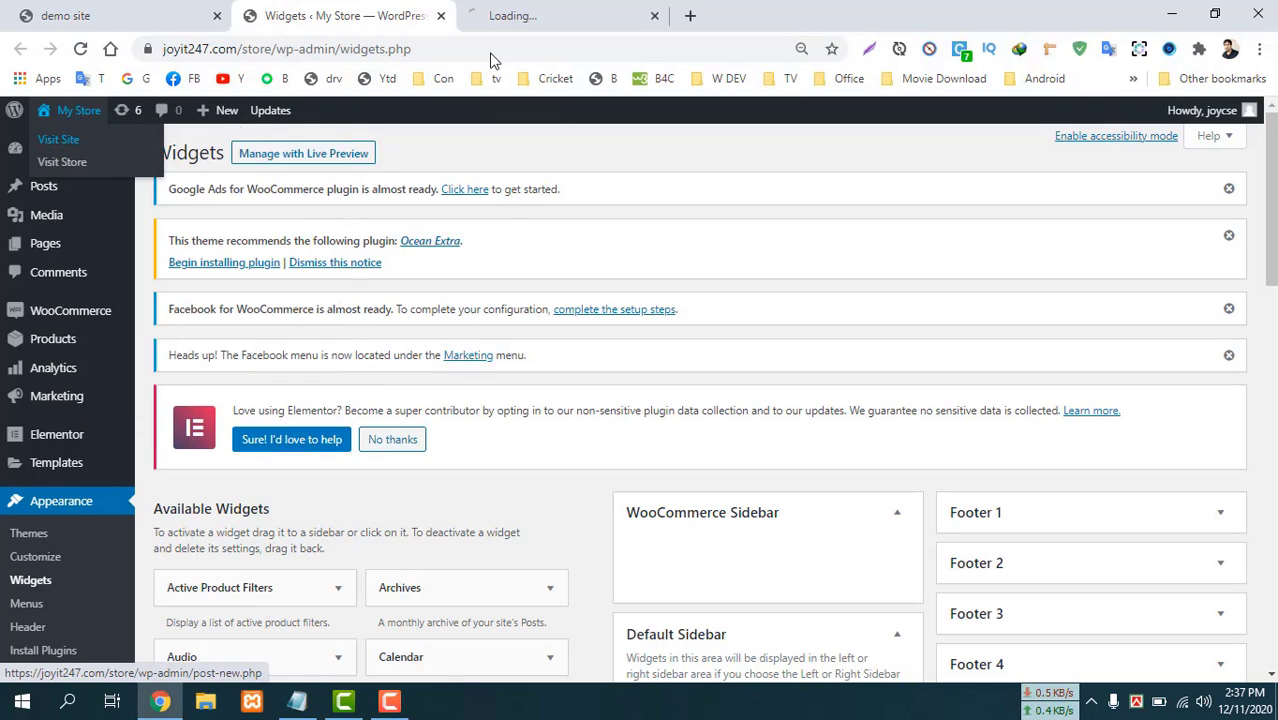
left_click(565, 18)
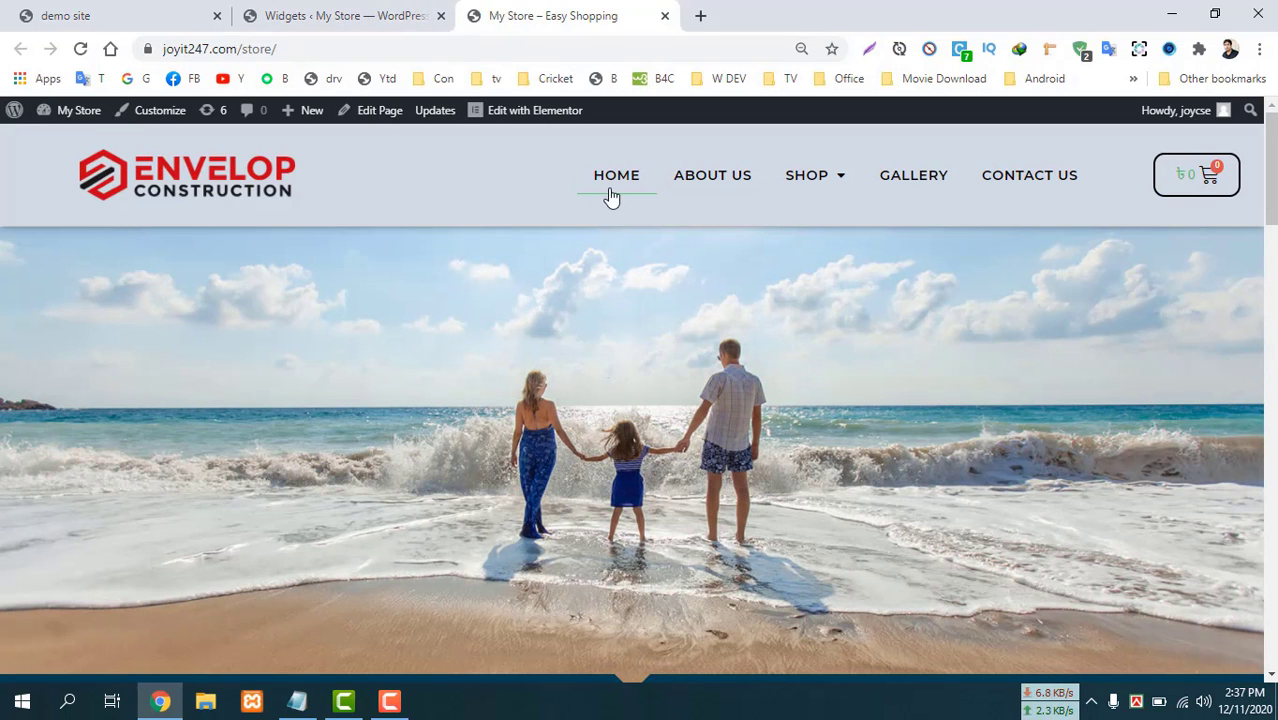
scroll(580, 288, "down", 15)
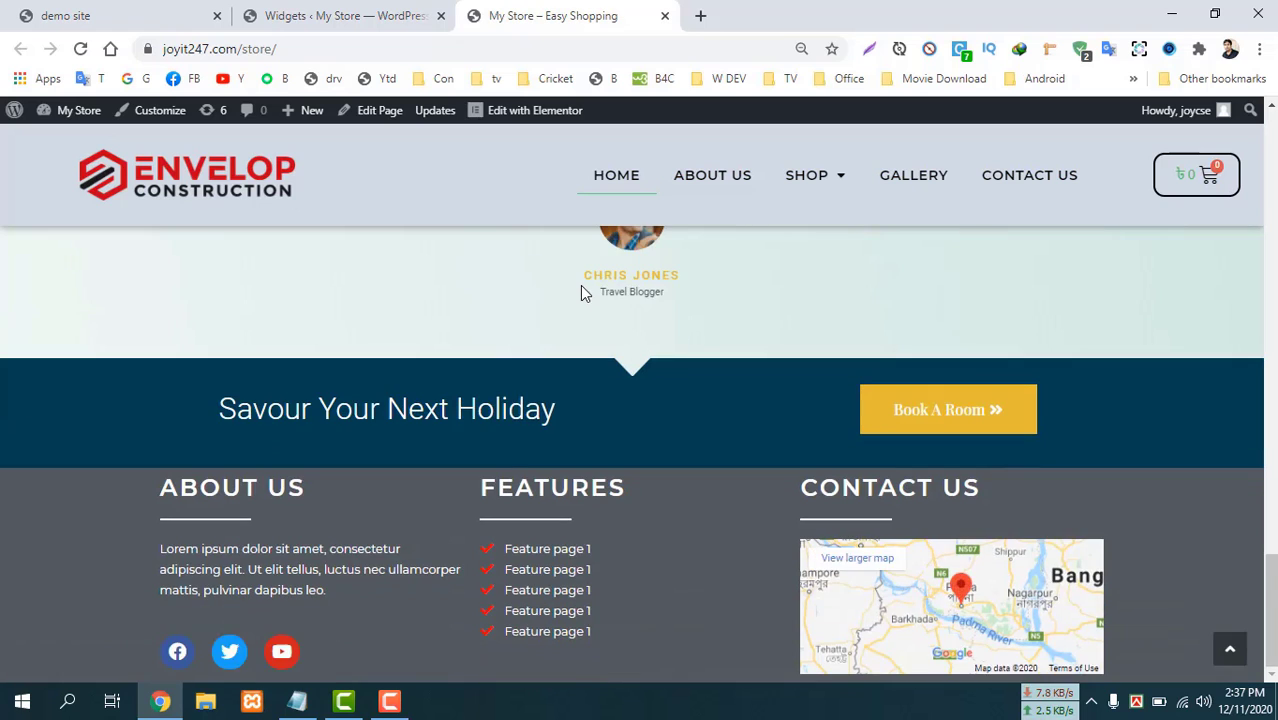
scroll(580, 288, "up", 10)
scroll(585, 287, "up", 5)
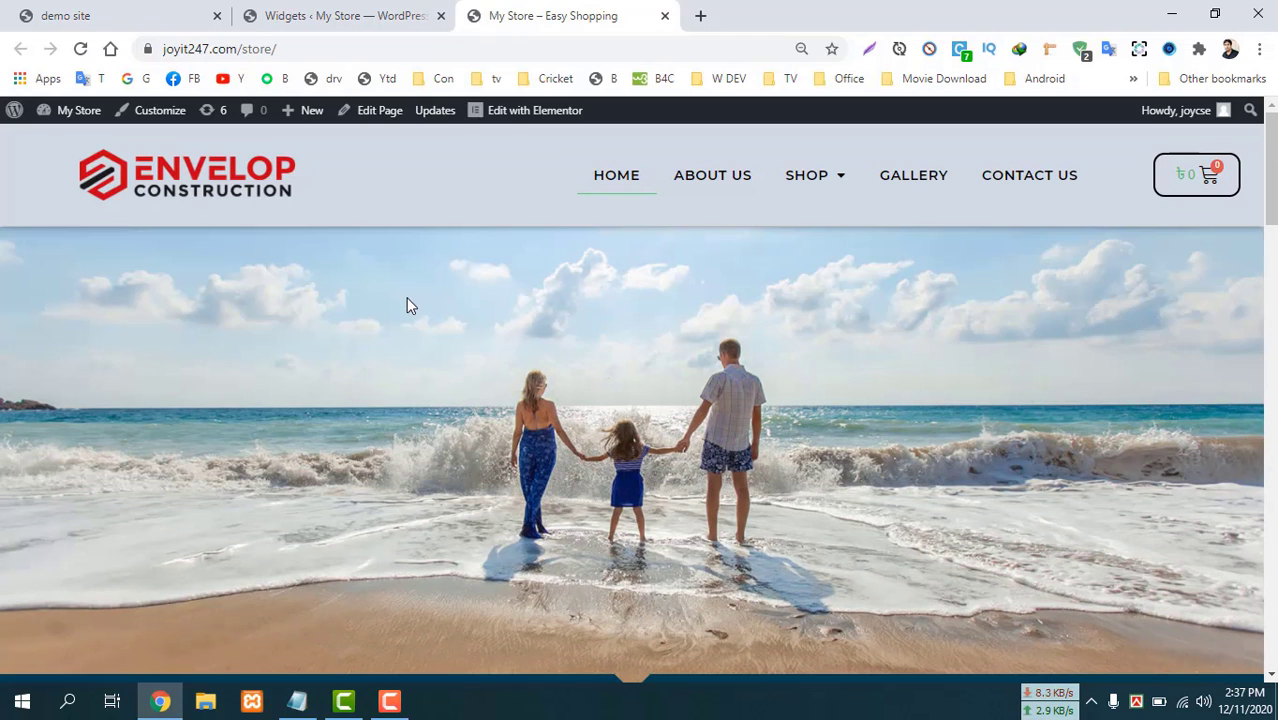
Open the store's Shop page and look through the product listing down to the footer.
left_click(813, 178)
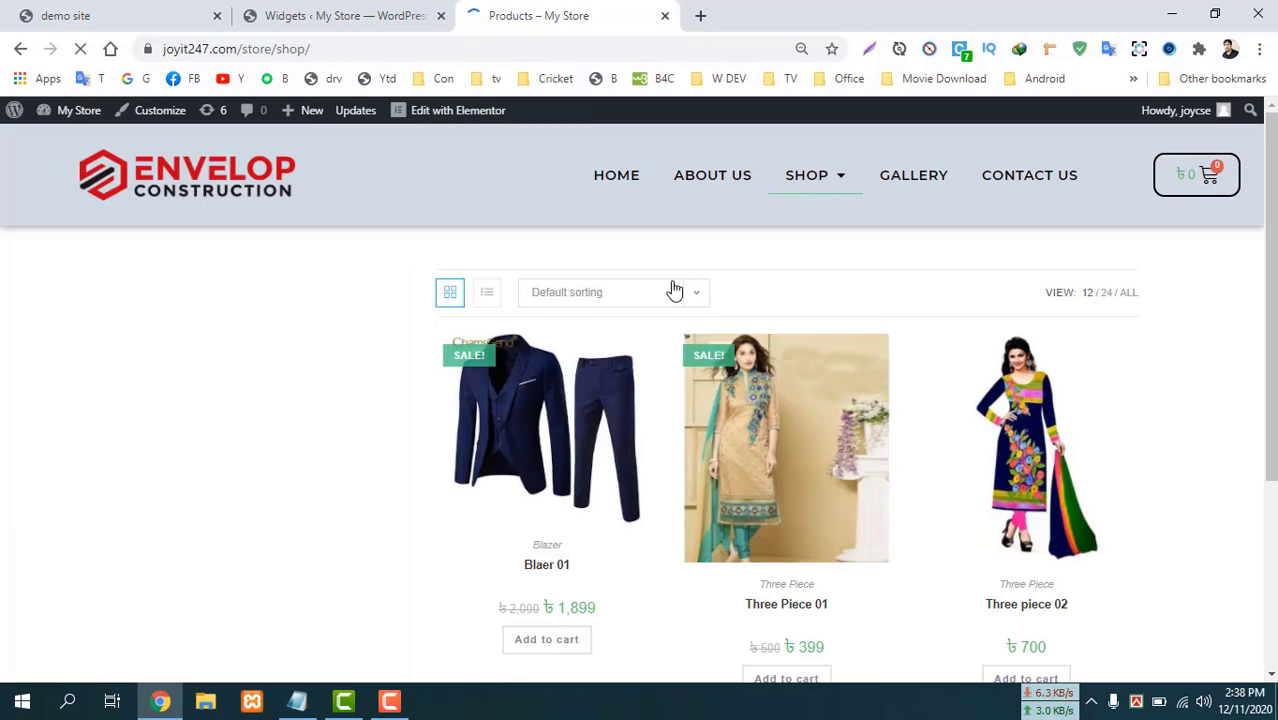
scroll(628, 391, "down", 1)
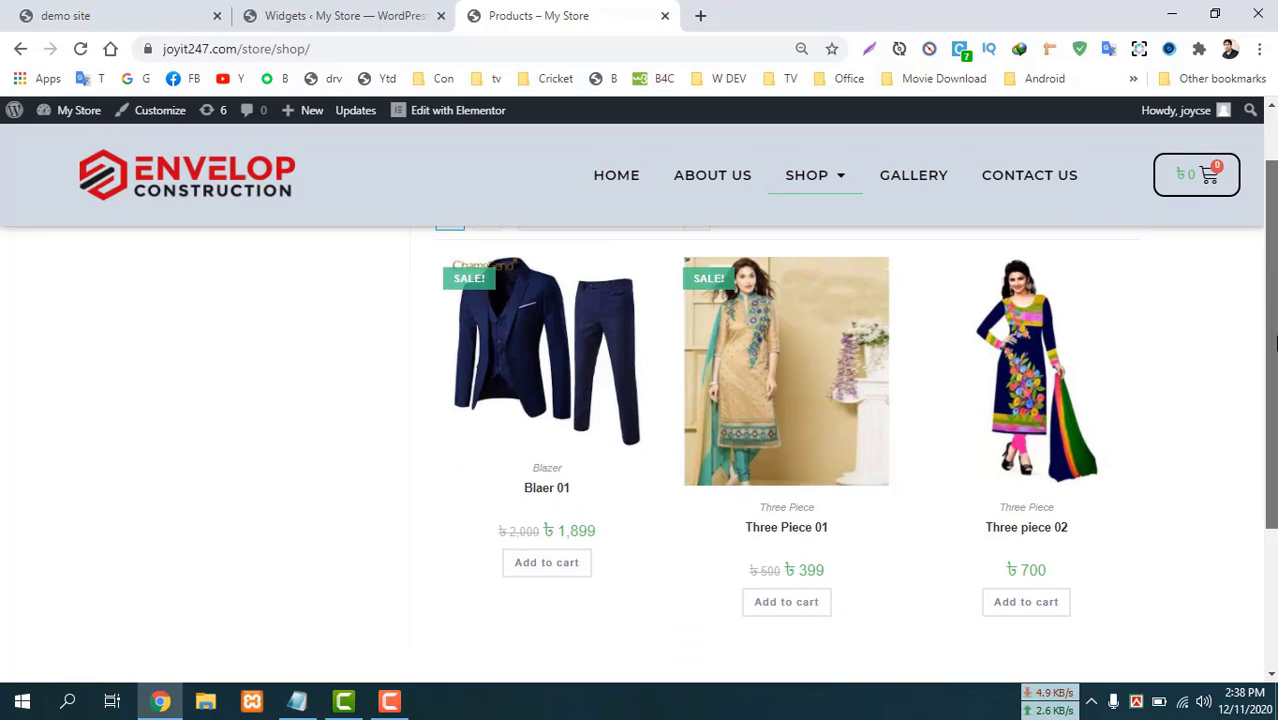
scroll(628, 391, "up", 1)
scroll(628, 391, "down", 1)
scroll(630, 451, "down", 2)
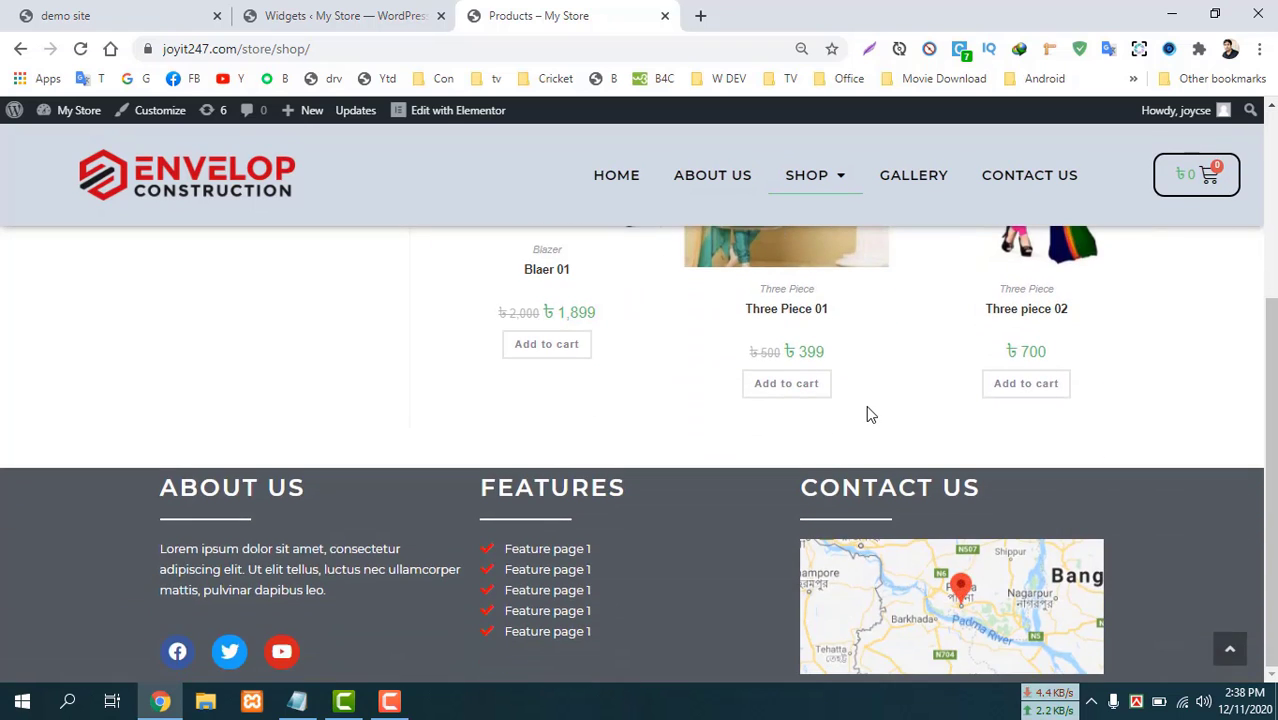
scroll(866, 405, "up", 3)
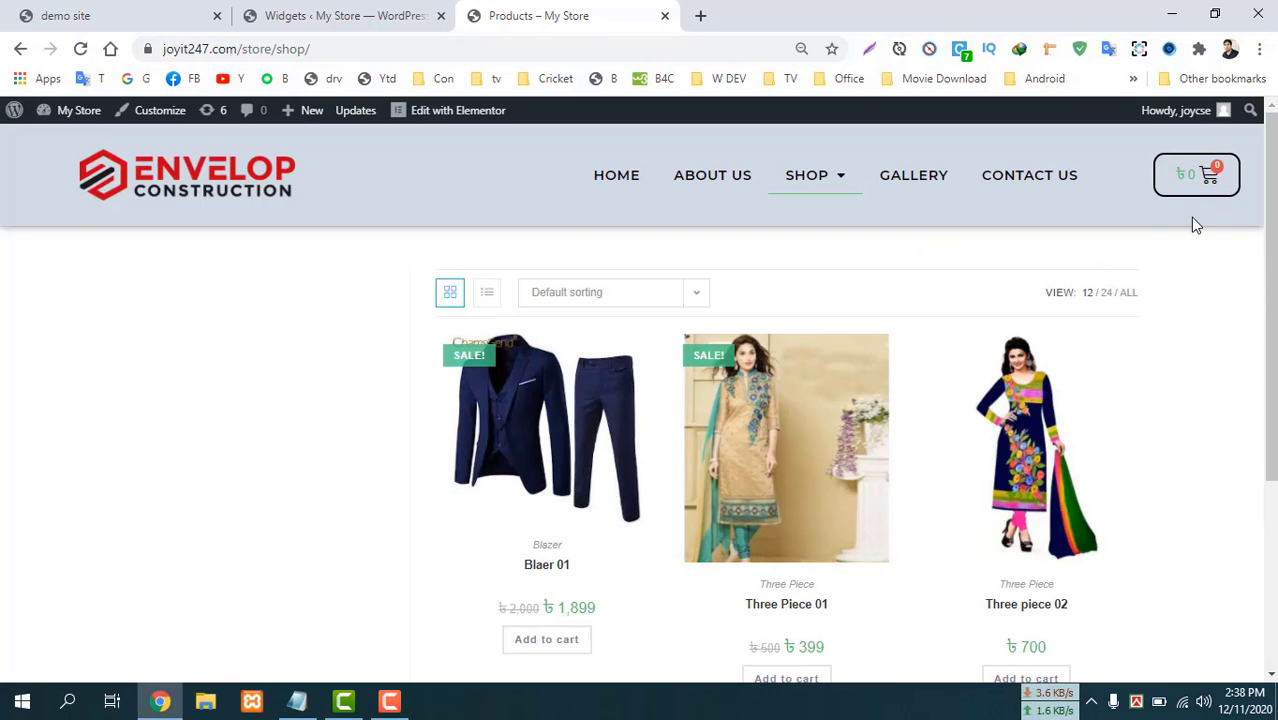
scroll(530, 445, "down", 3)
scroll(643, 297, "up", 3)
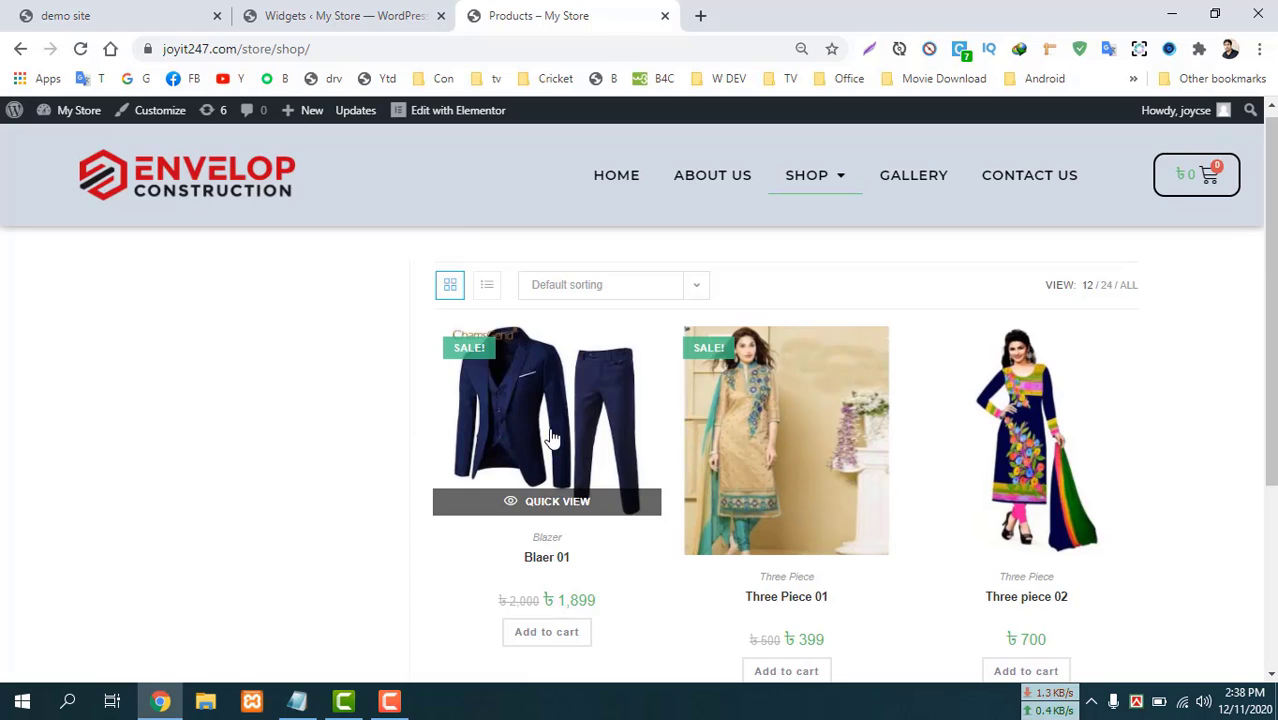
Add the products Blaer 01 and Three Piece 01 to the cart from the Shop page.
scroll(546, 484, "down", 2)
left_click(549, 484)
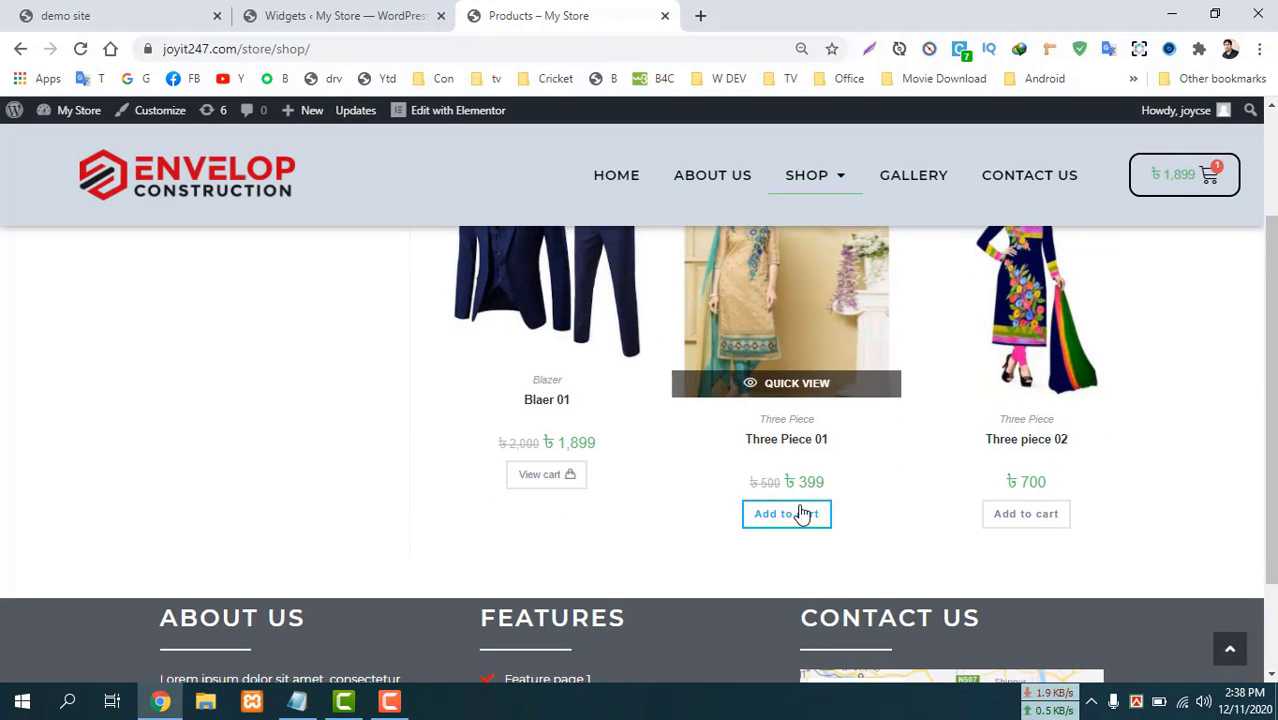
left_click(801, 513)
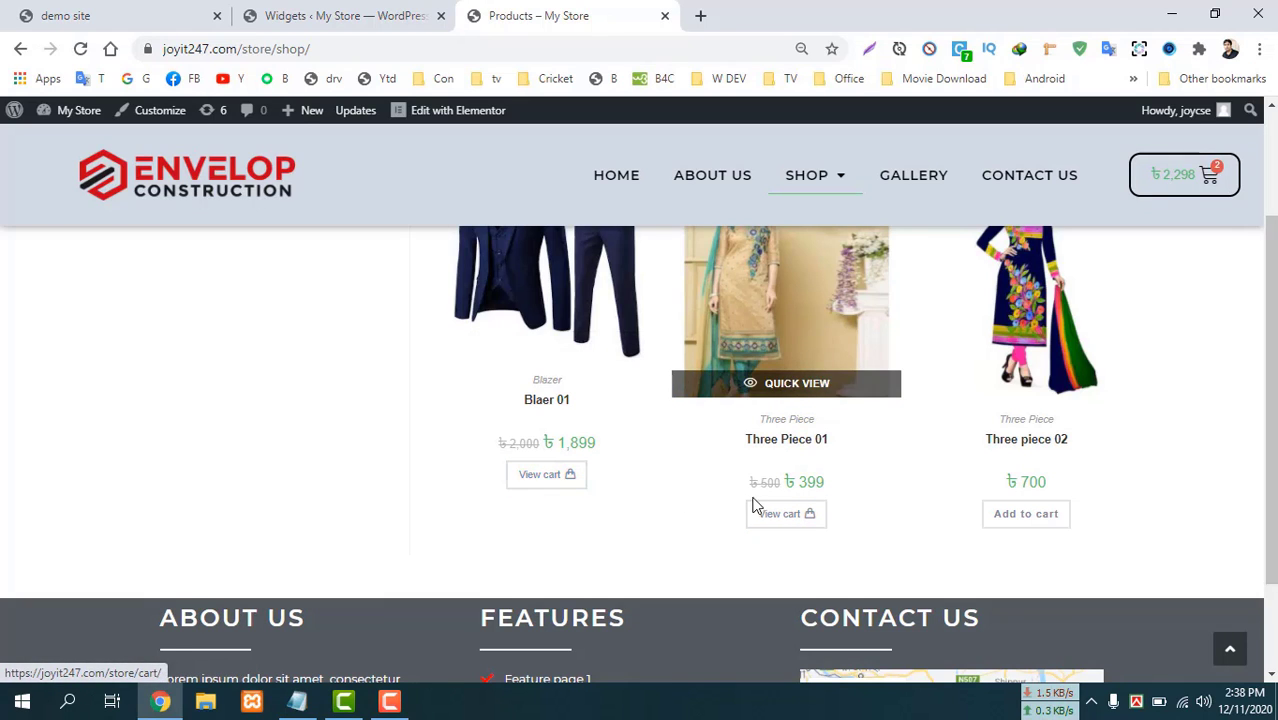
scroll(725, 462, "up", 2)
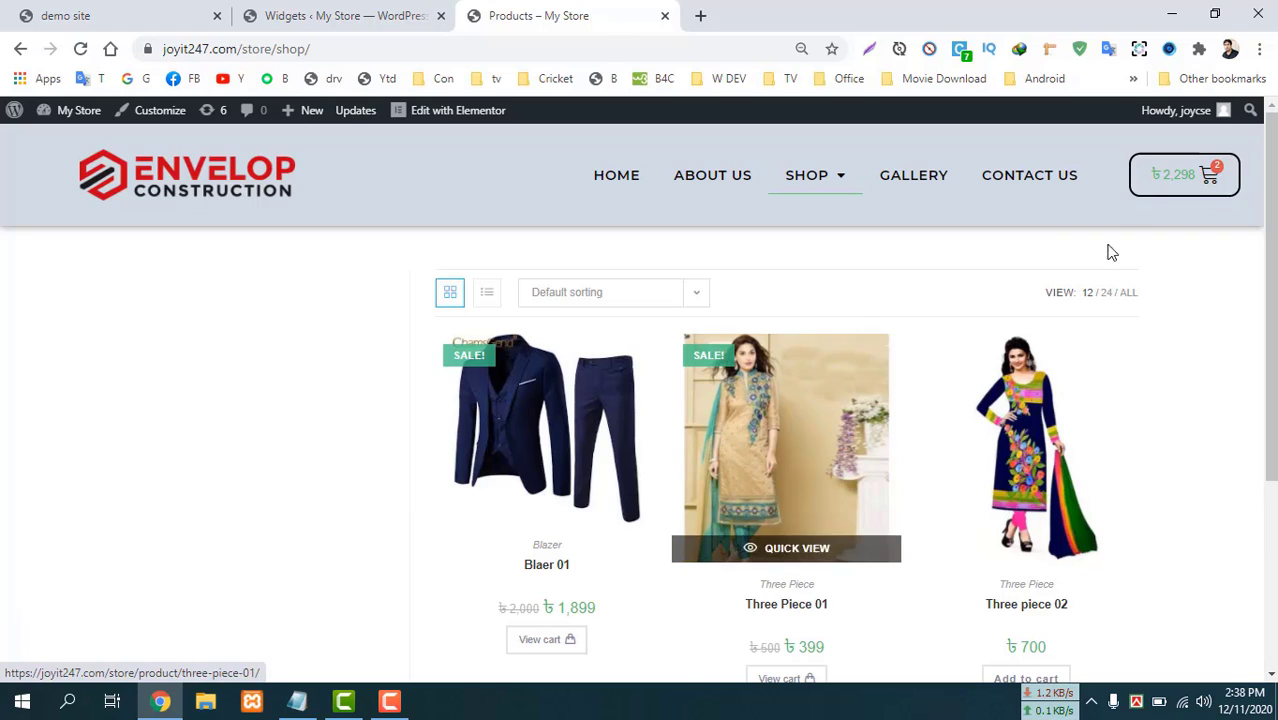
Open the header's cart menu, go to the full cart page and review its items, coupon field and totals.
left_click(1210, 178)
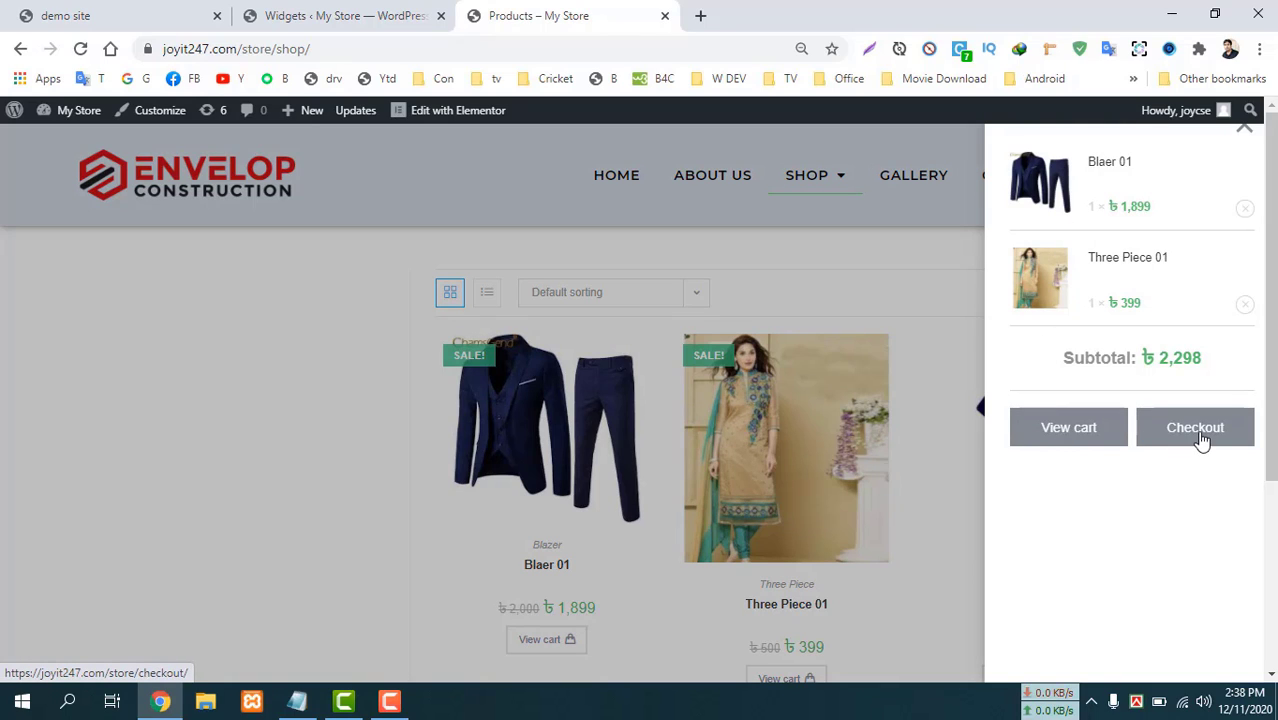
left_click(1078, 441)
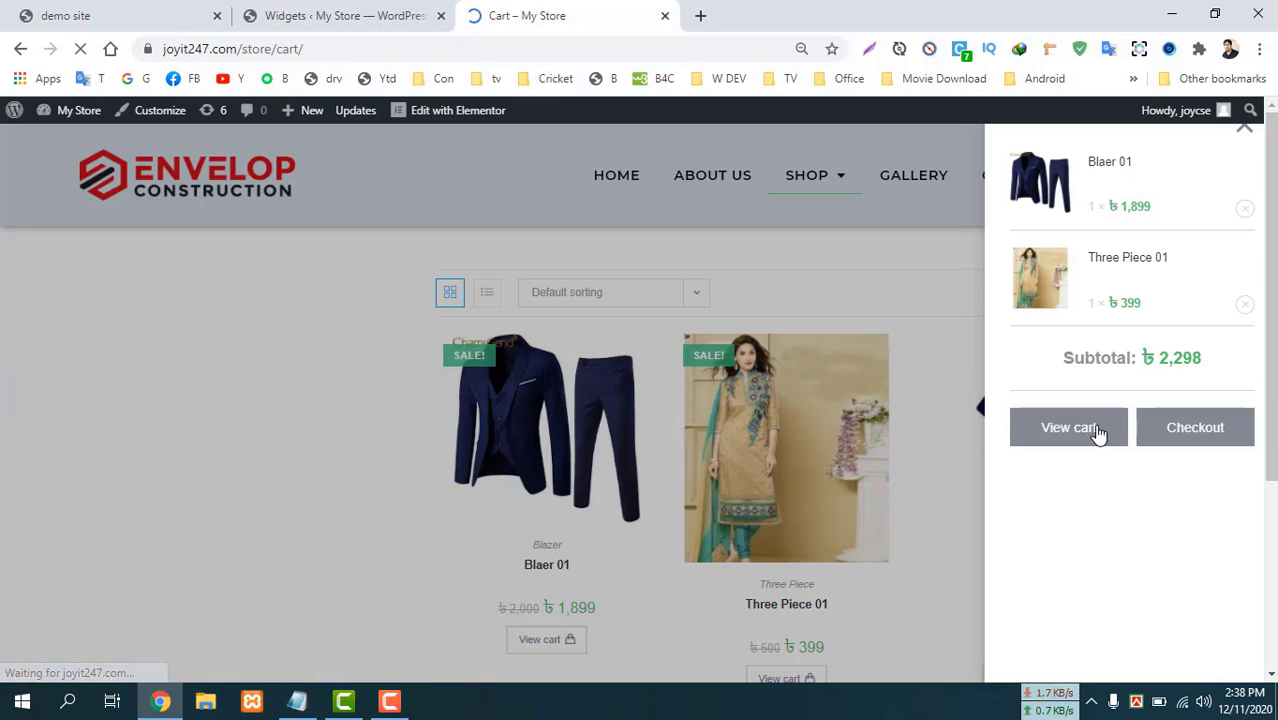
scroll(512, 426, "down", 3)
scroll(540, 420, "up", 3)
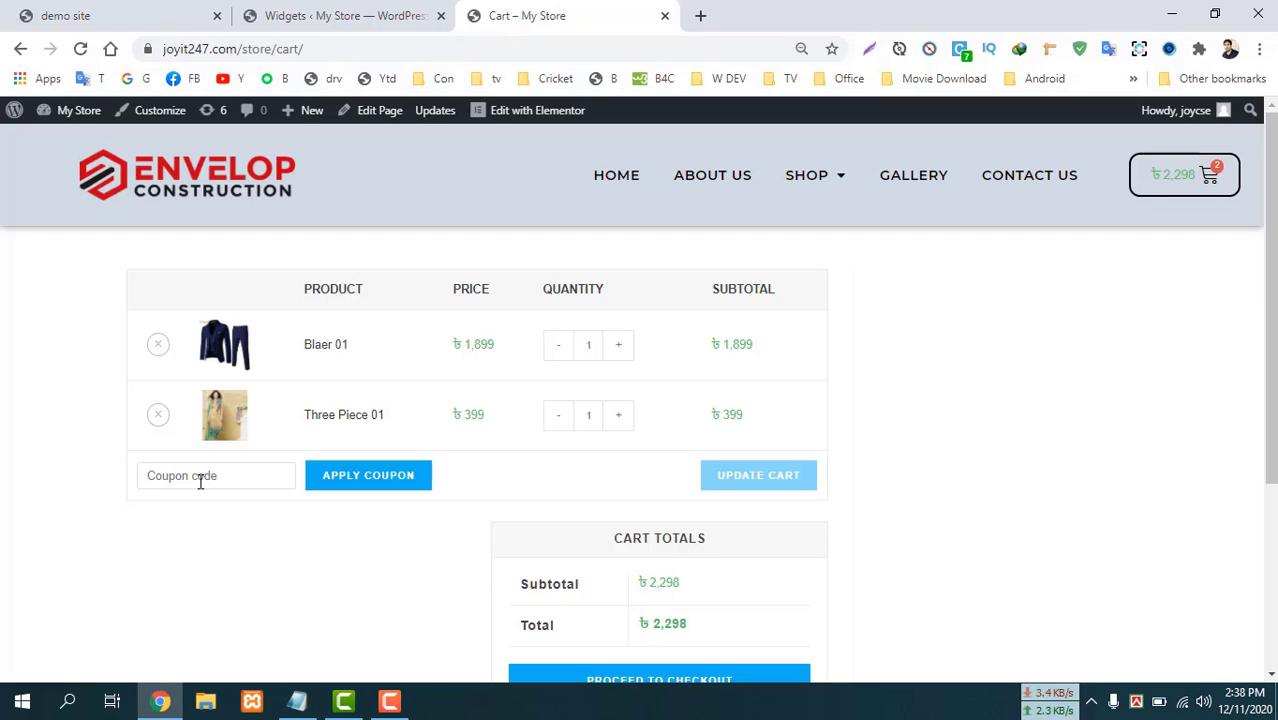
scroll(513, 534, "down", 2)
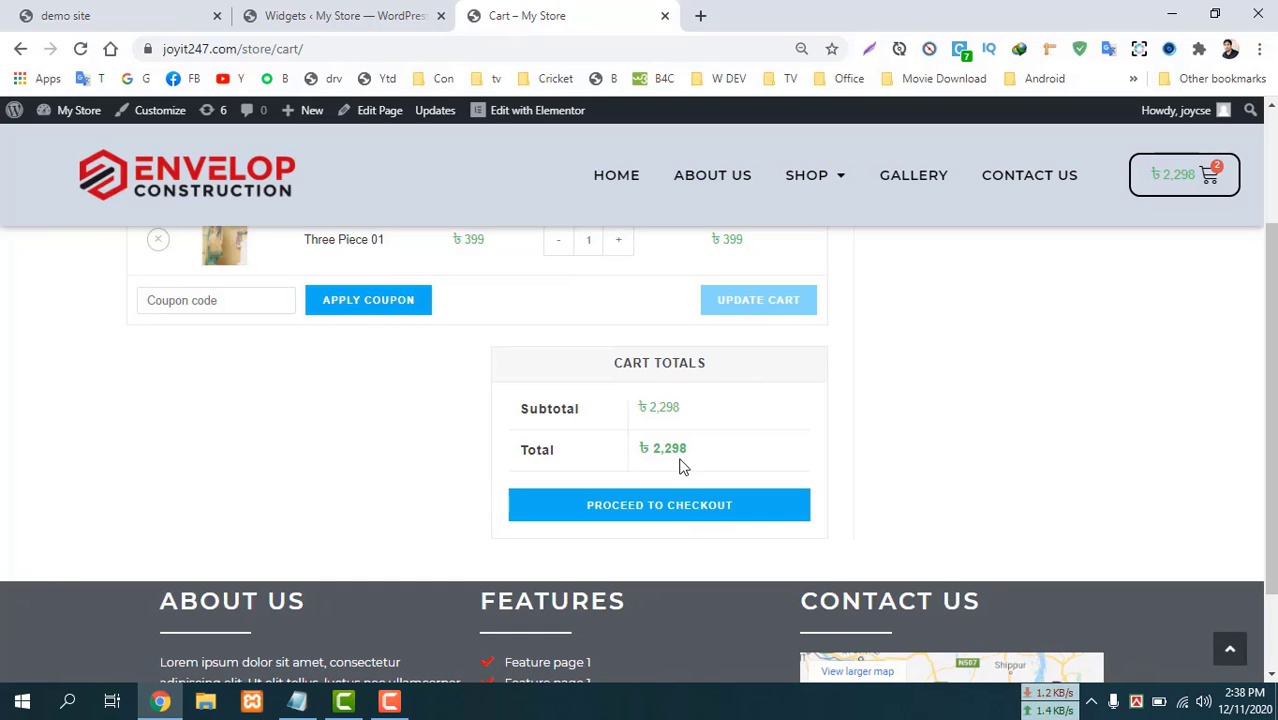
scroll(670, 477, "up", 2)
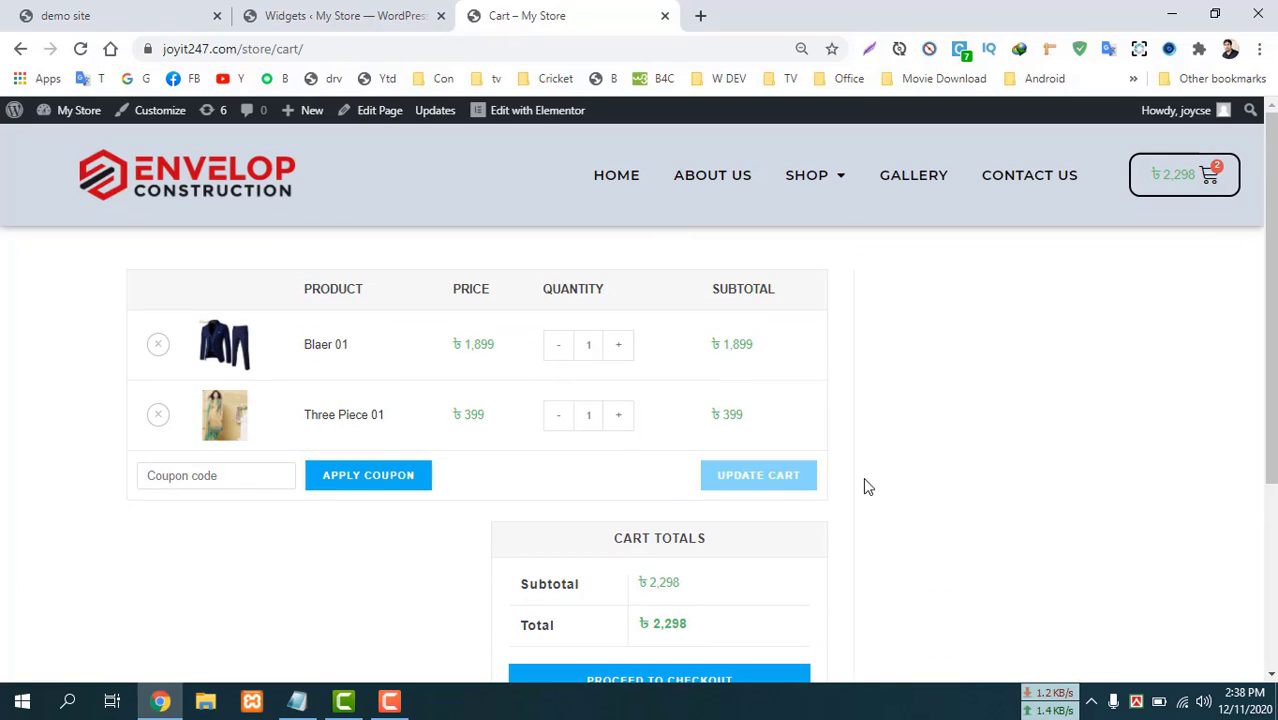
Proceed to checkout, review the billing details, order summary and Cash on delivery option, and return to the cart page.
scroll(668, 540, "down", 3)
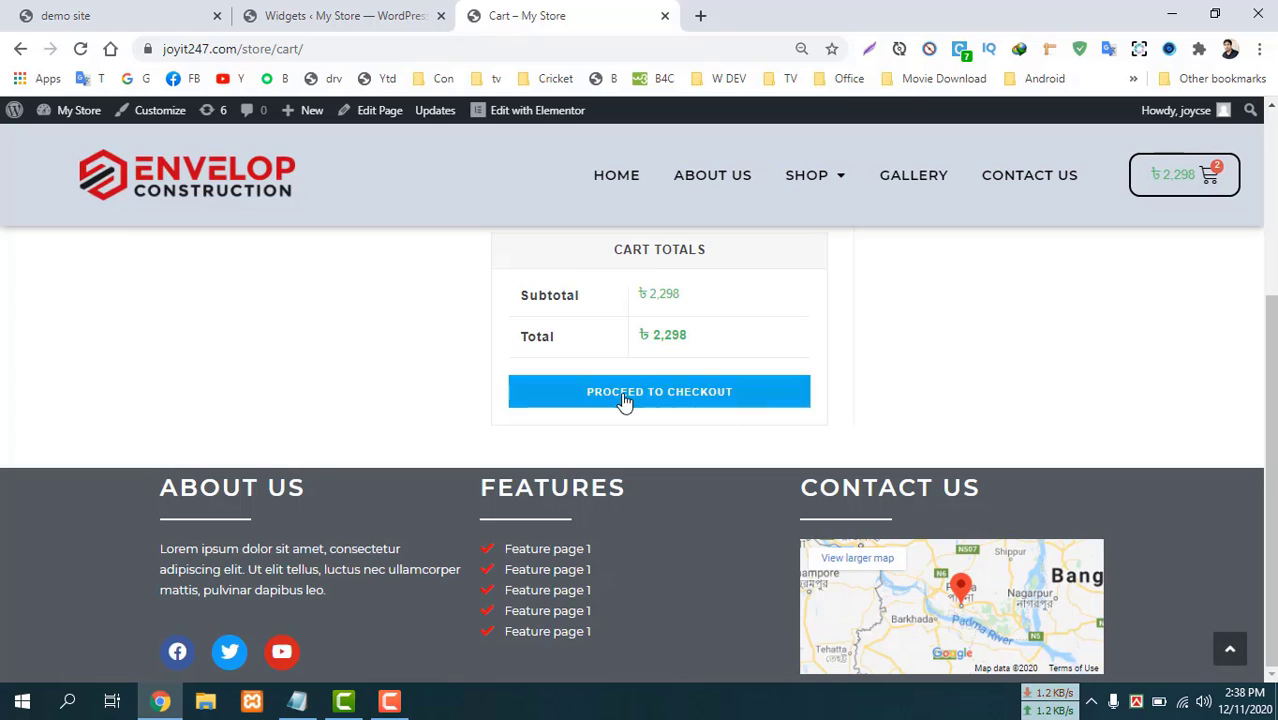
left_click(700, 410)
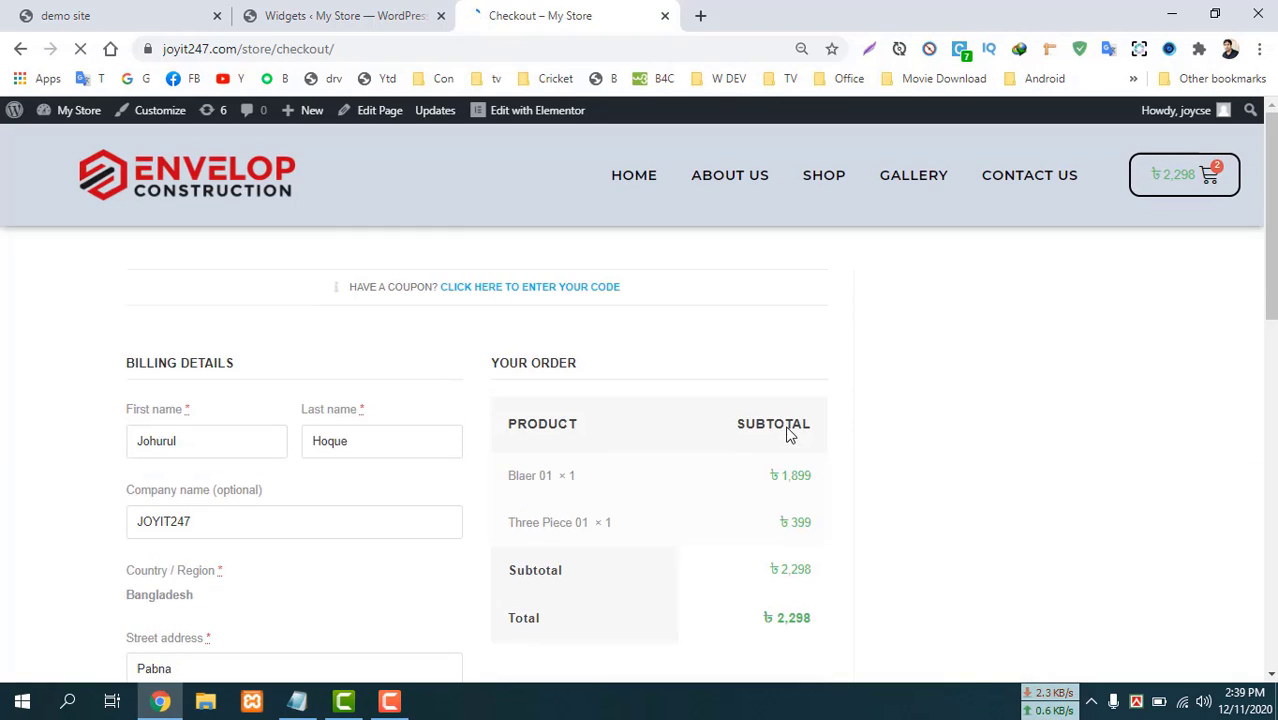
scroll(786, 430, "down", 4)
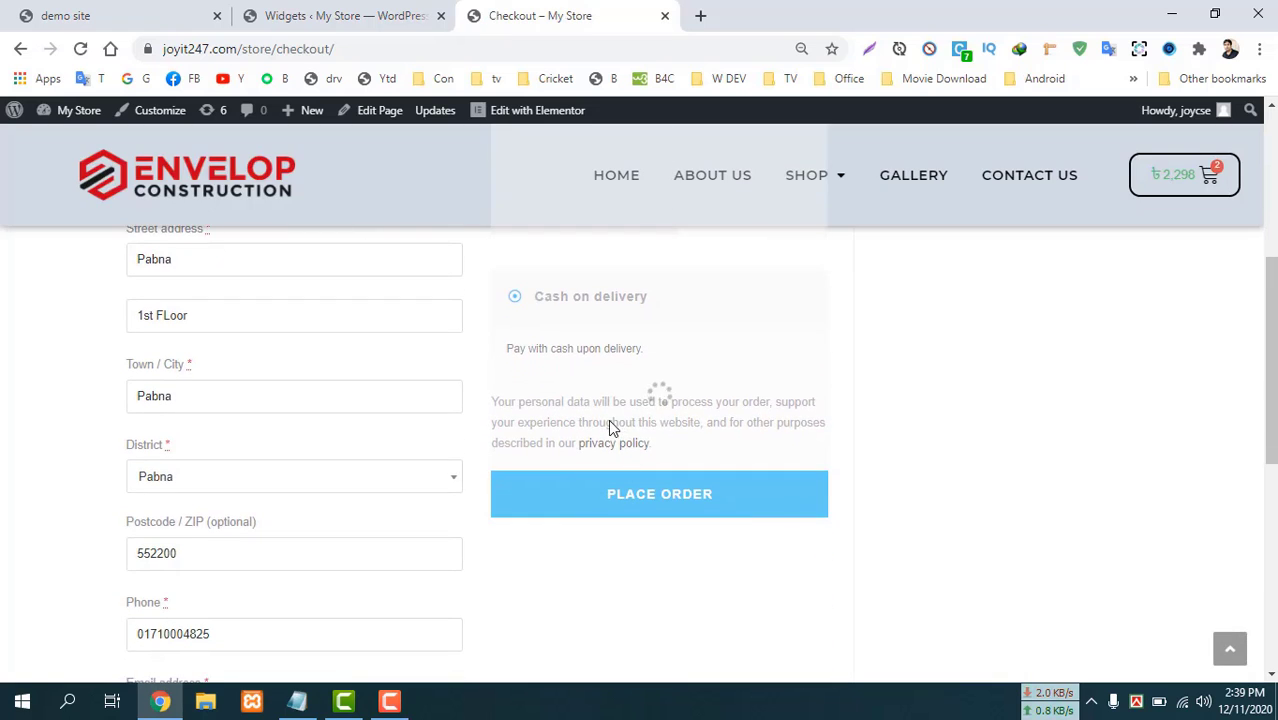
scroll(600, 440, "up", 2)
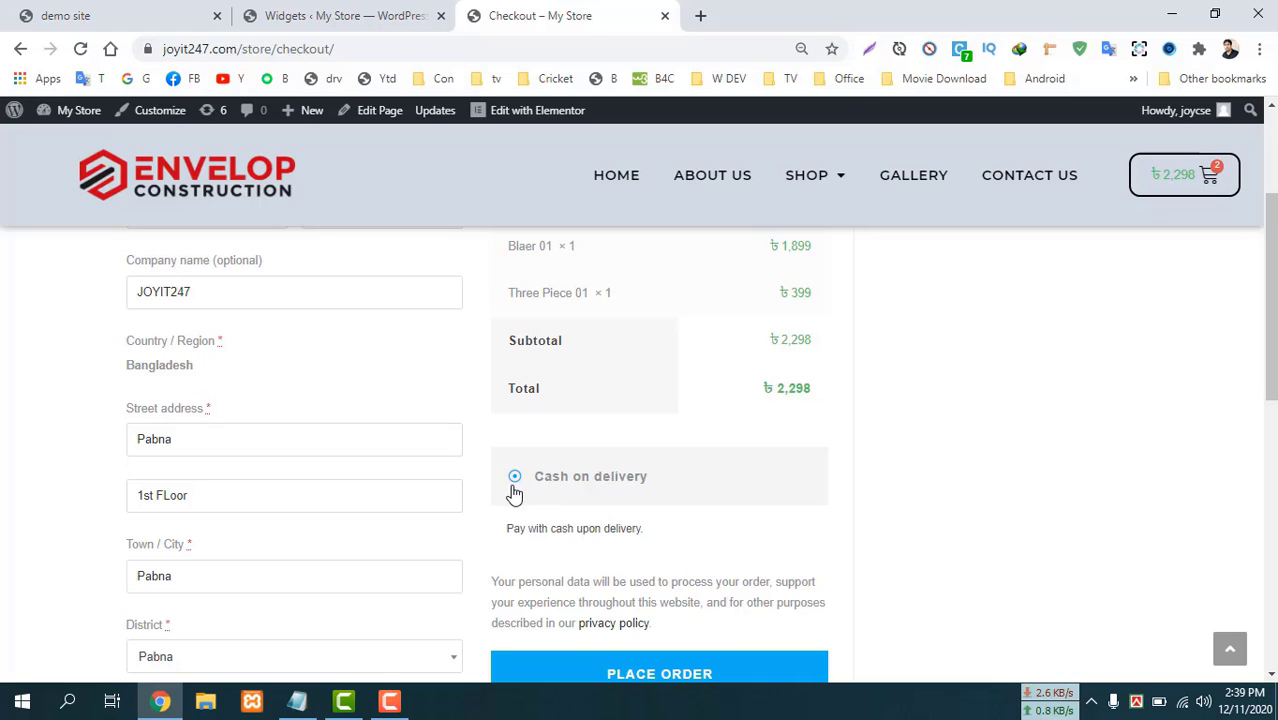
scroll(514, 512, "down", 1)
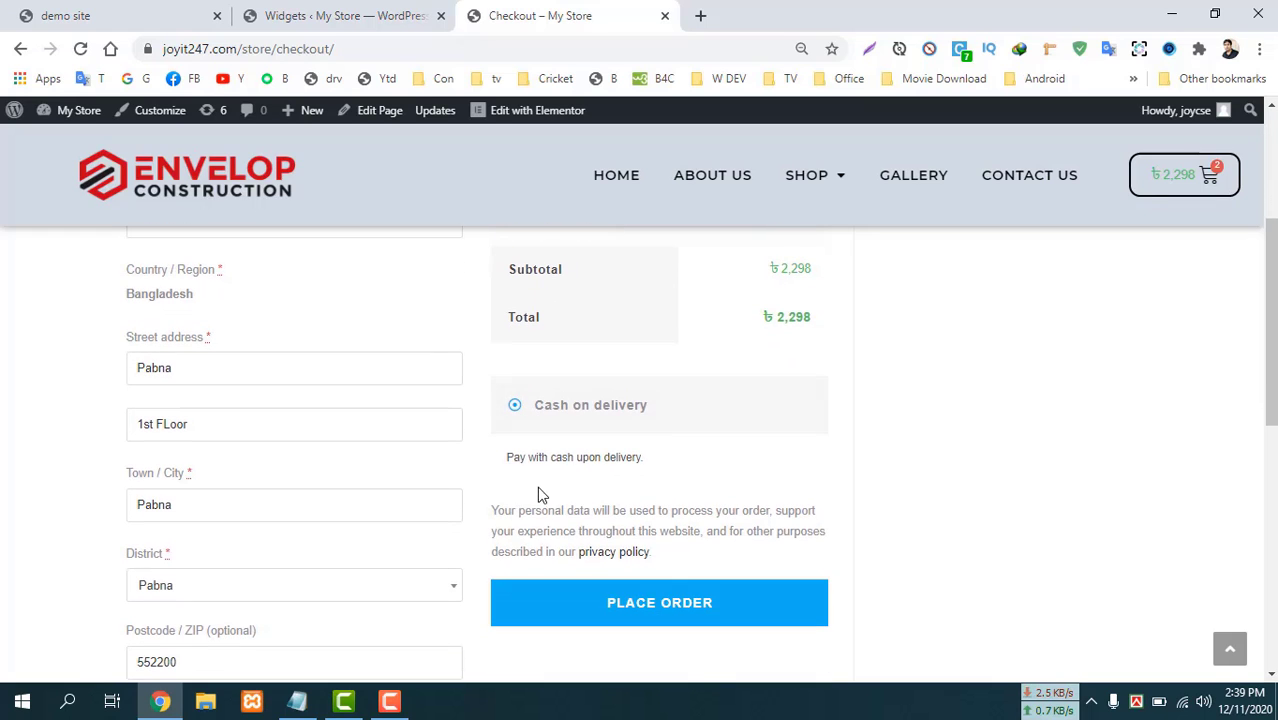
scroll(538, 490, "down", 1)
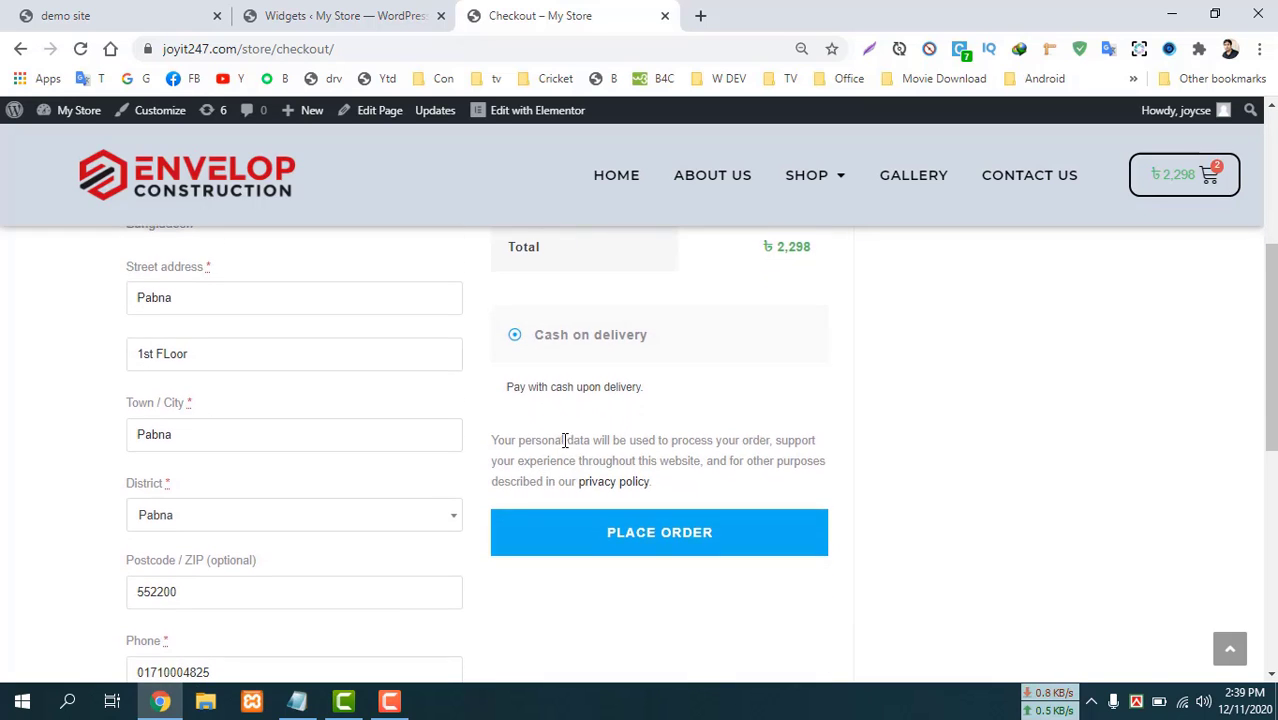
scroll(560, 448, "up", 5)
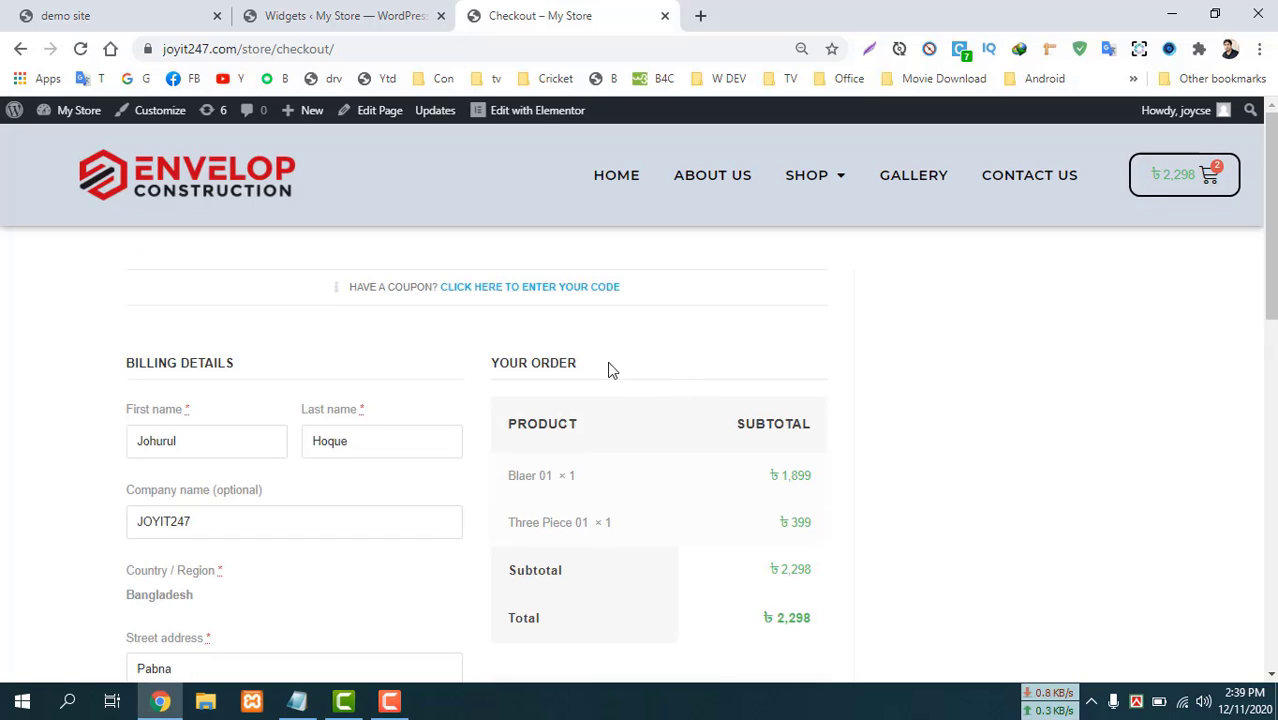
left_click(20, 48)
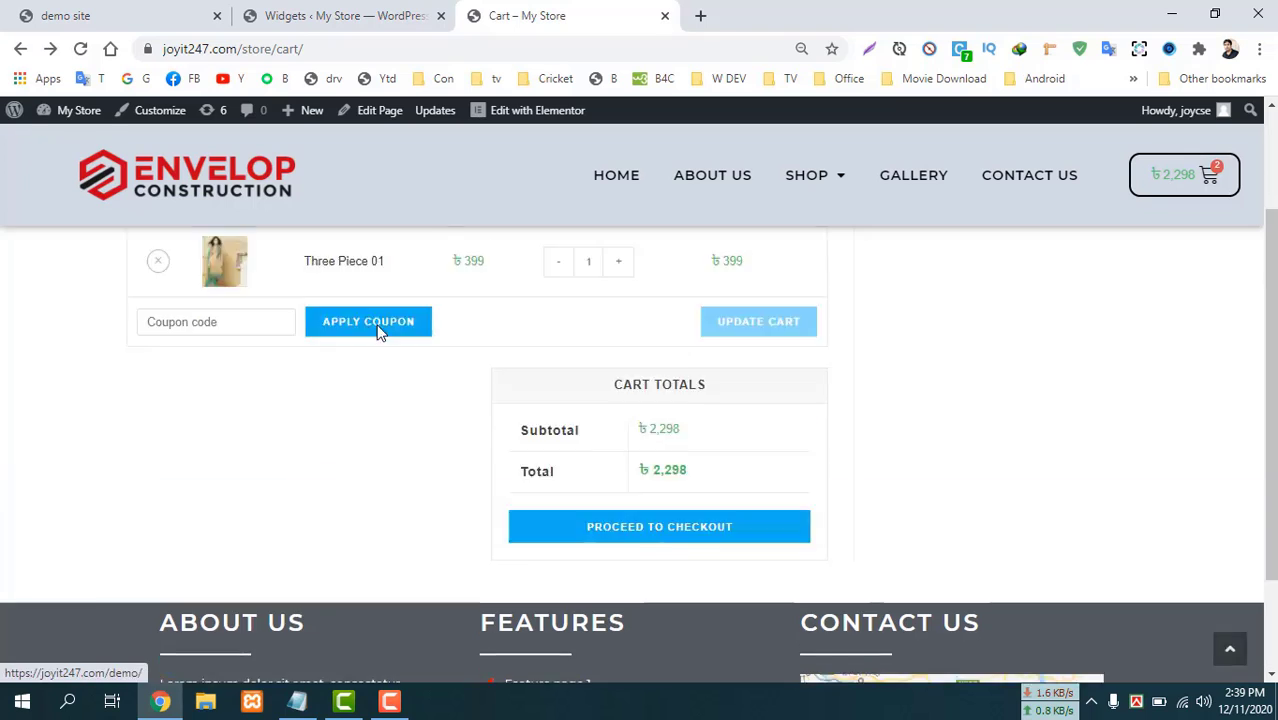
Return to the Shop page, open the Blaer 01 product and look through its details and reviews section.
left_click(18, 49)
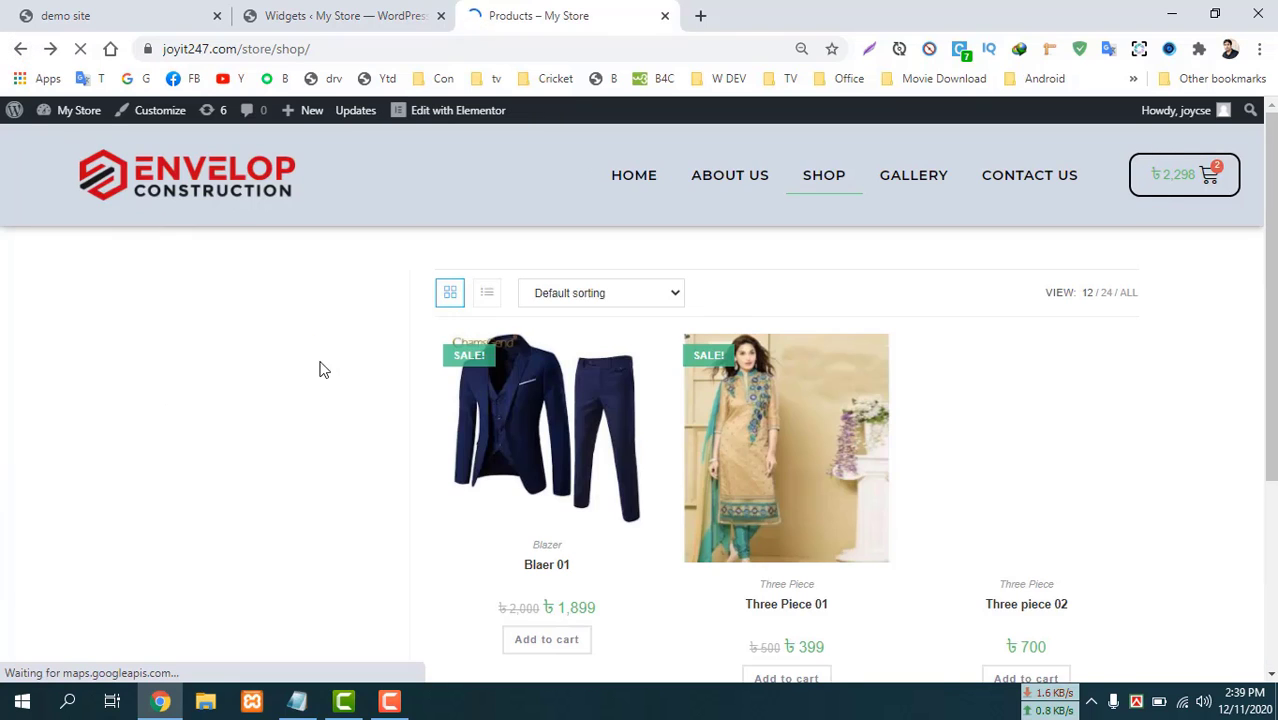
left_click(527, 405)
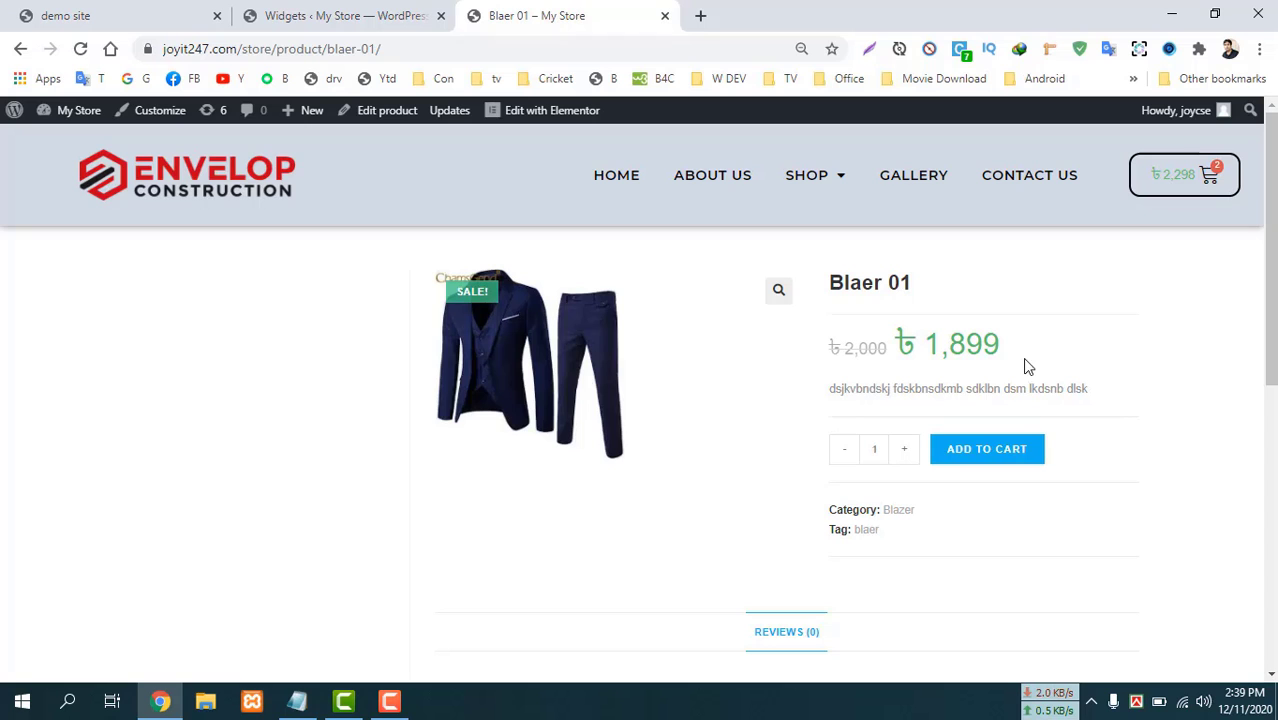
scroll(1271, 300, "down", 3)
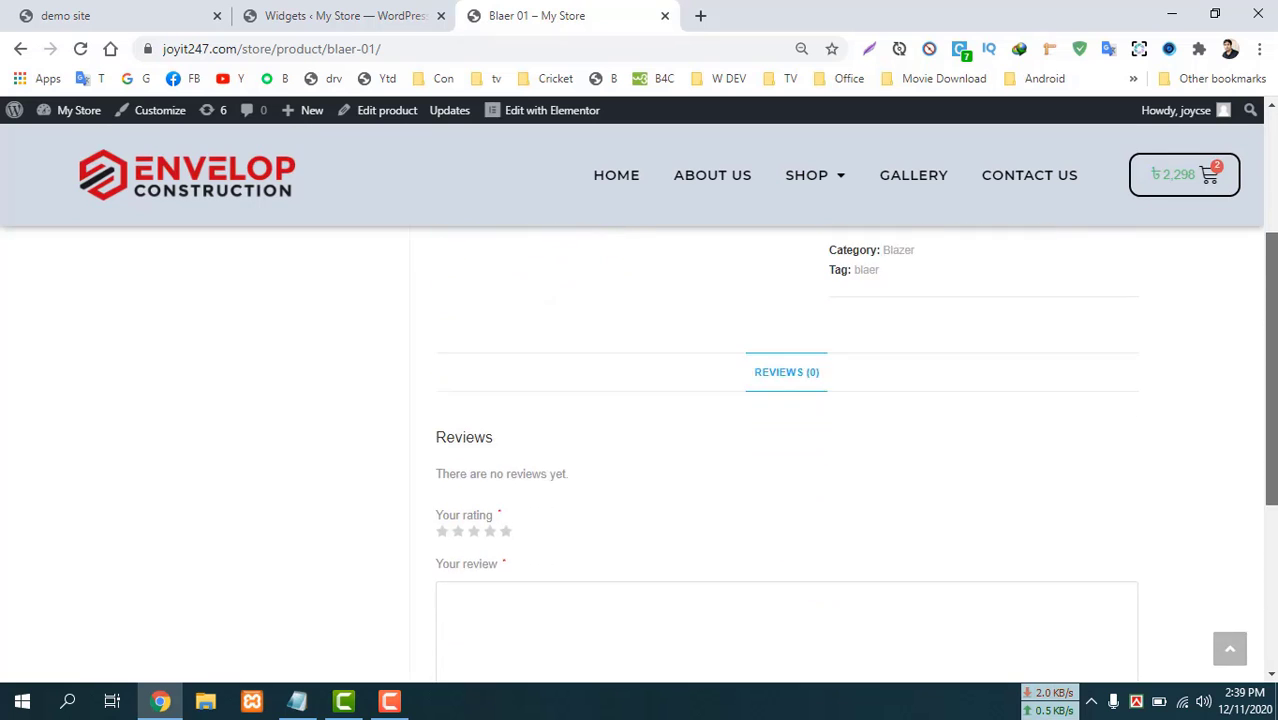
scroll(1271, 300, "up", 3)
scroll(641, 500, "down", 4)
scroll(641, 500, "up", 4)
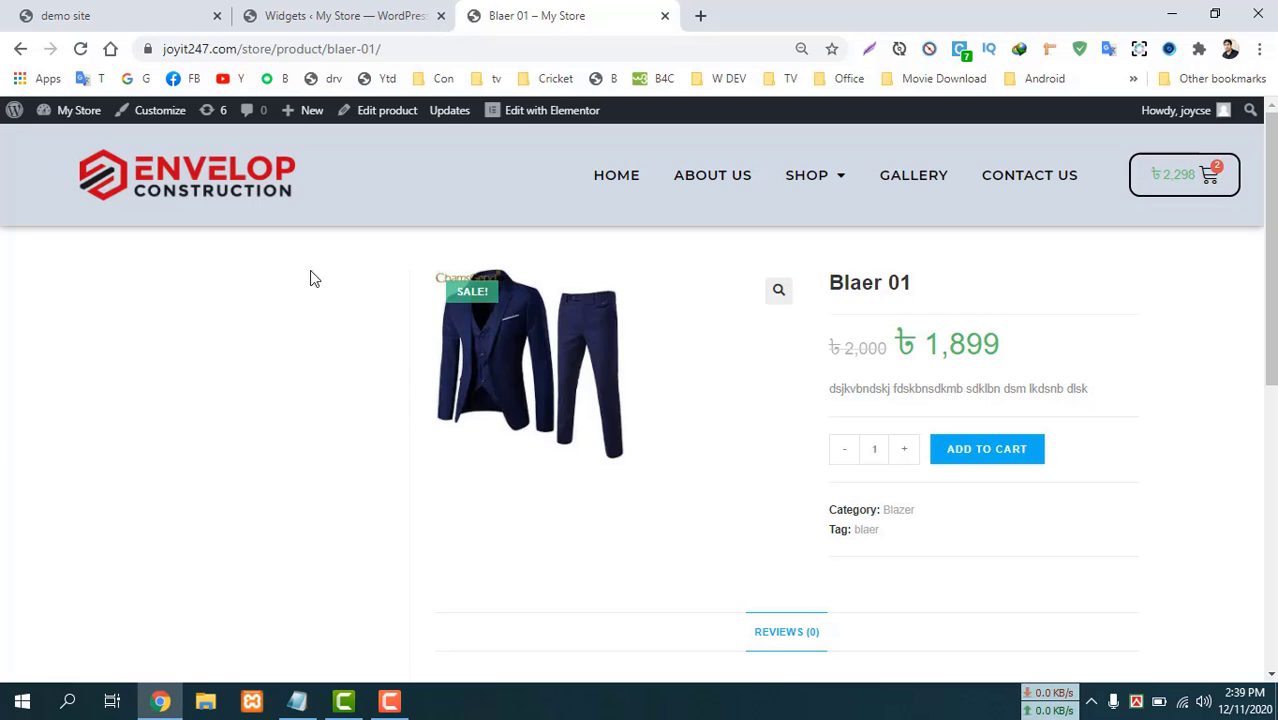
Open the WooCommerce coupons list in the WordPress admin and look through the page.
left_click(322, 16)
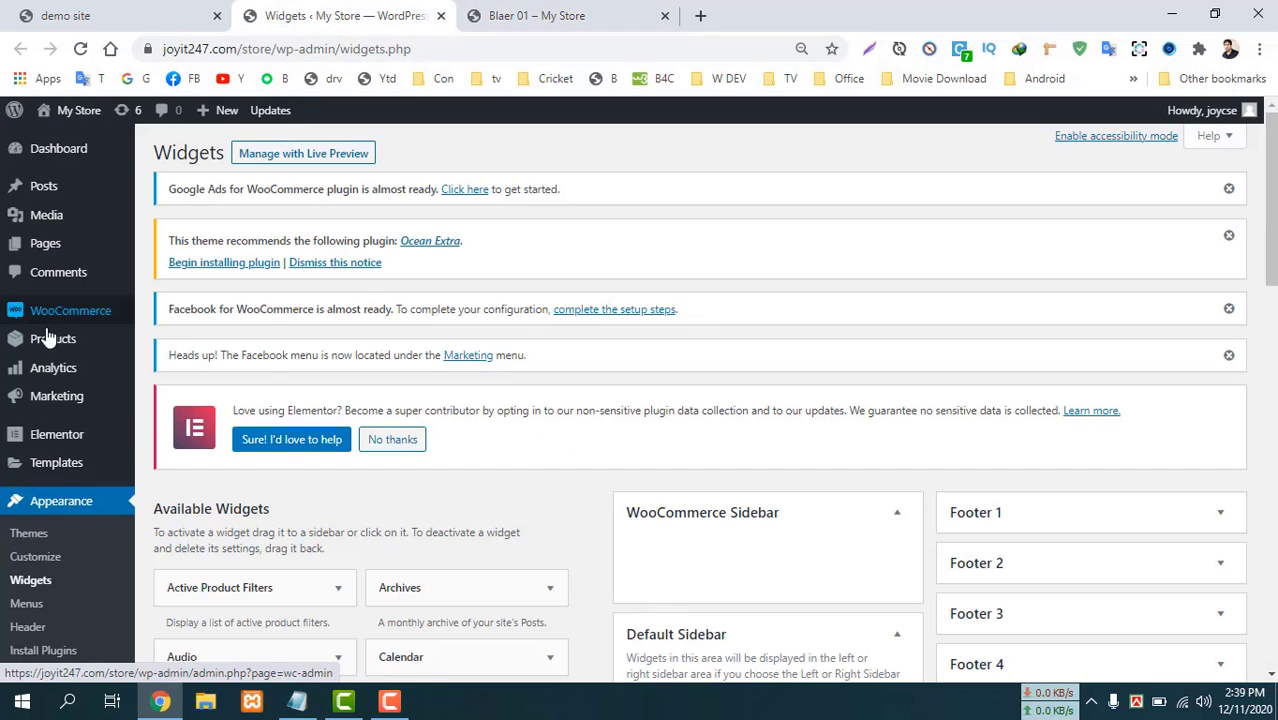
mouse_move(55, 314)
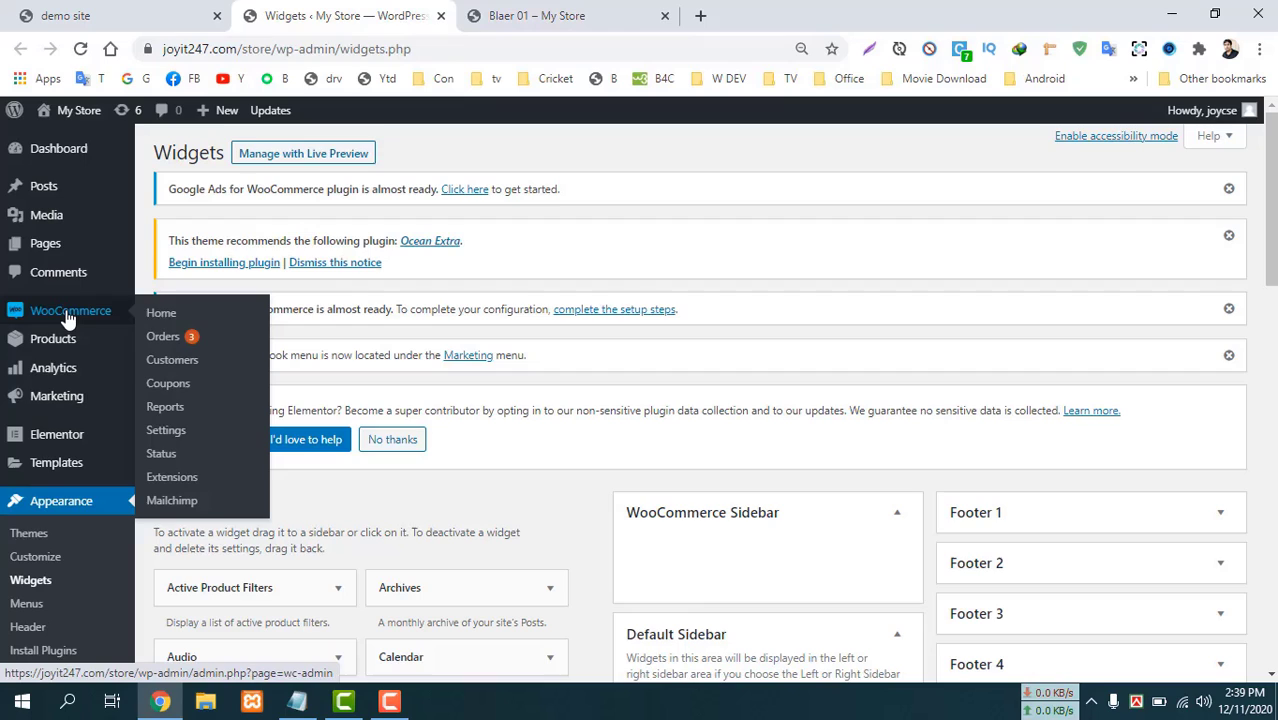
left_click(168, 384)
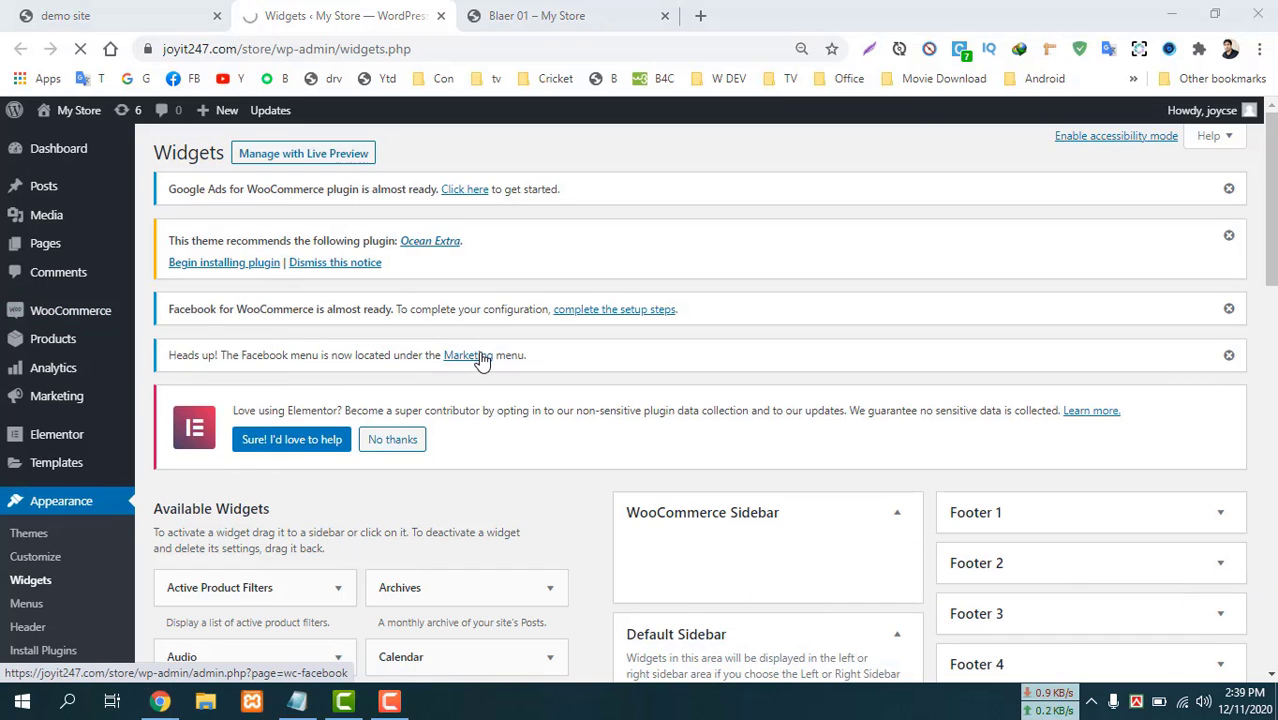
scroll(447, 362, "down", 2)
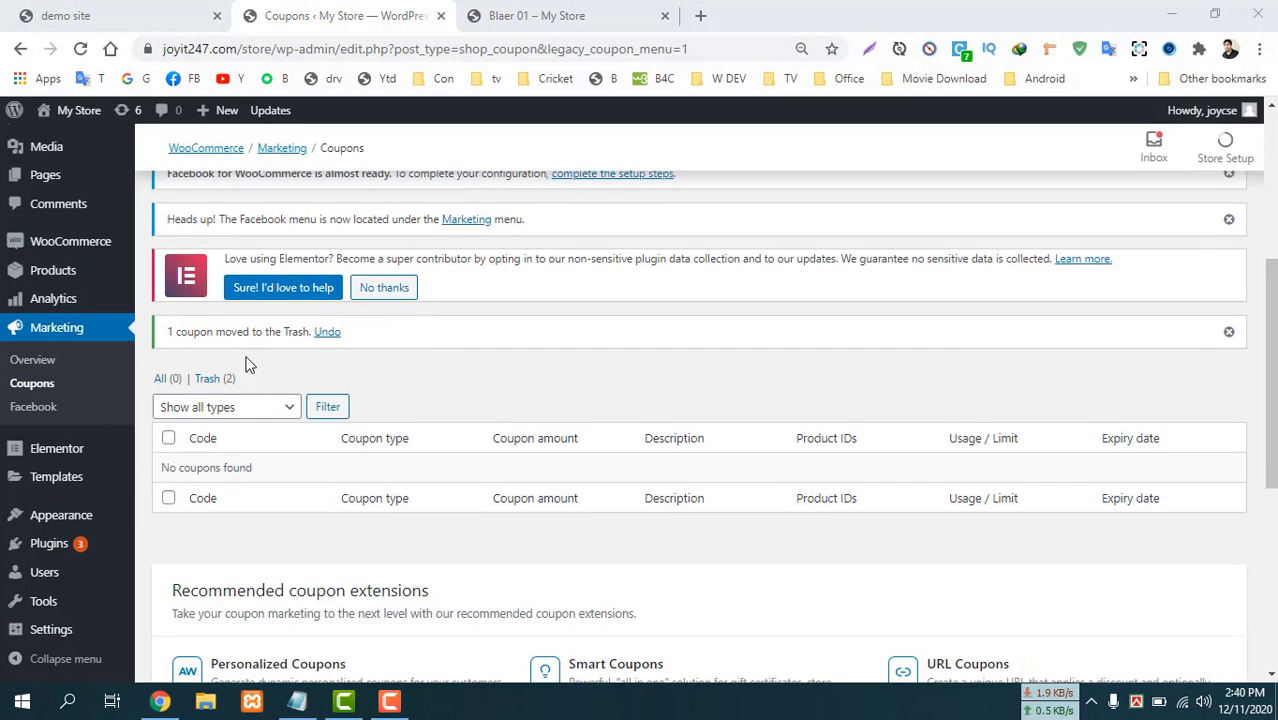
scroll(456, 471, "down", 1)
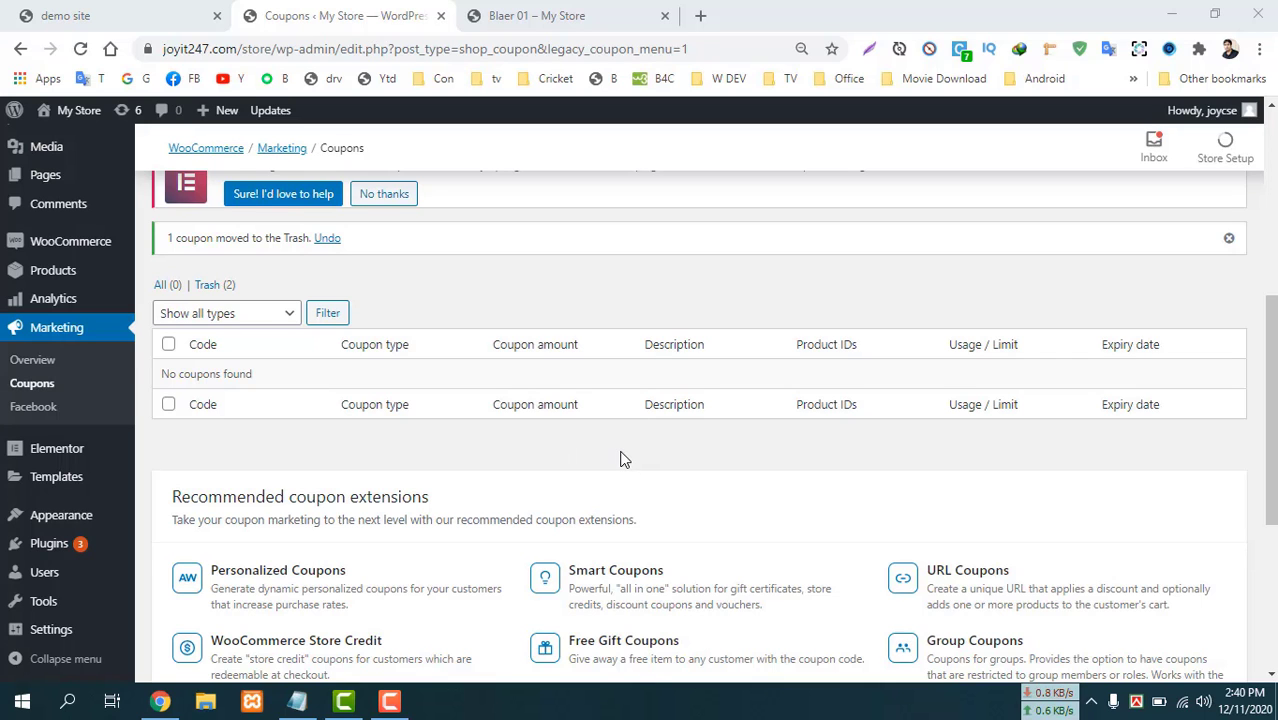
scroll(622, 458, "up", 2)
scroll(624, 457, "down", 2)
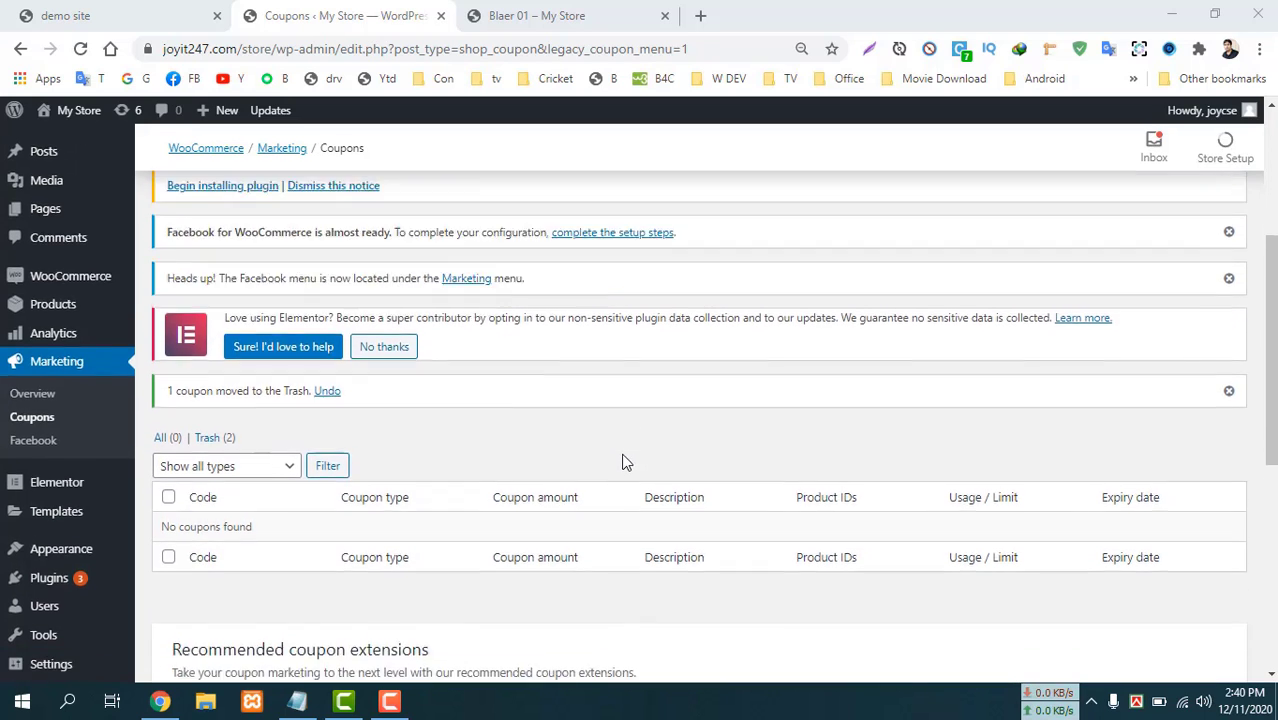
scroll(558, 453, "up", 5)
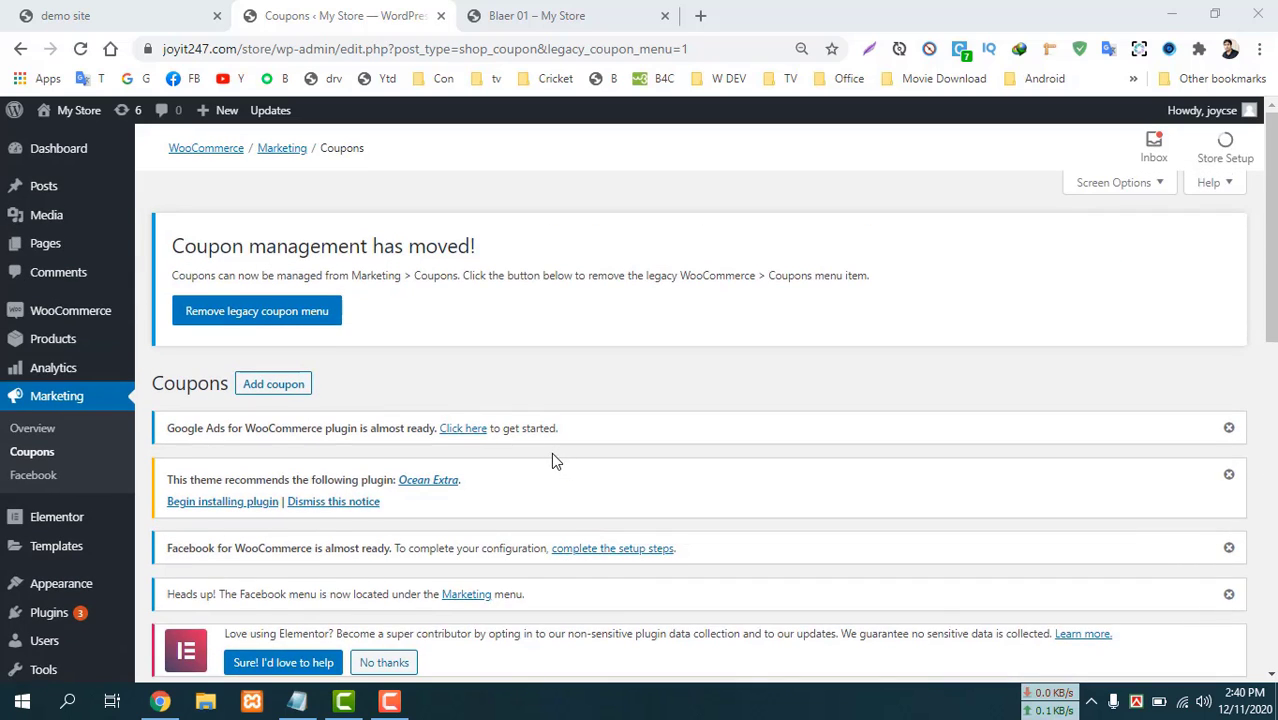
scroll(553, 456, "down", 1)
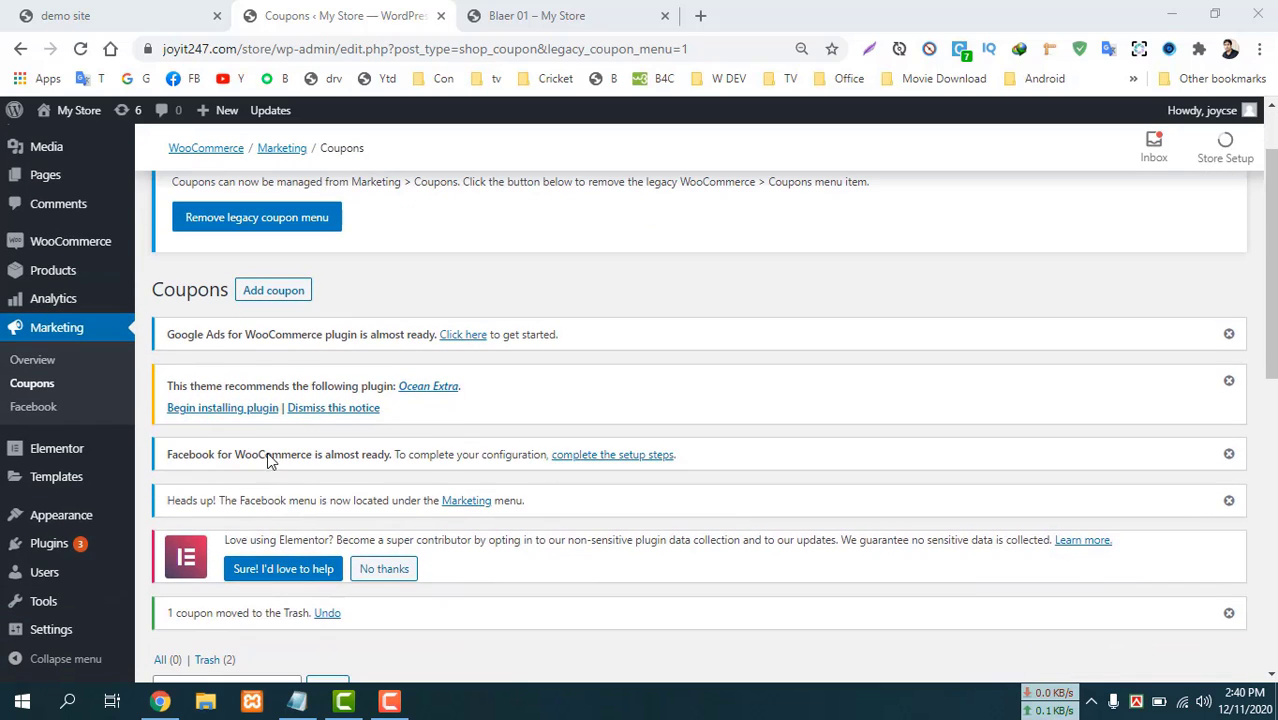
Add a new coupon and enter Bijoy100 as its coupon code.
left_click(288, 302)
left_click(290, 299)
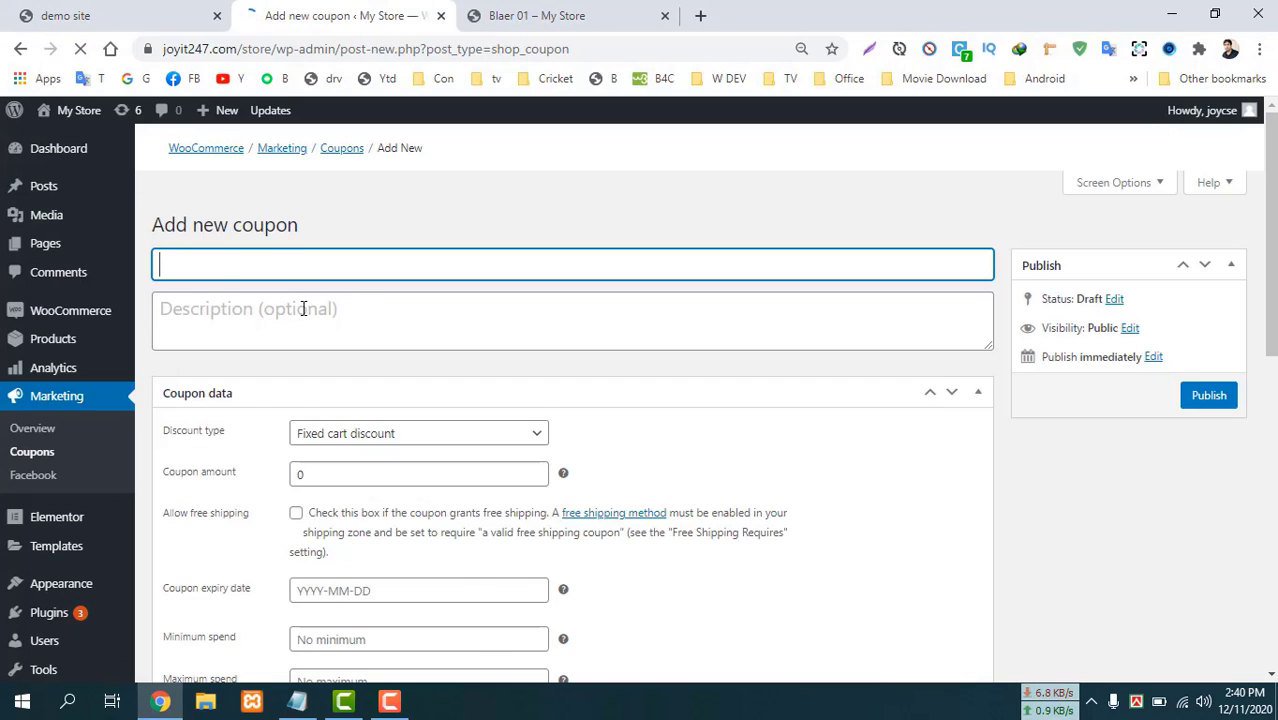
scroll(310, 372, "down", 4)
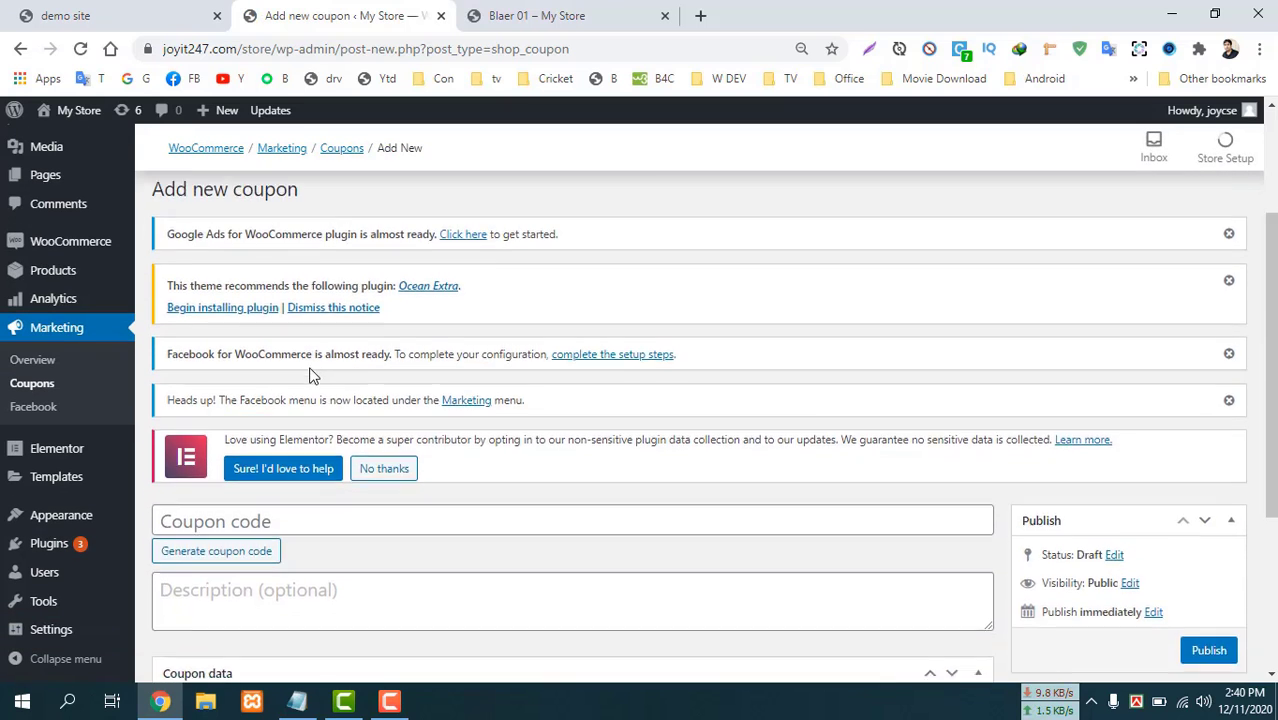
left_click(243, 344)
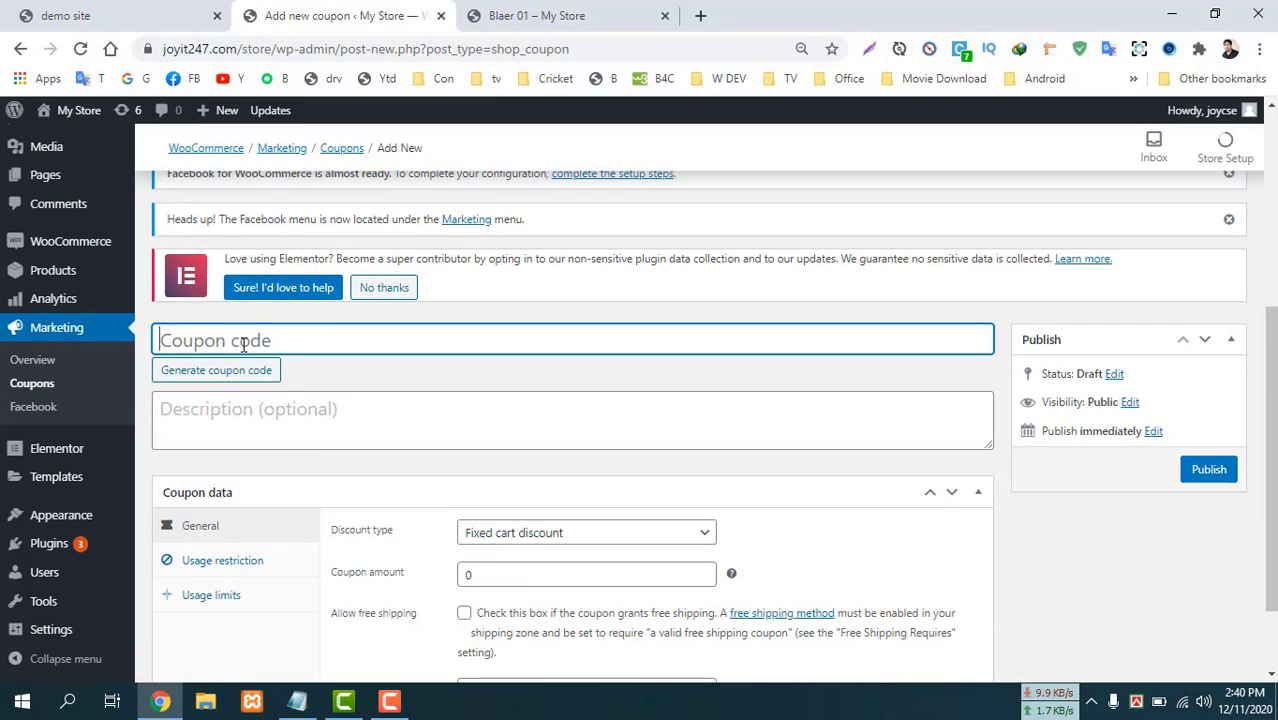
type("Bijo")
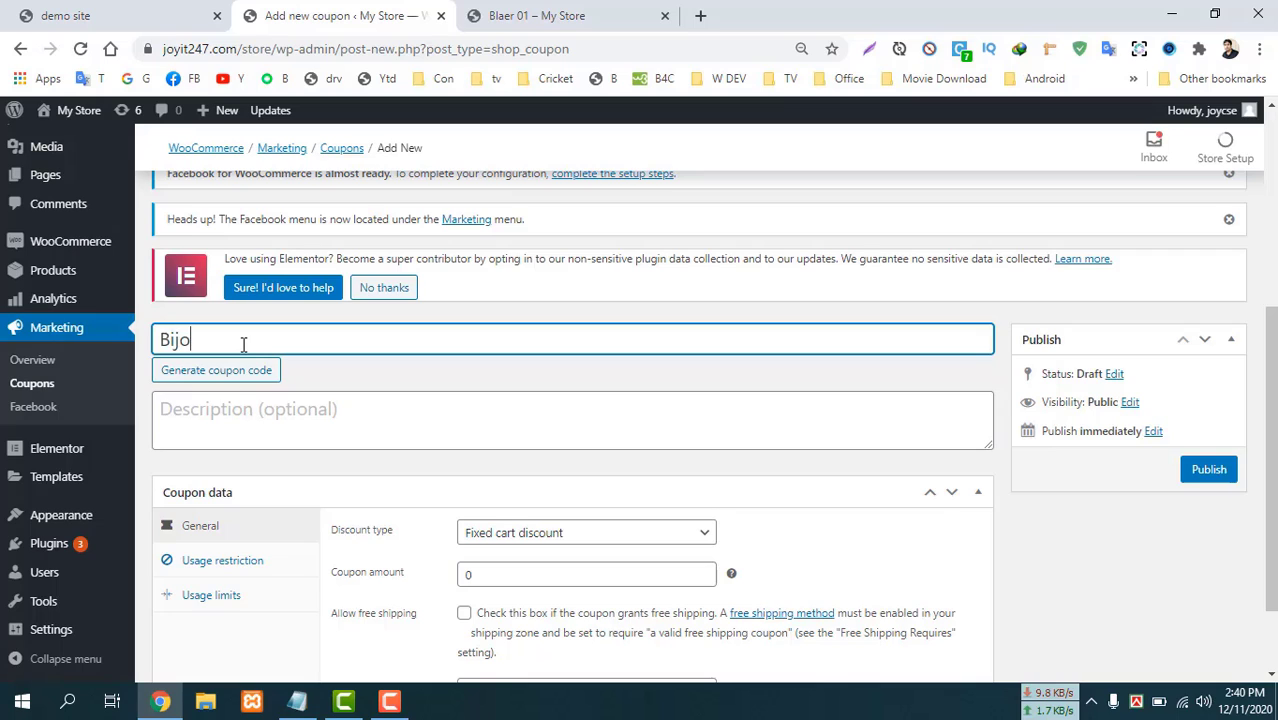
type("y100")
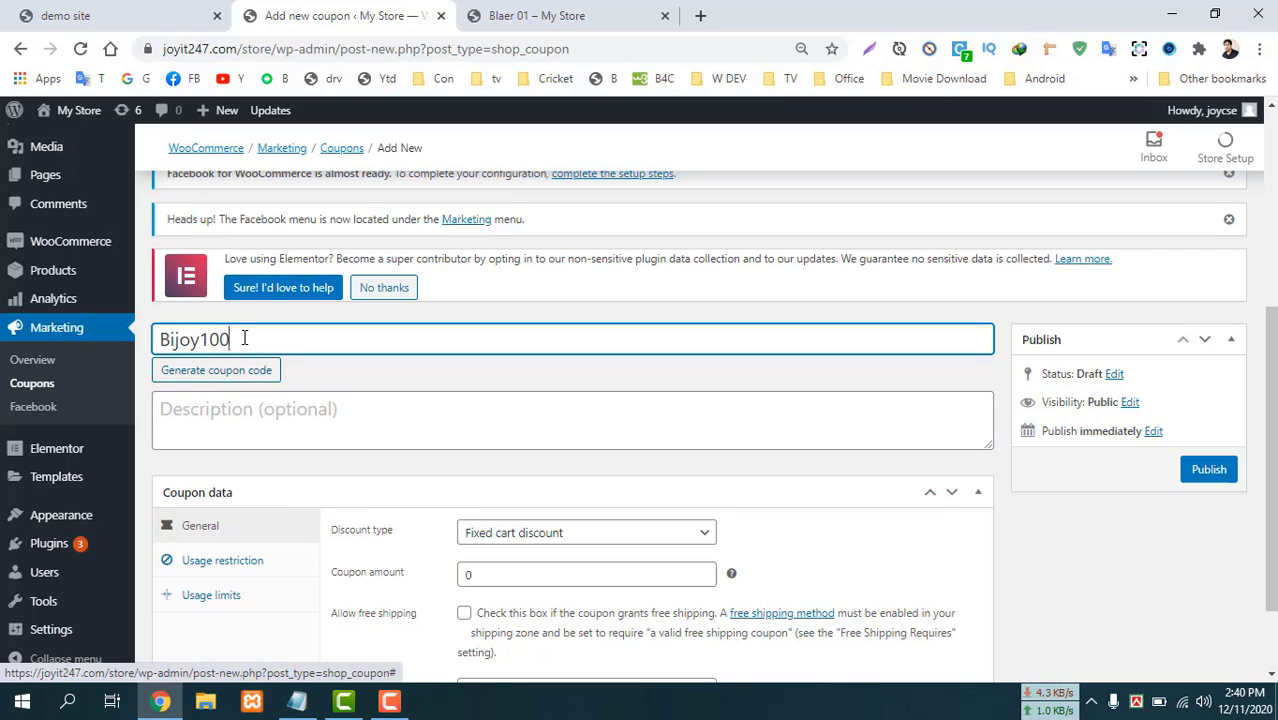
double_click(178, 332)
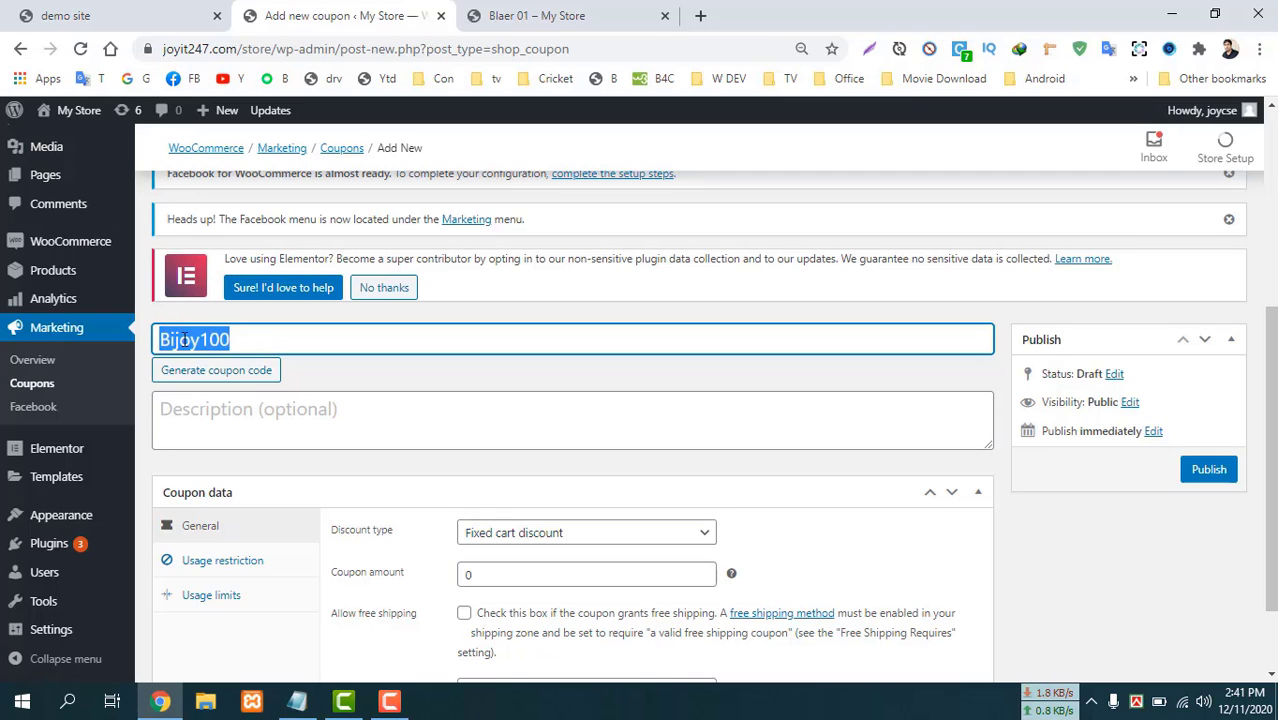
Set the coupon amount to 100 and the discount type to Percentage discount.
scroll(372, 378, "down", 2)
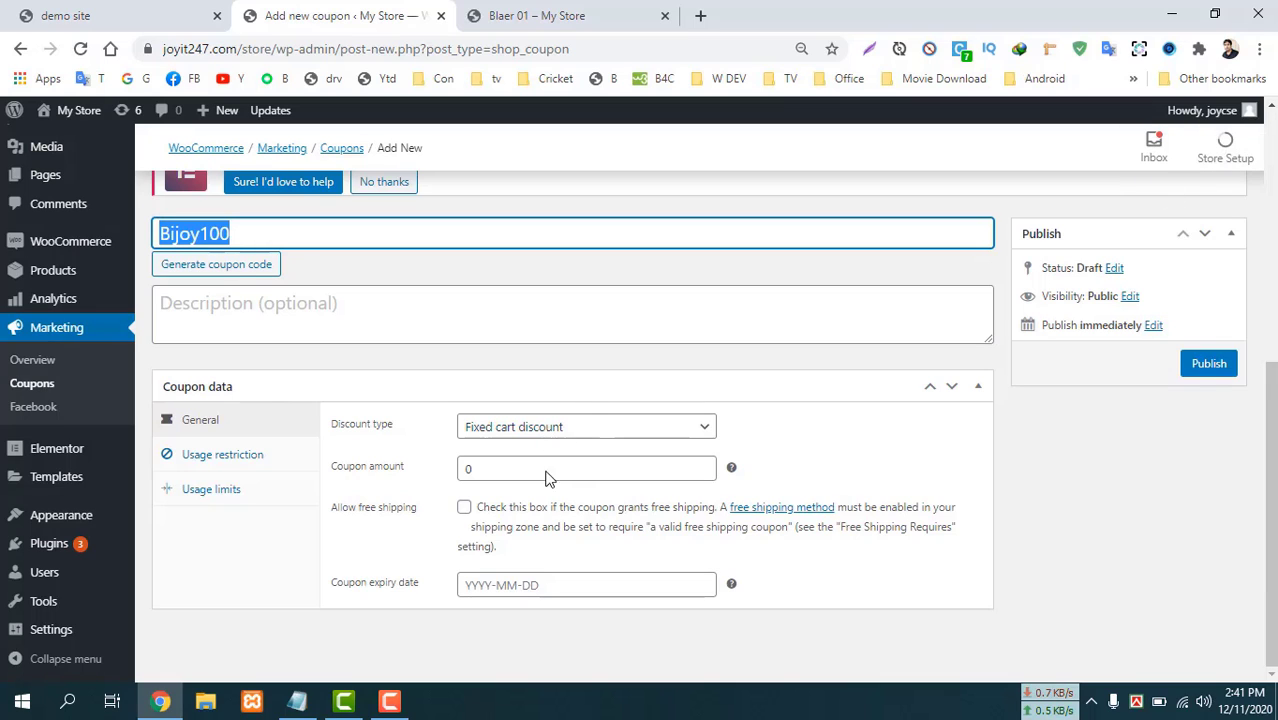
left_click(488, 467)
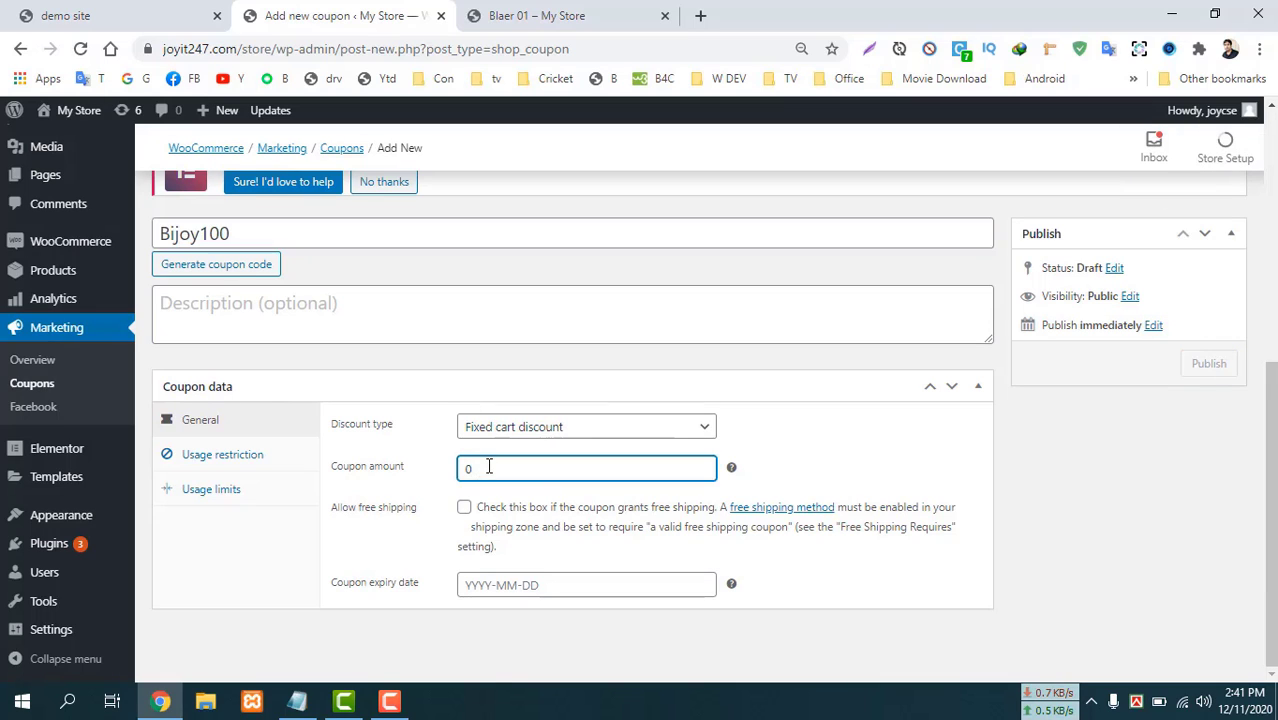
type("1000")
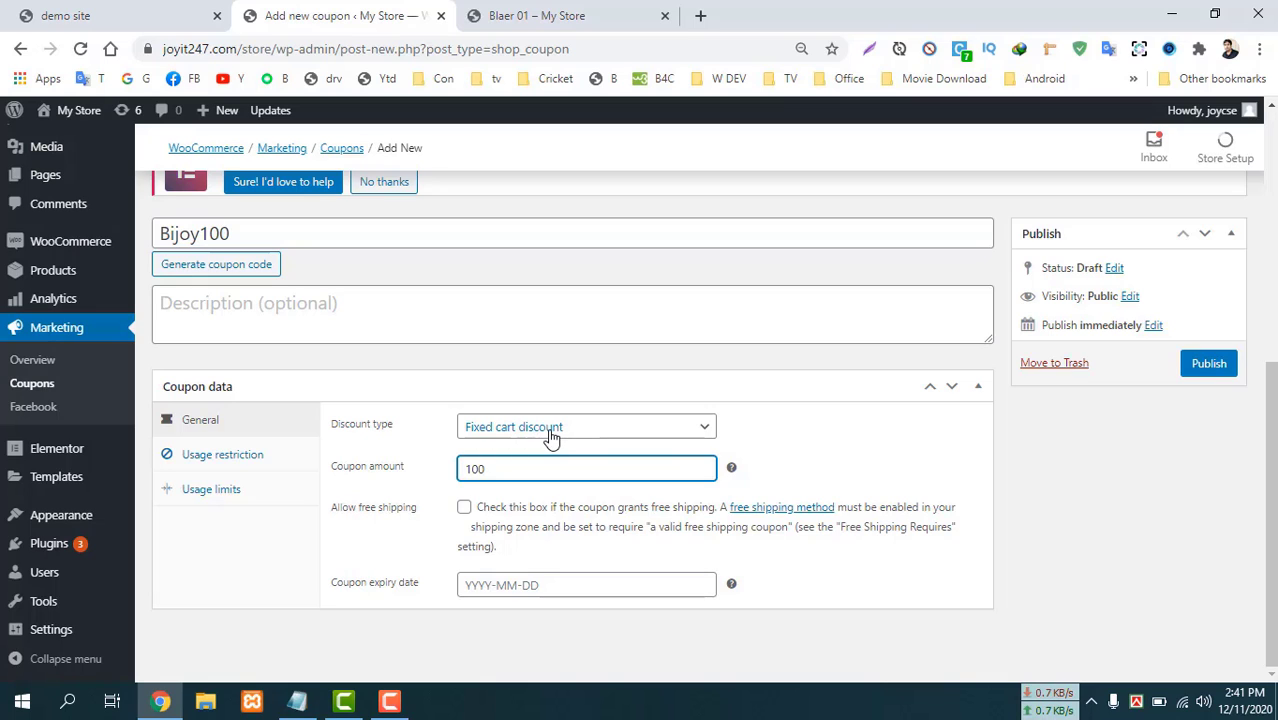
left_click(533, 428)
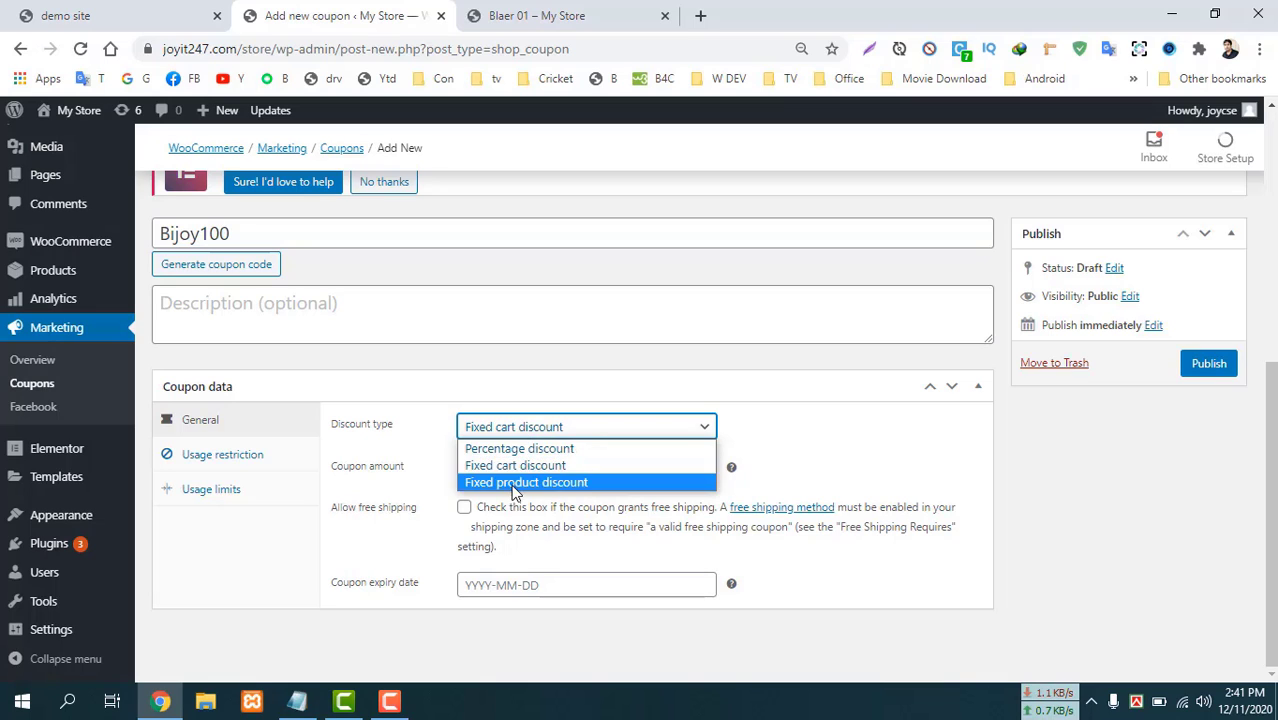
left_click(541, 455)
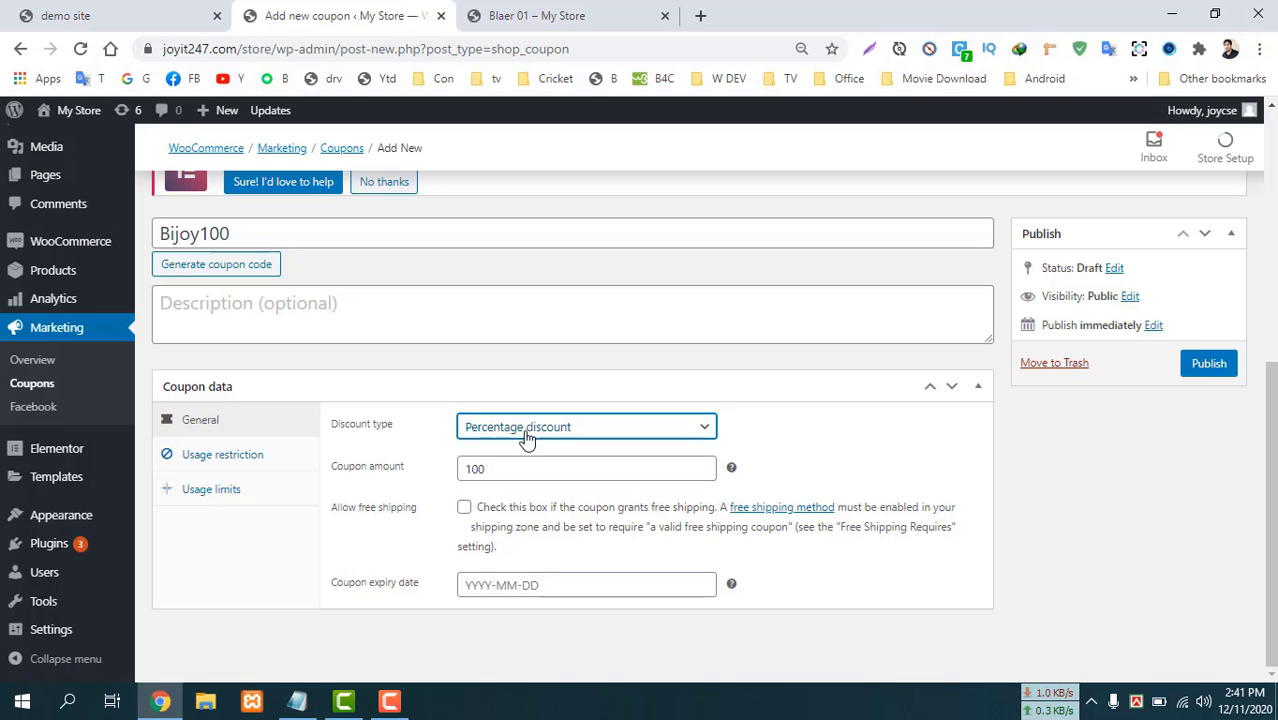
left_click(487, 468)
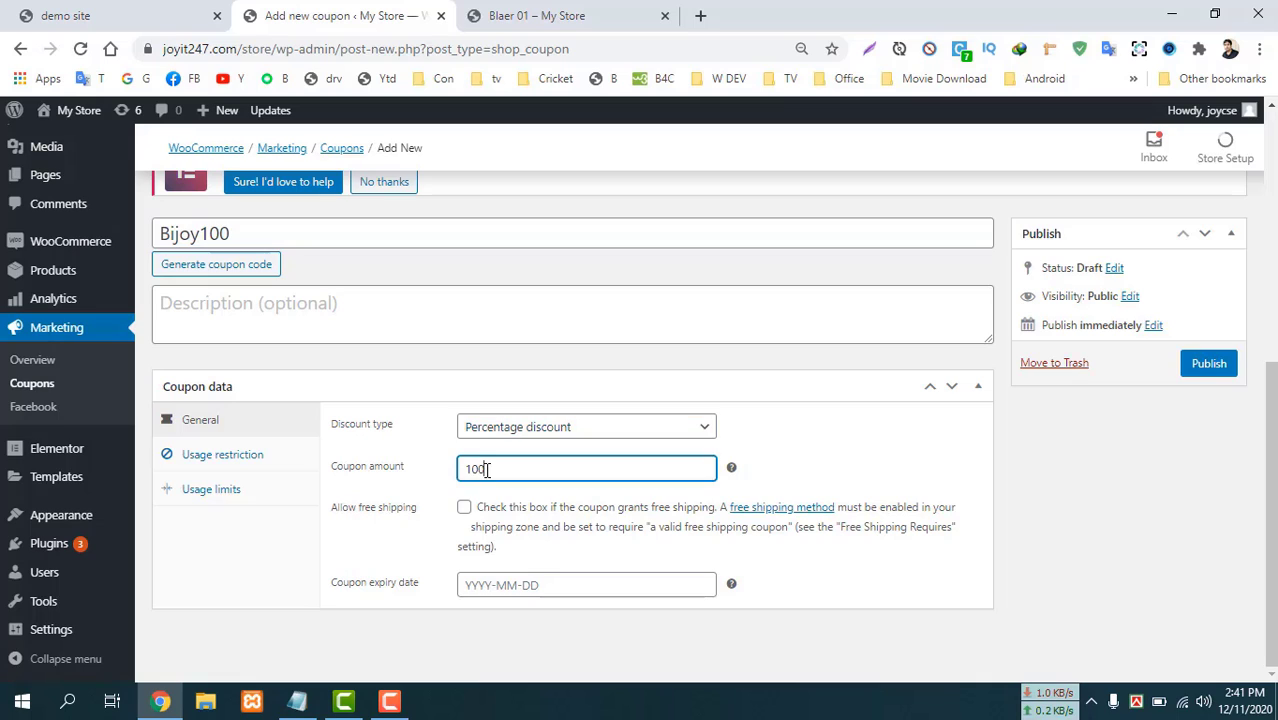
key("BackSpace")
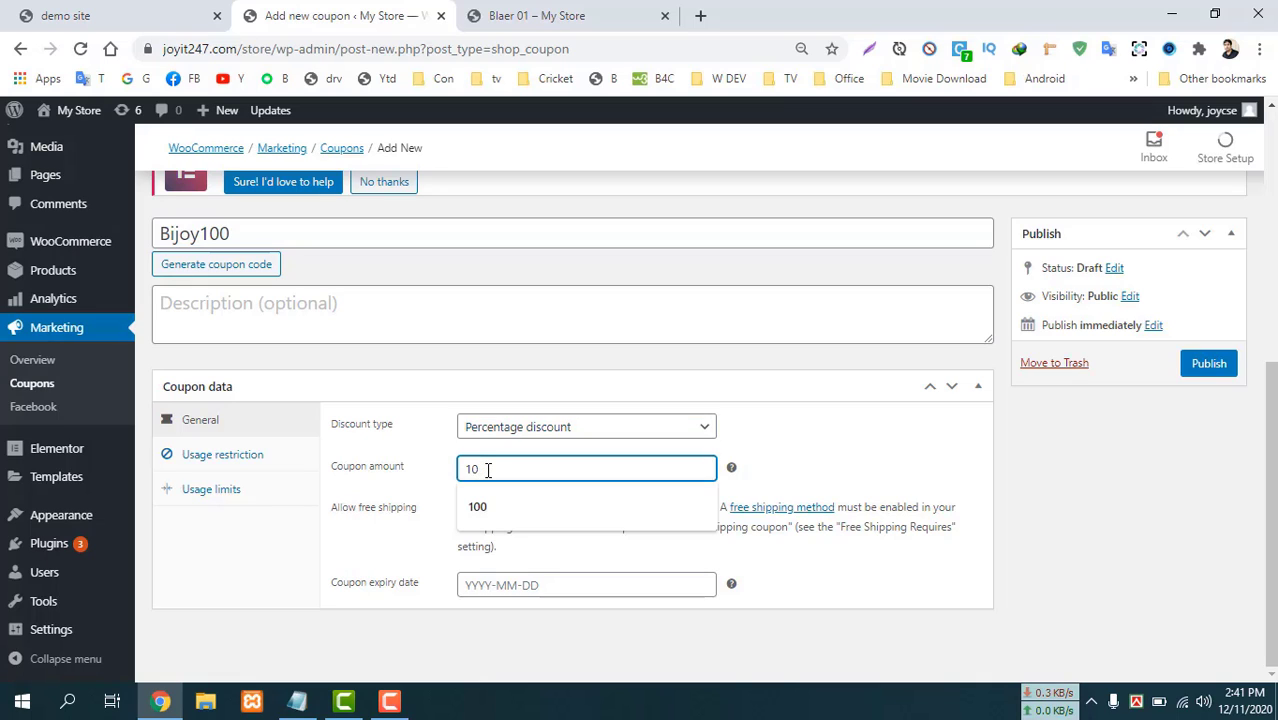
type("0")
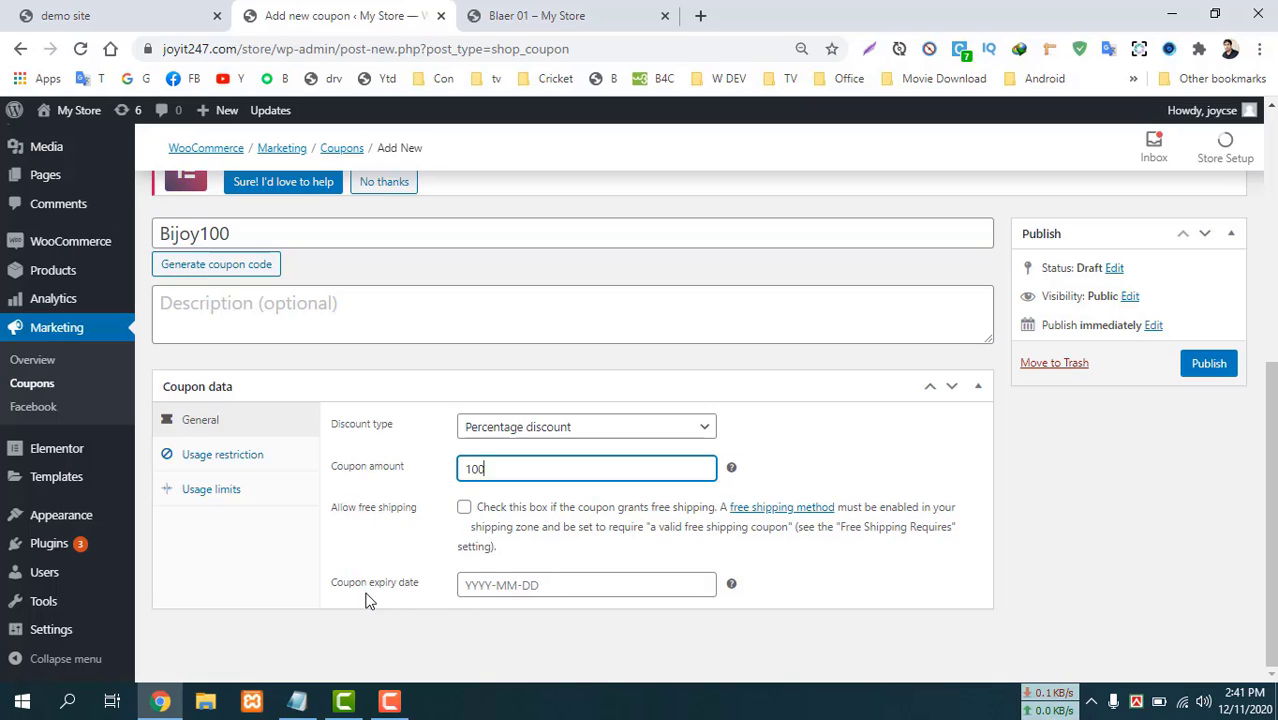
Set the coupon expiry date to 2020-12-13 and publish the coupon.
left_click(527, 585)
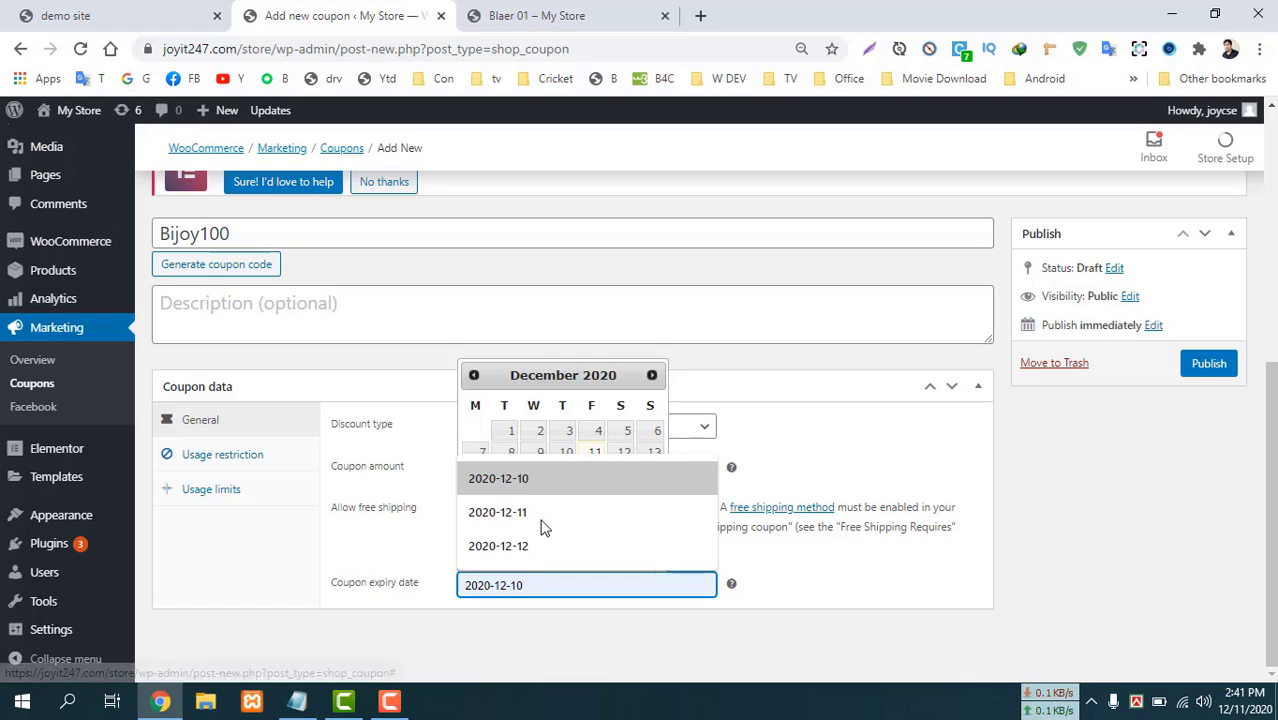
left_click(651, 453)
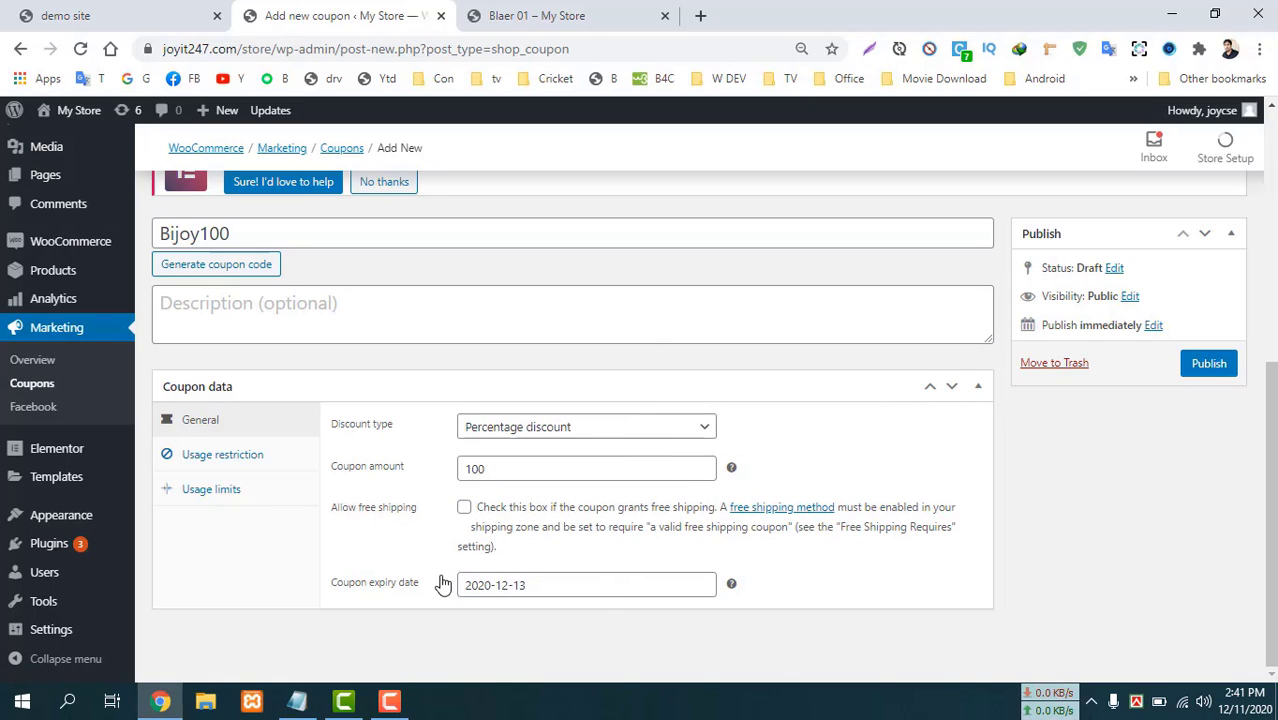
left_click(1208, 364)
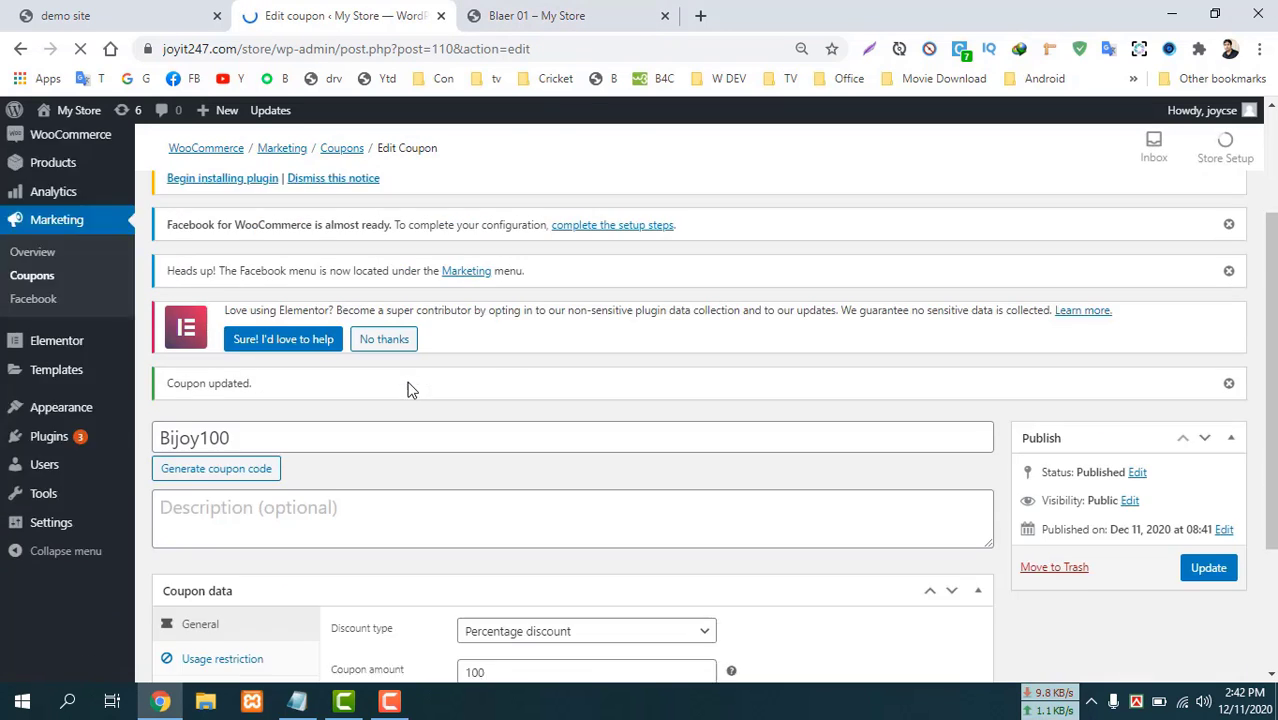
scroll(410, 385, "down", 5)
scroll(300, 385, "up", 5)
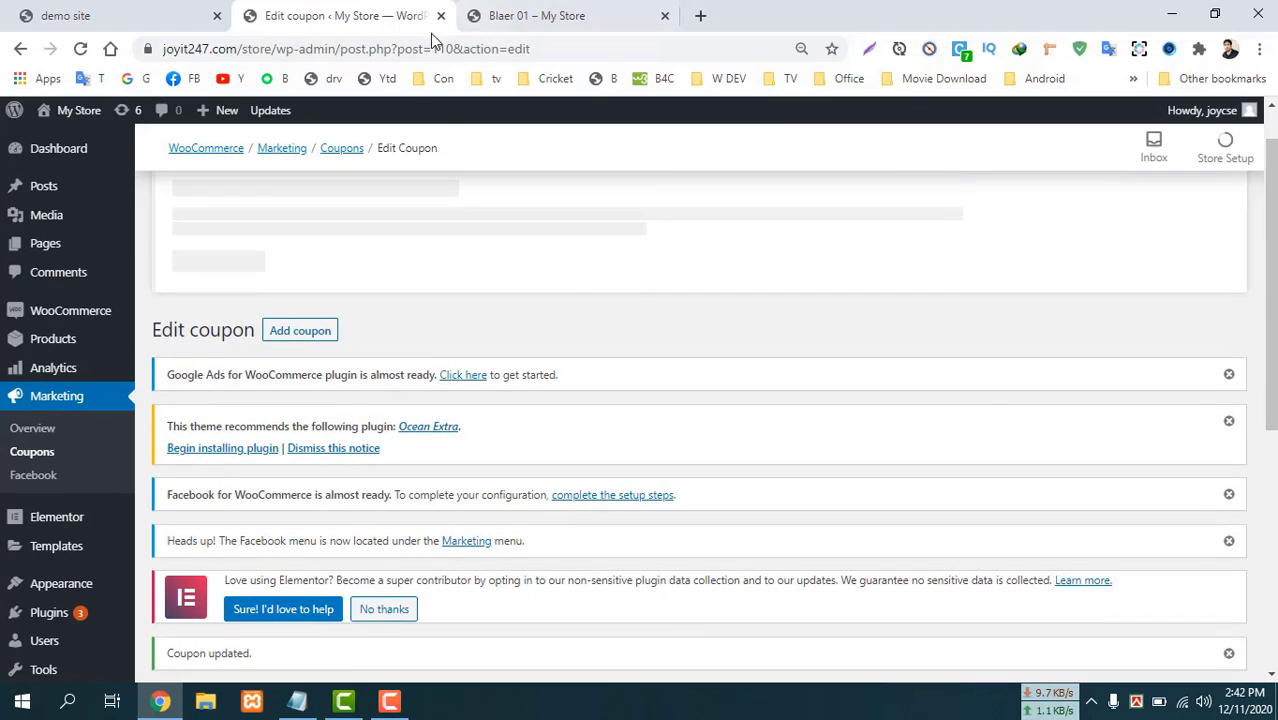
Check the Blaer 01 product page and open the product attributes list in the WordPress admin.
left_click(539, 20)
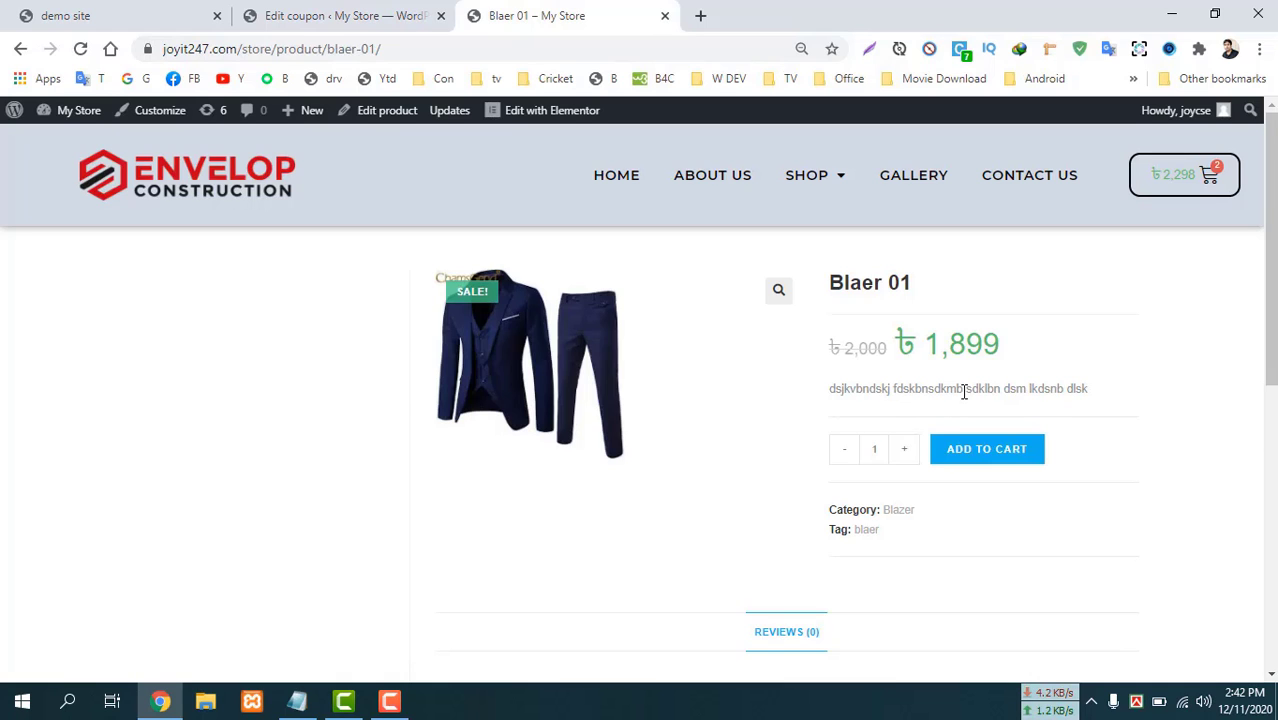
left_click(314, 16)
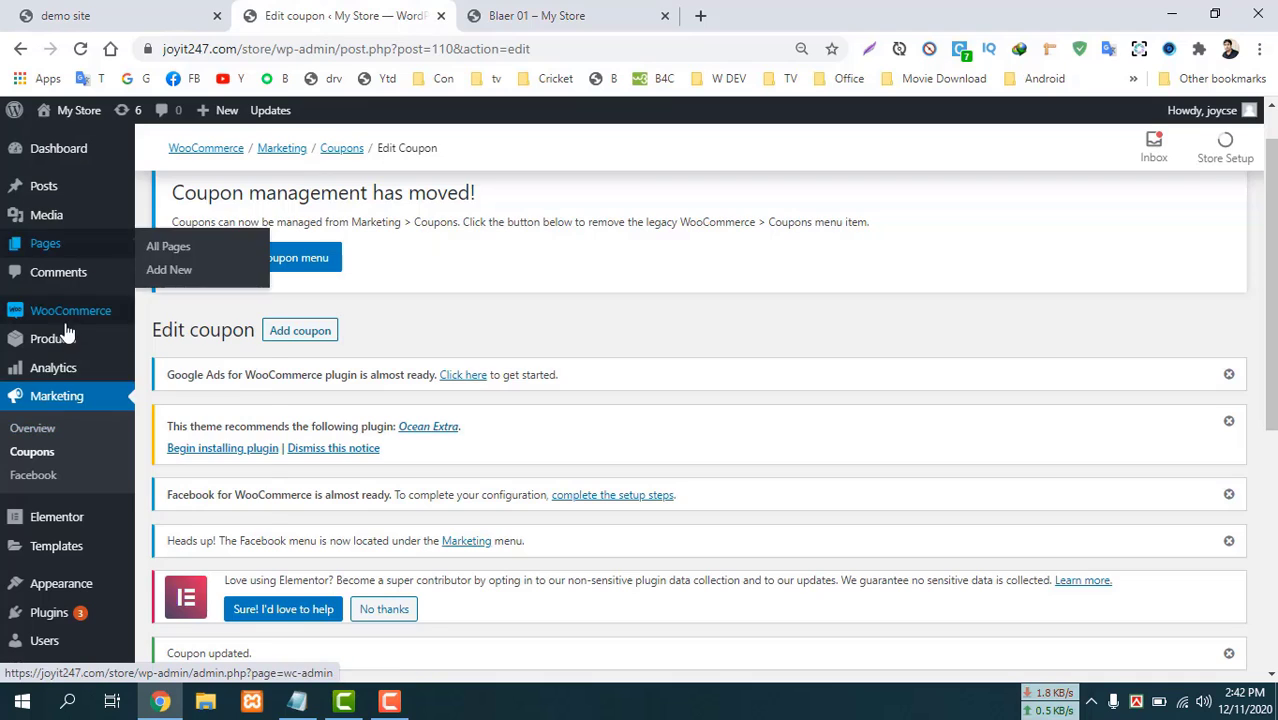
mouse_move(62, 343)
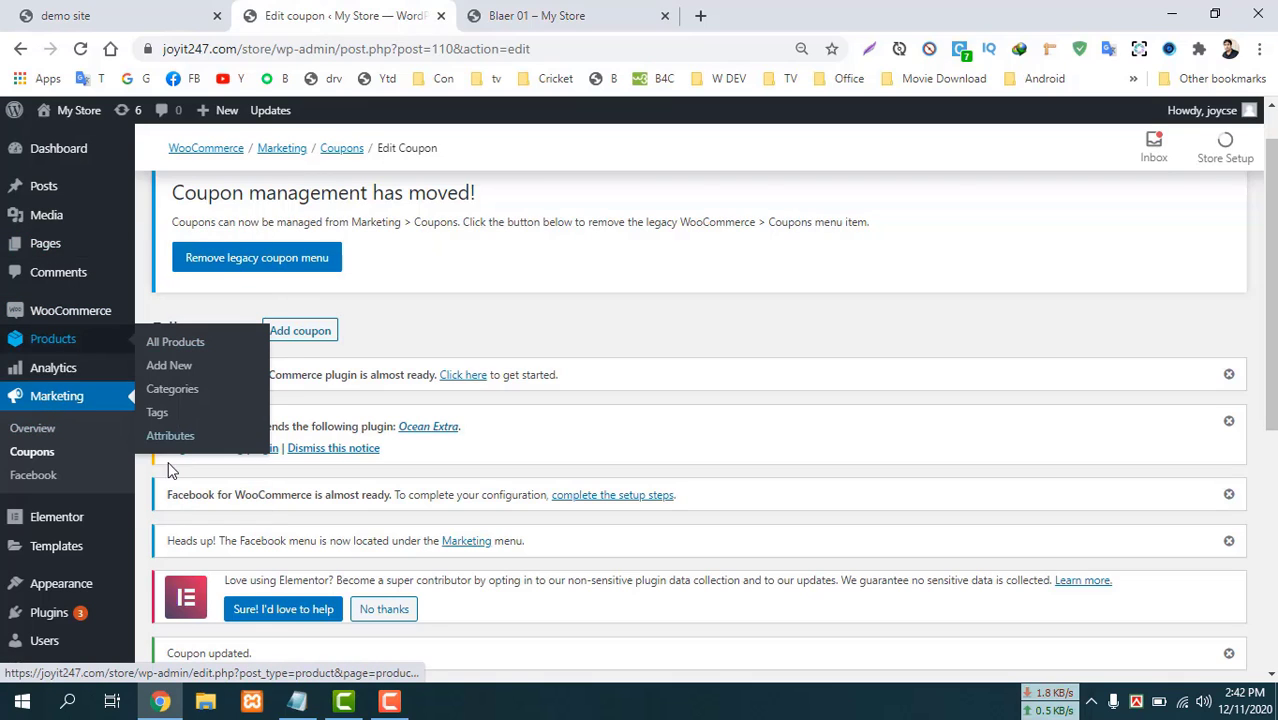
left_click(170, 436)
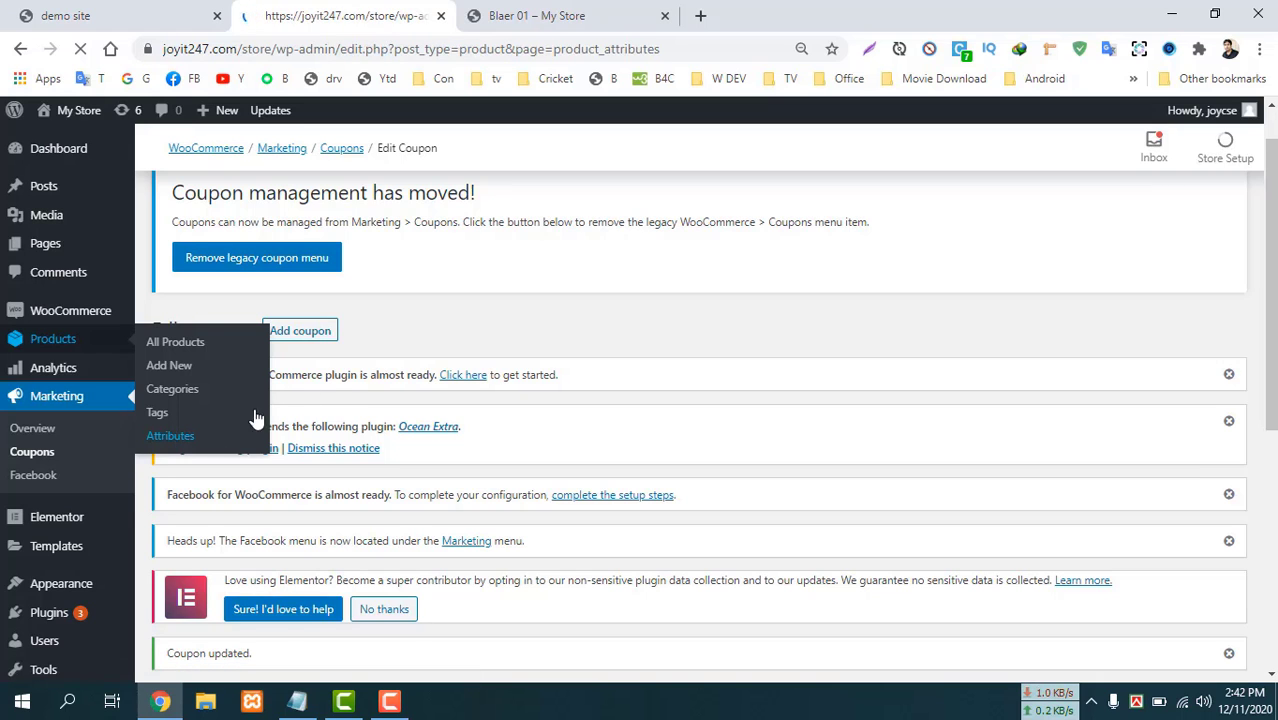
scroll(420, 353, "down", 5)
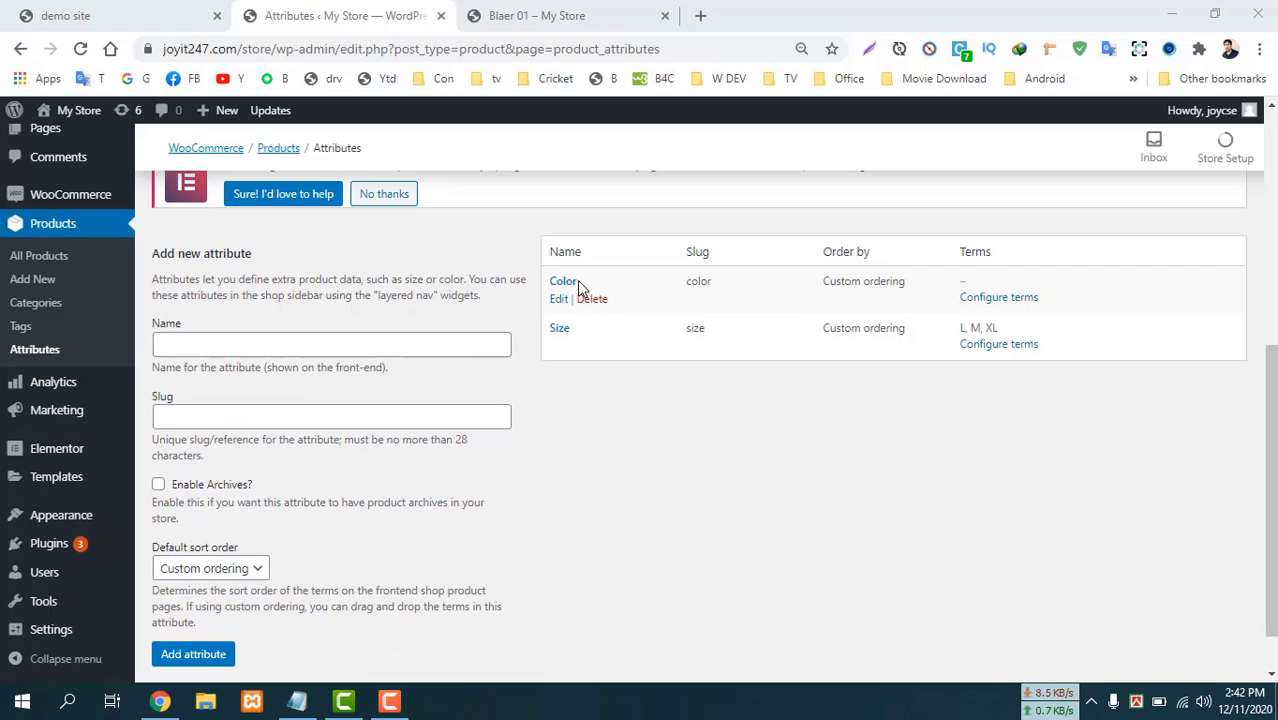
Delete the existing Color and Size product attributes.
left_click(591, 299)
left_click(728, 160)
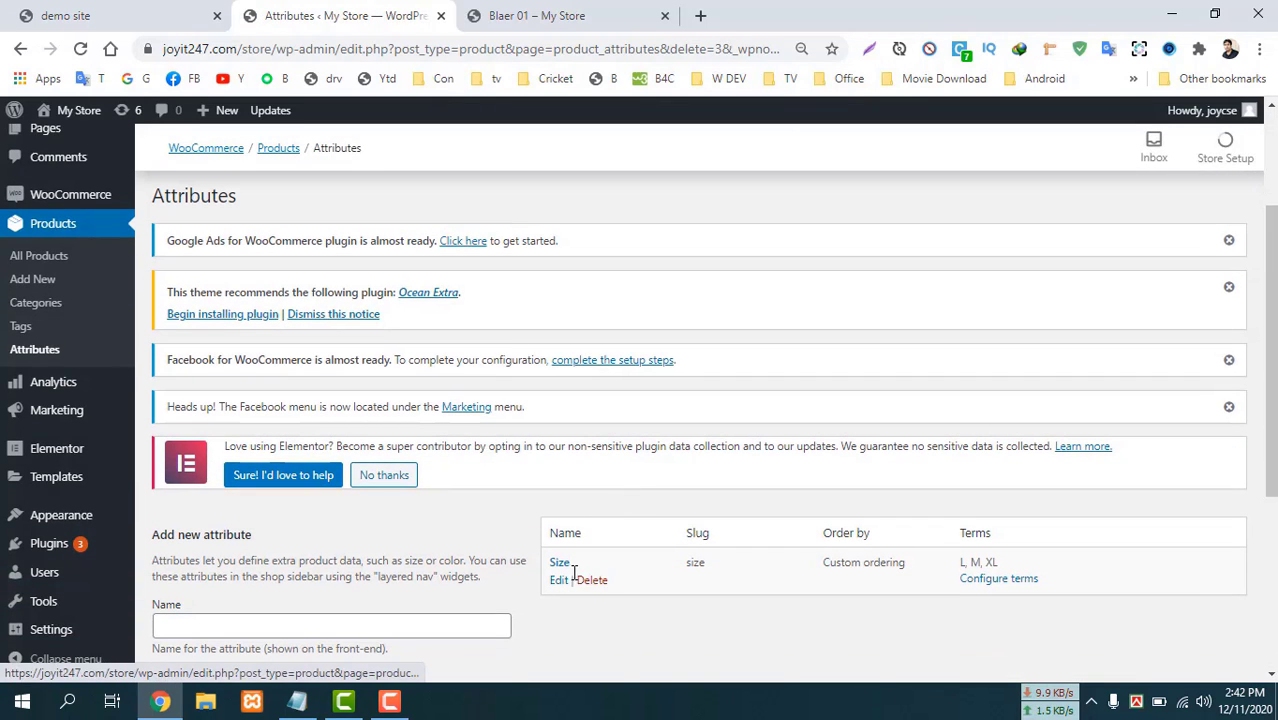
left_click(592, 580)
left_click(727, 158)
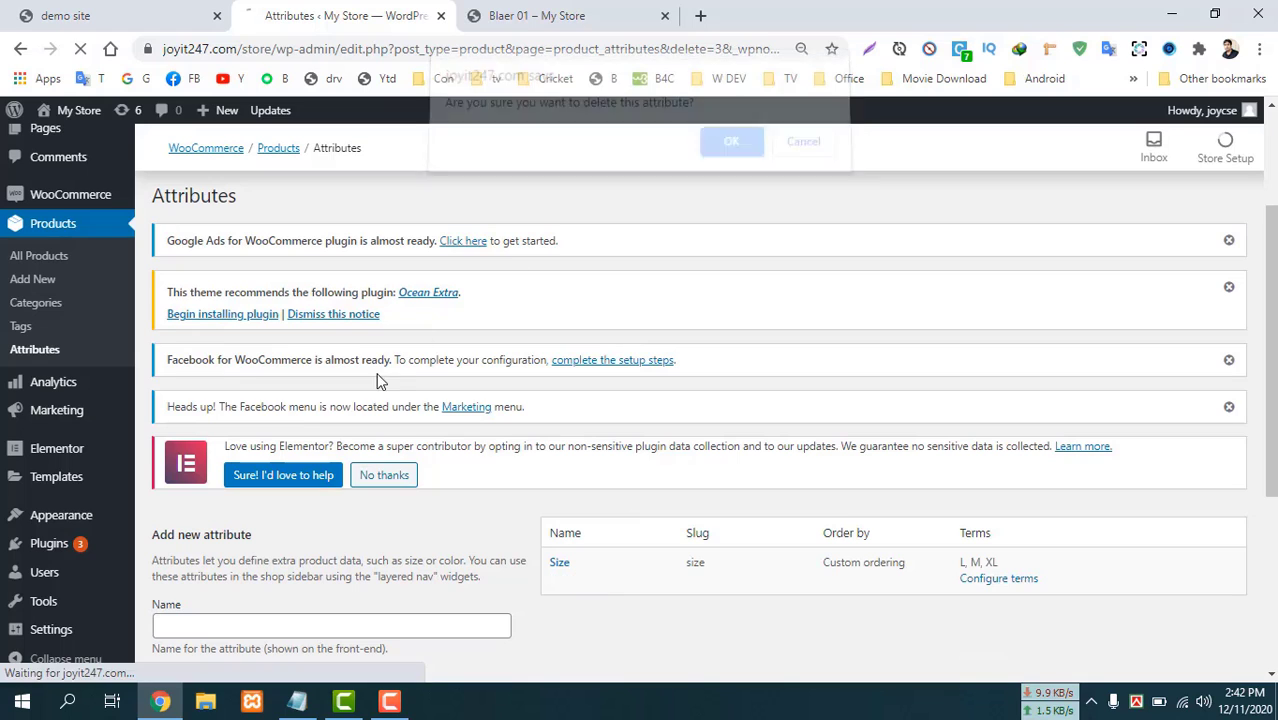
Add a new product attribute named Size with custom ordering.
scroll(428, 345, "down", 3)
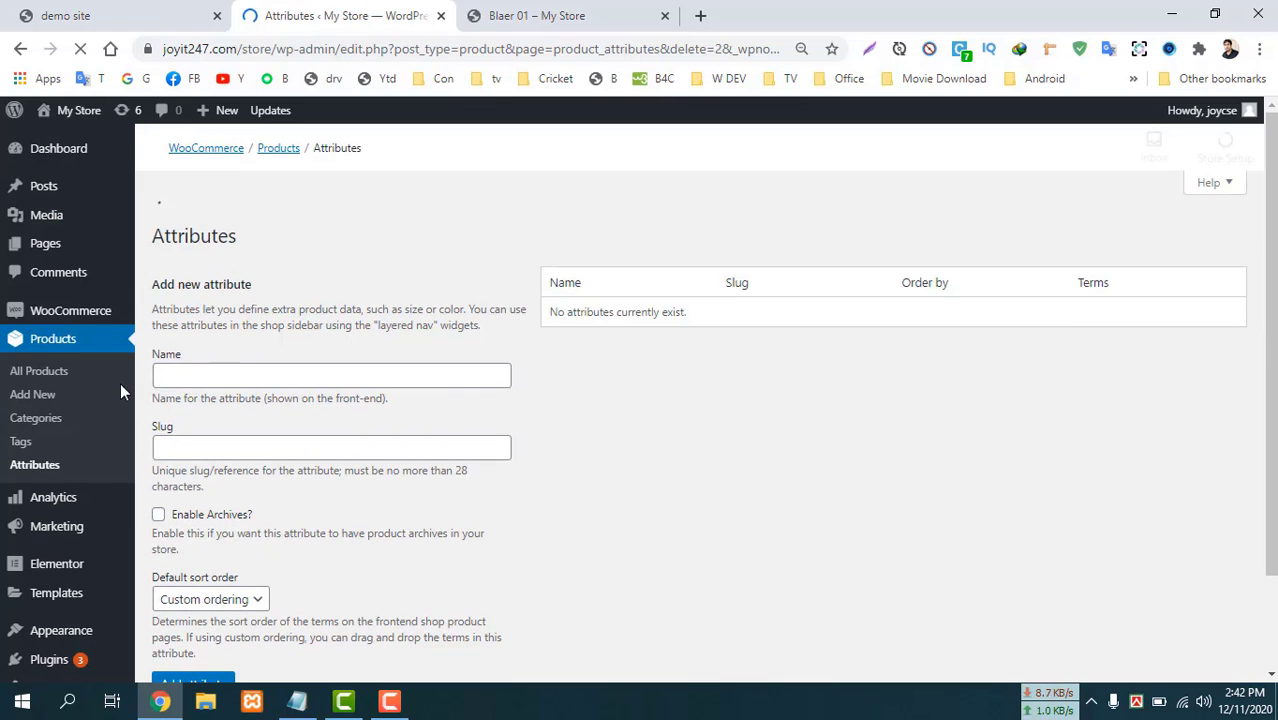
scroll(207, 393, "down", 4)
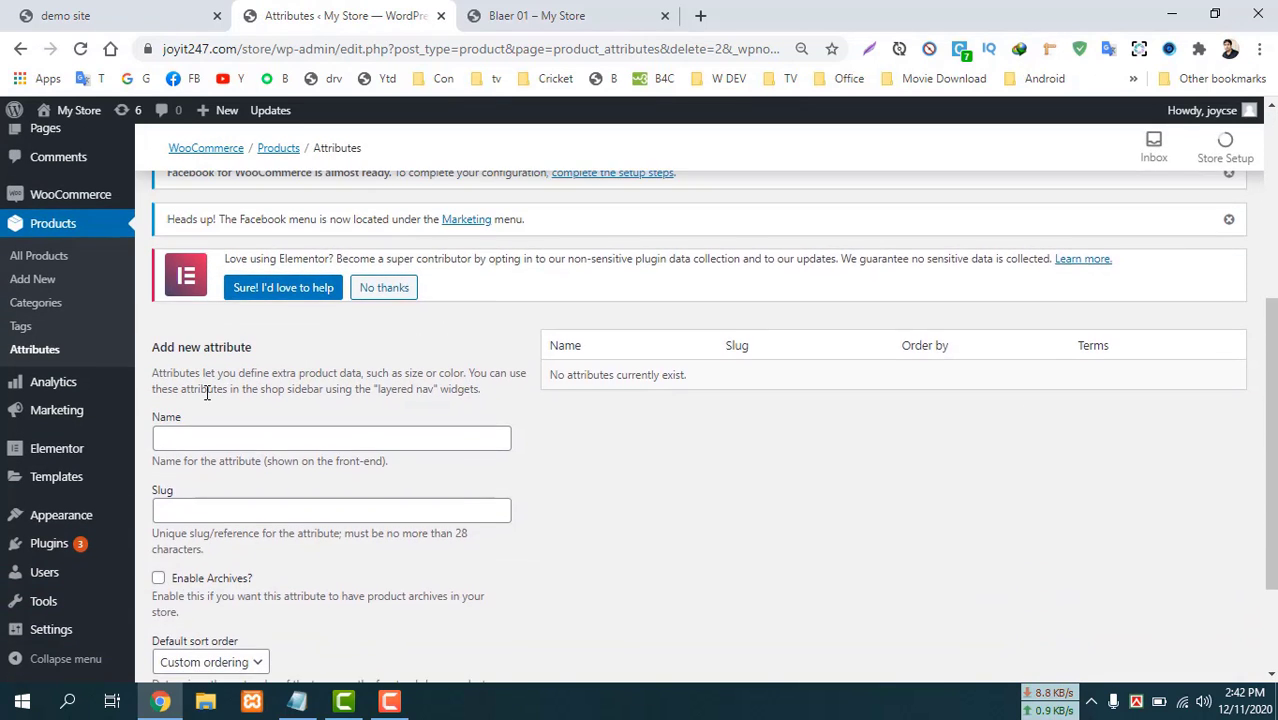
scroll(207, 393, "down", 1)
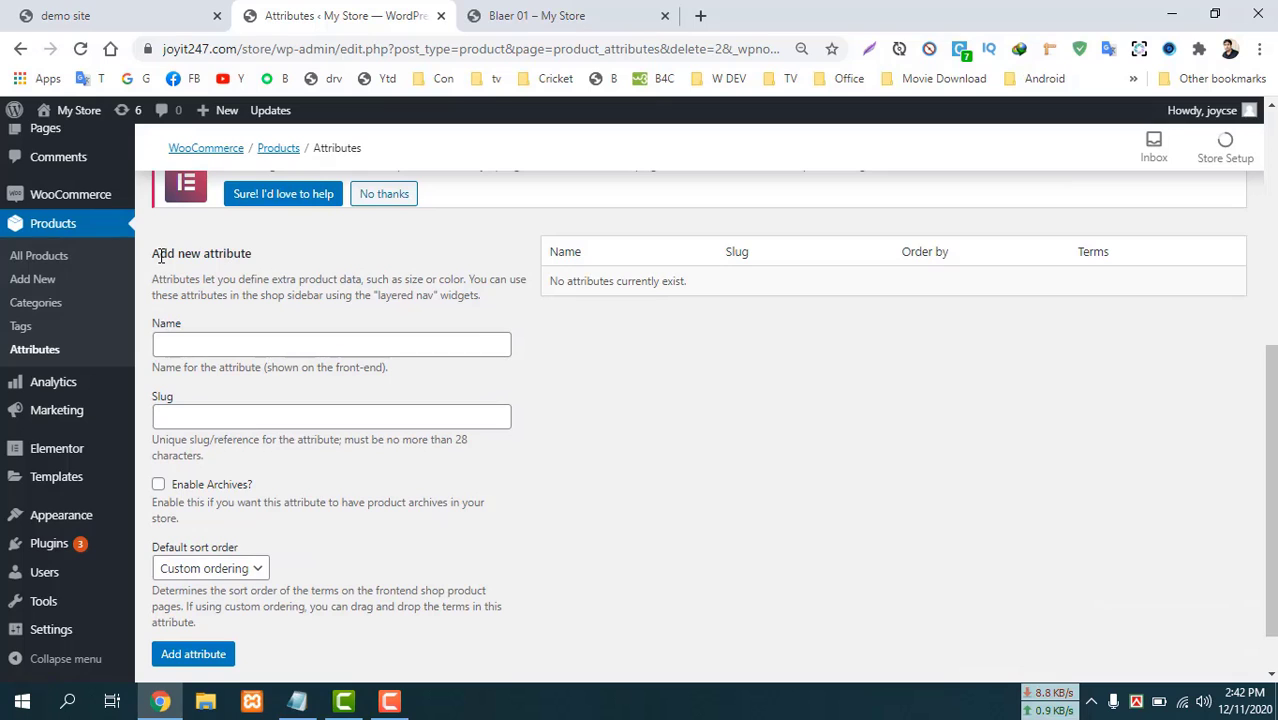
left_click(183, 344)
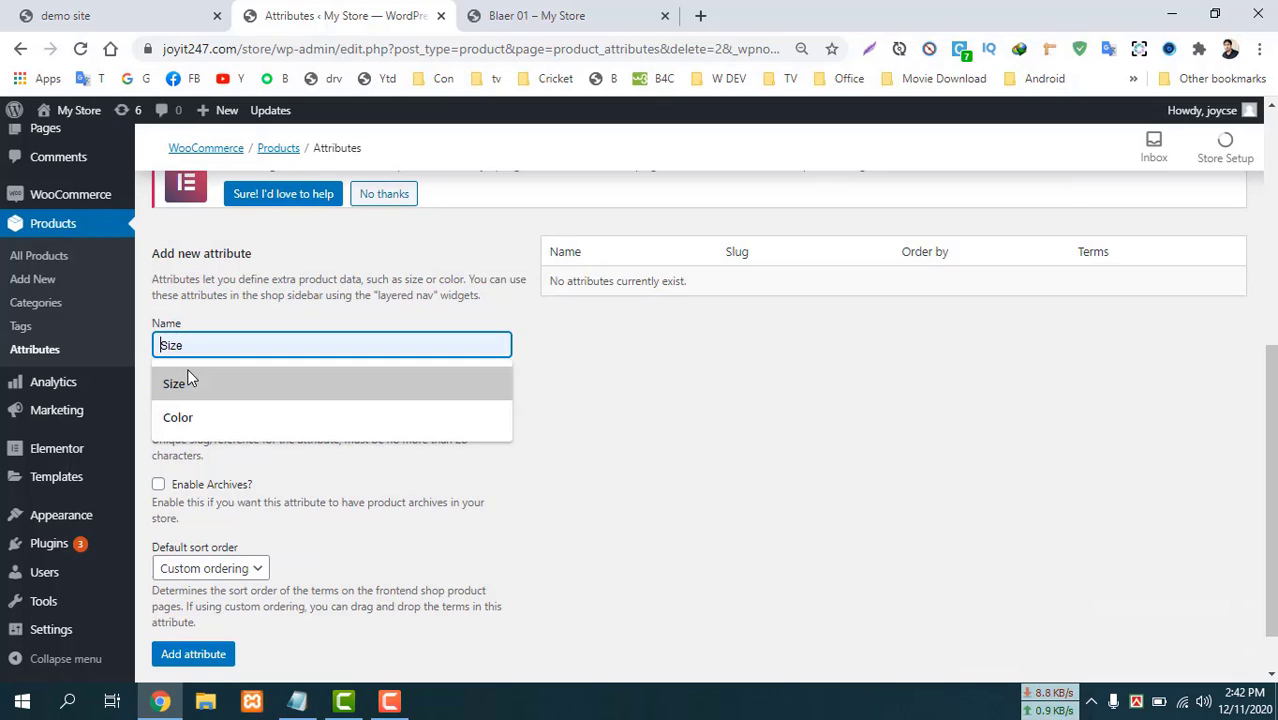
left_click(185, 392)
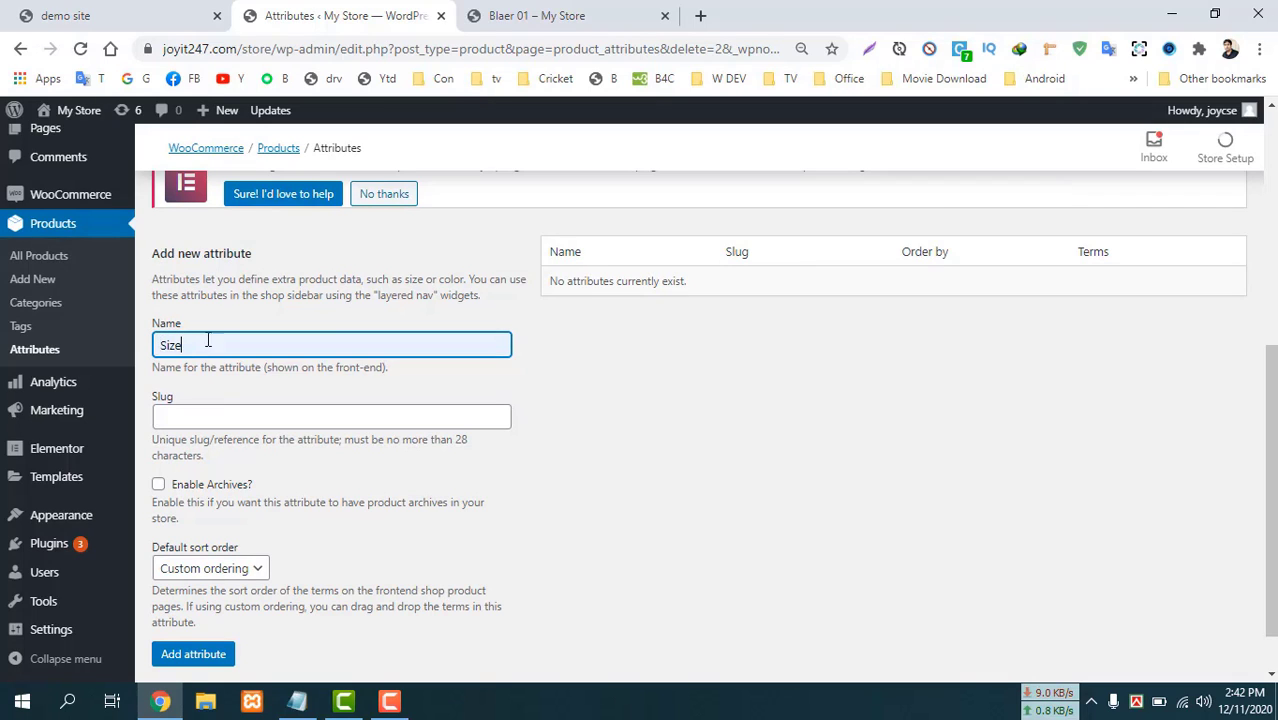
left_click(190, 655)
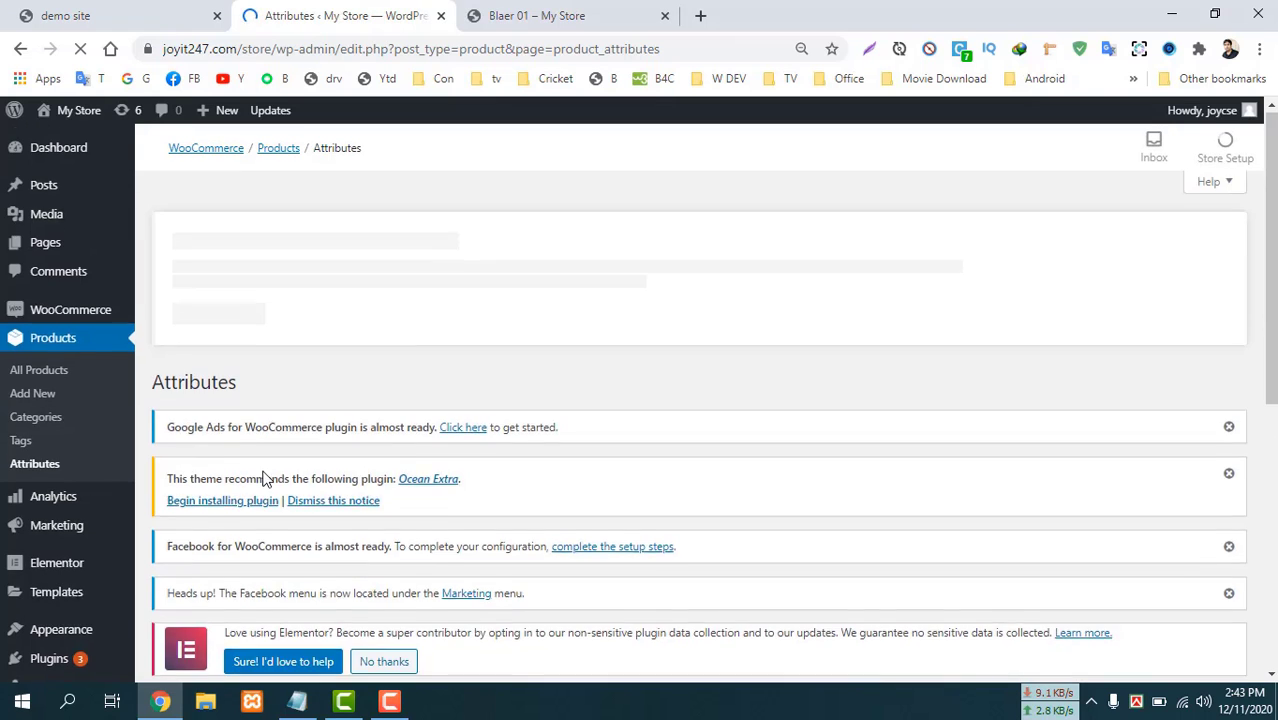
Add a second product attribute named Color with custom ordering.
scroll(198, 482, "down", 1)
left_click(191, 535)
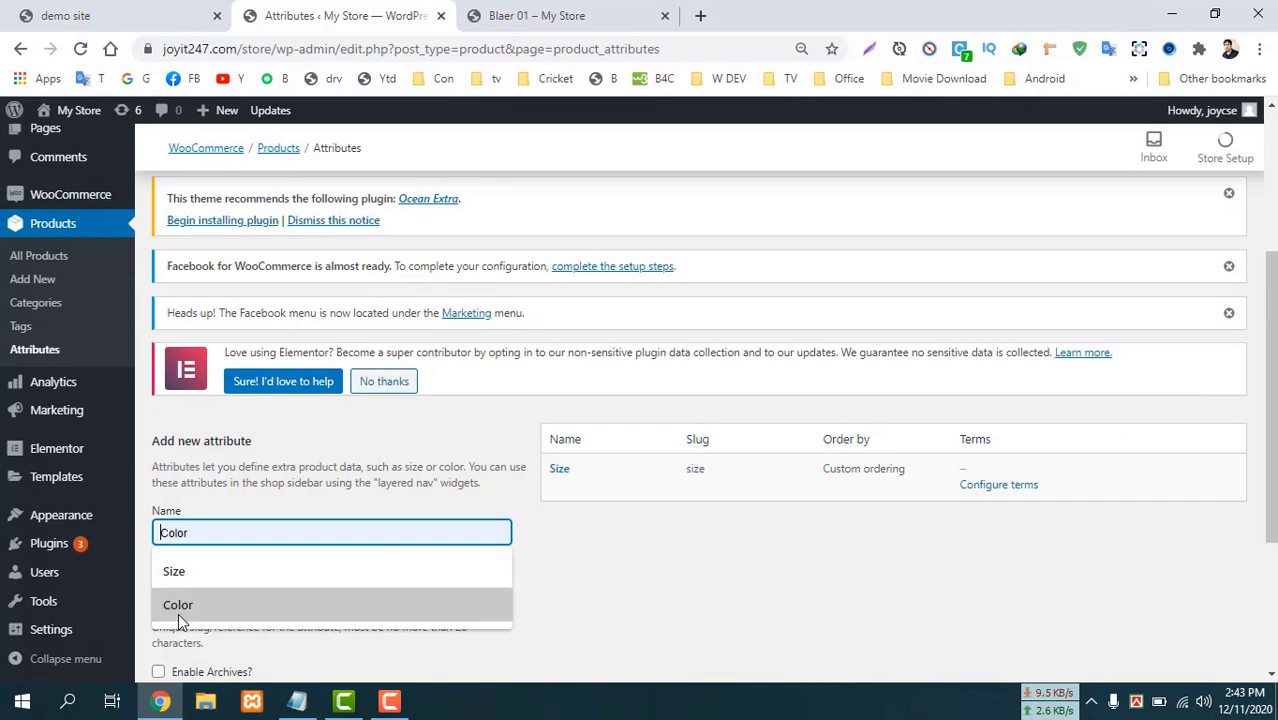
left_click(183, 602)
scroll(431, 486, "down", 1)
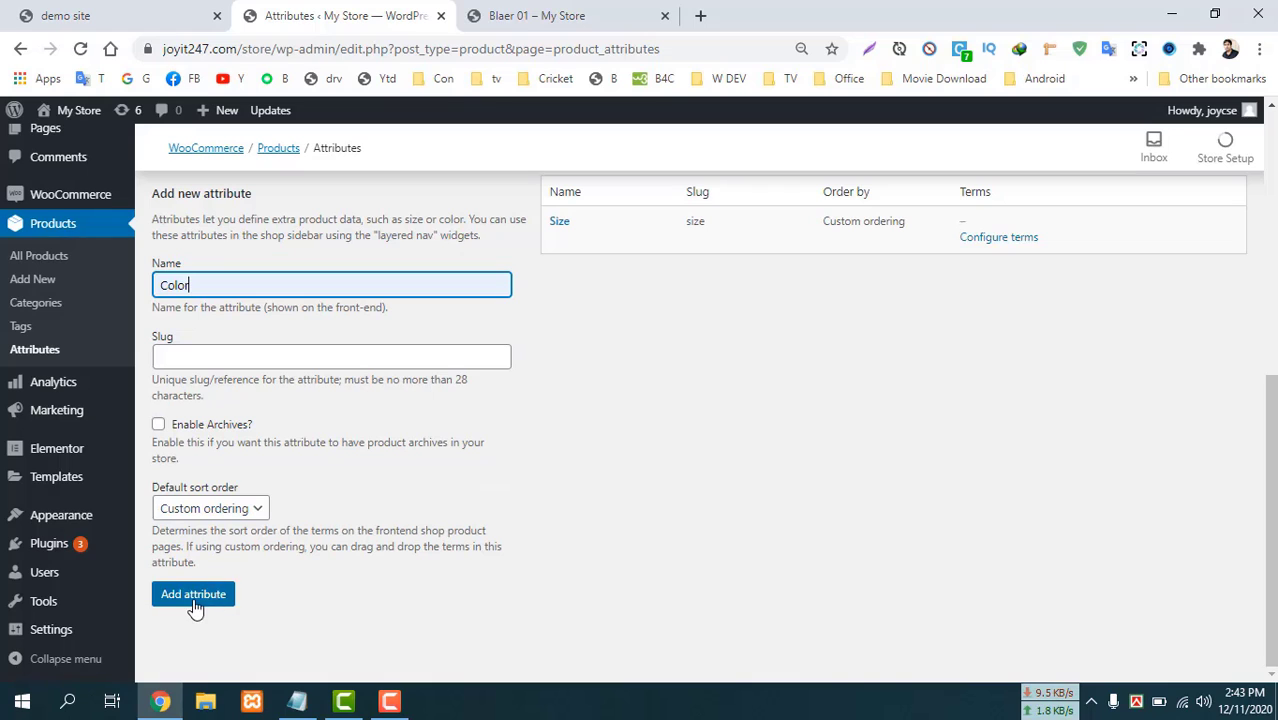
left_click(190, 600)
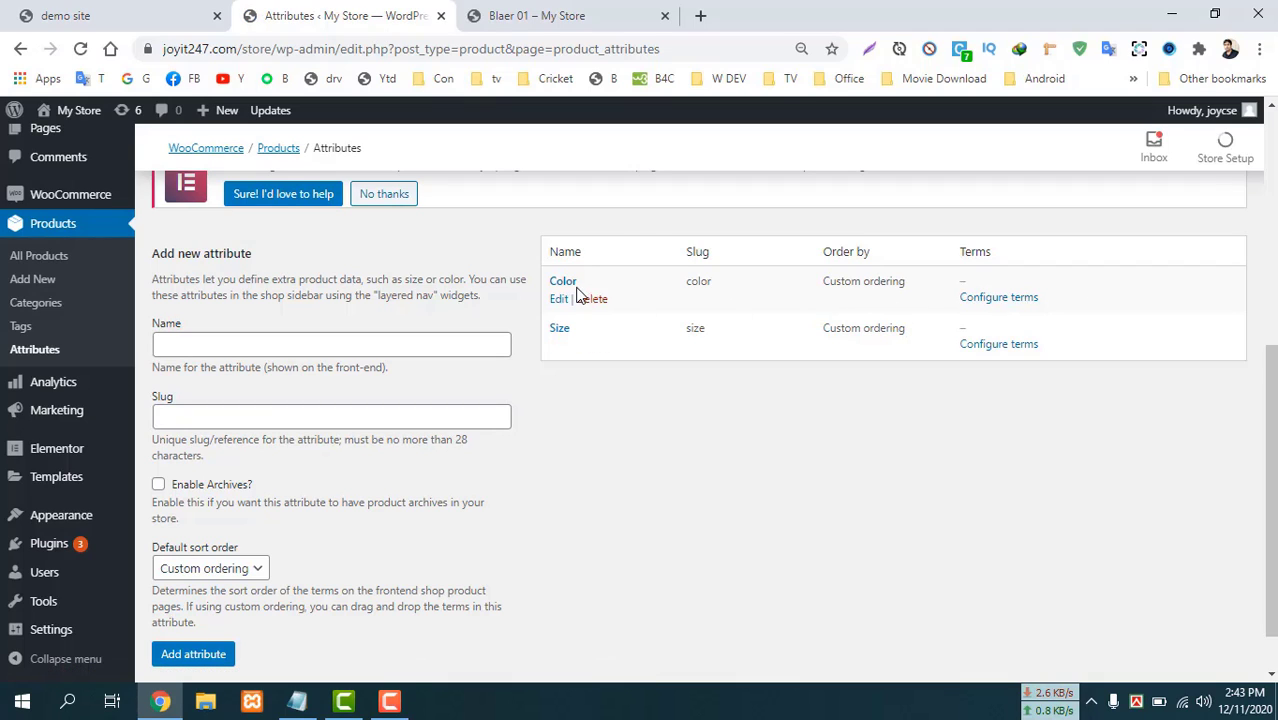
Open the term configuration of the Color attribute and add the term Black.
left_click(997, 309)
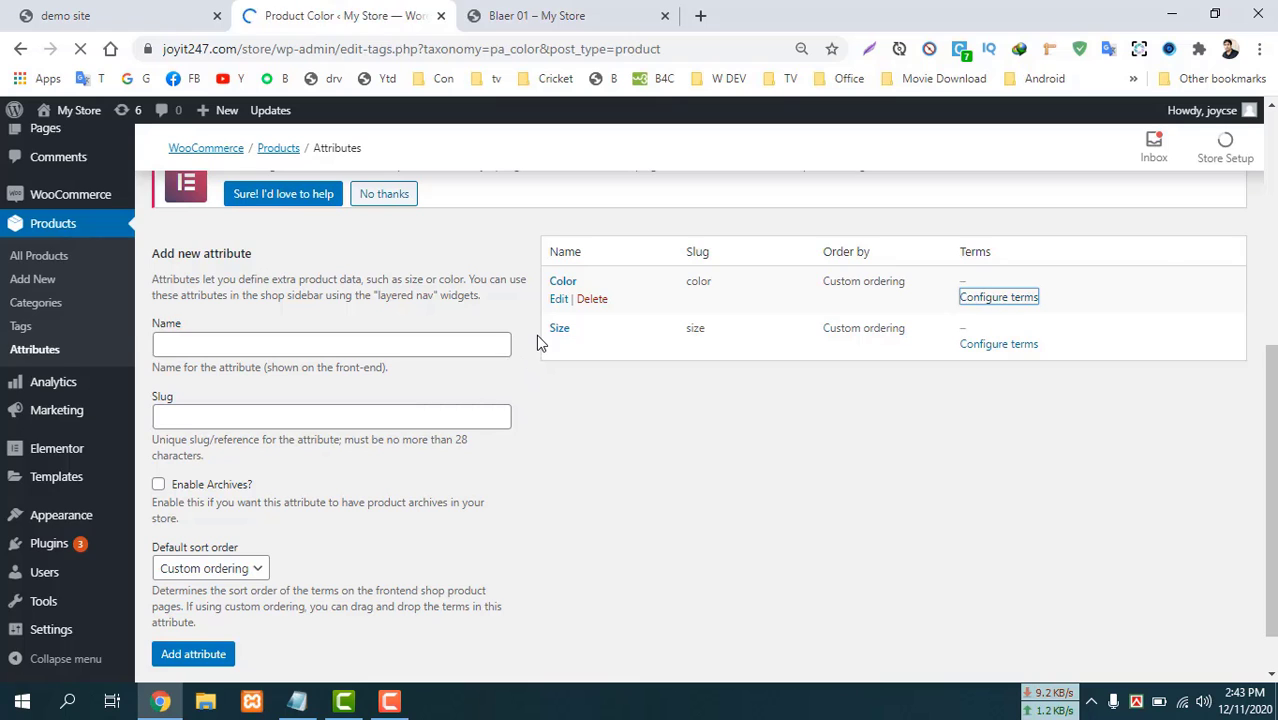
scroll(228, 408, "down", 5)
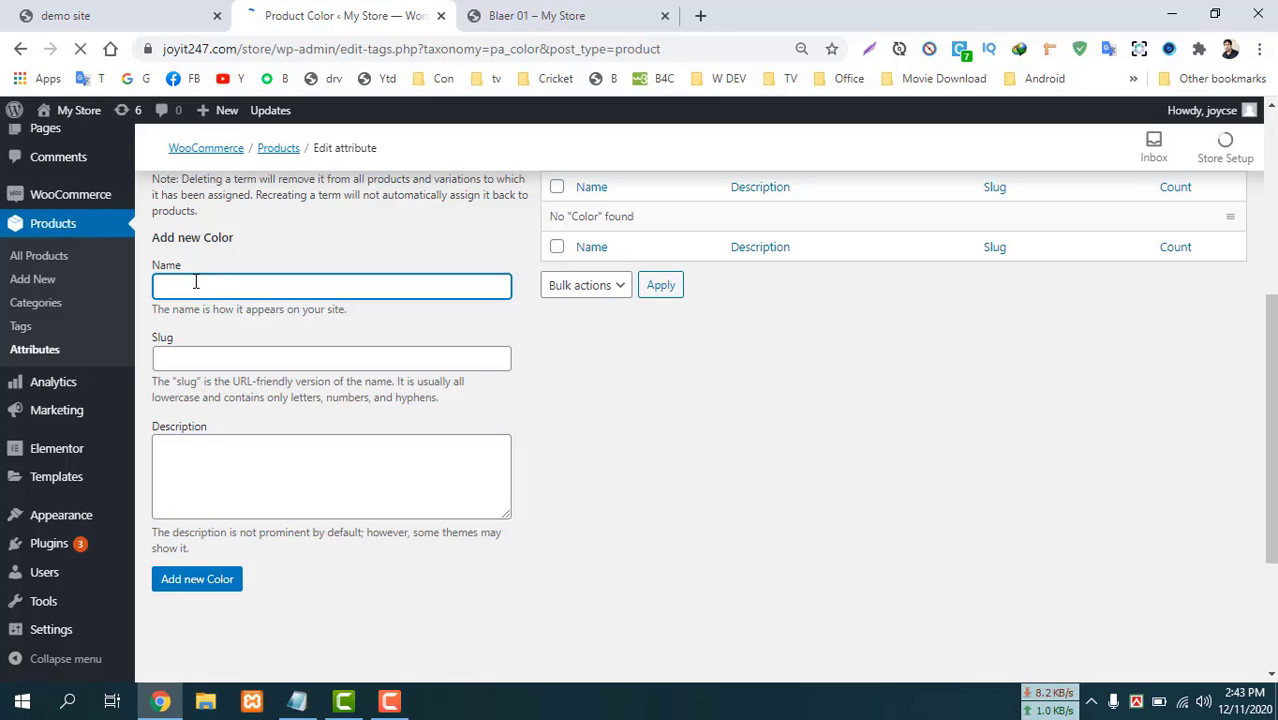
type("Black")
left_click(193, 582)
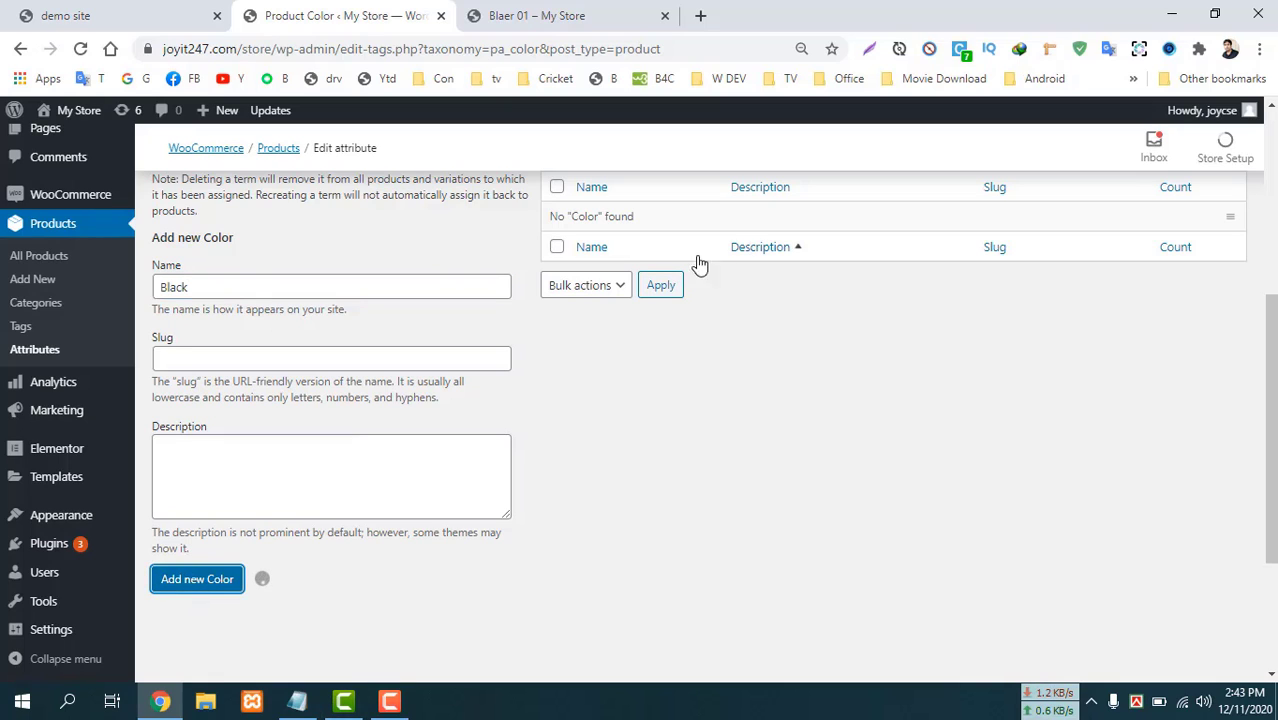
mouse_move(604, 235)
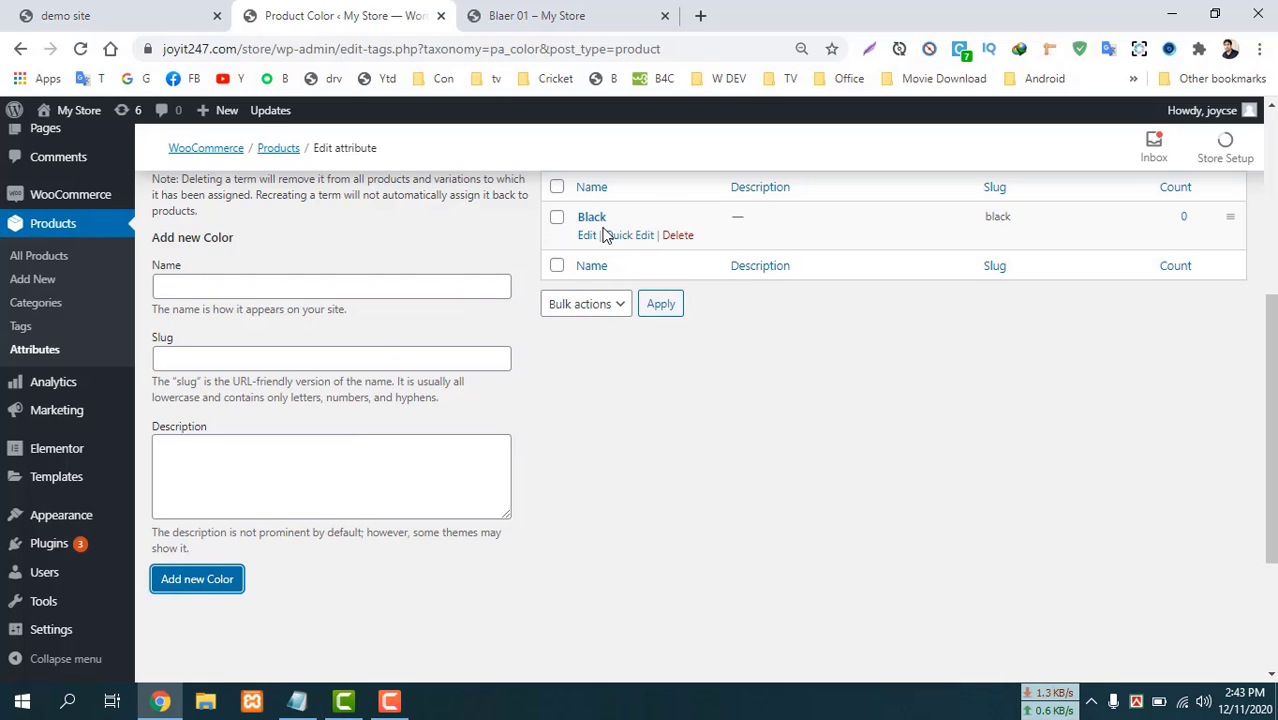
Add Blue and Red as further terms of the Color attribute.
left_click(197, 288)
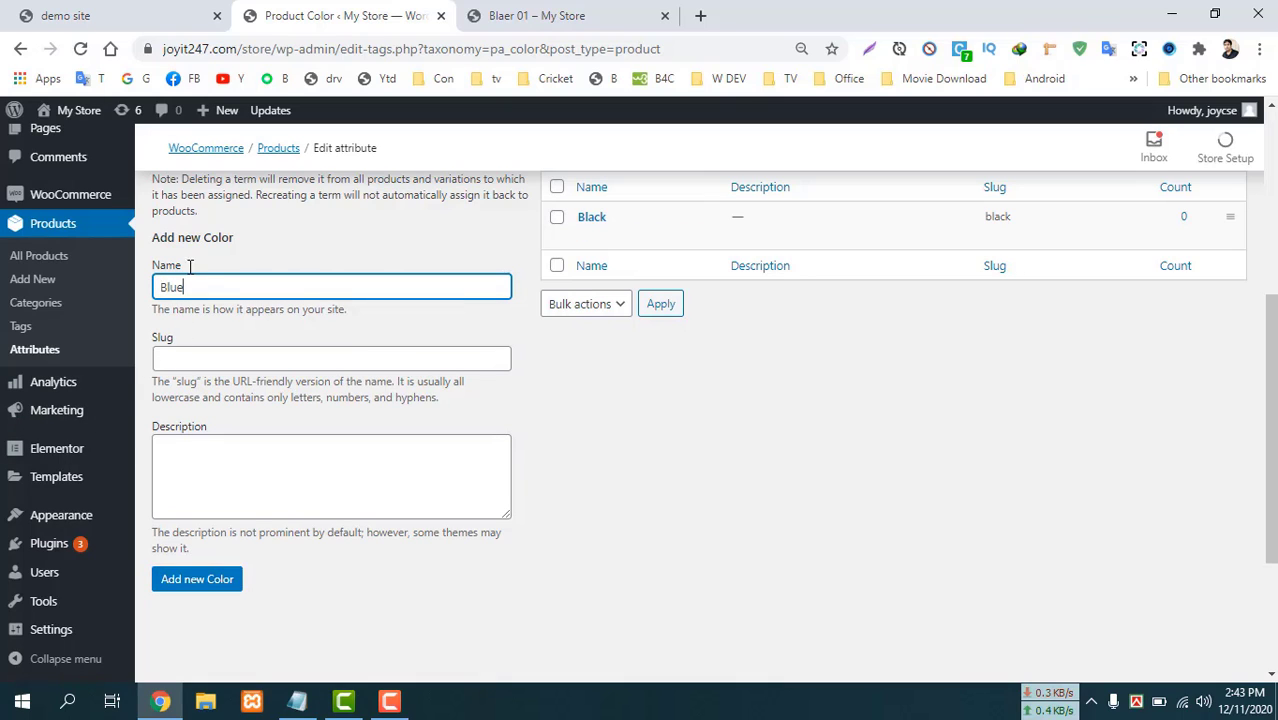
left_click(208, 586)
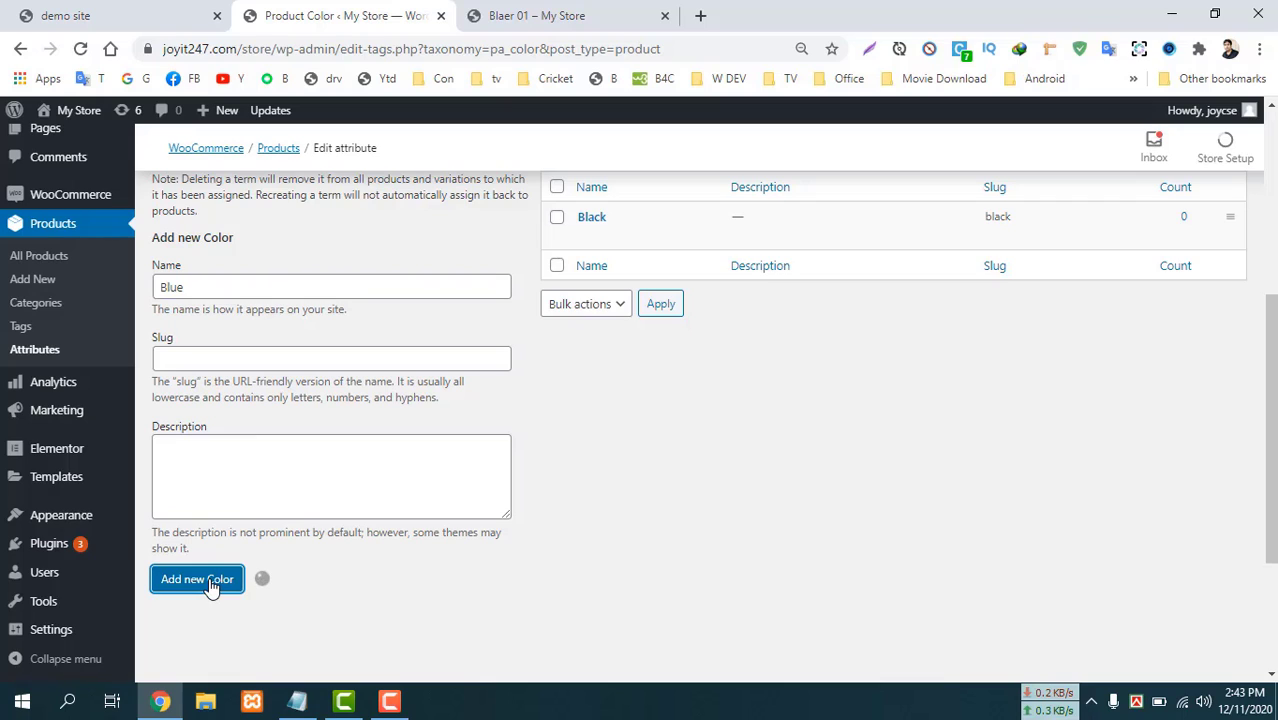
left_click(190, 286)
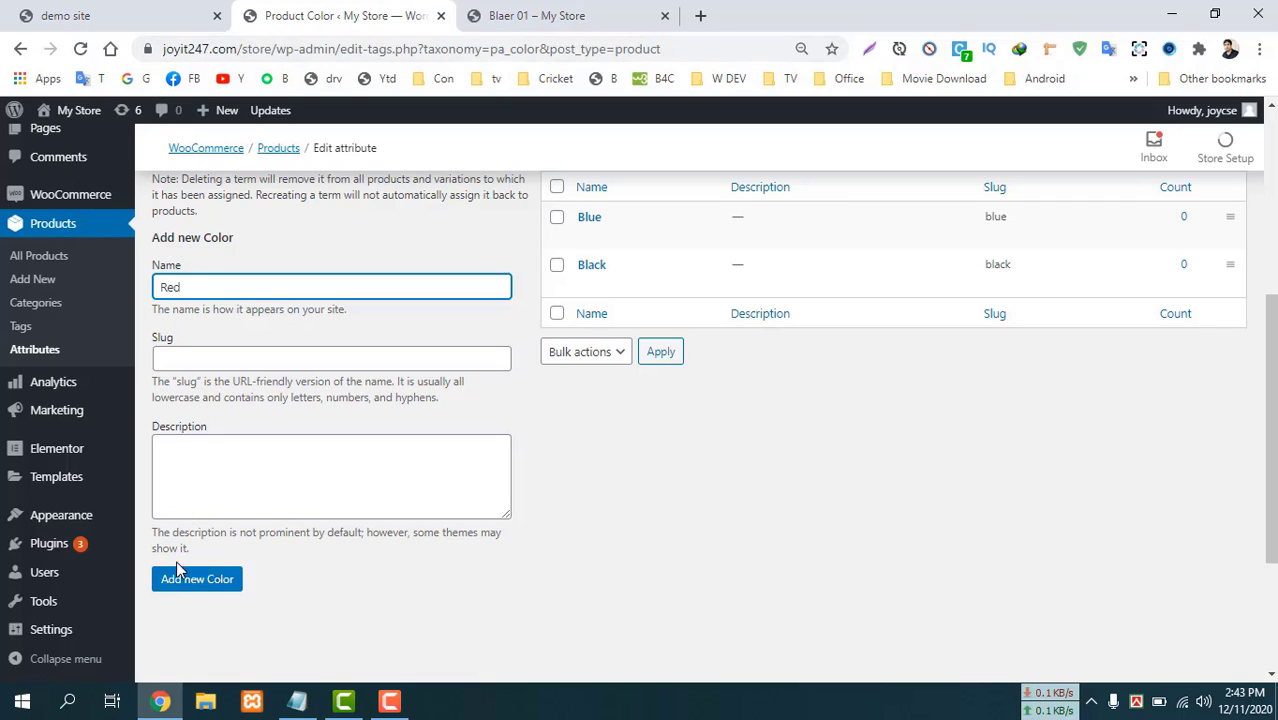
left_click(200, 592)
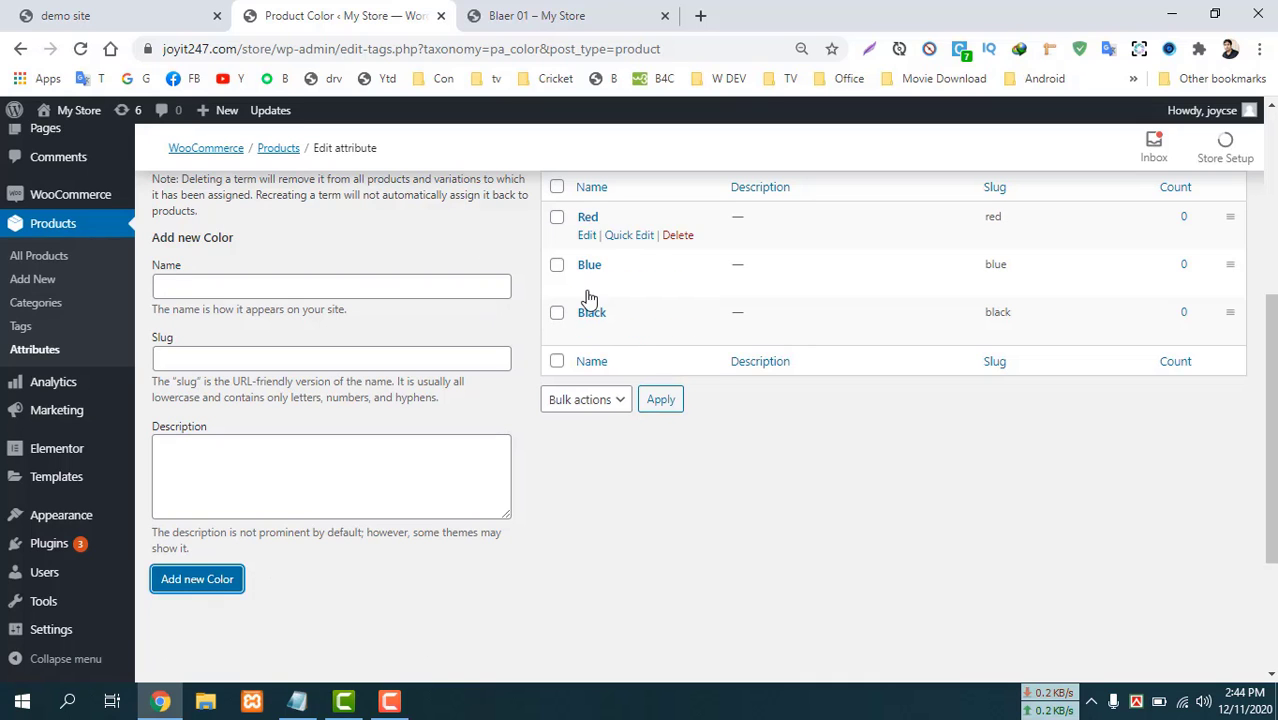
Return to the product attributes list and open the term configuration of the Size attribute.
scroll(485, 422, "up", 2)
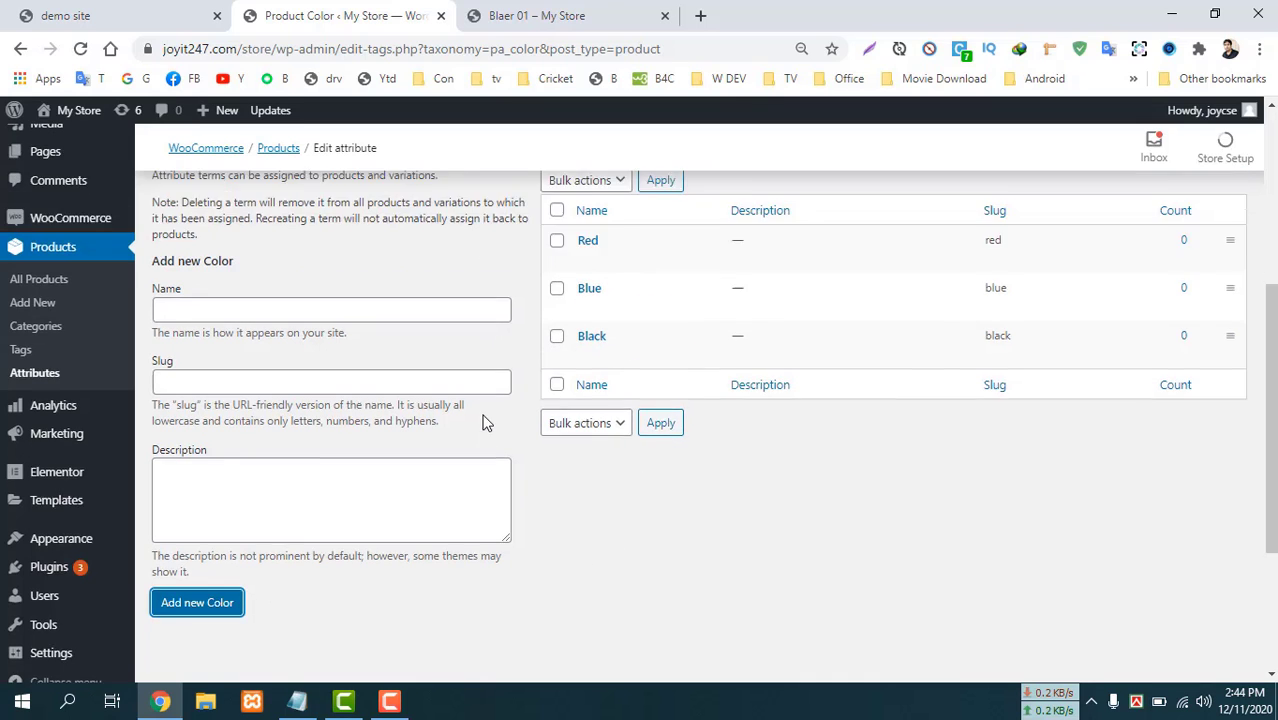
scroll(317, 434, "down", 2)
scroll(600, 450, "up", 4)
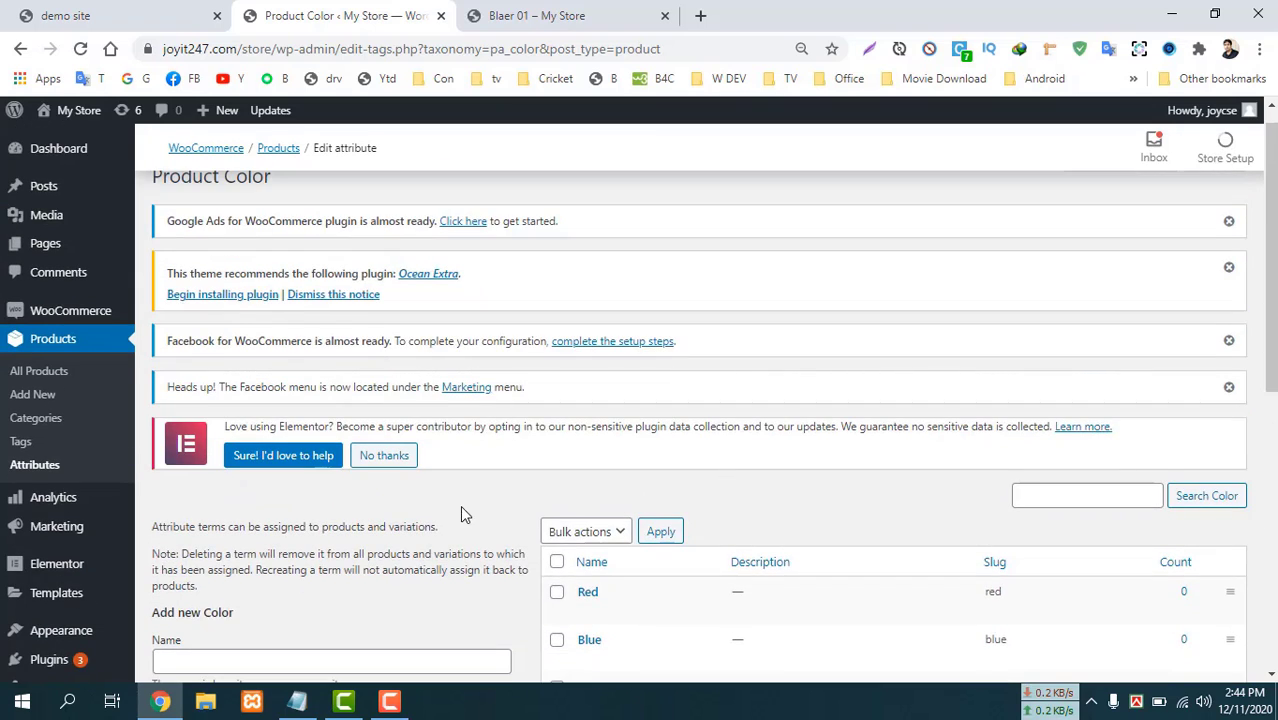
scroll(462, 513, "down", 3)
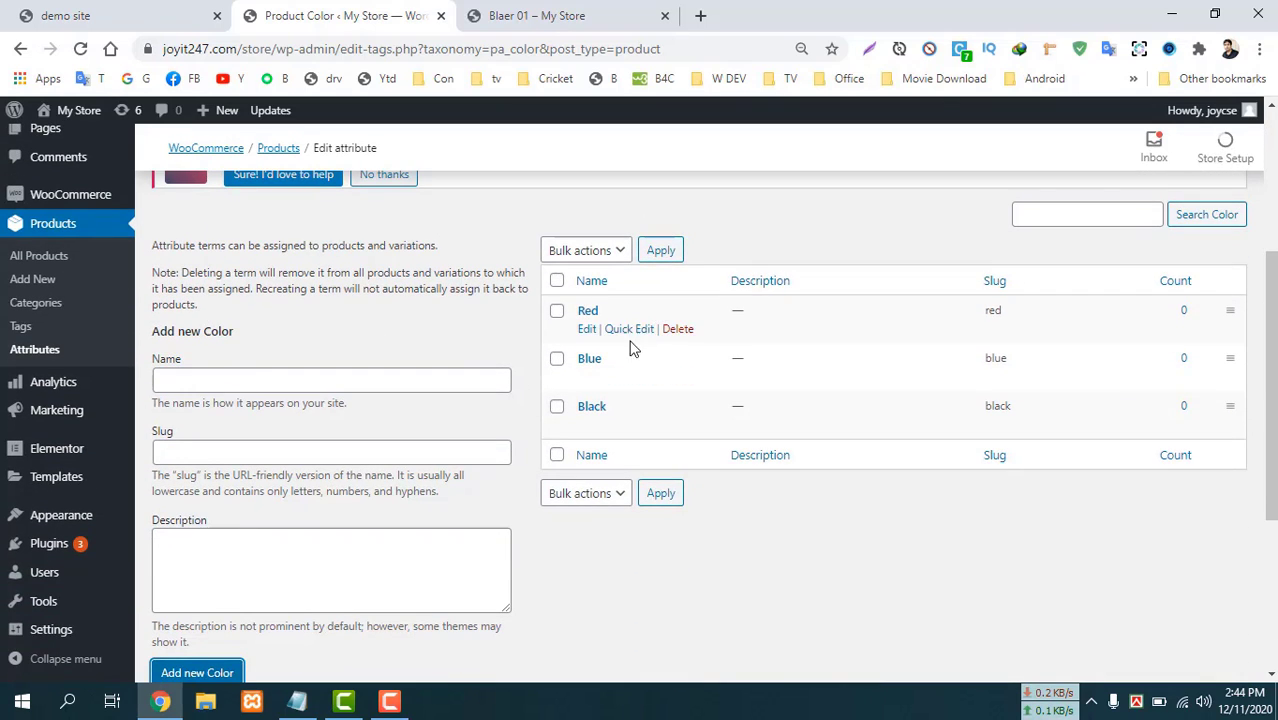
scroll(243, 379, "up", 3)
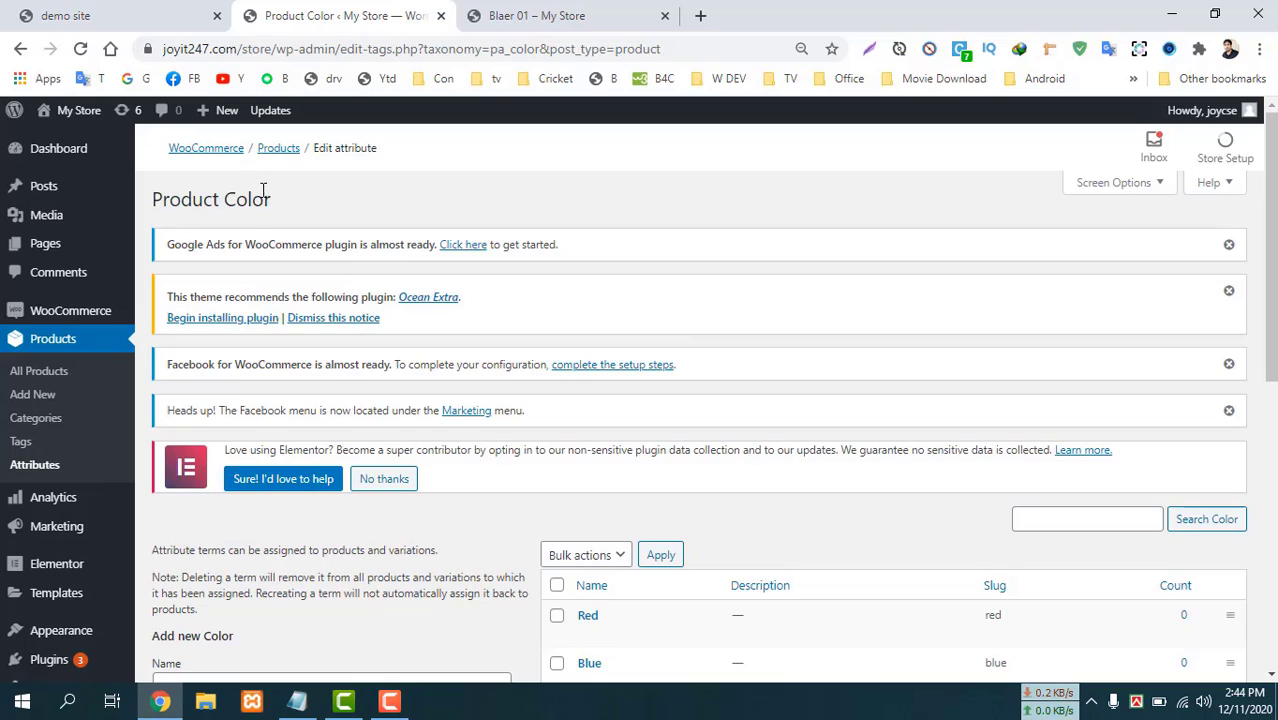
left_click(20, 468)
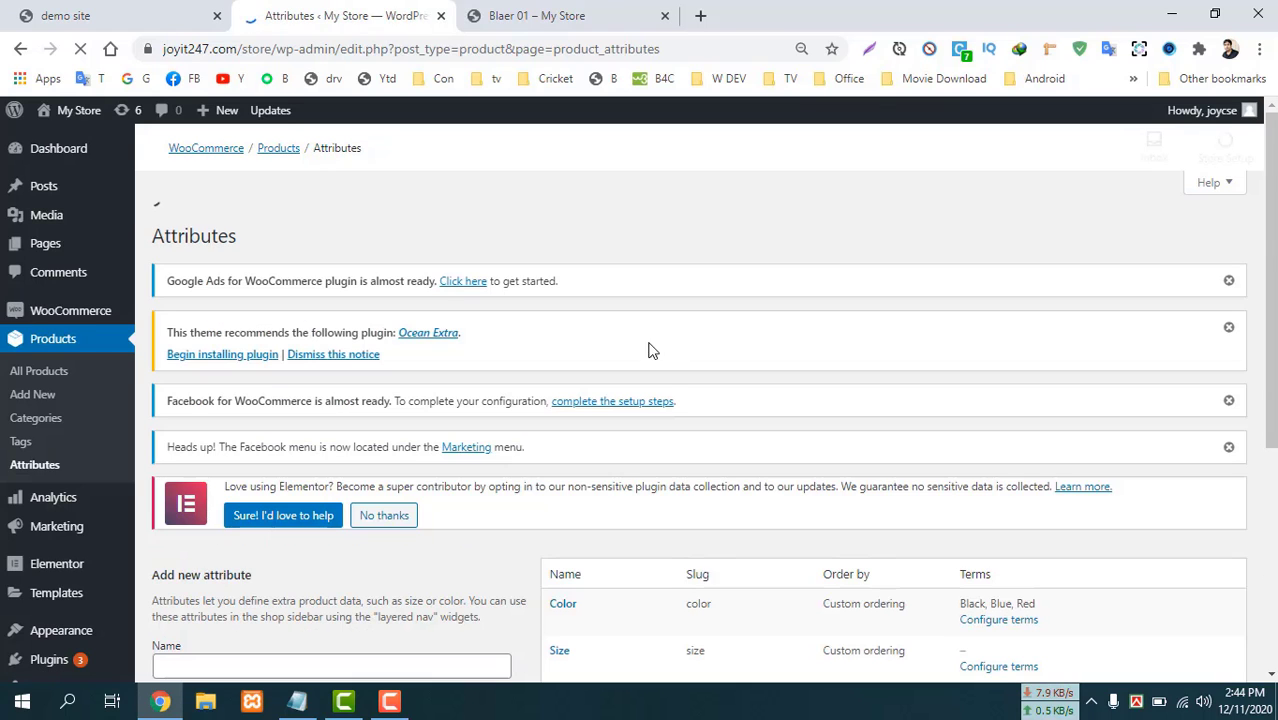
scroll(819, 471, "down", 1)
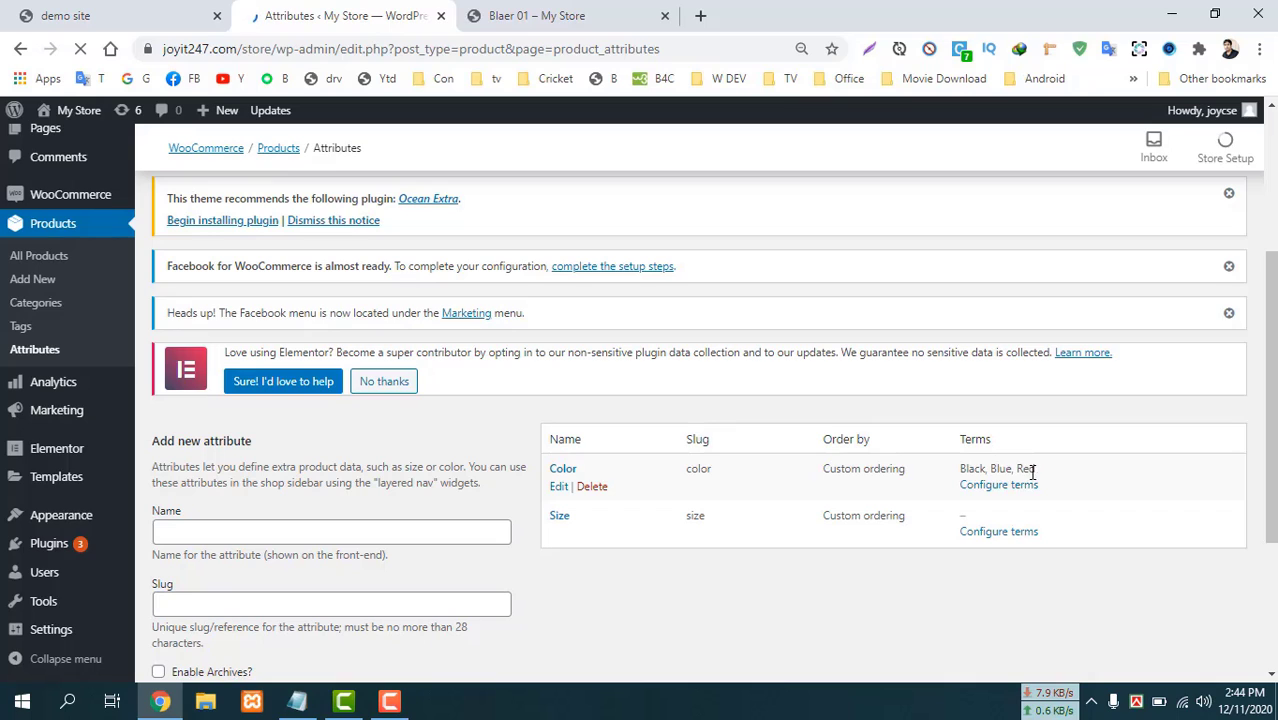
left_click(1003, 533)
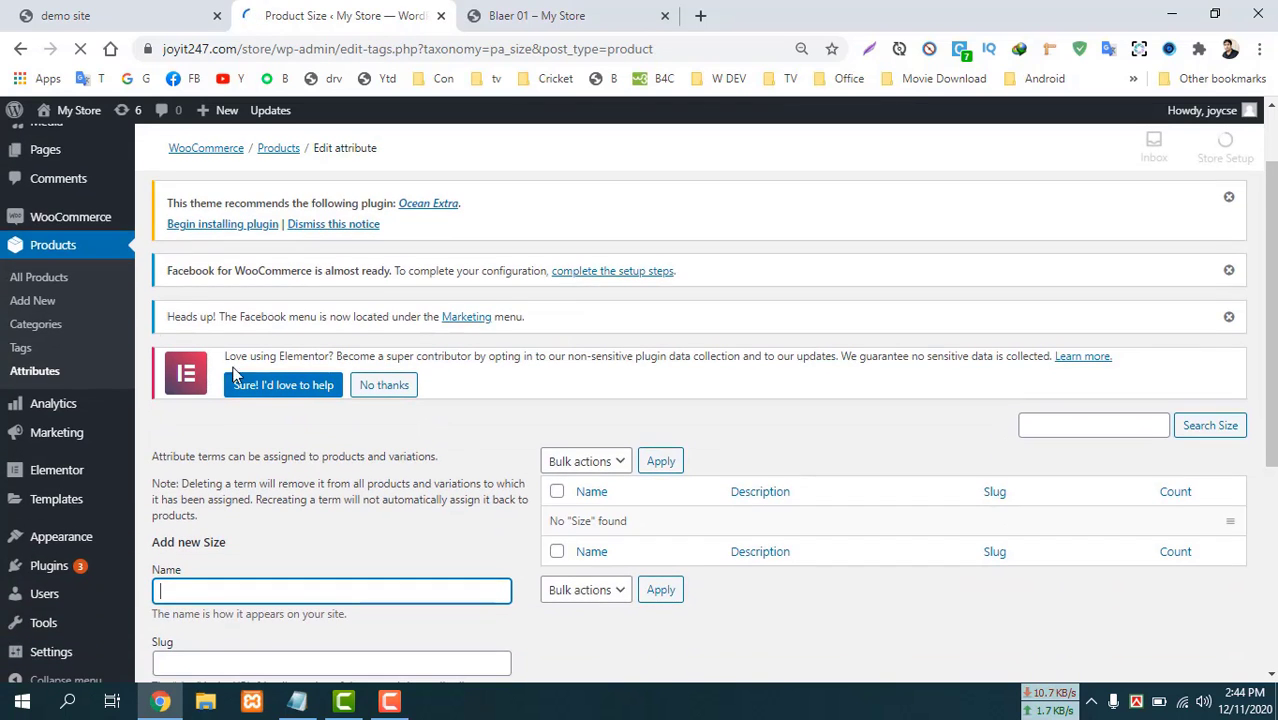
Add the term M to the Size attribute.
scroll(185, 475, "down", 1)
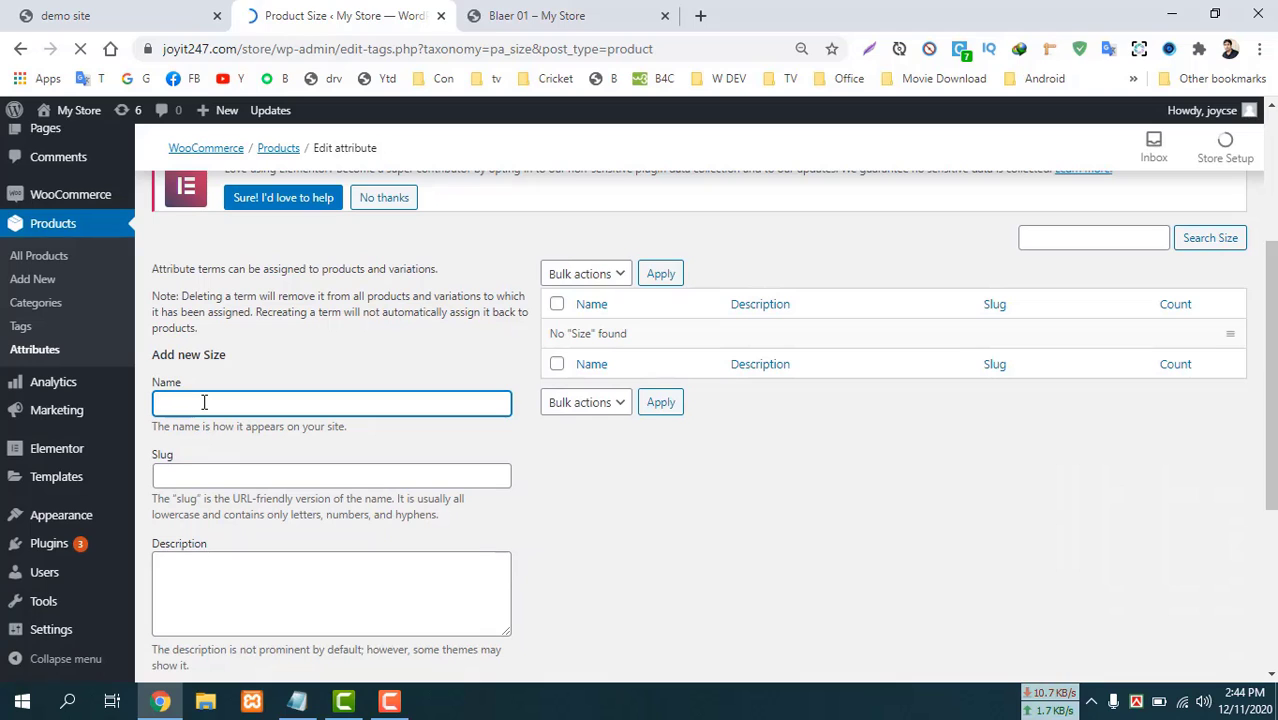
scroll(285, 458, "down", 3)
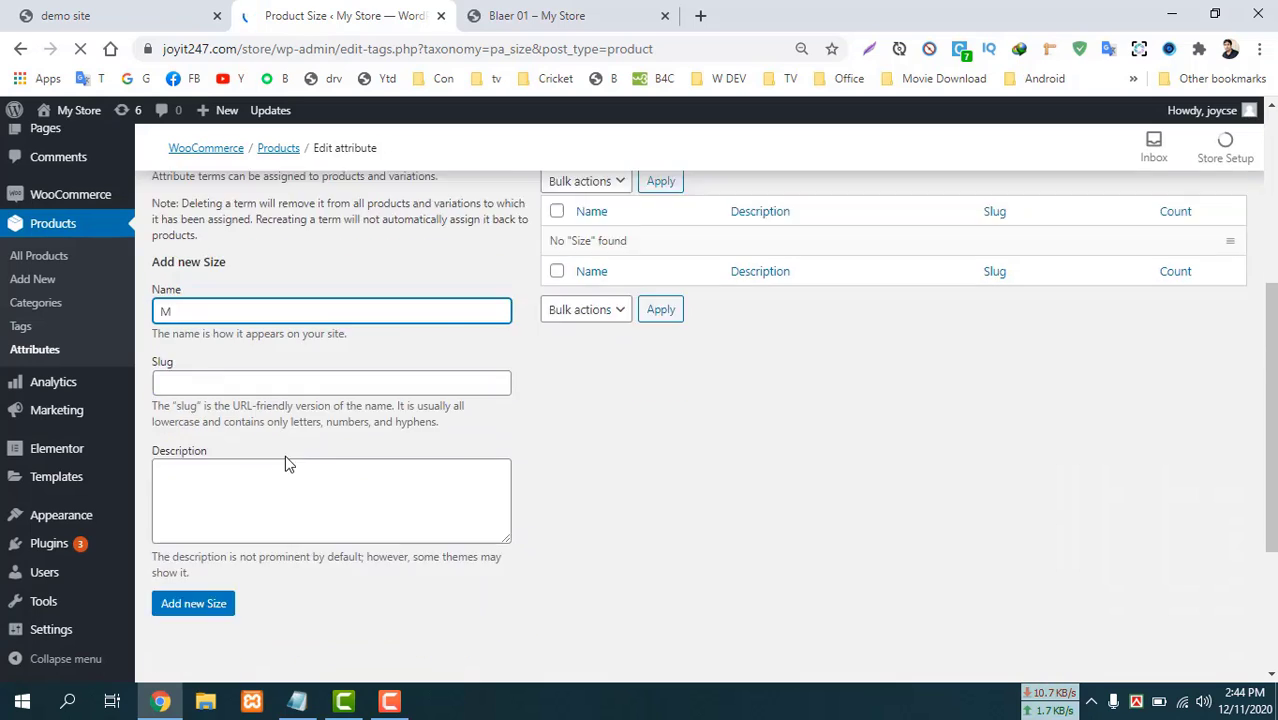
left_click(184, 415)
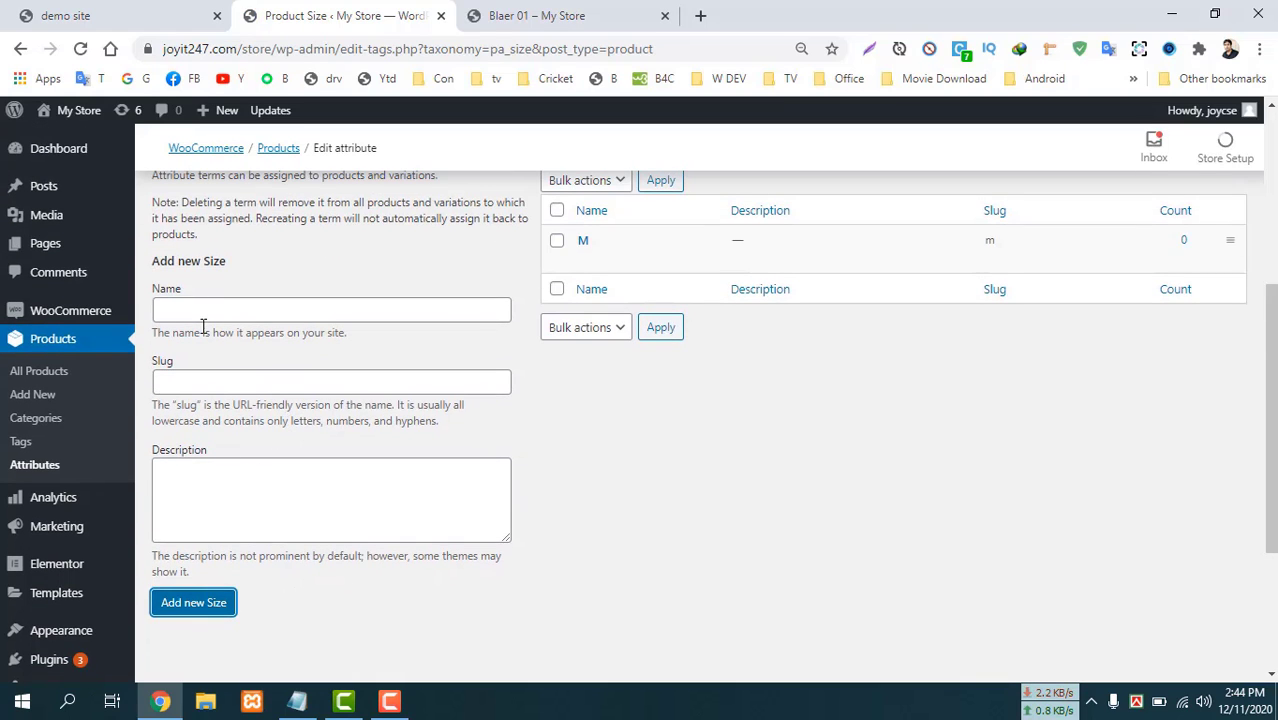
Add L and XL as further terms of the Size attribute.
left_click(202, 310)
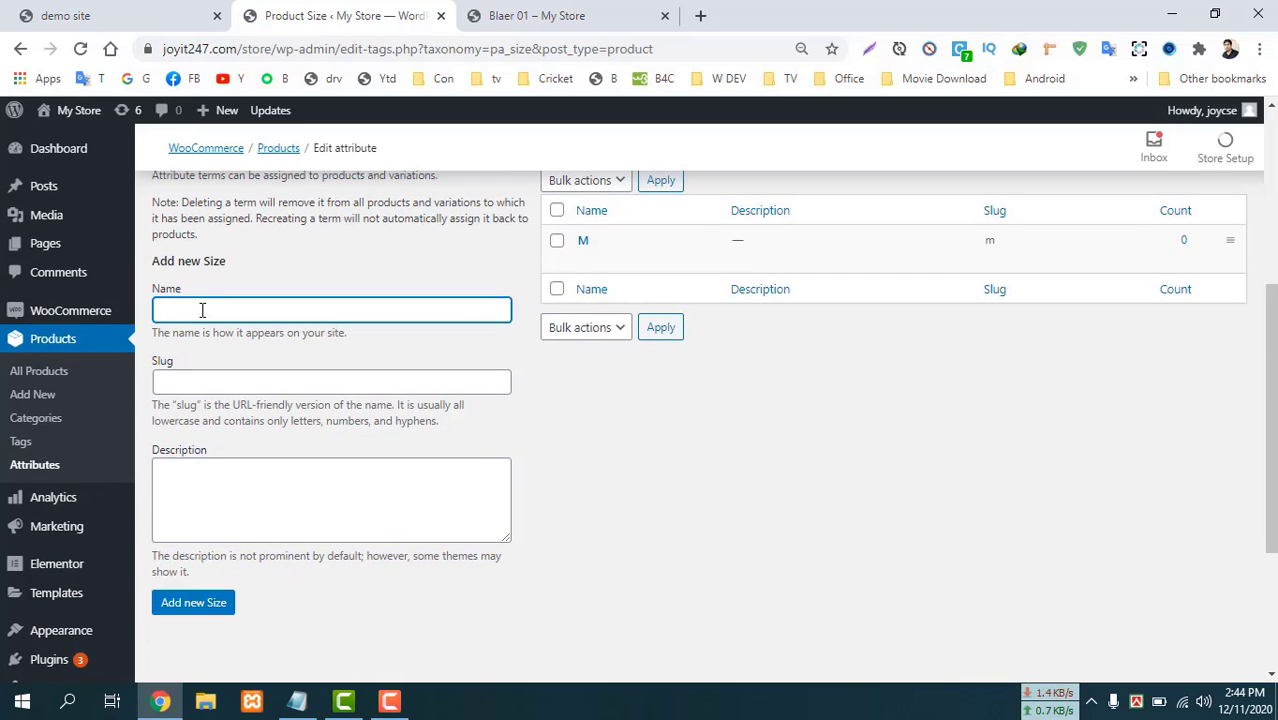
left_click(181, 610)
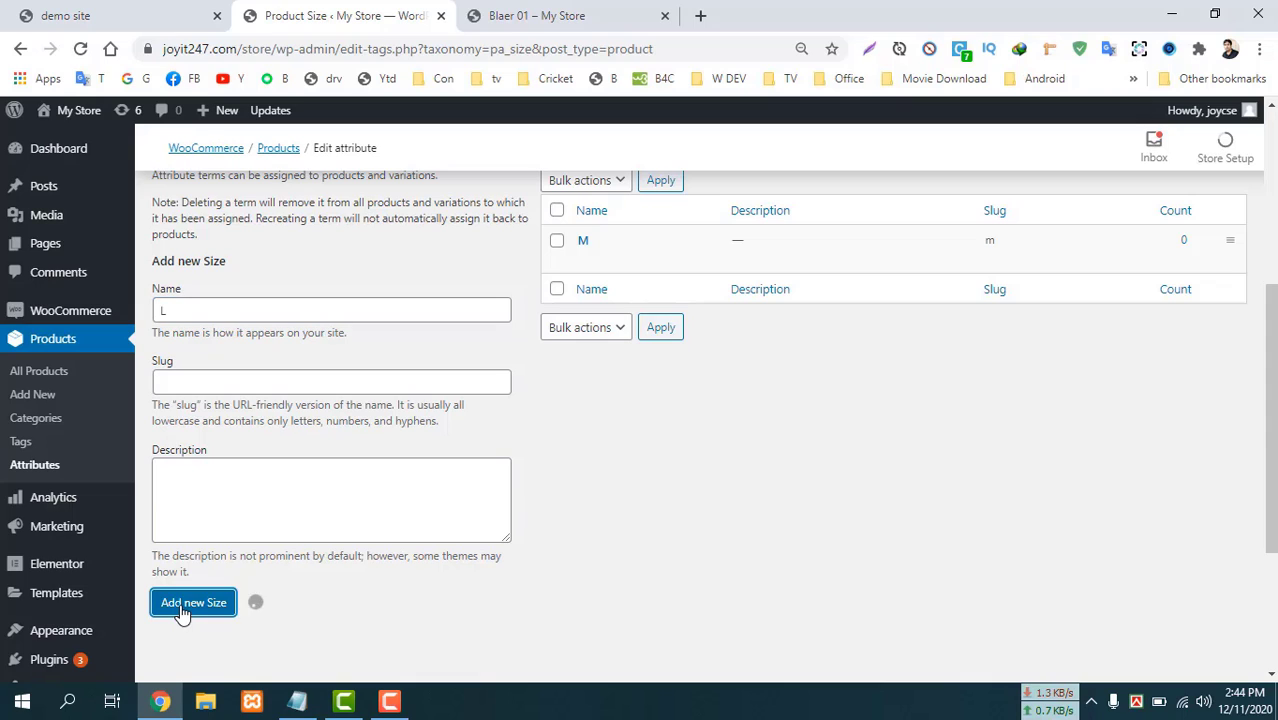
left_click(179, 304)
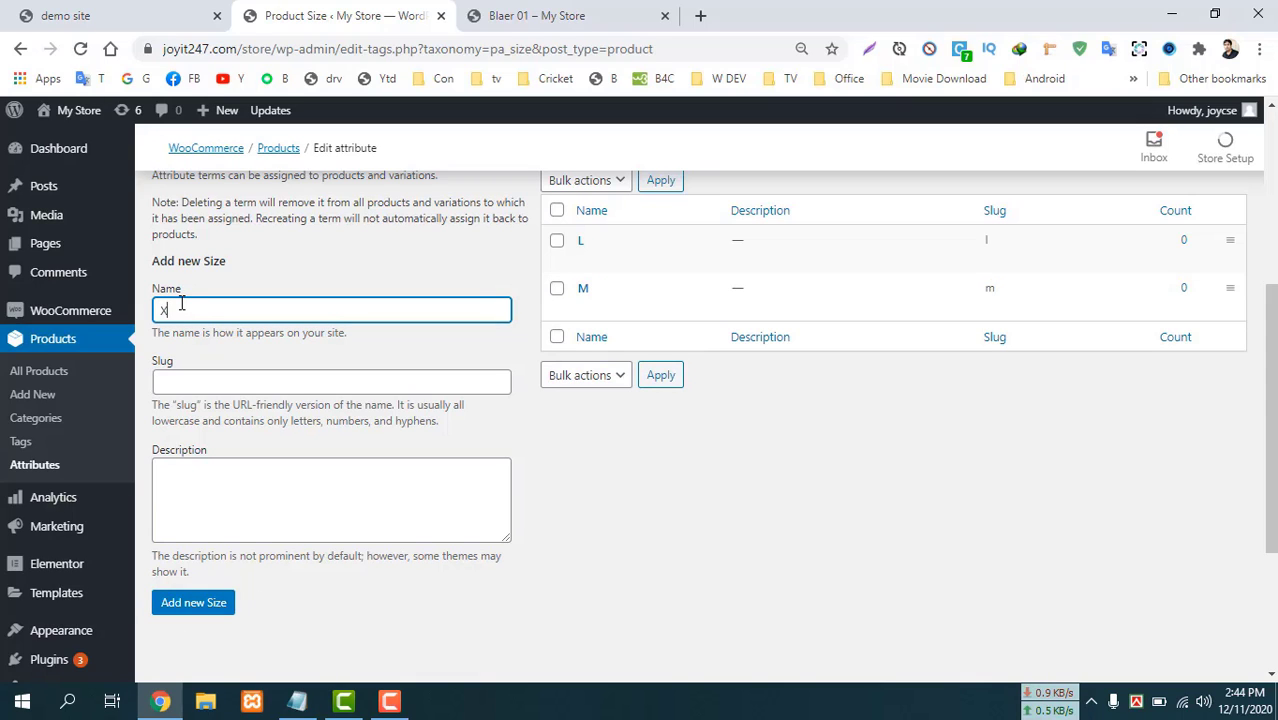
left_click(209, 616)
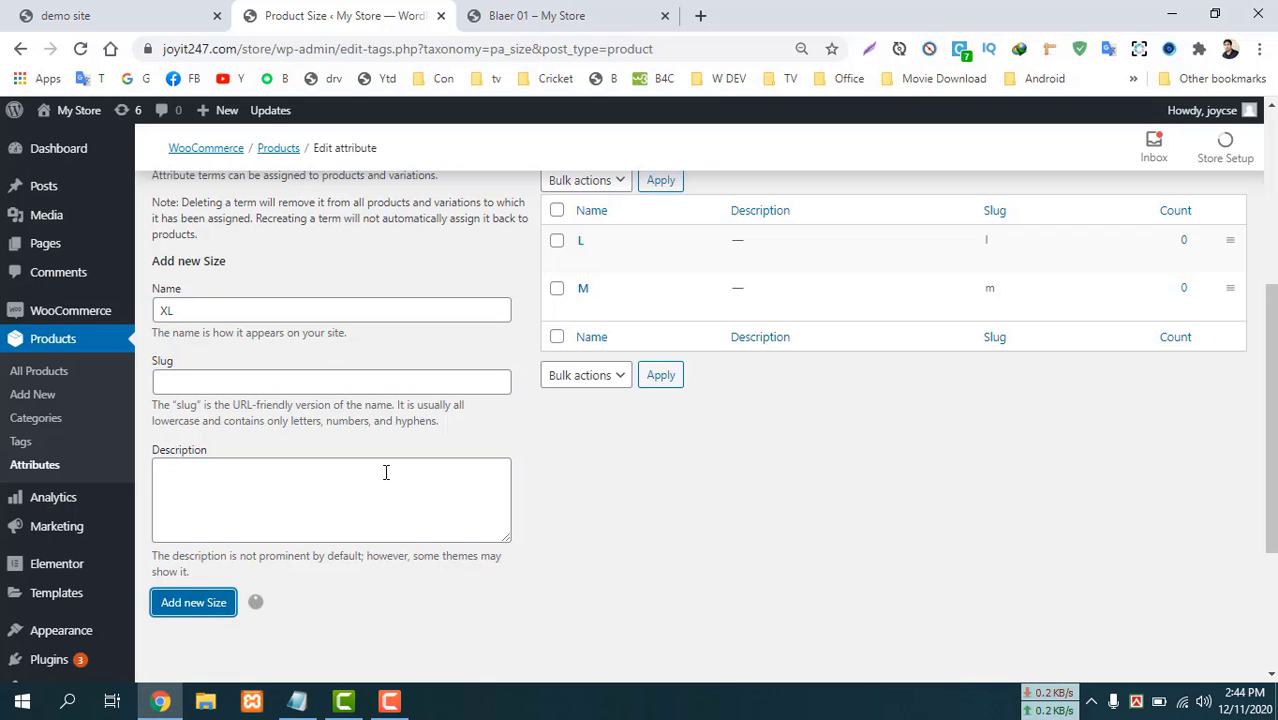
scroll(610, 430, "up", 2)
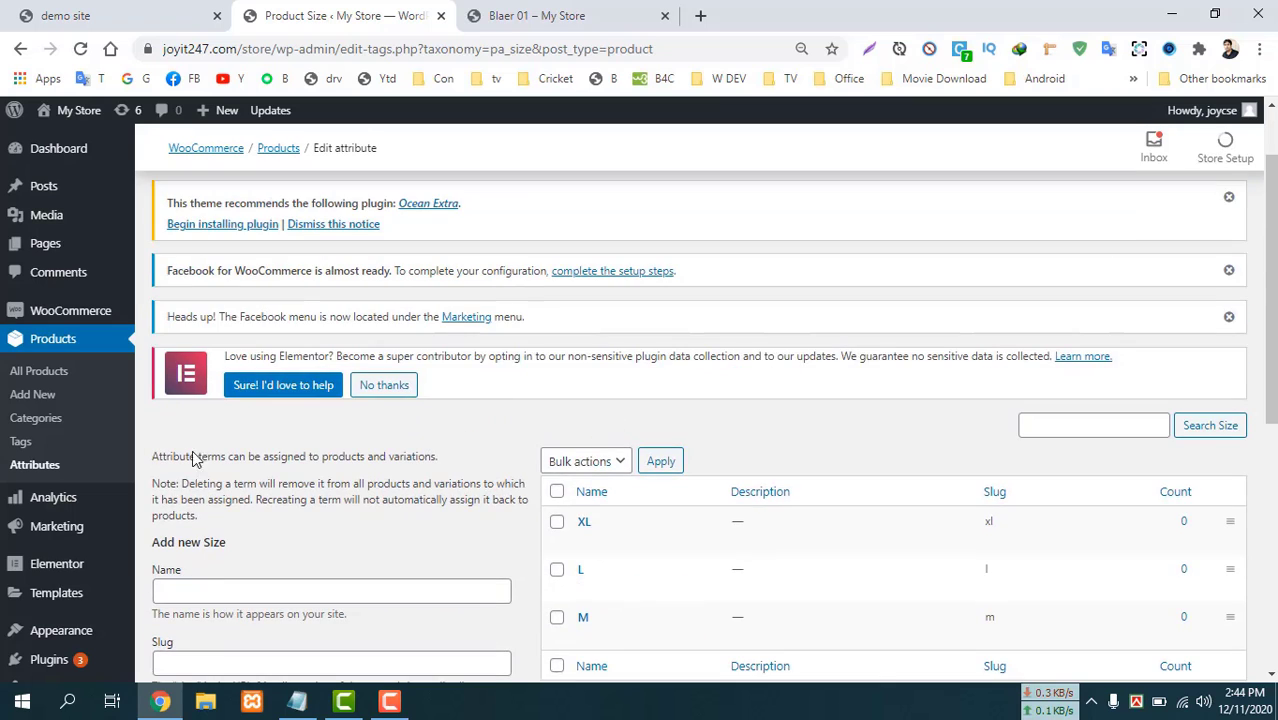
scroll(200, 420, "down", 1)
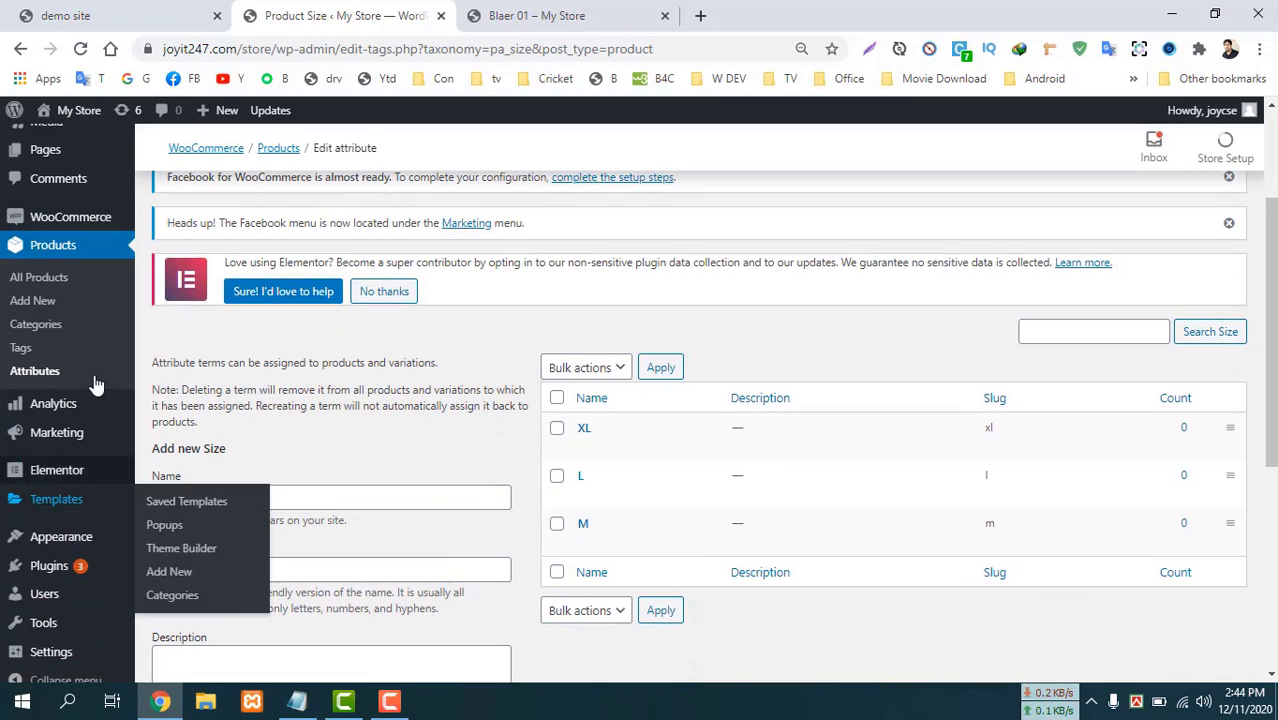
Return to the product attributes list and review the terms of the Color and Size attributes.
left_click(32, 373)
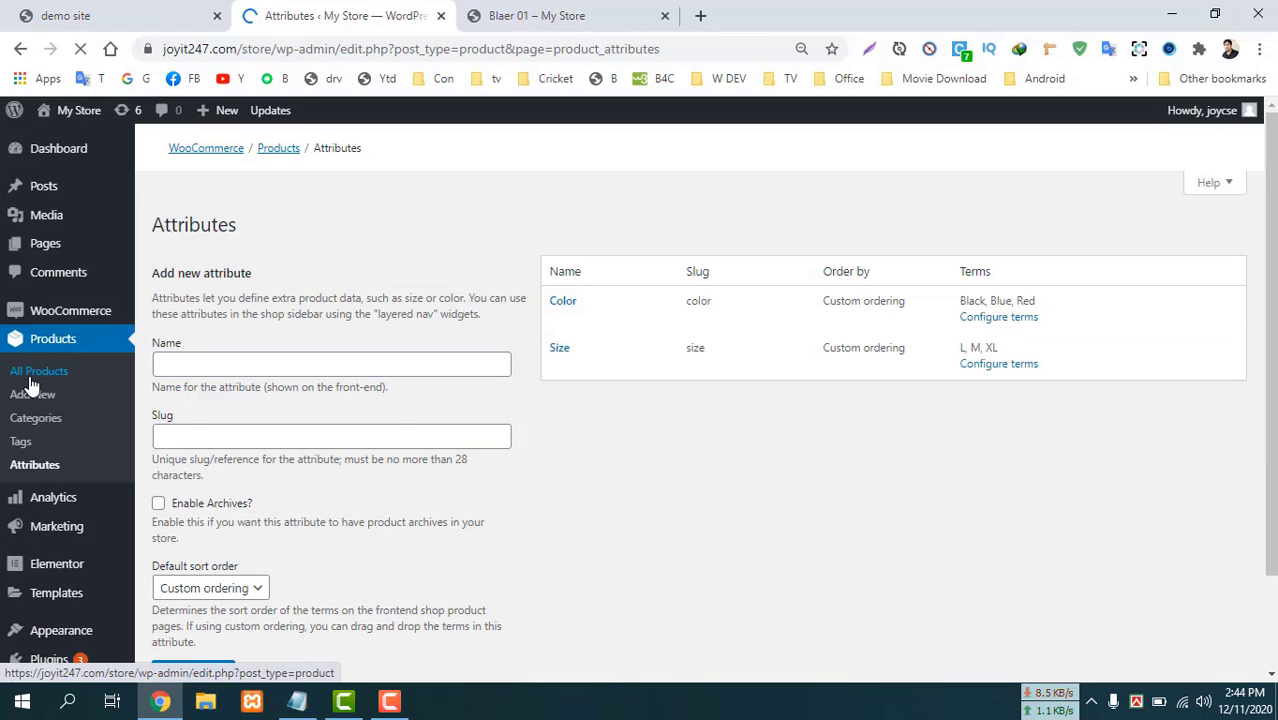
scroll(900, 515, "down", 2)
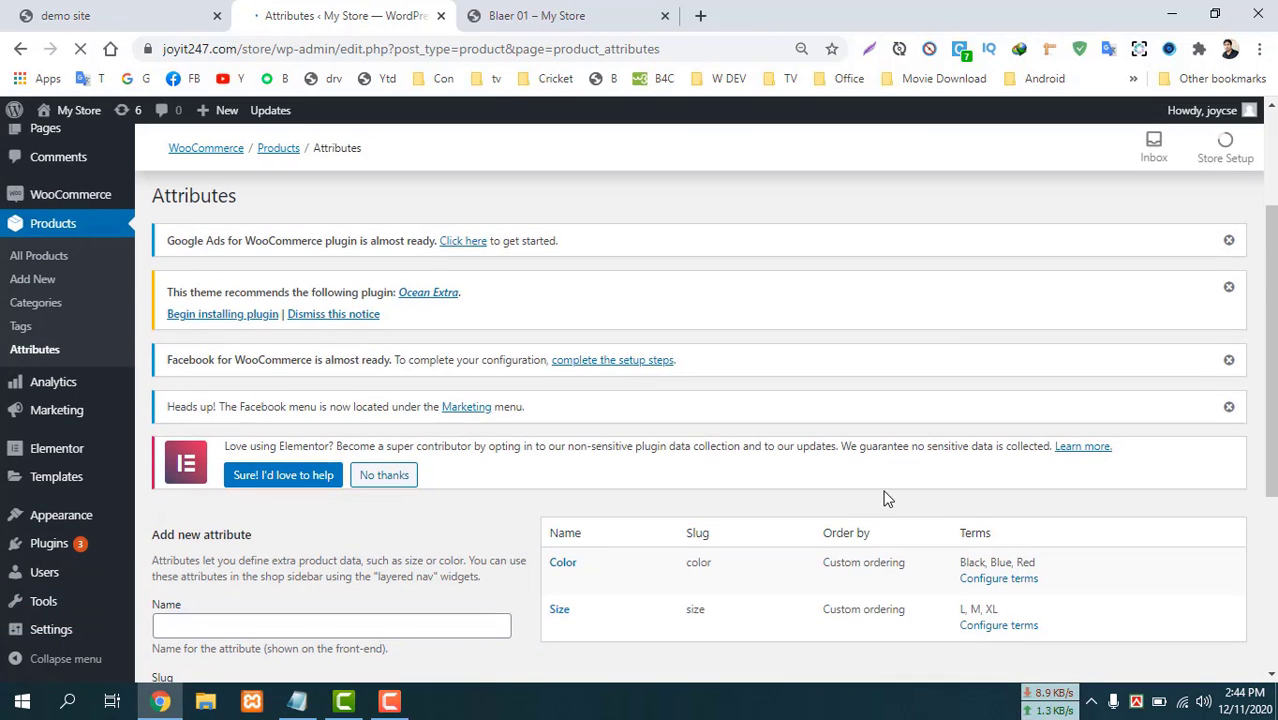
scroll(884, 498, "down", 4)
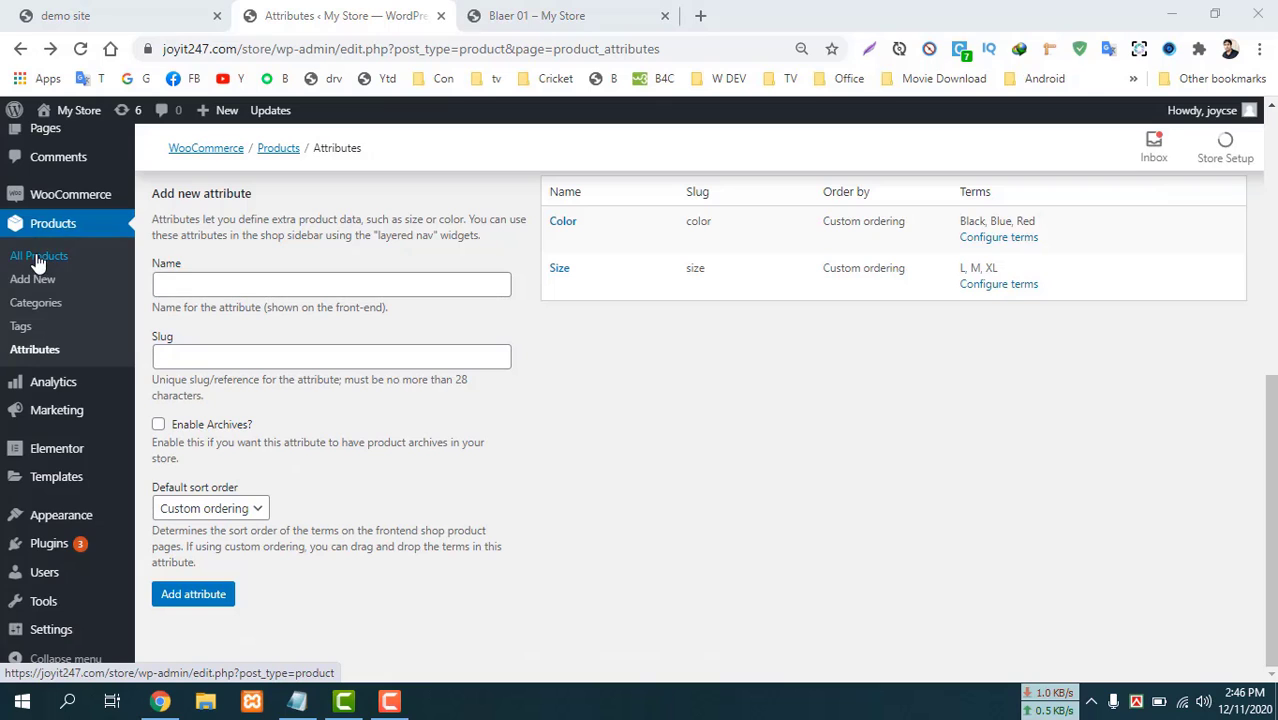
Go to the product list and start a new product named Blaer 02.
left_click(38, 259)
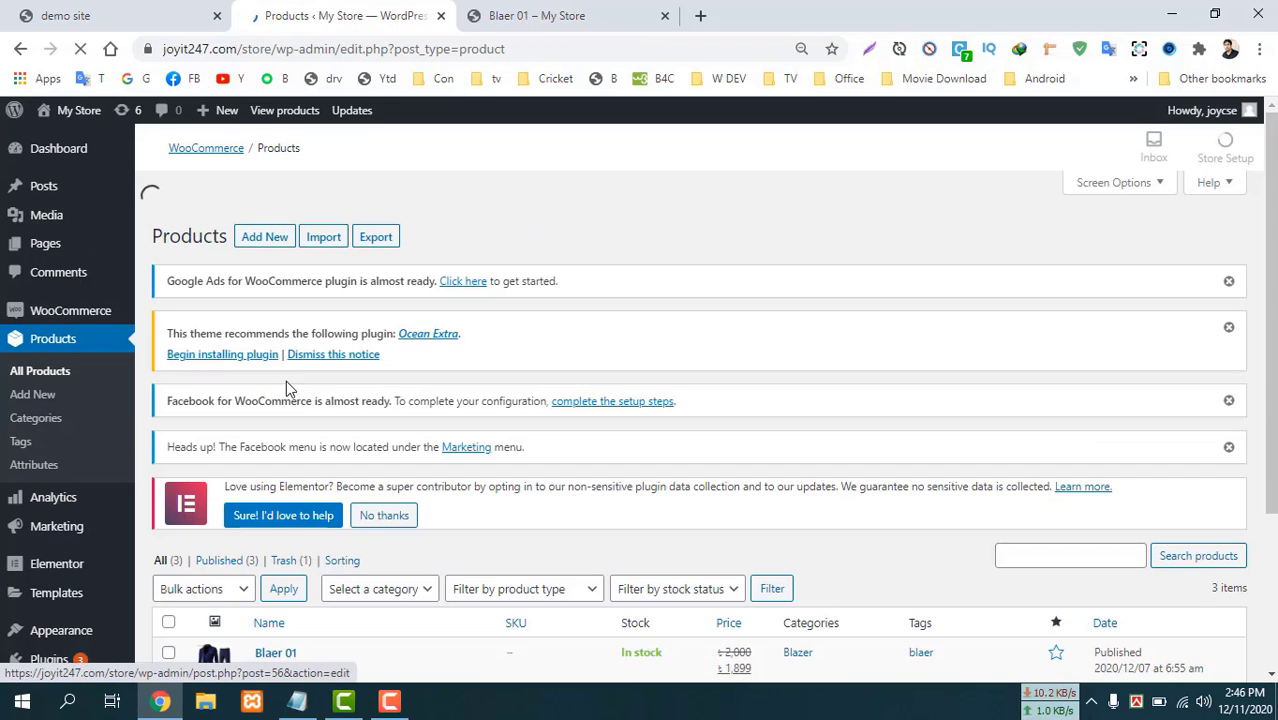
scroll(297, 530, "down", 2)
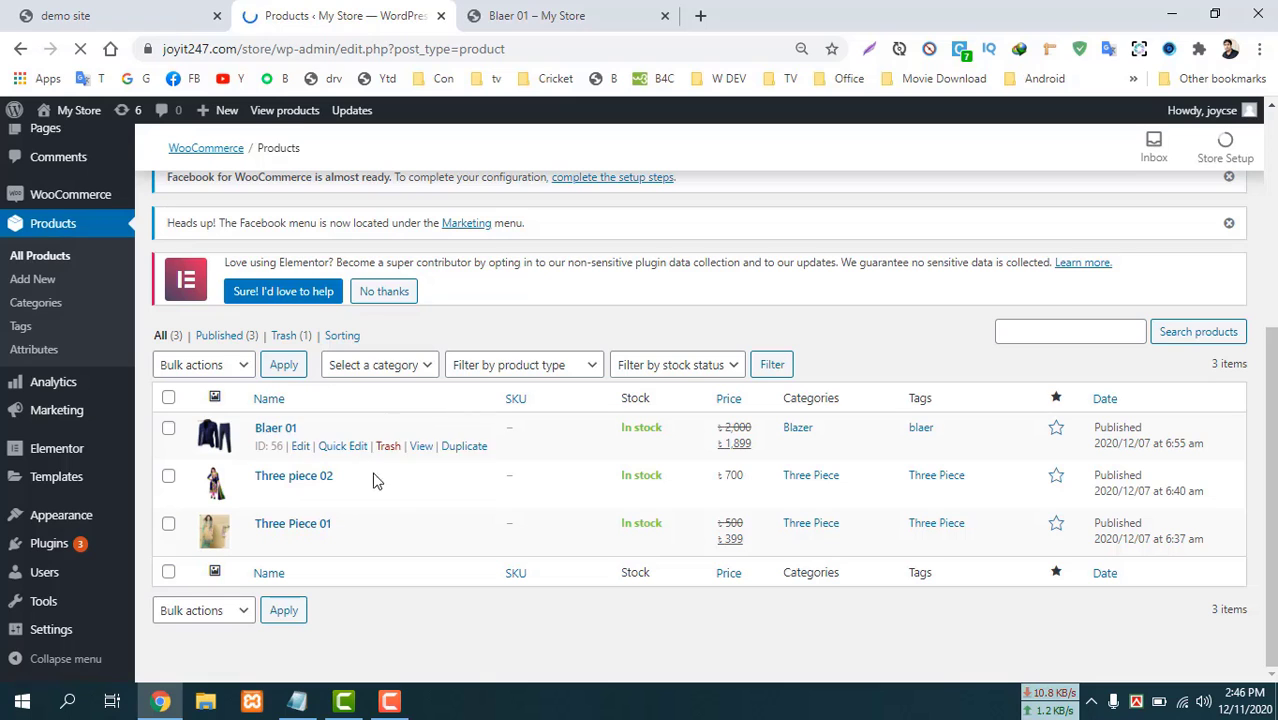
scroll(248, 300, "up", 3)
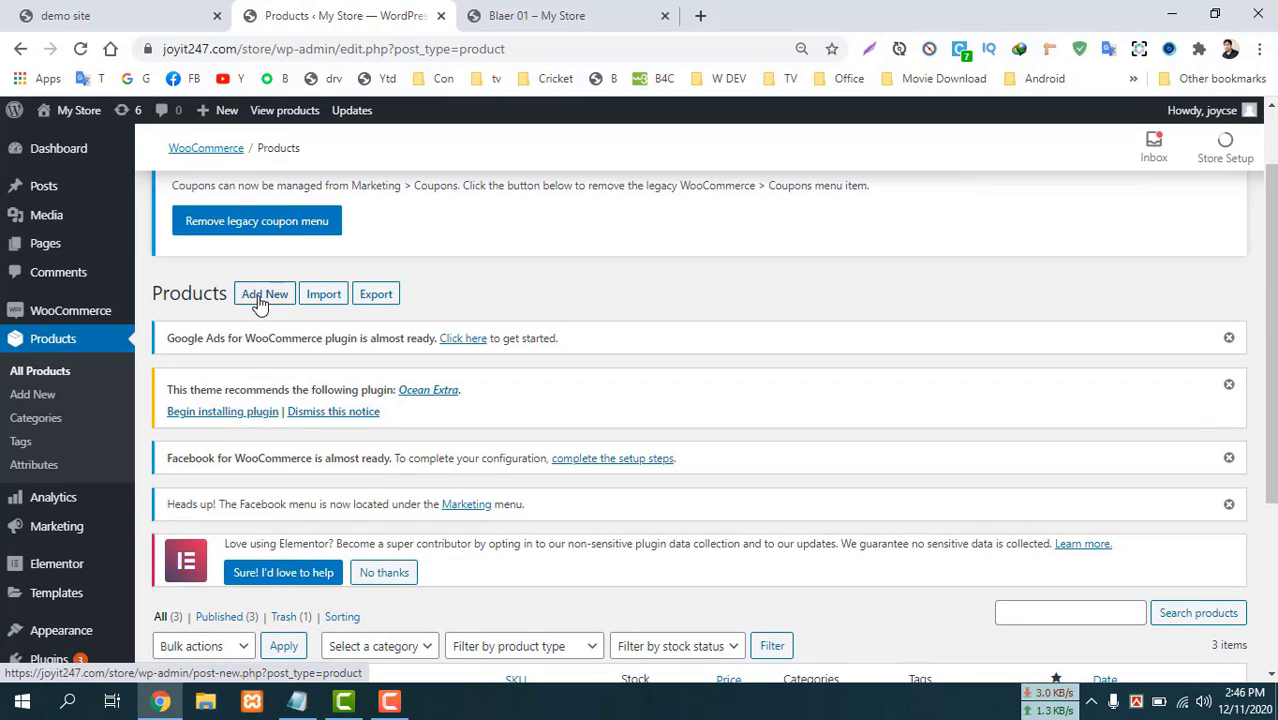
left_click(259, 303)
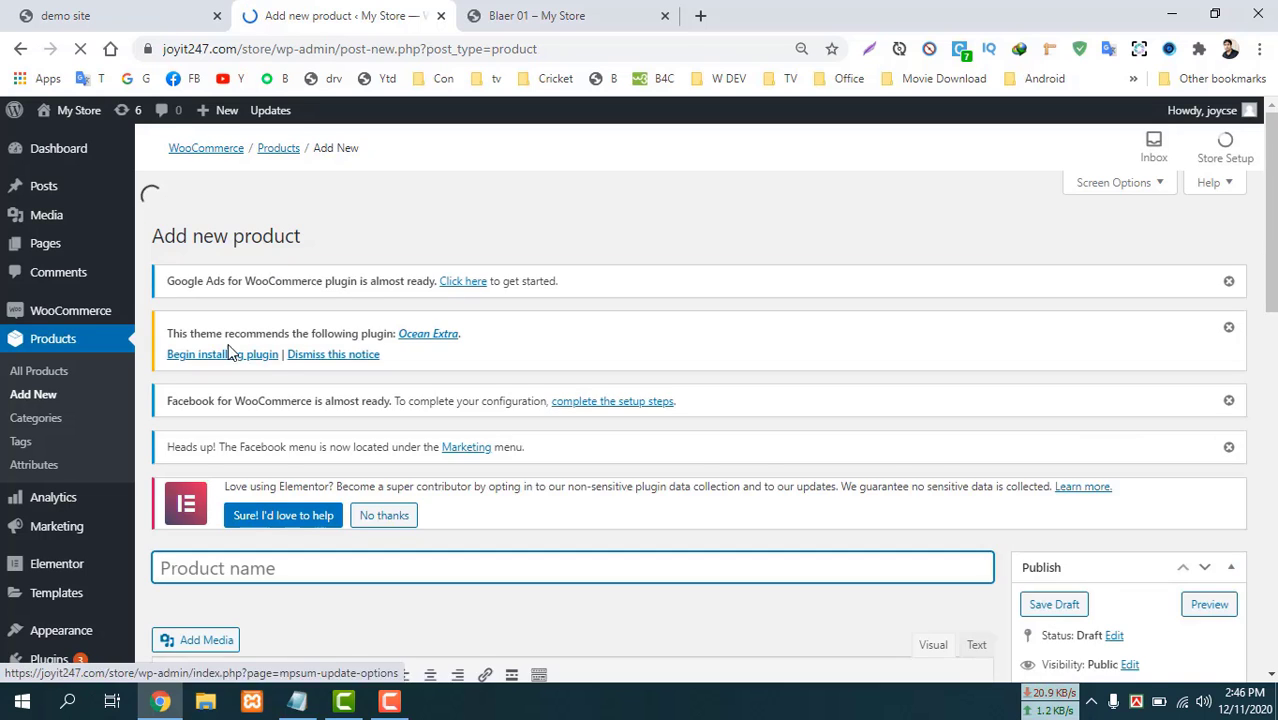
scroll(260, 420, "down", 2)
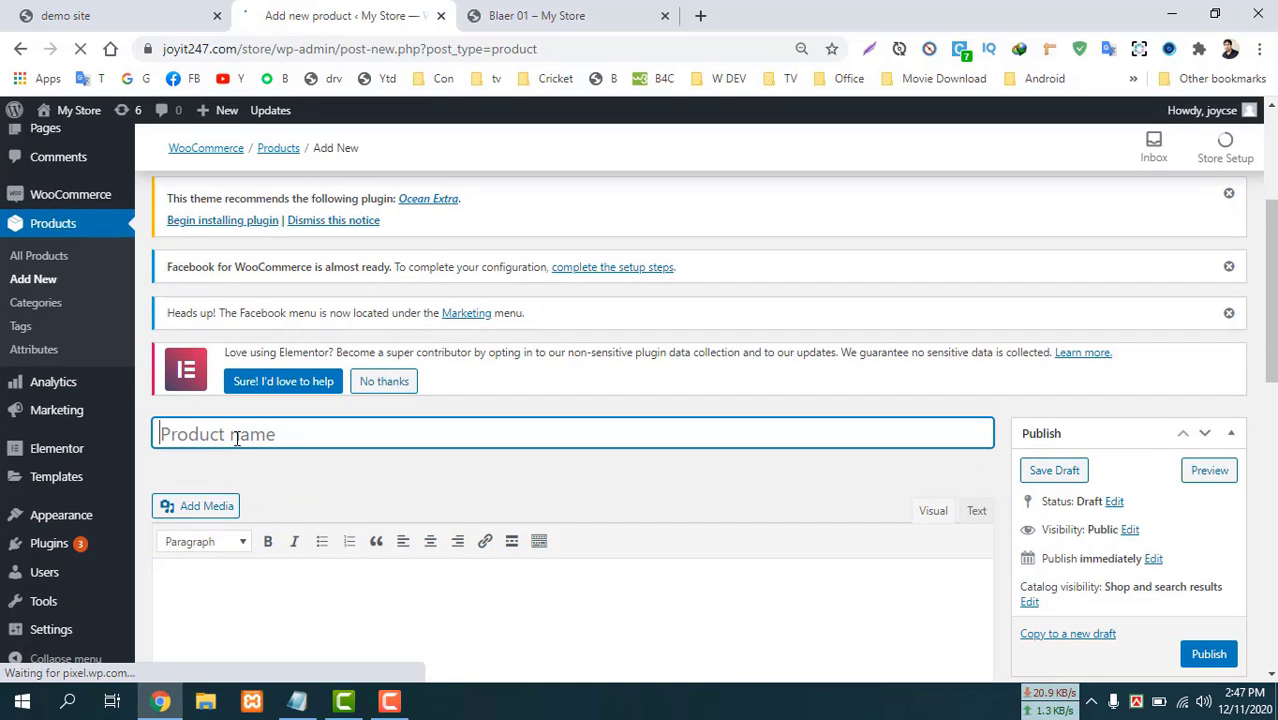
type("Blaer 02")
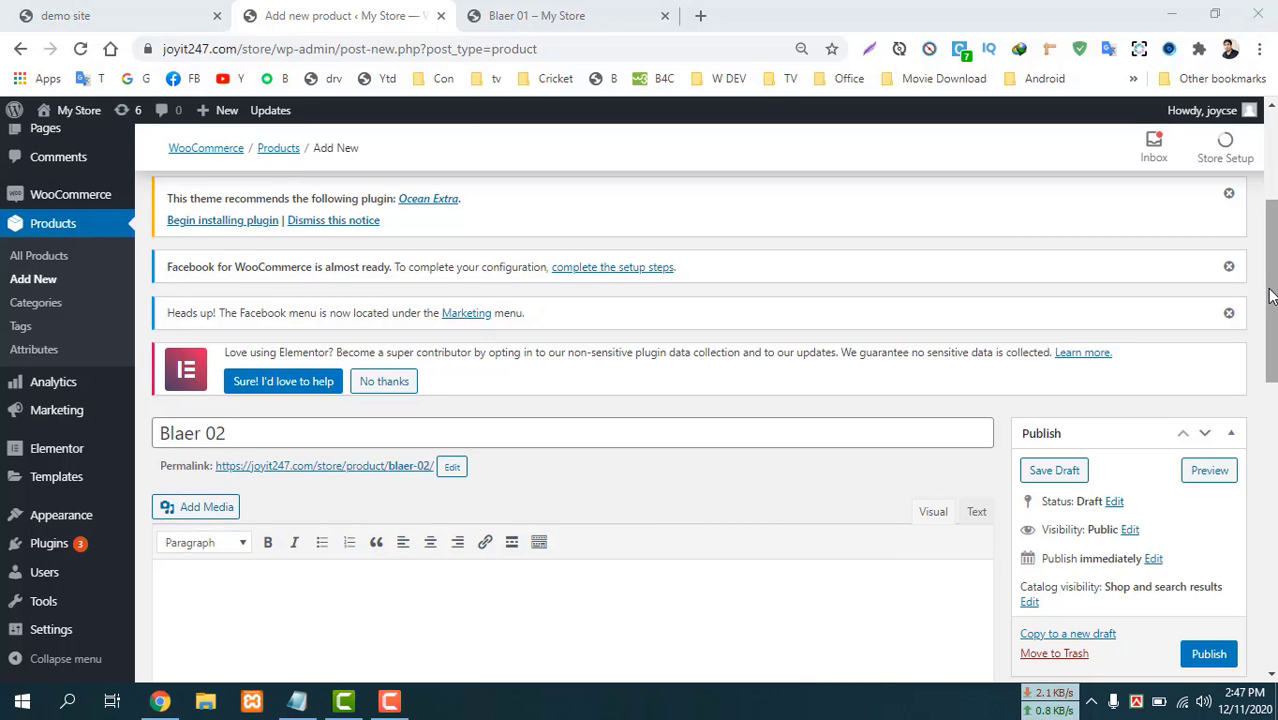
Add the Color attribute to the product data of Blaer 02.
left_click_drag(1270, 295, 1244, 488)
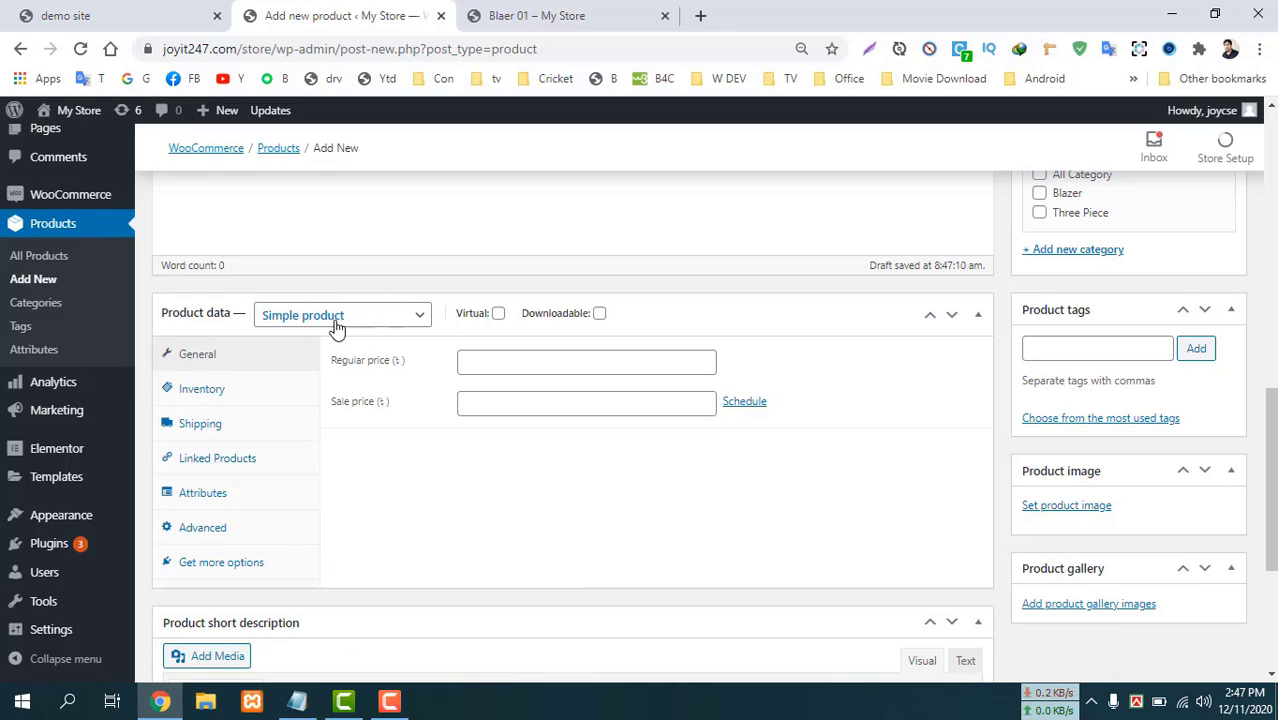
left_click(193, 504)
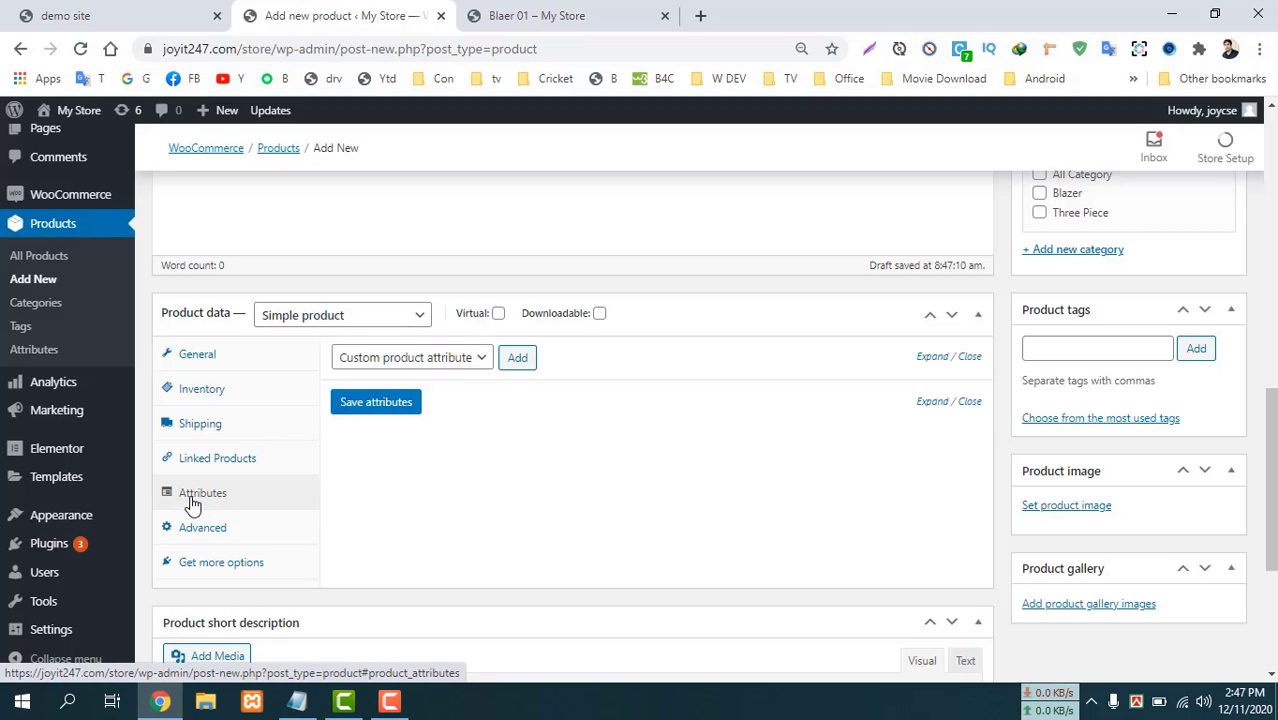
left_click(478, 358)
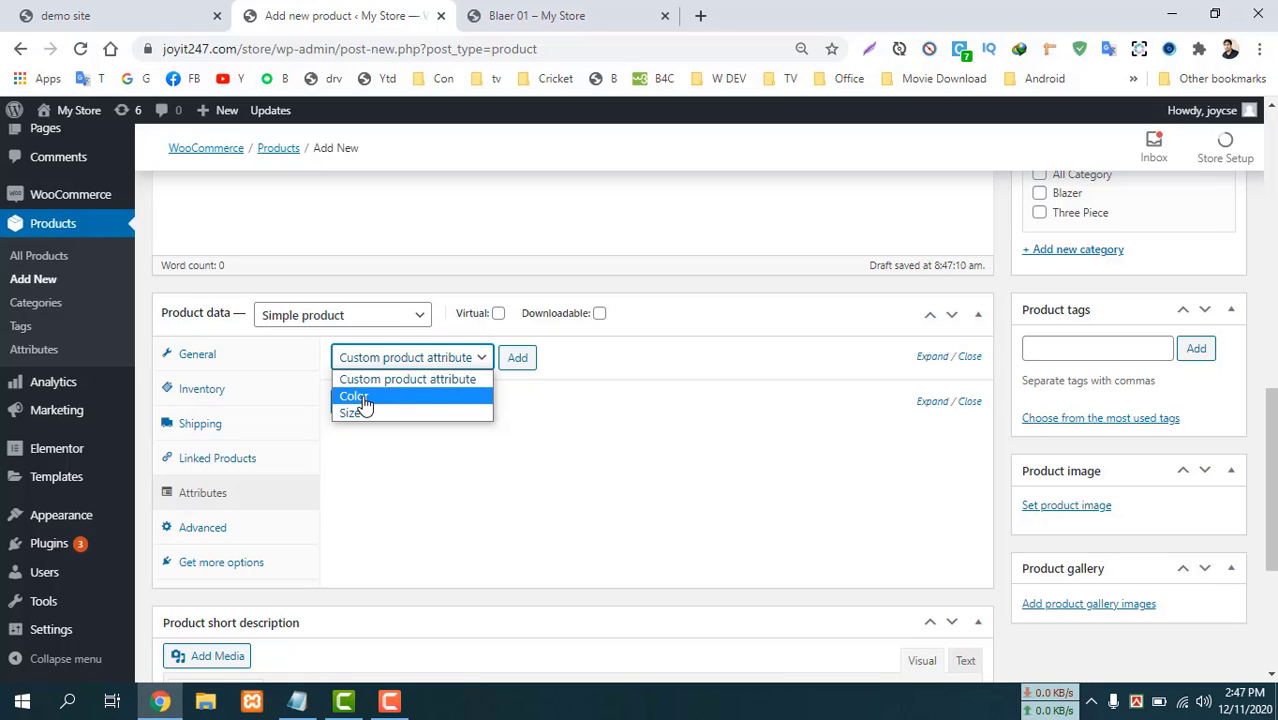
left_click(363, 397)
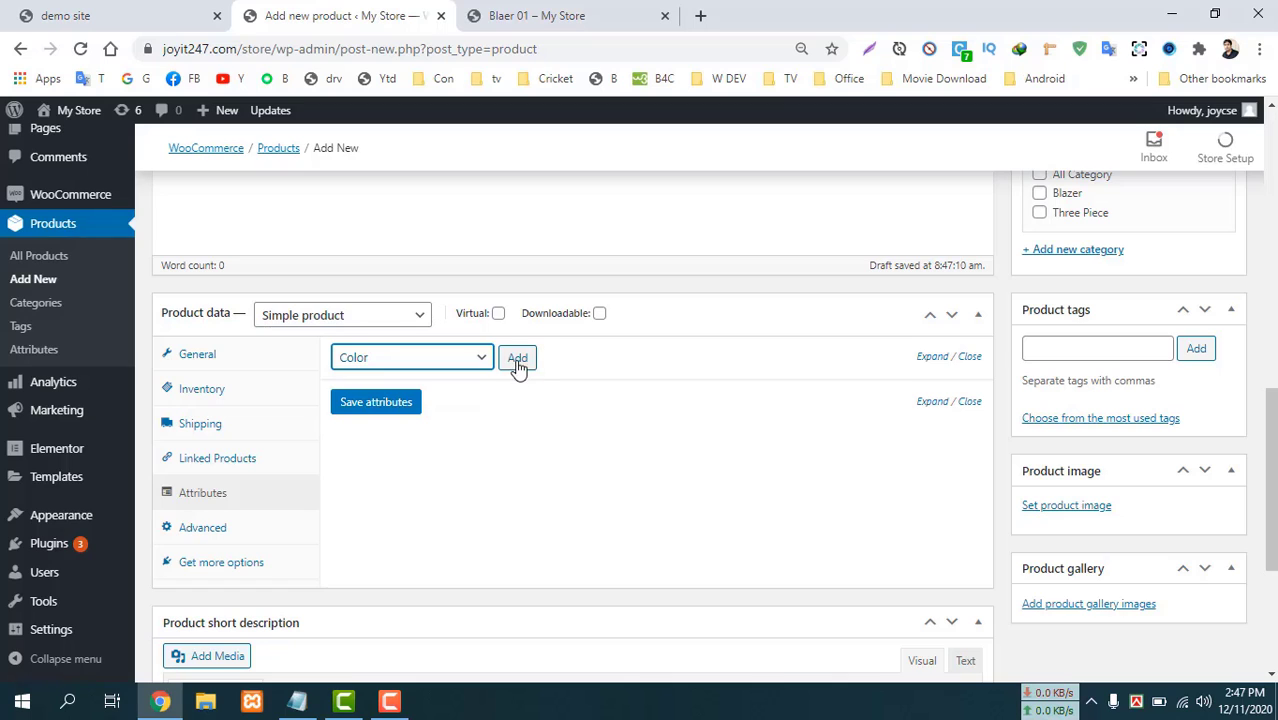
left_click(517, 360)
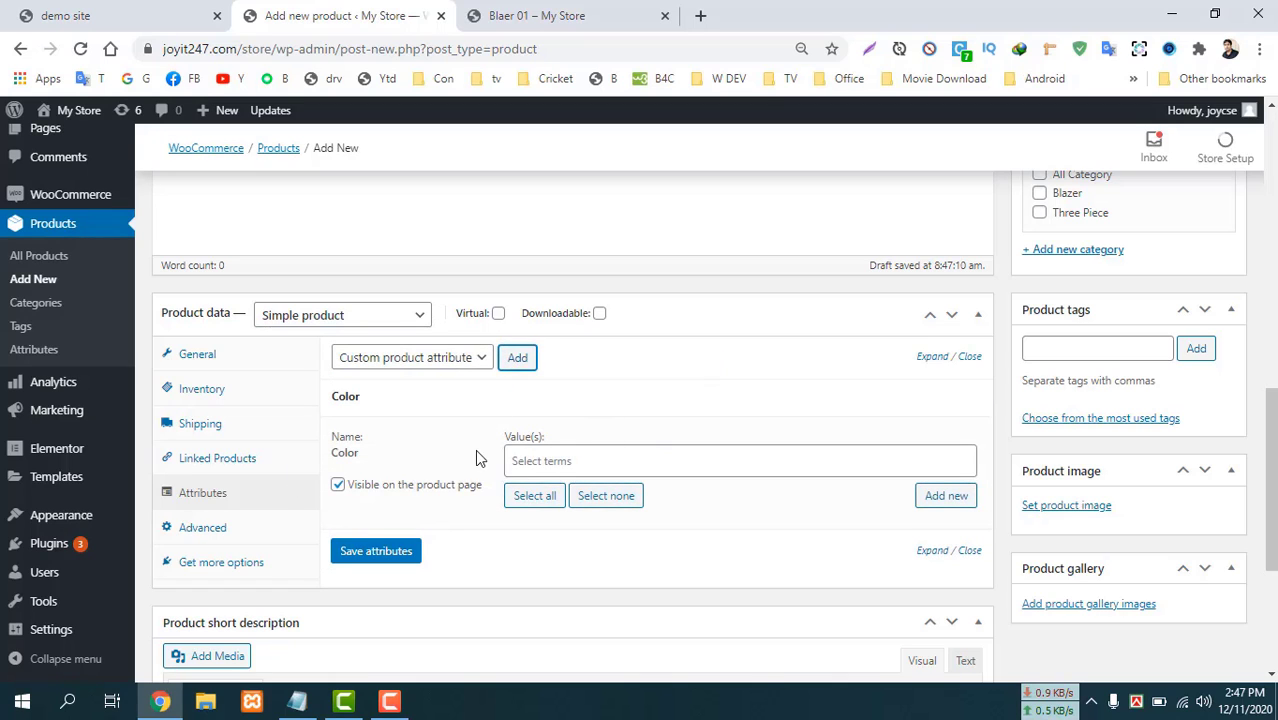
Add the Size attribute to the product alongside Color.
scroll(436, 448, "down", 1)
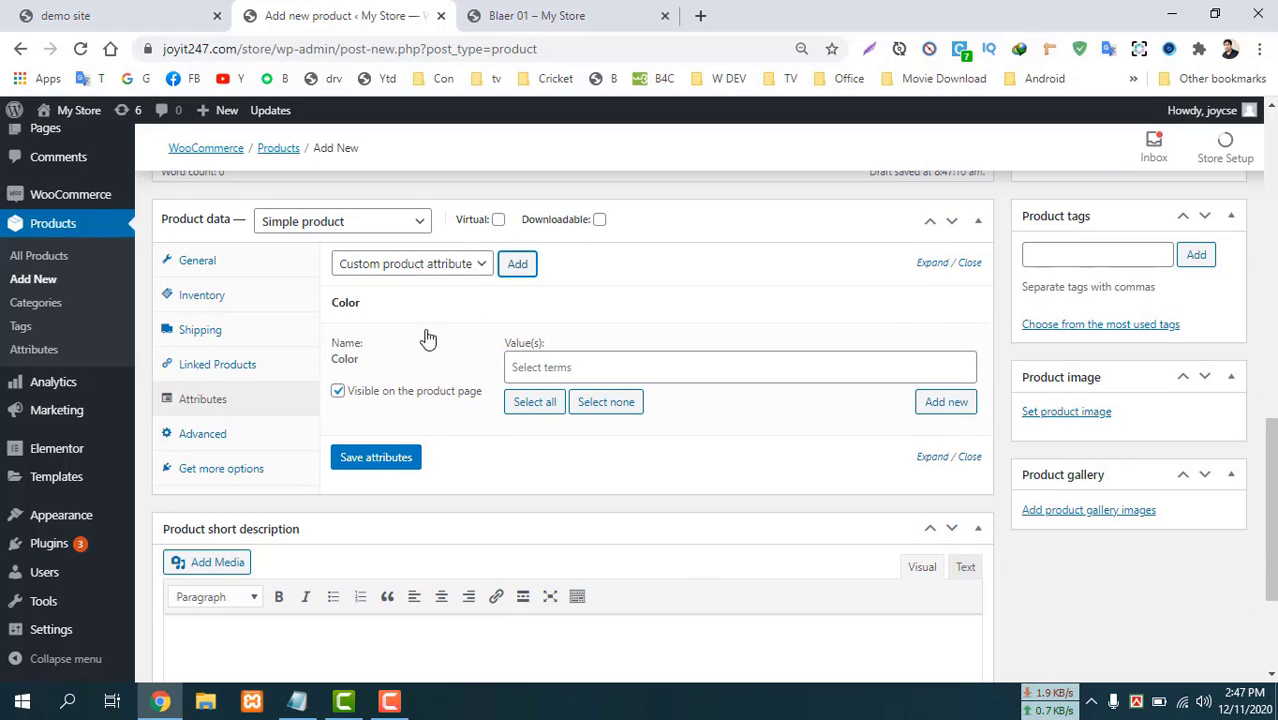
left_click(445, 264)
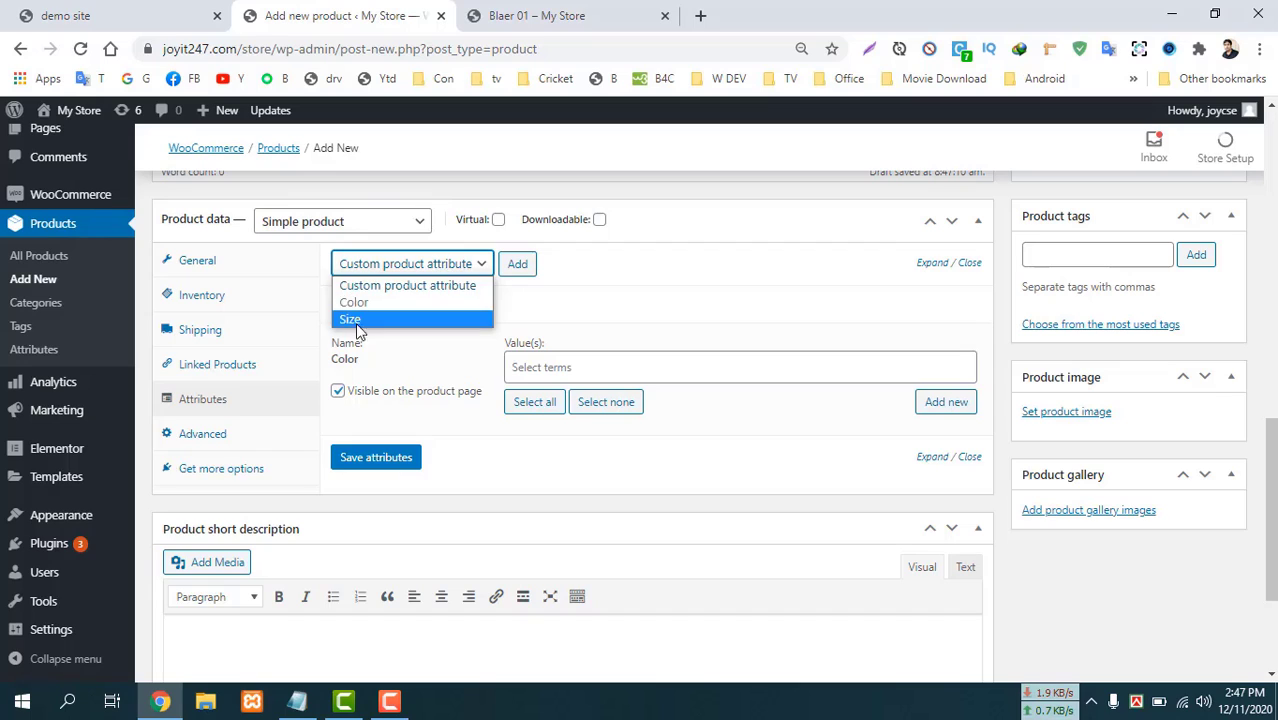
left_click(352, 320)
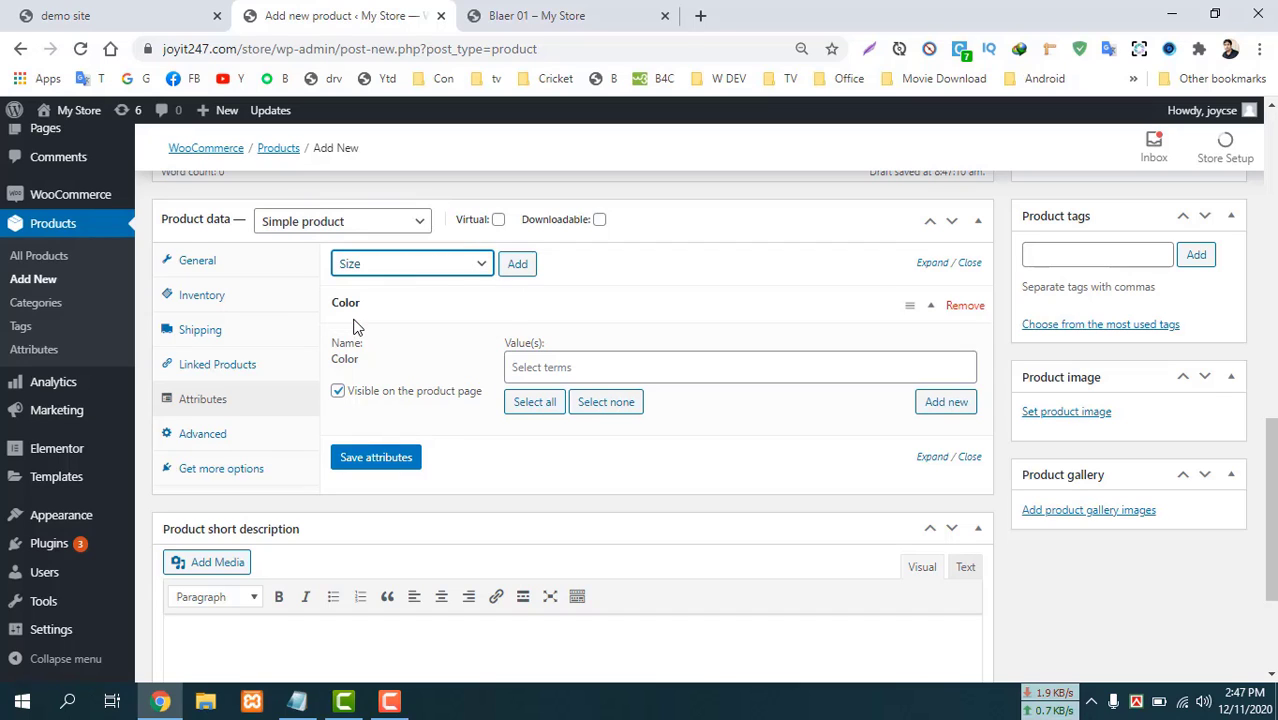
left_click(519, 262)
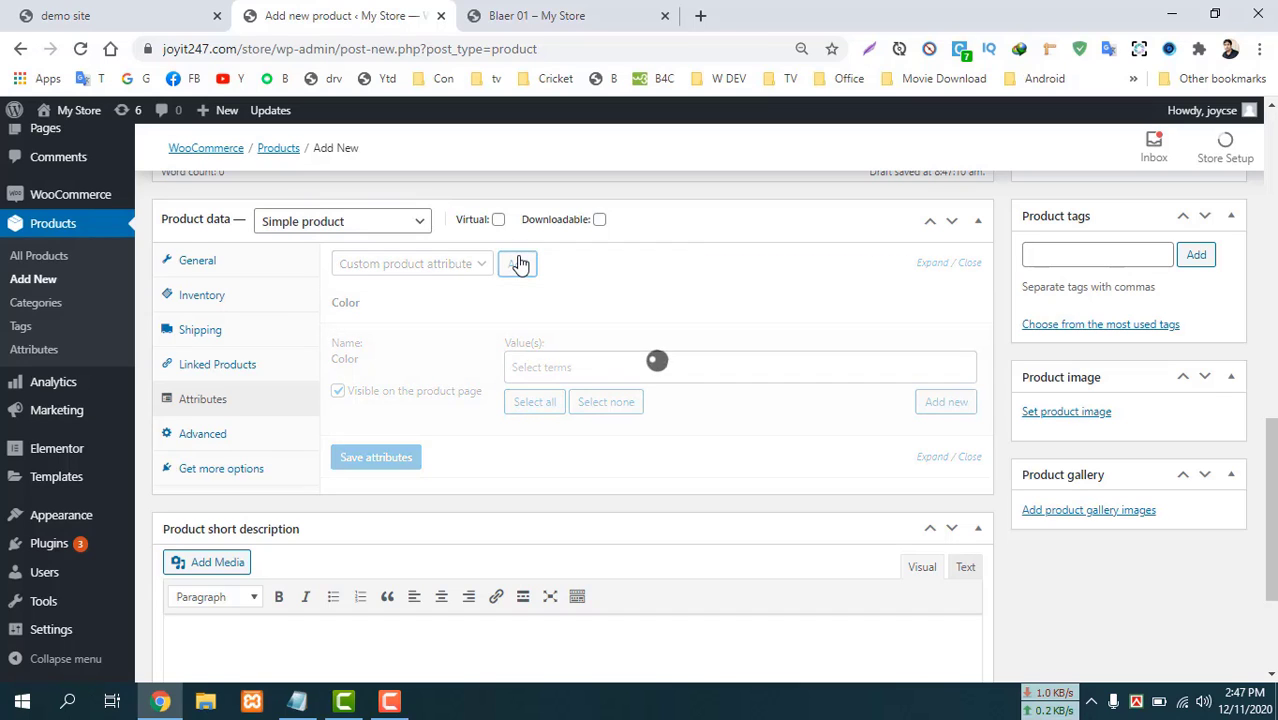
Assign the terms Black, Blue and Red to Color and L, M and XL to Size, and save the attributes.
scroll(600, 356, "down", 2)
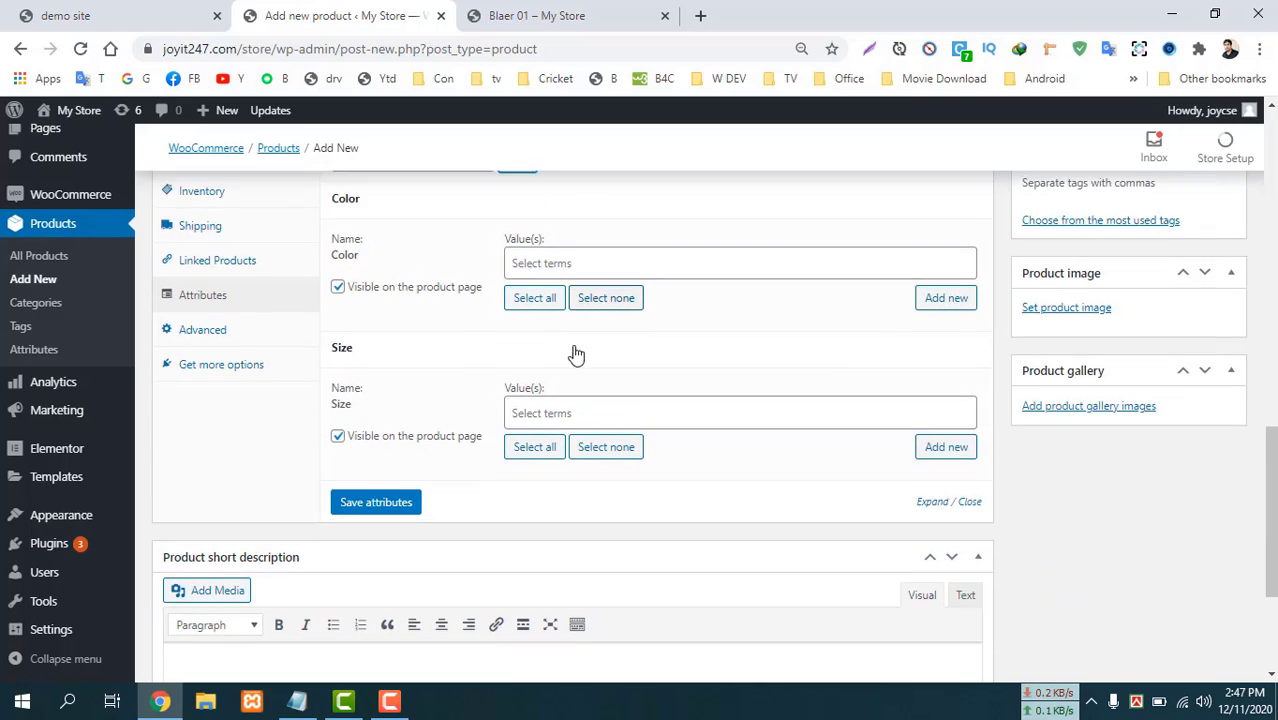
scroll(534, 290, "up", 1)
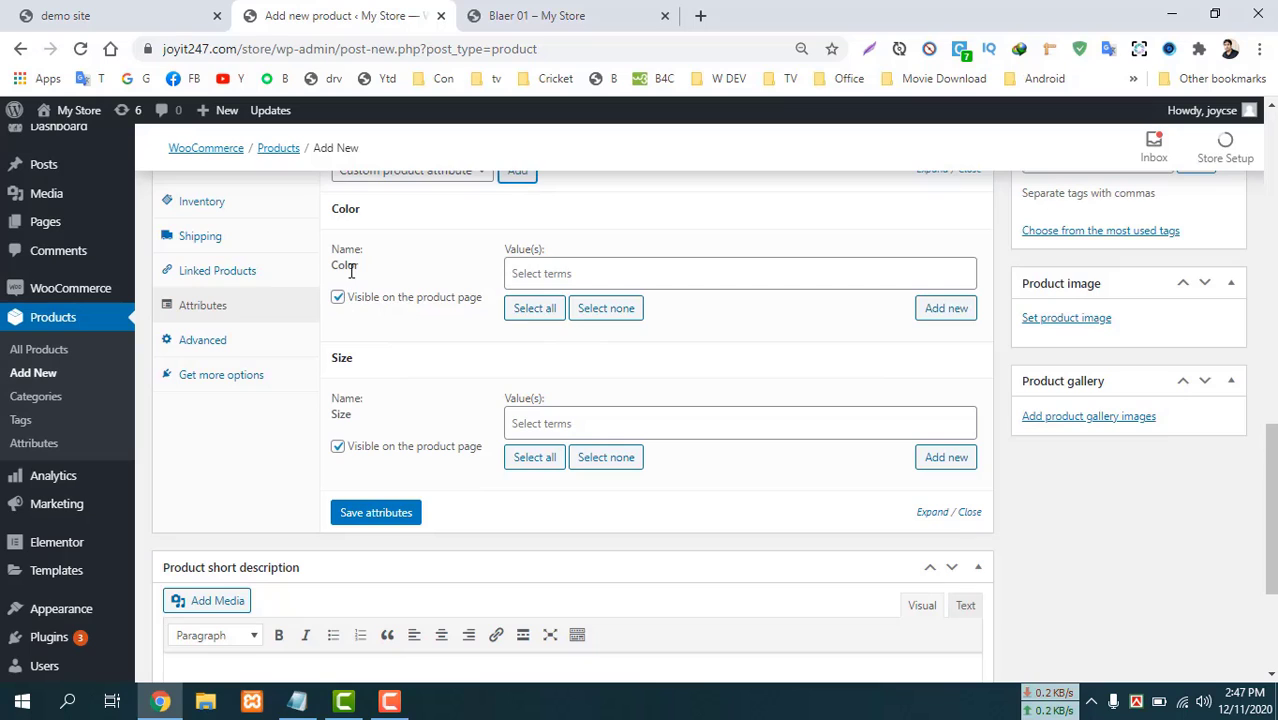
left_click(532, 314)
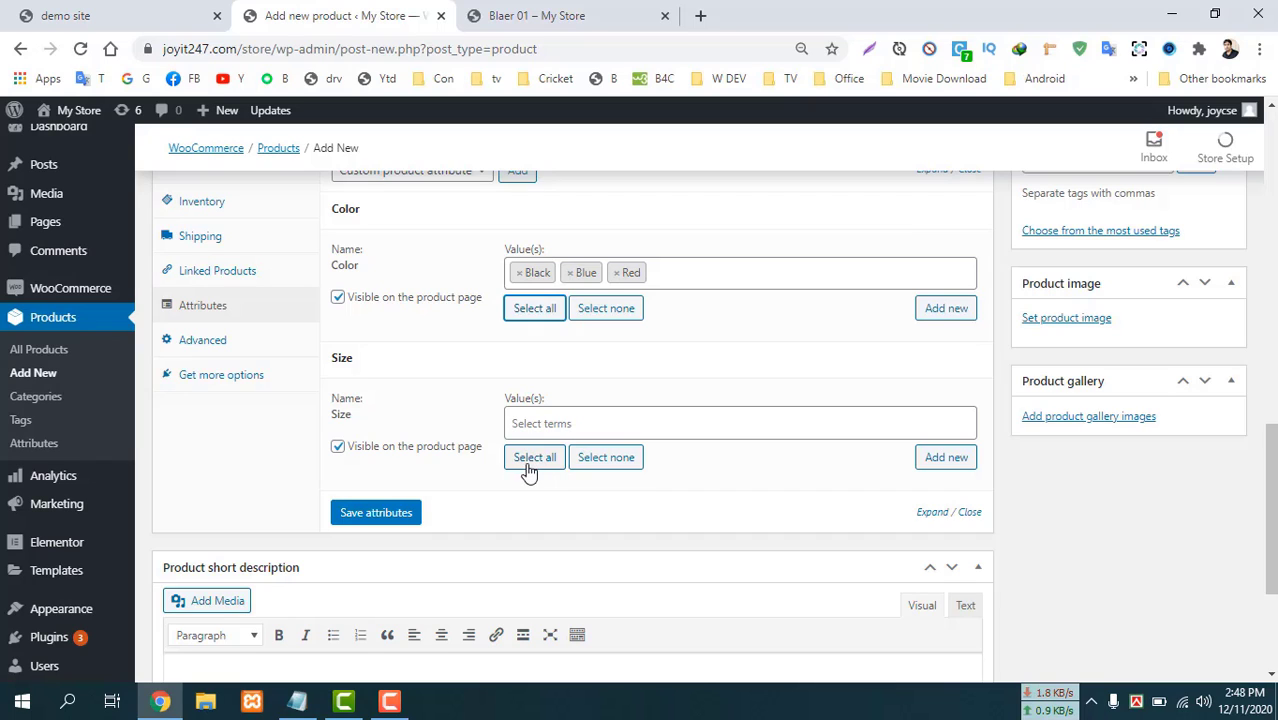
left_click(530, 462)
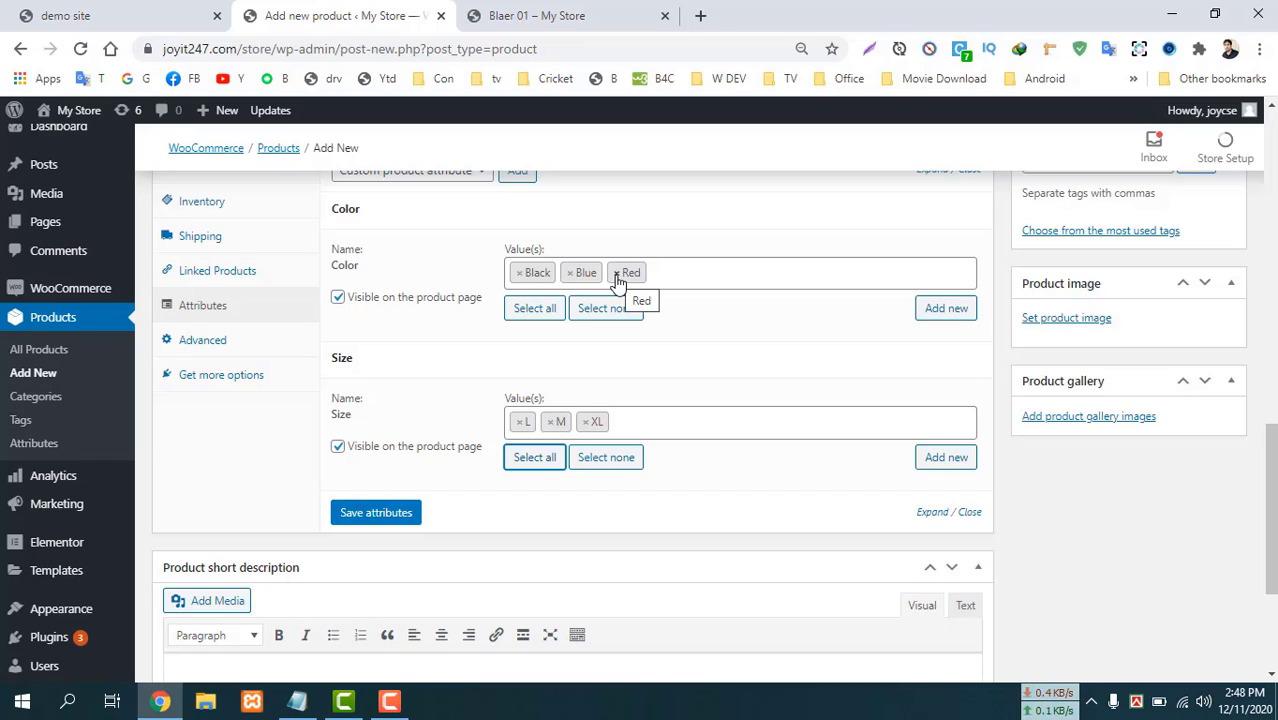
left_click(688, 270)
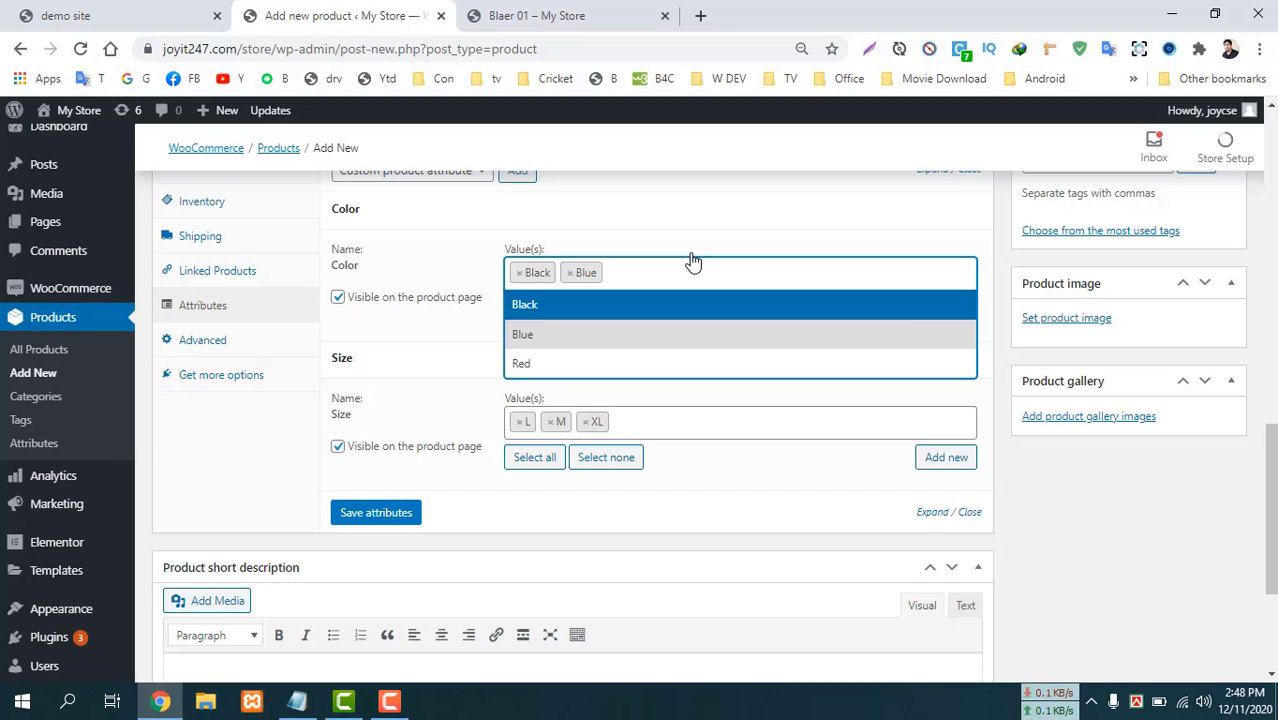
left_click(385, 502)
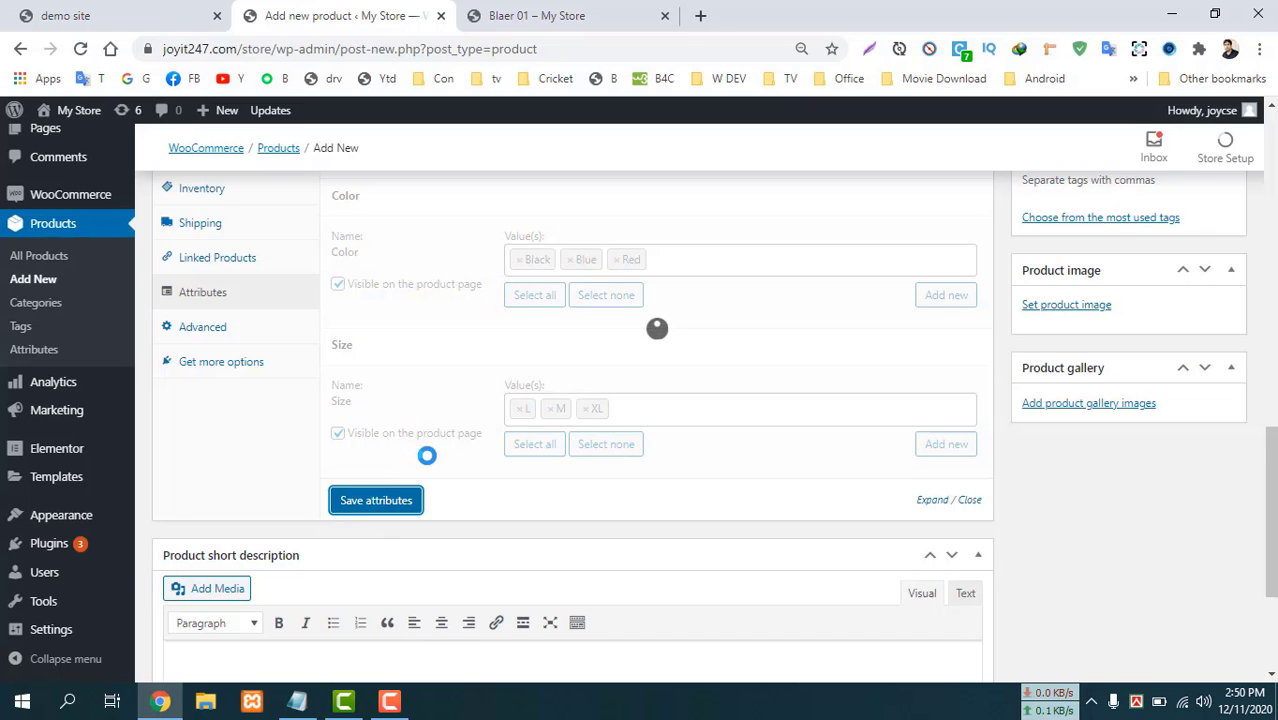
Open daraz.com.bd in a new browser tab and search the shop for "blazer for men".
scroll(430, 467, "up", 4)
scroll(340, 343, "up", 4)
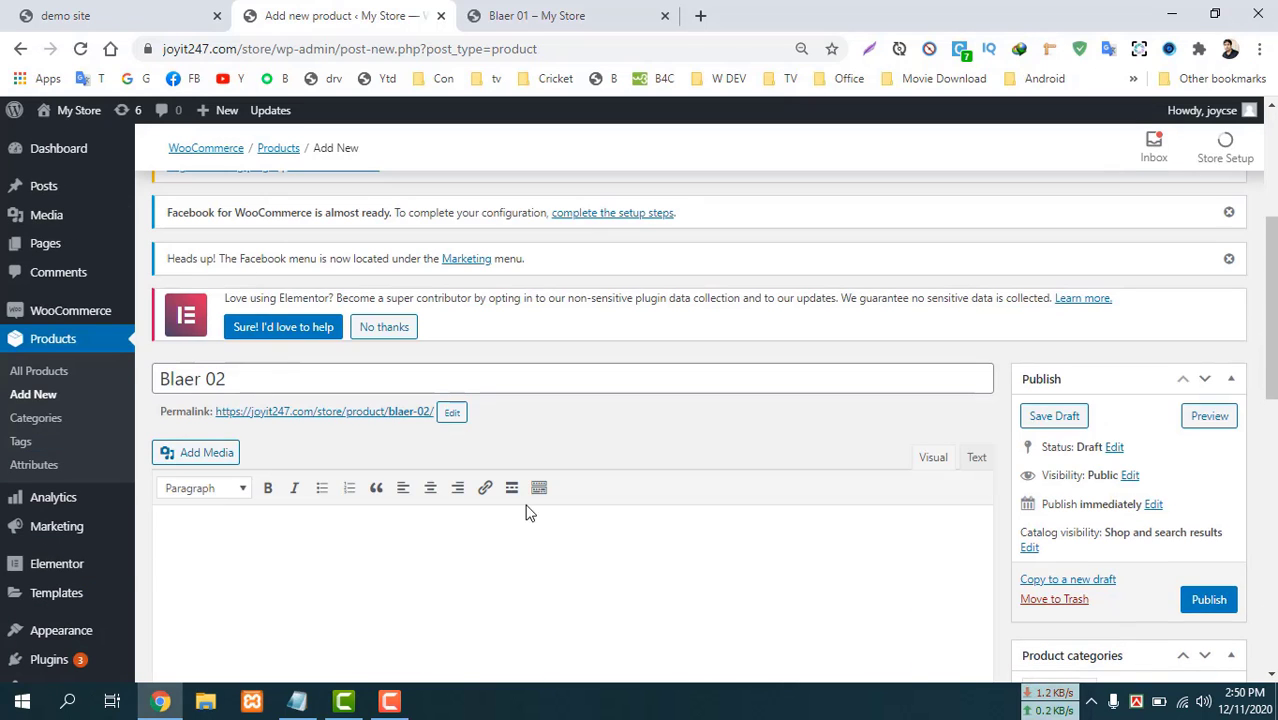
scroll(298, 117, "down", 3)
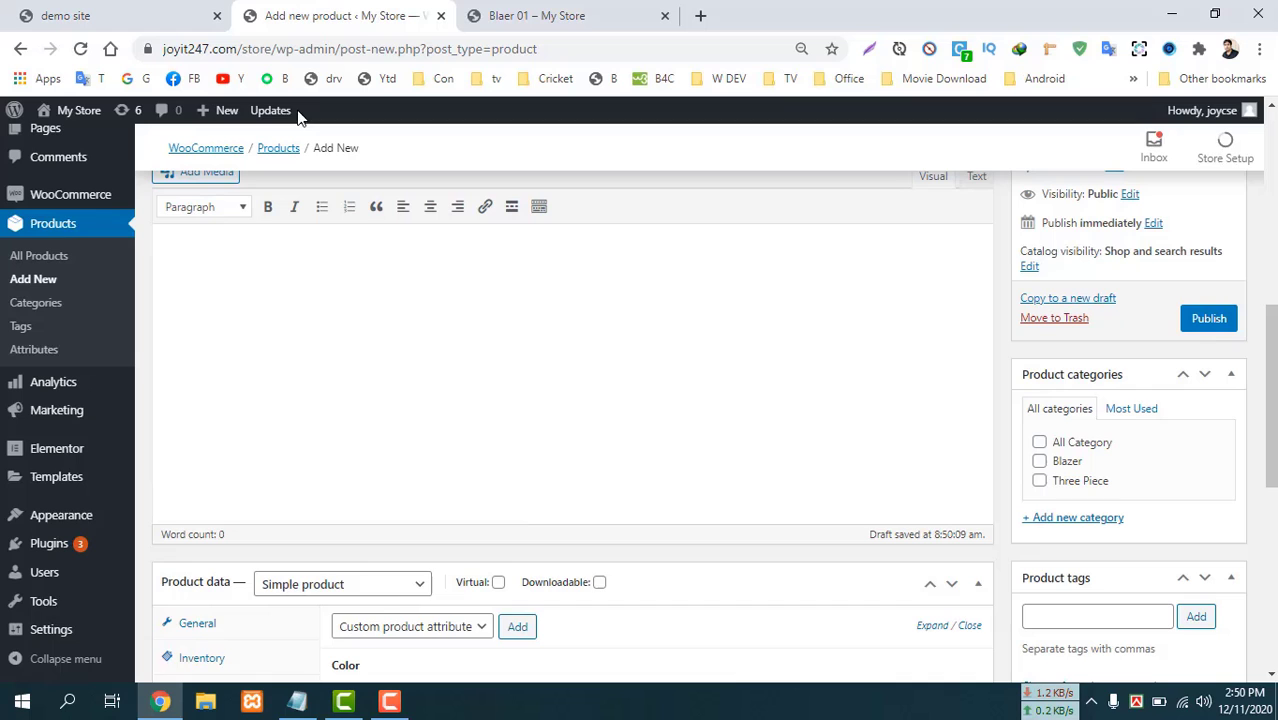
left_click(700, 15)
left_click(367, 49)
type("daraz.com.bd")
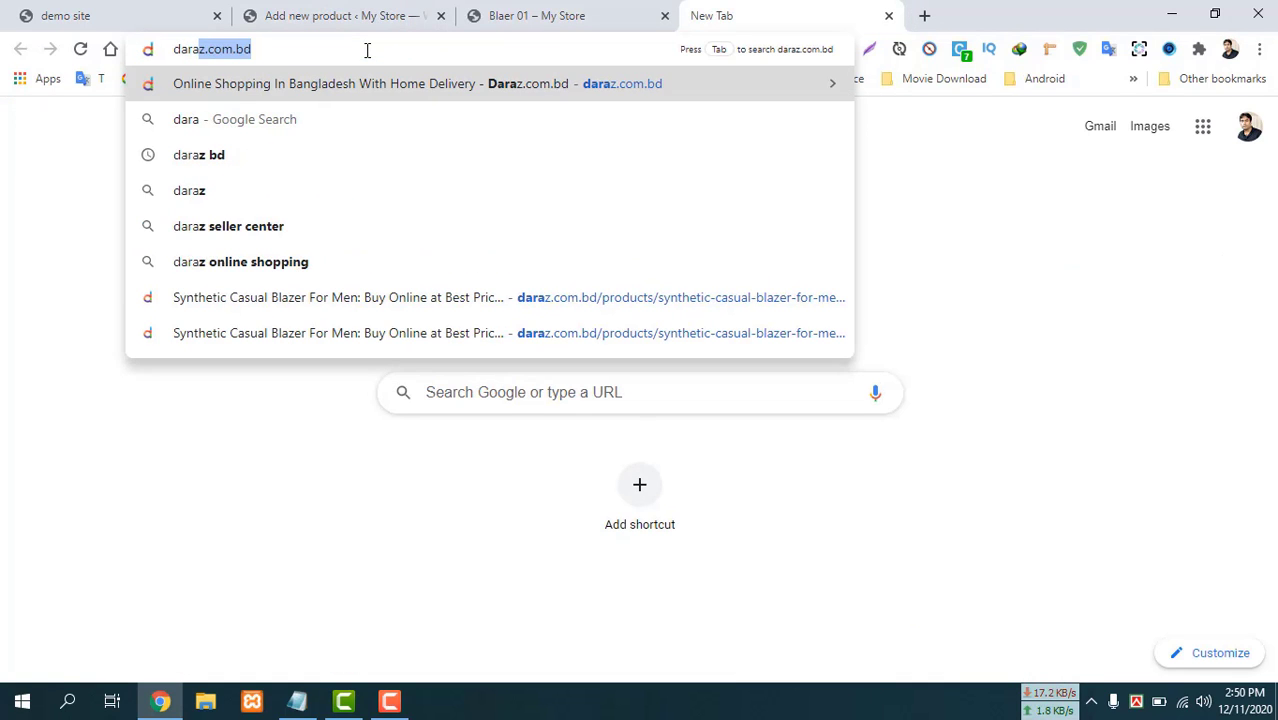
key("Return")
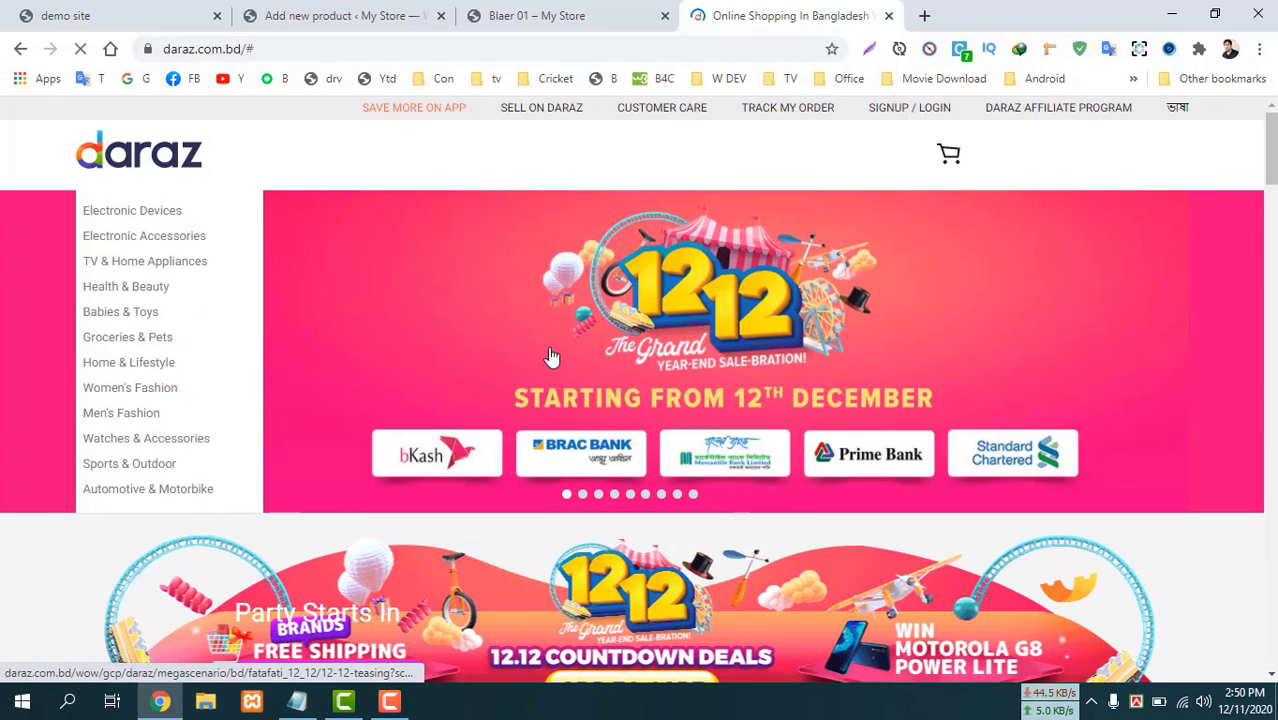
left_click(323, 155)
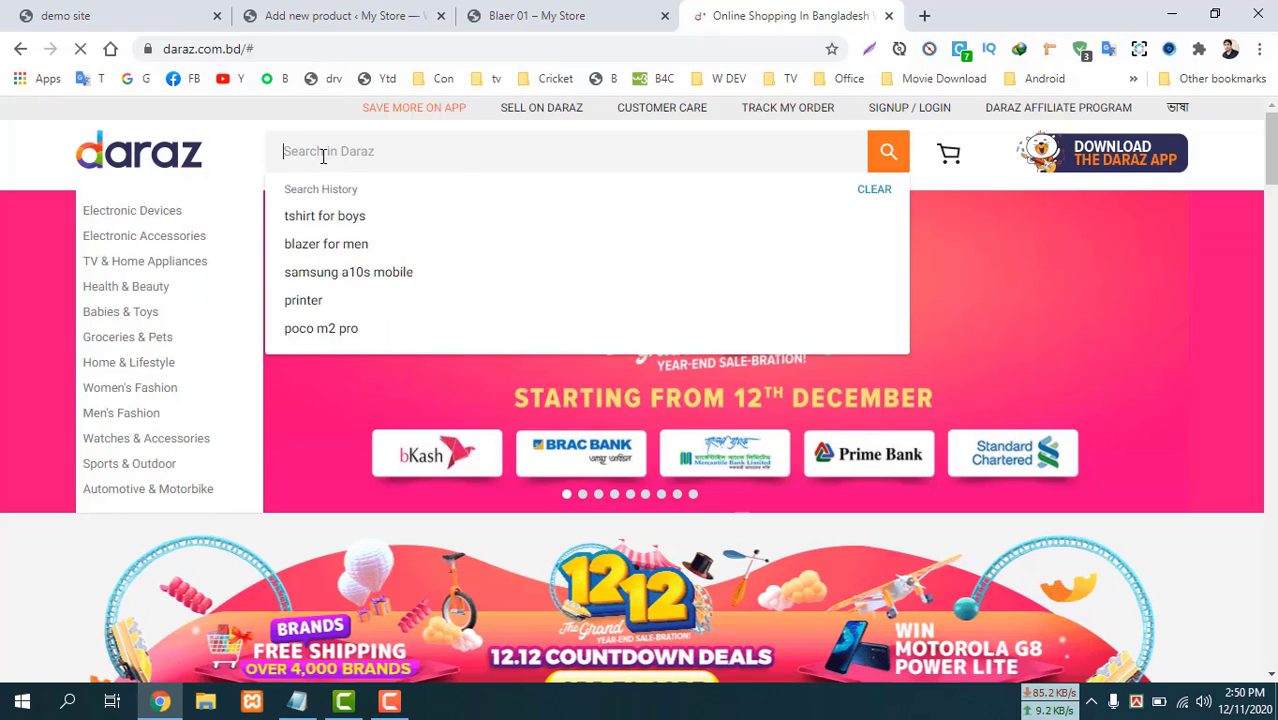
left_click(333, 247)
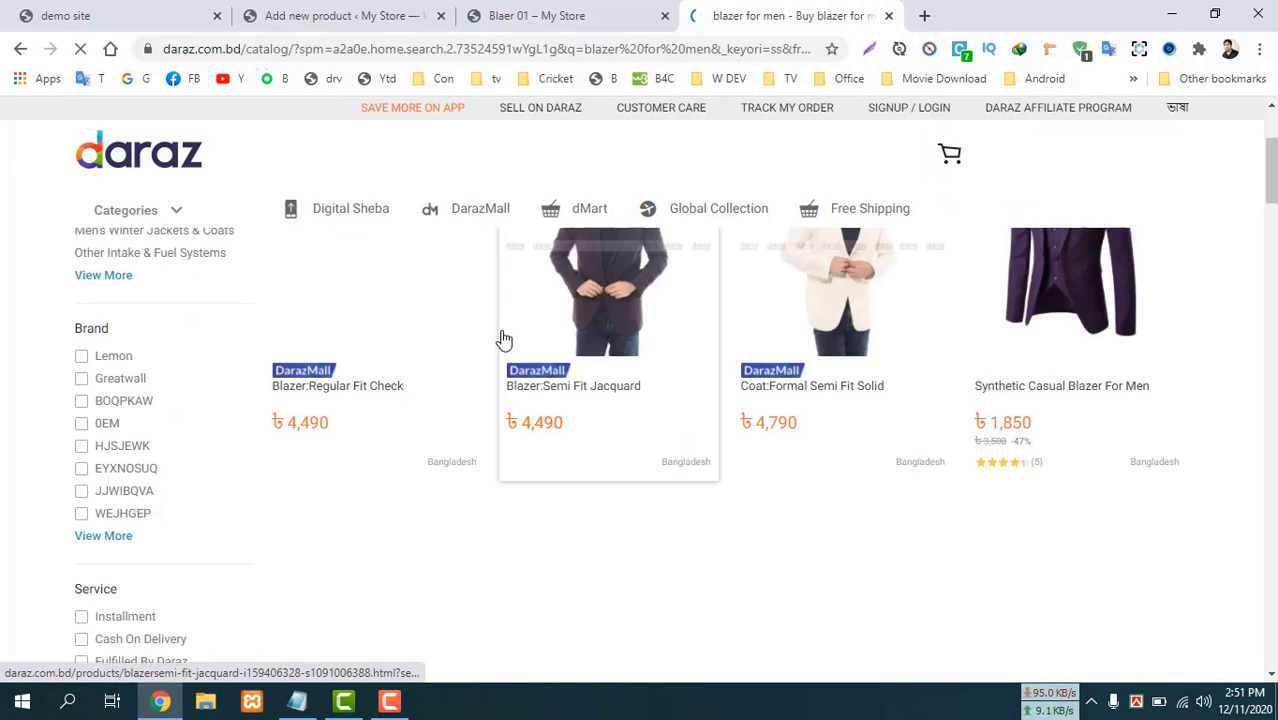
Open the Blazer:Semi Fit Jacquard product from the search results in its own tab and switch to it.
right_click(616, 306)
left_click(660, 316)
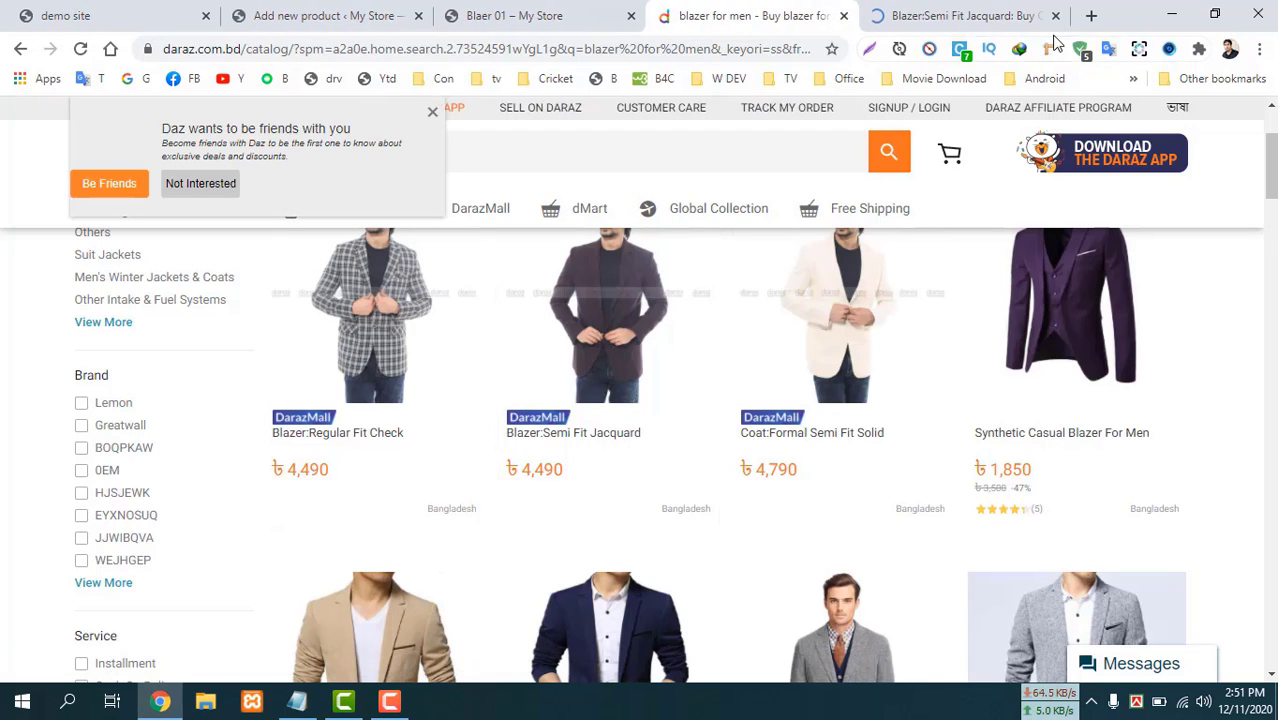
left_click(957, 15)
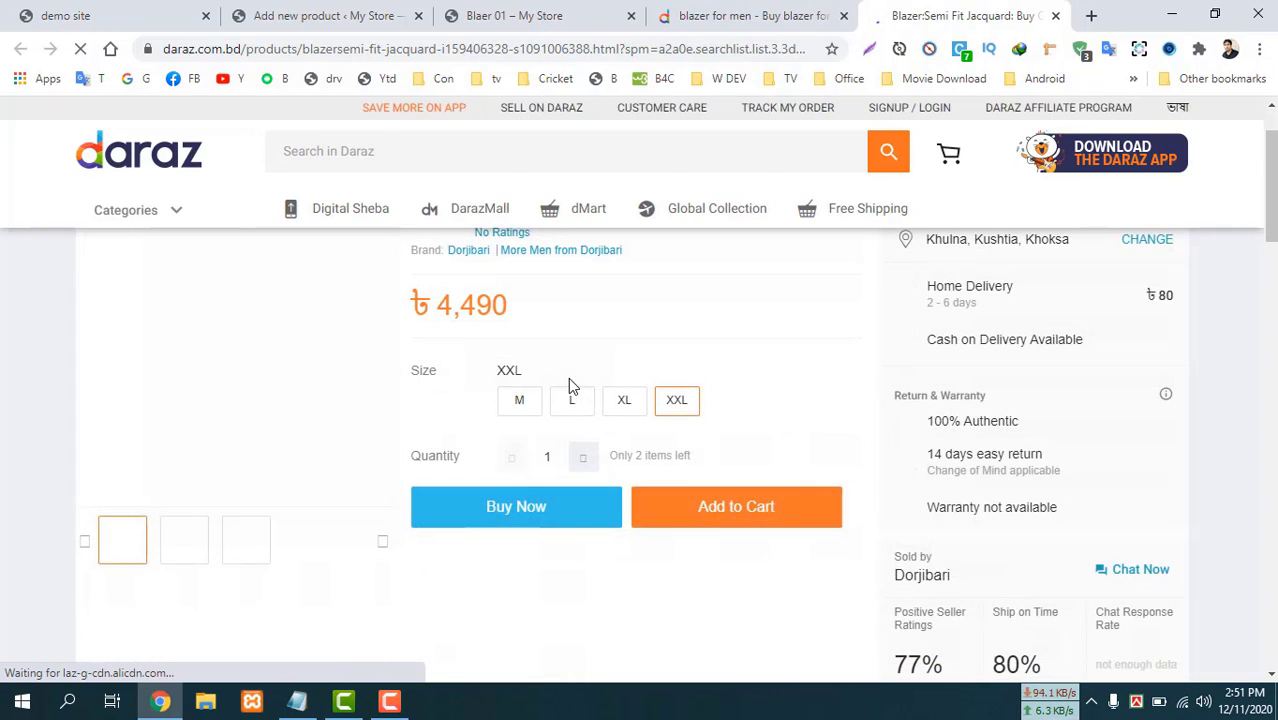
Copy the product details heading and bullet list of Blazer:Semi Fit Jacquard.
scroll(564, 376, "down", 5)
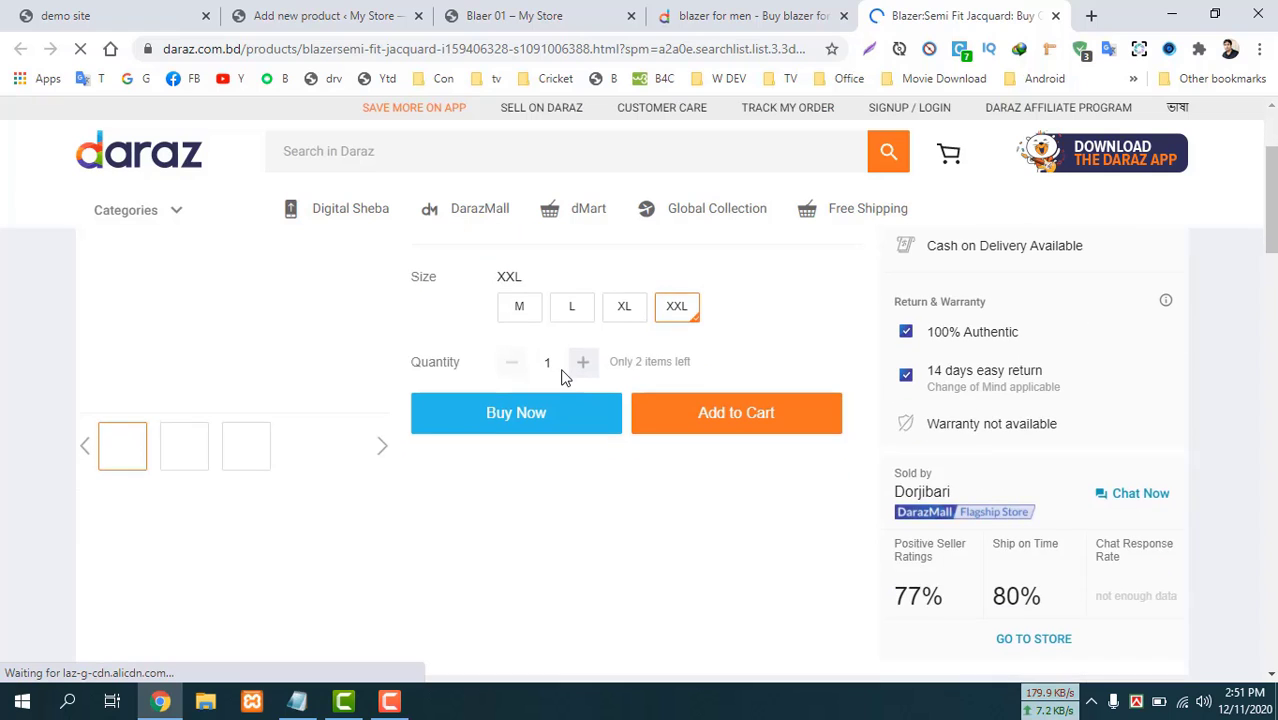
scroll(553, 380, "down", 2)
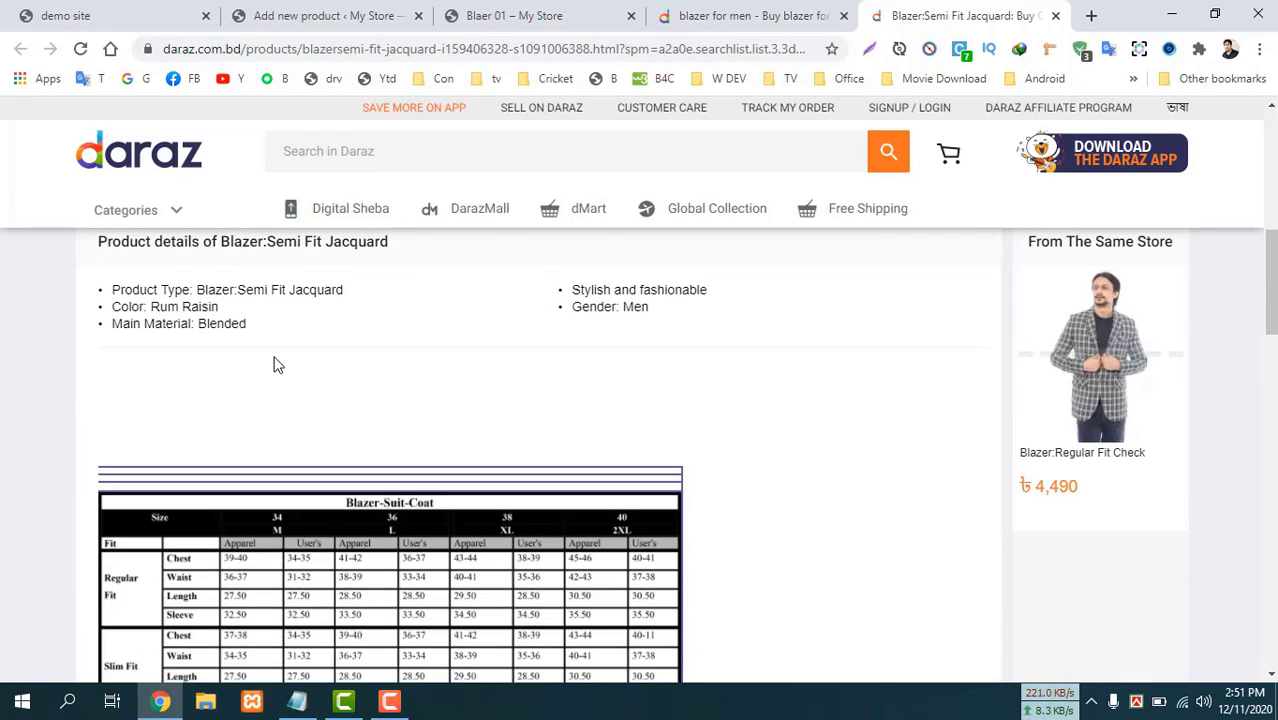
scroll(200, 420, "up", 1)
left_click_drag(95, 335, 617, 442)
key("ctrl+c")
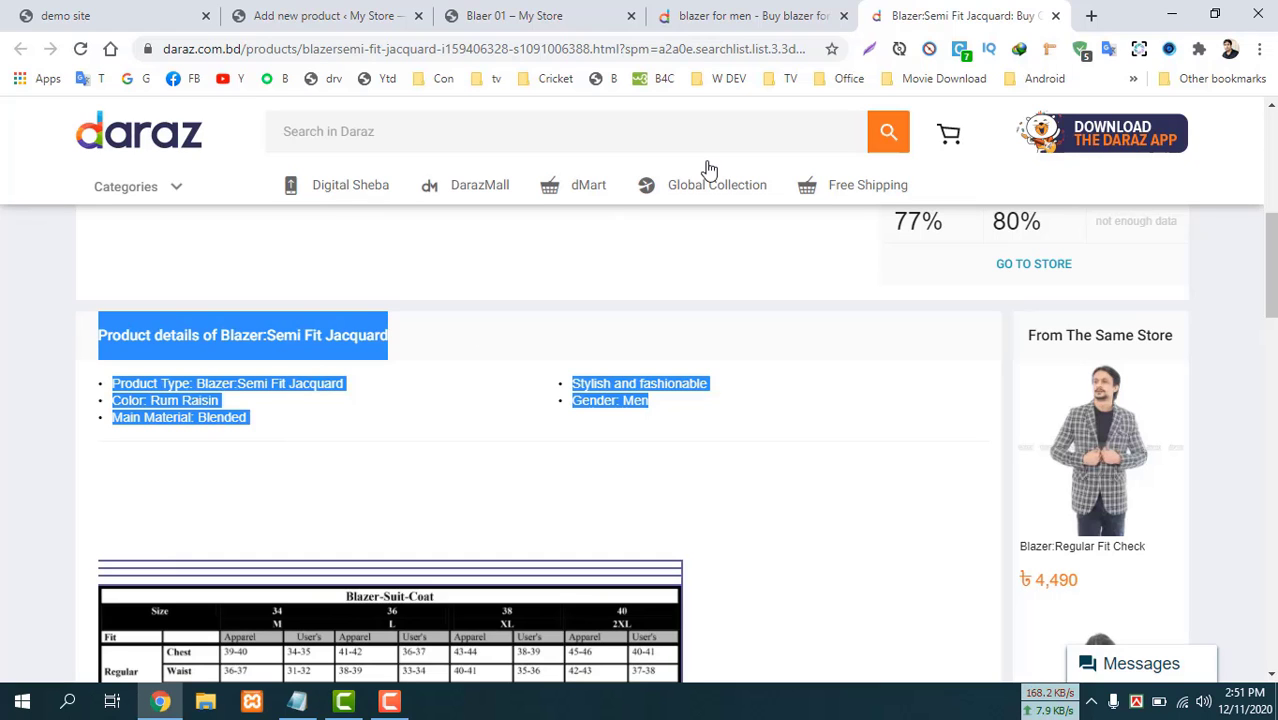
Paste the copied Blazer:Semi Fit Jacquard details into the product short description of Blaer 02.
left_click(499, 15)
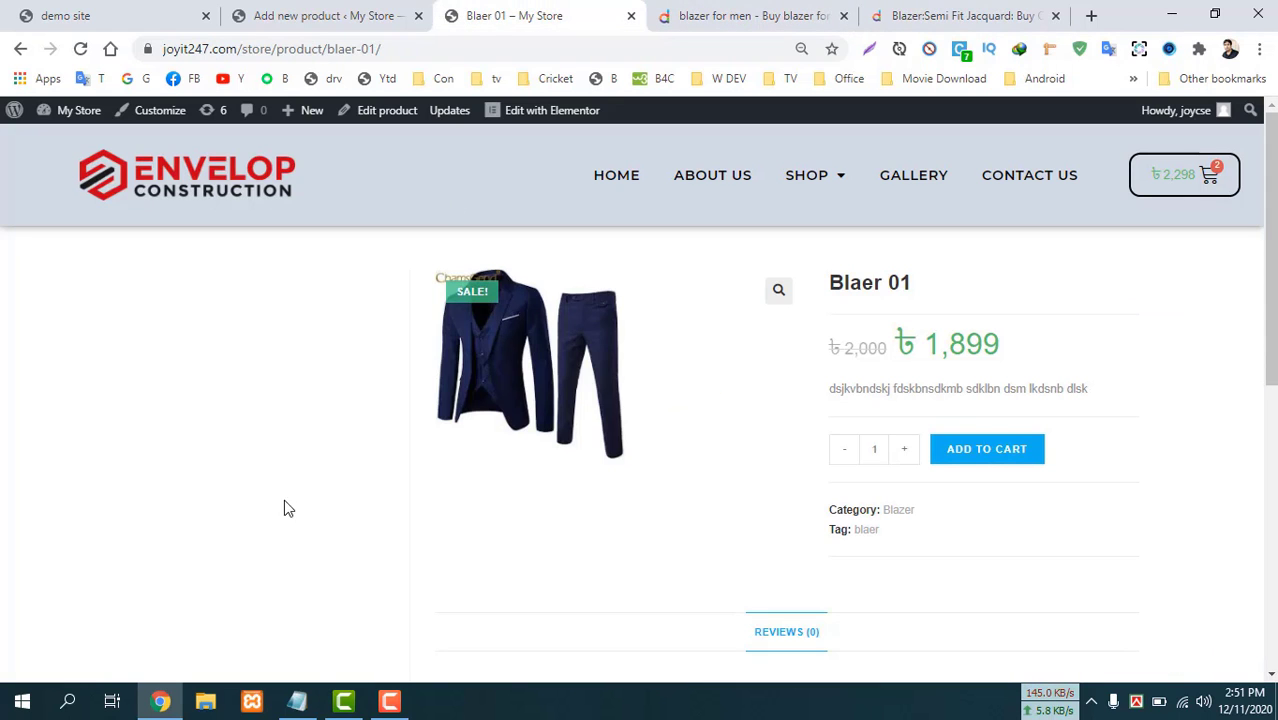
left_click(300, 12)
scroll(391, 394, "up", 3)
scroll(391, 394, "down", 9)
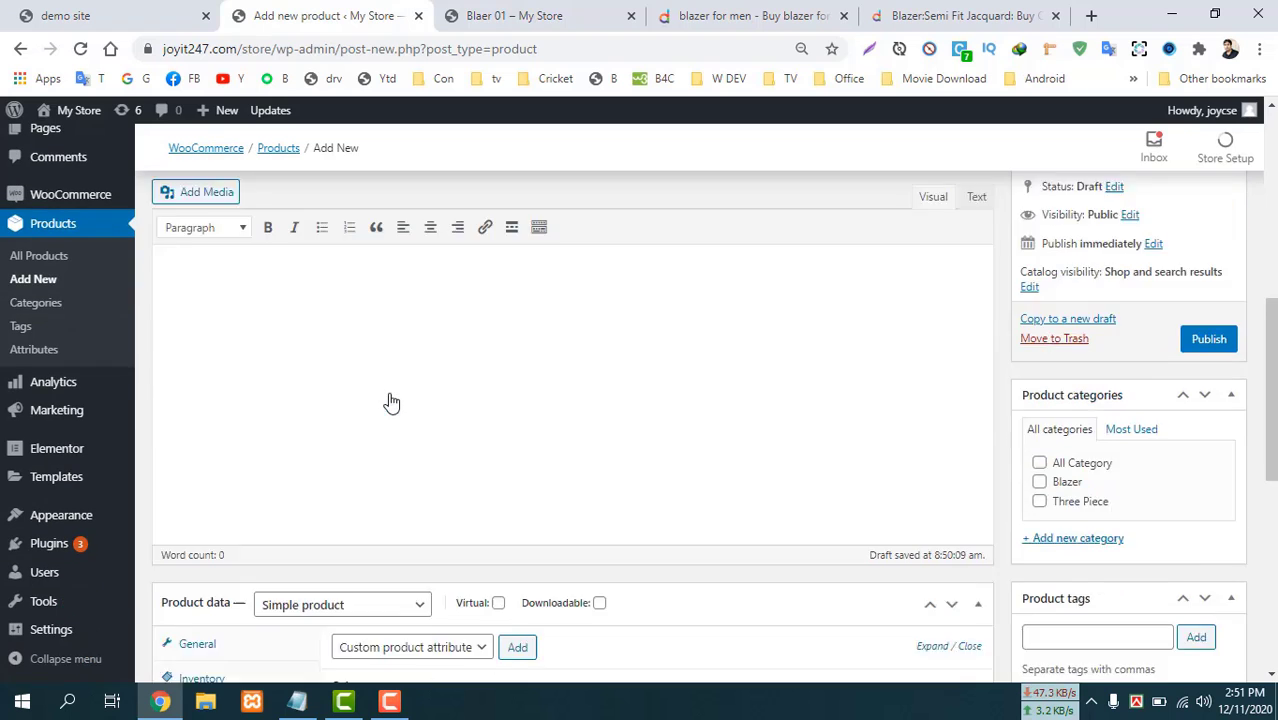
left_click(245, 445)
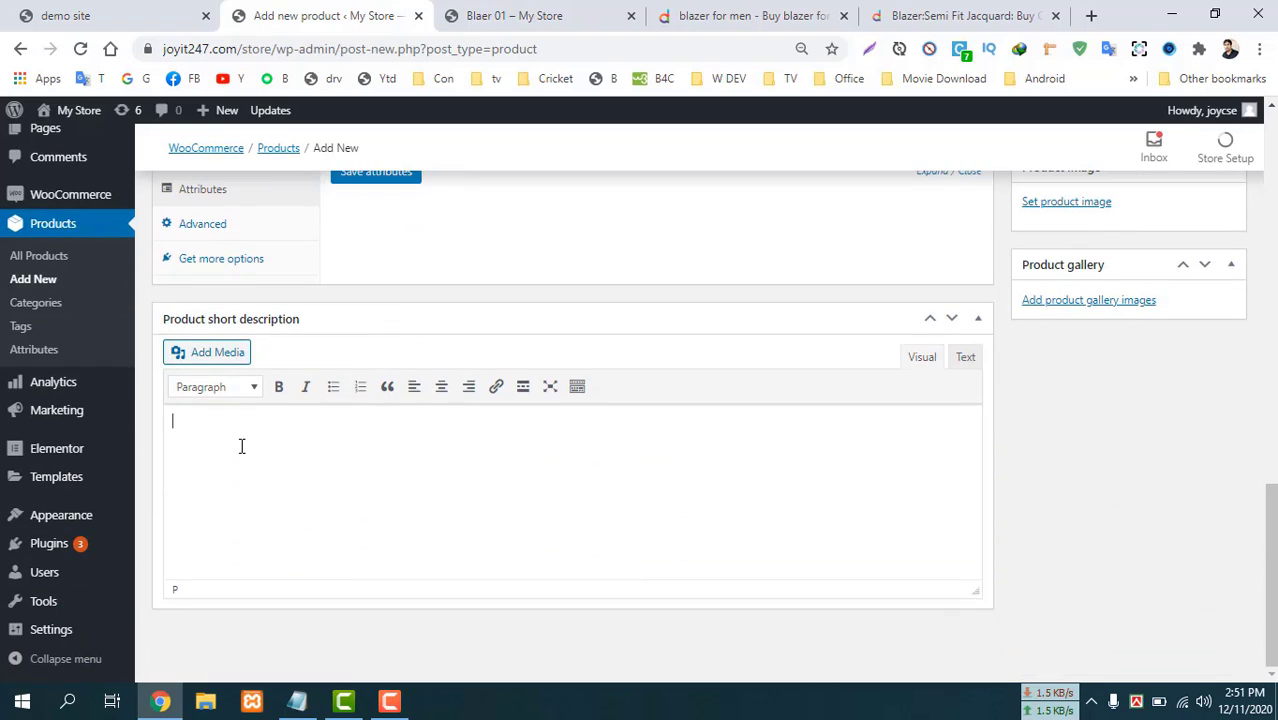
key("ctrl+v")
Select and copy the Blazer-Suit-Coat size chart image from the Daraz product page.
scroll(393, 456, "up", 5)
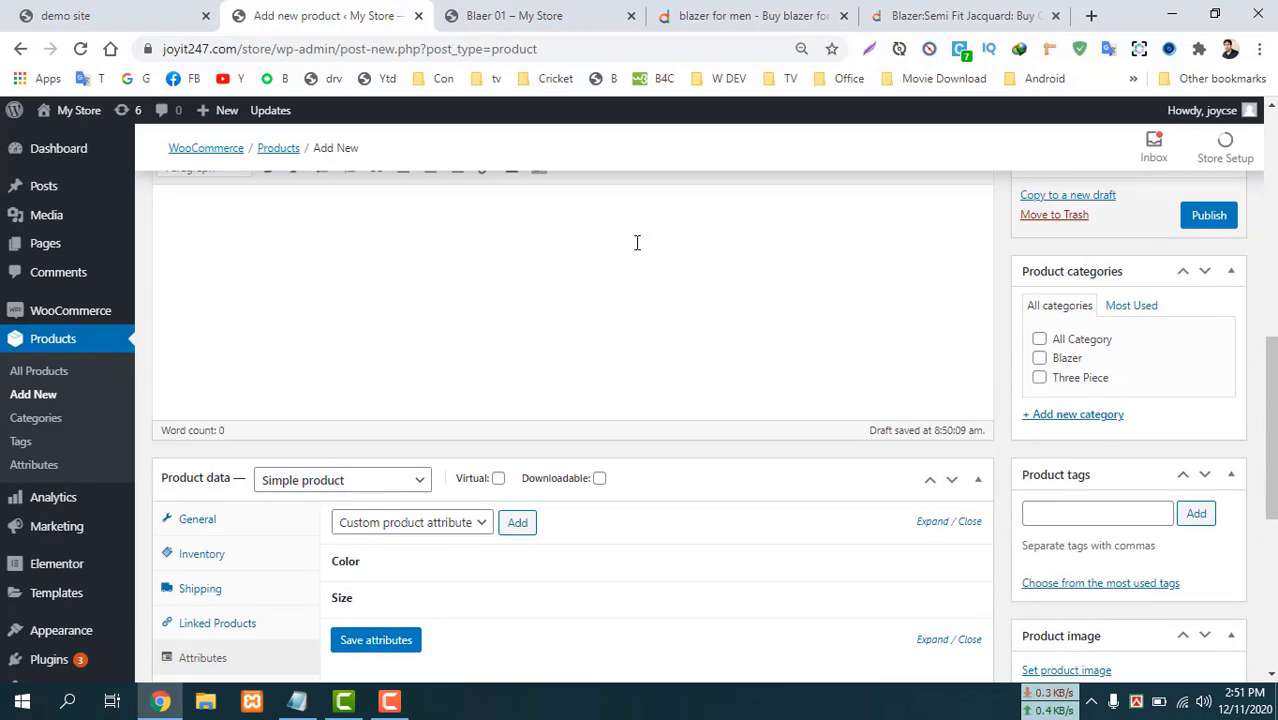
left_click(960, 15)
scroll(322, 652, "down", 3)
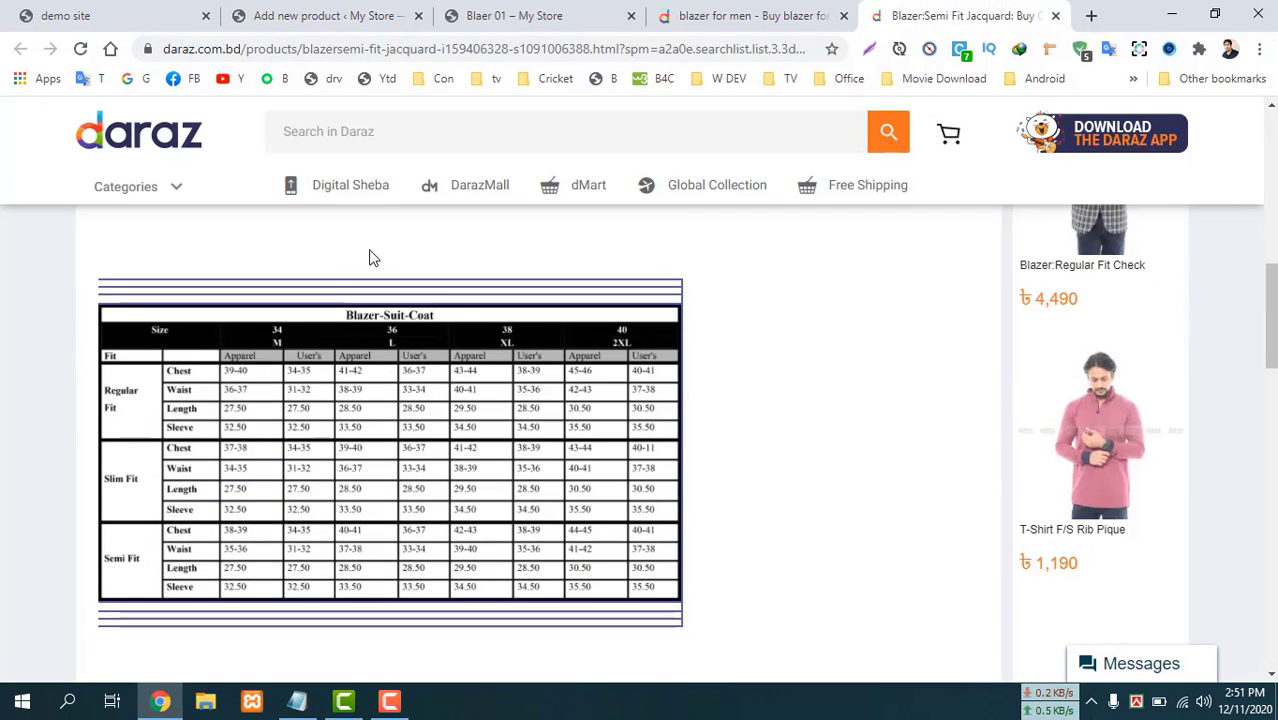
left_click_drag(101, 286, 686, 549)
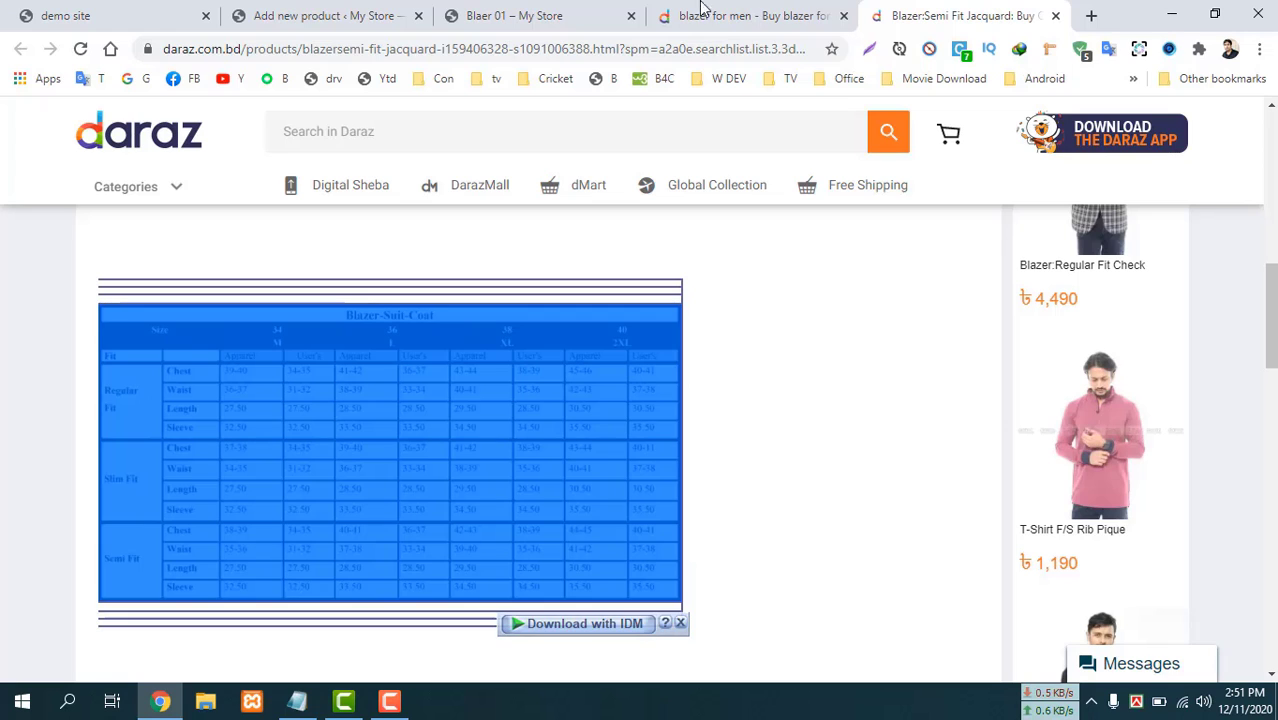
Paste the copied size chart into the main description of Blaer 02.
left_click(521, 16)
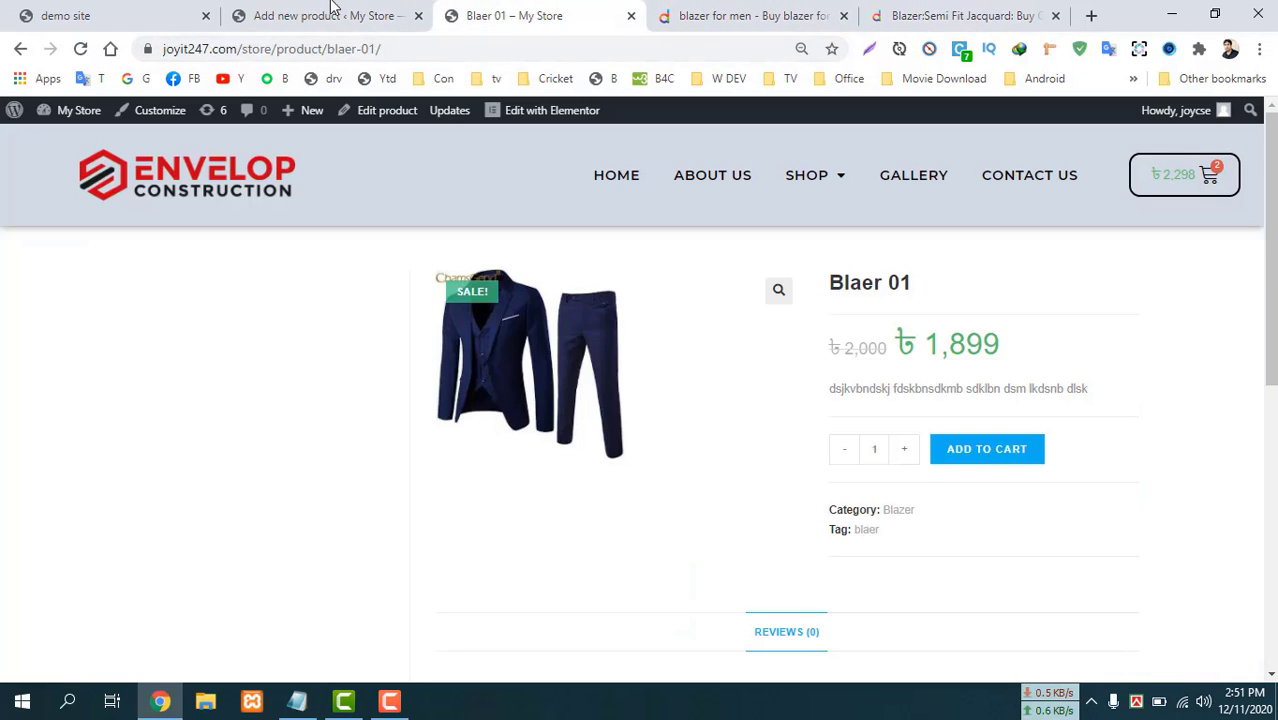
left_click(332, 16)
scroll(379, 329, "up", 2)
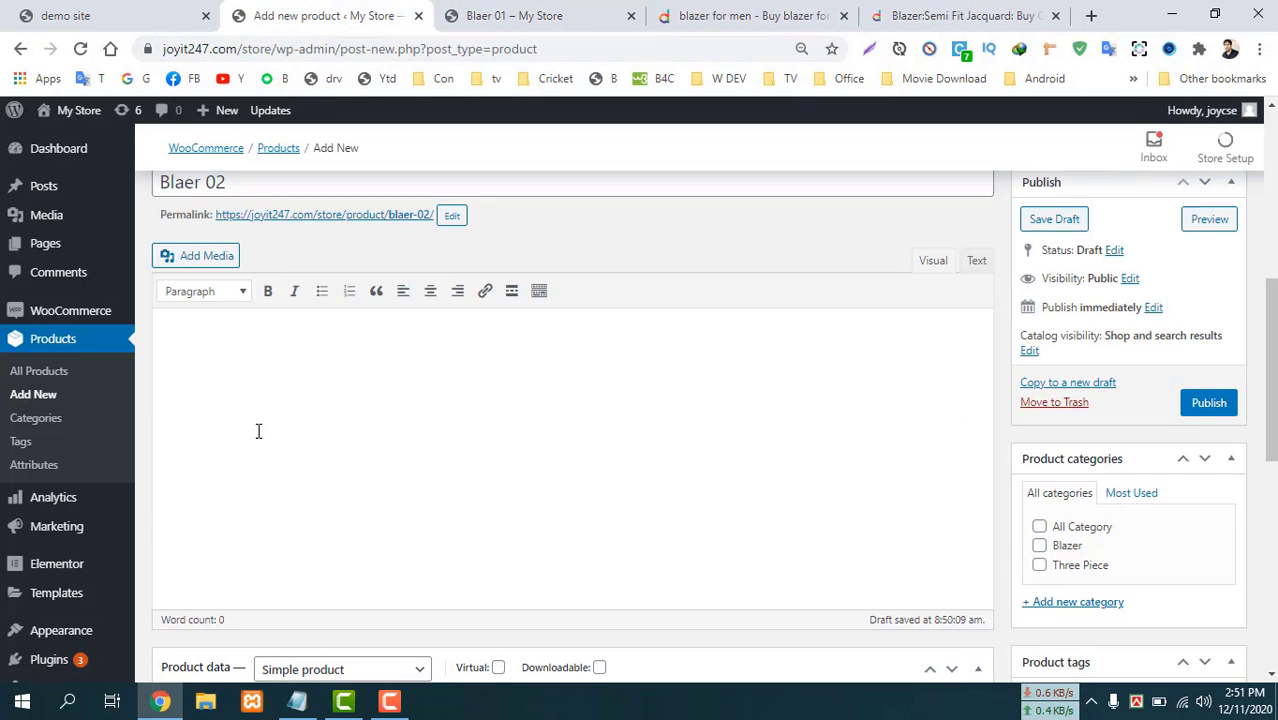
left_click(281, 346)
key("ctrl+v")
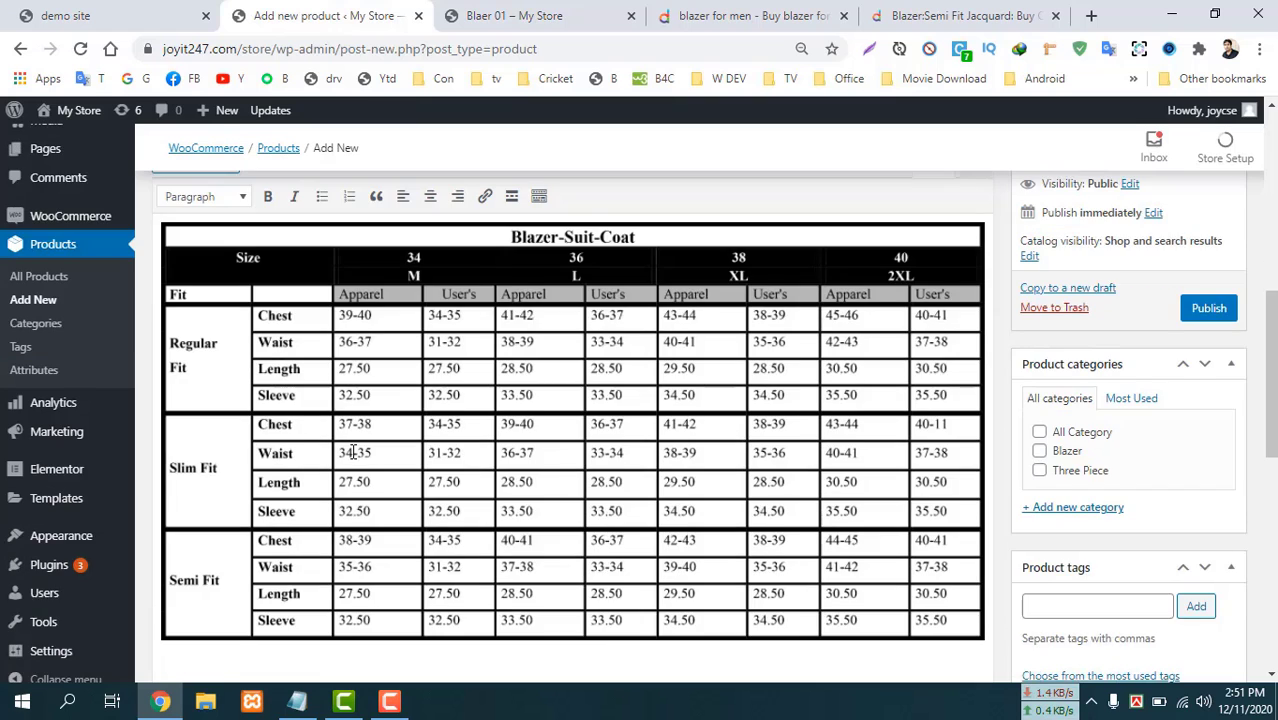
Set the regular price of Blaer 02 to 4490, matching the price on the Daraz product page.
scroll(351, 446, "down", 10)
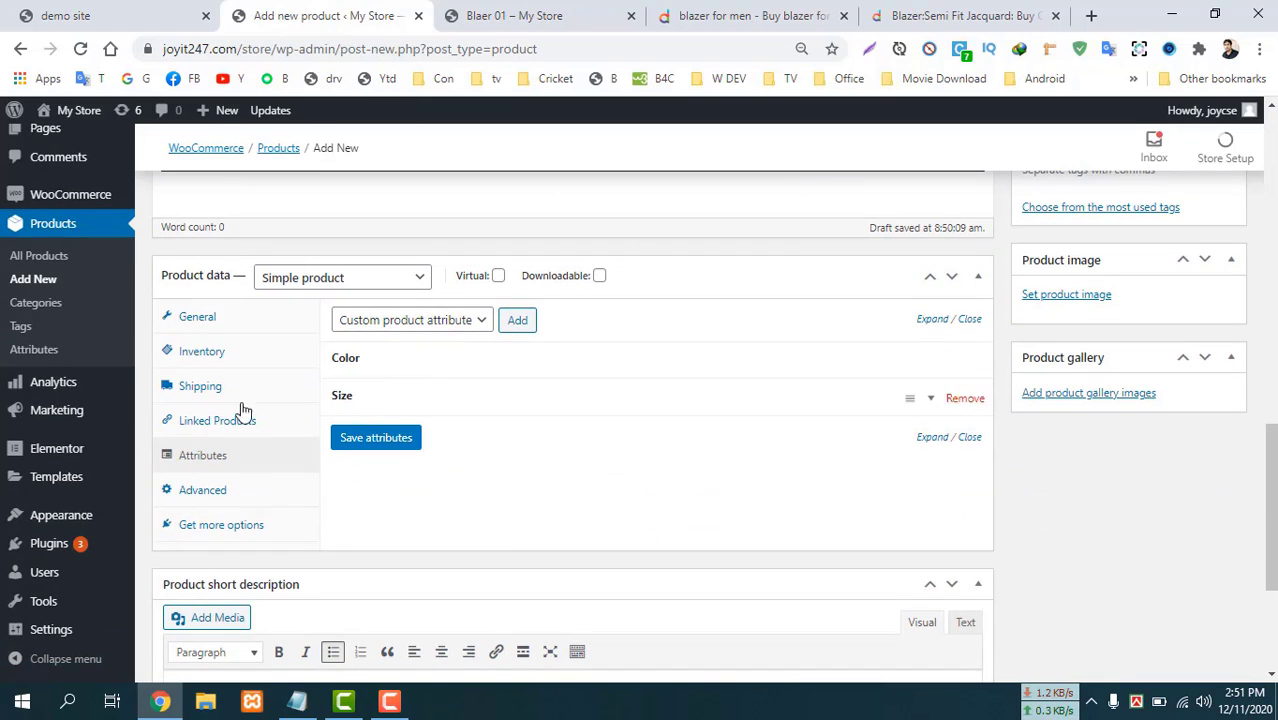
left_click(200, 317)
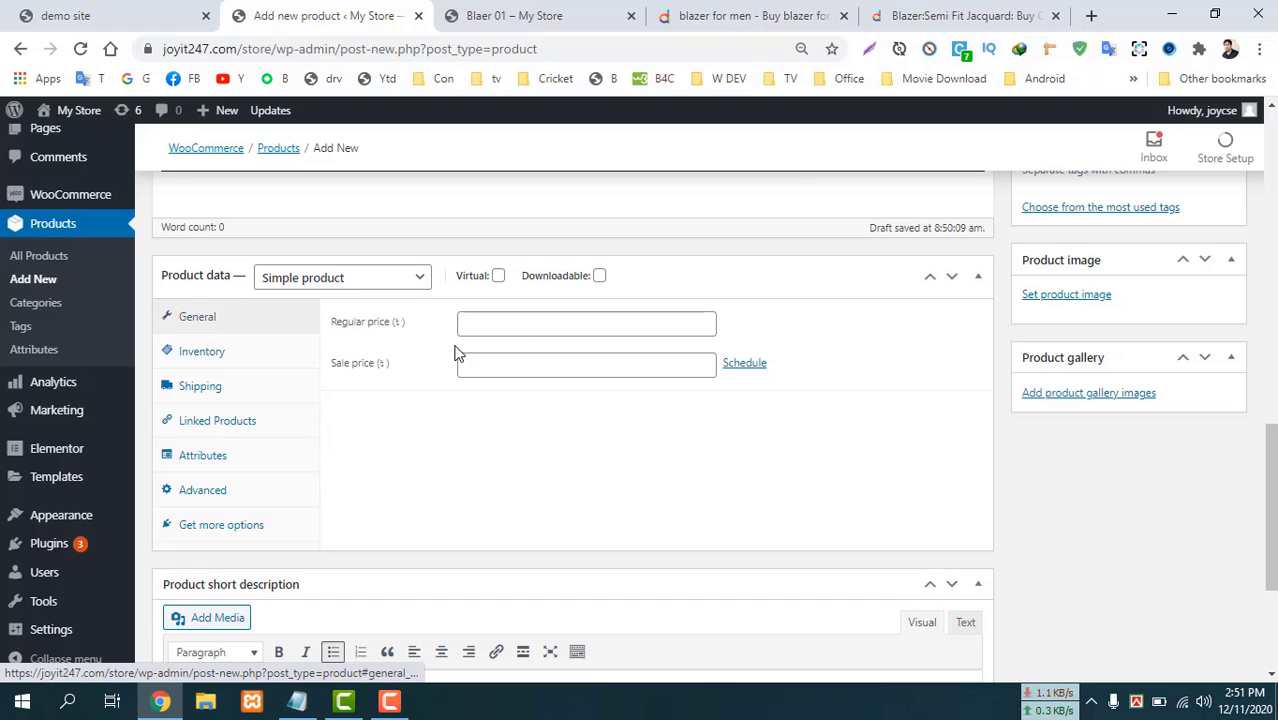
left_click(502, 325)
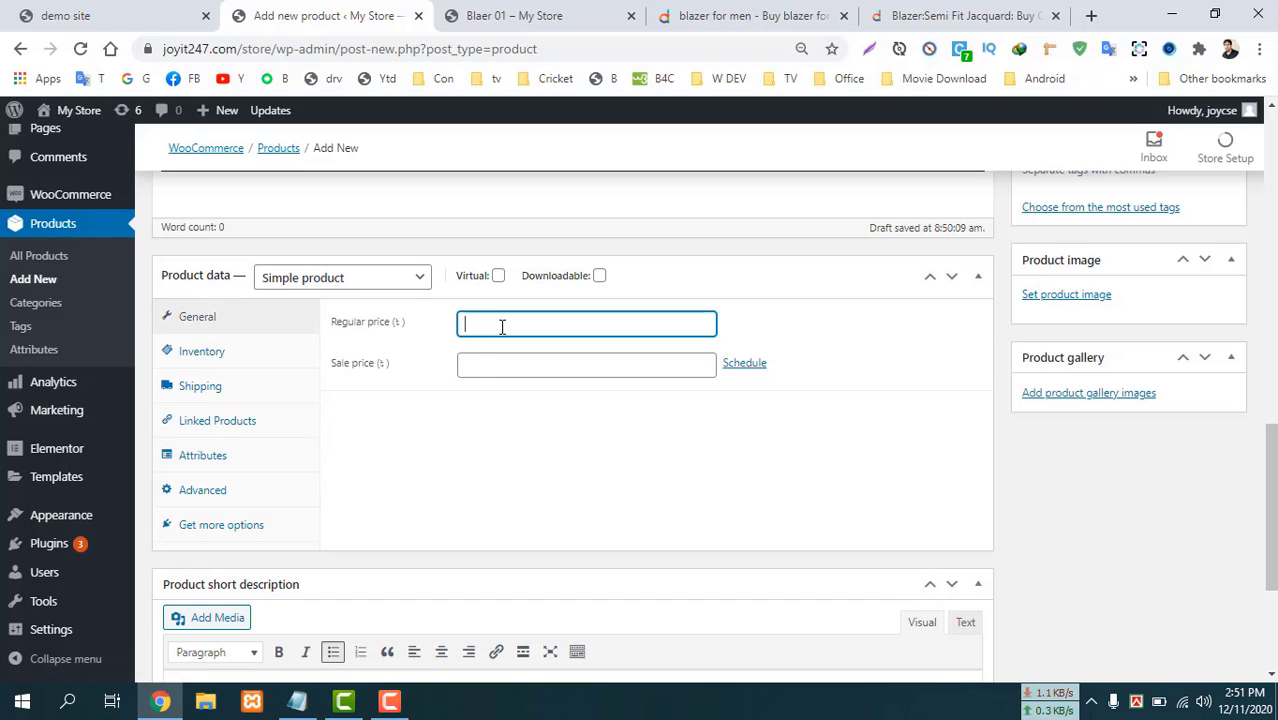
left_click(948, 16)
scroll(770, 538, "up", 10)
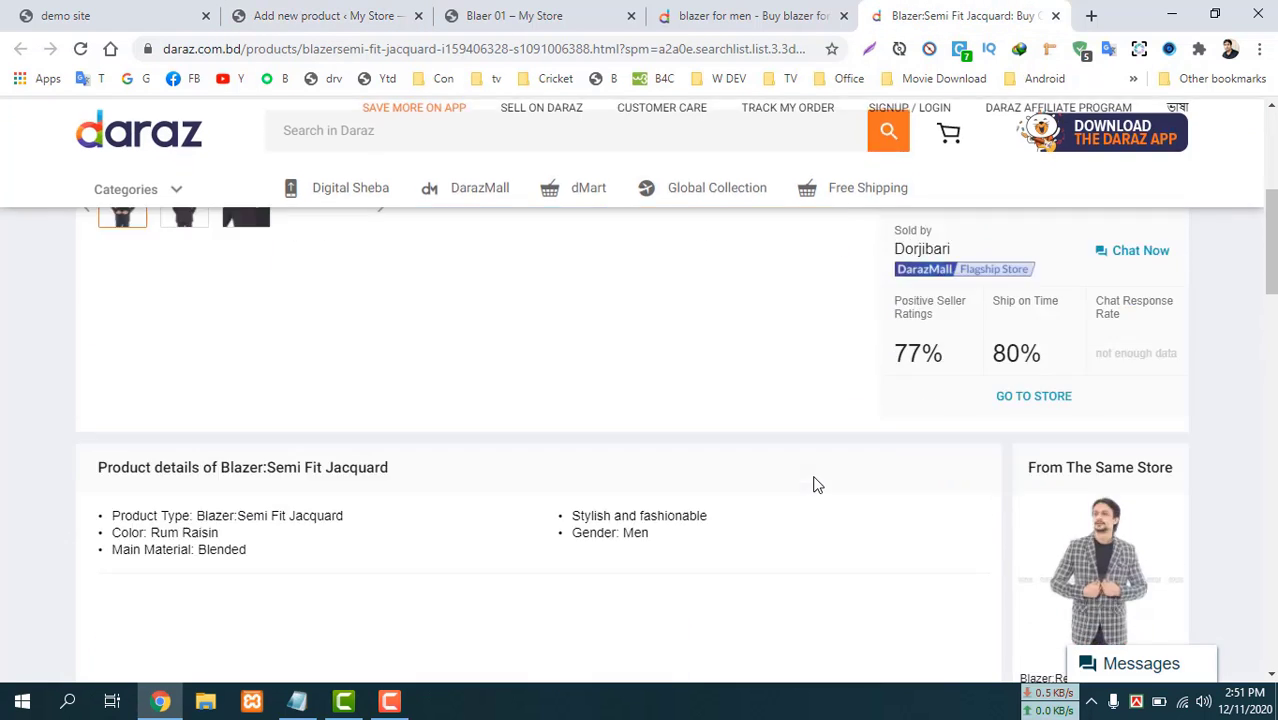
scroll(498, 421, "up", 1)
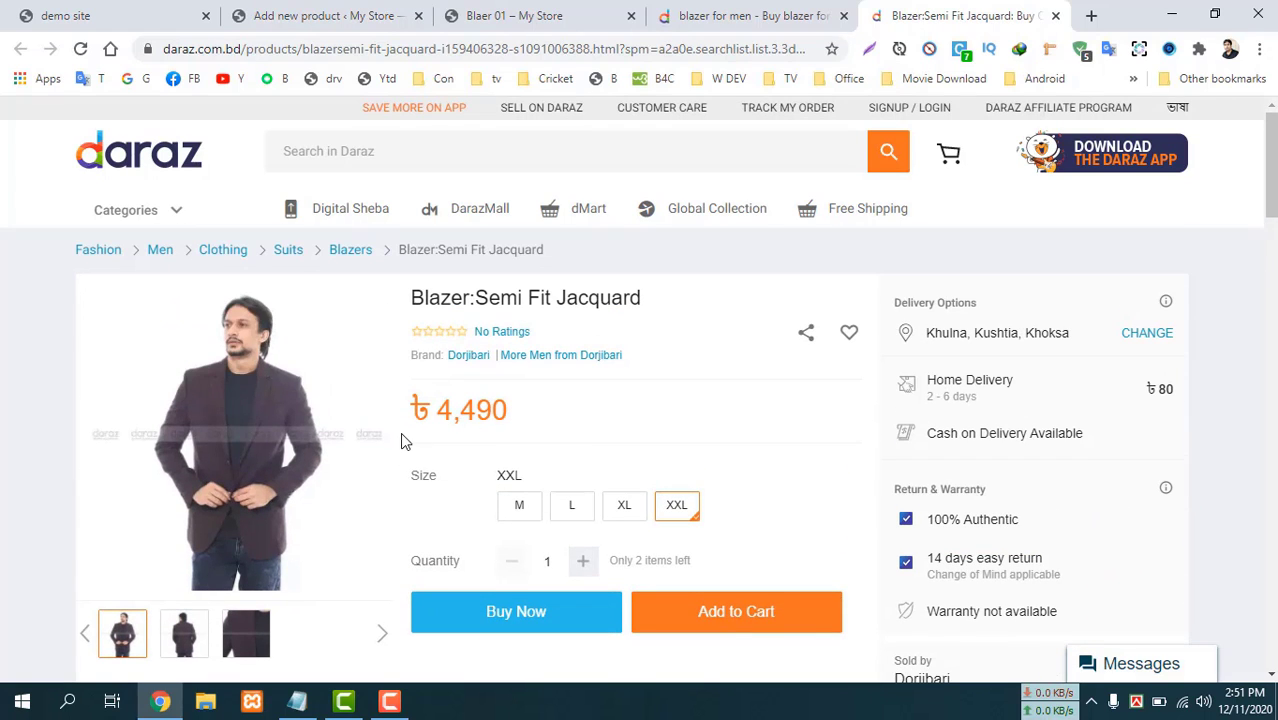
left_click(330, 15)
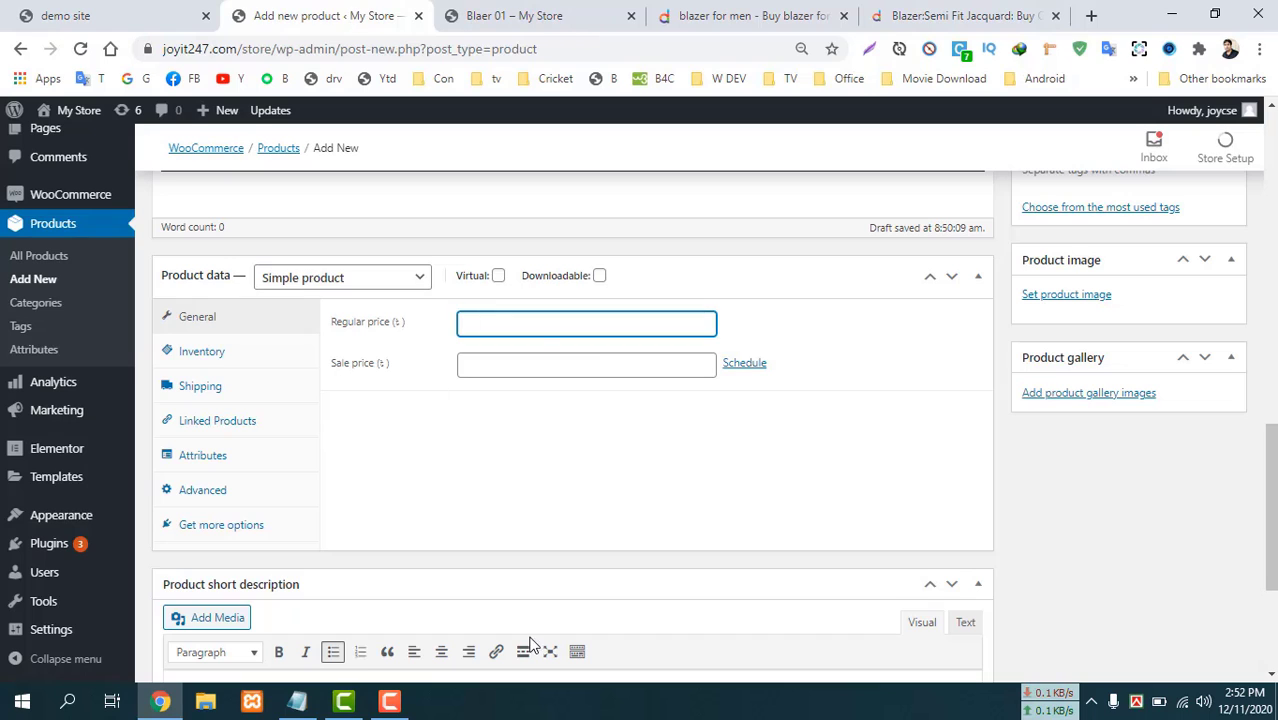
left_click(534, 322)
type("4")
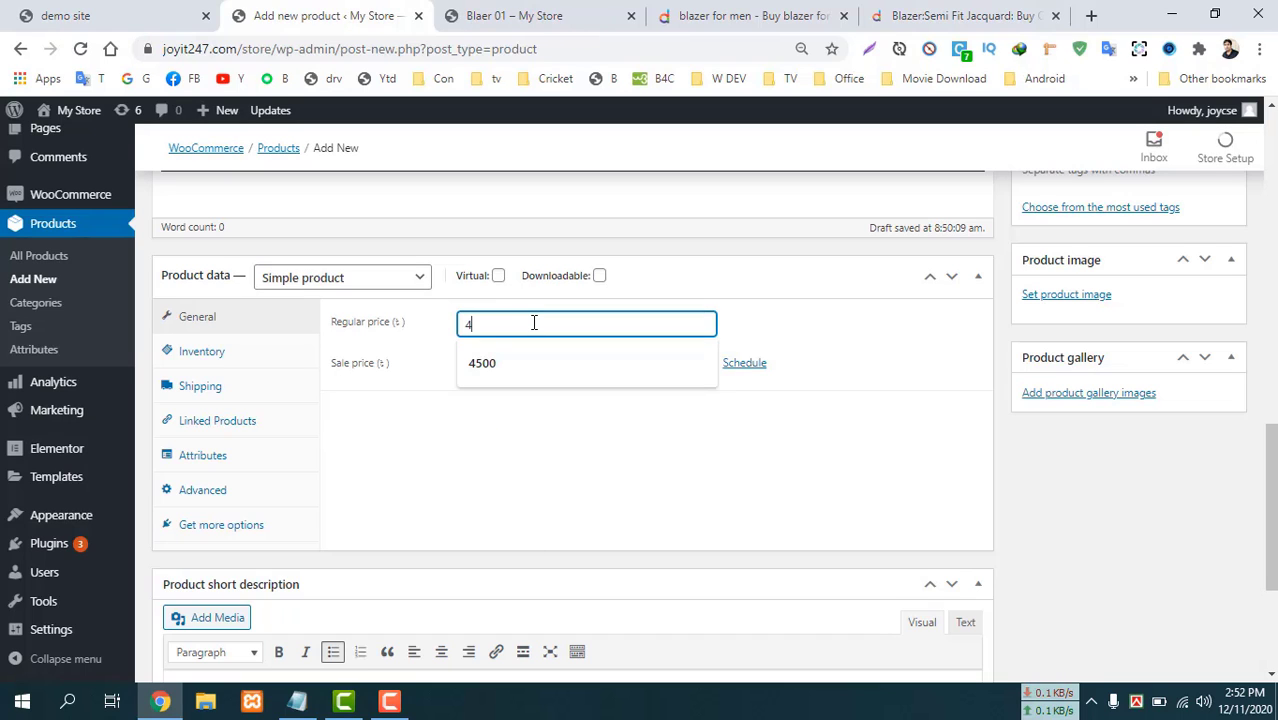
left_click(978, 15)
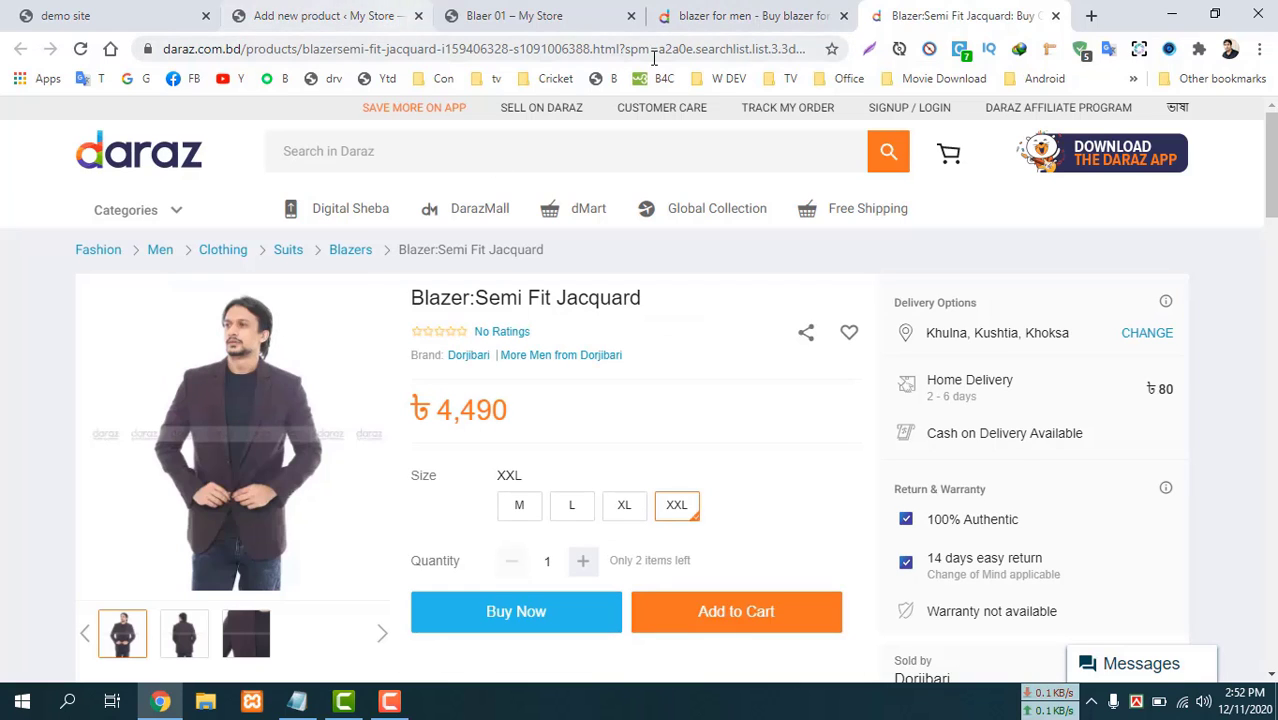
left_click(281, 12)
type("4490")
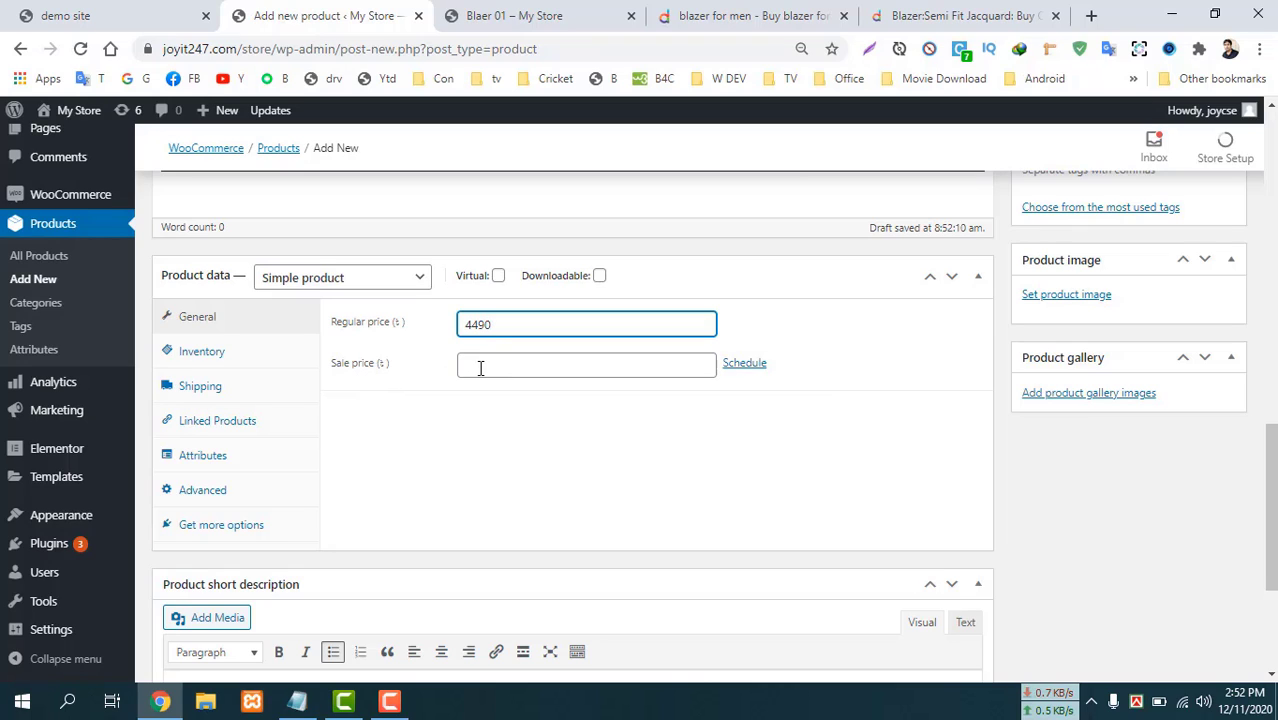
left_click(469, 428)
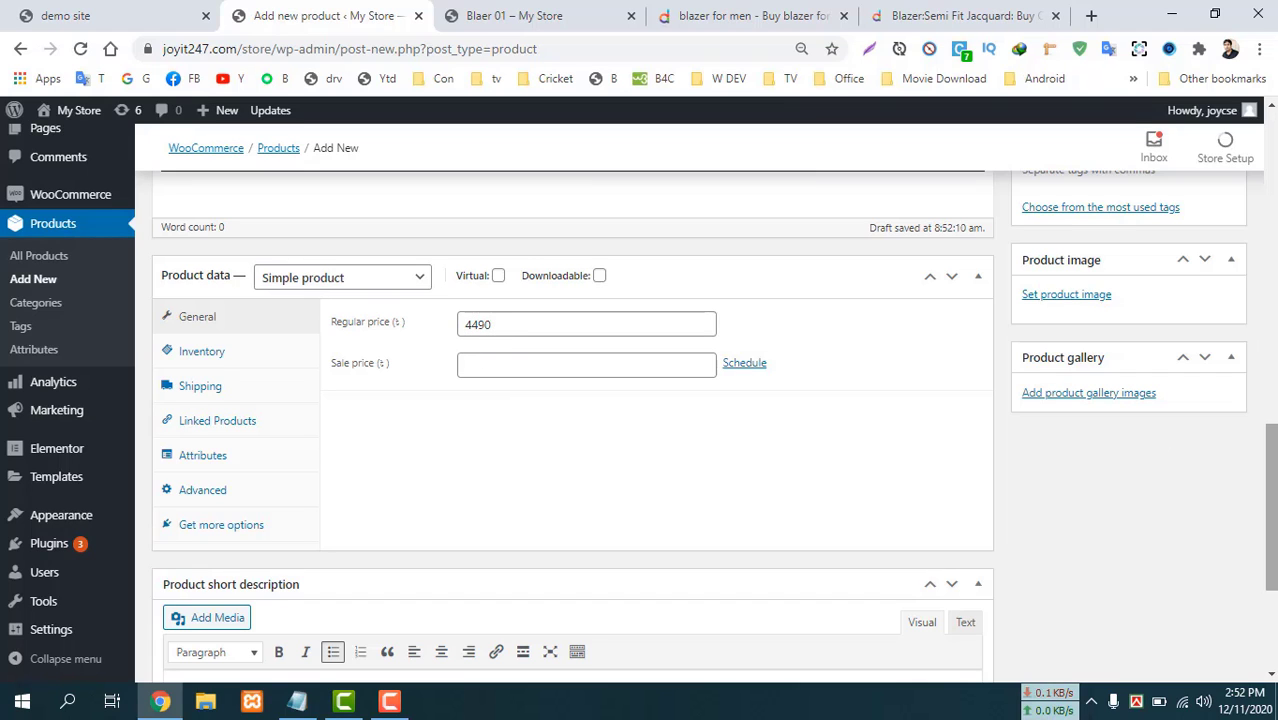
scroll(1270, 462, "down", 3)
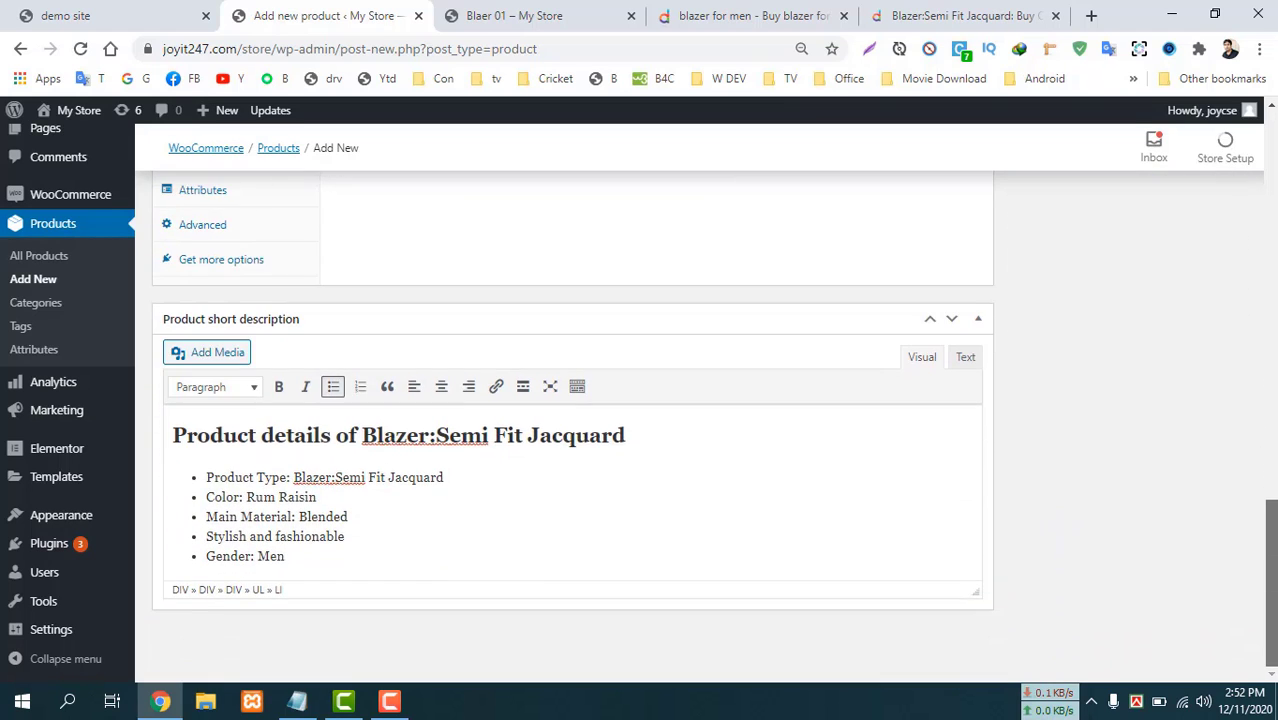
scroll(1270, 462, "up", 4)
scroll(1270, 462, "up", 1)
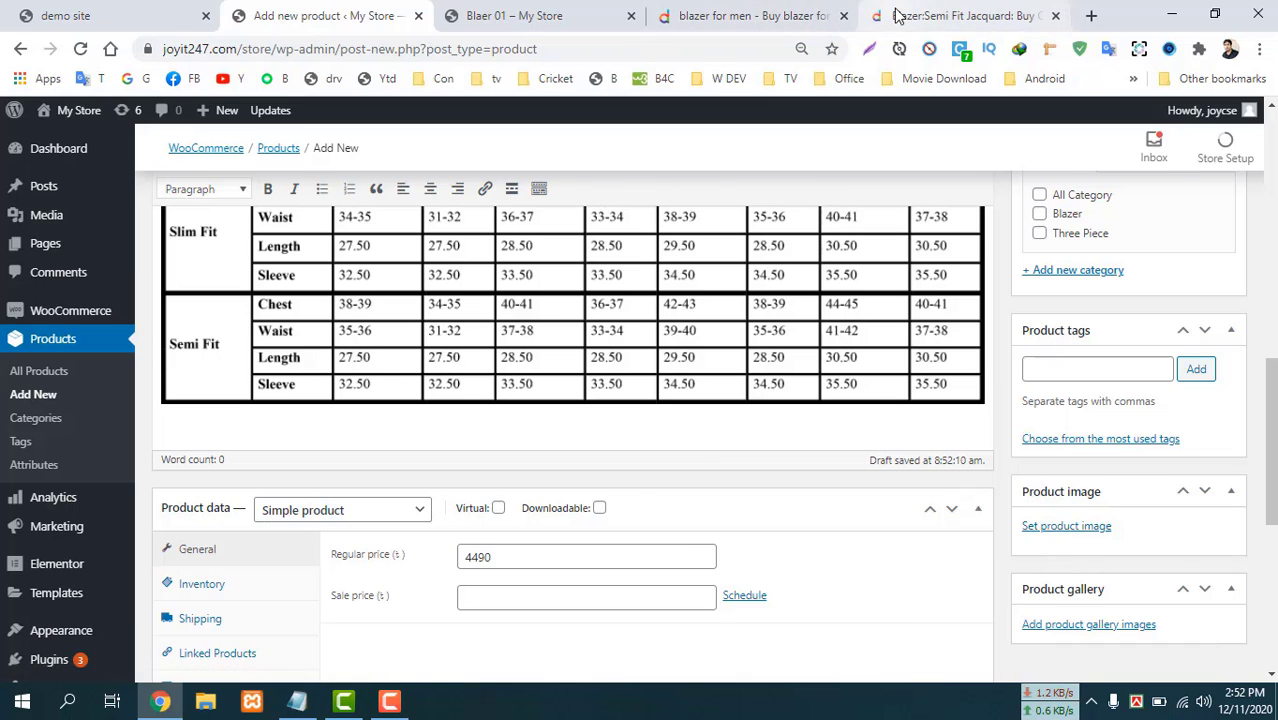
left_click(955, 15)
right_click(224, 430)
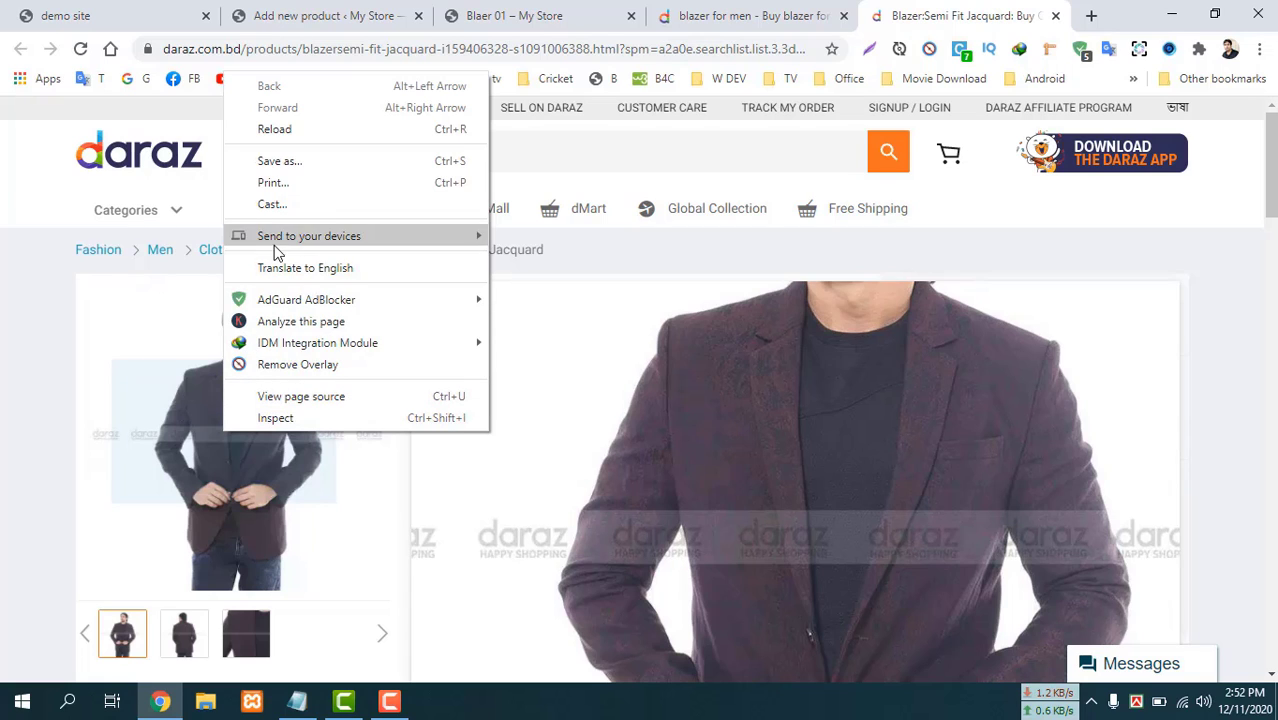
left_click(1, 378)
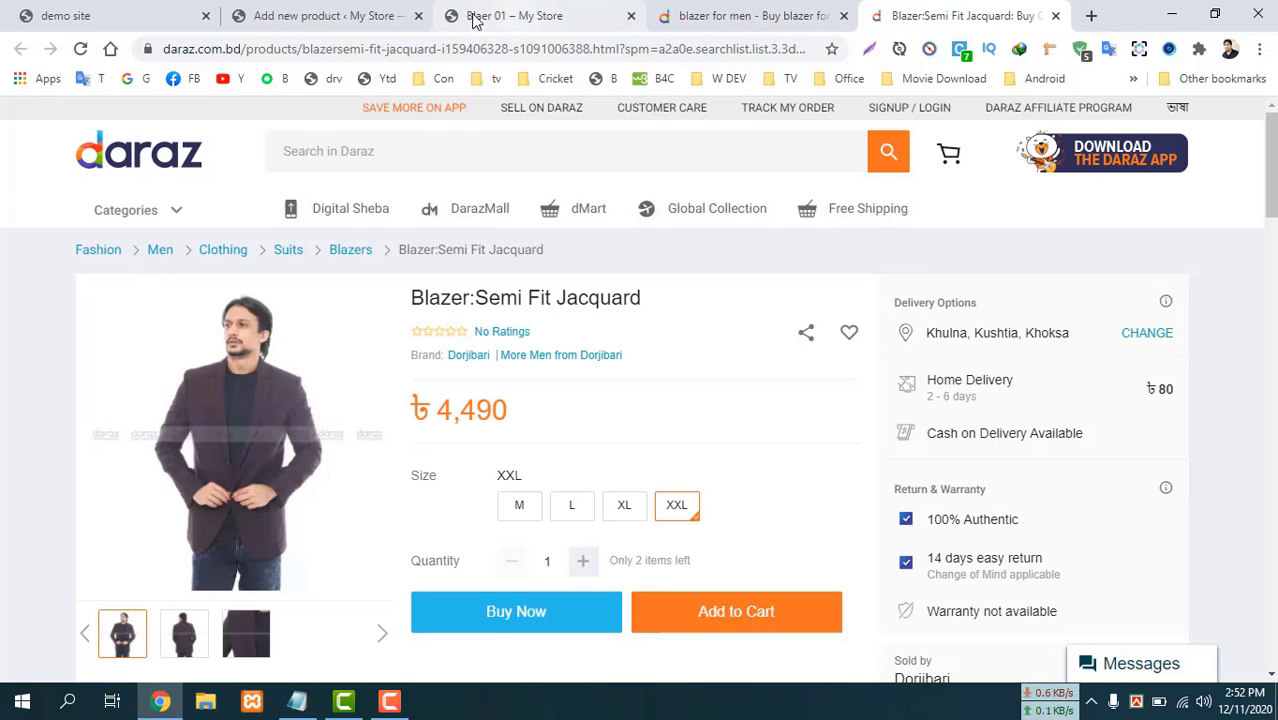
left_click(512, 17)
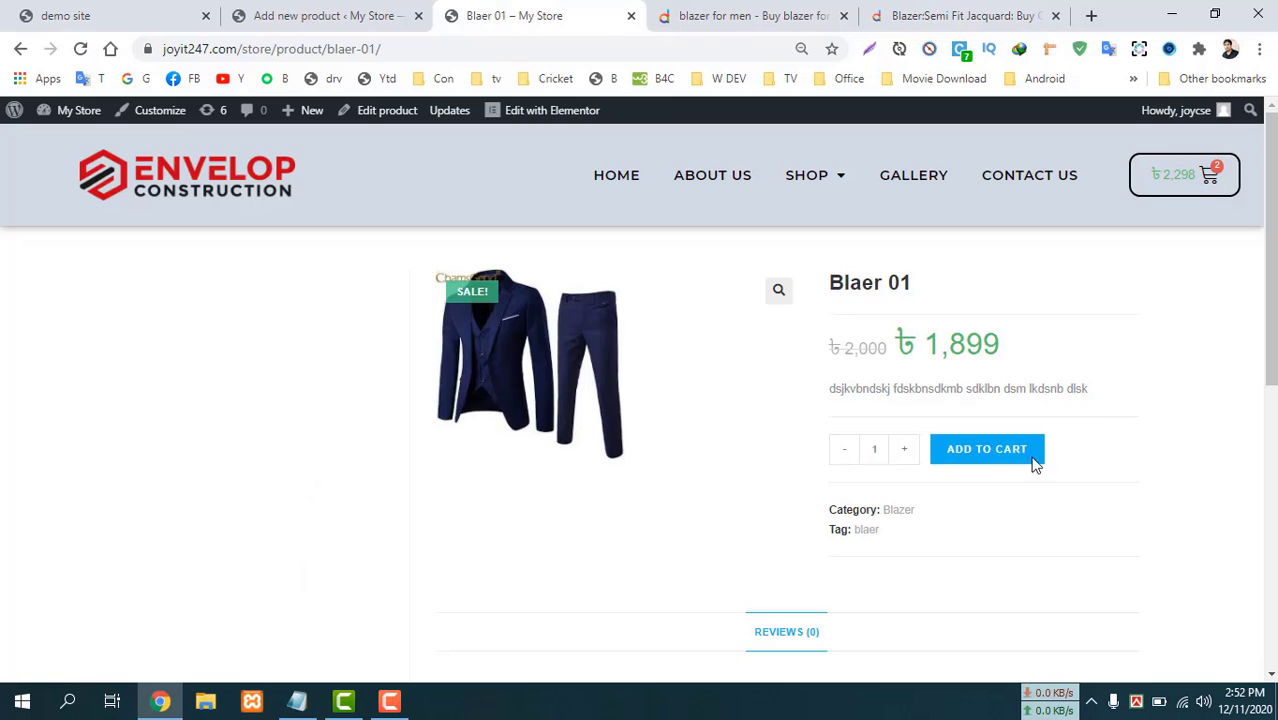
left_click(277, 18)
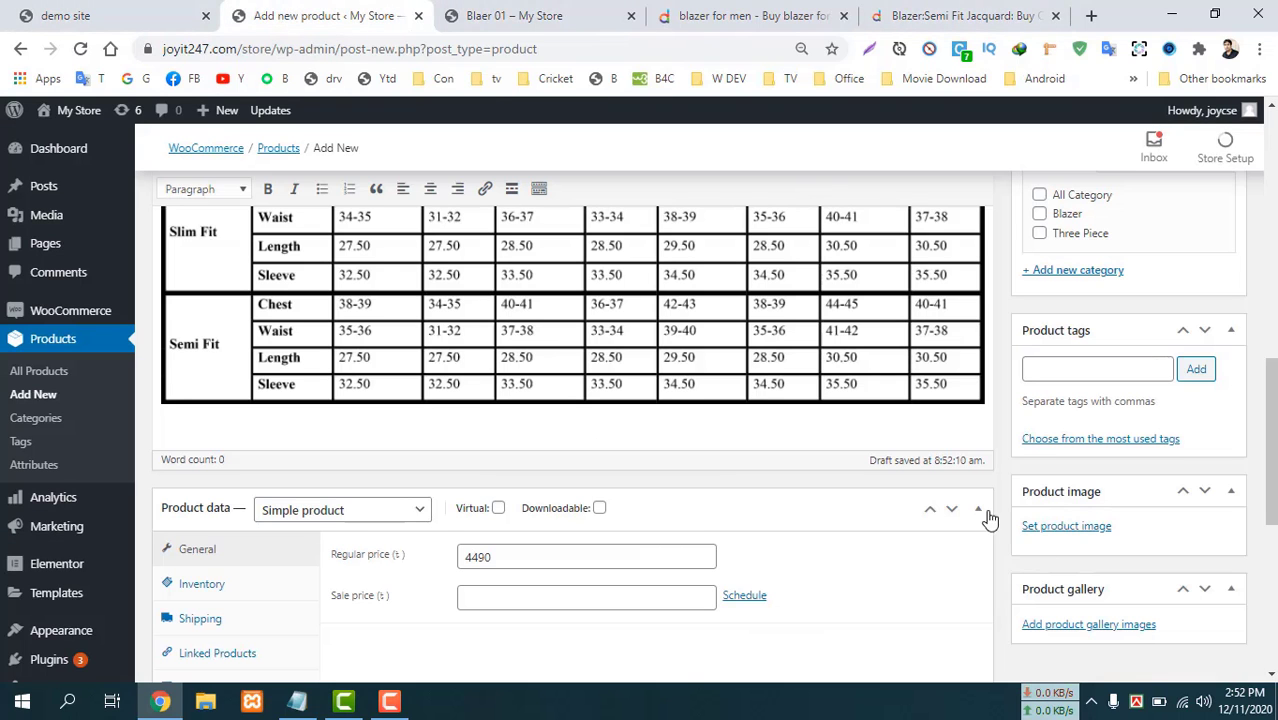
Upload men-27s-trendy-blazer-500x500.jpg from the Pictures\333\Products folder and set it as the product image.
left_click(1065, 527)
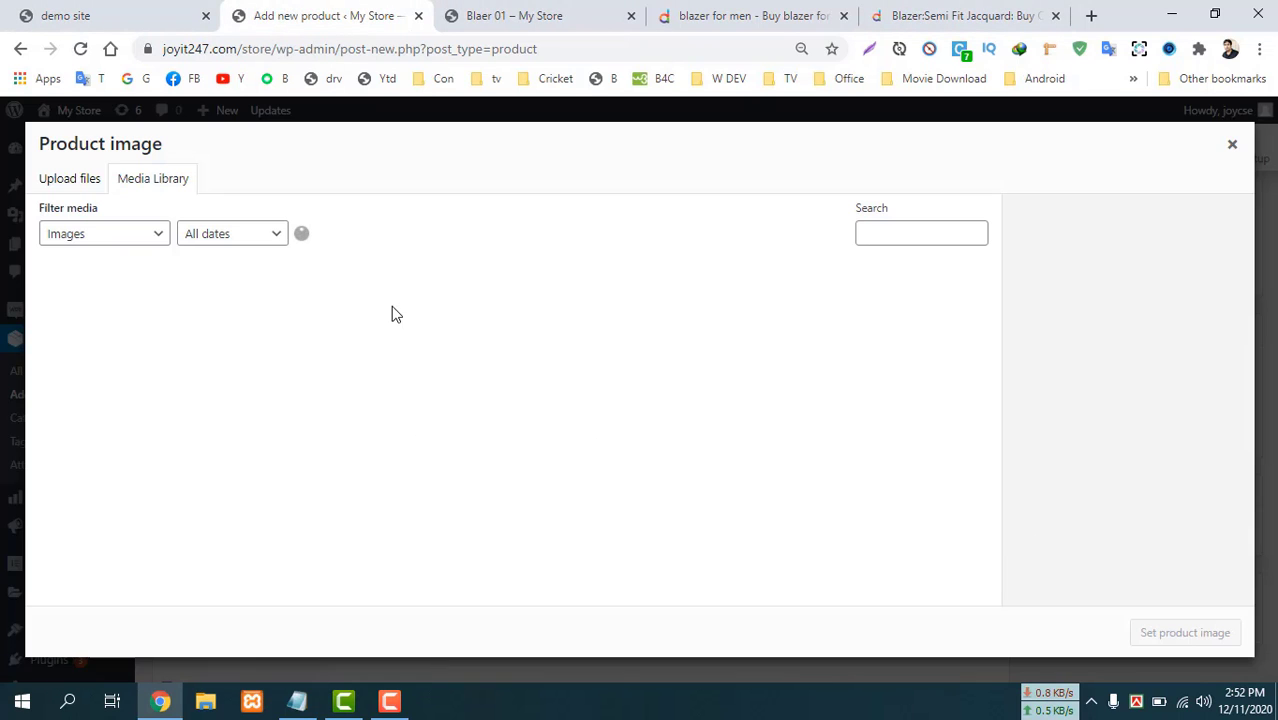
left_click(60, 180)
left_click(662, 416)
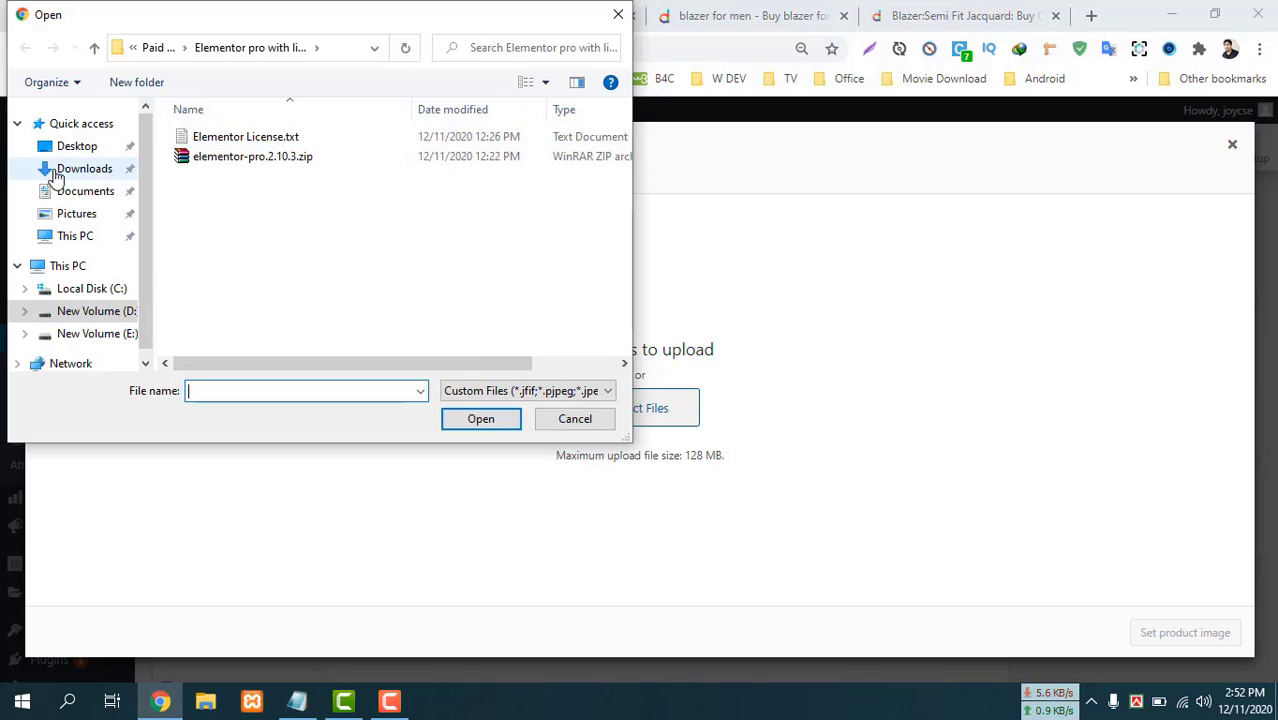
left_click(85, 194)
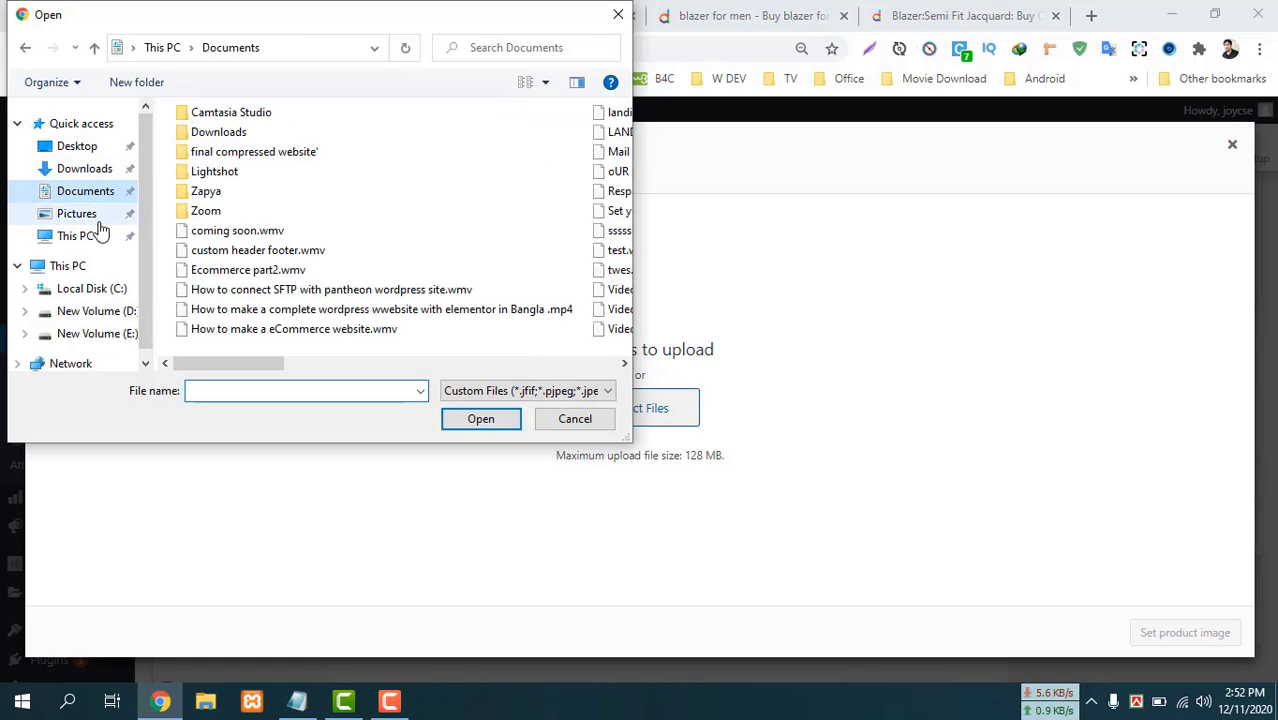
left_click(77, 214)
double_click(197, 176)
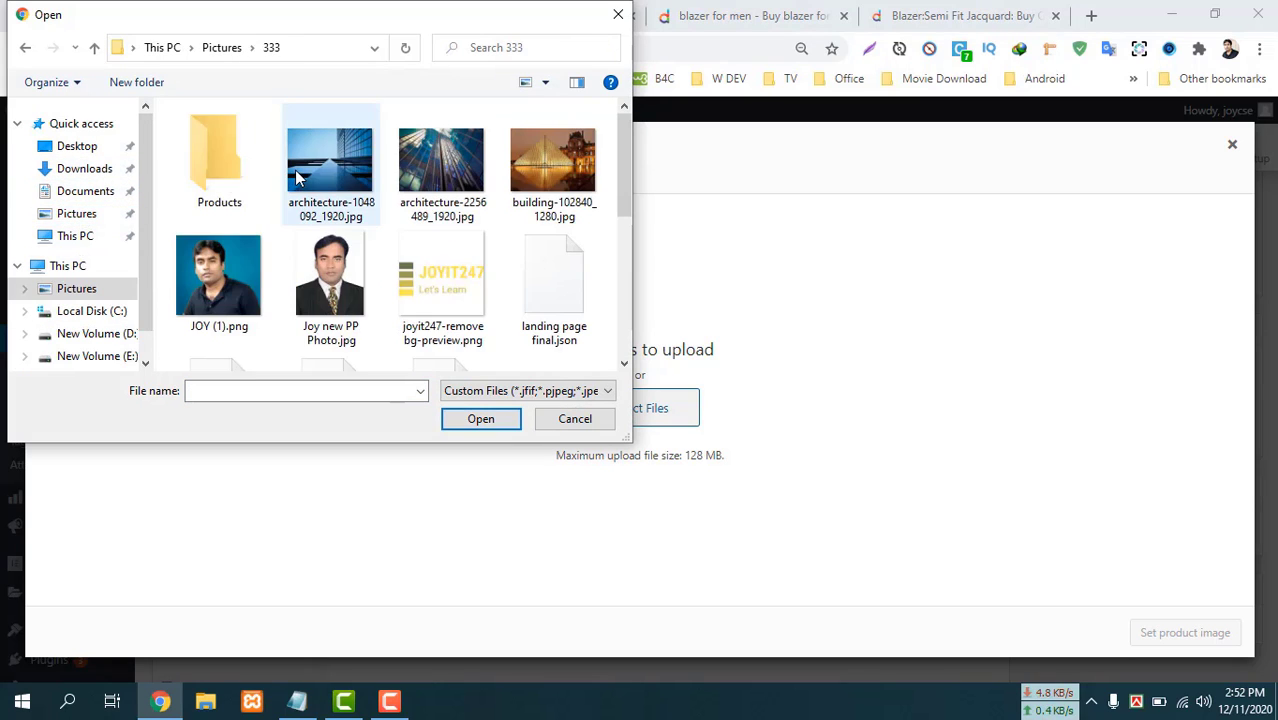
double_click(216, 172)
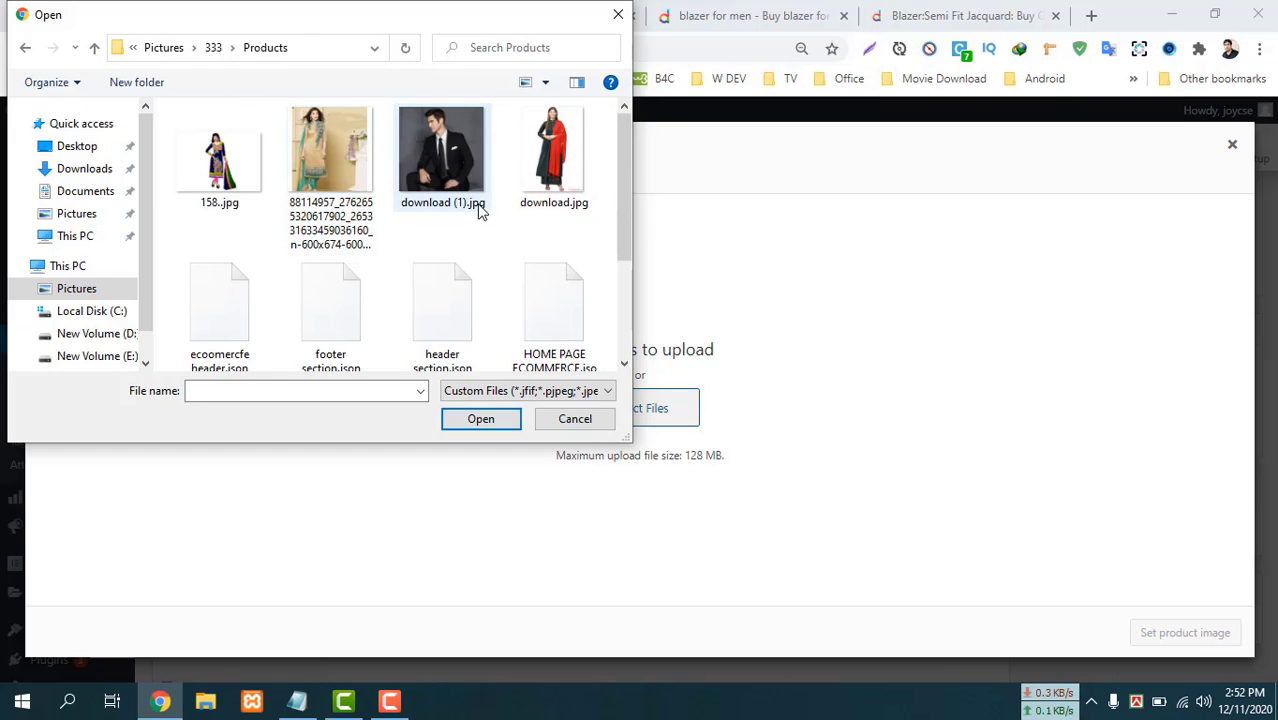
scroll(471, 251, "down", 3)
left_click(345, 285)
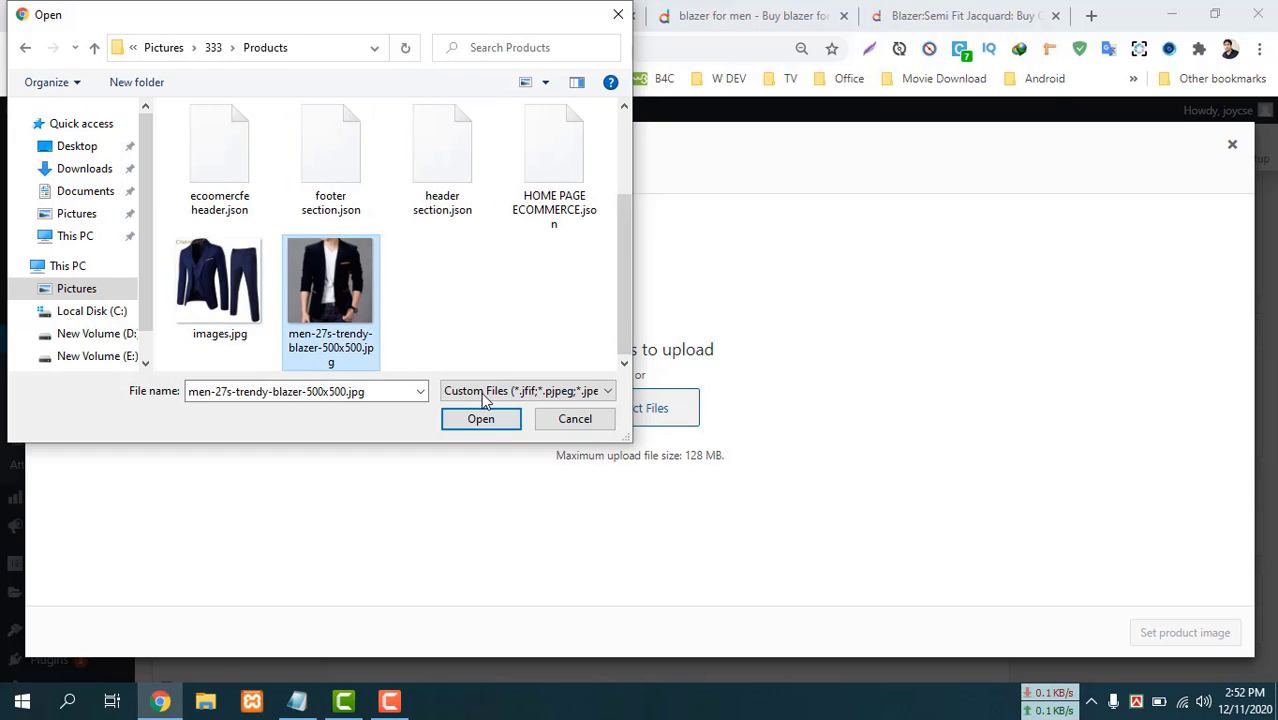
left_click(484, 419)
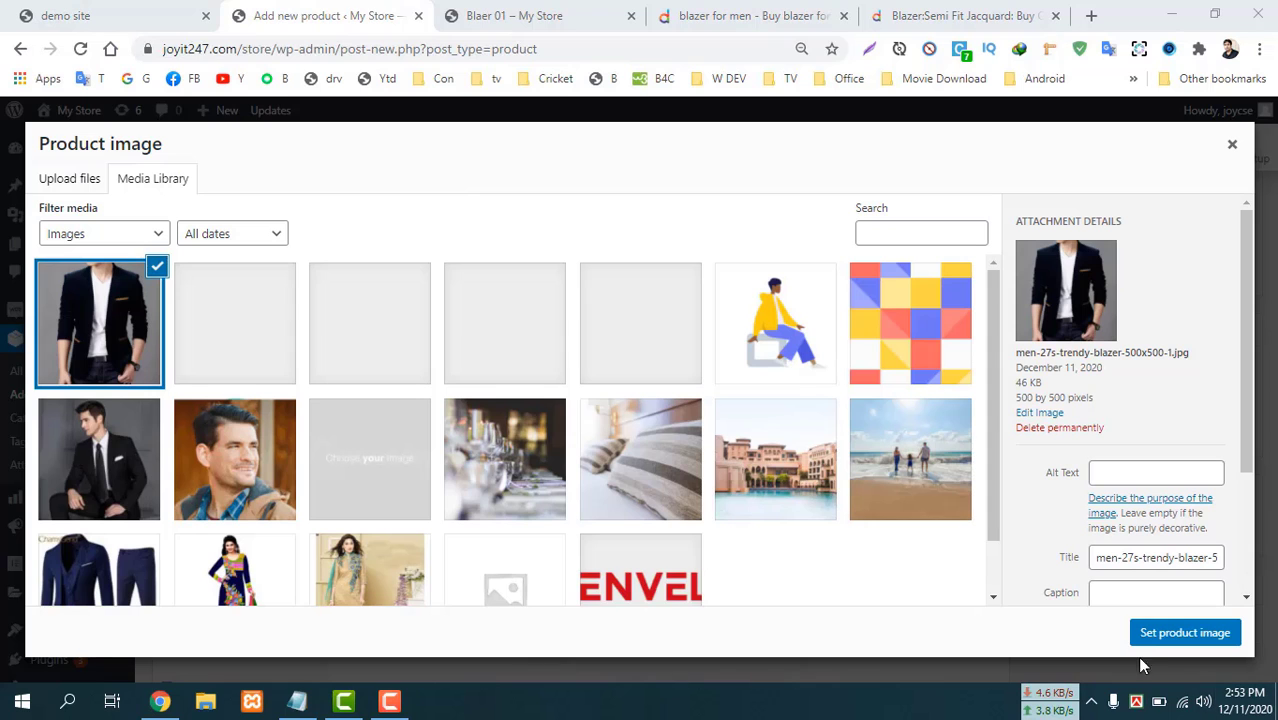
left_click(1184, 633)
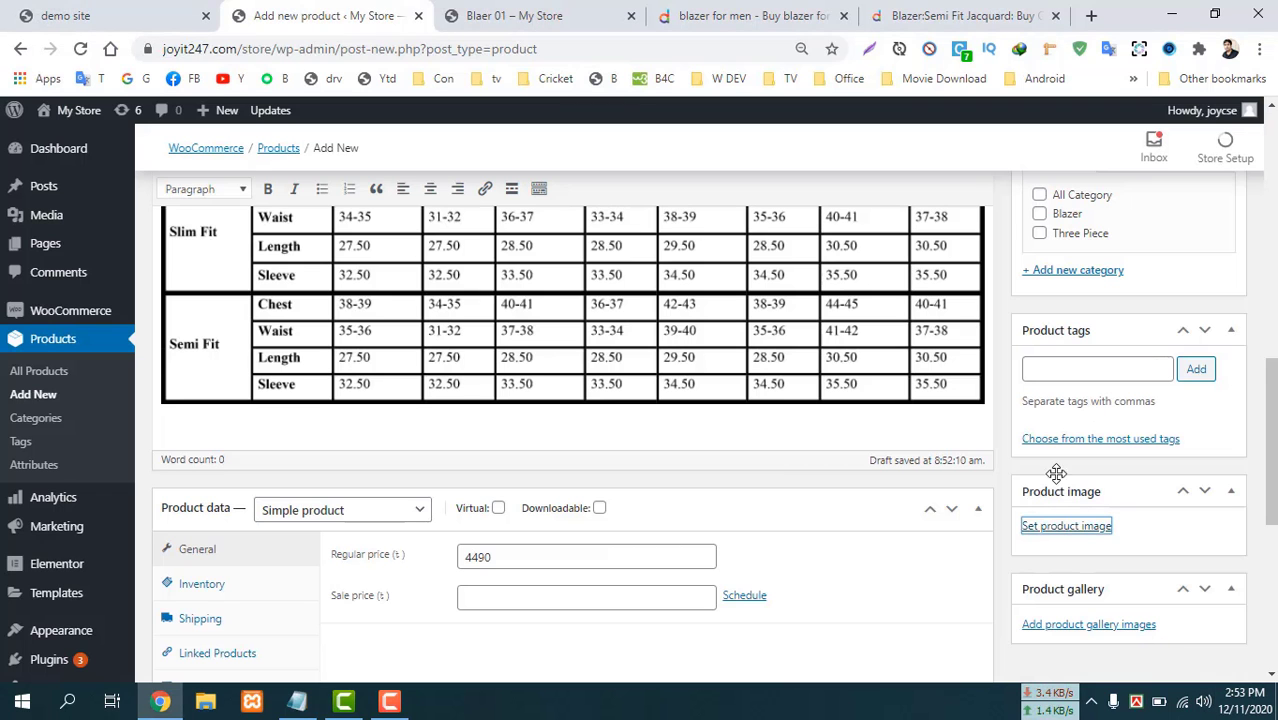
Enter blaer as the product tag for Blaer 02.
scroll(887, 502, "up", 5)
scroll(887, 502, "down", 2)
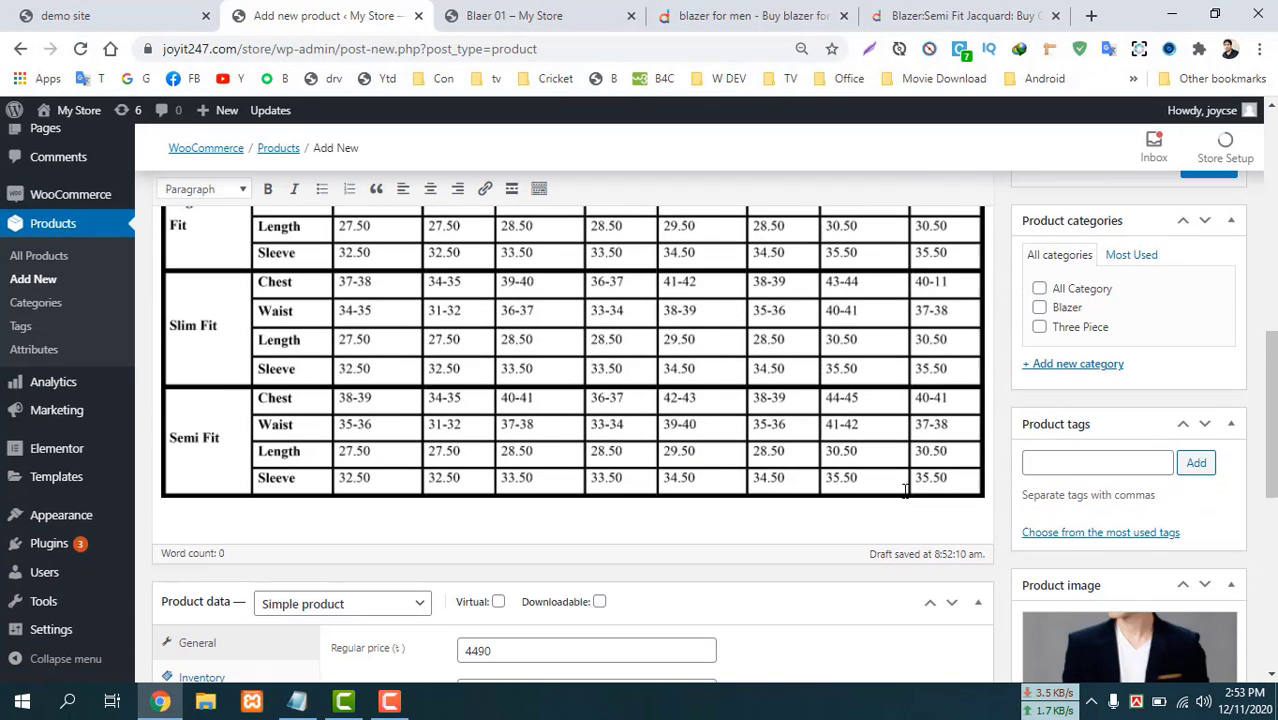
left_click(1075, 464)
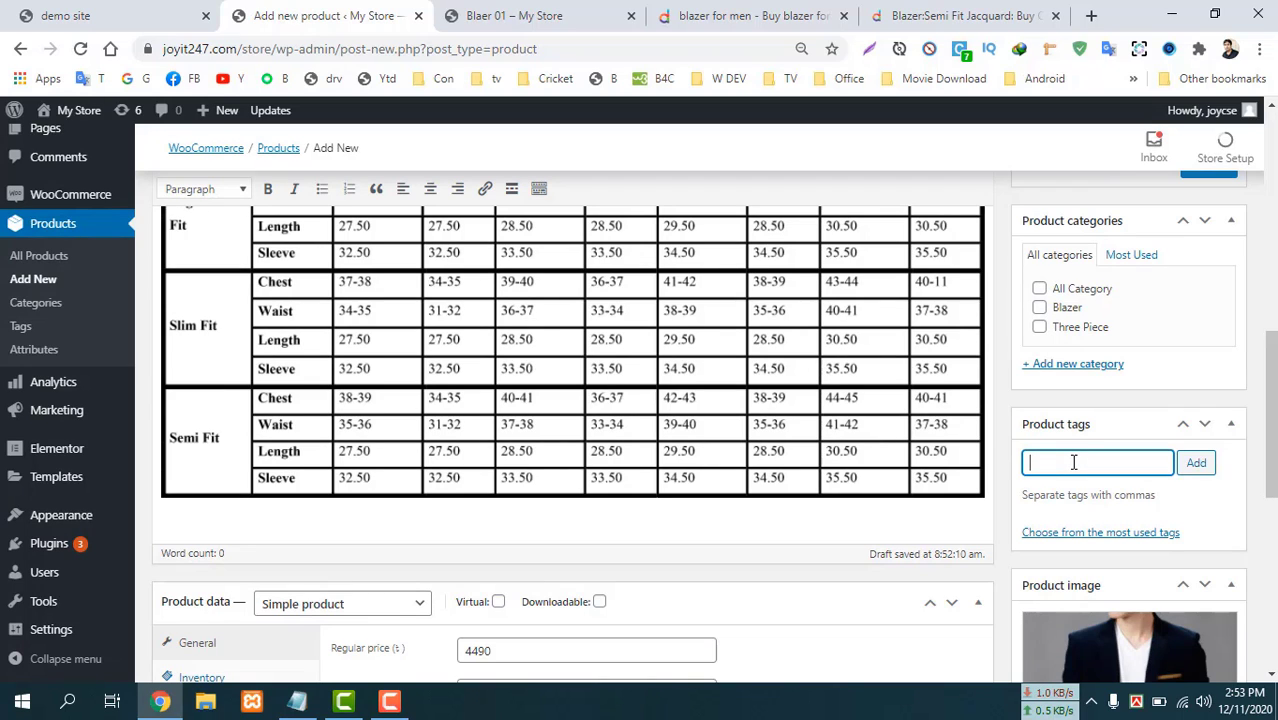
type("blazer")
Assign Blaer 02 to the Blazer category and publish the product.
scroll(1044, 400, "up", 3)
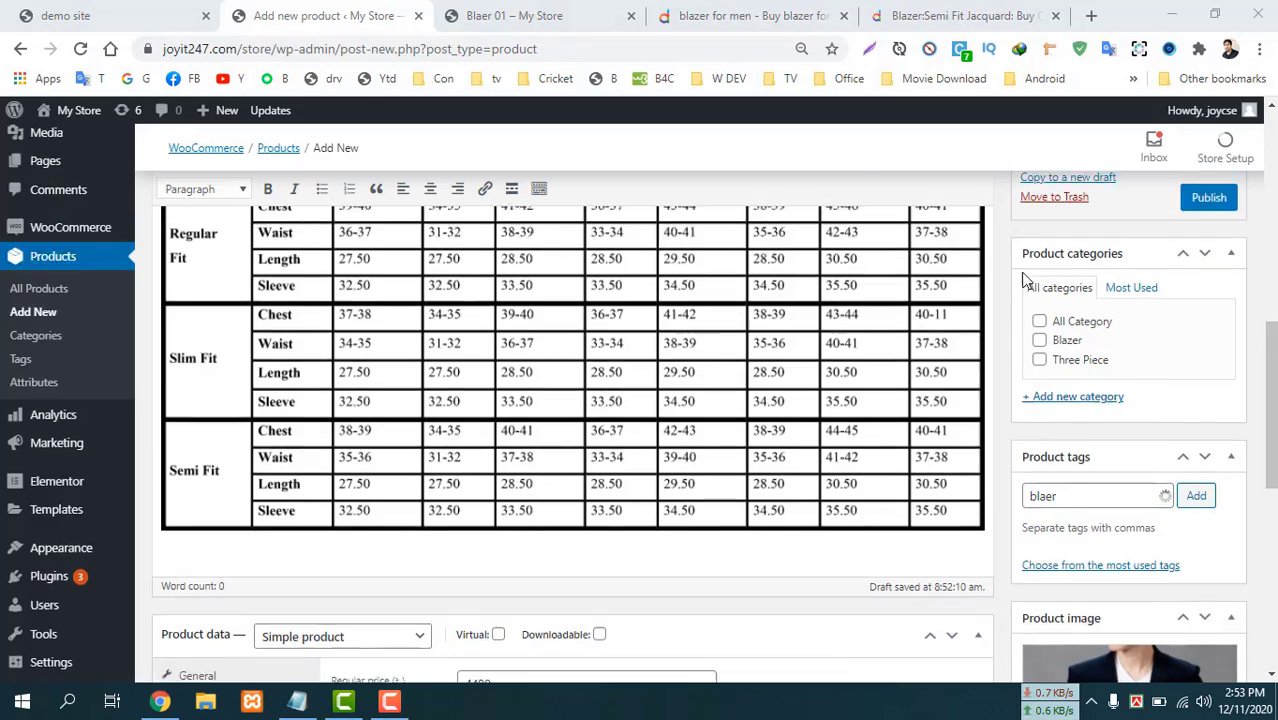
left_click(1039, 590)
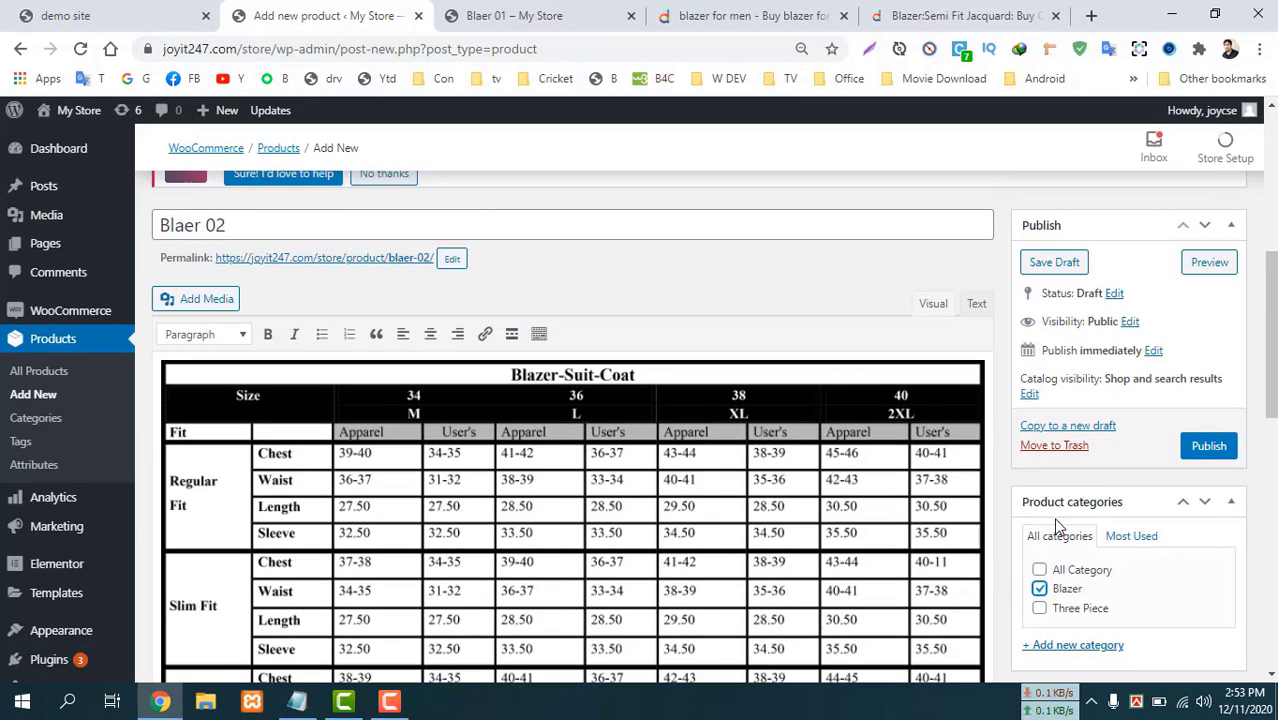
left_click(1208, 448)
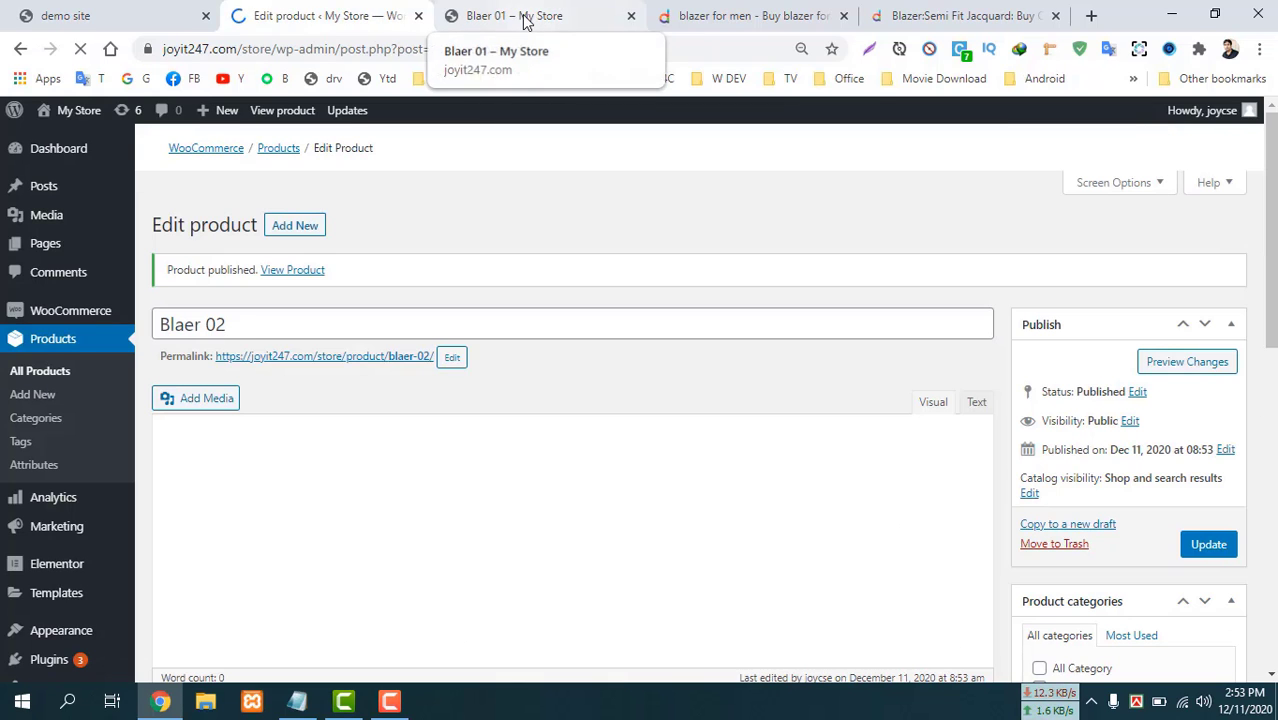
Go to the storefront's Shop page, check the Blaer 02 listing and open its product page.
left_click(733, 10)
left_click(528, 15)
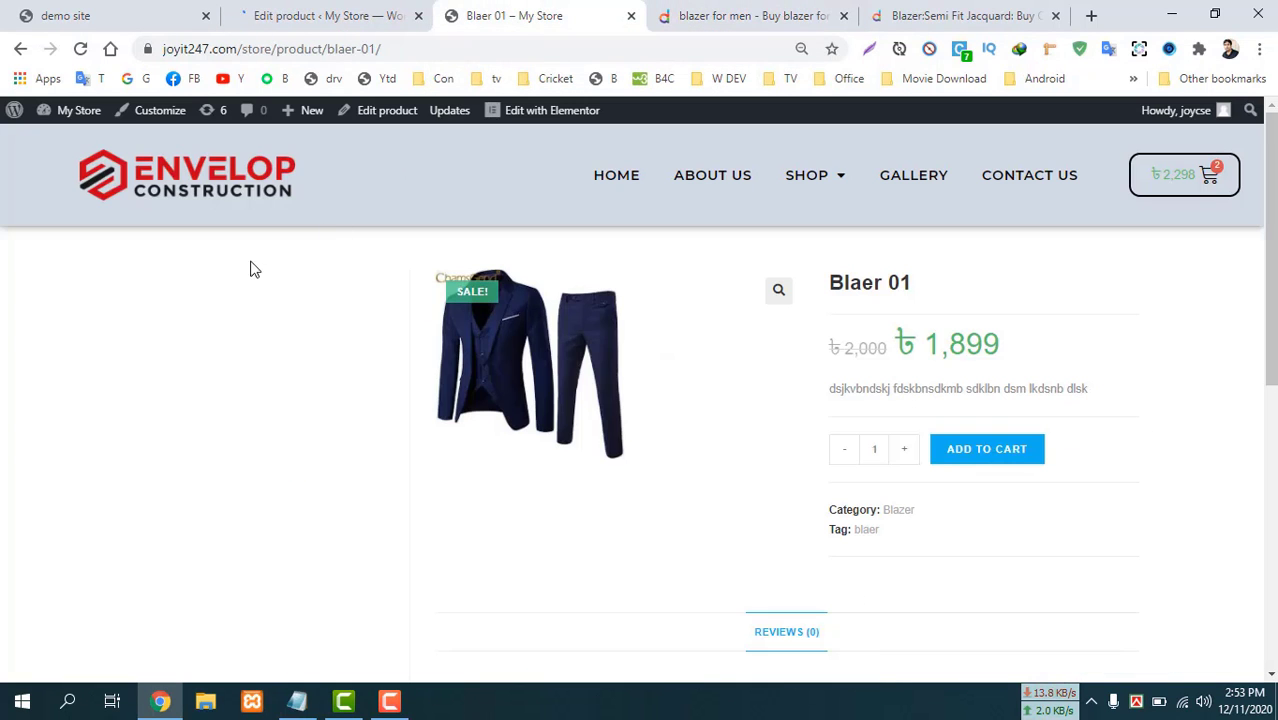
left_click(808, 180)
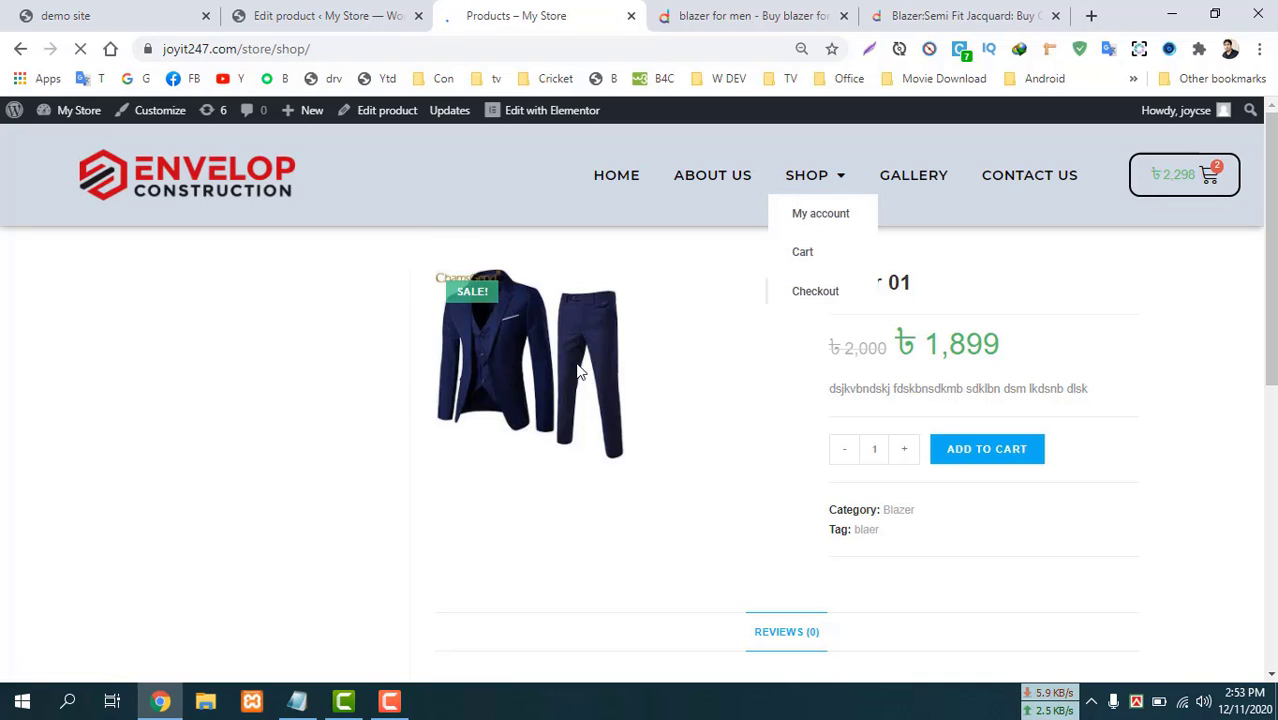
scroll(553, 531, "down", 1)
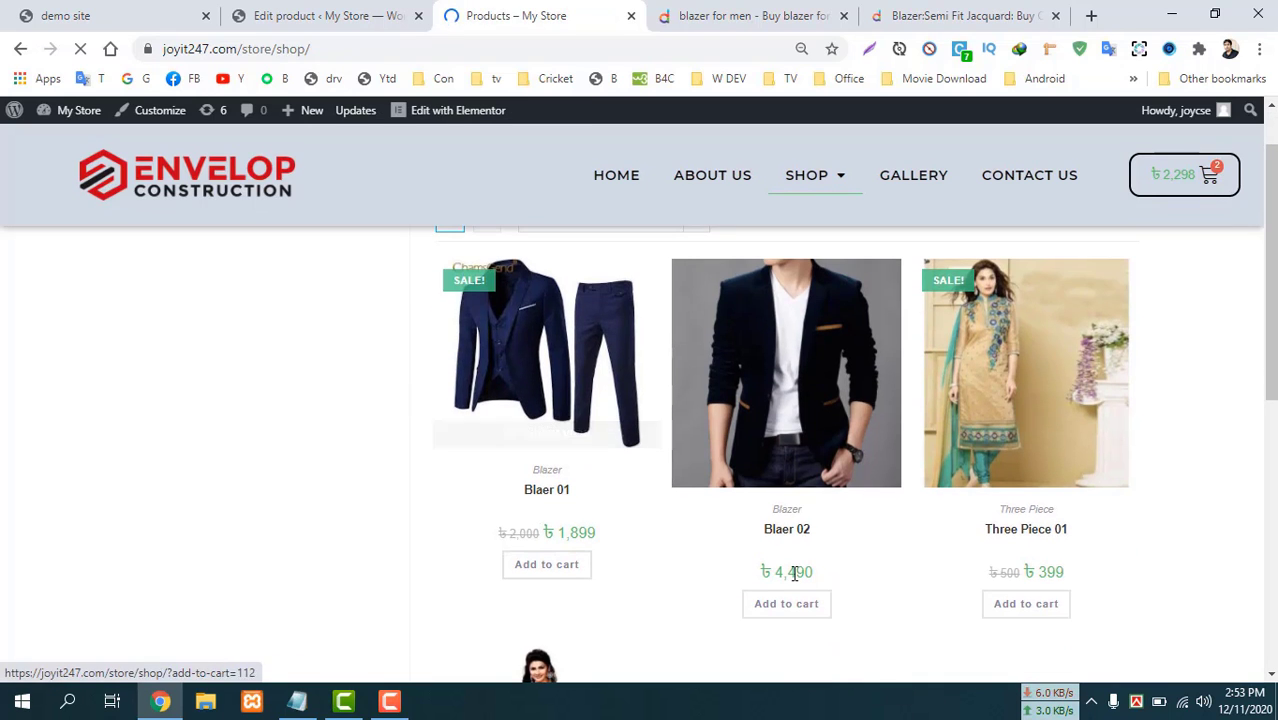
scroll(810, 428, "down", 2)
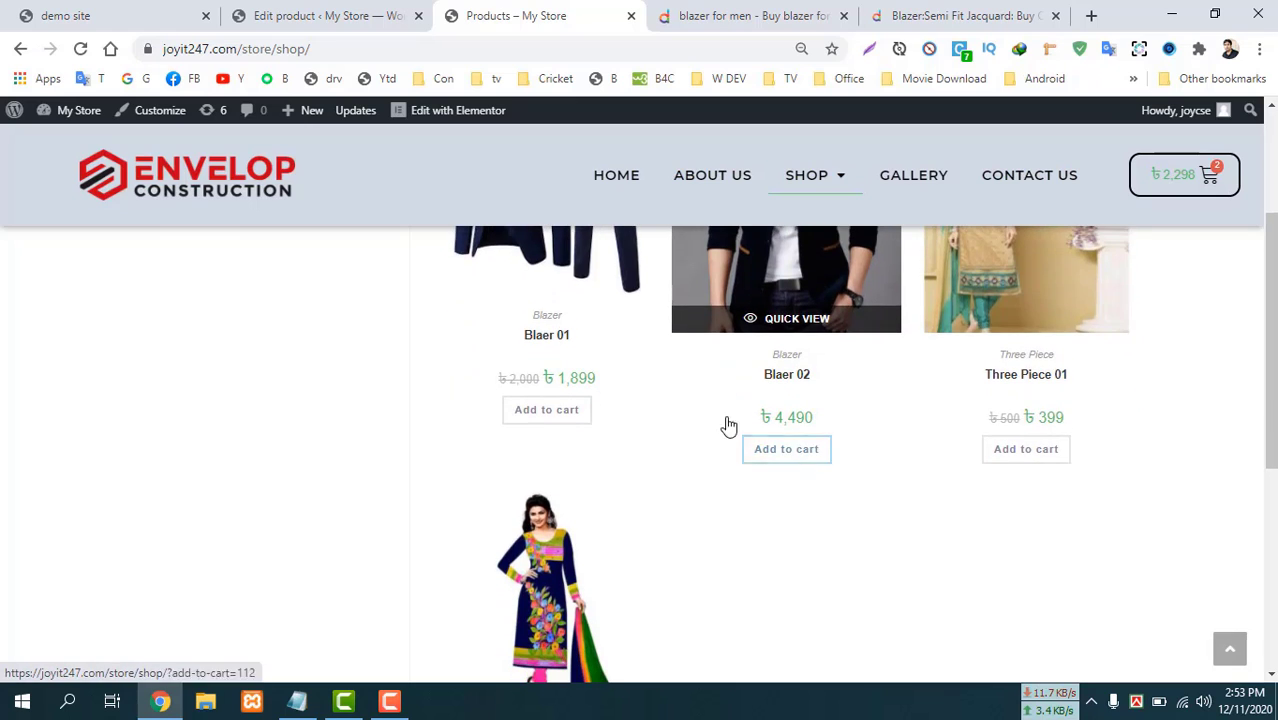
scroll(777, 418, "up", 3)
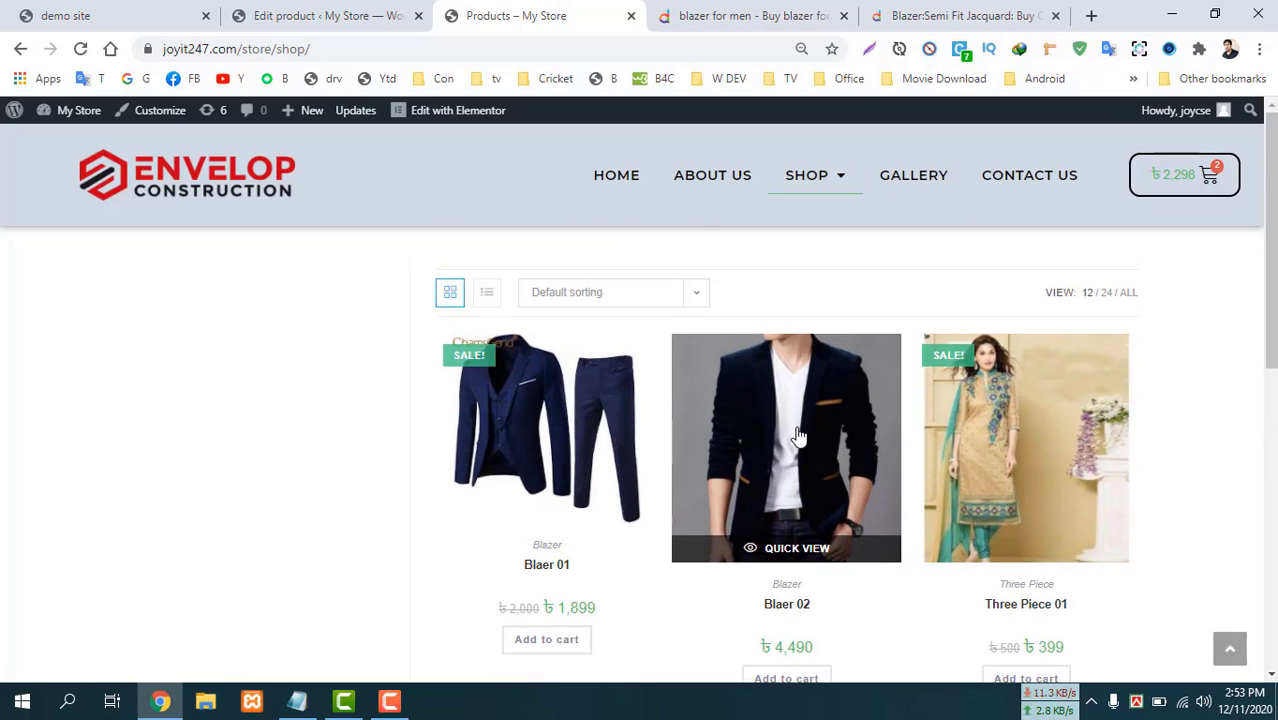
left_click(782, 492)
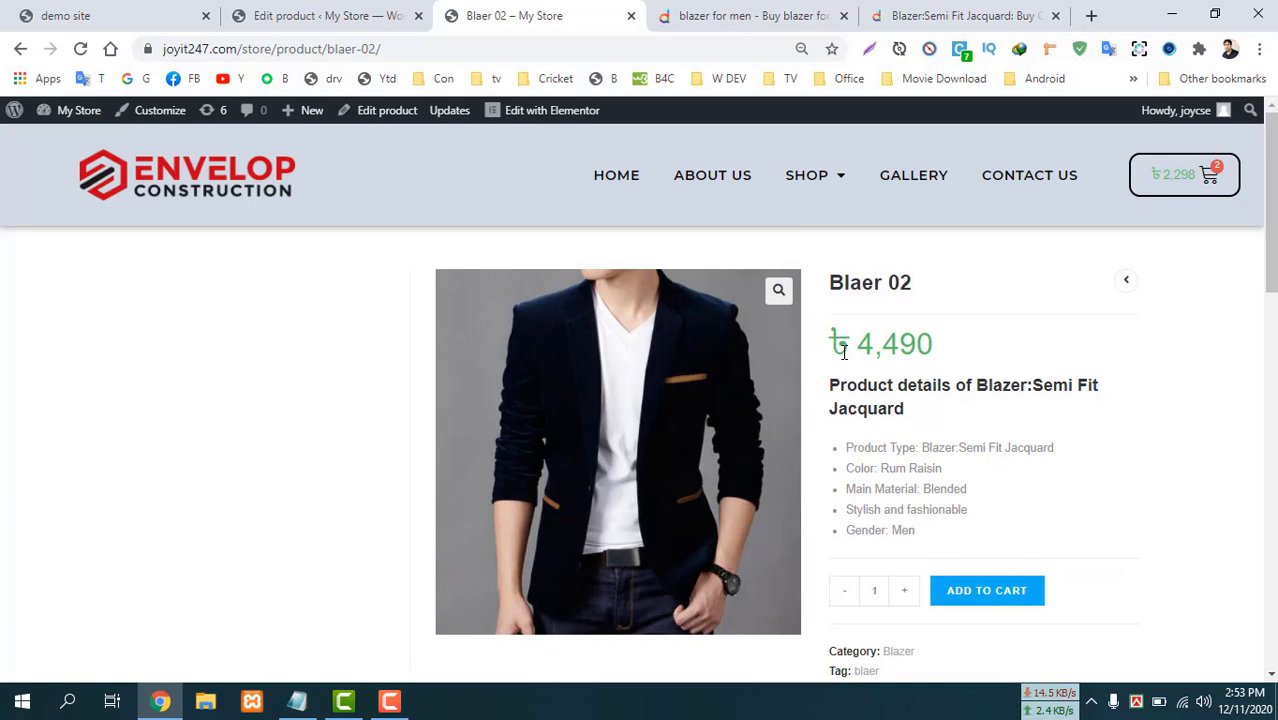
Examine the price, short description, category, tag and size chart description on the Blaer 02 product page.
left_click_drag(858, 347, 941, 371)
left_click(961, 403)
scroll(920, 480, "down", 1)
scroll(880, 520, "down", 1)
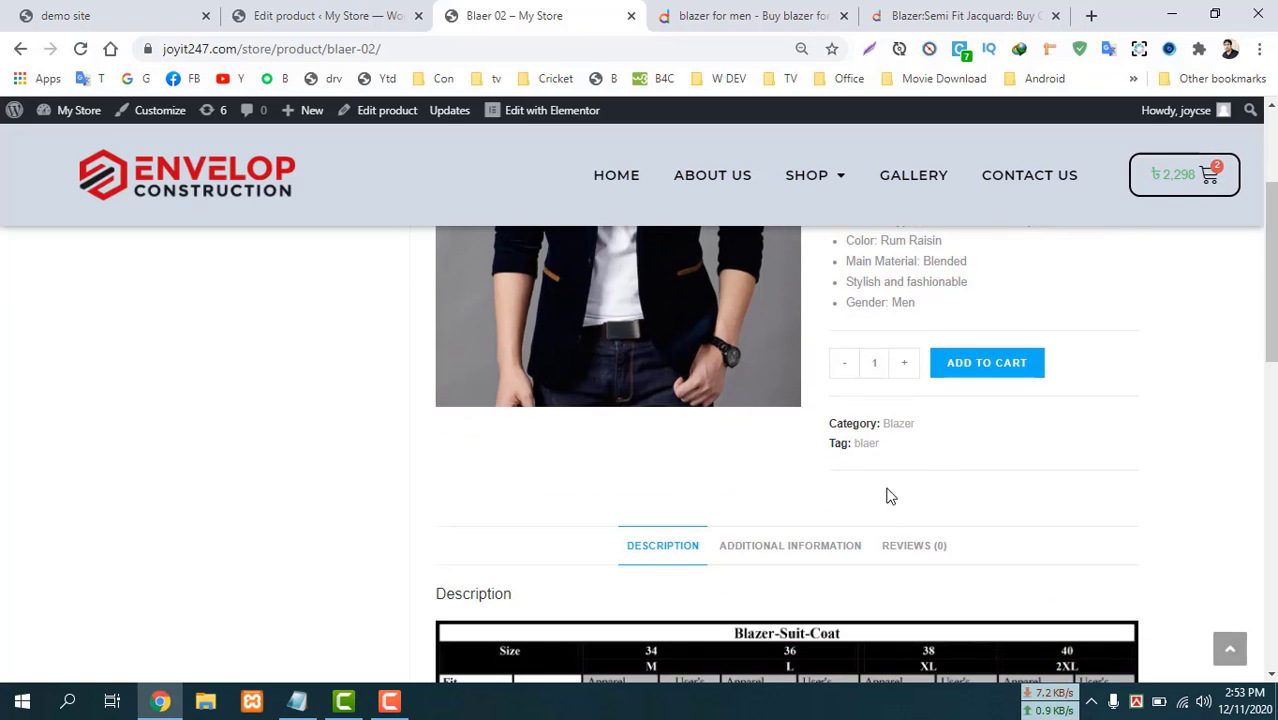
scroll(921, 456, "down", 1)
scroll(921, 456, "up", 3)
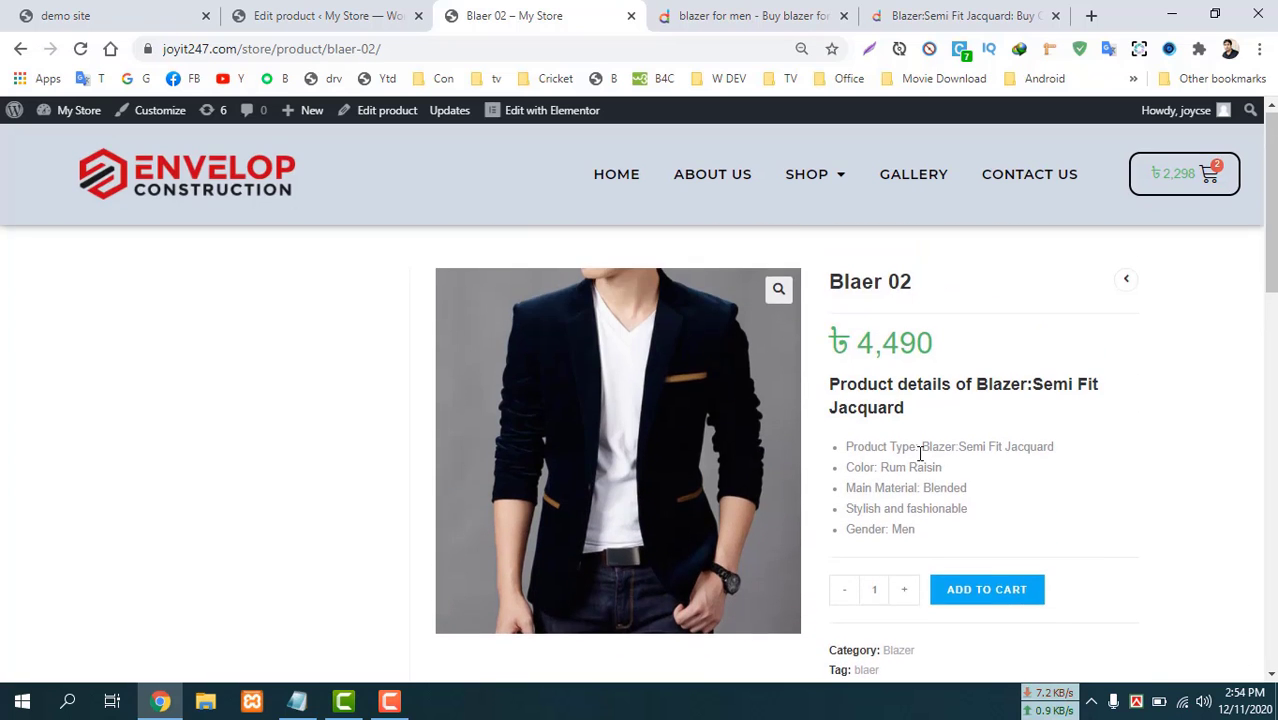
scroll(921, 458, "down", 1)
scroll(918, 465, "down", 5)
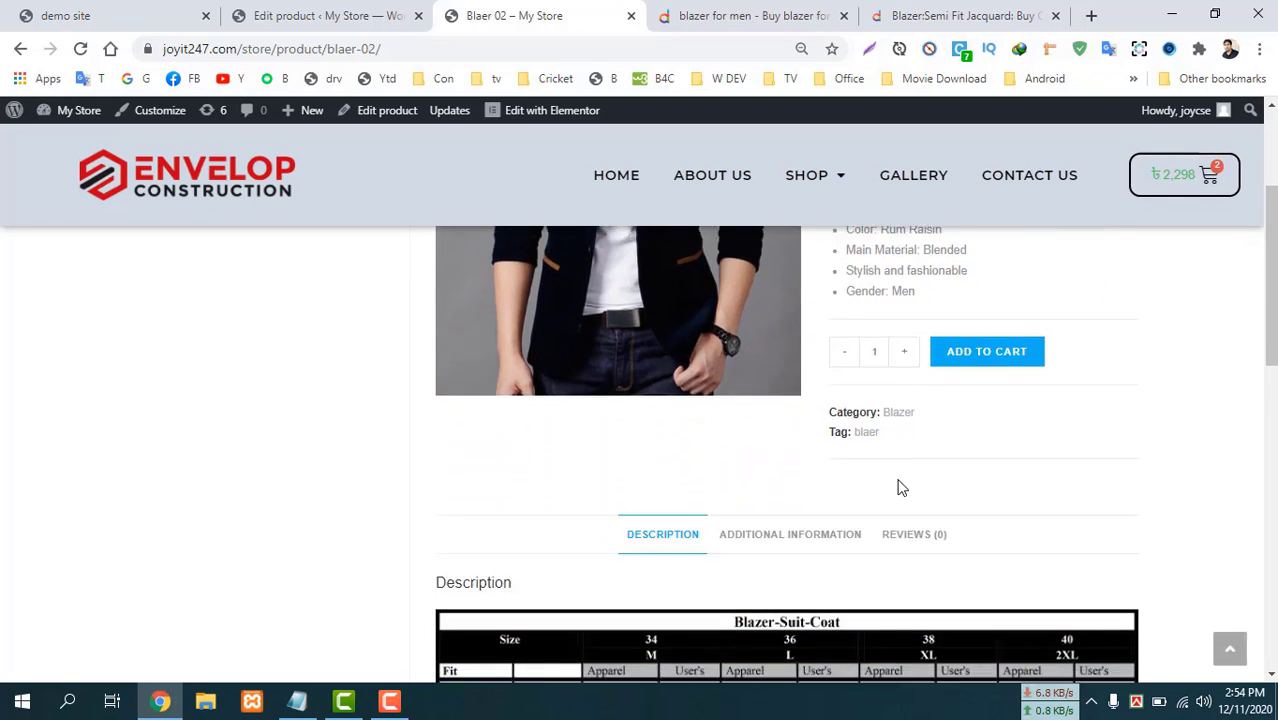
scroll(898, 485, "down", 3)
scroll(898, 484, "up", 8)
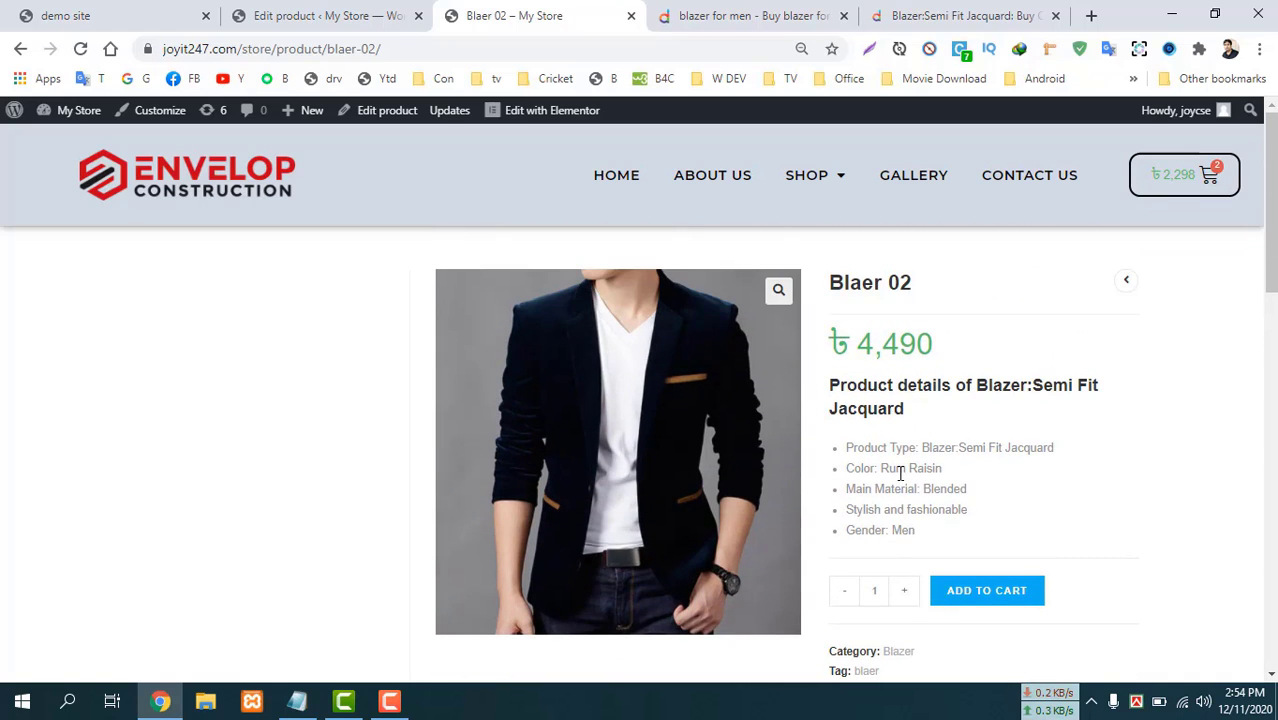
scroll(896, 470, "down", 2)
scroll(896, 470, "up", 2)
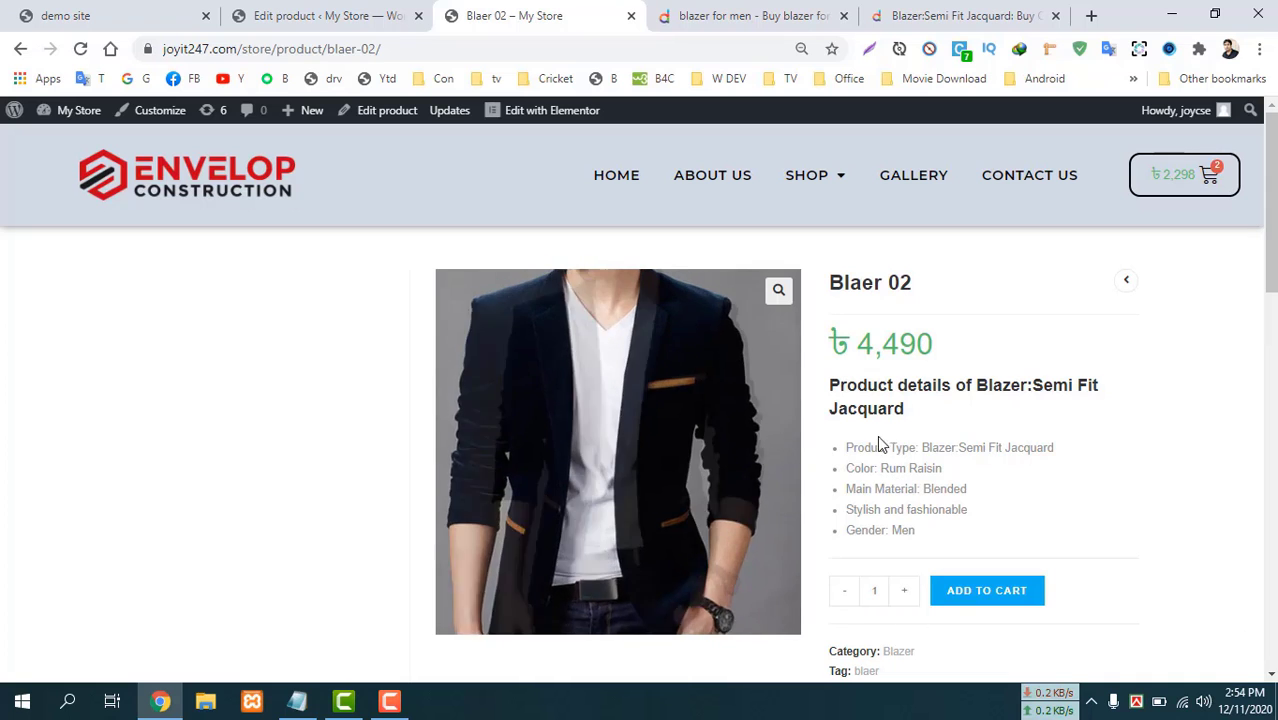
scroll(923, 436, "down", 4)
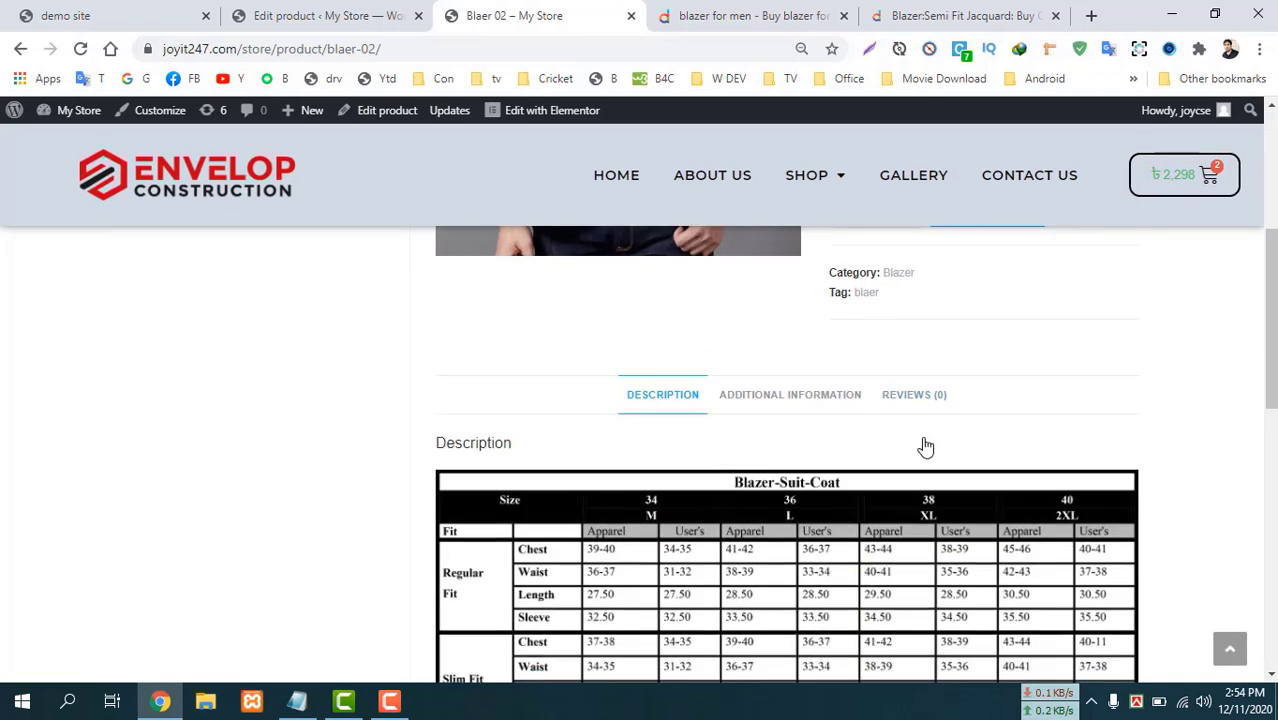
scroll(926, 447, "down", 2)
scroll(921, 440, "up", 5)
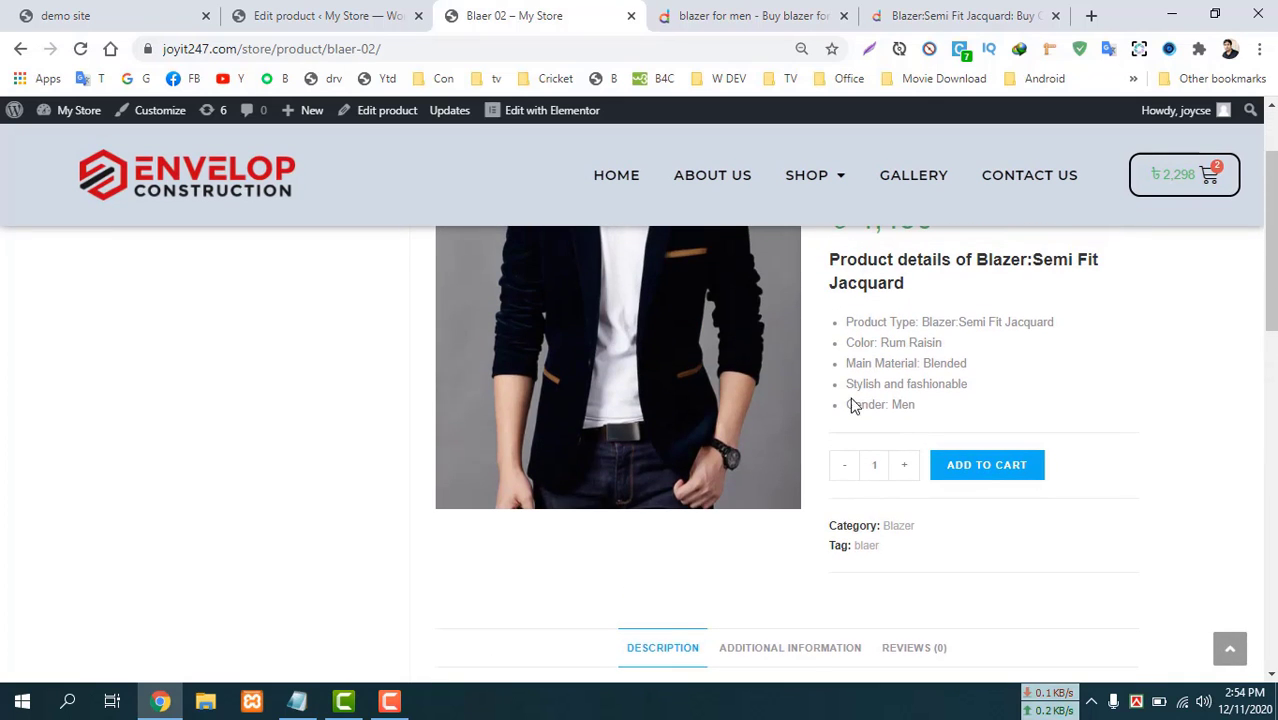
Return to editing Blaer 02 and change its product type to Variable product.
left_click(290, 15)
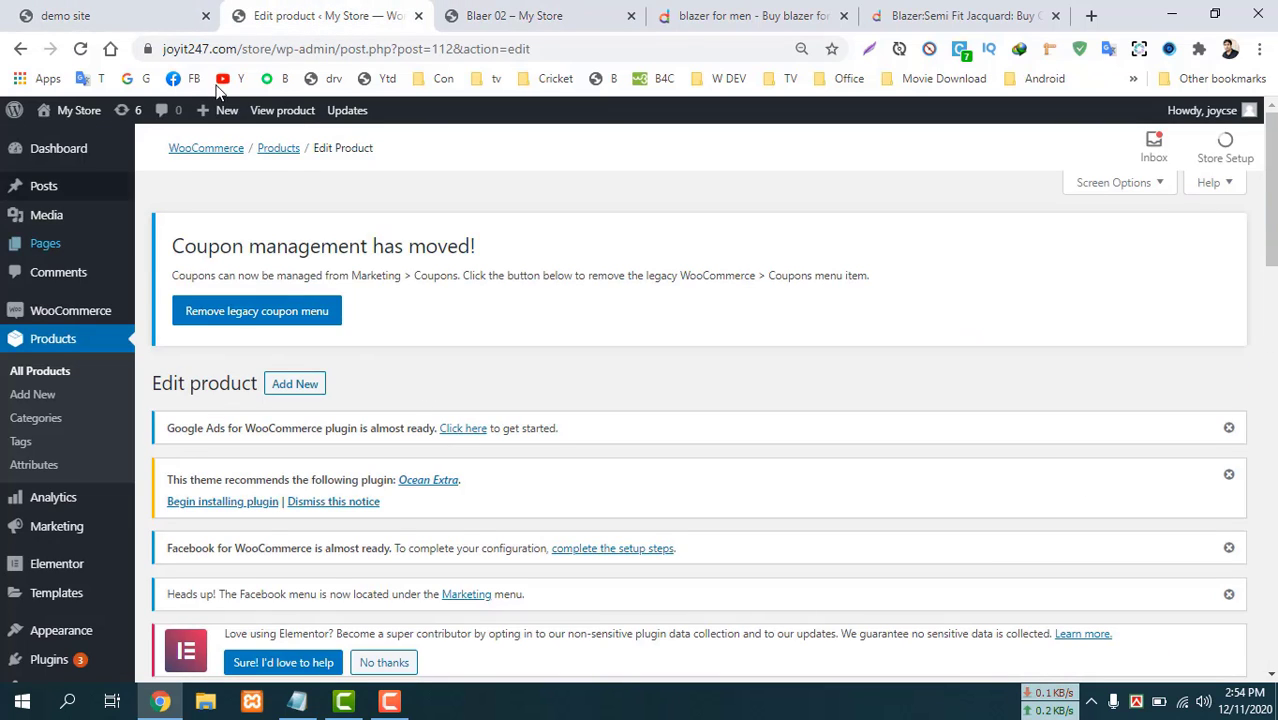
left_click(103, 20)
left_click(376, 24)
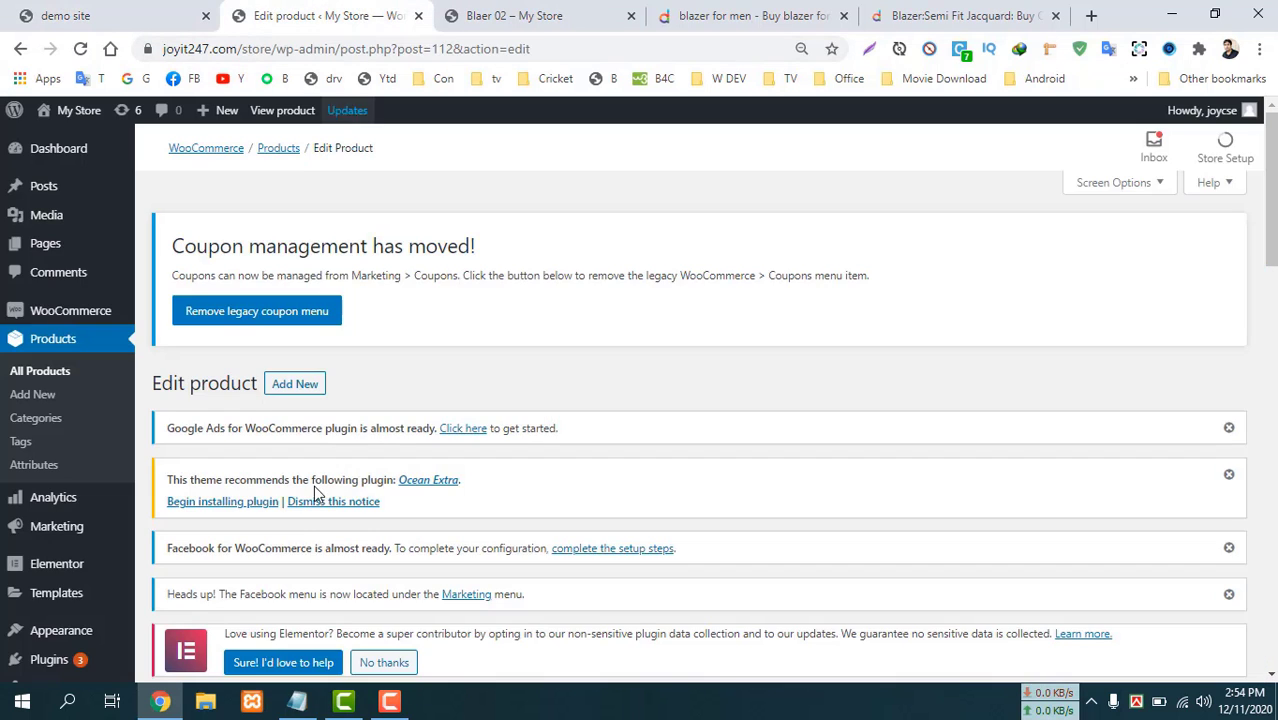
scroll(318, 492, "down", 5)
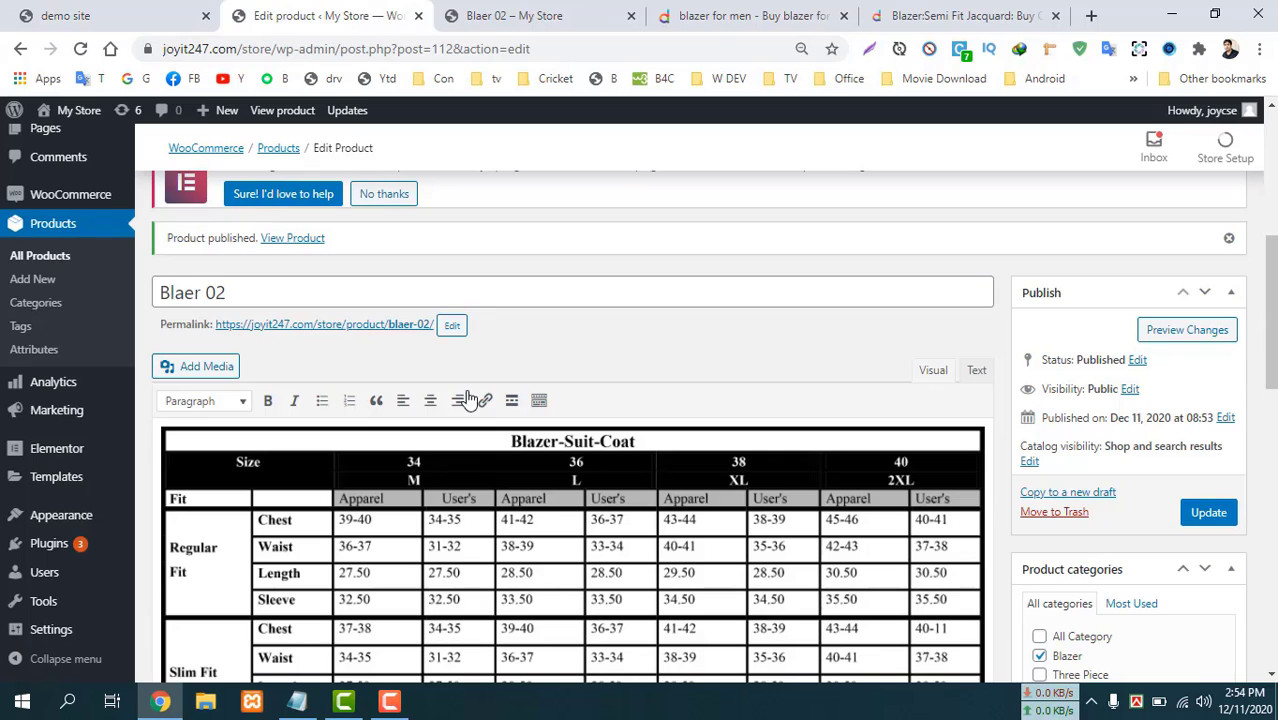
scroll(413, 460, "down", 10)
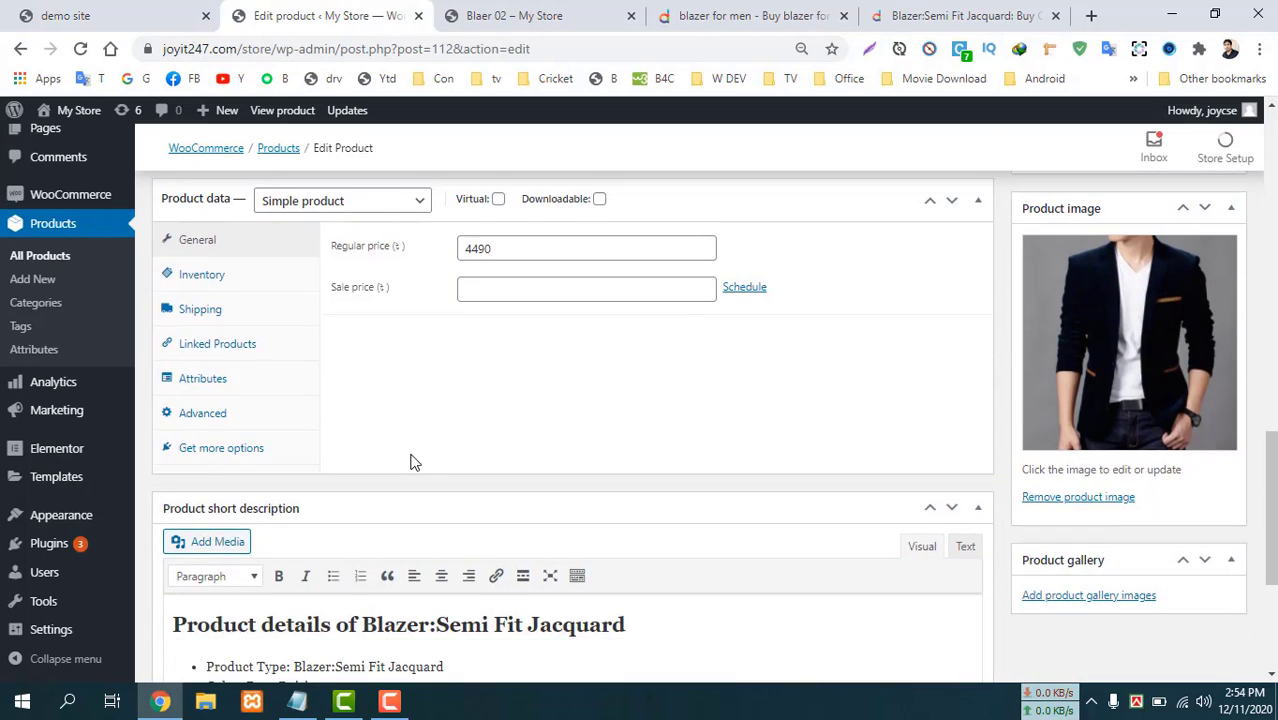
scroll(414, 455, "up", 3)
scroll(414, 455, "down", 2)
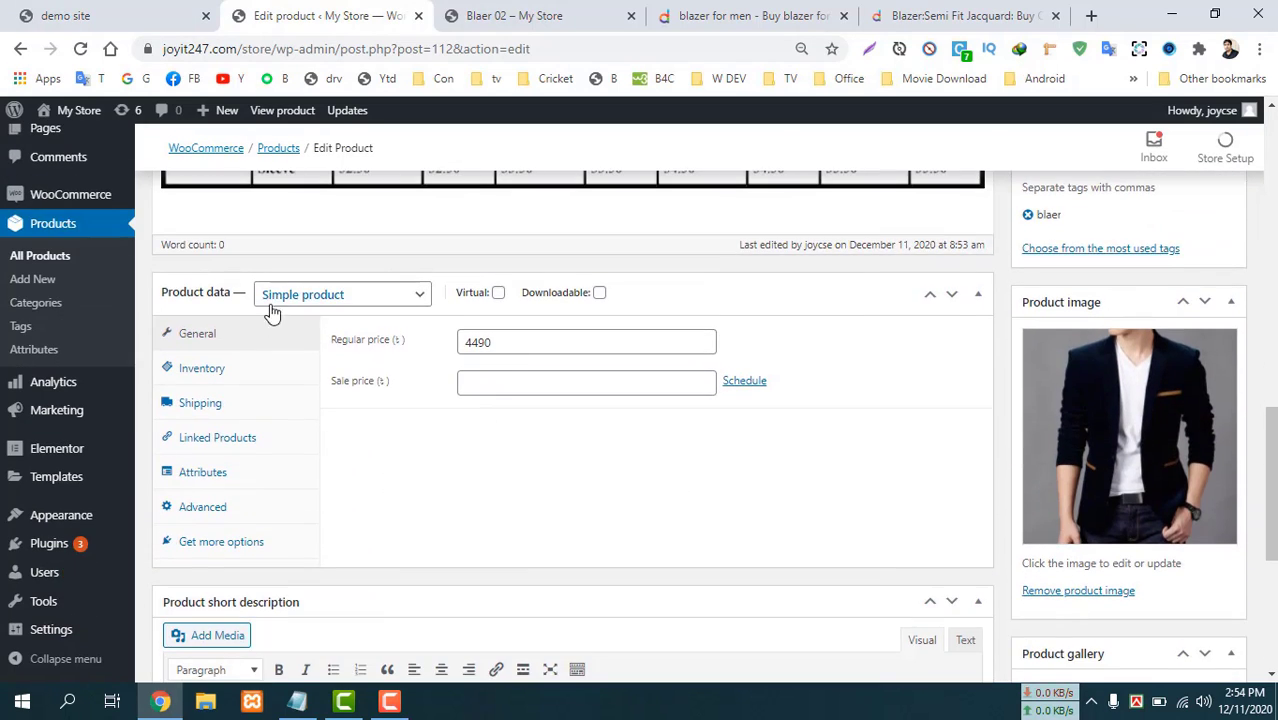
left_click(398, 300)
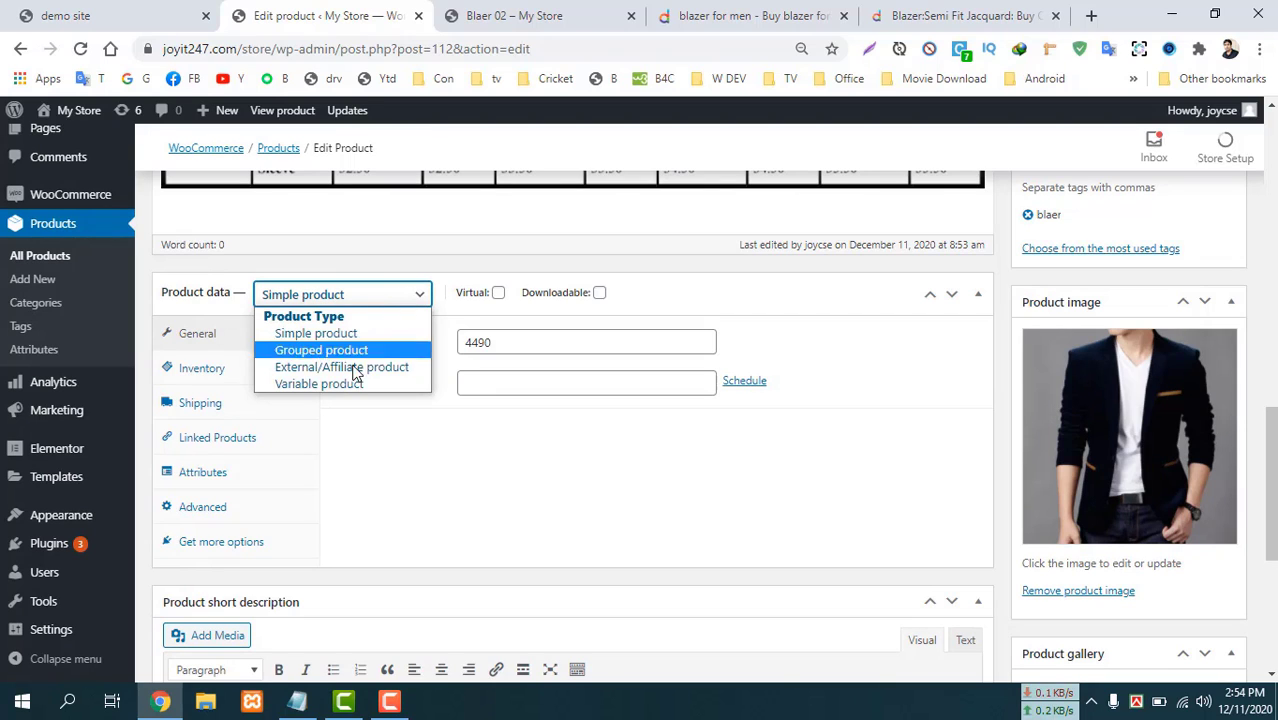
left_click(313, 384)
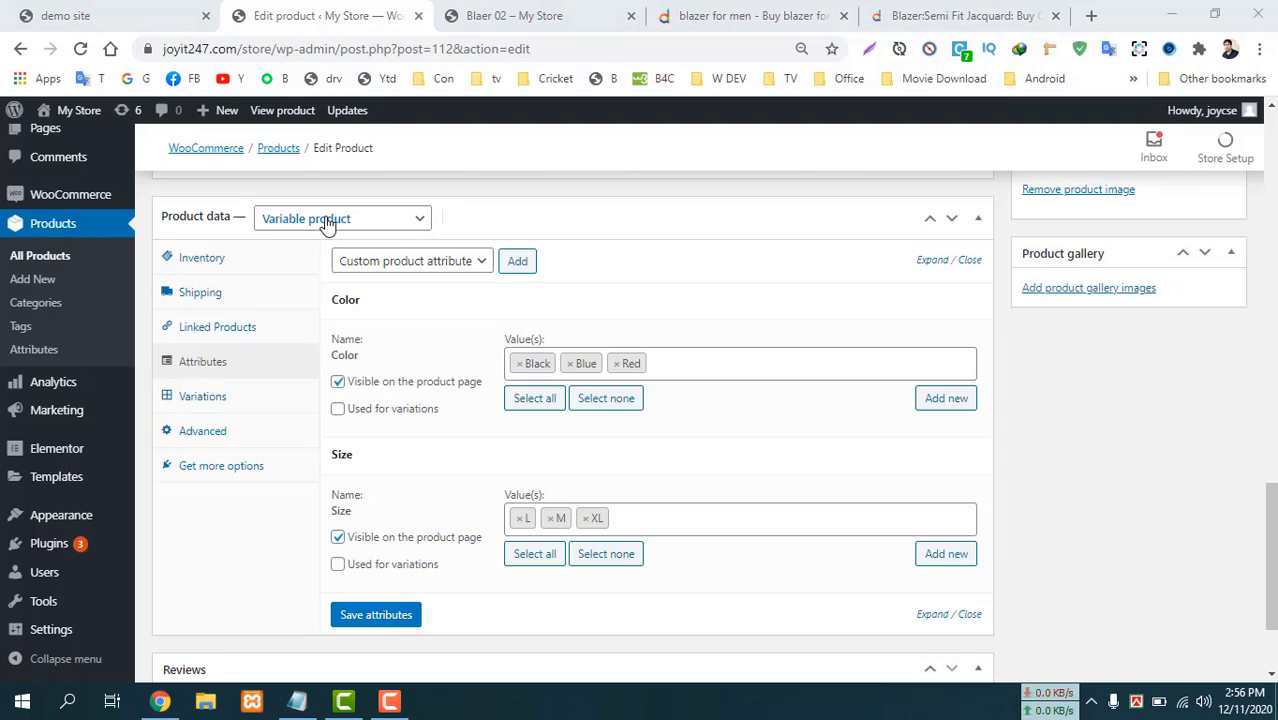
Switch the product type of Blaer 02 to Simple product and back to Variable product.
left_click(427, 222)
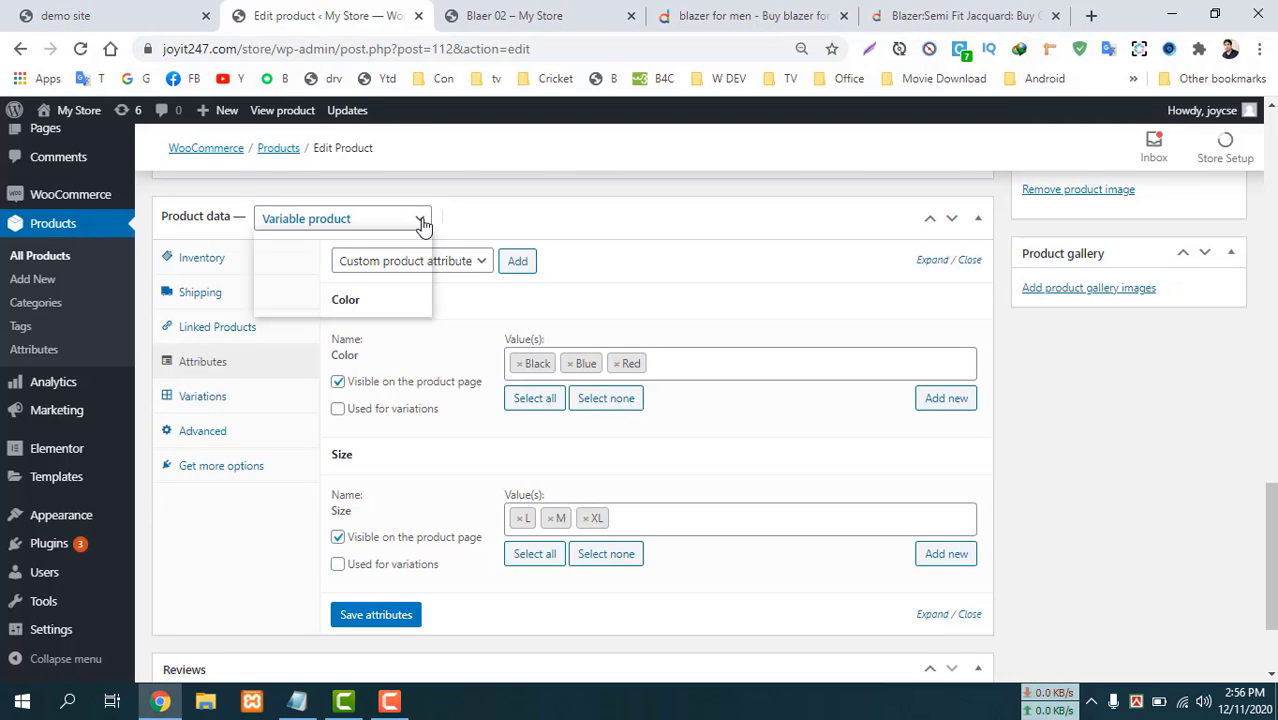
left_click(310, 260)
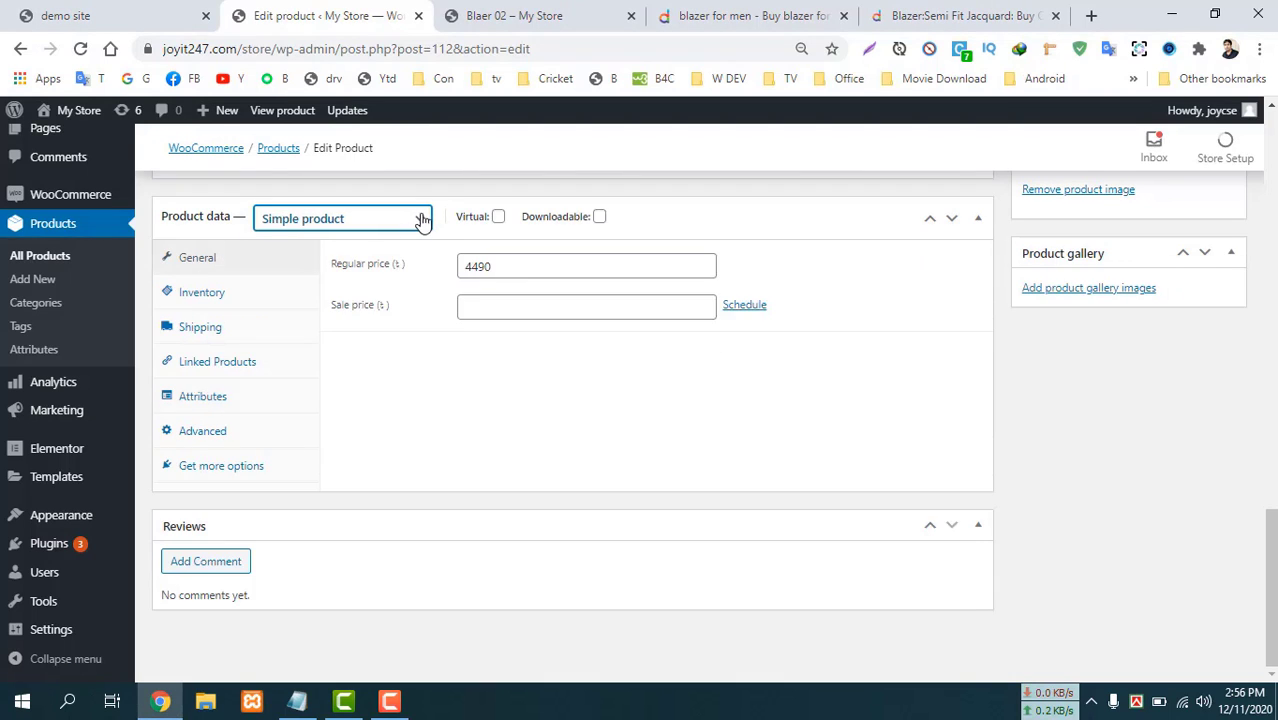
left_click(414, 218)
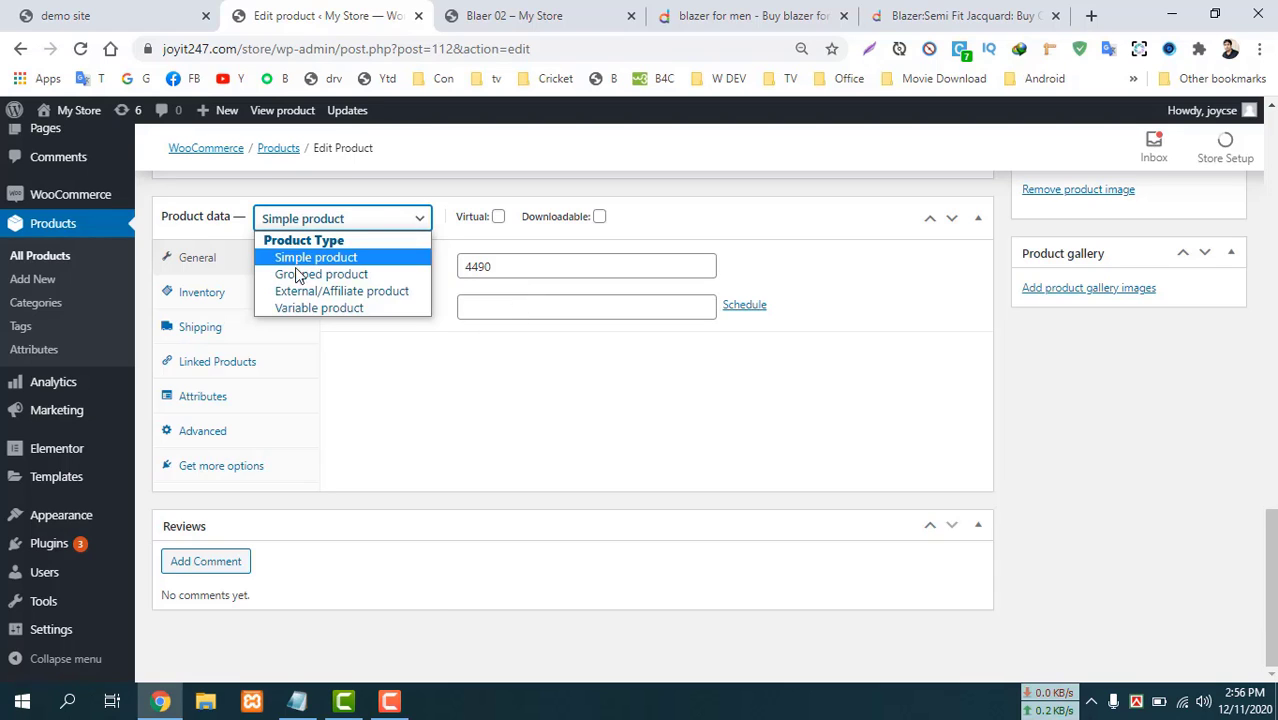
left_click(312, 310)
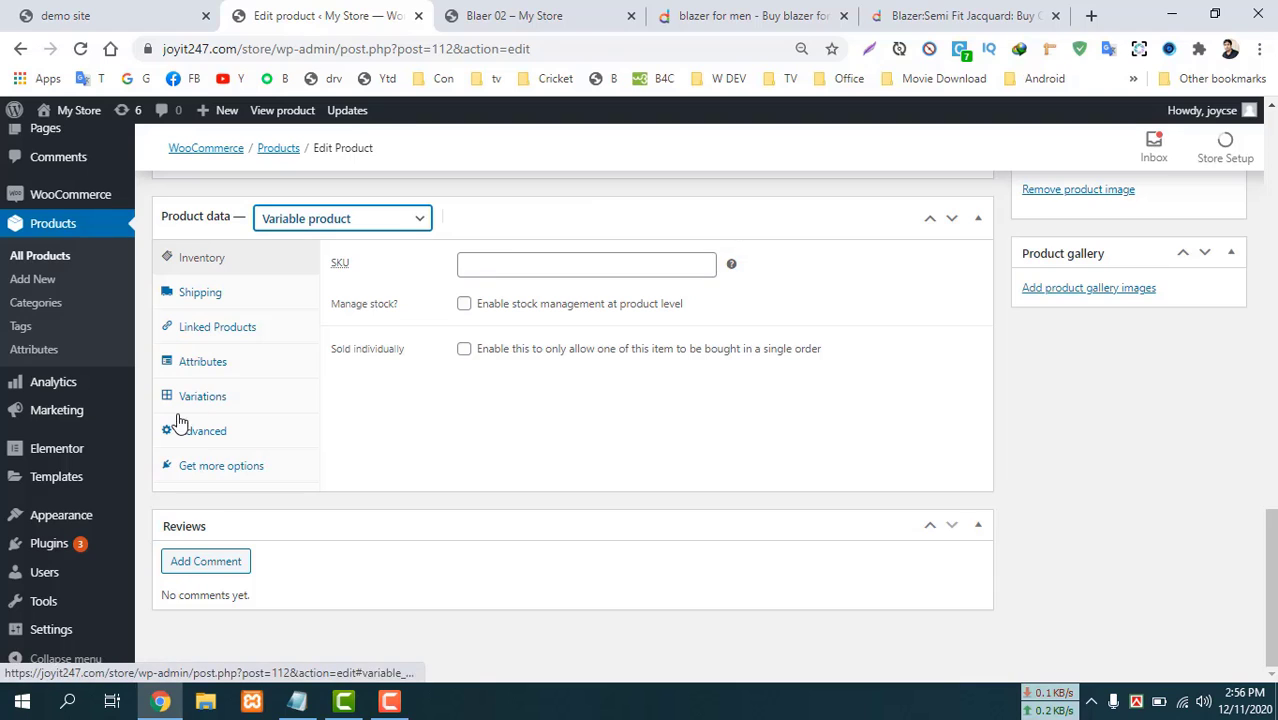
Enable both the Color and Size attributes of Blaer 02 for variations and save the attributes.
left_click(190, 373)
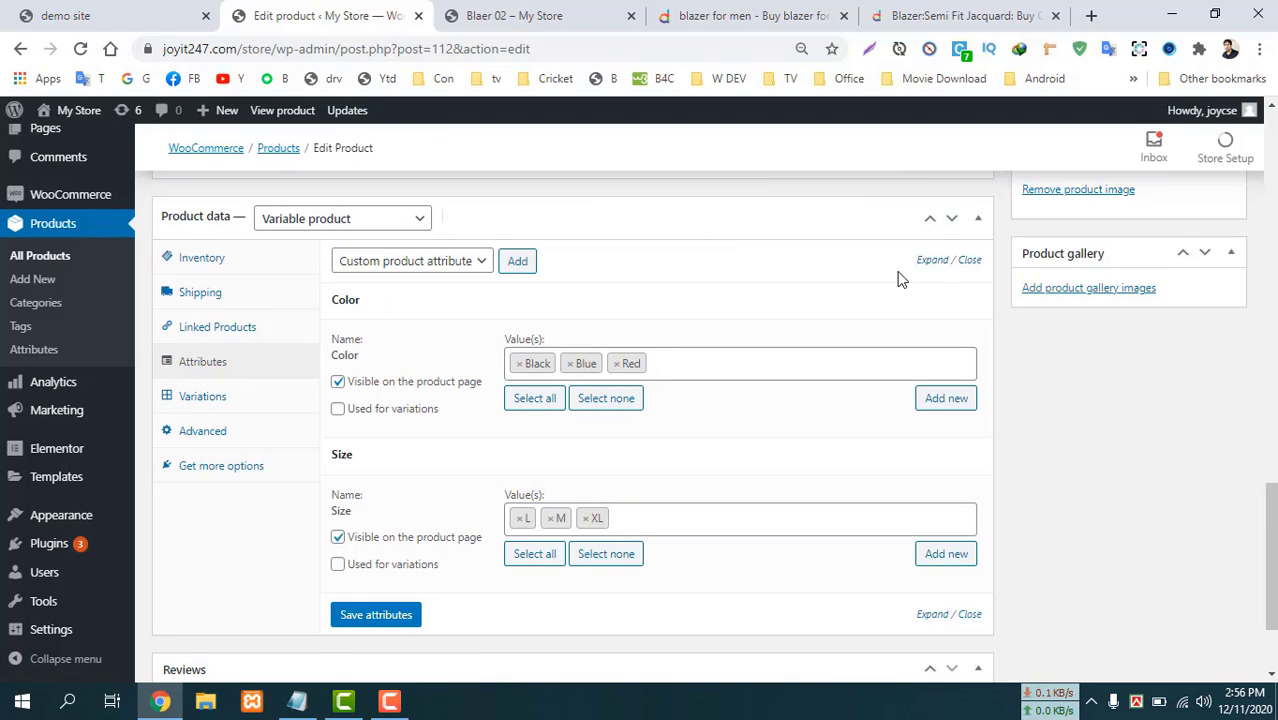
left_click(964, 262)
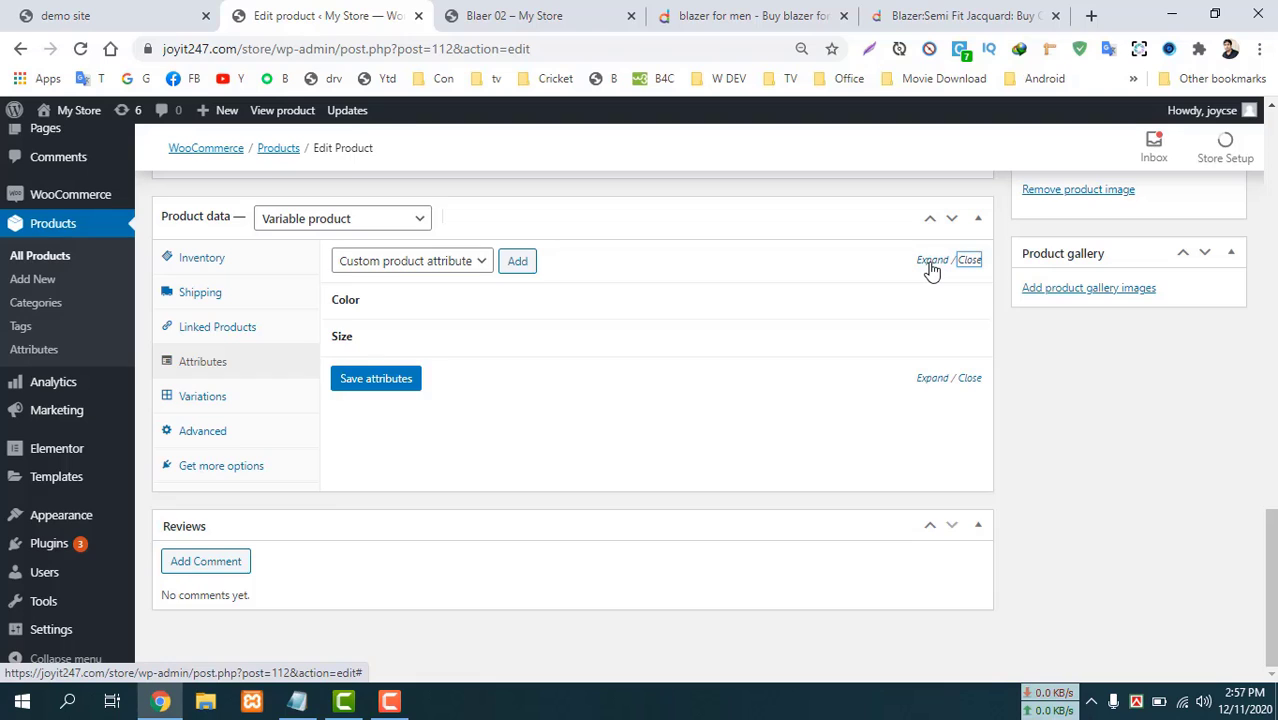
left_click(930, 262)
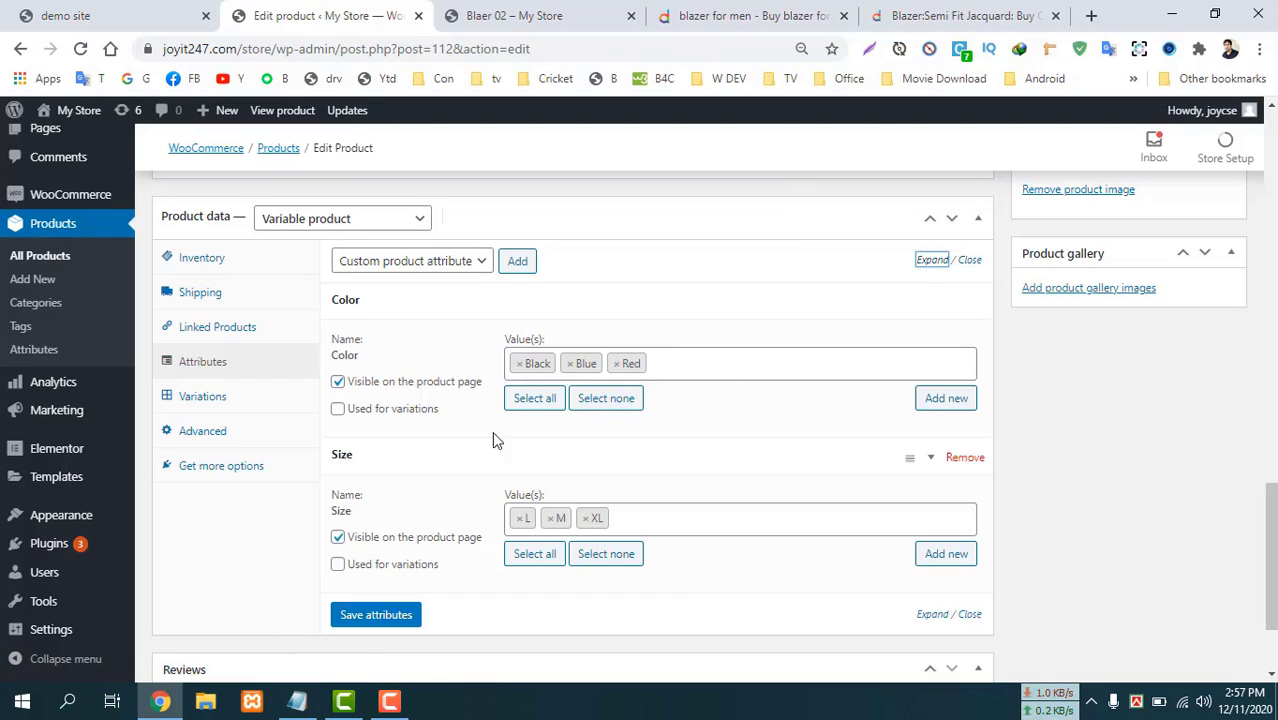
left_click(340, 412)
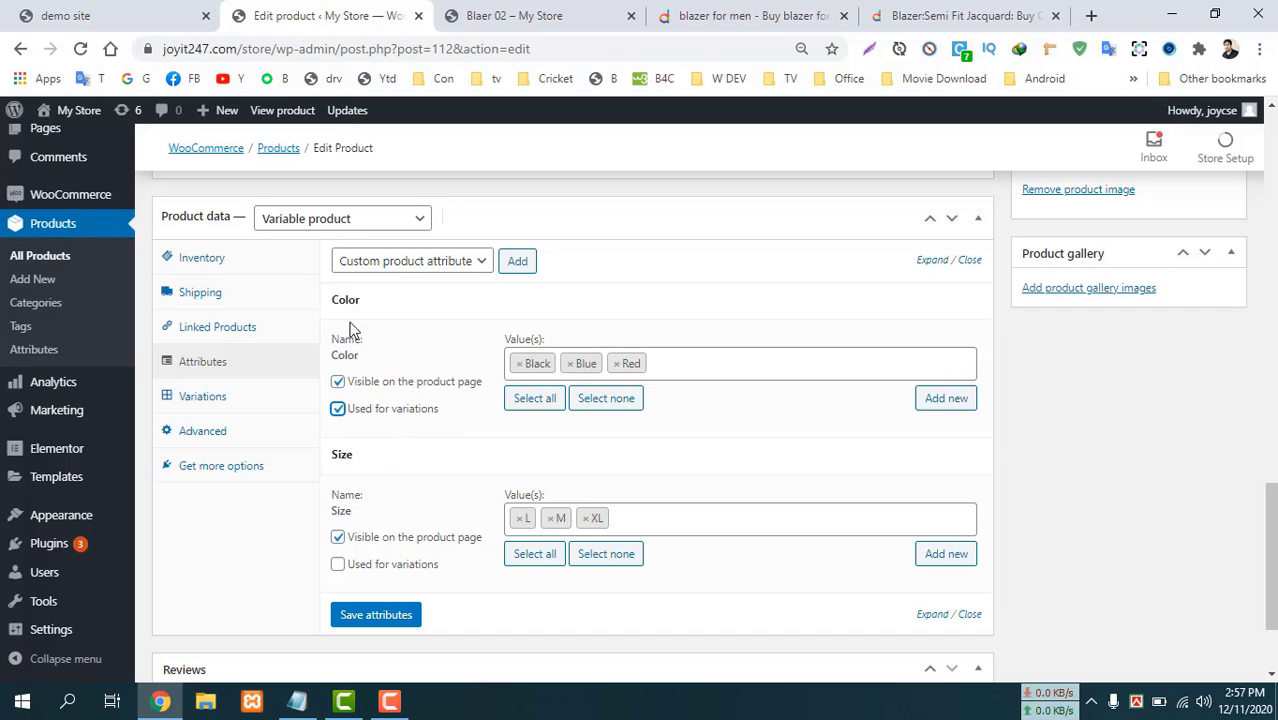
left_click(339, 566)
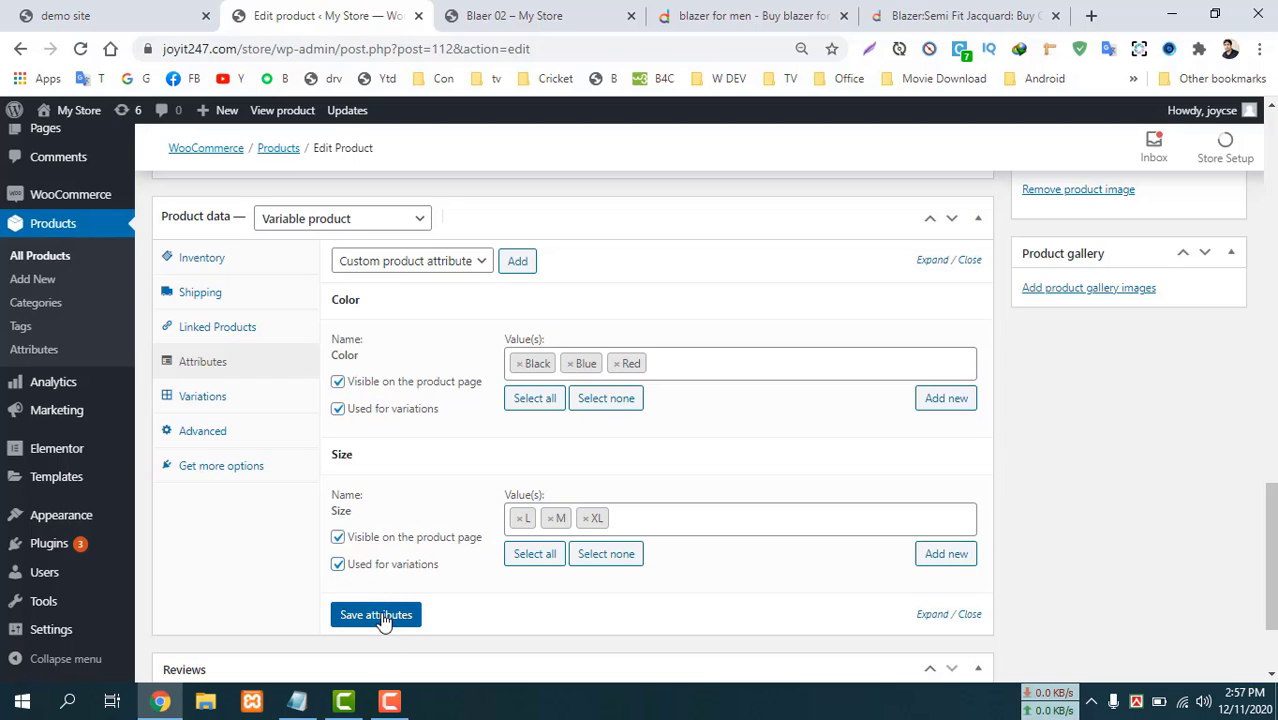
left_click(383, 617)
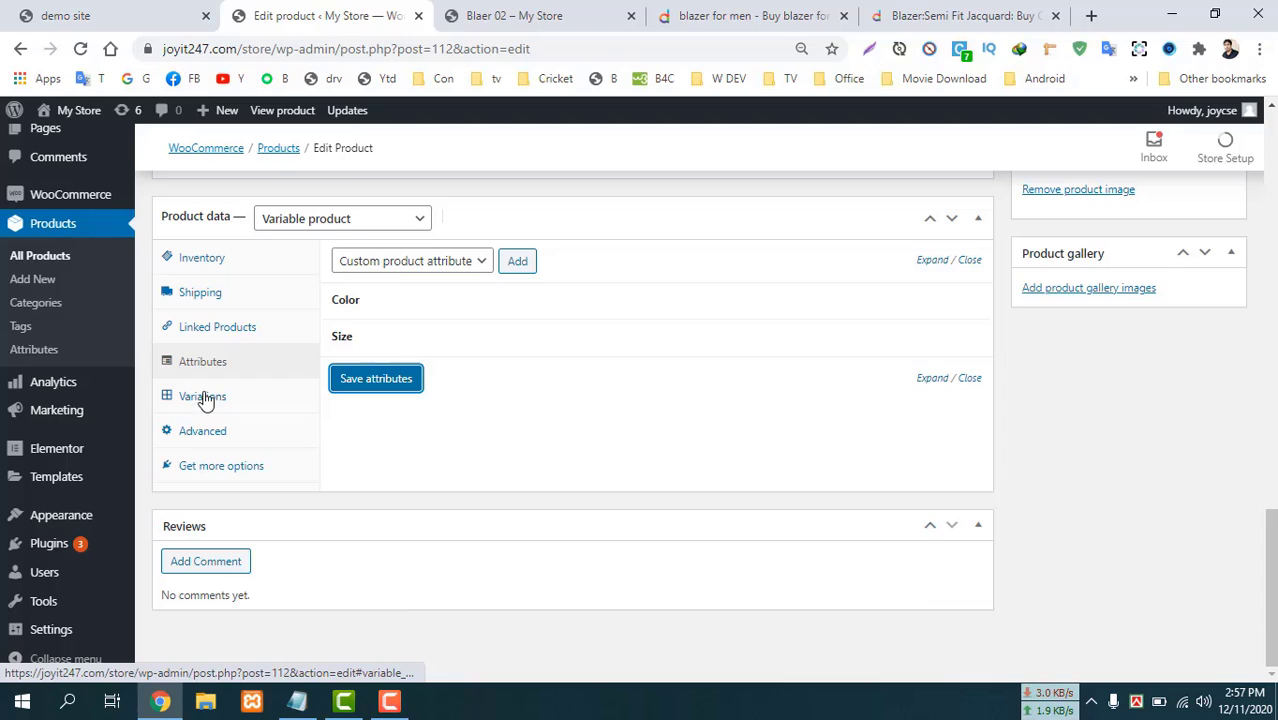
Create the variations of Blaer 02 from all attributes and save the changes to the Black M, Blue L and Red XL combinations.
left_click(195, 403)
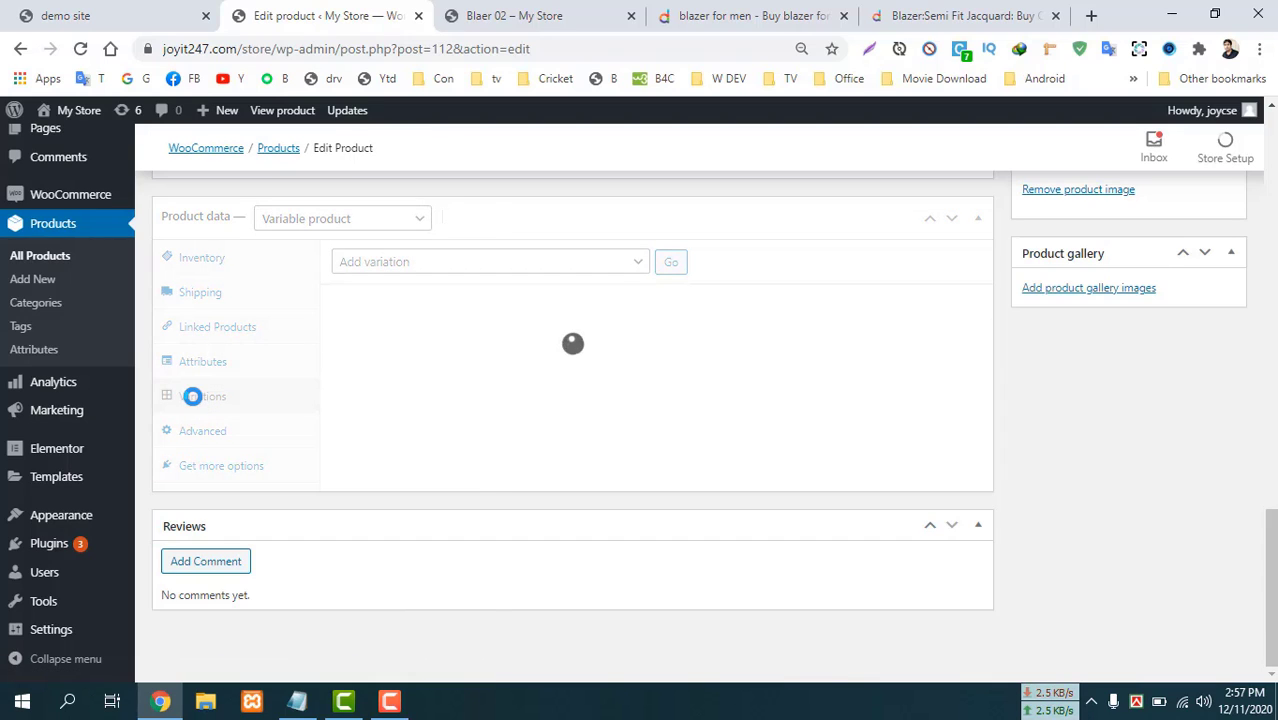
left_click(637, 264)
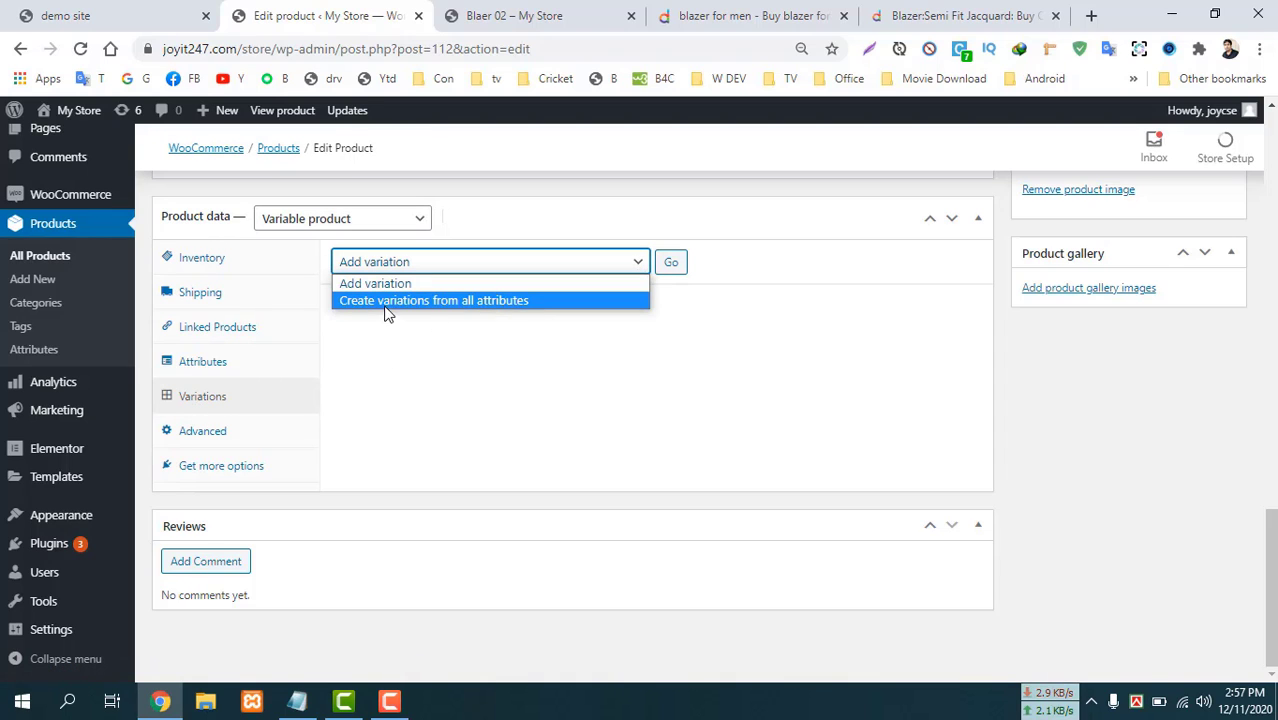
left_click(484, 301)
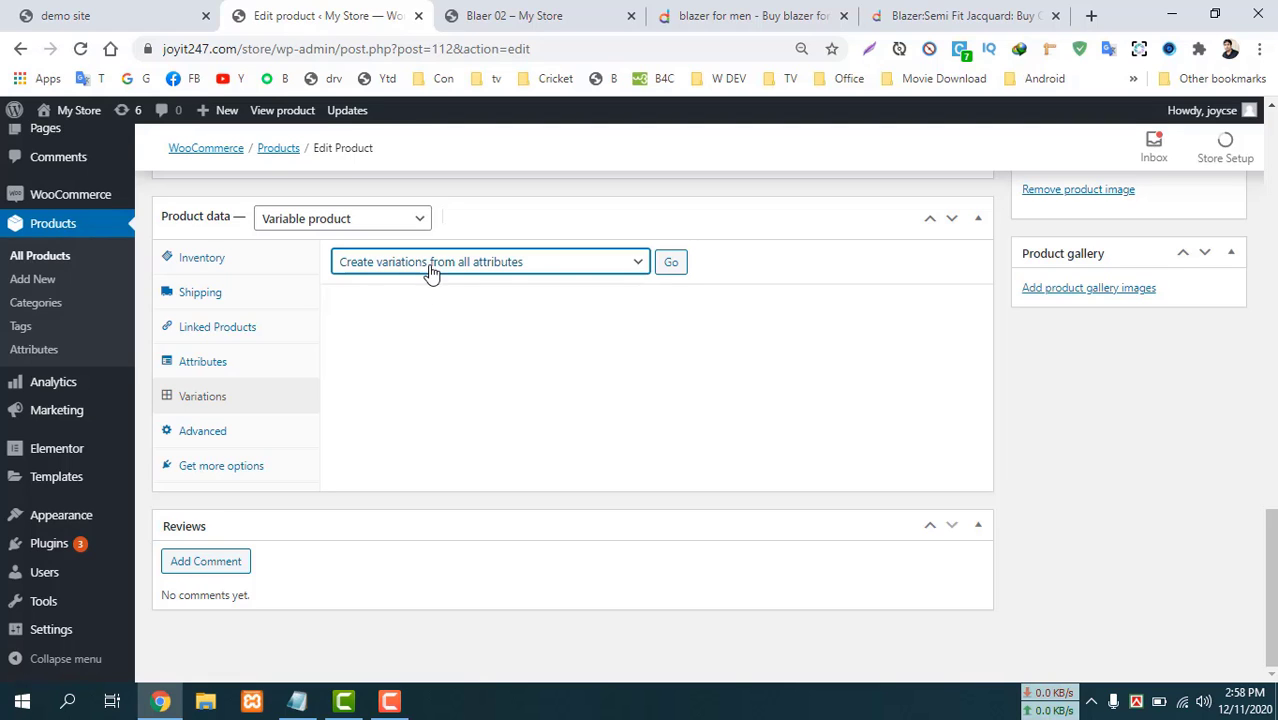
left_click(671, 263)
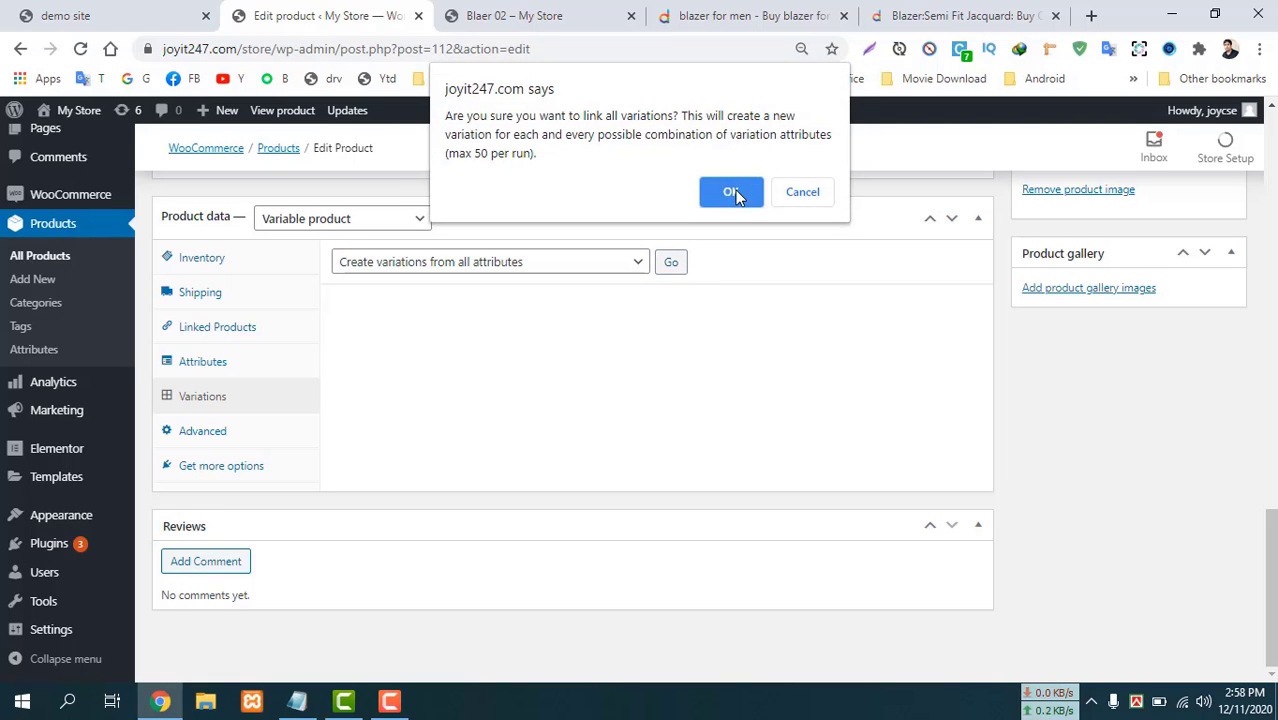
left_click(733, 193)
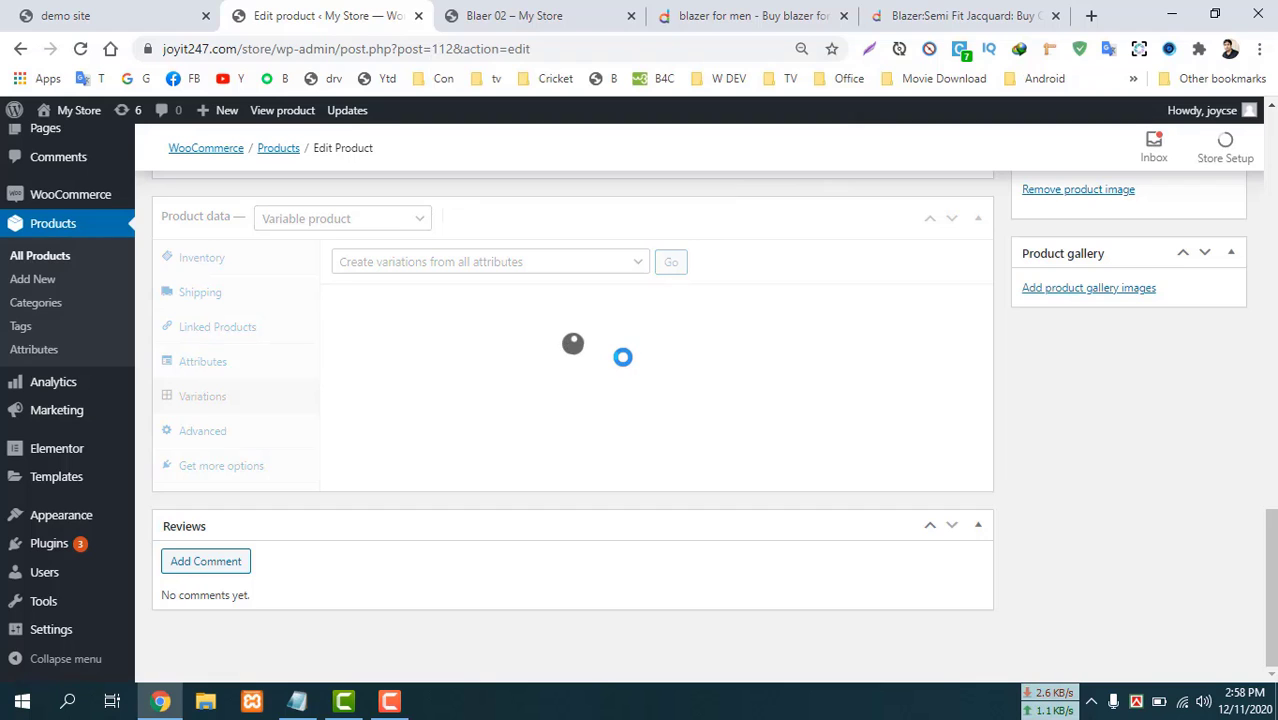
key("Return")
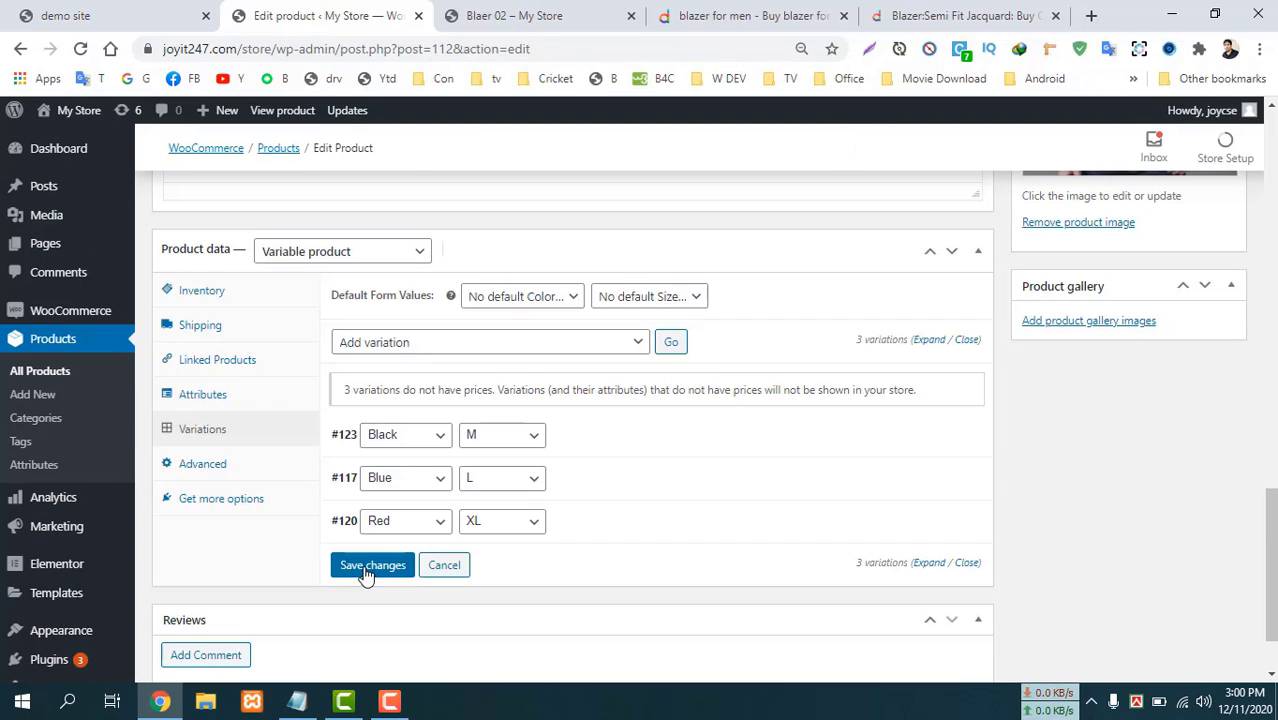
left_click(365, 565)
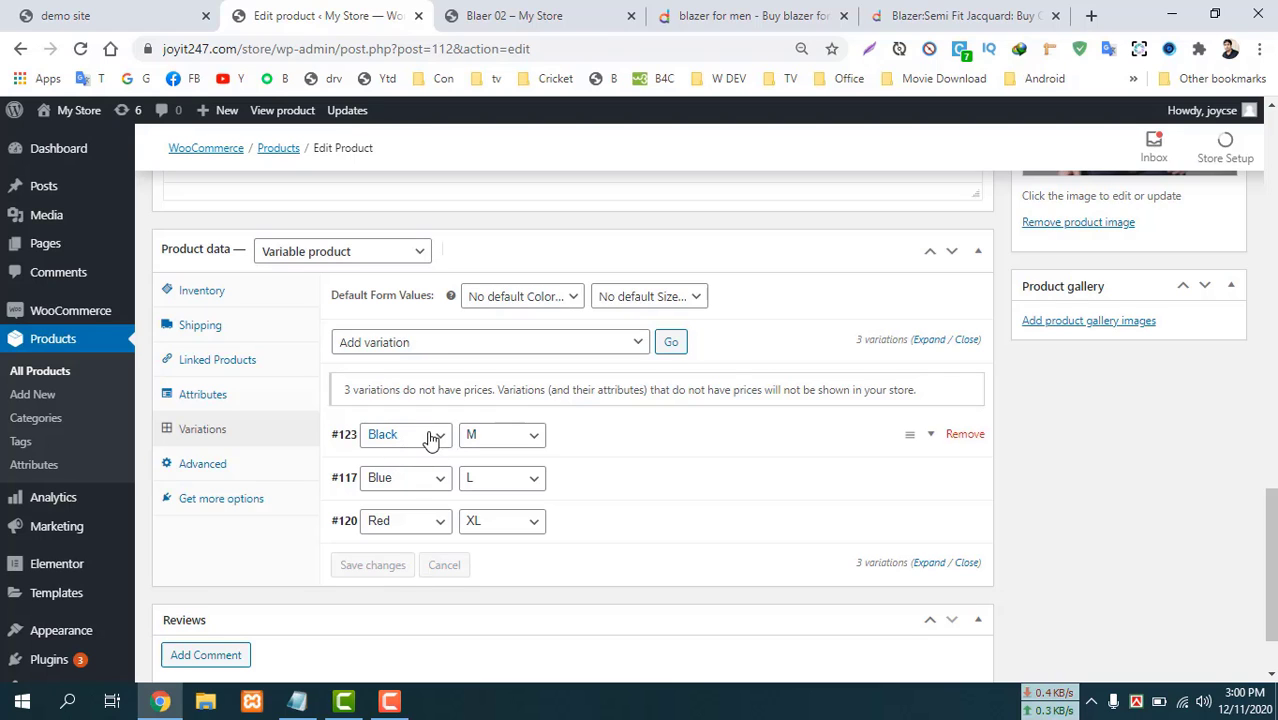
Expand the Black, size M variation and set download-1.jpg, the black suit photo, as its image.
left_click(931, 440)
scroll(931, 440, "down", 1)
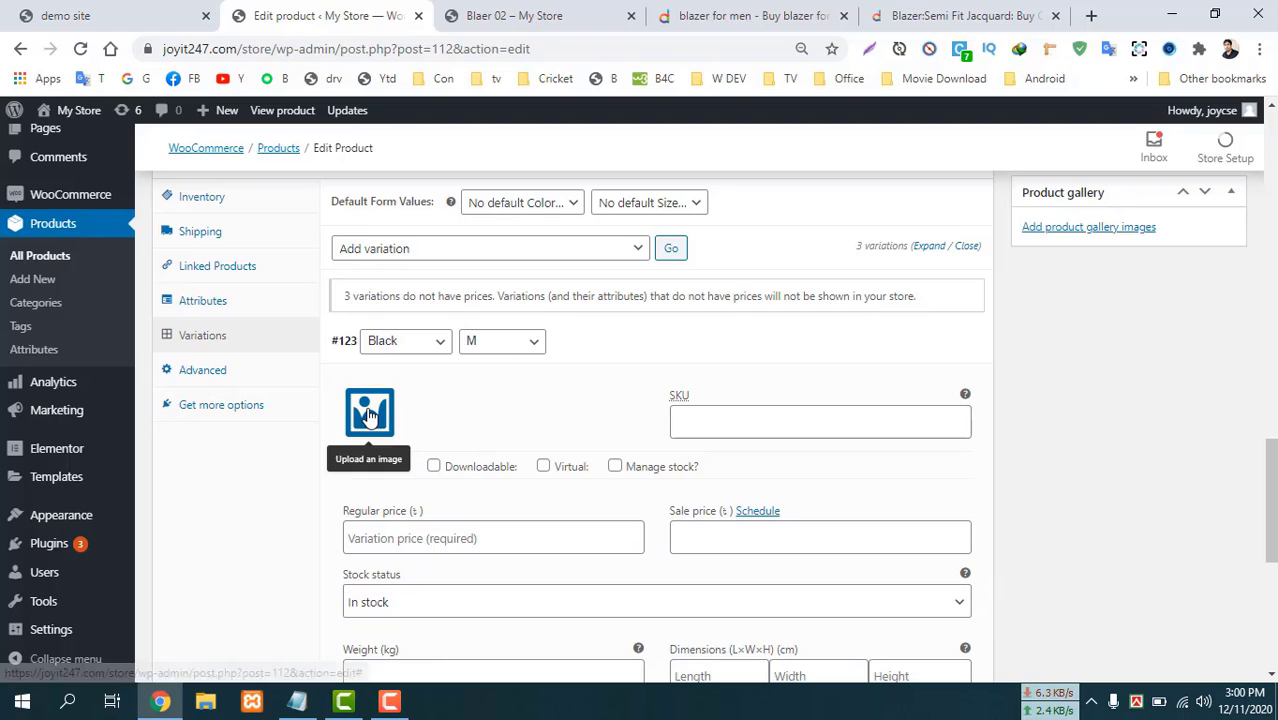
left_click(384, 428)
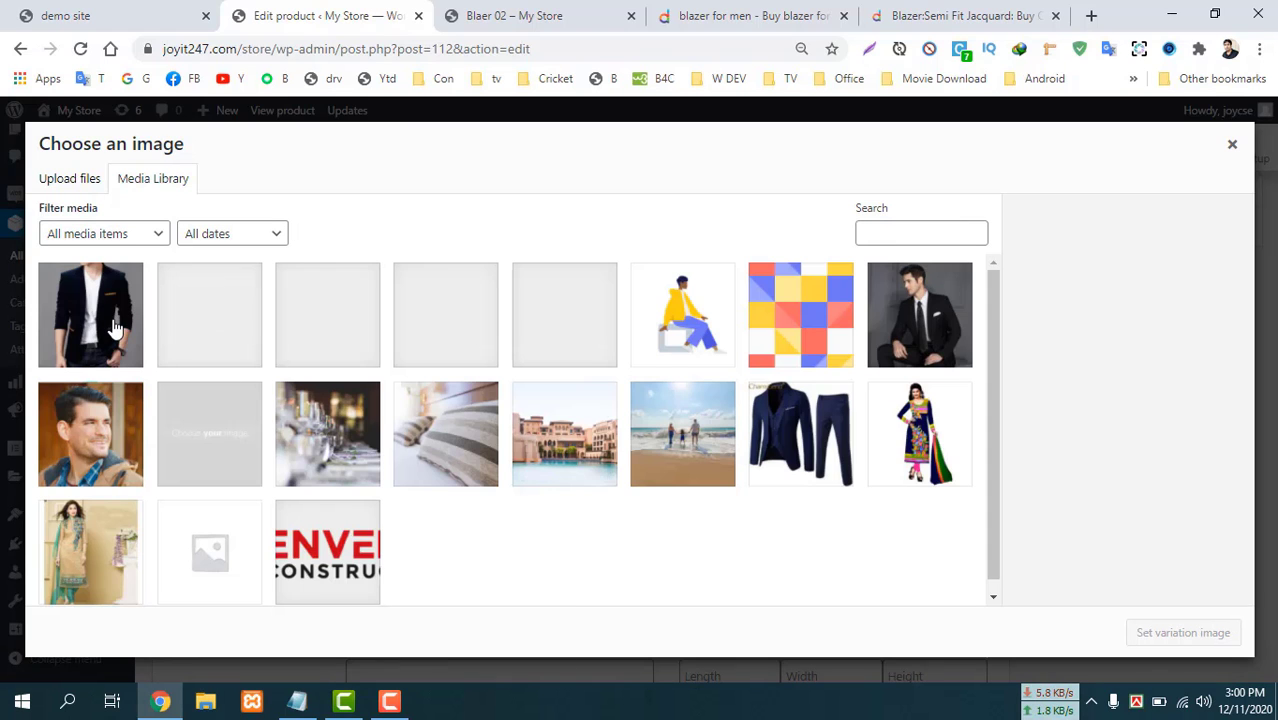
left_click(922, 318)
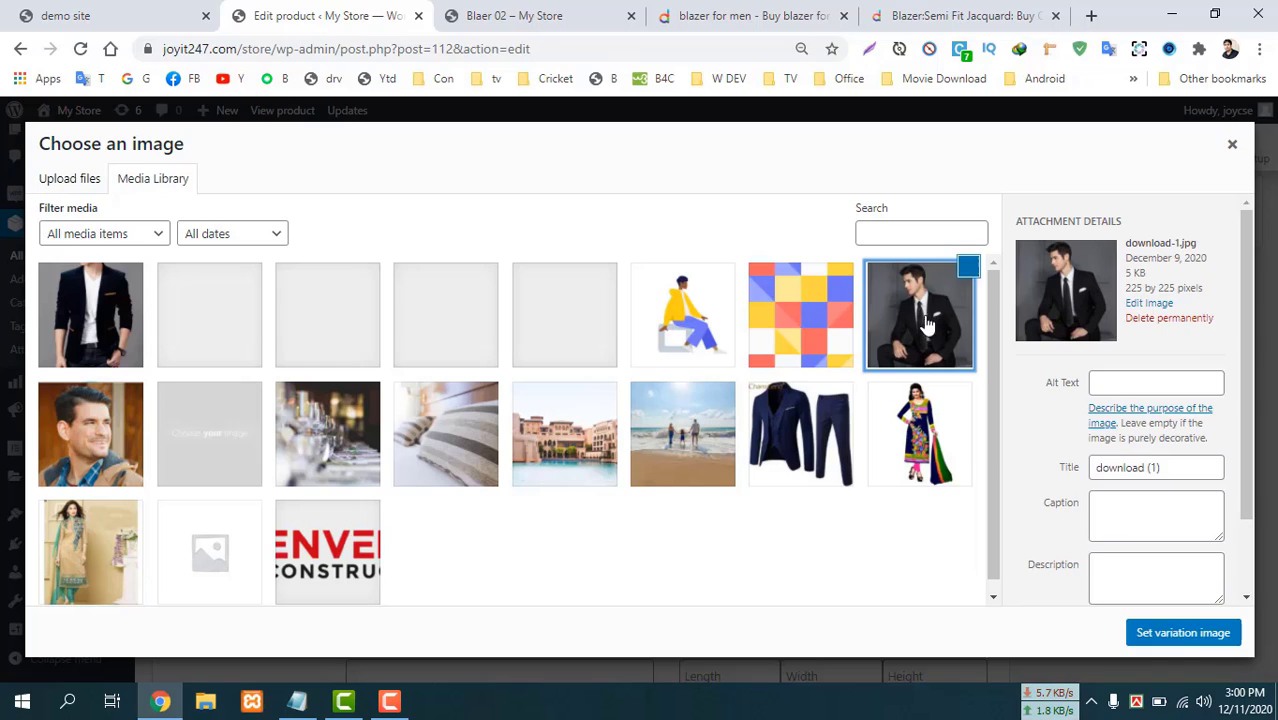
left_click(1183, 633)
Set the regular price of the Black, size M variation to 4490.
scroll(476, 362, "down", 2)
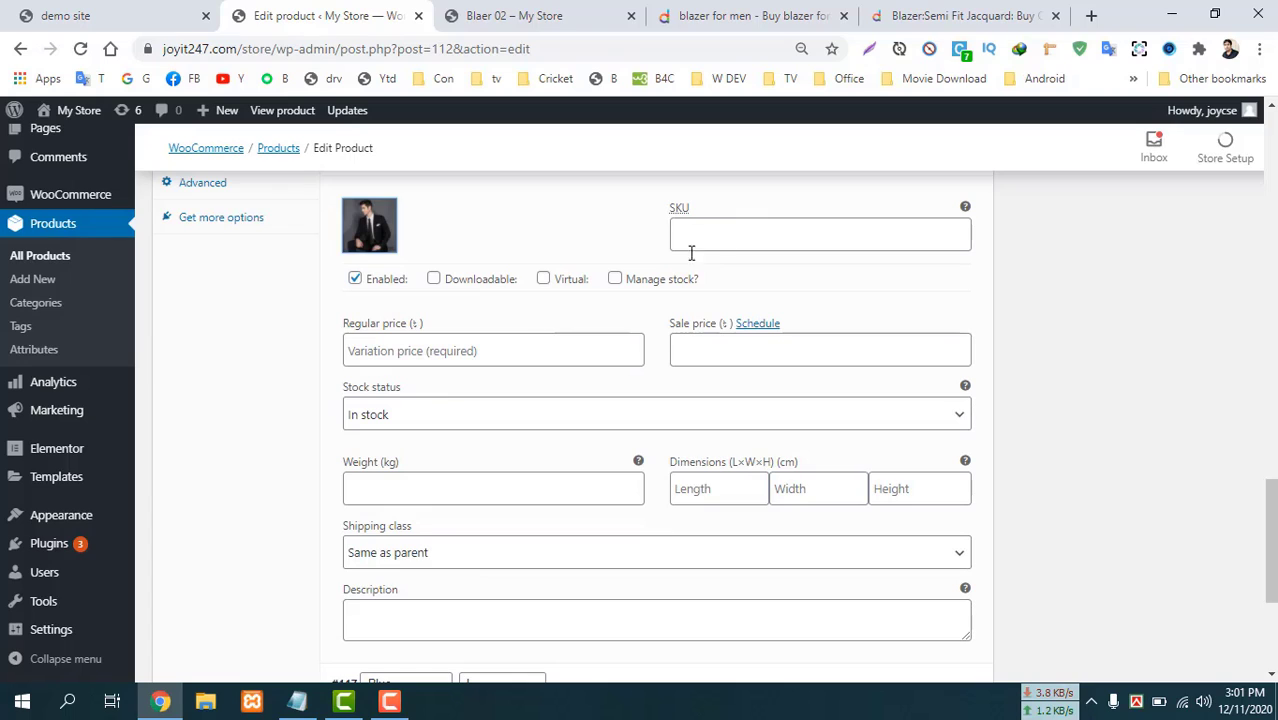
left_click(399, 344)
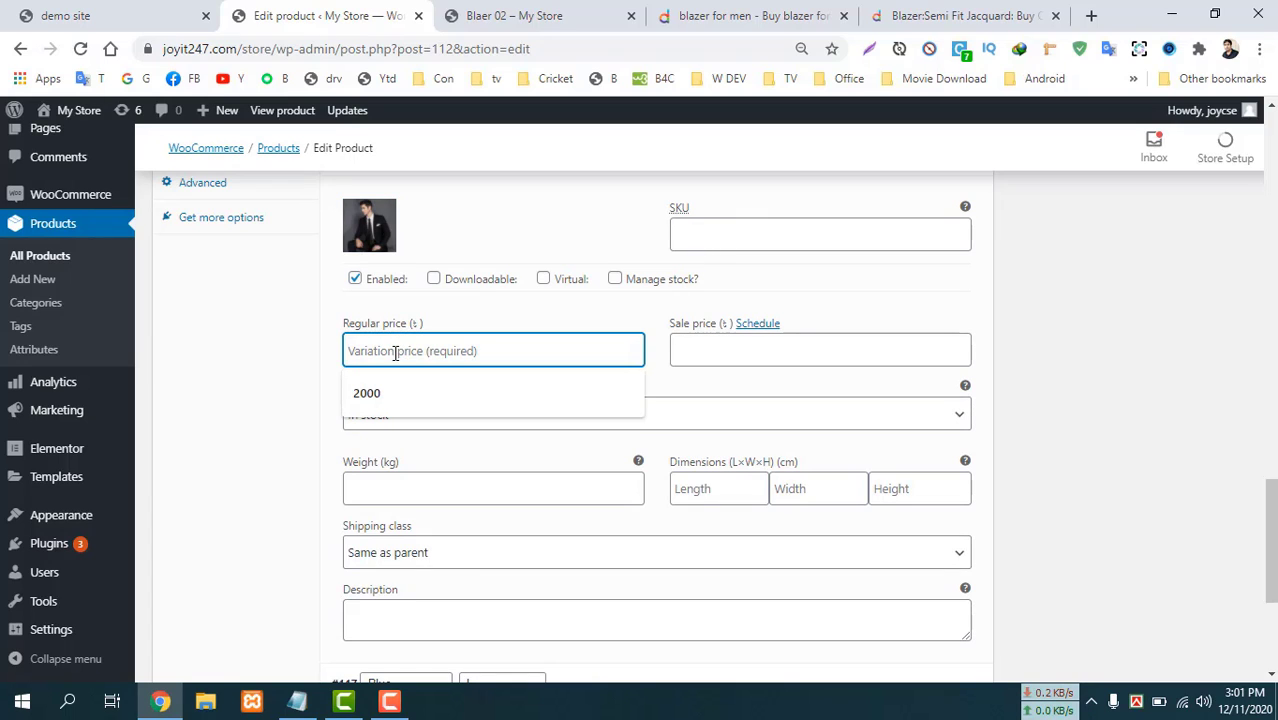
type("4490")
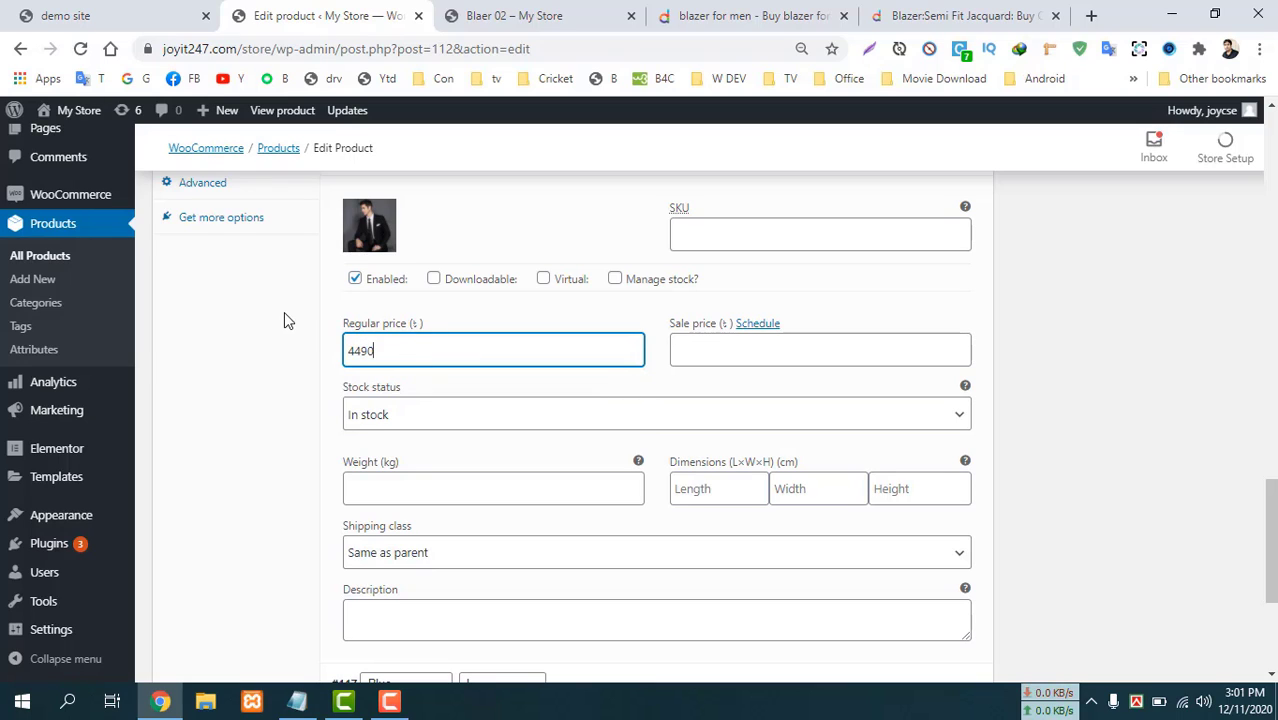
left_click(284, 313)
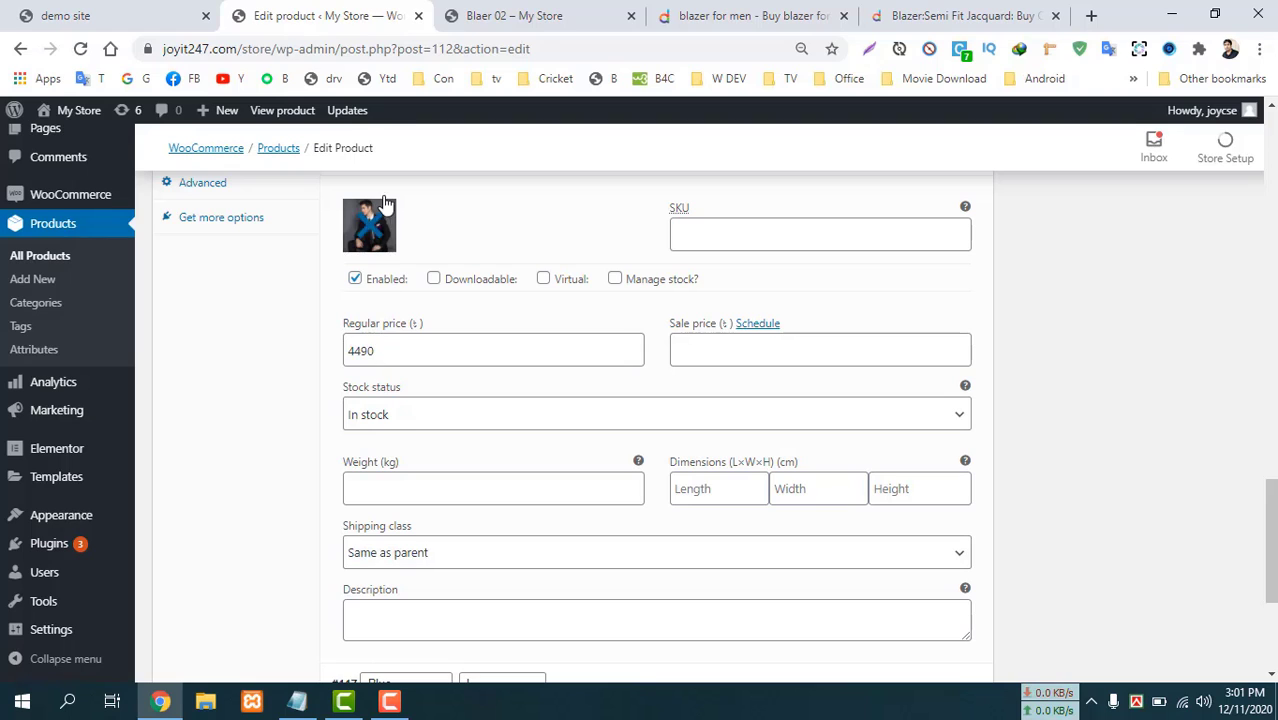
Expand the Blue, size L variation and set images.jpg, the navy suit picture, as its image.
scroll(394, 371, "down", 2)
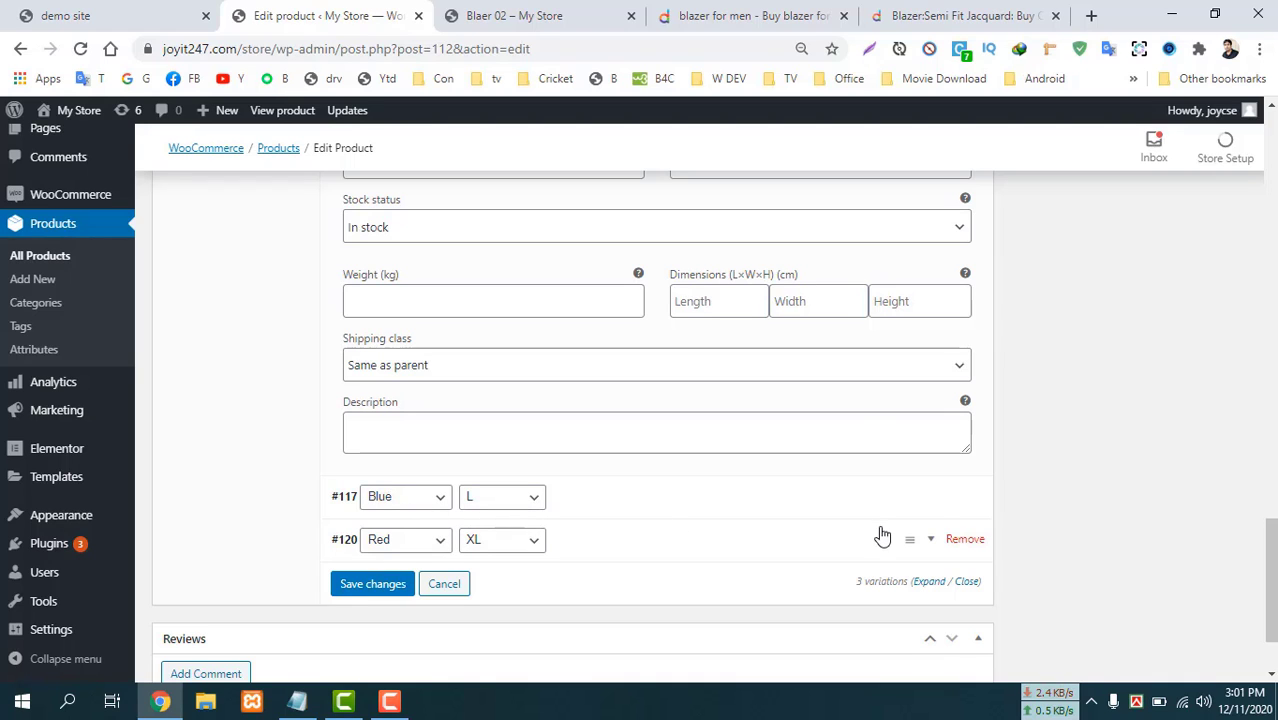
left_click(934, 505)
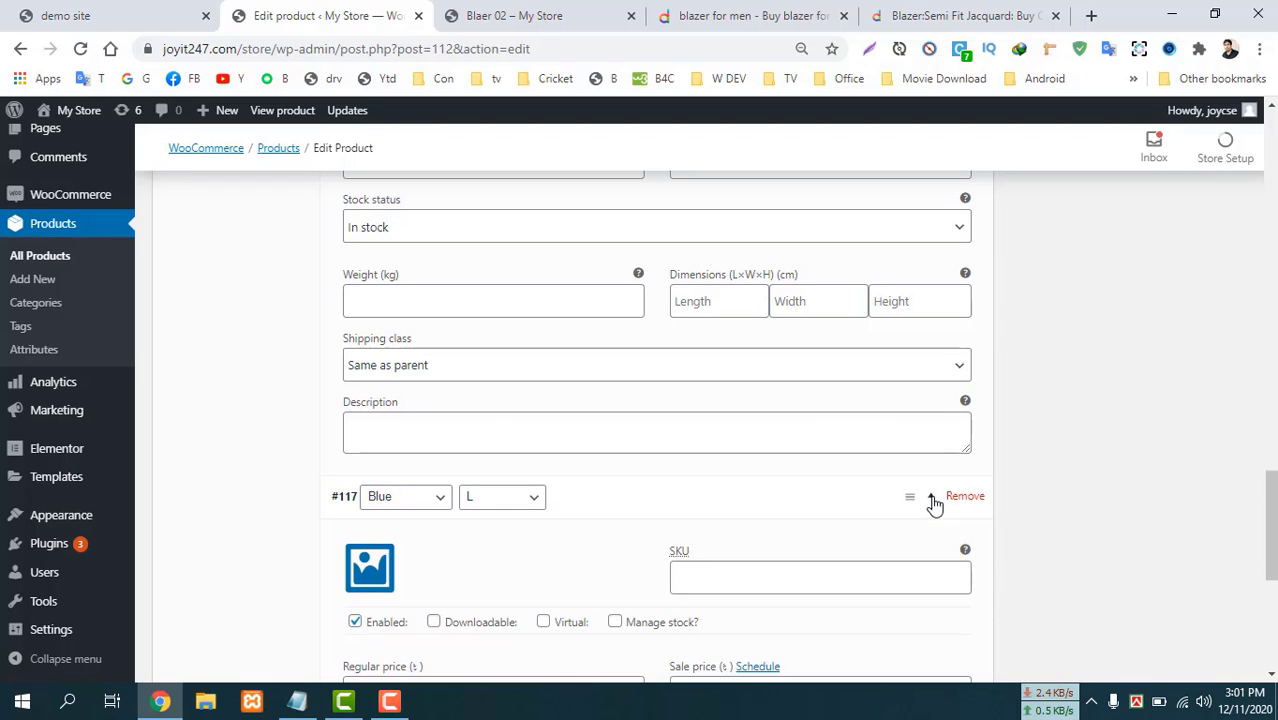
scroll(305, 382, "down", 2)
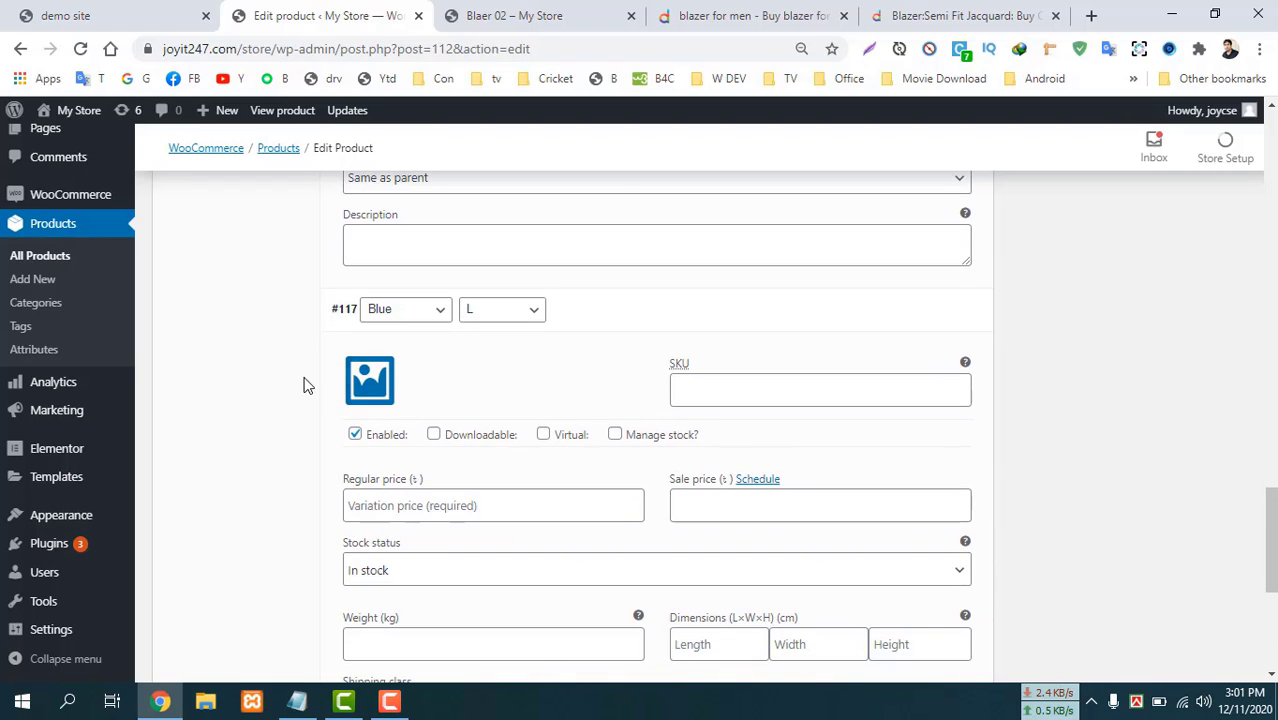
left_click(369, 386)
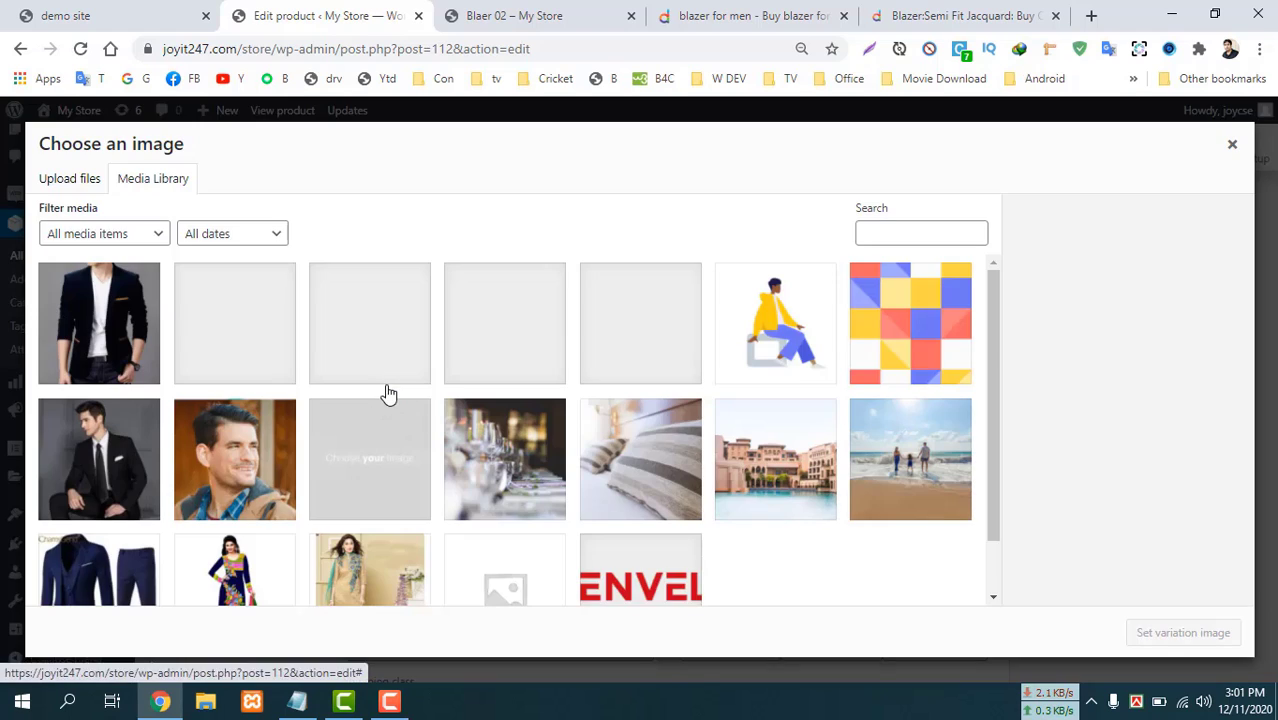
left_click(88, 322)
left_click(92, 560)
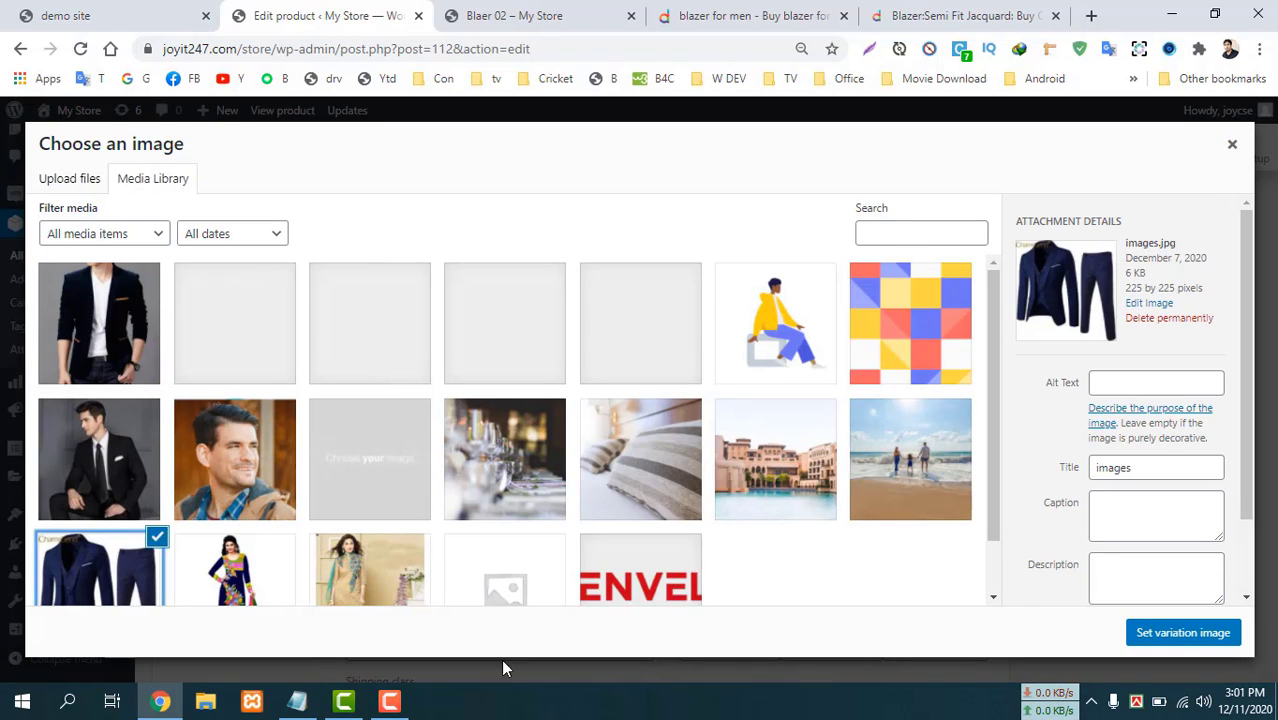
left_click(1176, 634)
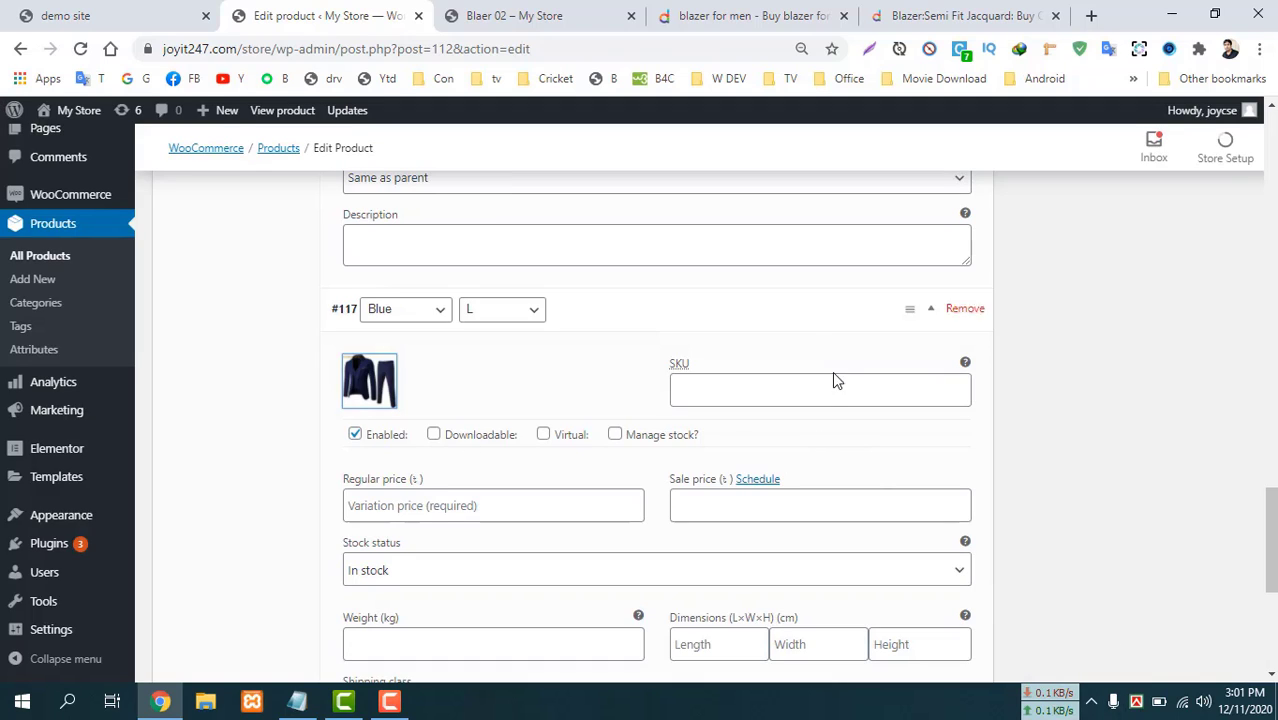
Set the regular price of the Blue, size L variation to 4490.
left_click(495, 508)
type("4490")
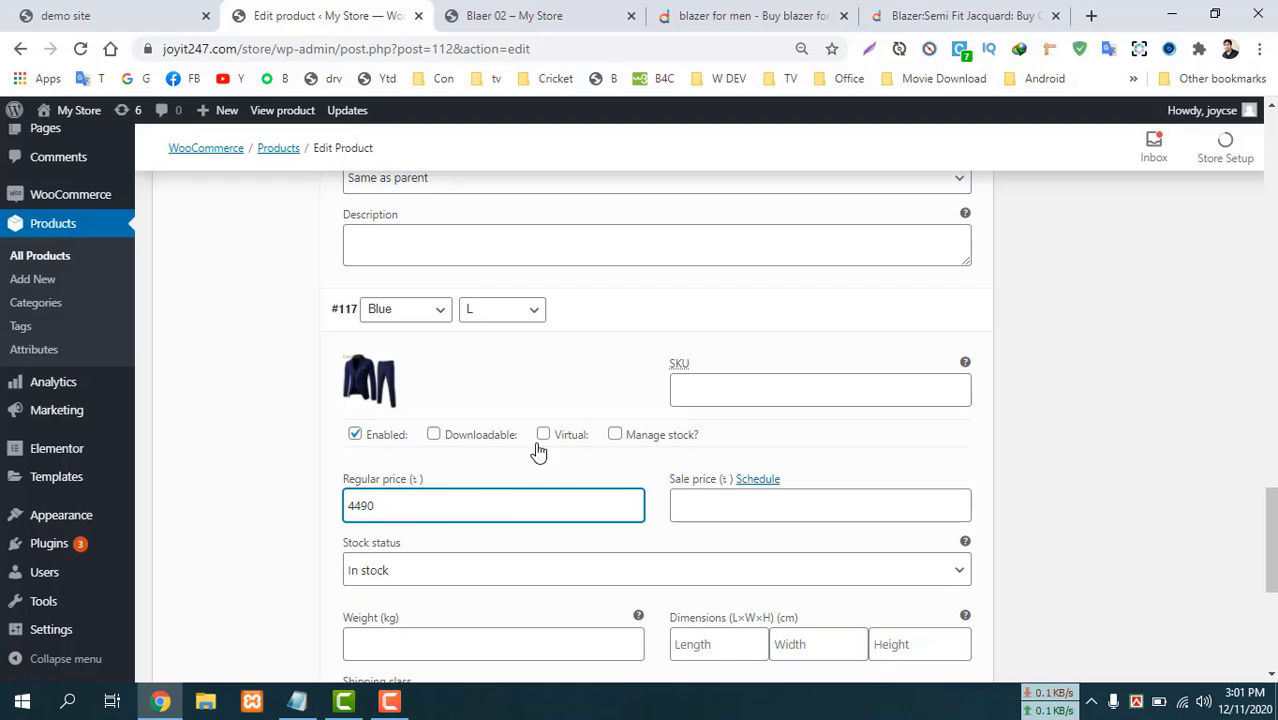
scroll(304, 409, "down", 1)
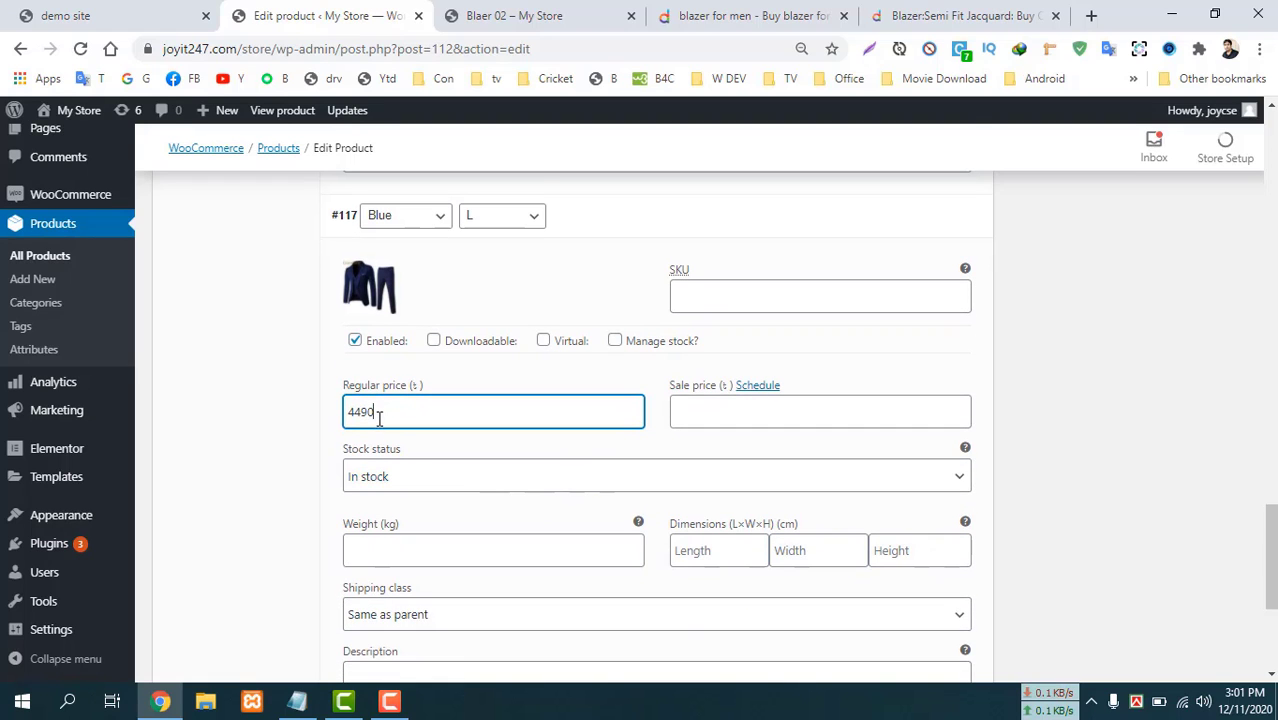
scroll(378, 418, "down", 1)
scroll(476, 434, "down", 1)
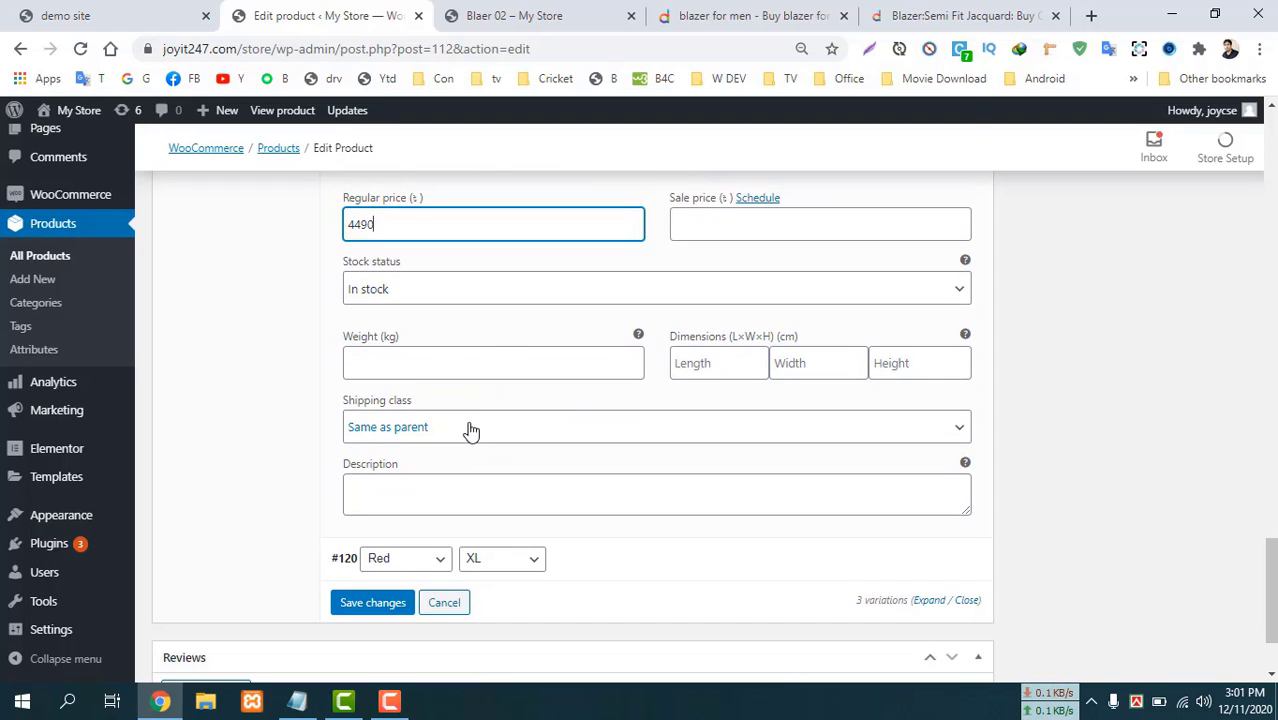
scroll(471, 431, "up", 1)
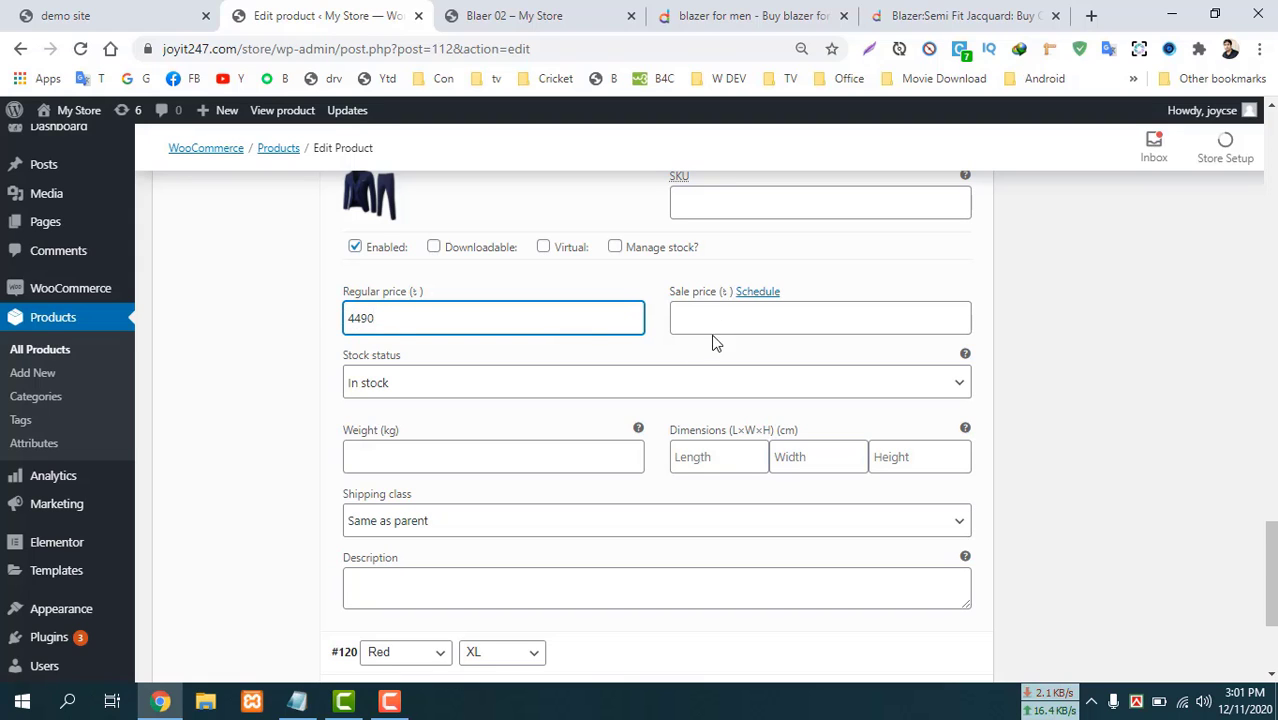
scroll(371, 471, "down", 2)
scroll(374, 400, "up", 2)
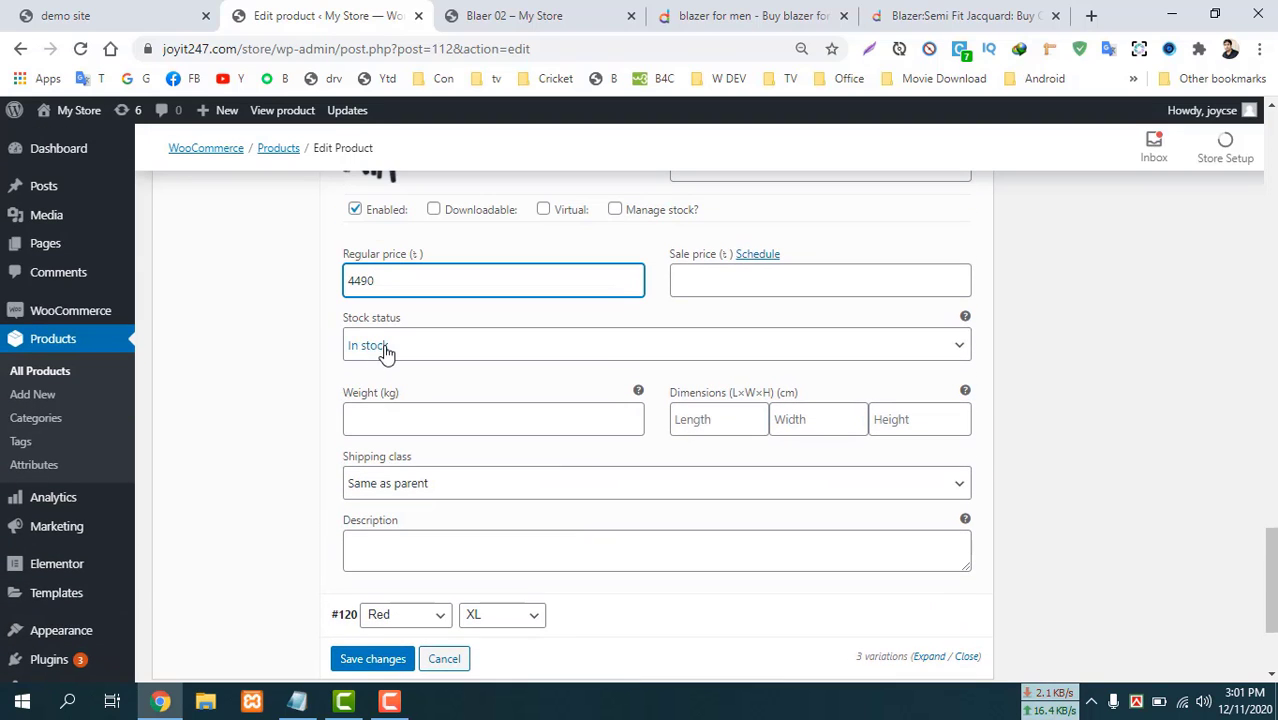
Check the stock status choices of the Blue, size L variation, keep In stock, and save the variation changes.
left_click(365, 348)
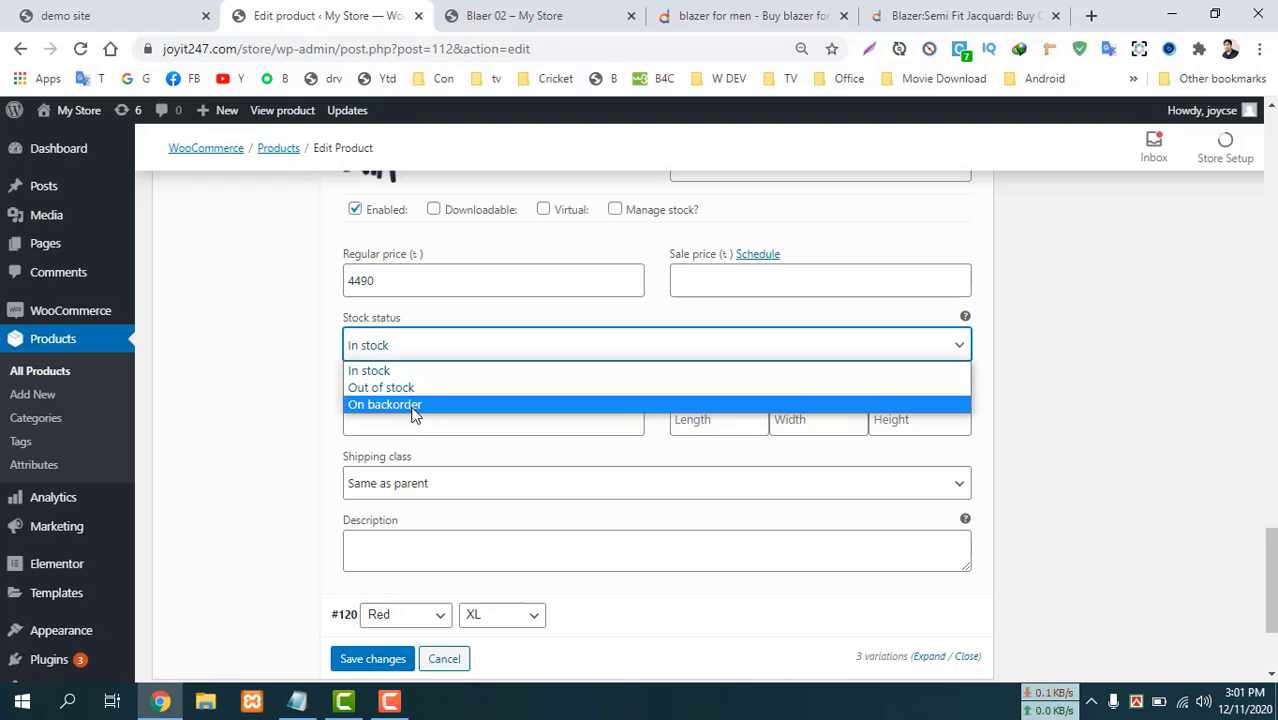
left_click(282, 364)
scroll(408, 506, "down", 1)
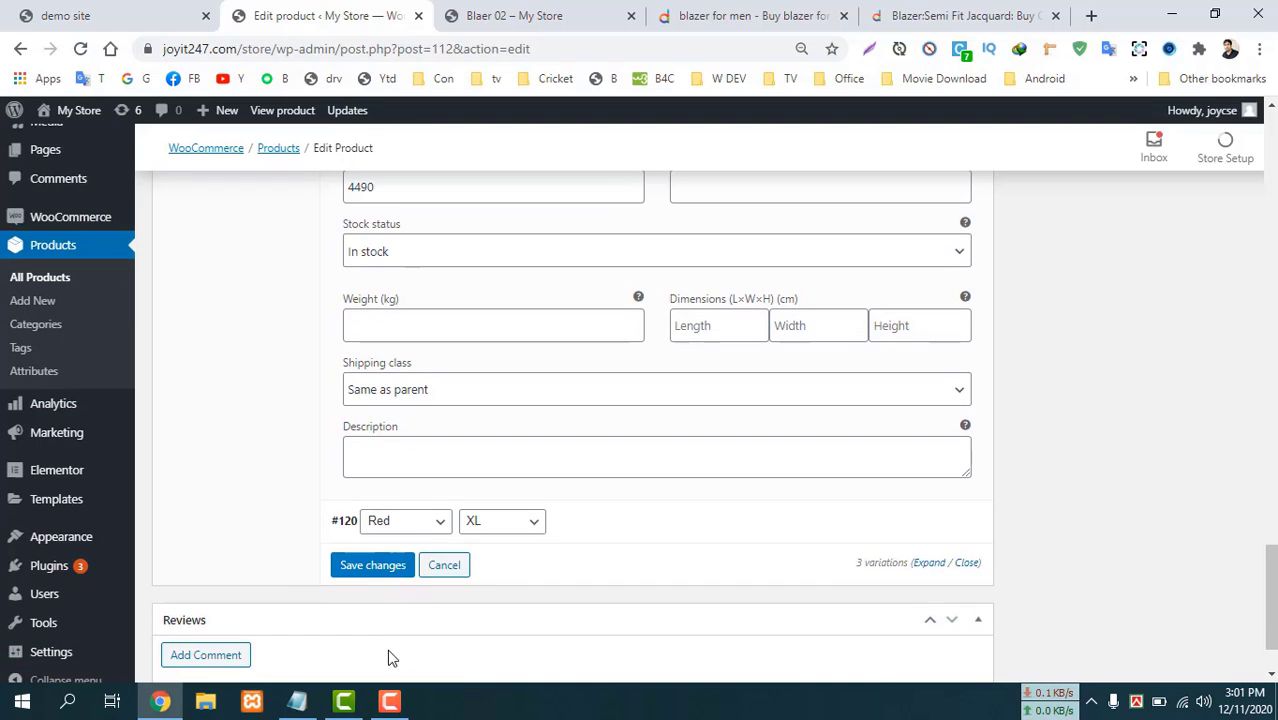
left_click(372, 566)
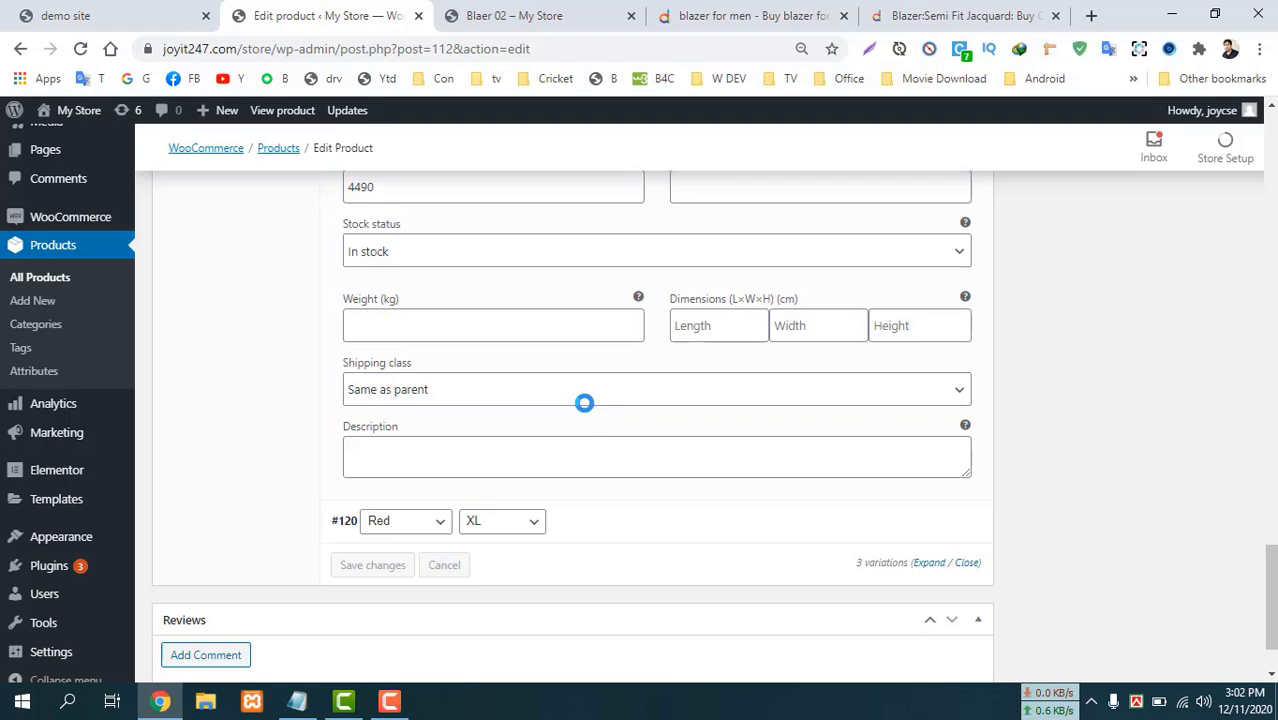
Expand the Red, size XL variation and set the colorful geometric picture My-Skills-About-Page-.png as its image.
scroll(565, 437, "up", 2)
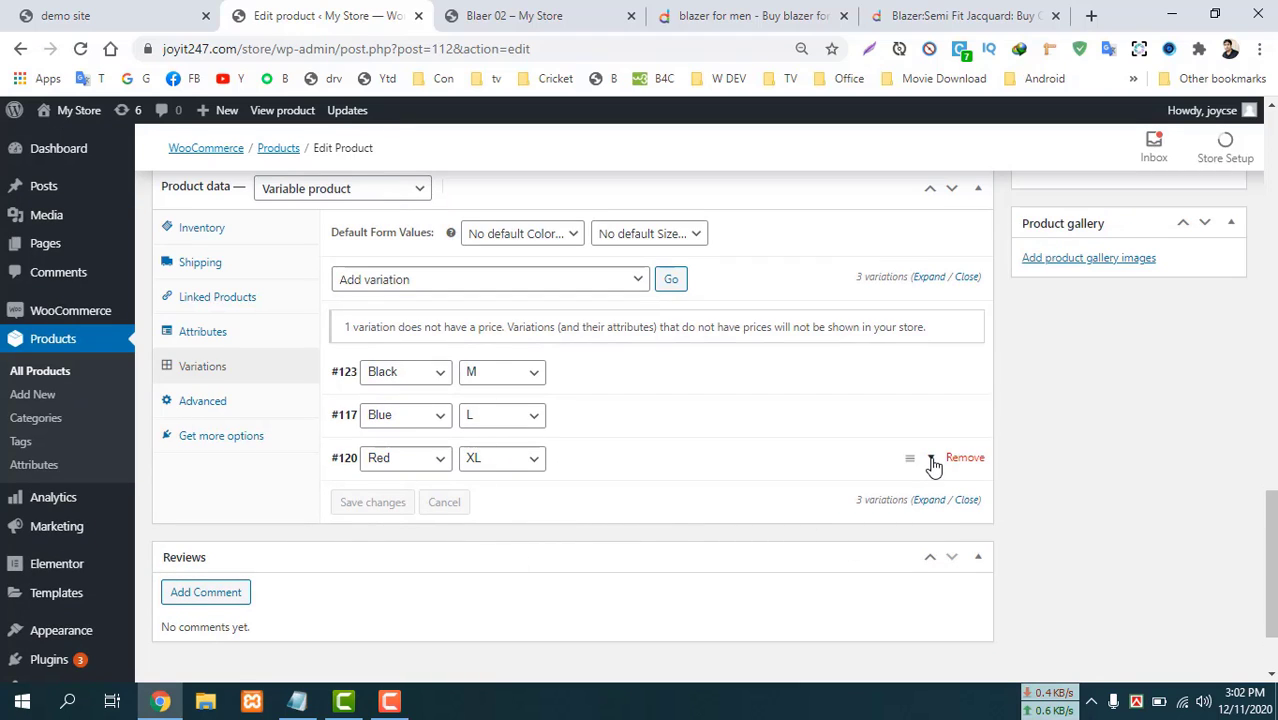
left_click(913, 462)
scroll(500, 400, "down", 2)
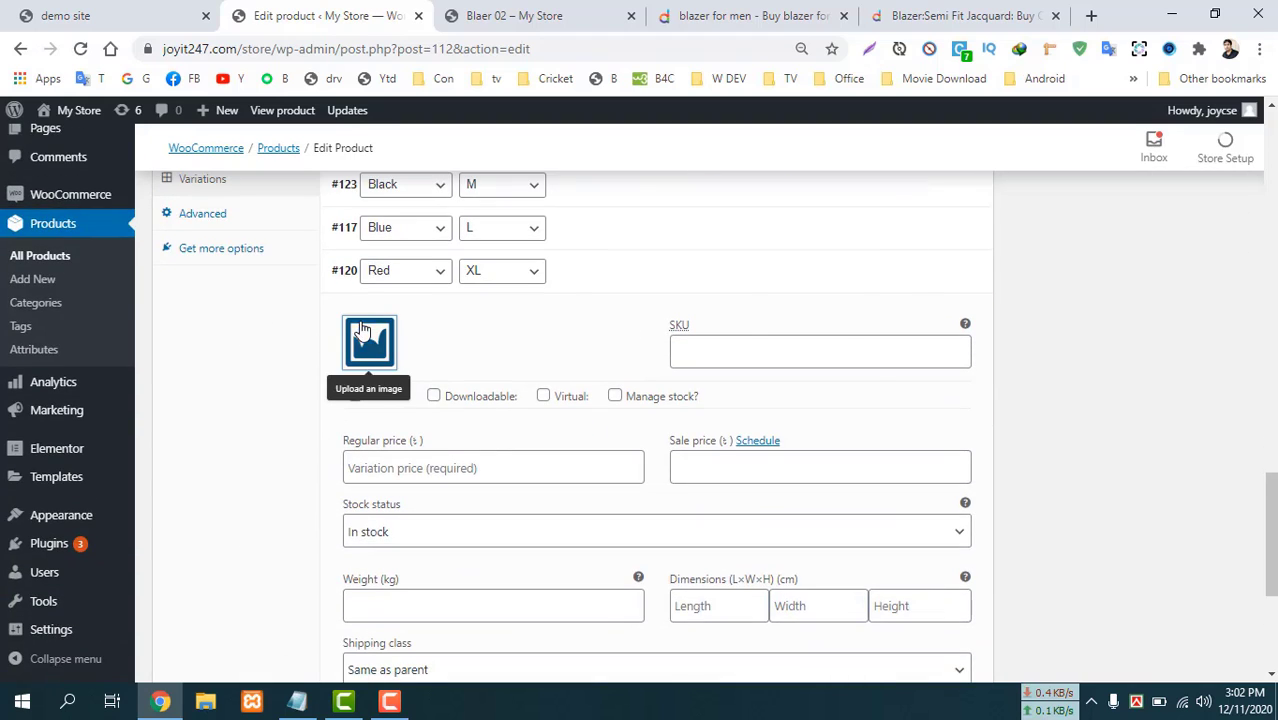
left_click(366, 336)
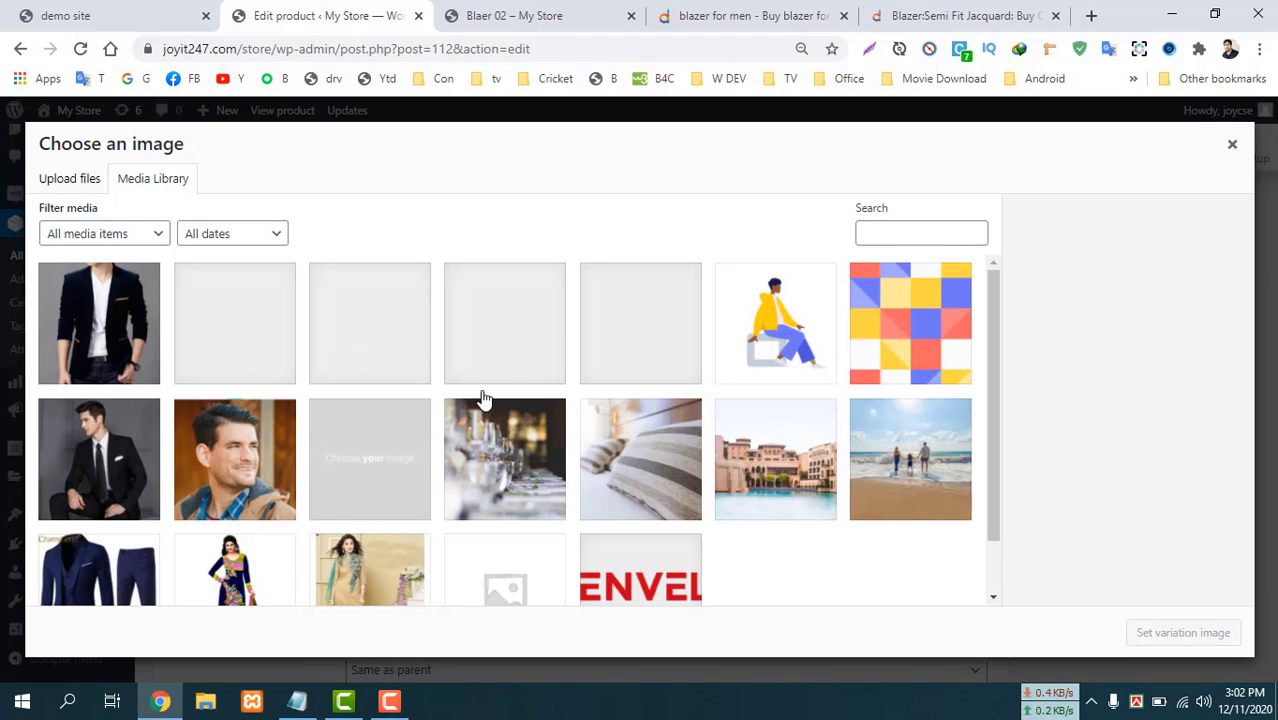
left_click(862, 285)
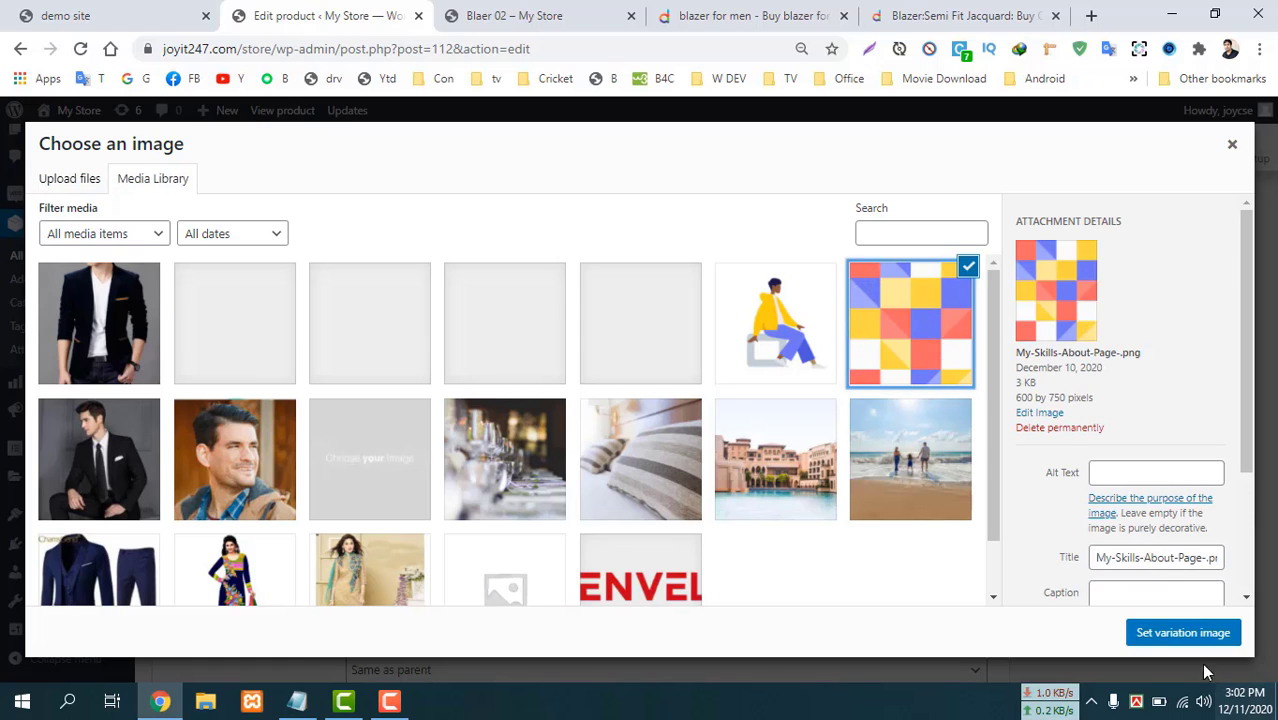
left_click(1174, 637)
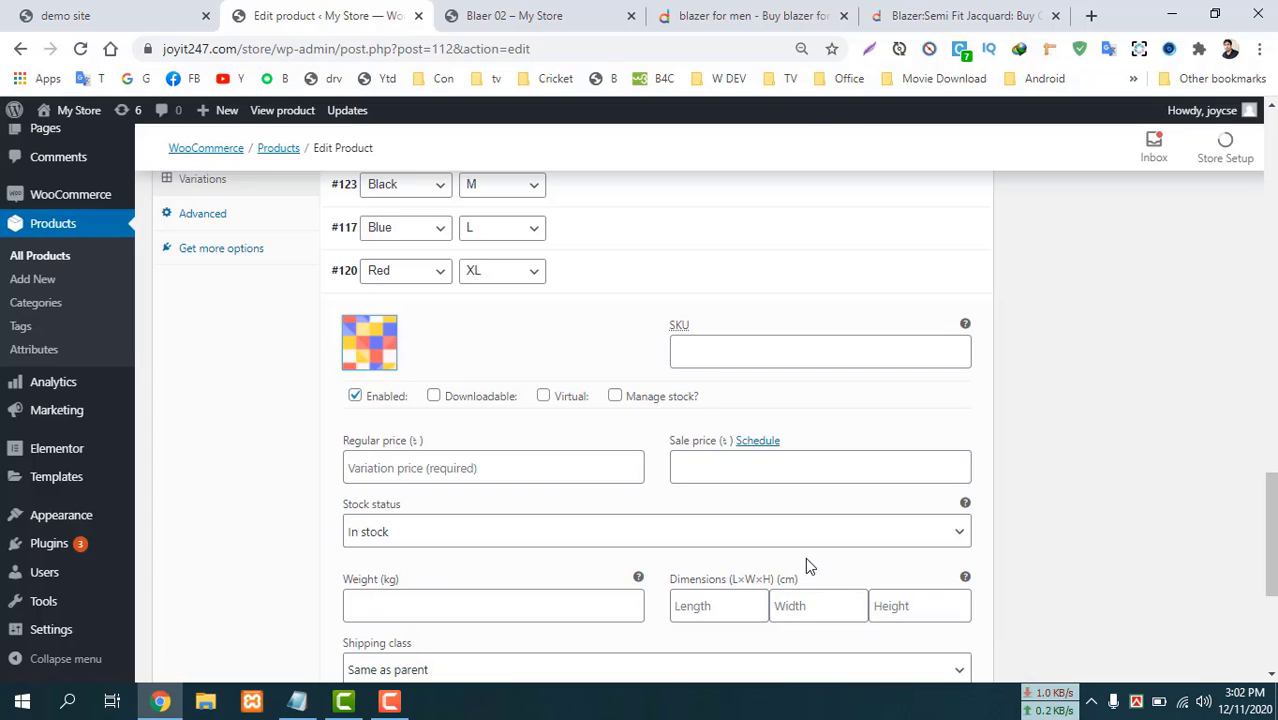
Set the regular price of the Red, size XL variation to 5000.
scroll(468, 478, "down", 1)
left_click(414, 383)
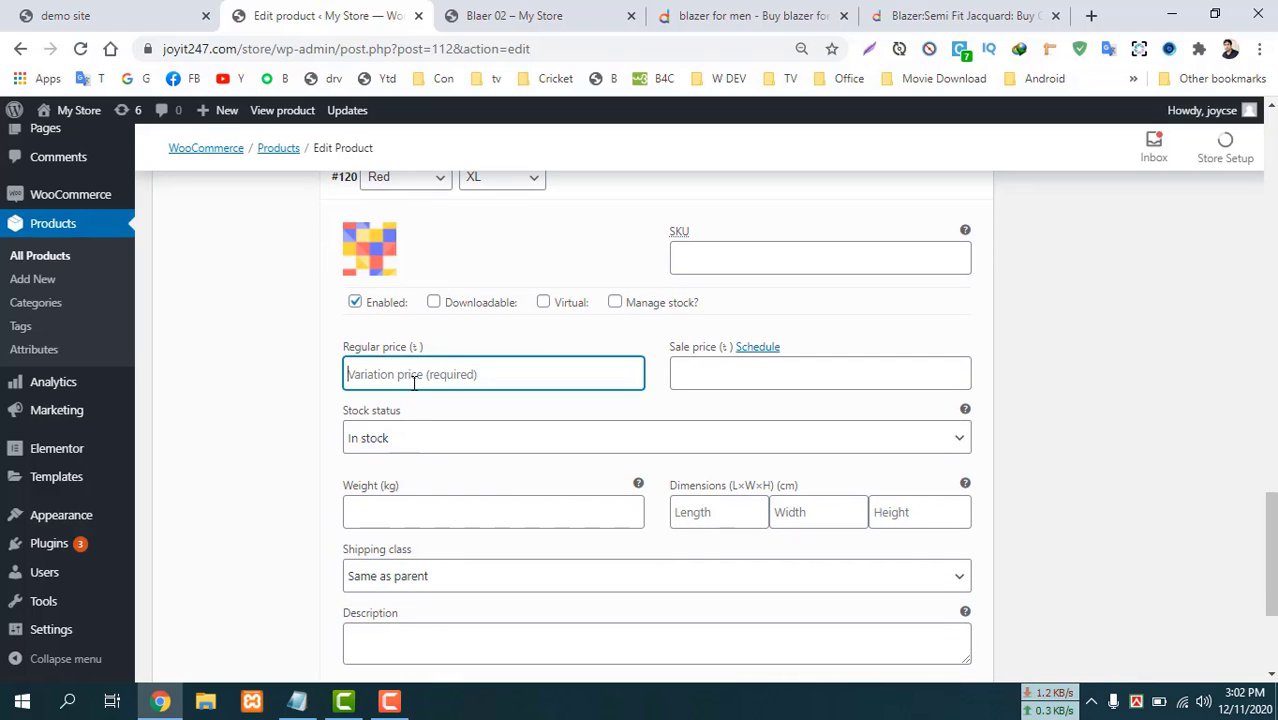
type("449")
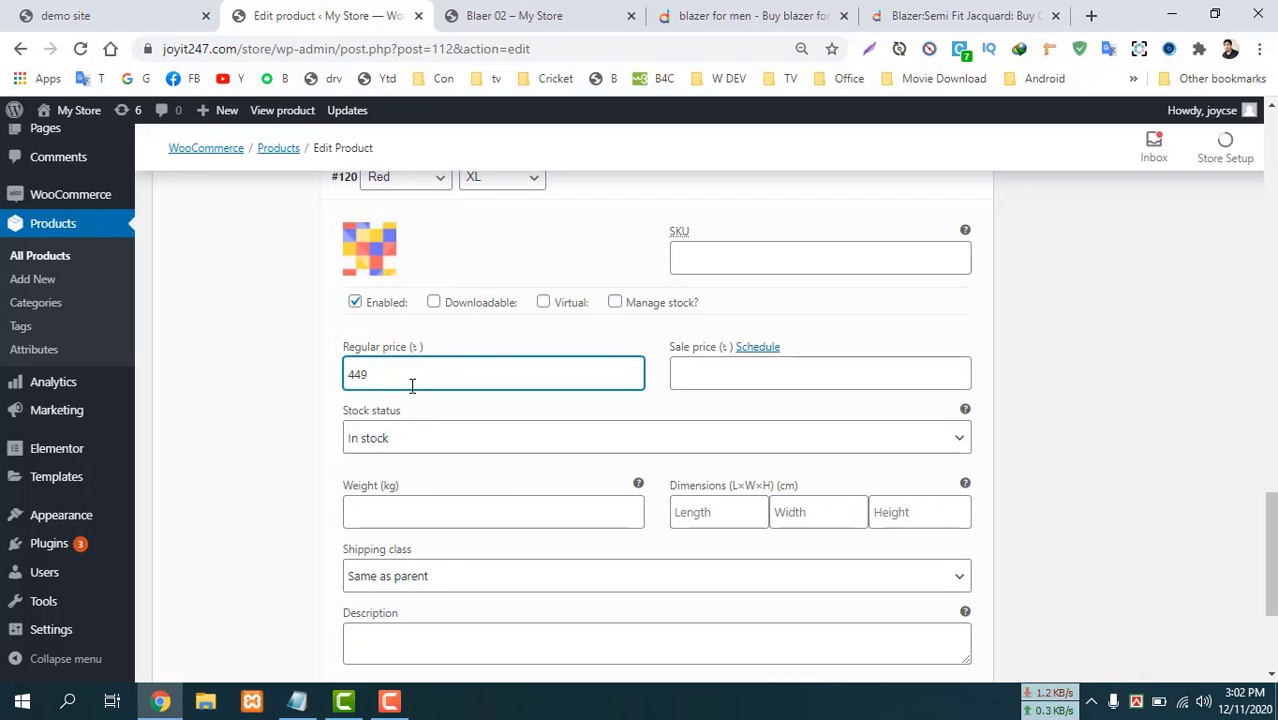
key("BackSpace")
key("BackSpace")
type("50")
left_click(258, 380)
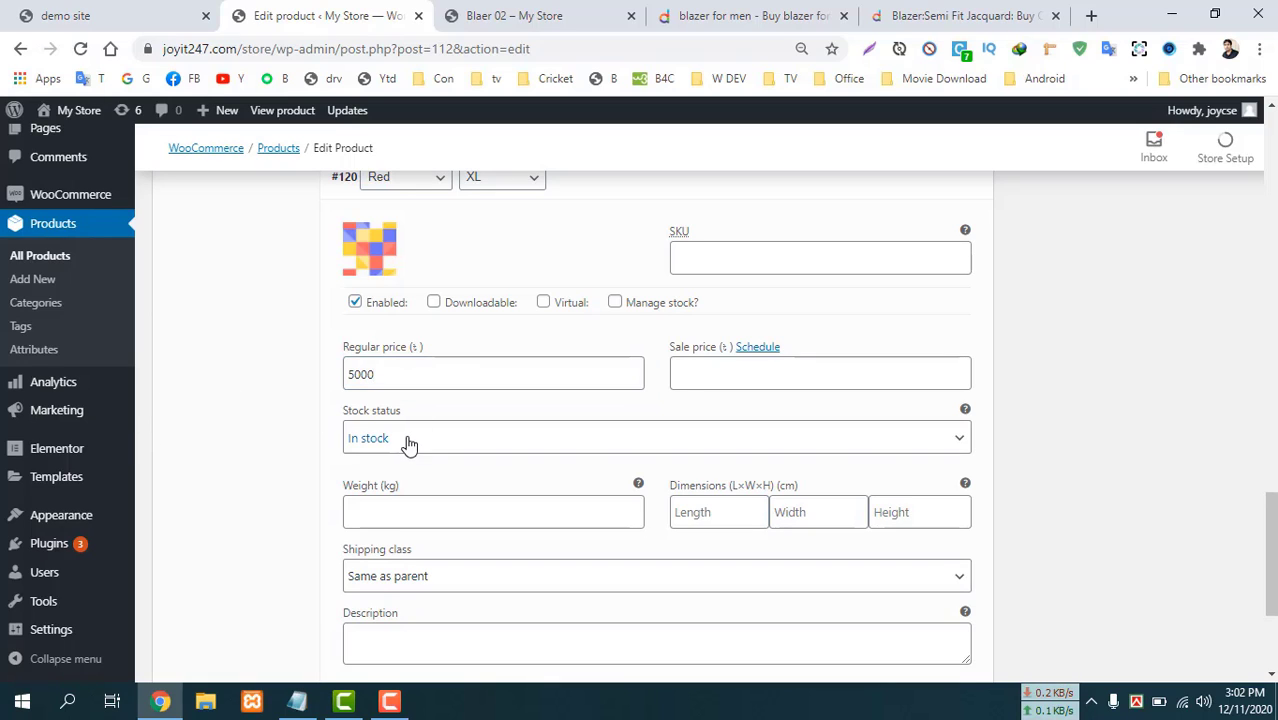
Set the stock status of the Red, size XL variation to Out of stock and save the variation changes.
left_click(408, 443)
left_click(380, 481)
scroll(277, 449, "down", 2)
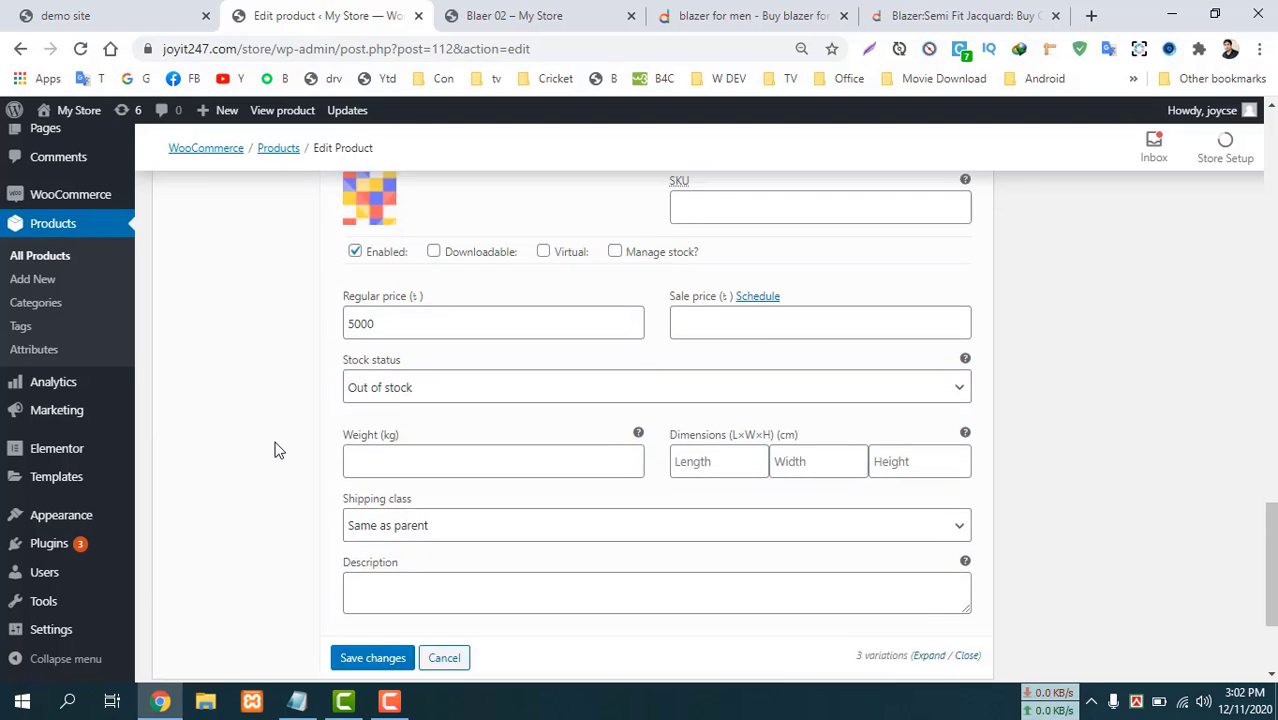
left_click(370, 524)
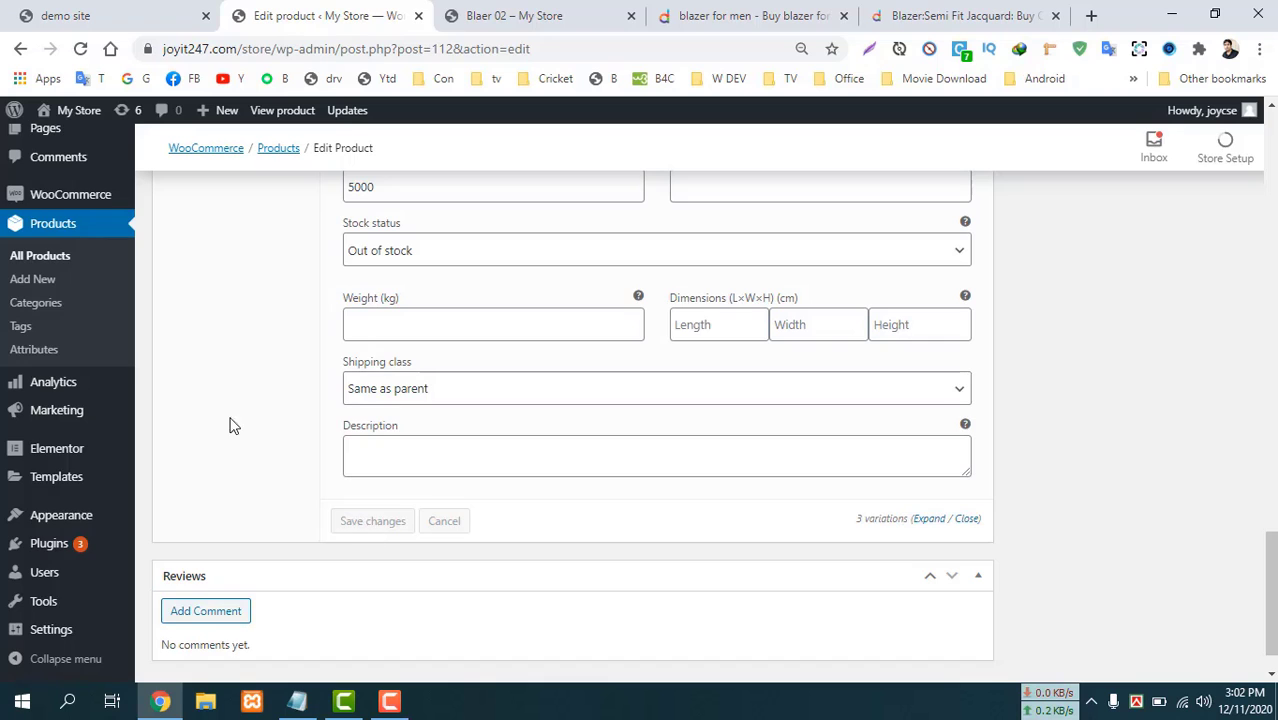
Update the product and switch to the Blaer 02 store page to examine its price range and variation options.
scroll(228, 408, "up", 10)
scroll(1015, 413, "up", 4)
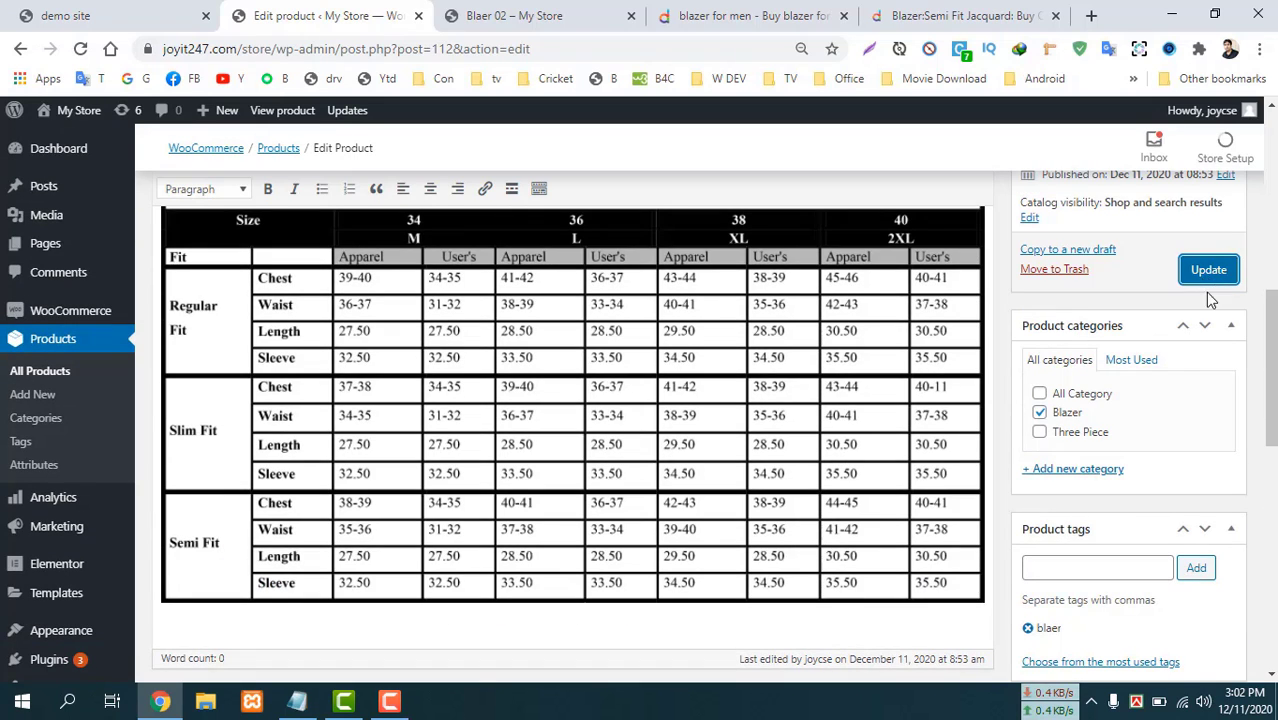
left_click(1208, 271)
key("ctrl+Tab")
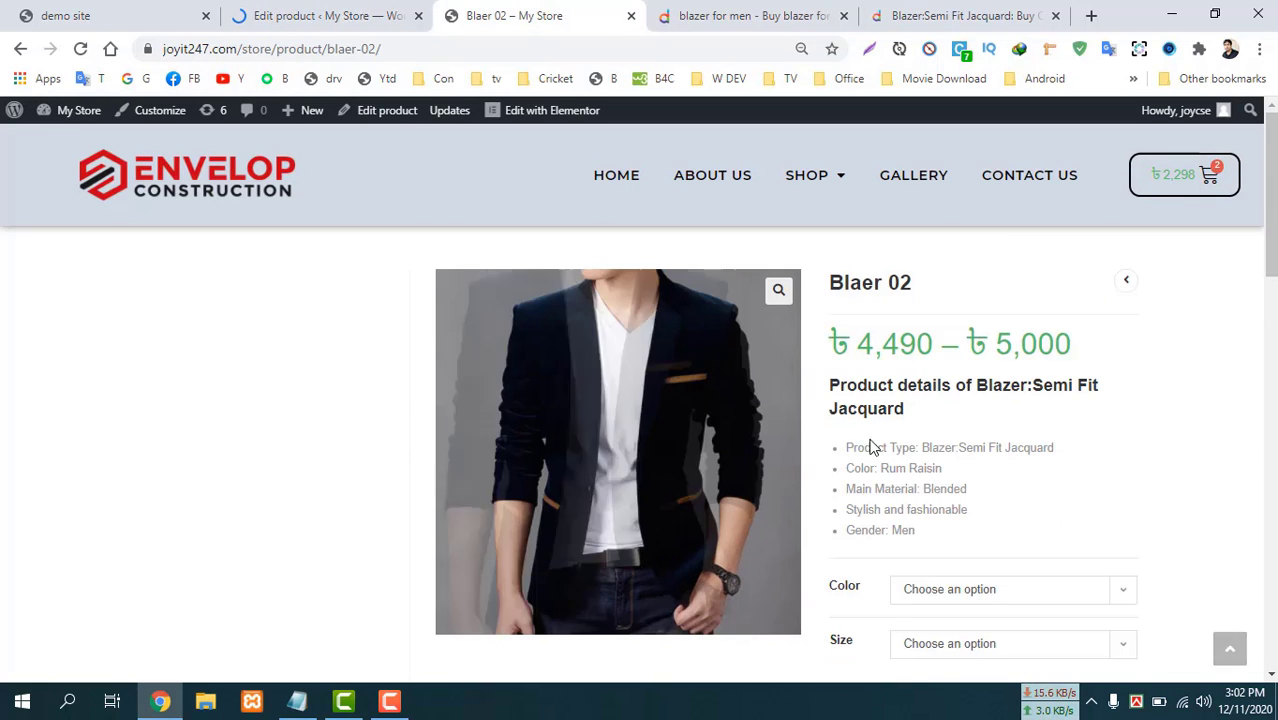
scroll(893, 560, "down", 2)
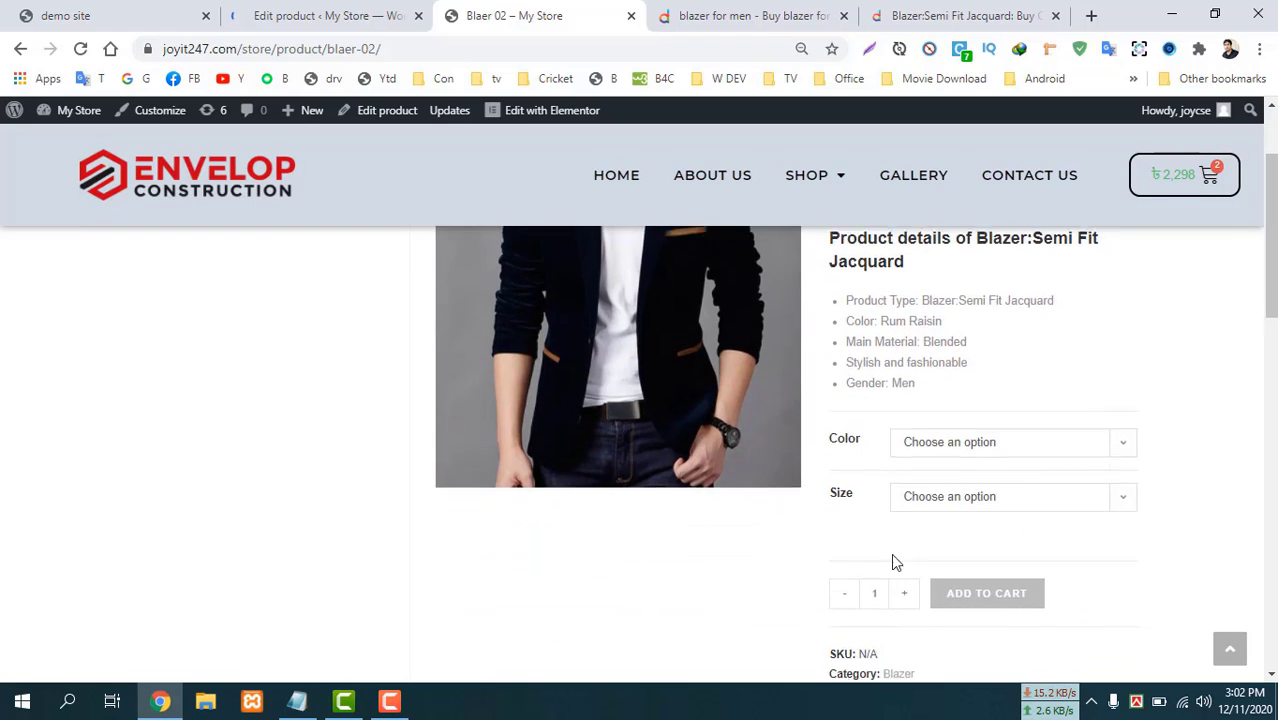
scroll(850, 505, "up", 2)
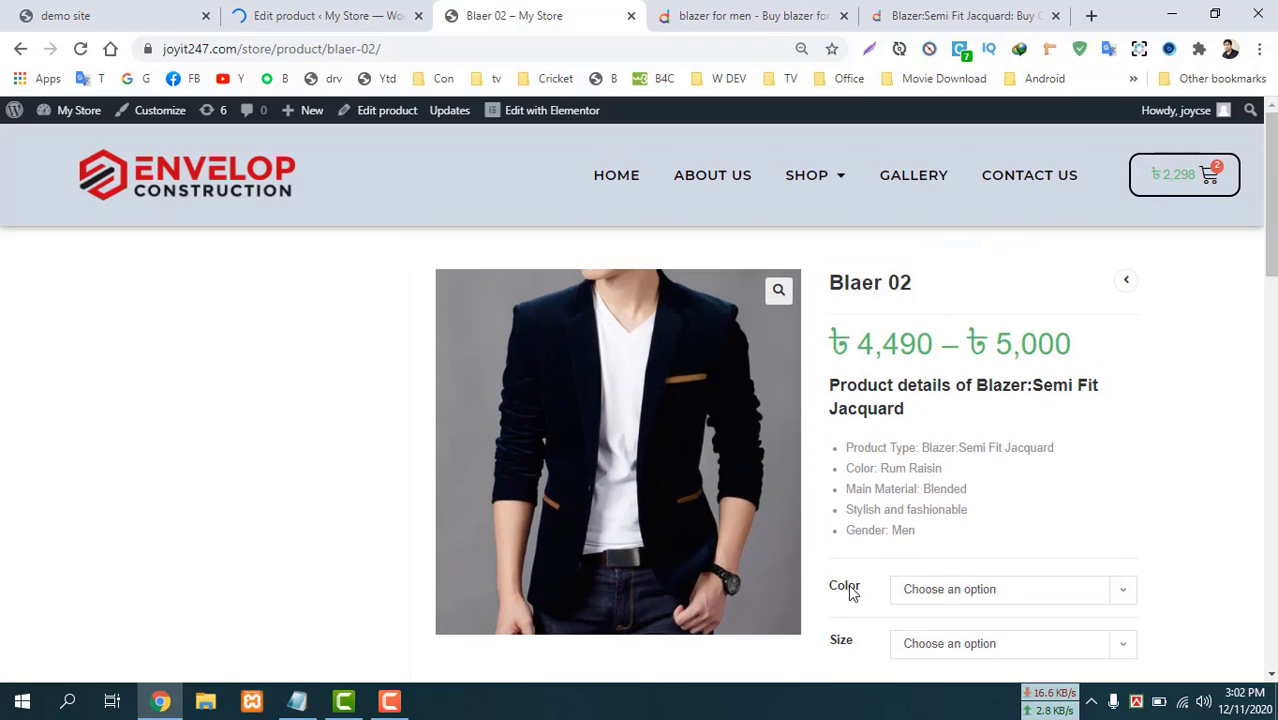
Try the color Black, switch to Blue with size L, and check the product image for that variation.
left_click(981, 590)
left_click(932, 633)
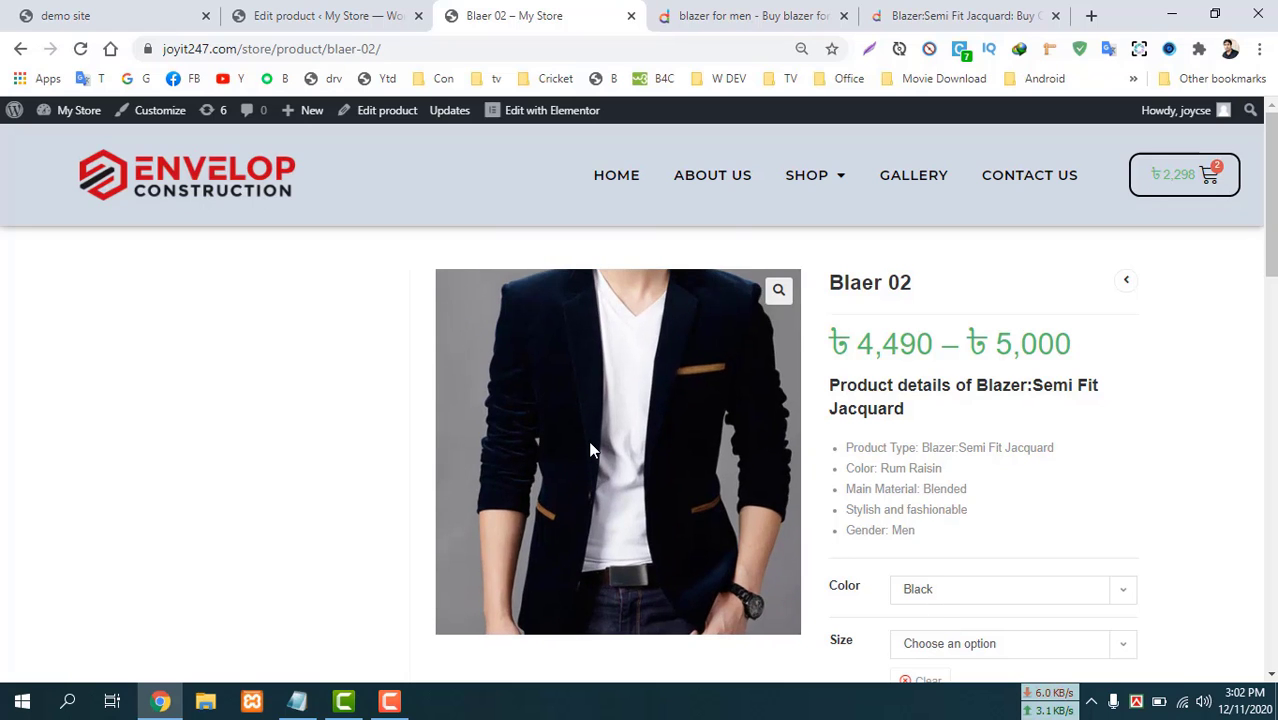
left_click(987, 597)
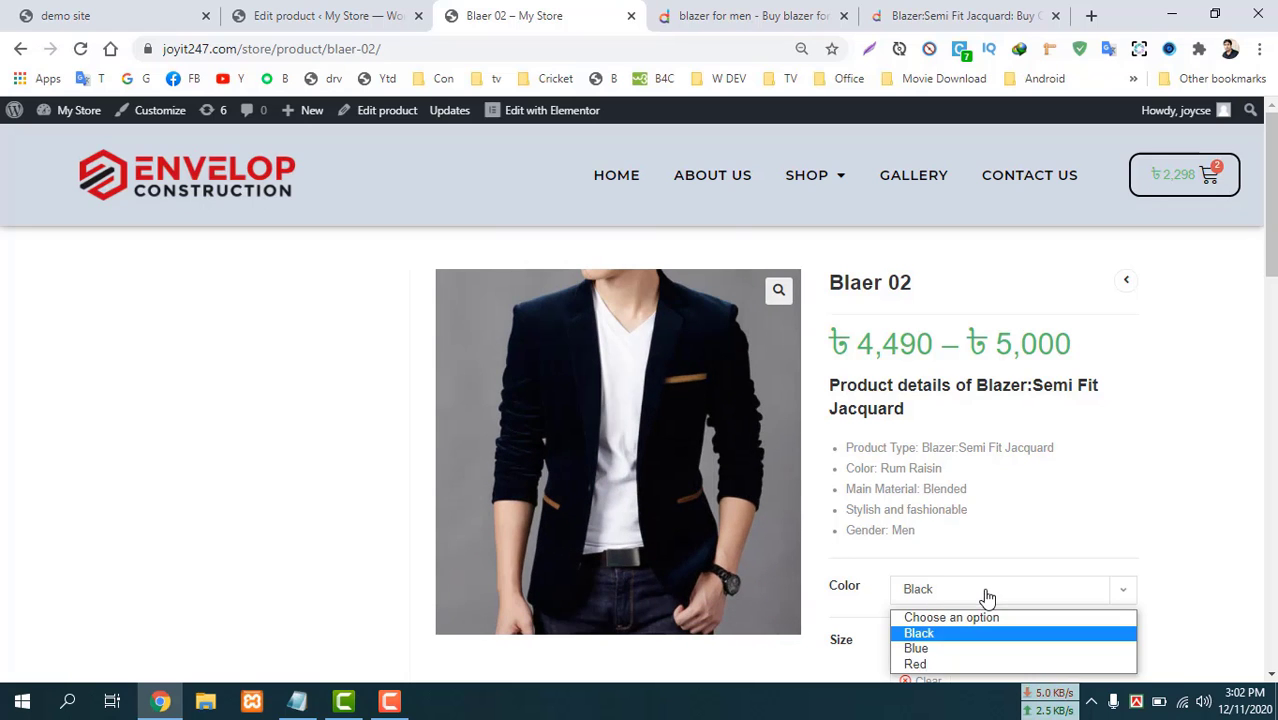
left_click(922, 648)
scroll(957, 580, "down", 2)
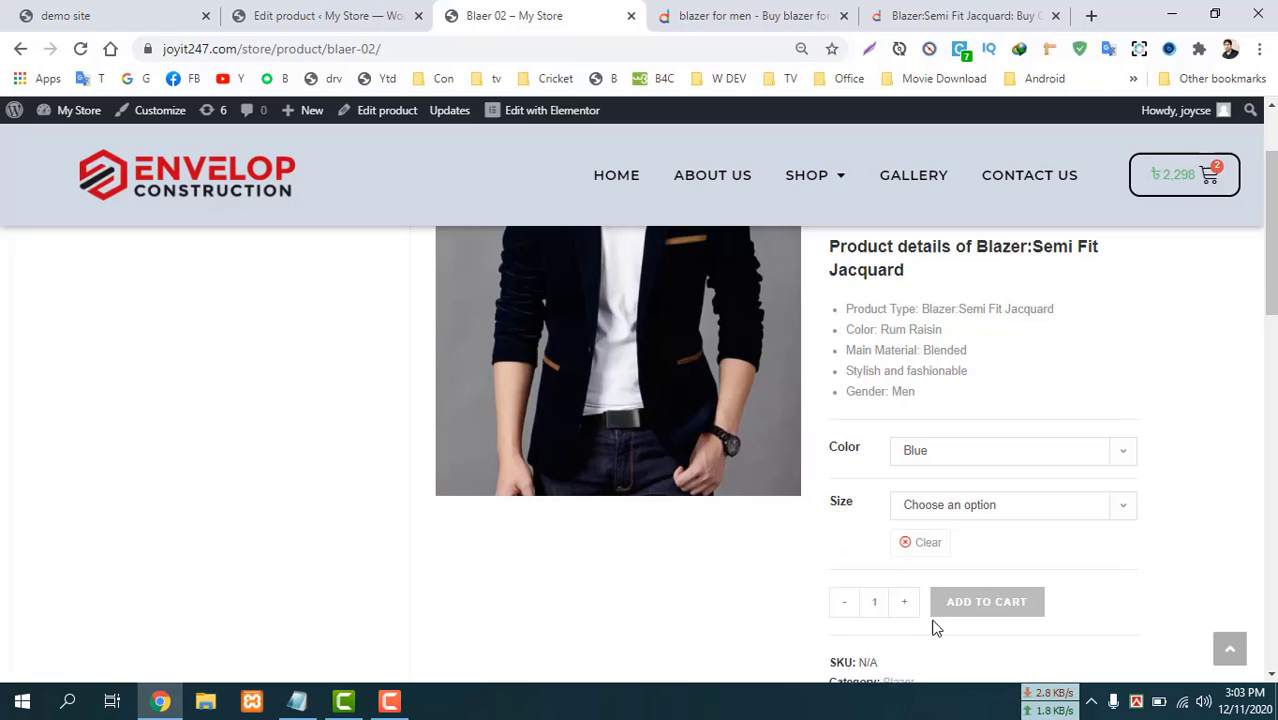
left_click(958, 488)
left_click(922, 535)
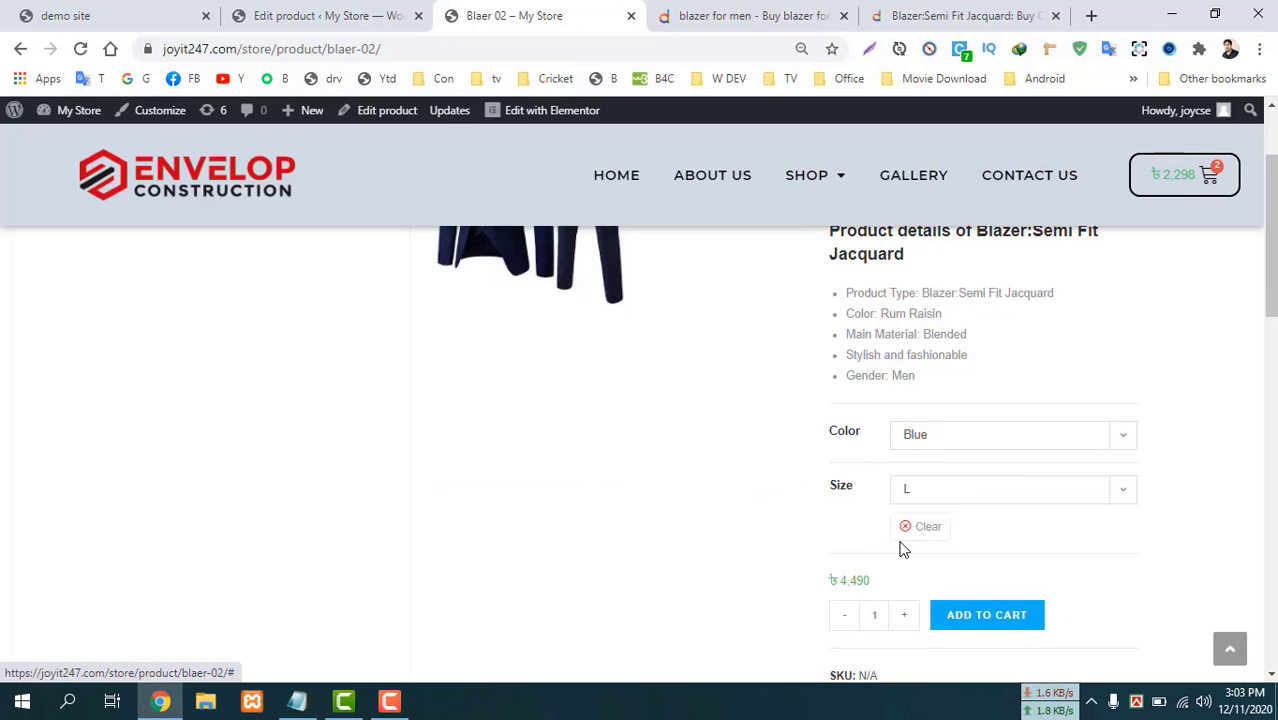
scroll(531, 340, "up", 2)
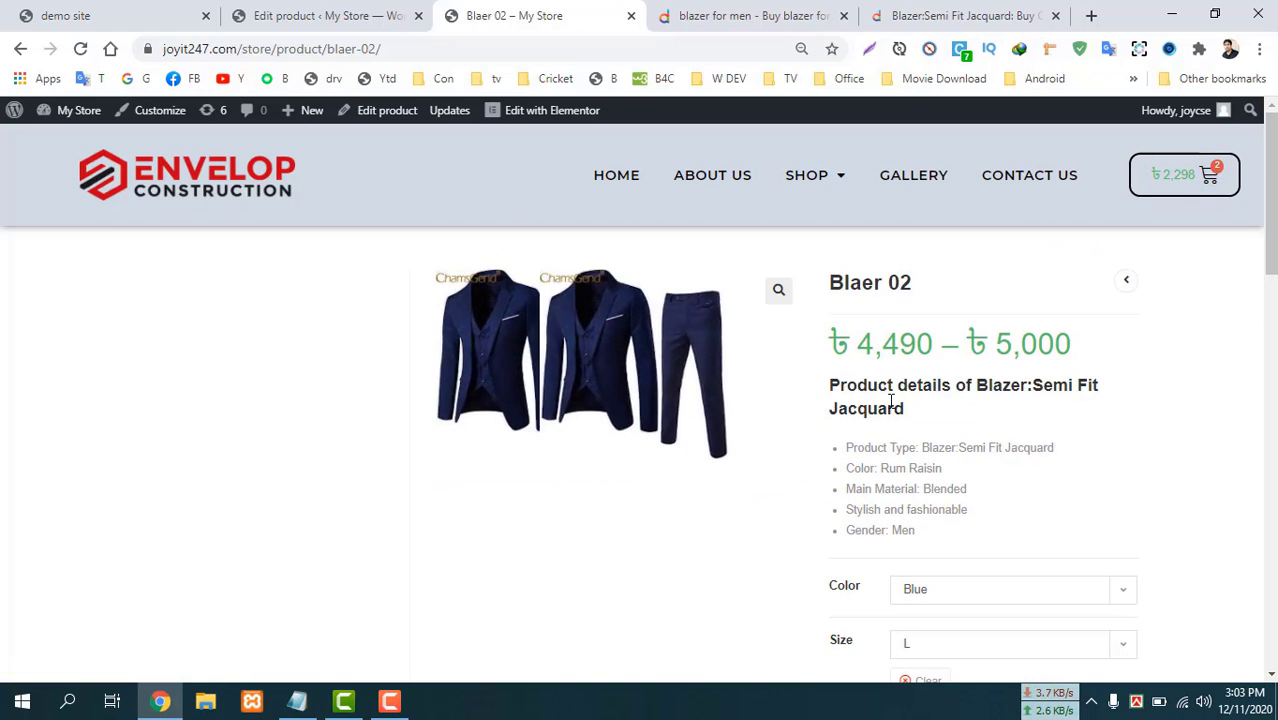
Clear the Blue, size L selection and choose Black with size M to check that variation's image.
scroll(1075, 528, "down", 3)
left_click(940, 362)
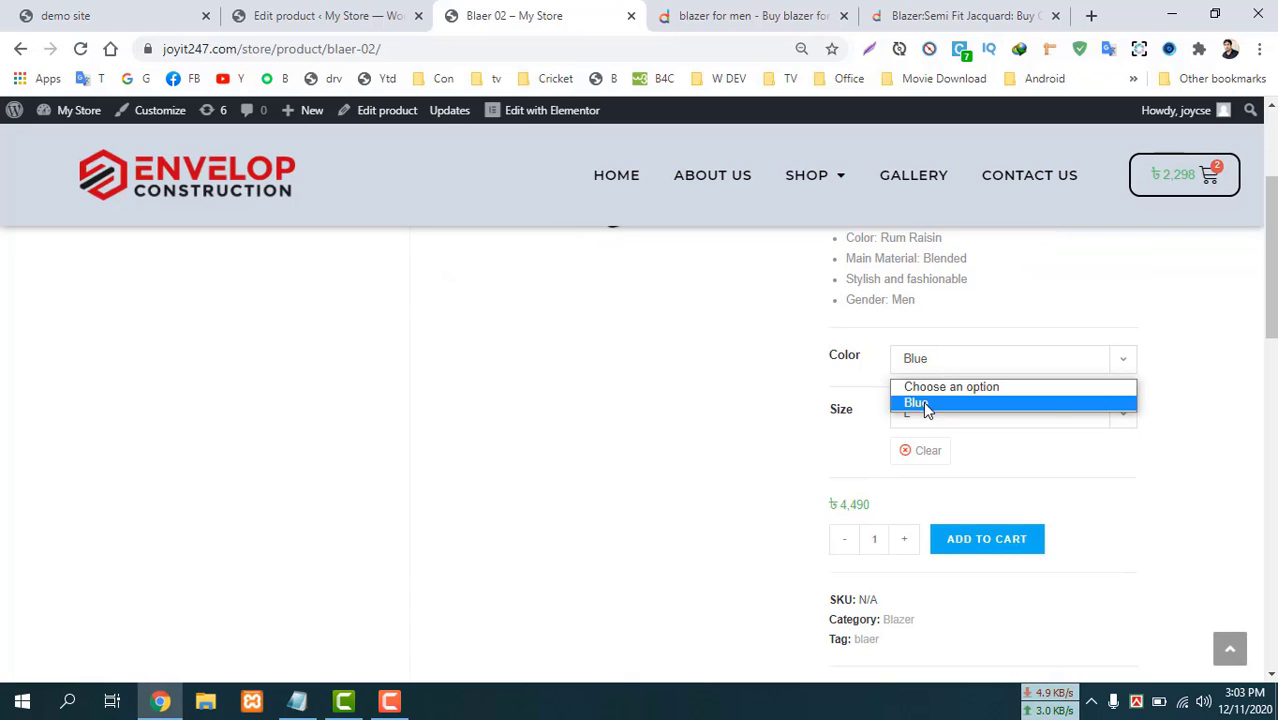
left_click(914, 370)
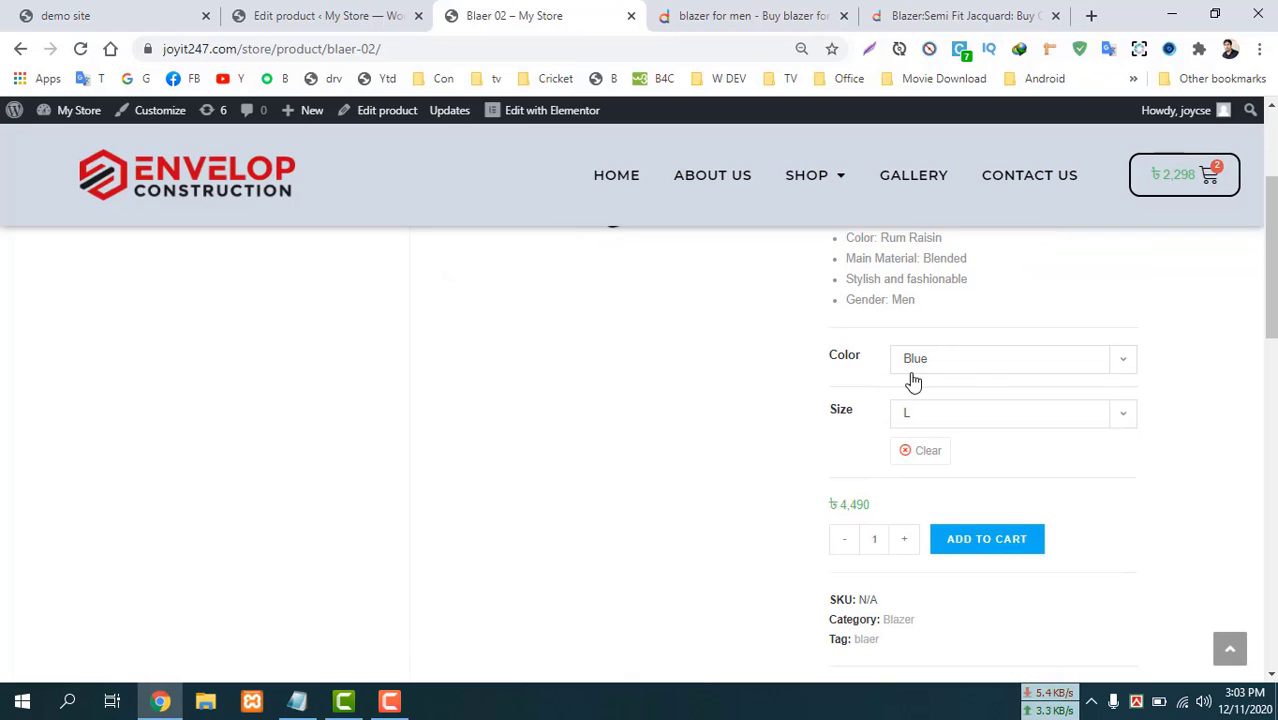
left_click(905, 451)
left_click(968, 359)
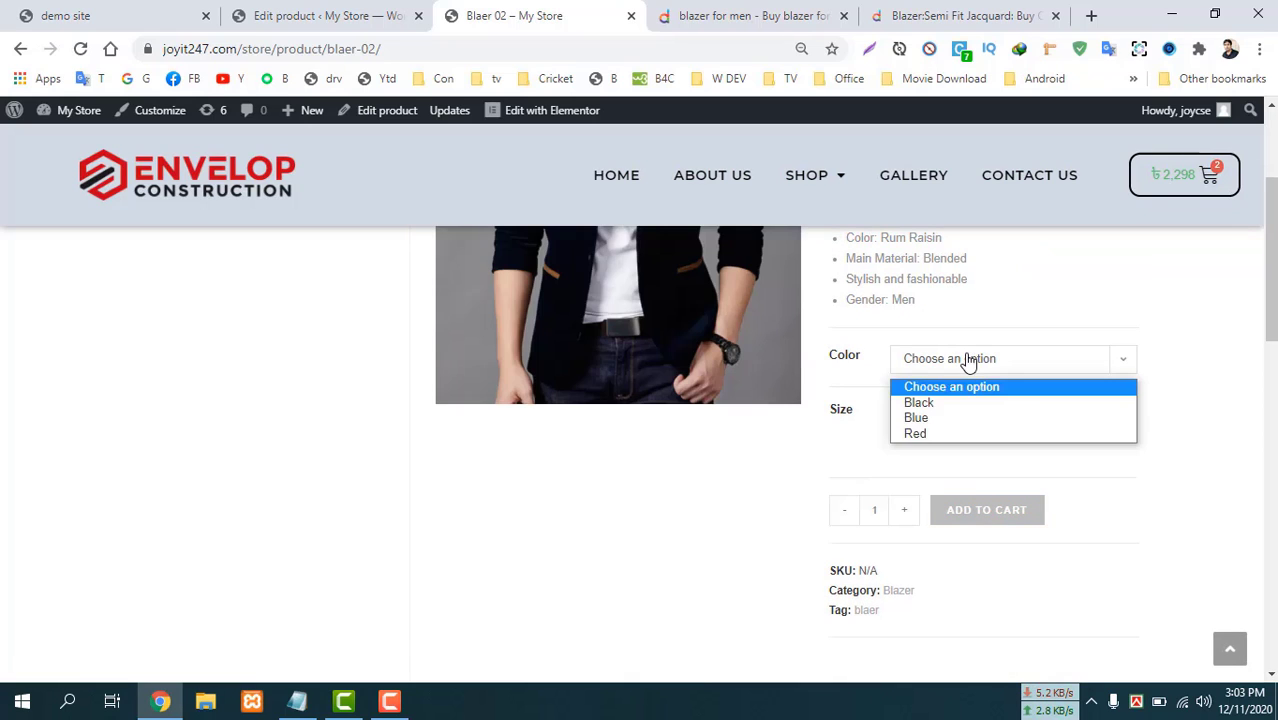
left_click(914, 406)
left_click(950, 414)
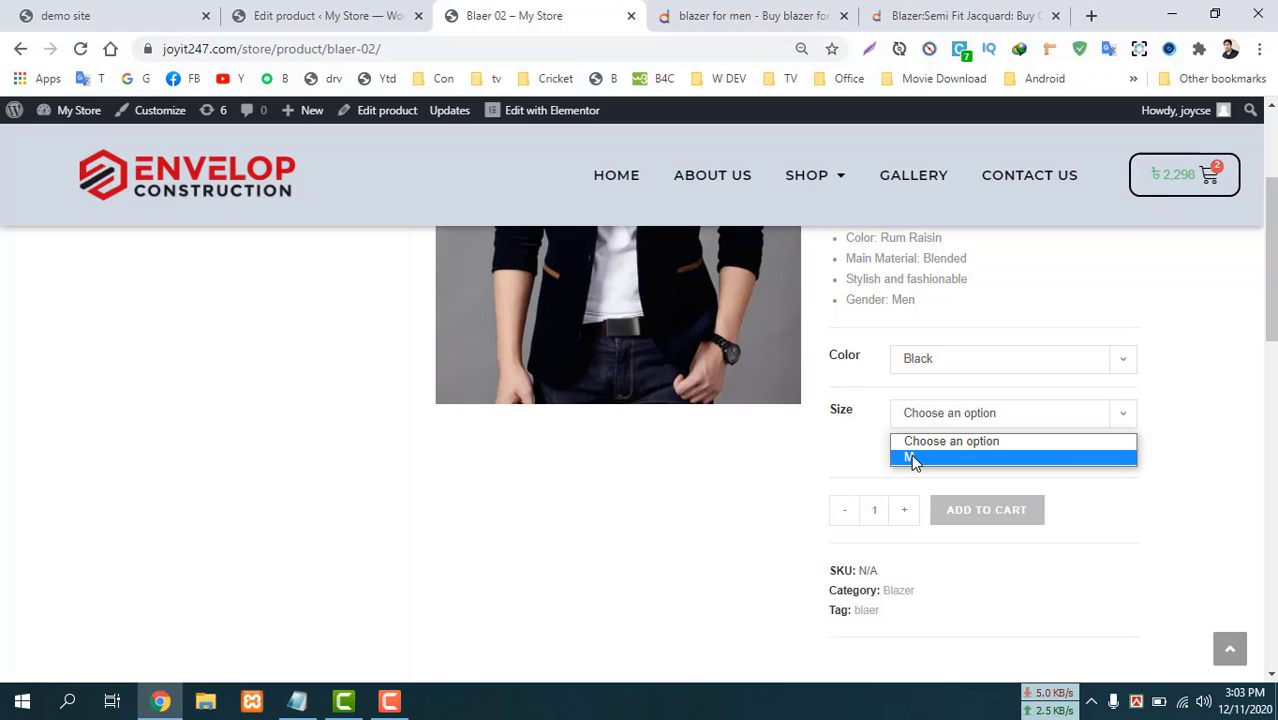
left_click(911, 457)
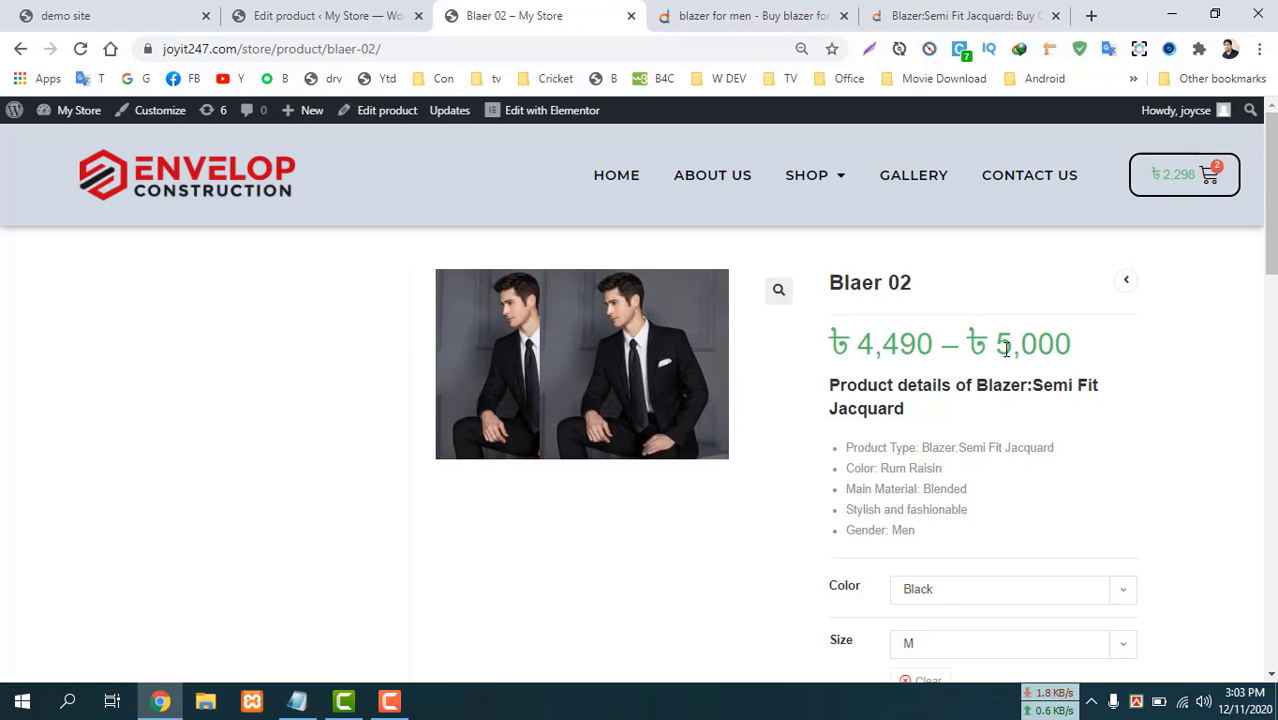
Check the price of the Black, size M variation on the Blaer 02 page and clear the chosen options.
scroll(1018, 350, "down", 5)
scroll(1018, 358, "up", 2)
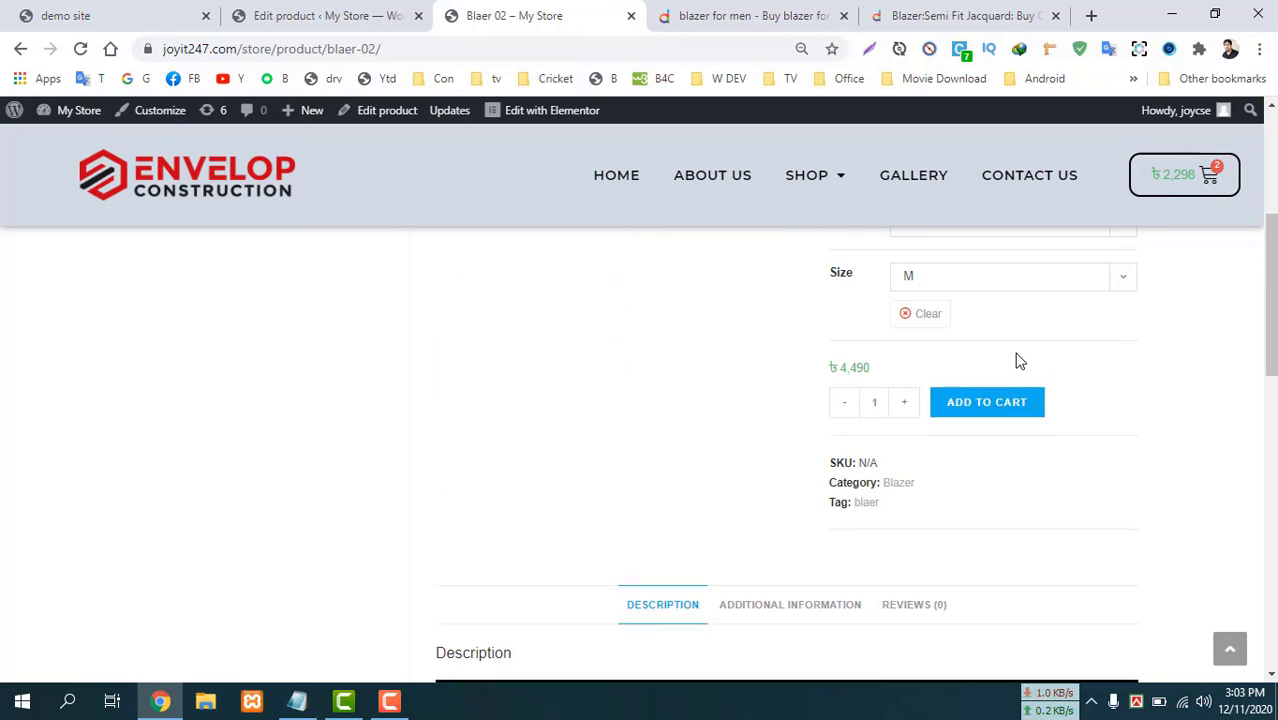
scroll(1018, 360, "up", 2)
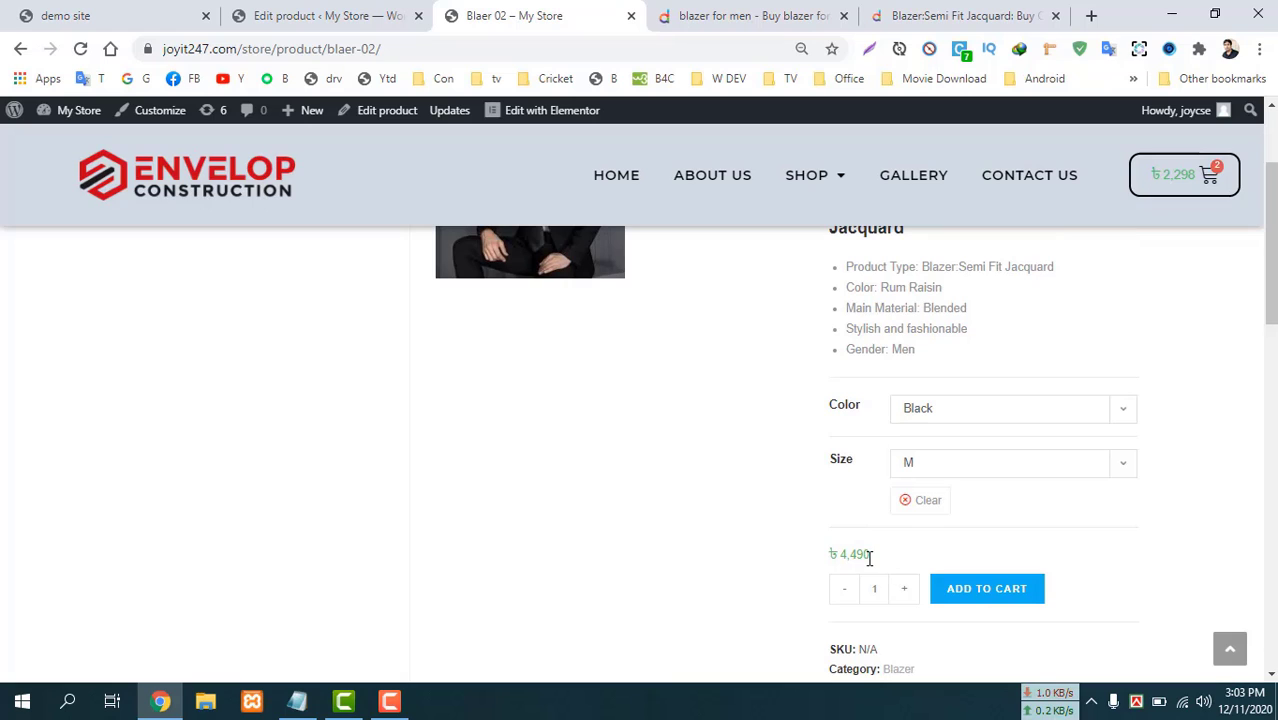
left_click(958, 405)
left_click(1007, 526)
left_click(910, 502)
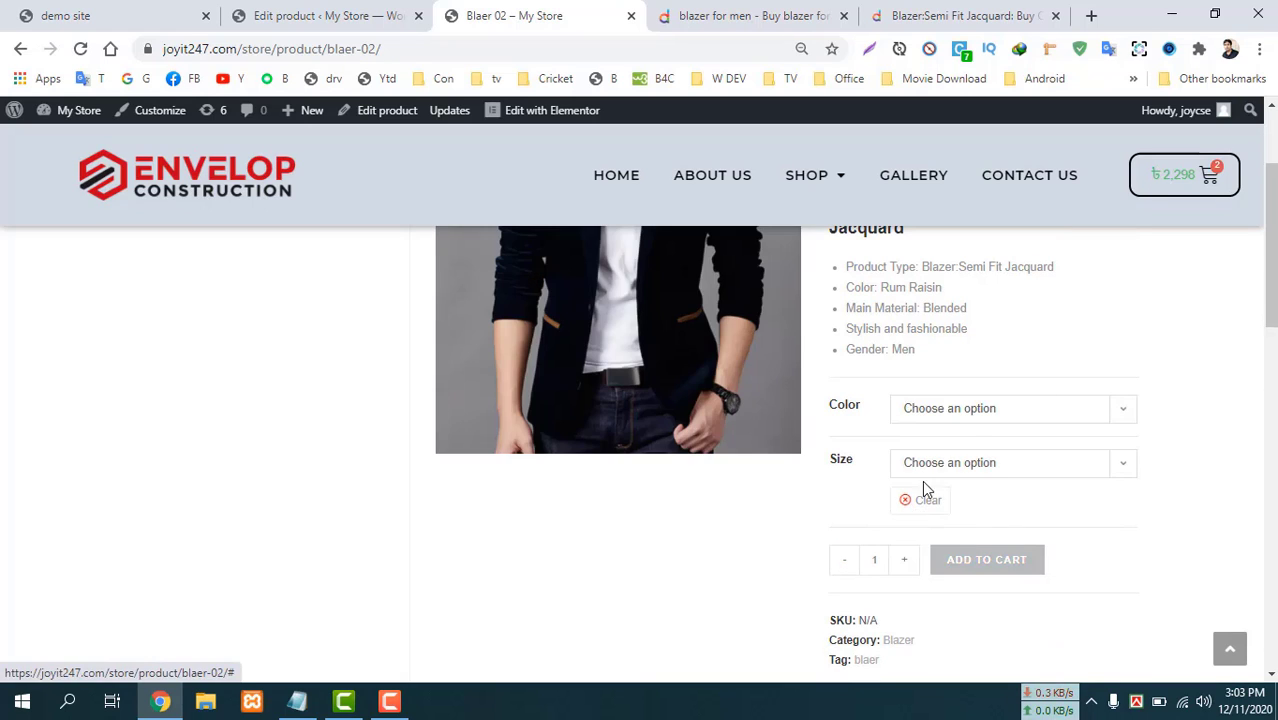
Choose the Red color and XL size to view that variation of the product.
left_click(956, 409)
left_click(918, 484)
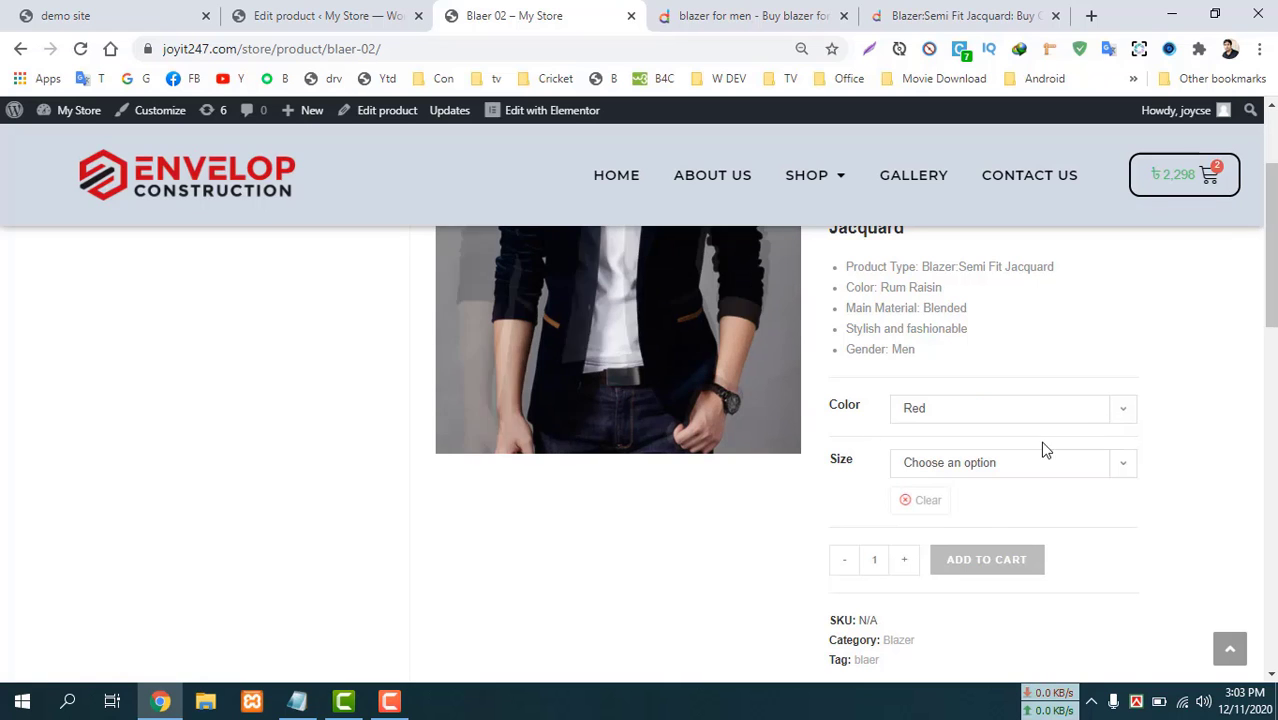
left_click(927, 466)
left_click(910, 508)
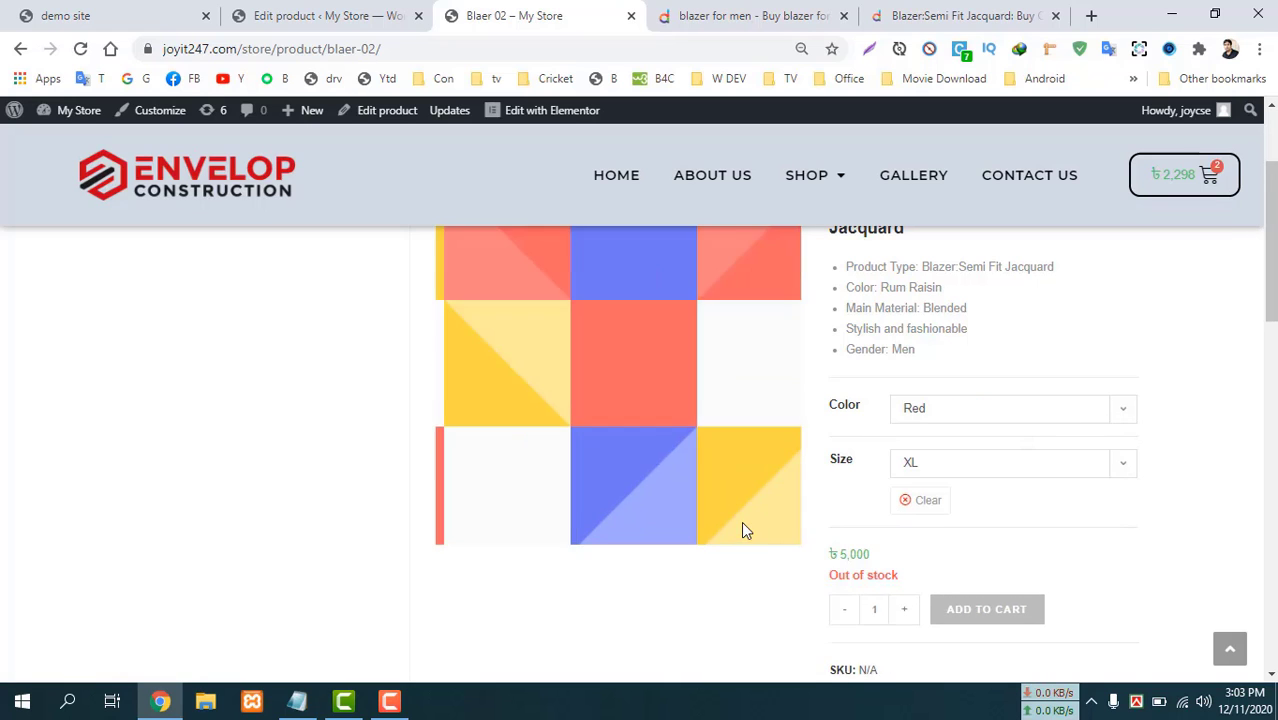
Examine the Red XL variation's image, price and stock status, and compare its price with the product's overall price range.
scroll(620, 383, "up", 2)
scroll(523, 471, "down", 3)
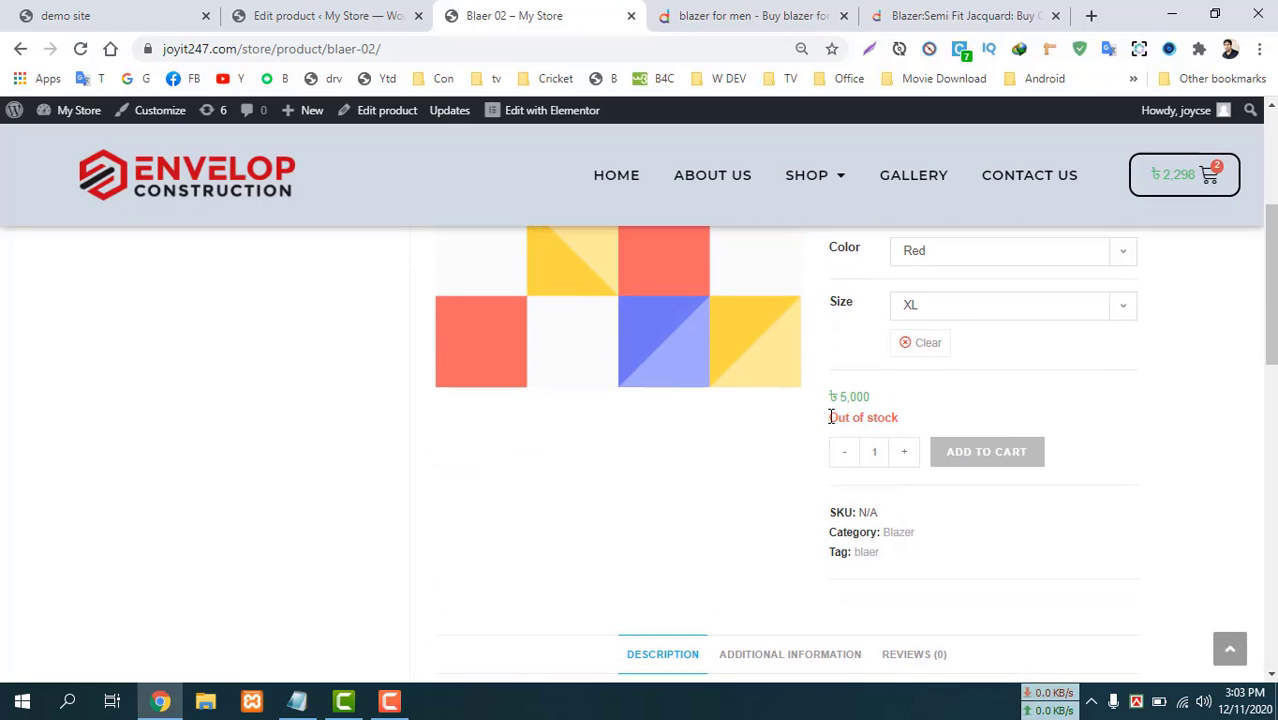
left_click_drag(830, 425, 923, 414)
left_click(727, 456)
scroll(731, 461, "up", 3)
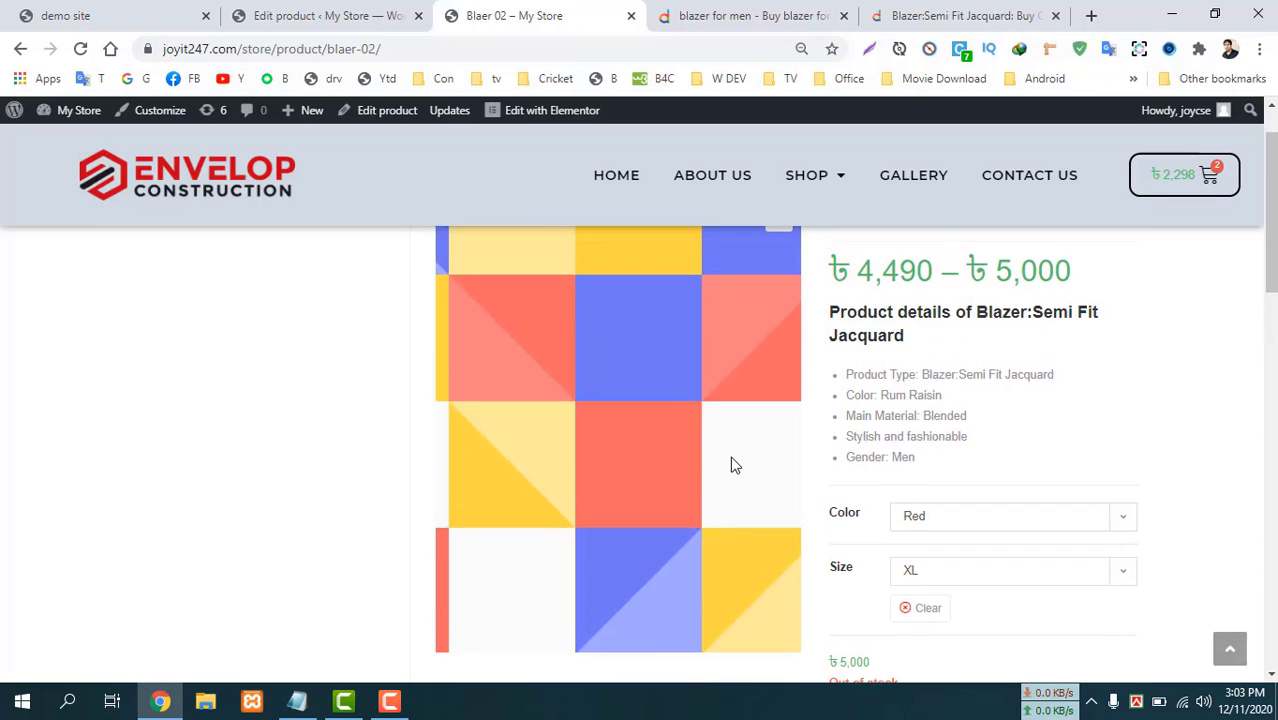
scroll(729, 461, "down", 2)
scroll(729, 461, "up", 2)
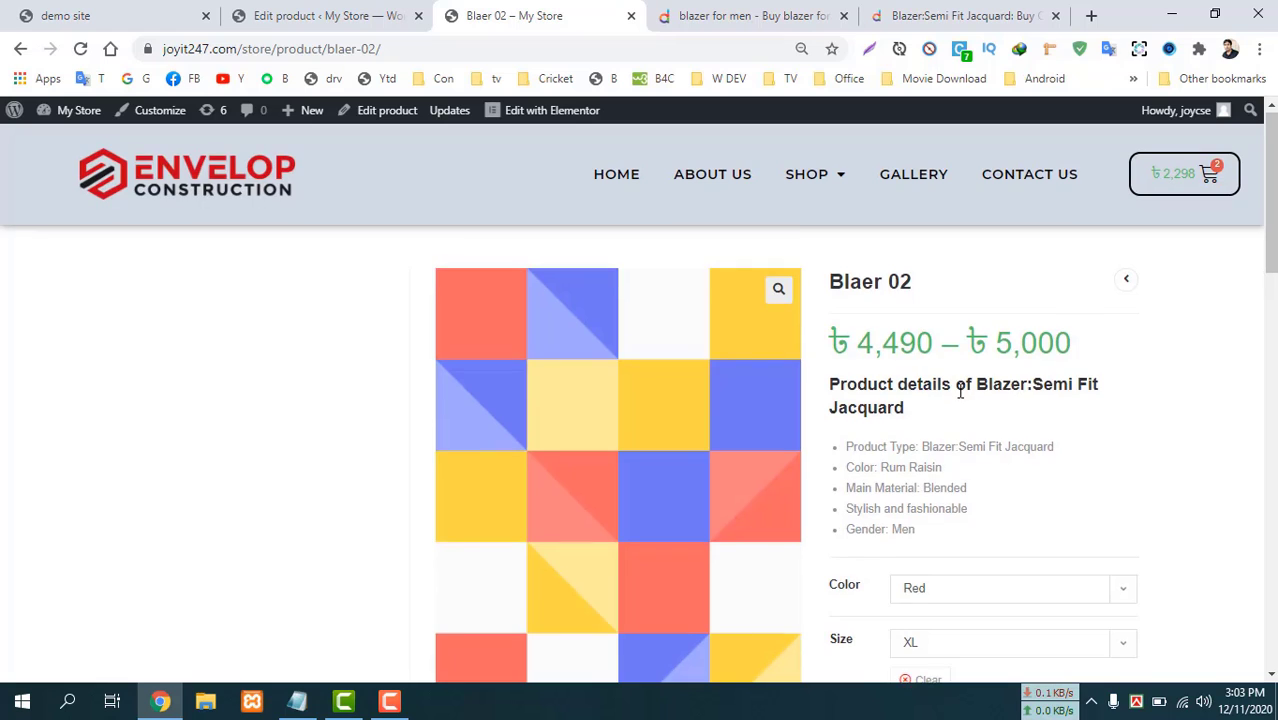
scroll(961, 392, "down", 1)
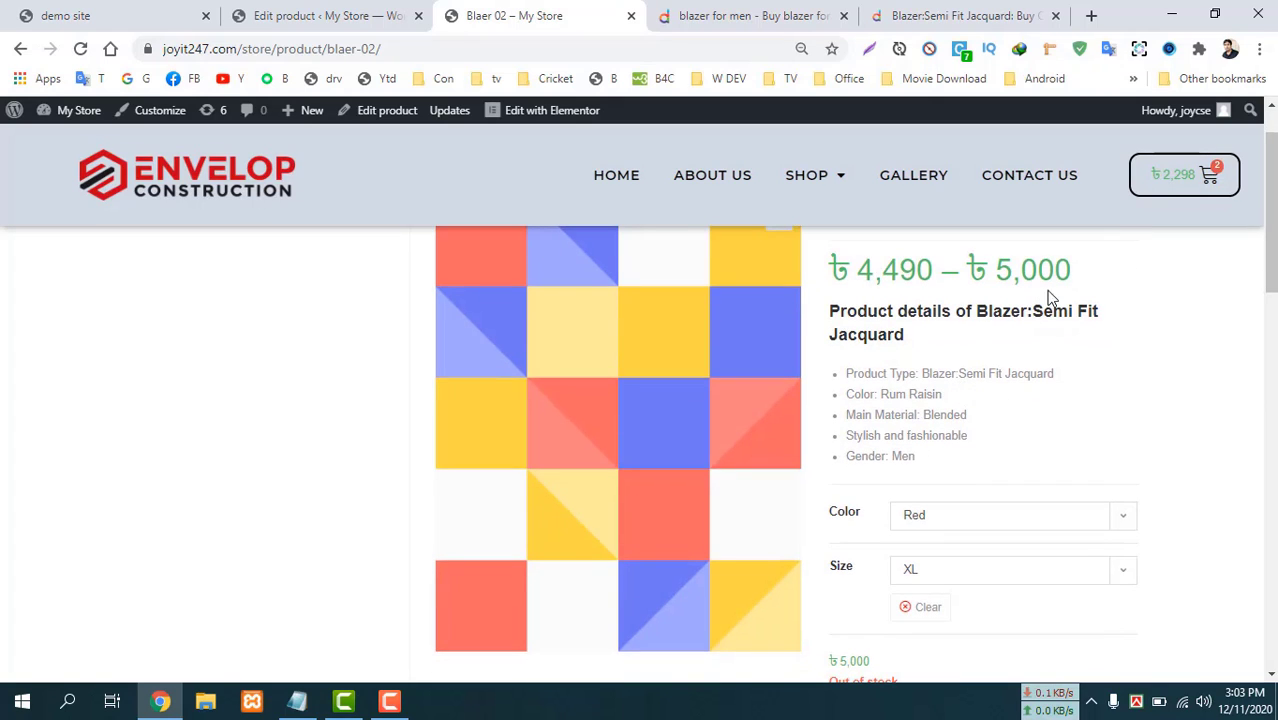
left_click_drag(973, 275, 1087, 266)
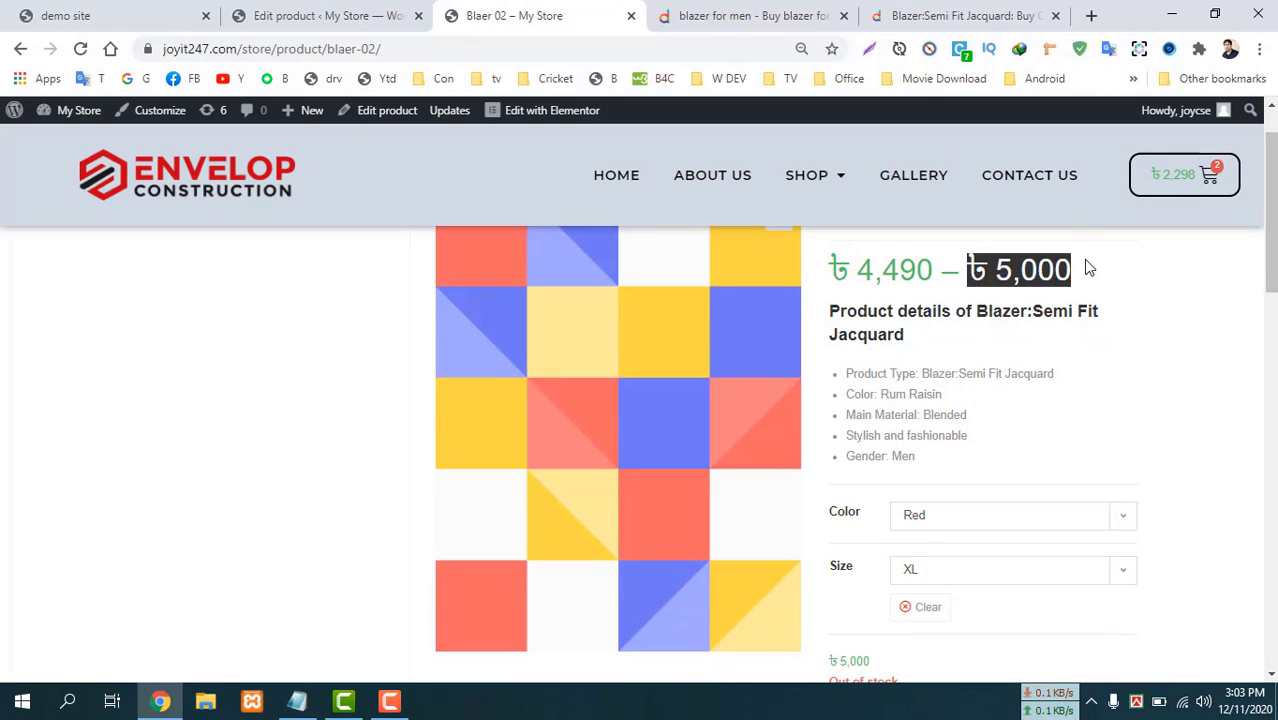
left_click_drag(933, 270, 1000, 690)
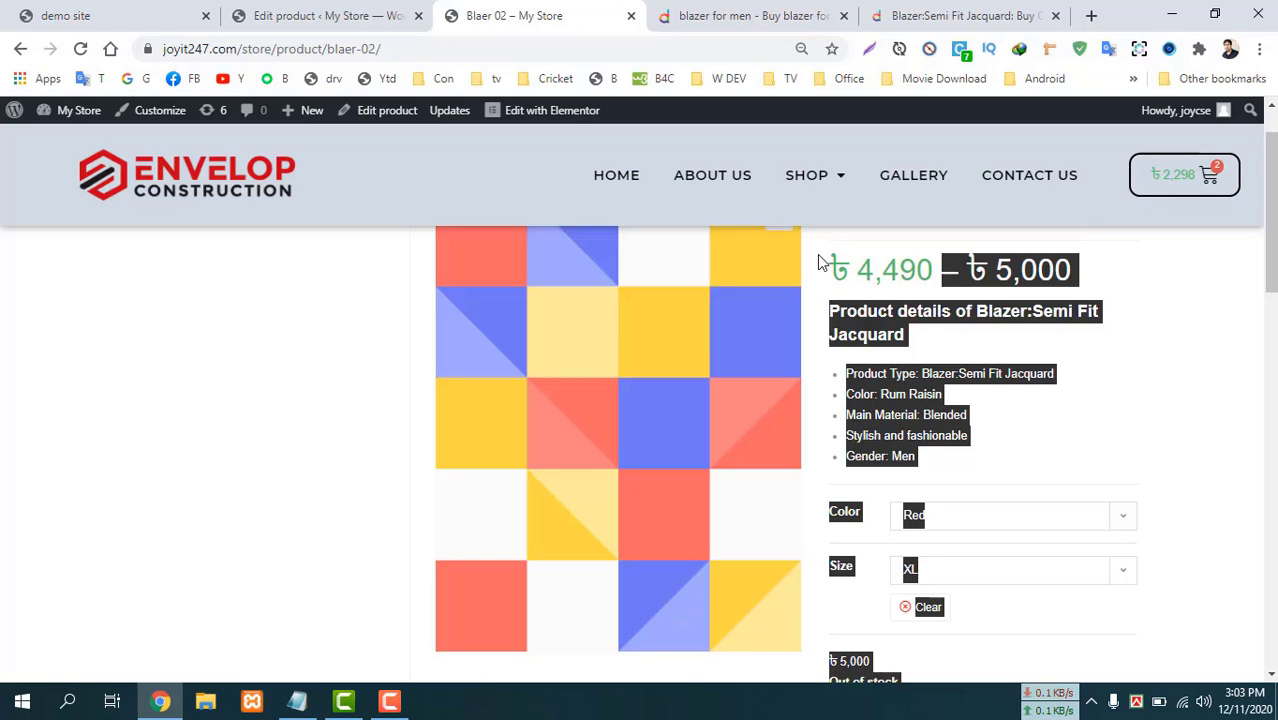
left_click(915, 396)
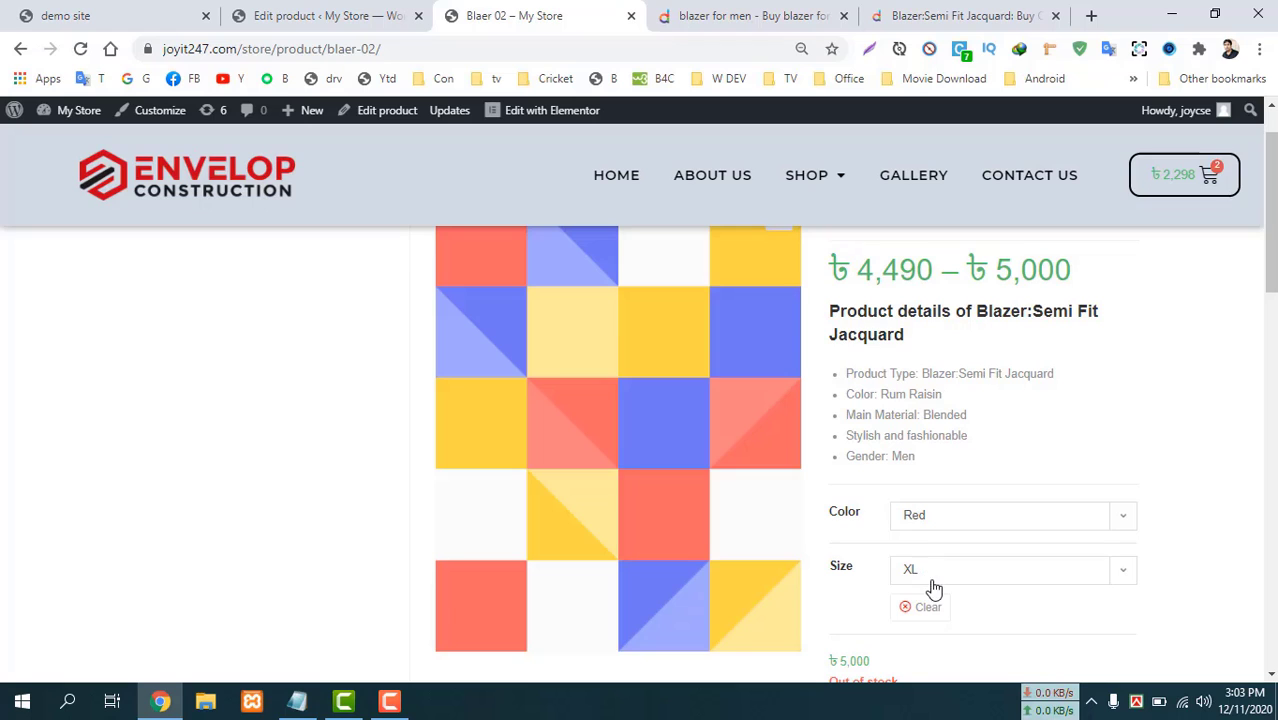
scroll(923, 563, "down", 1)
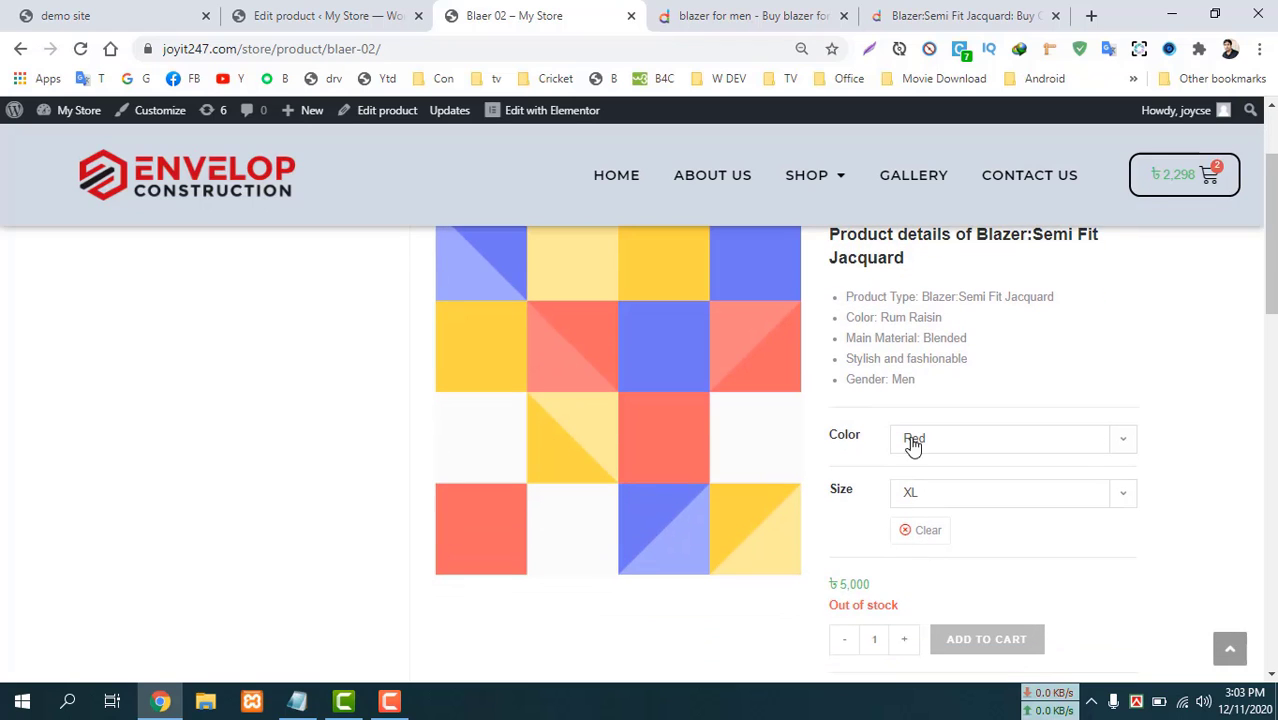
scroll(903, 377, "up", 2)
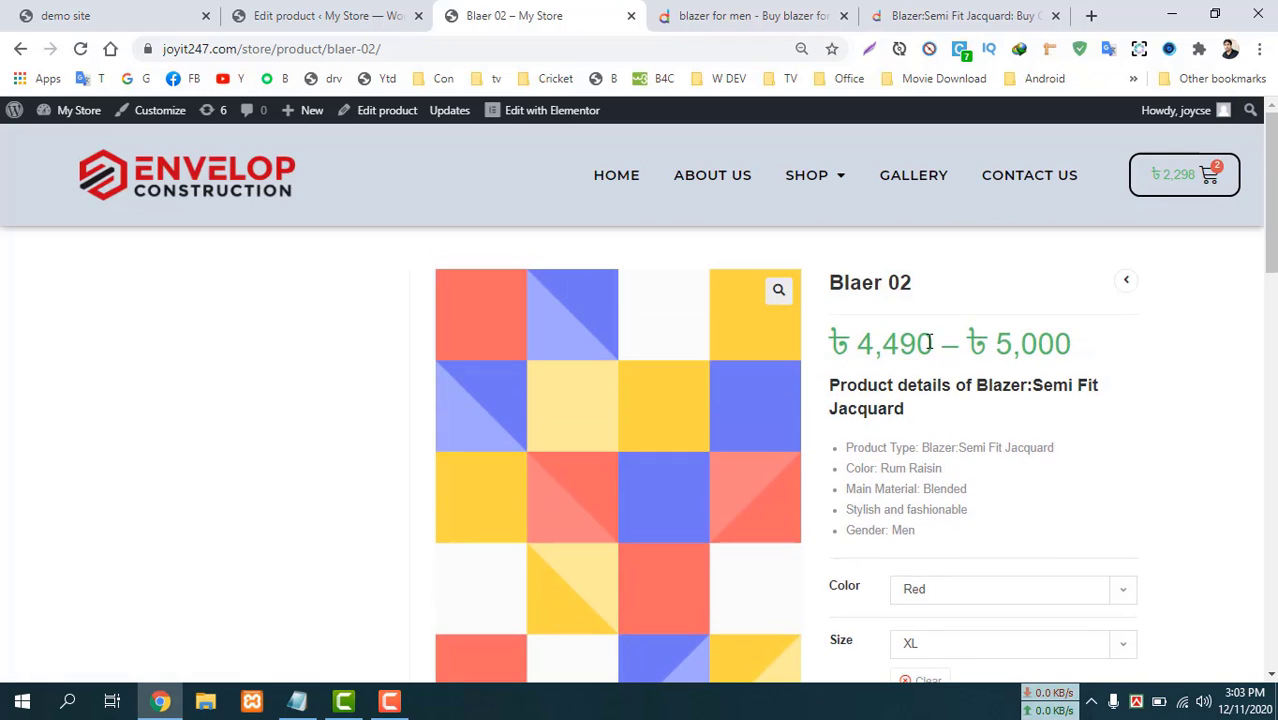
scroll(924, 448, "down", 3)
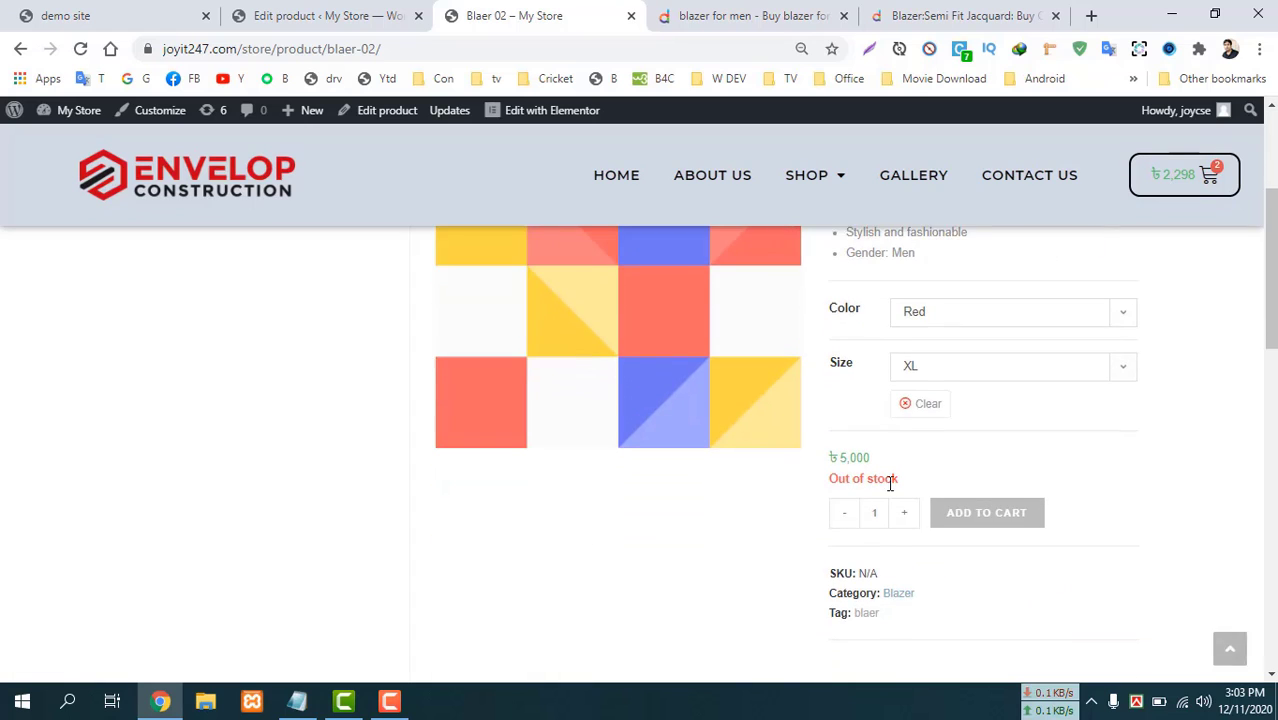
Clear the Red and XL selection and view the available color options without choosing one.
left_click(913, 402)
scroll(806, 421, "up", 3)
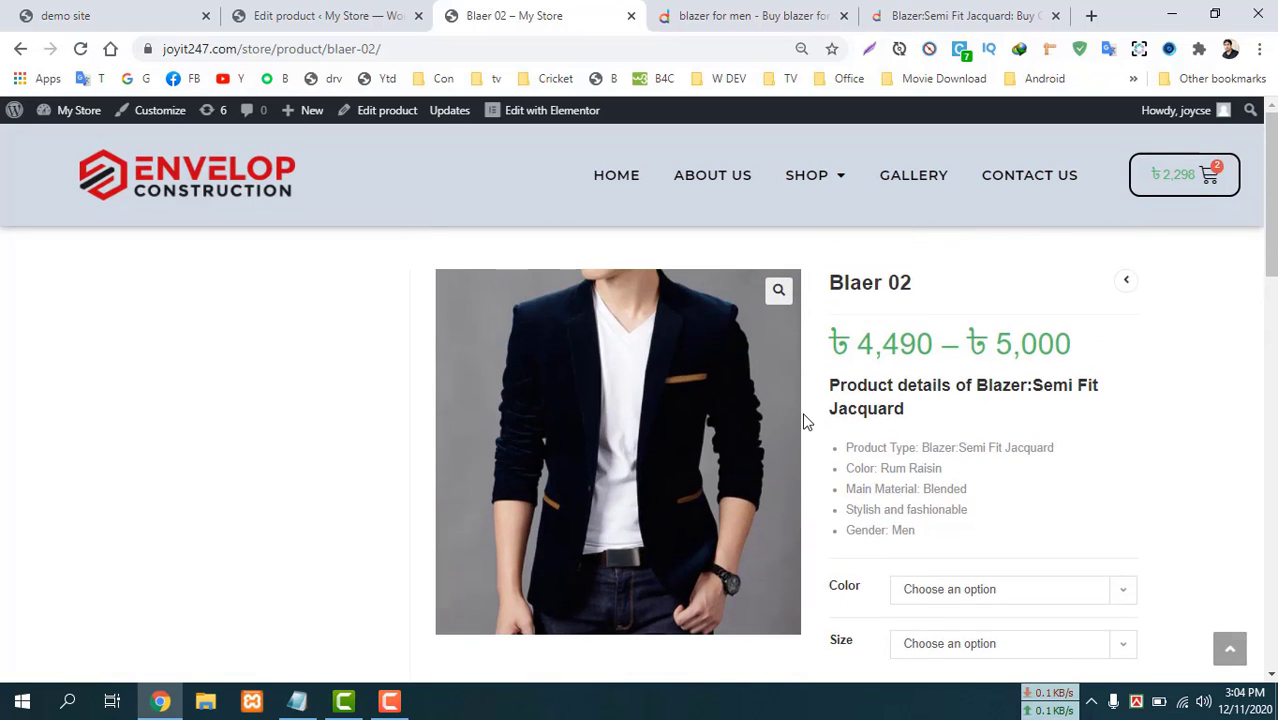
scroll(807, 419, "down", 2)
left_click(973, 429)
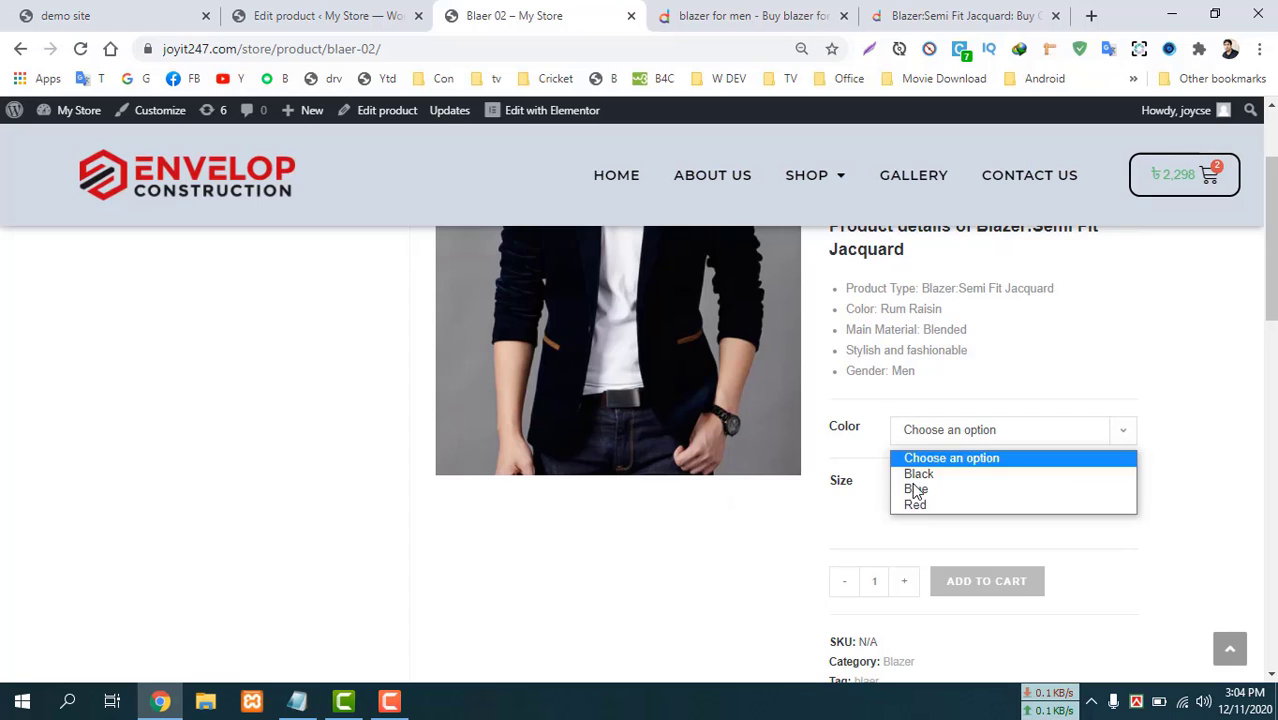
left_click(700, 499)
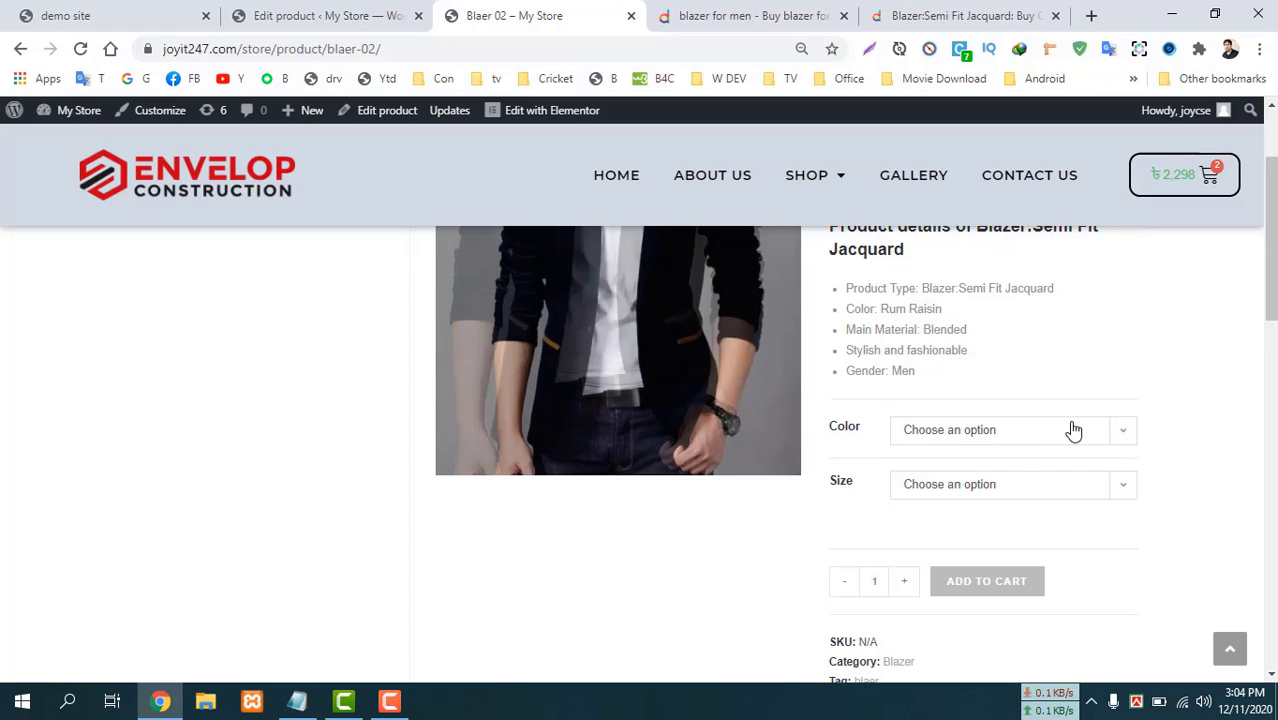
scroll(790, 472, "up", 2)
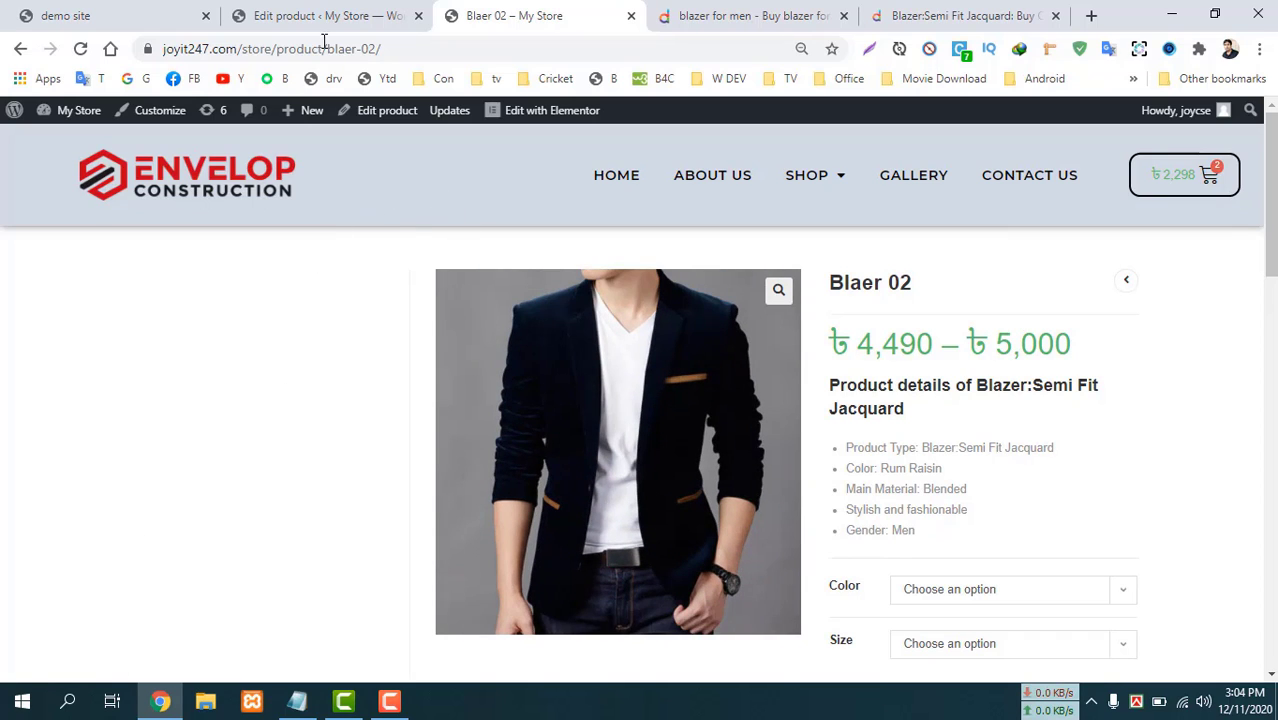
Go from the product editor to the page for adding new plugins, leaving without saving changes.
left_click(291, 18)
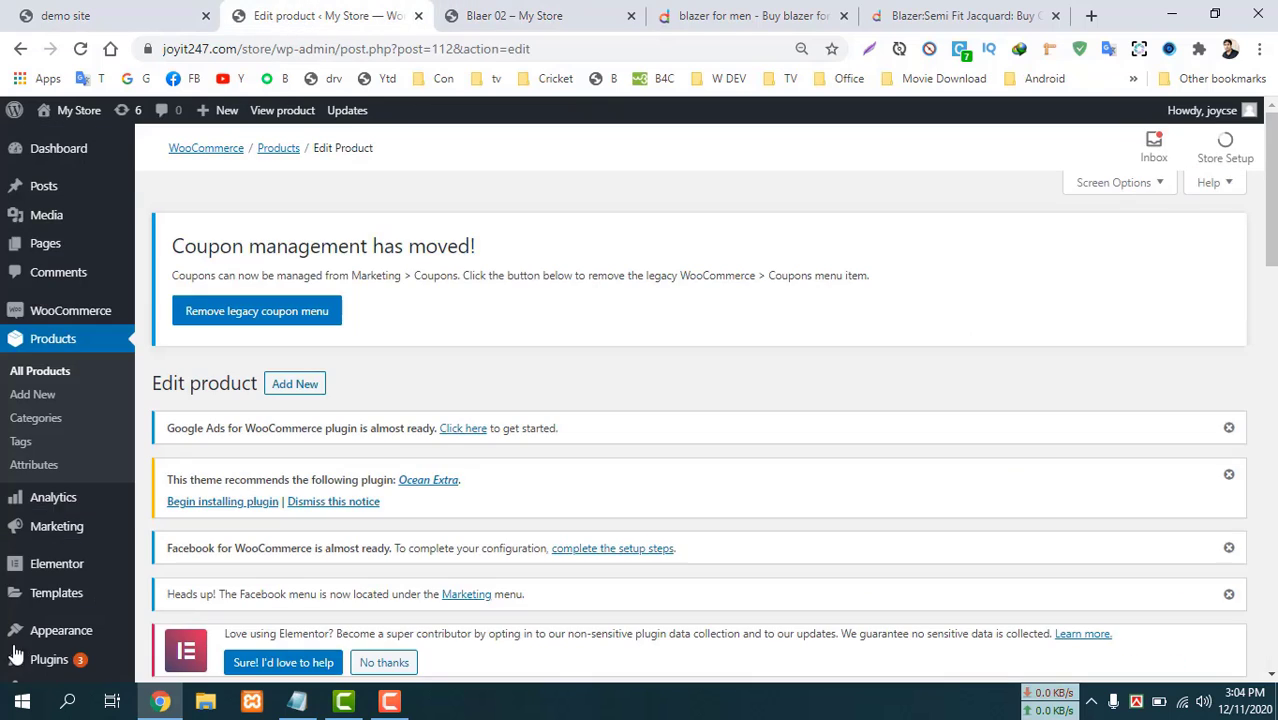
scroll(57, 571, "down", 3)
mouse_move(72, 553)
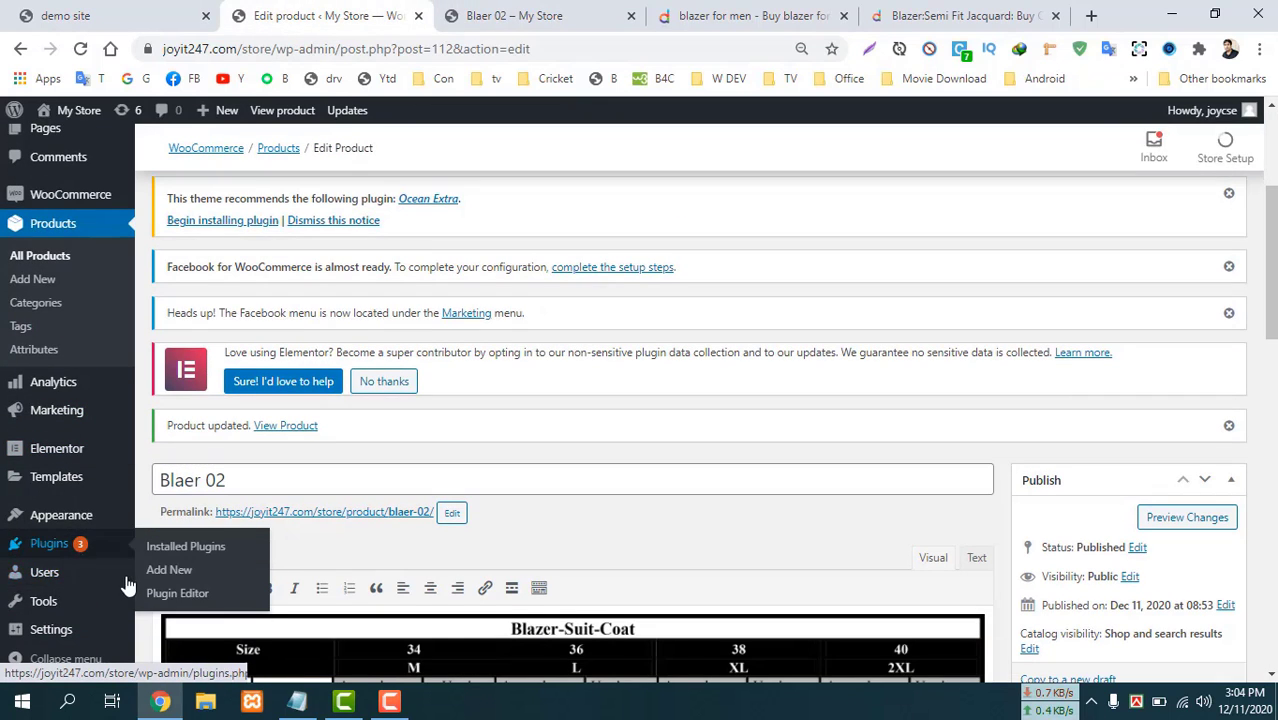
left_click(167, 571)
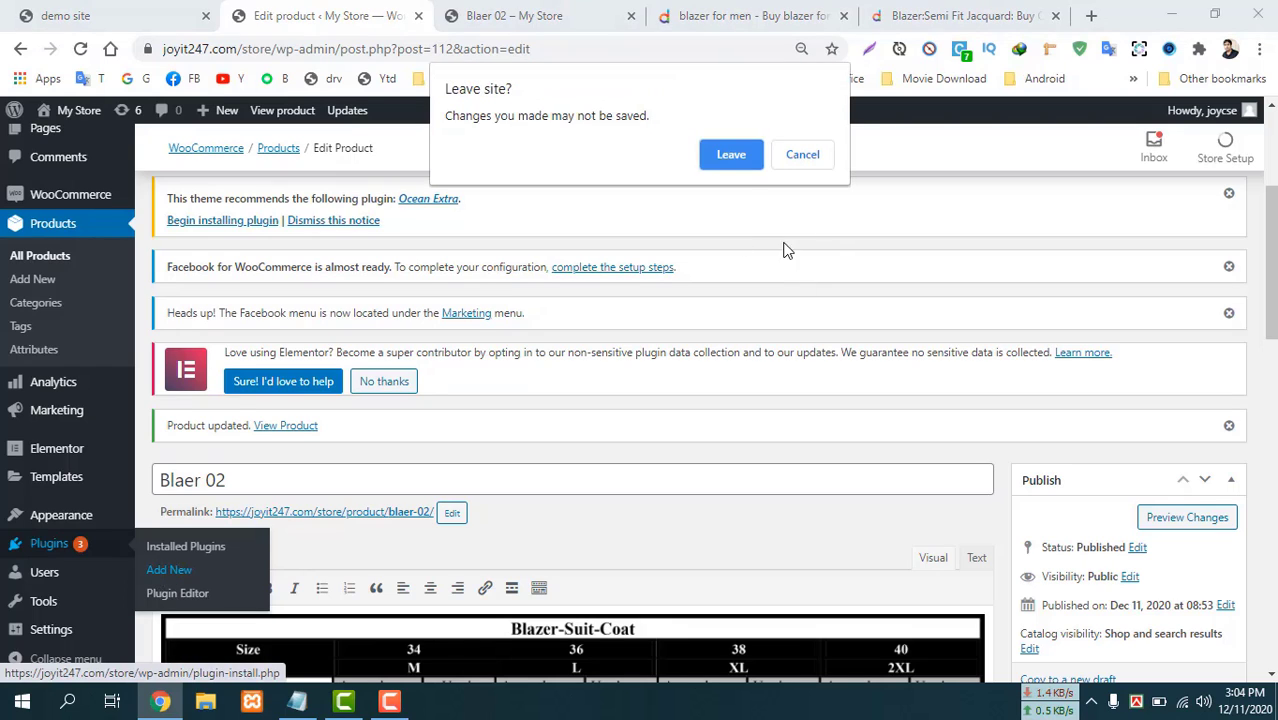
left_click(735, 158)
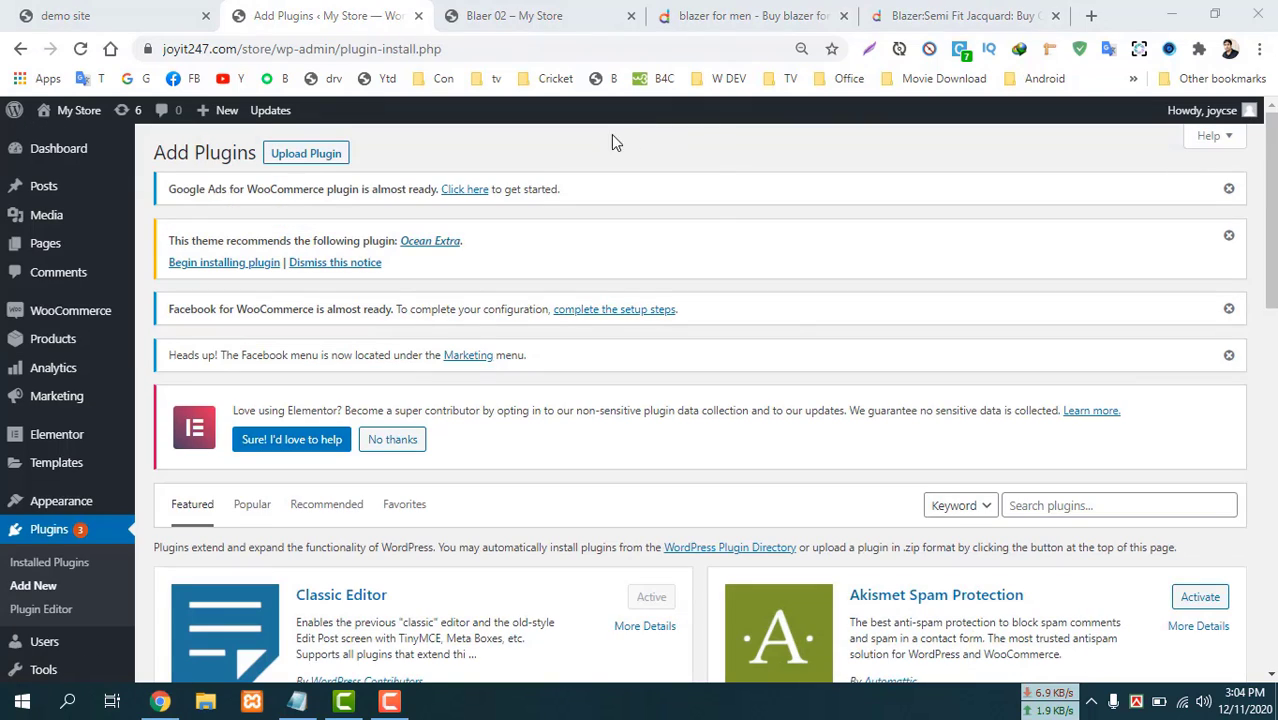
Search the plugin directory for "bkash" and install and activate the SoftTech-IT bKash, Rocket, Nagad plugin.
left_click(1041, 505)
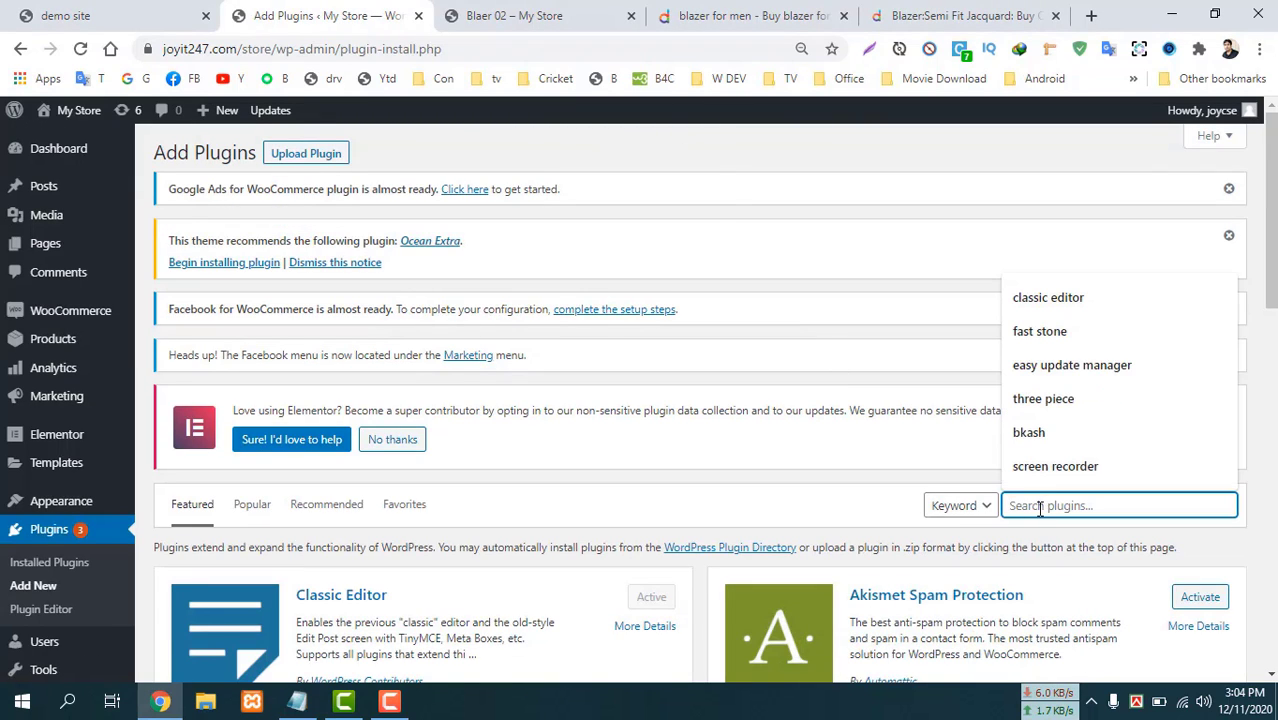
type("bkash")
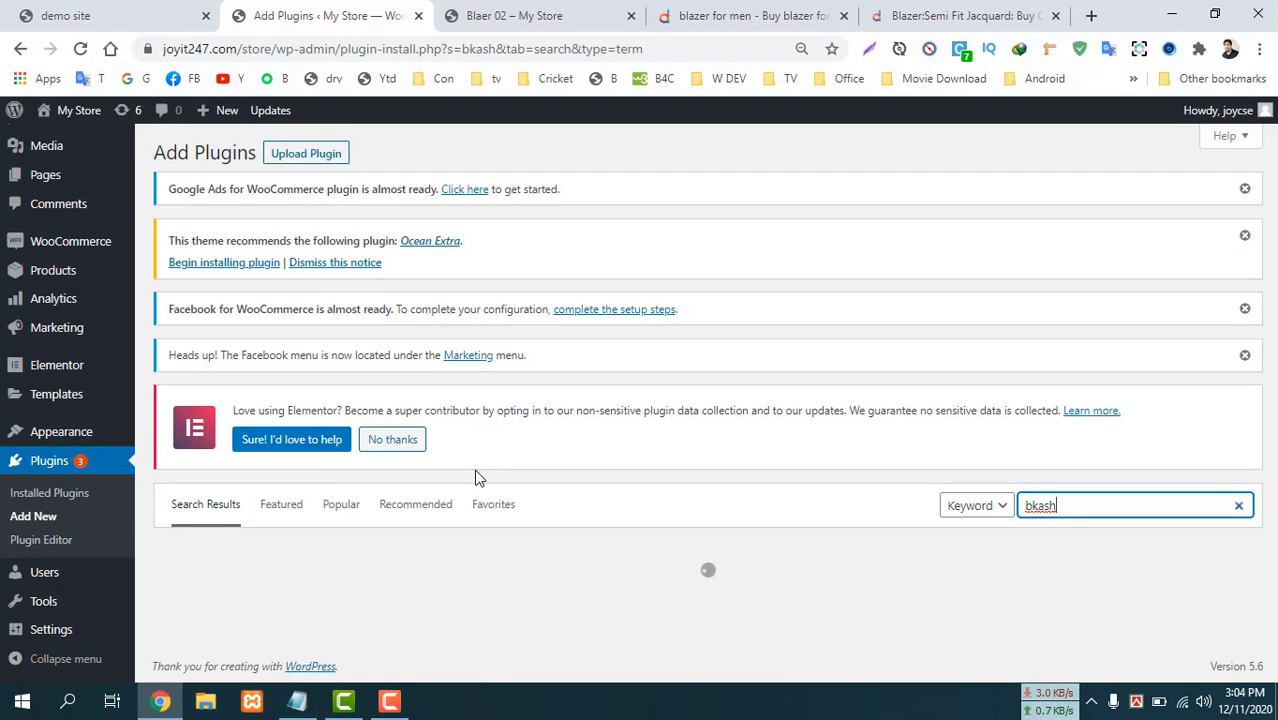
scroll(476, 478, "down", 2)
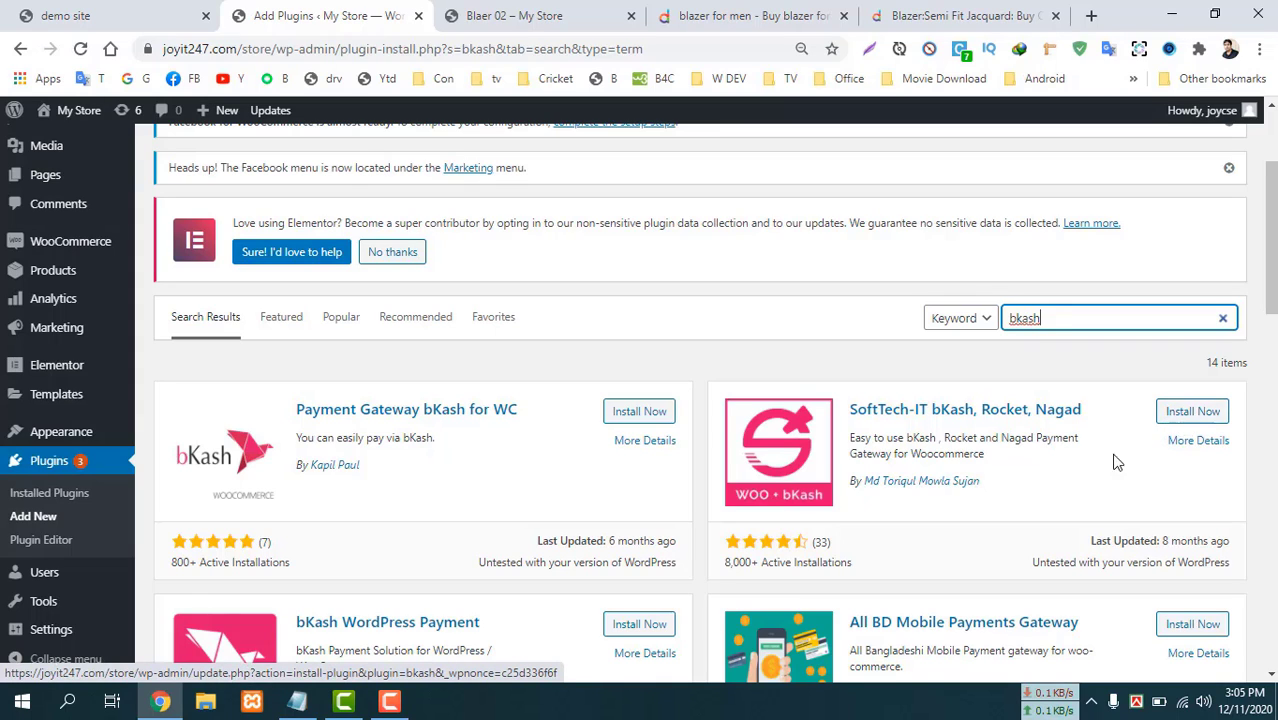
left_click(1176, 413)
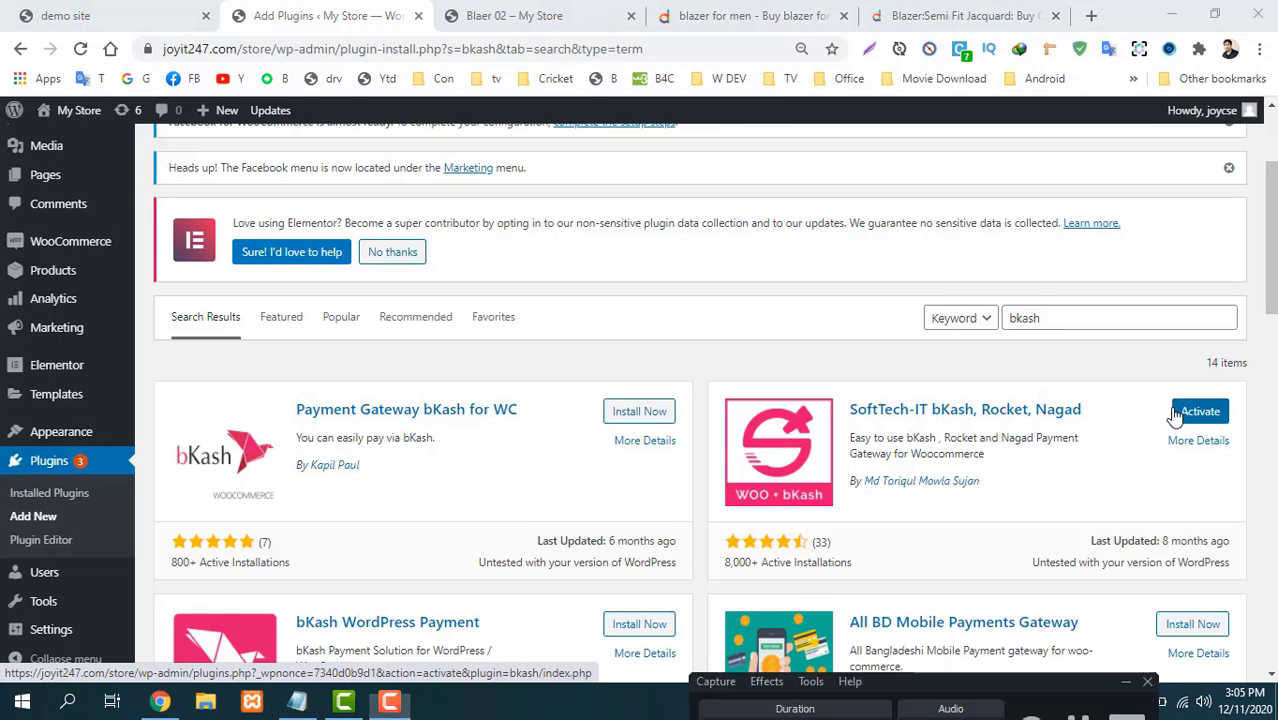
left_click(1196, 415)
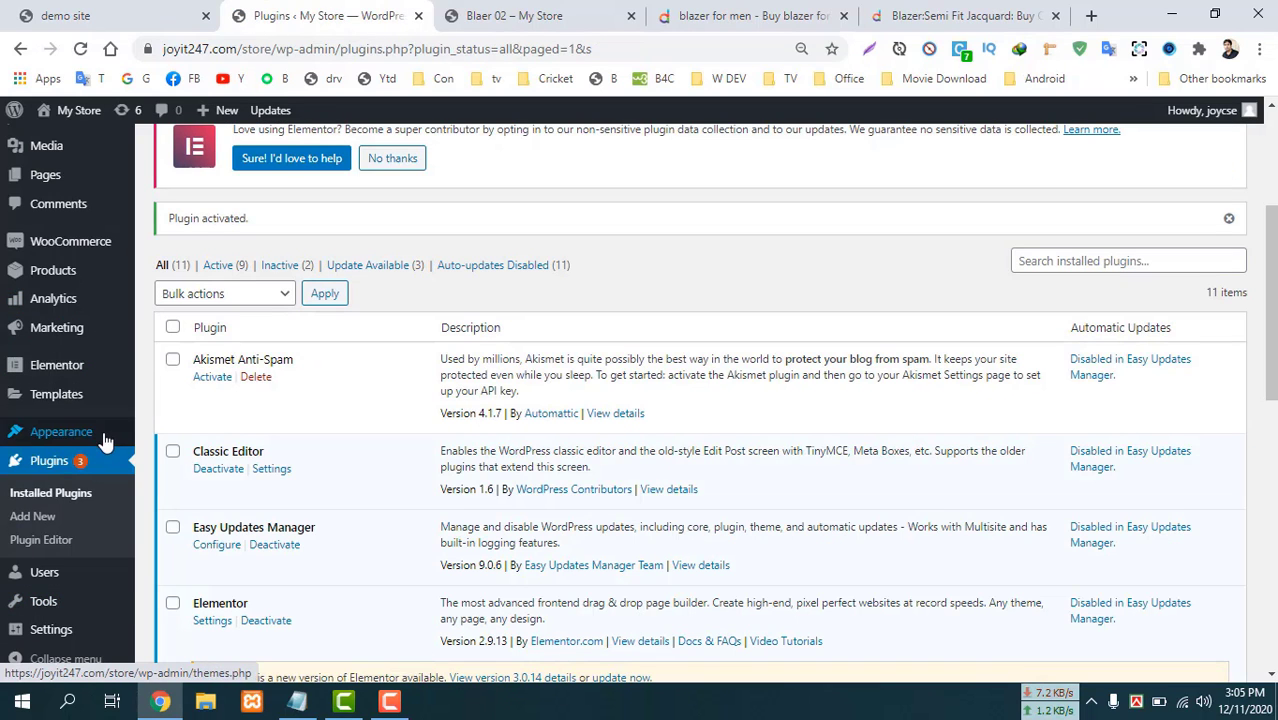
Open the WooCommerce payment settings and bring up the list of payment methods.
scroll(57, 200, "up", 1)
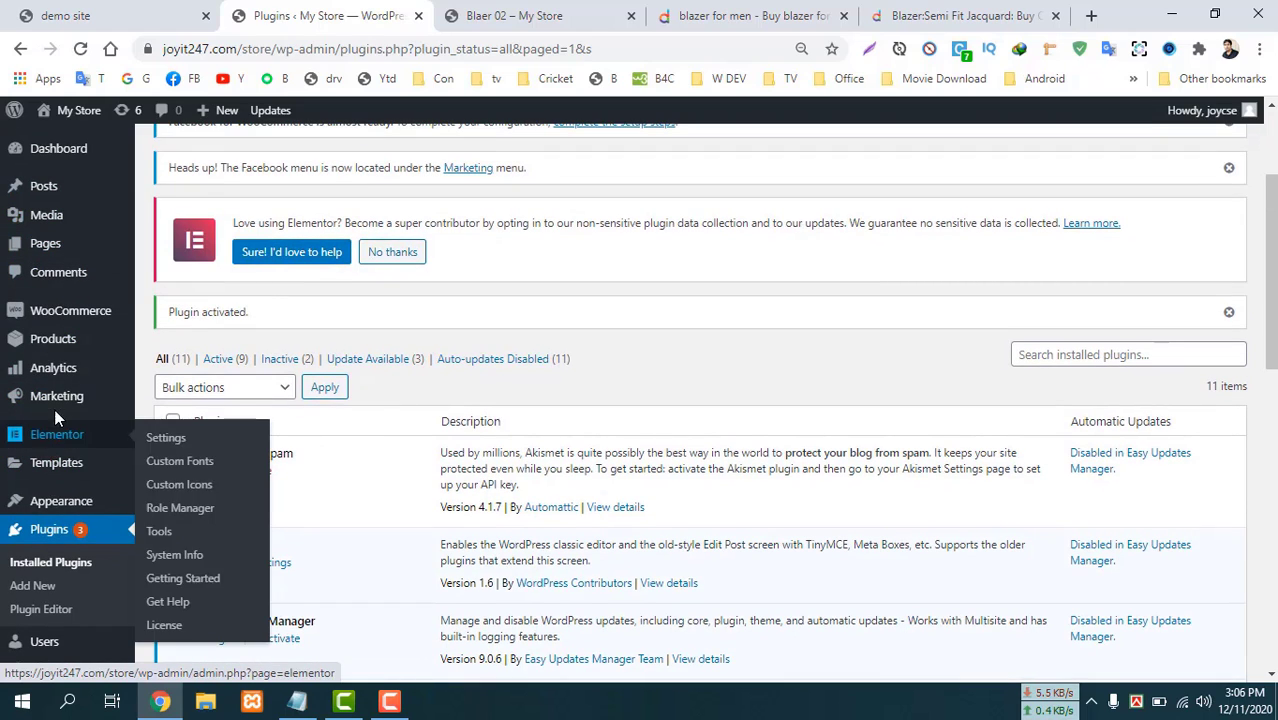
mouse_move(65, 316)
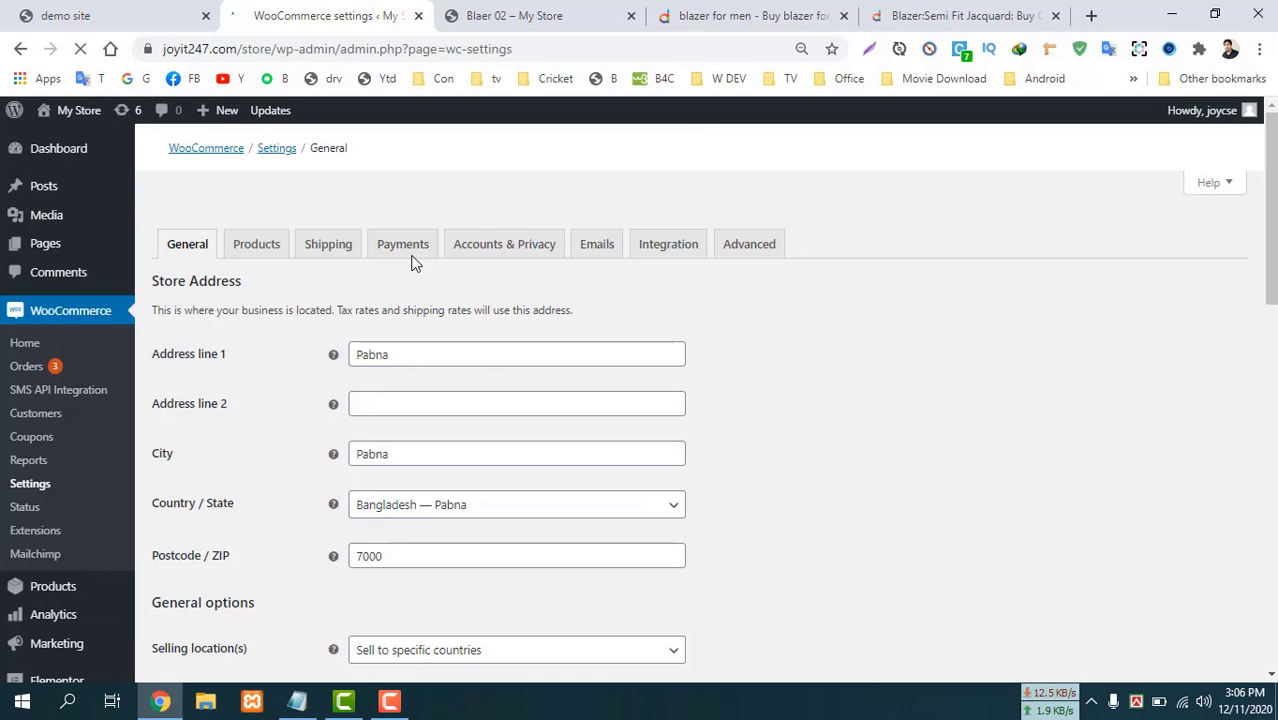
left_click(400, 246)
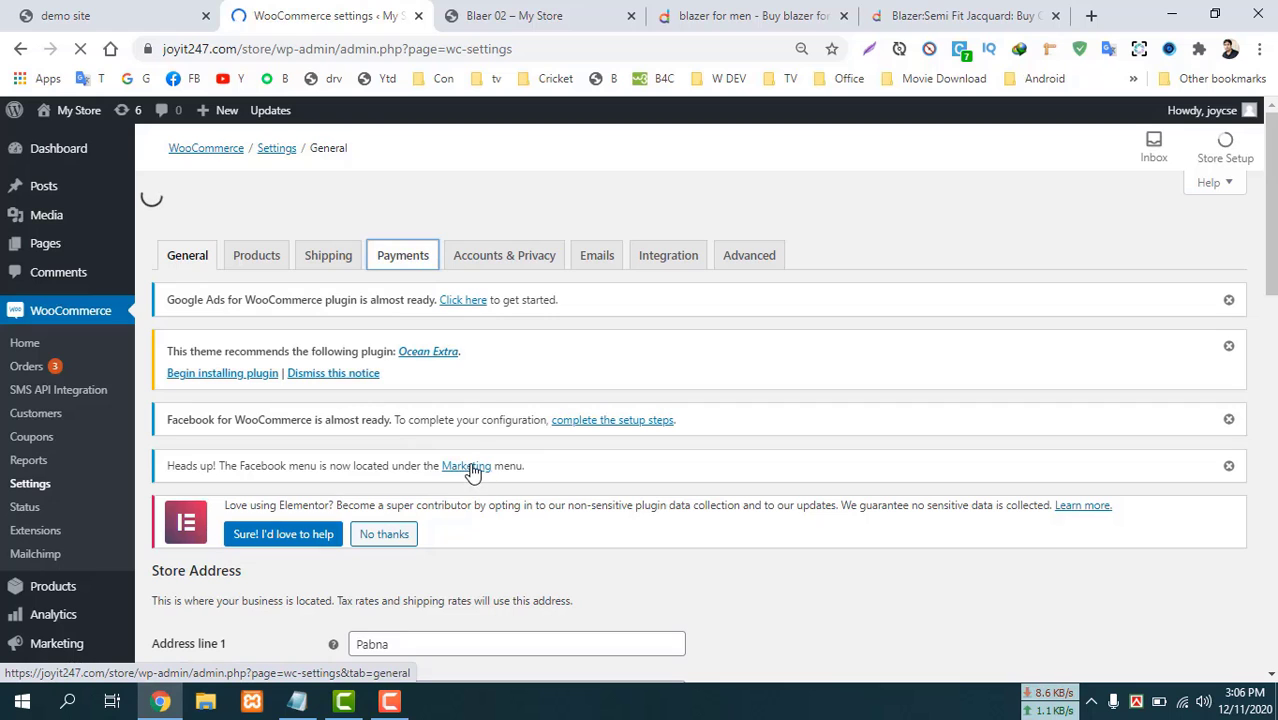
scroll(416, 277, "down", 5)
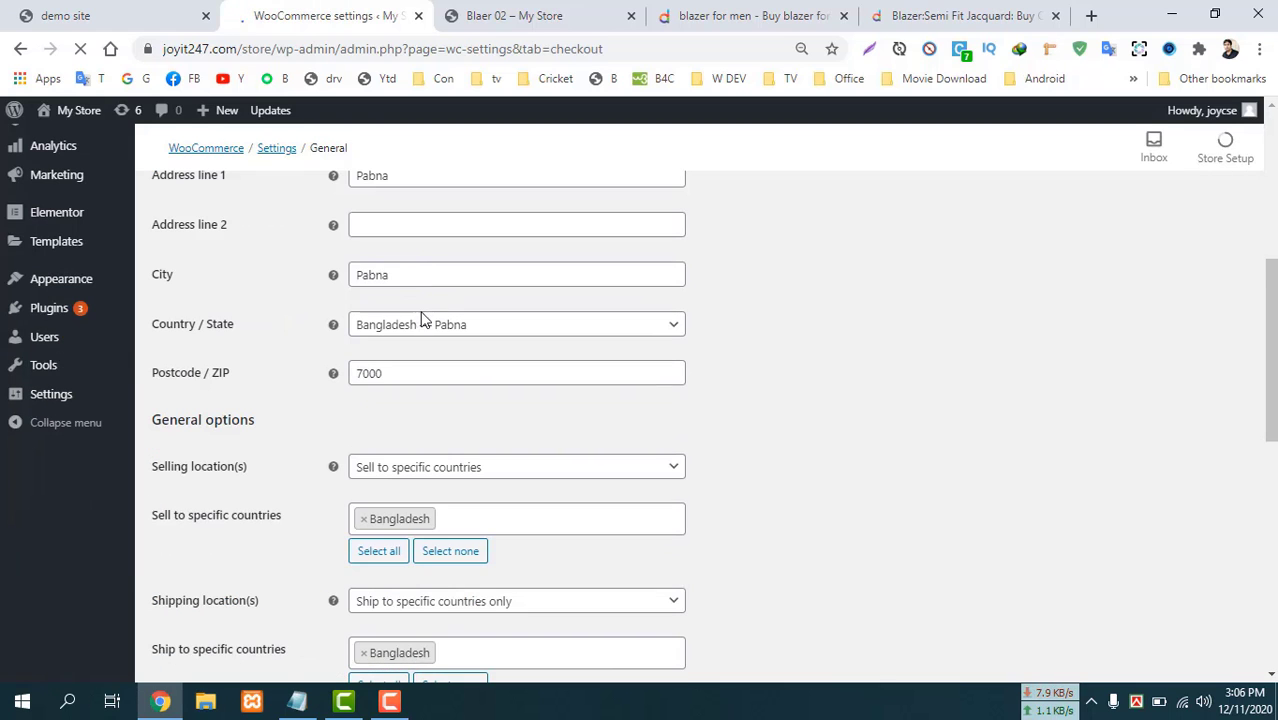
scroll(273, 499, "down", 3)
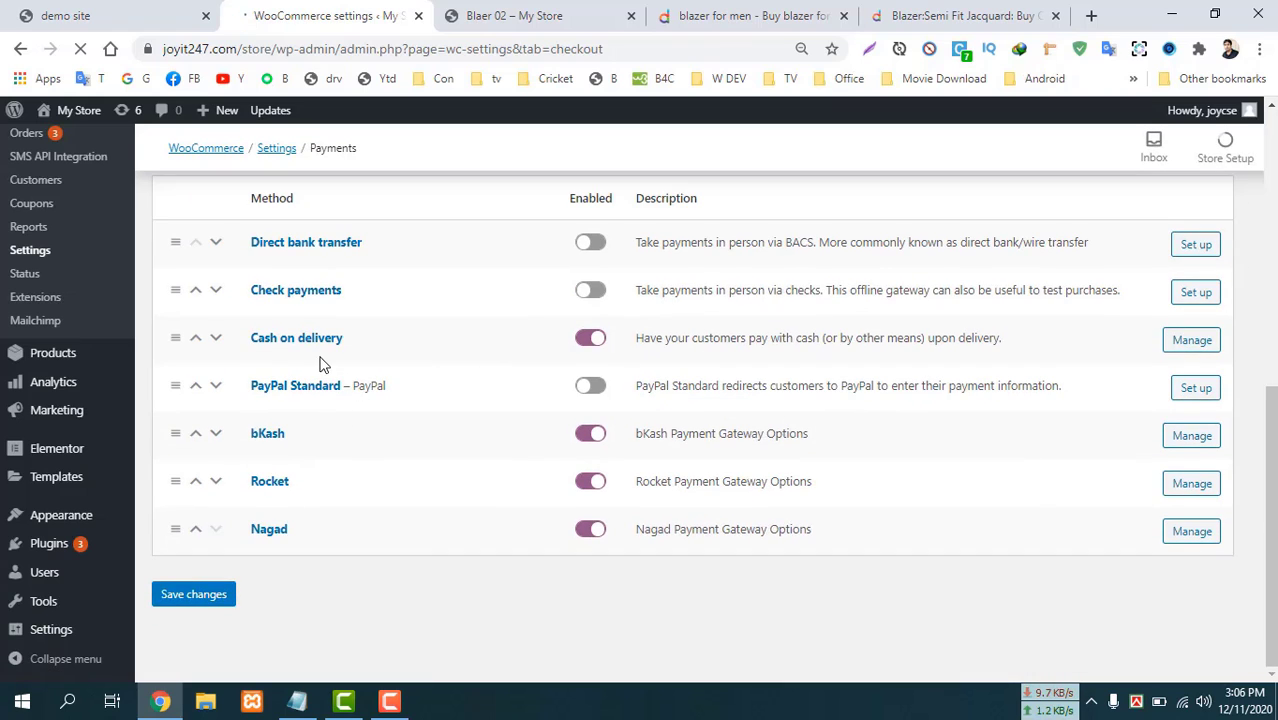
Disable the Cash on delivery payment method and enable it again.
left_click(591, 341)
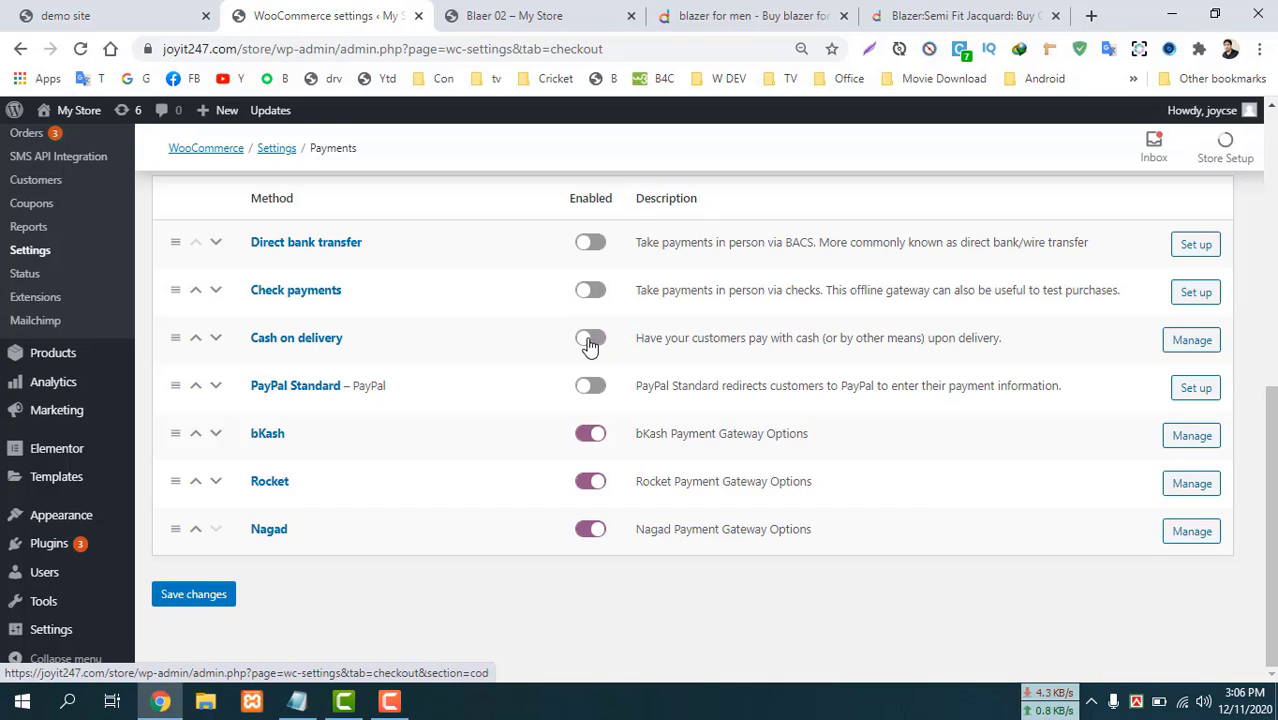
left_click(590, 342)
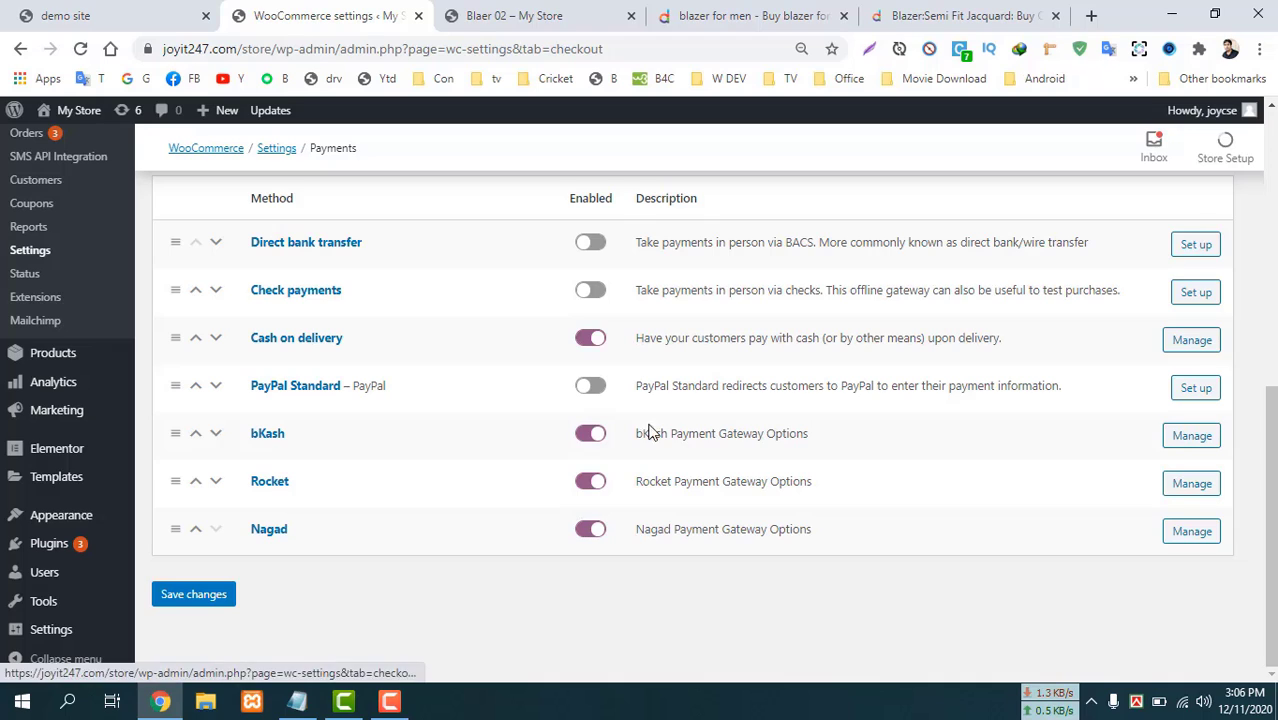
Open the settings of the bKash payment method and look over the options available for its order status.
left_click(1197, 438)
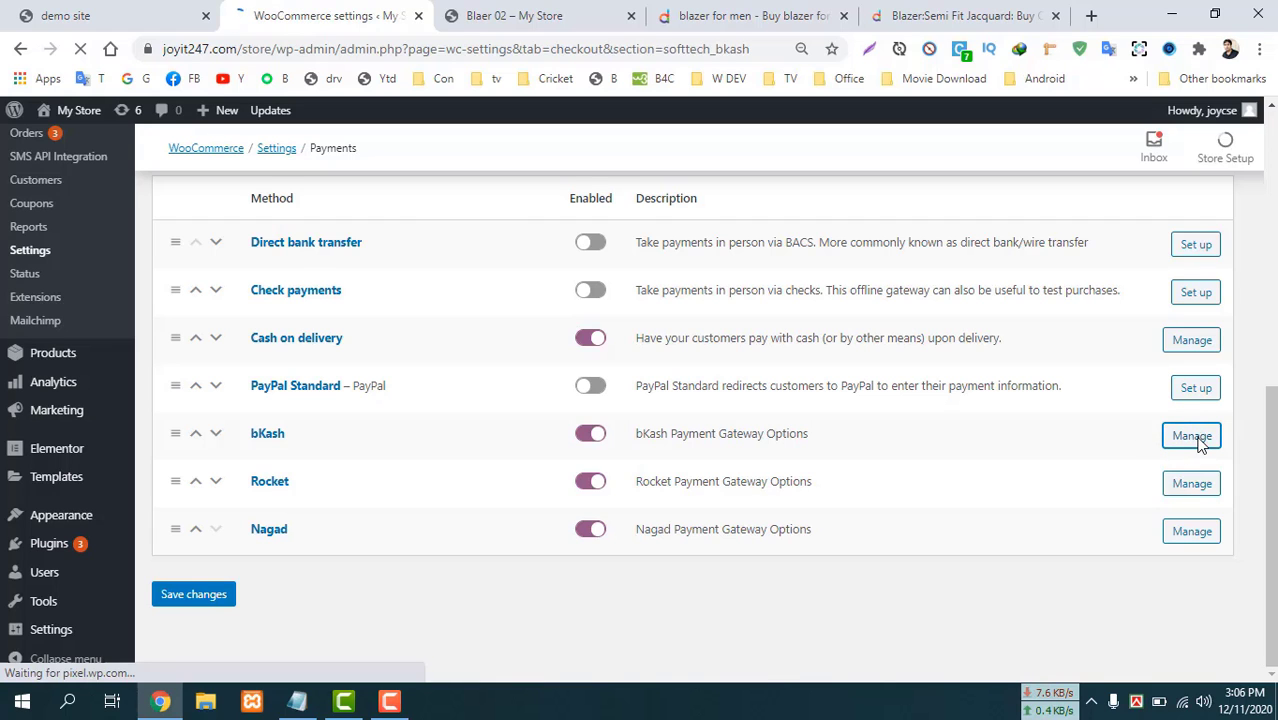
scroll(750, 455, "down", 2)
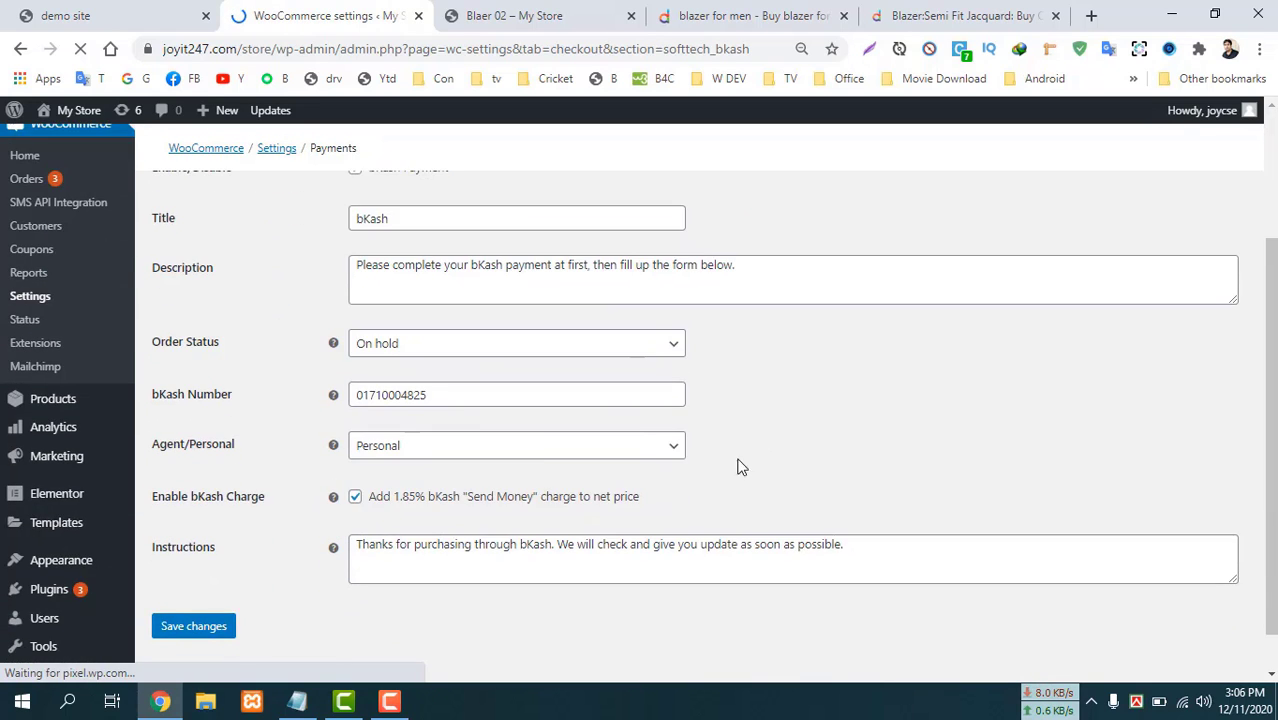
scroll(348, 514, "down", 4)
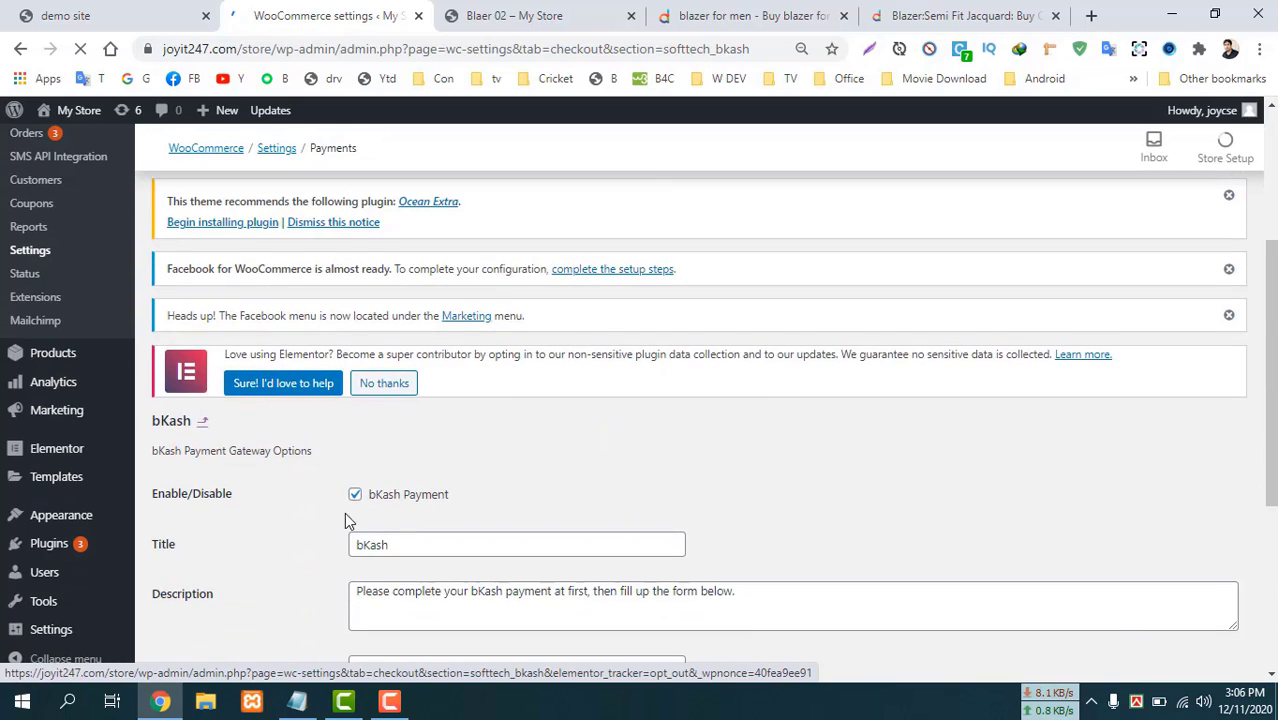
scroll(599, 382, "down", 2)
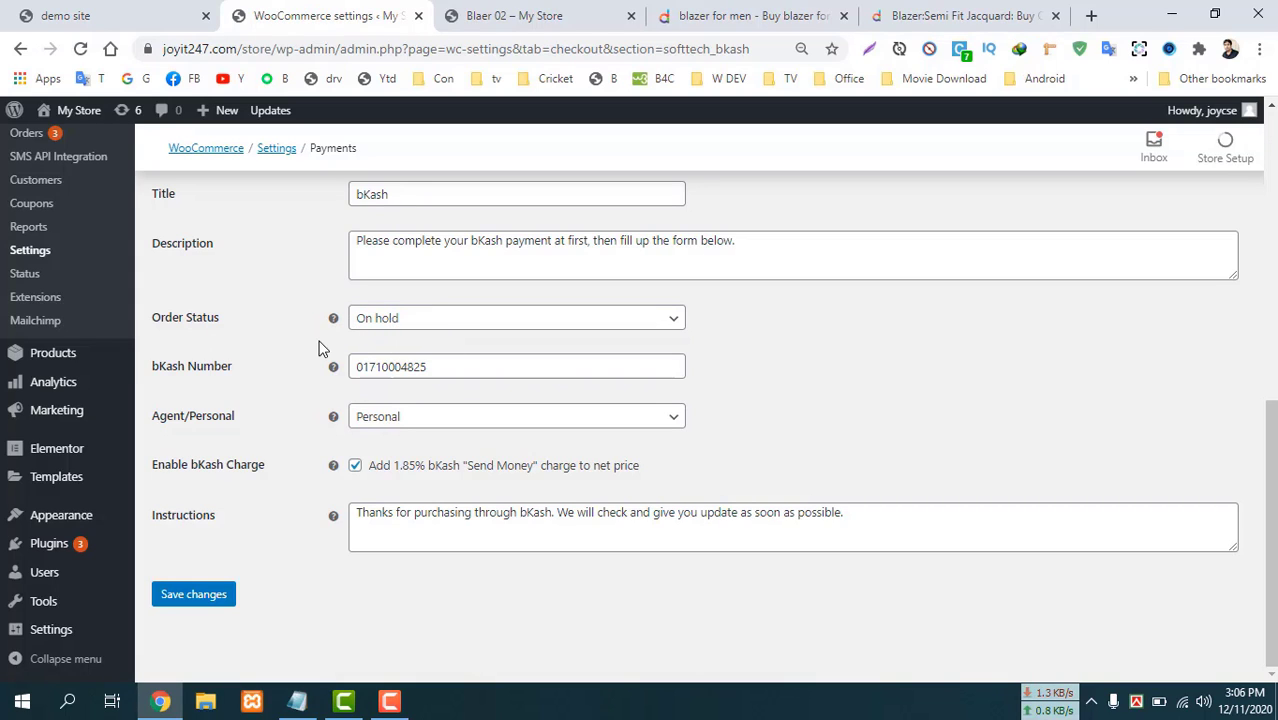
left_click(396, 322)
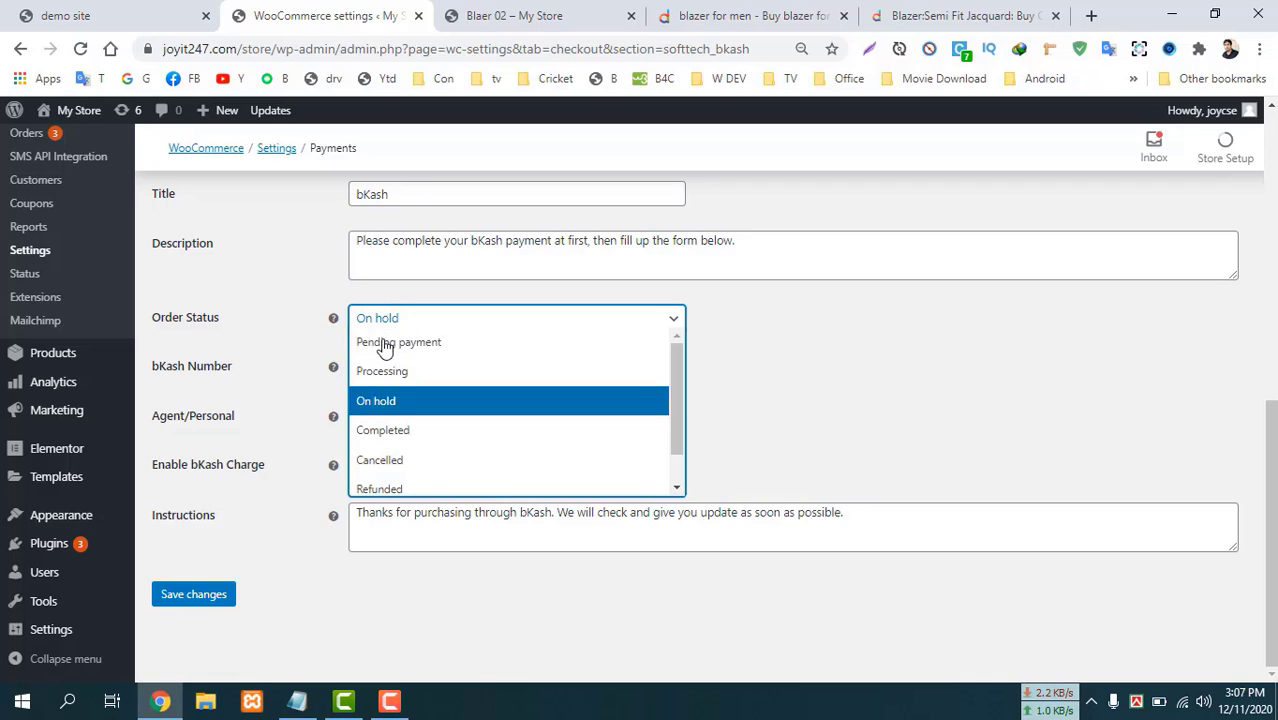
left_click(283, 335)
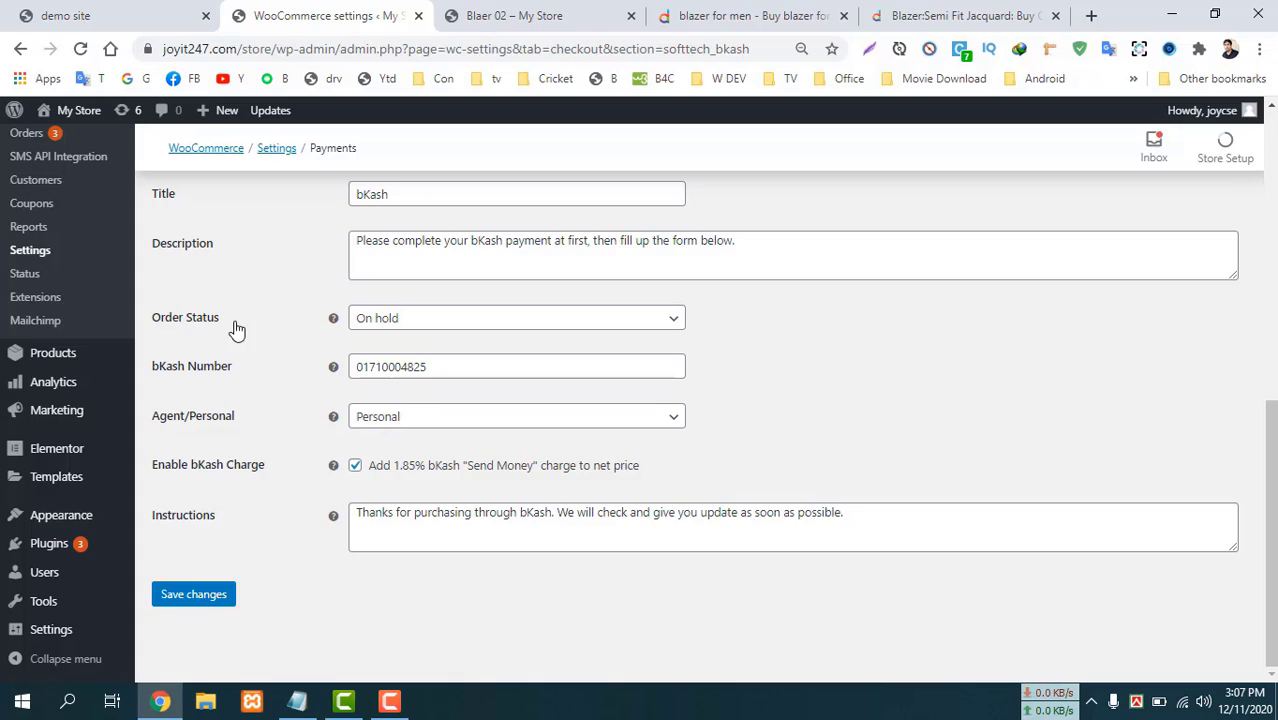
left_click(282, 331)
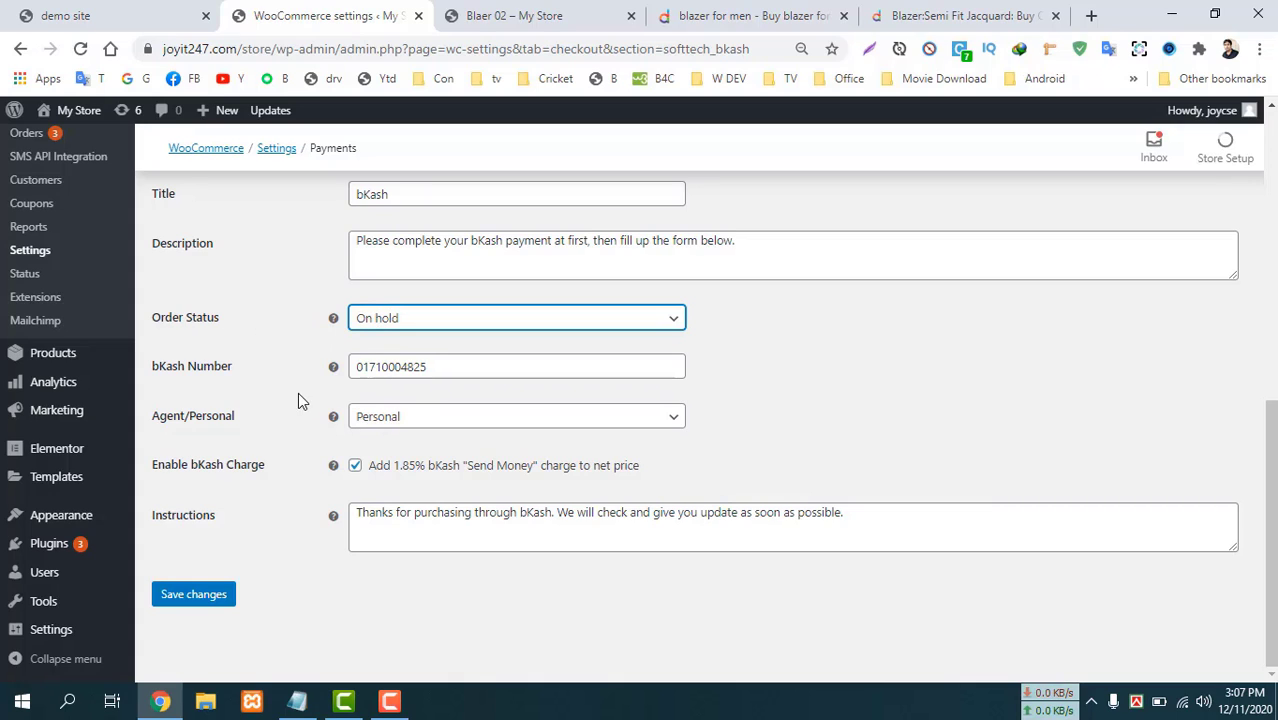
Review the bKash number field and the Agent/Personal account type options in the bKash payment settings.
double_click(454, 367)
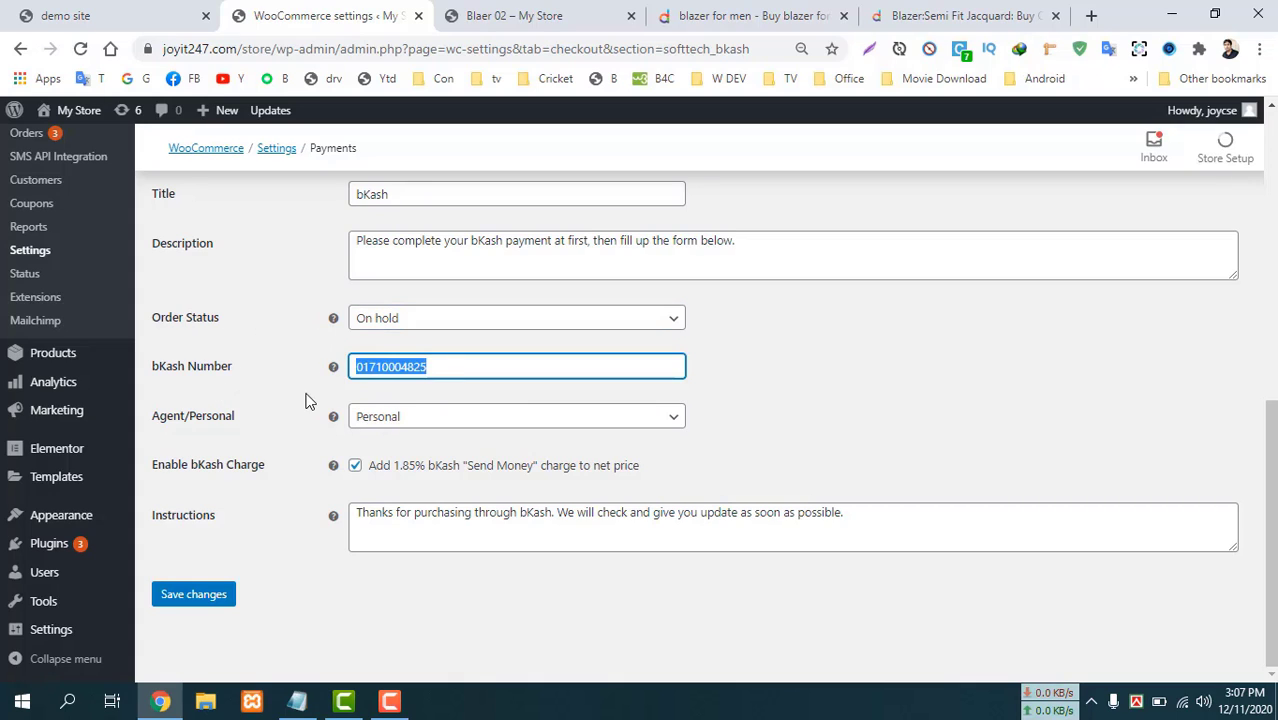
left_click(318, 362)
double_click(435, 367)
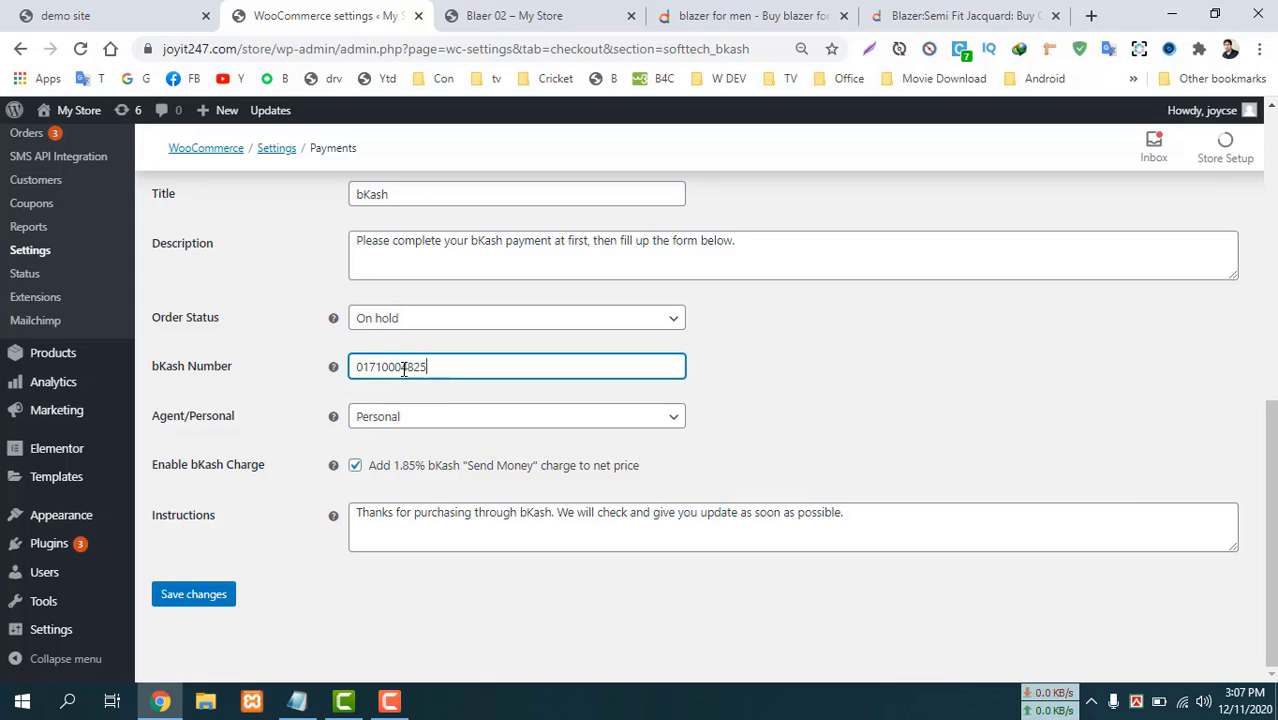
left_click(306, 393)
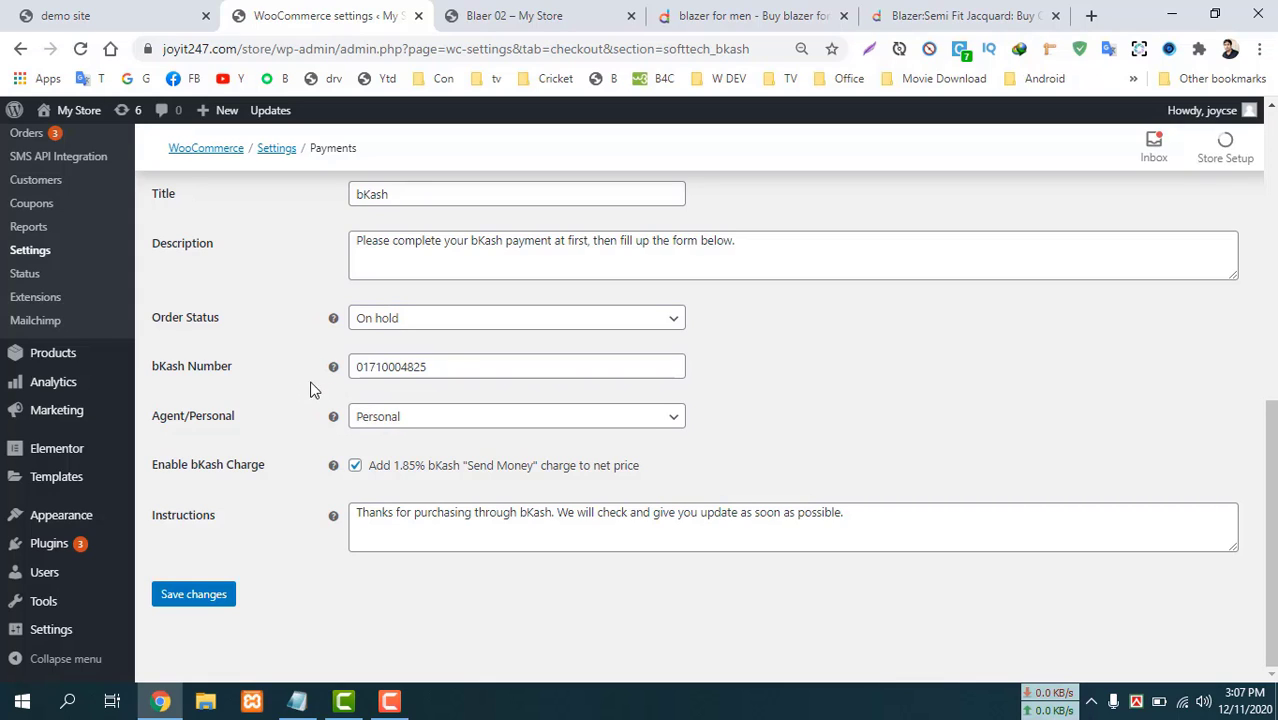
double_click(447, 367)
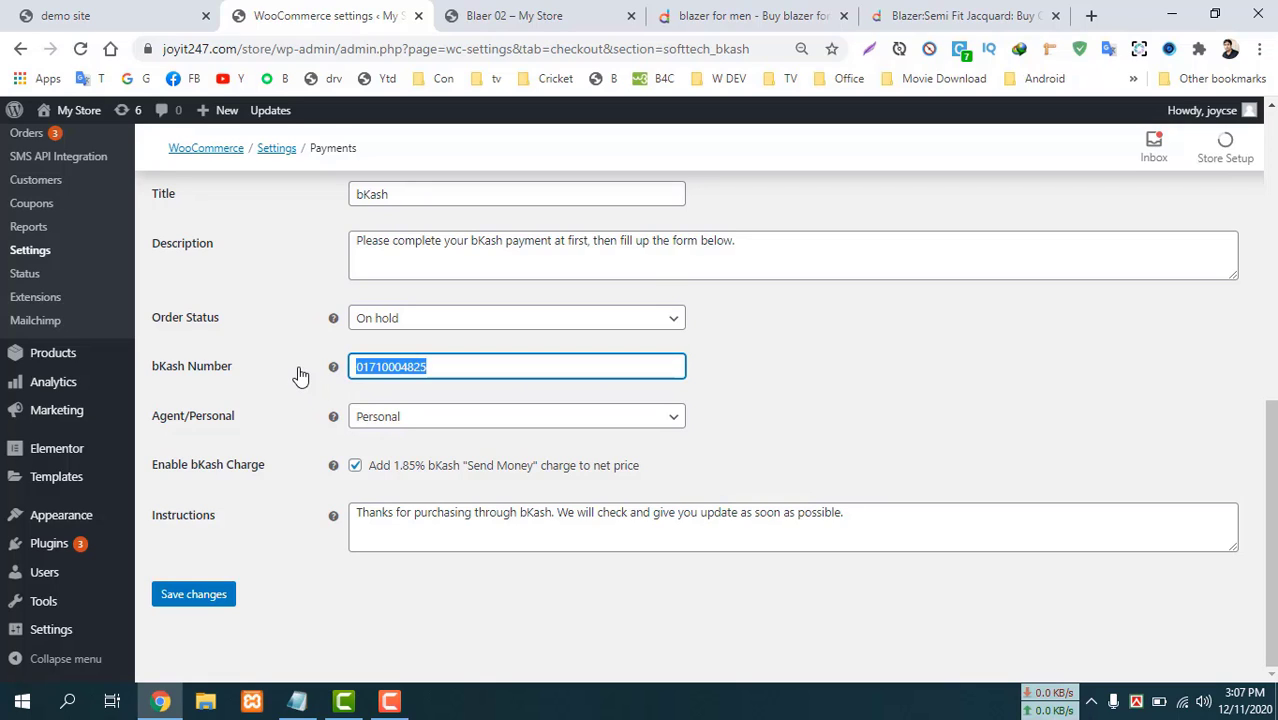
left_click(435, 369)
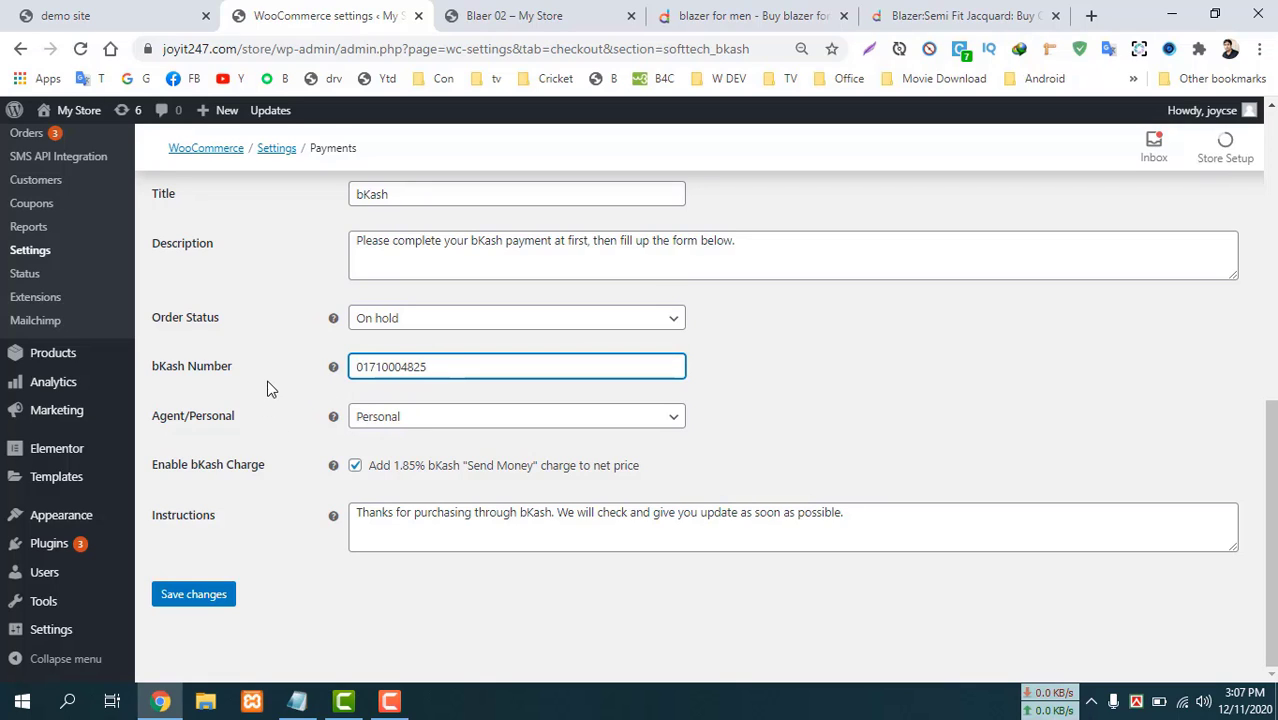
left_click(390, 421)
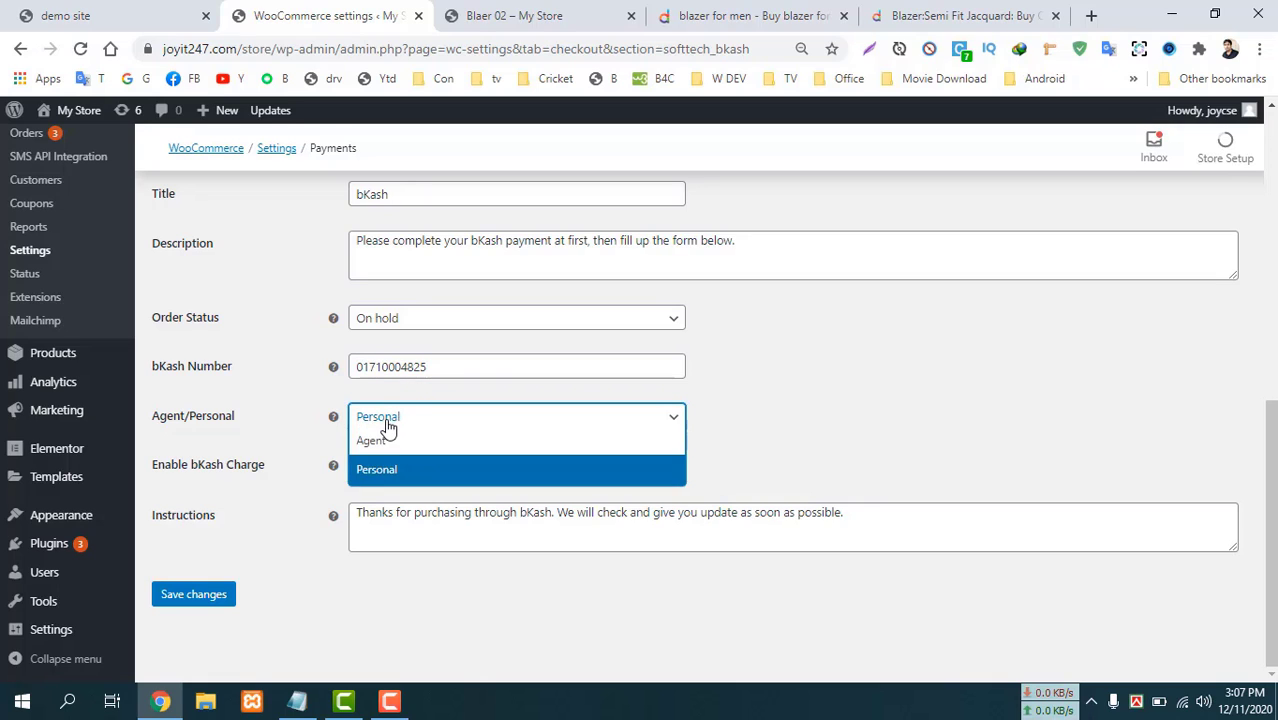
left_click(265, 422)
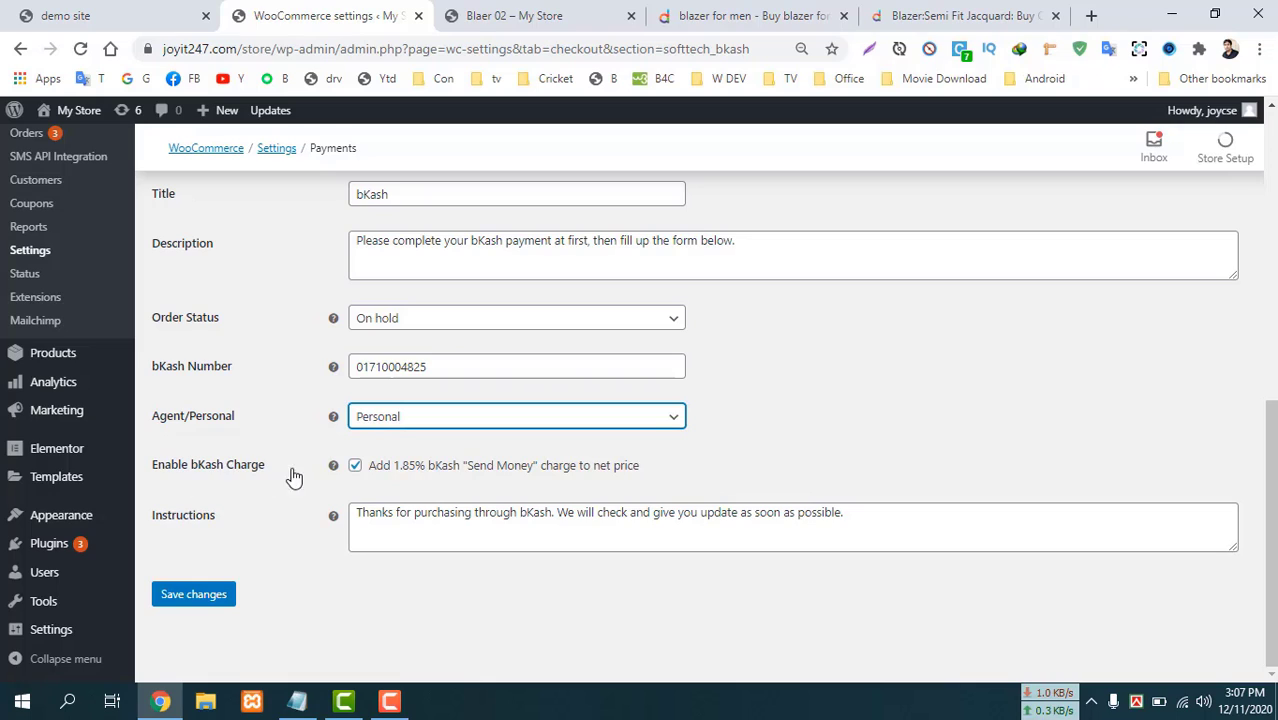
Turn the 1.85% bKash "Send Money" charge off and on again, save the bKash settings and review them.
left_click(355, 469)
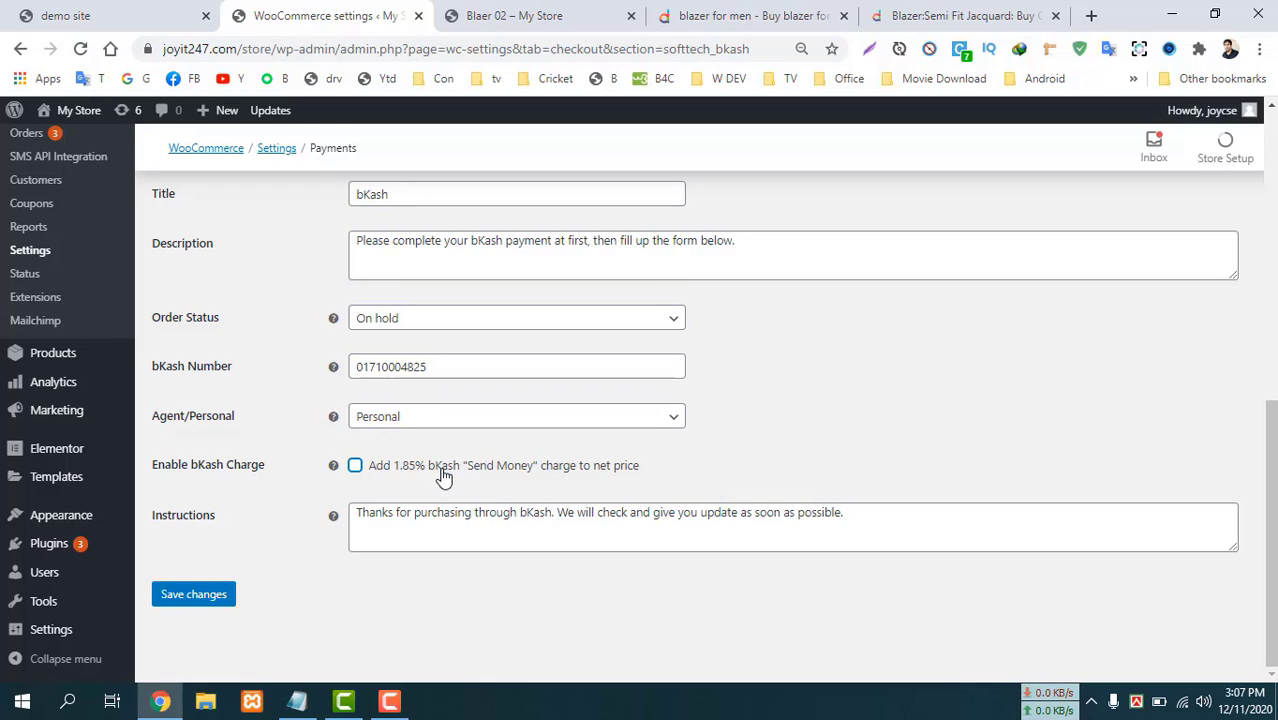
left_click(355, 466)
left_click(189, 599)
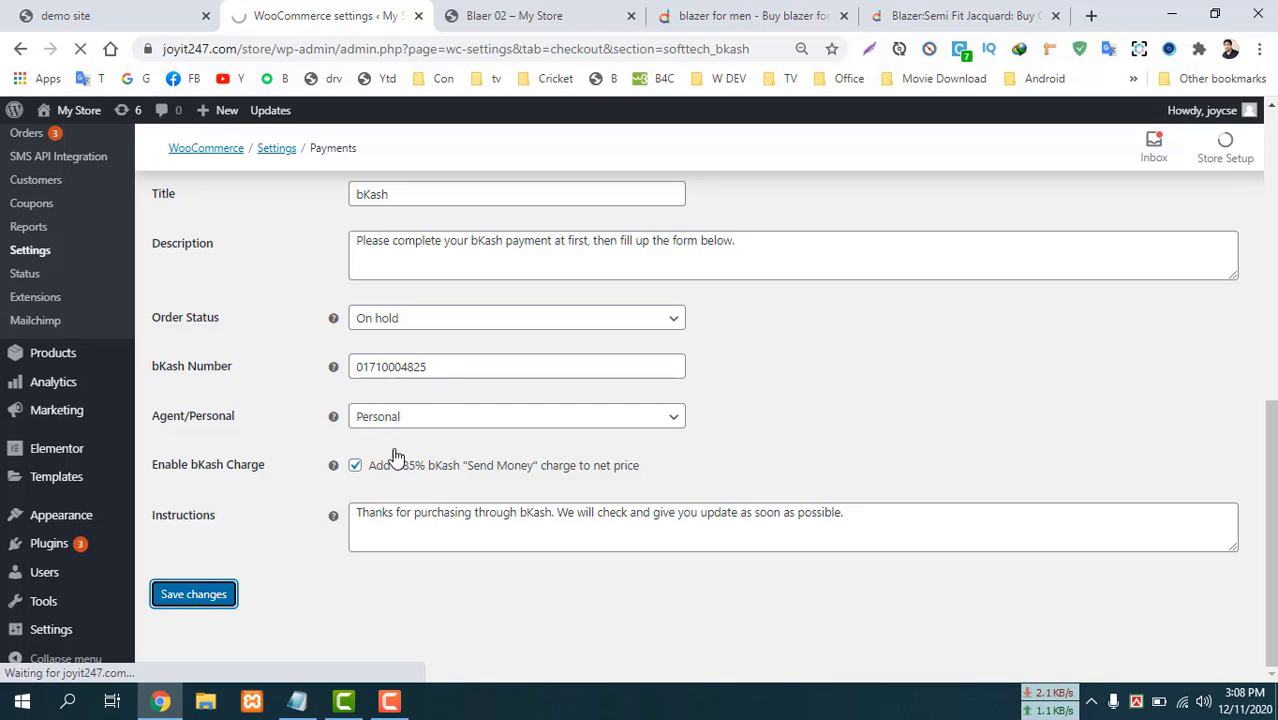
scroll(522, 479, "down", 4)
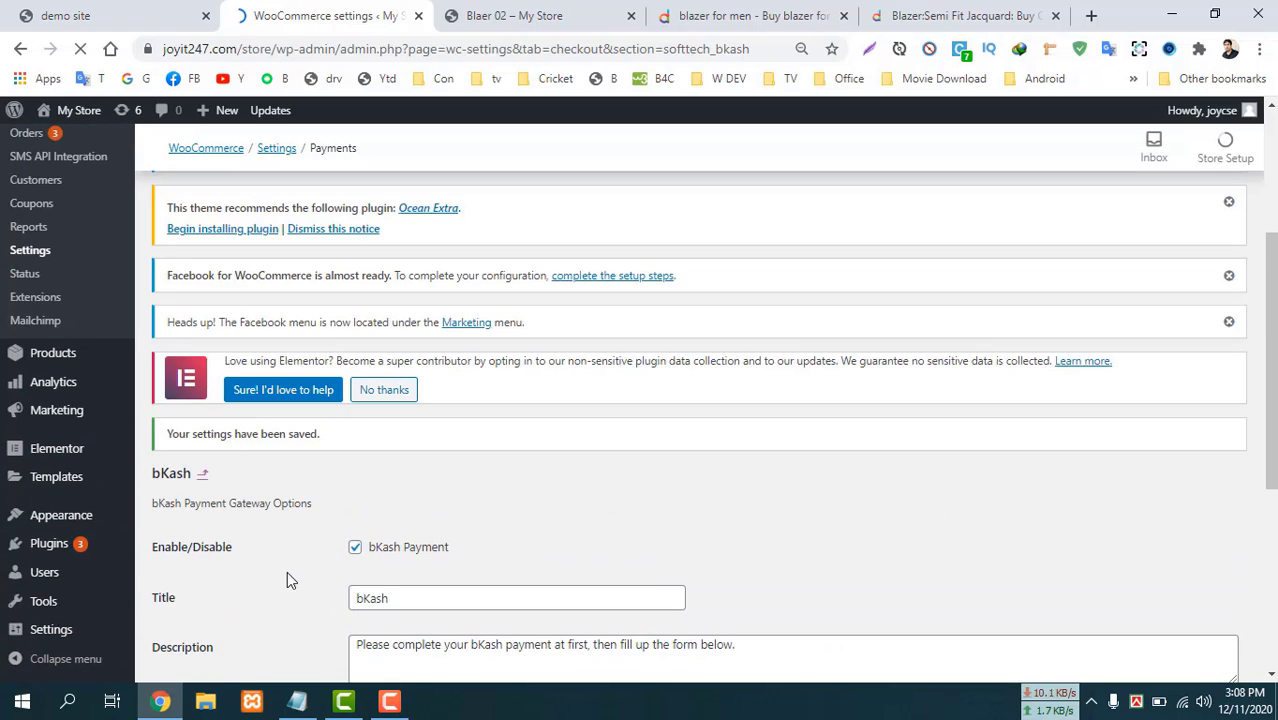
scroll(300, 575, "down", 4)
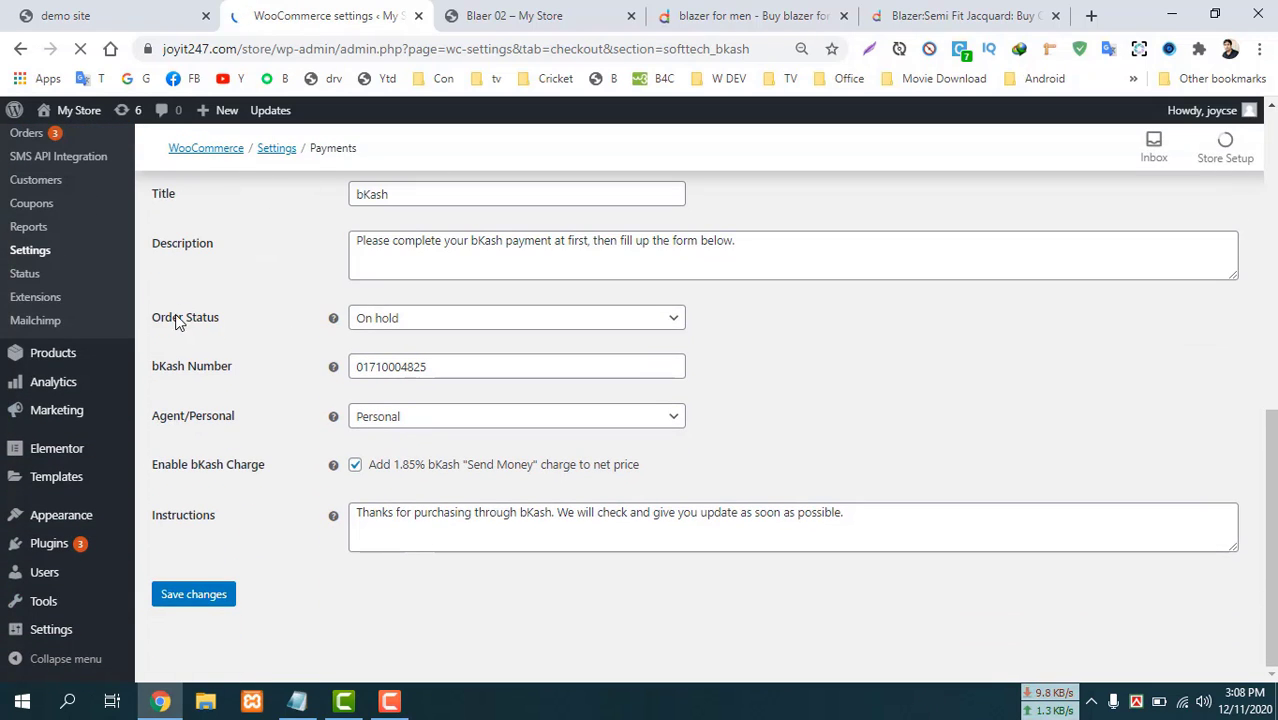
scroll(308, 368, "up", 2)
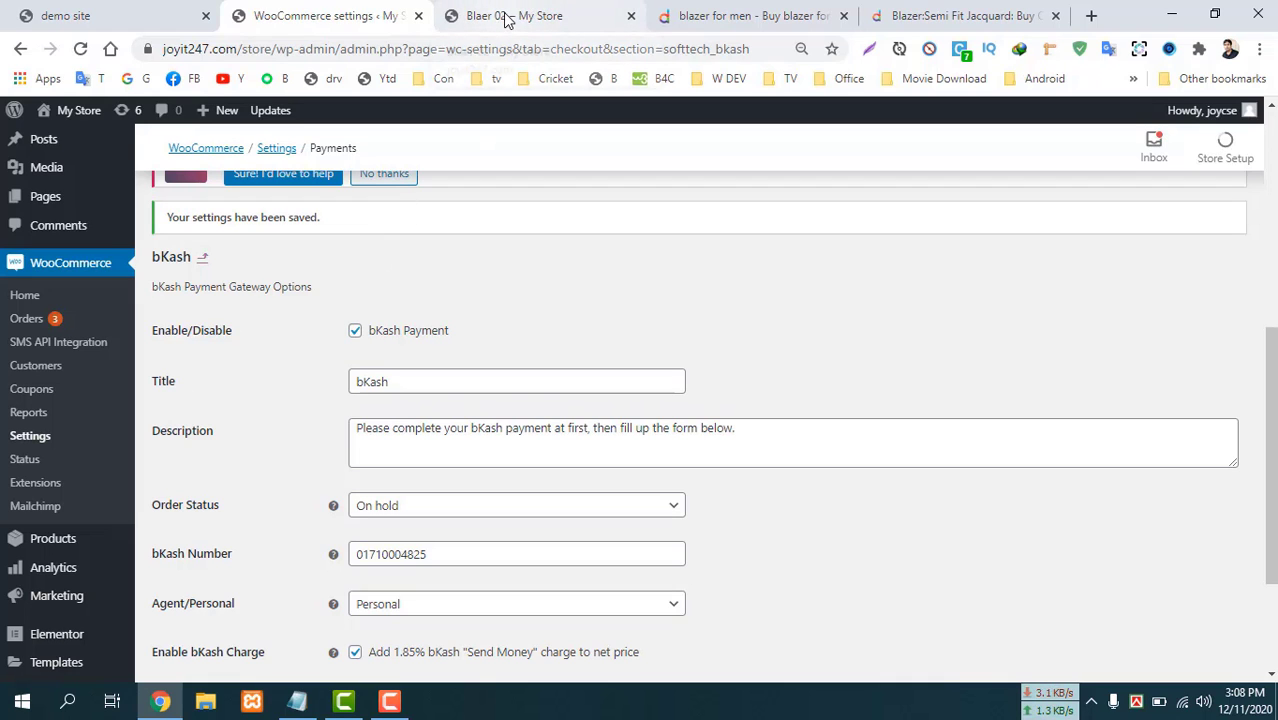
scroll(389, 285, "down", 3)
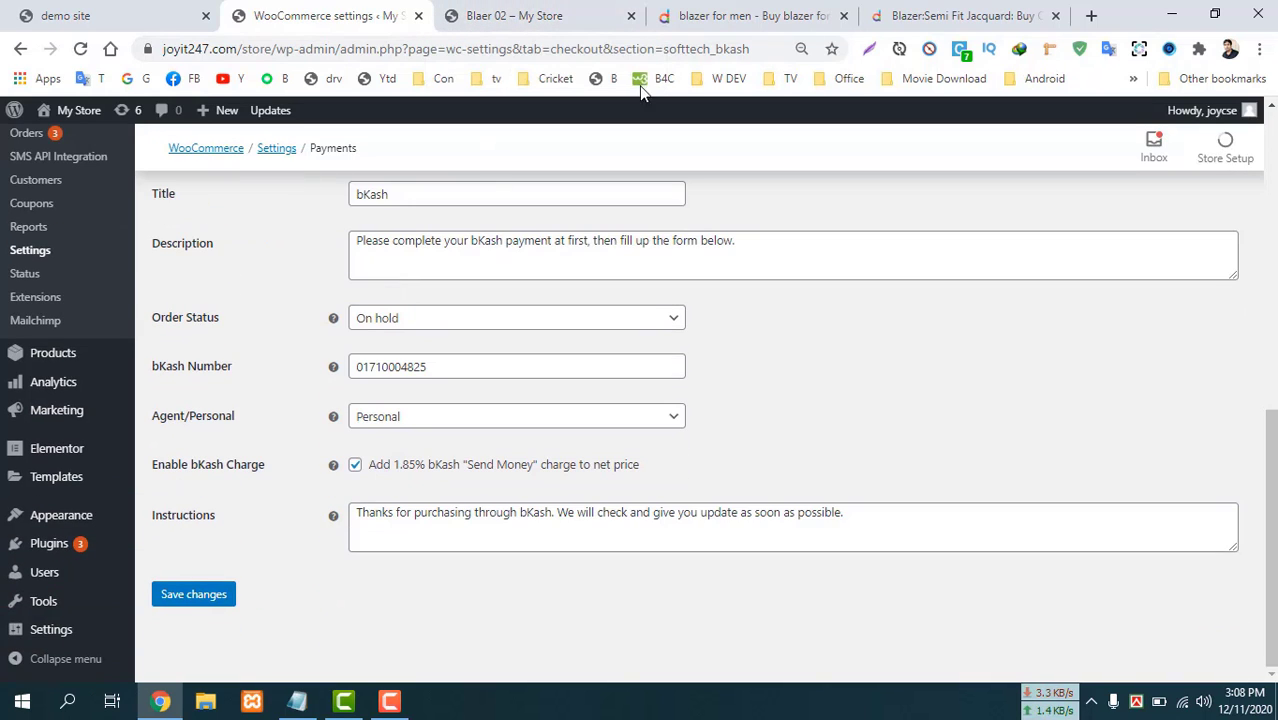
Look at the Blaer 02 product page on the storefront, and open the widget management page in the site admin.
mouse_move(65, 522)
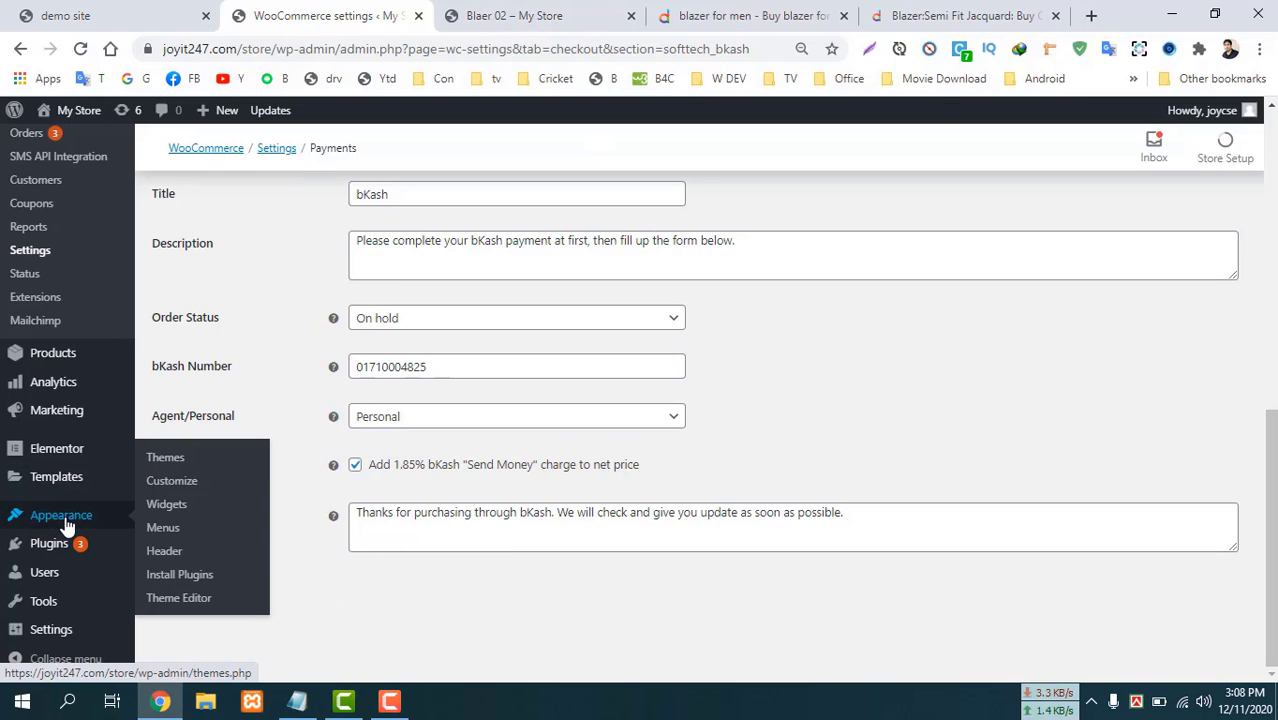
left_click(500, 17)
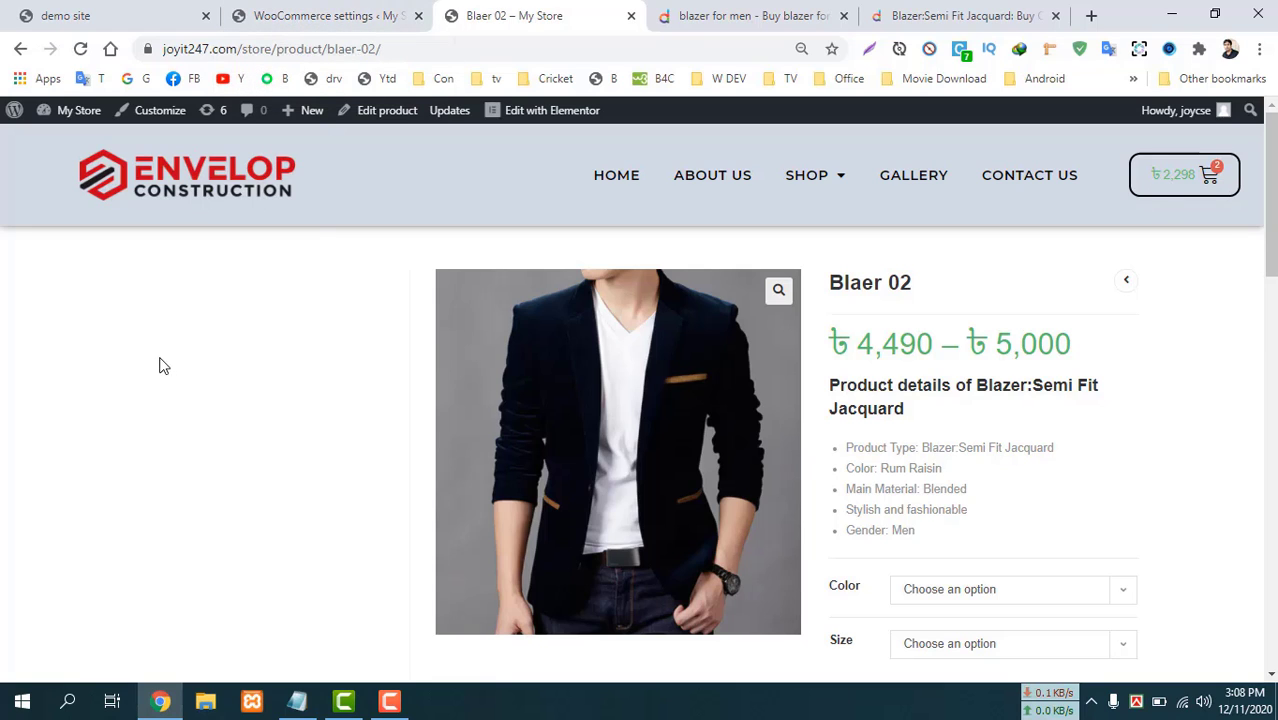
left_click(312, 17)
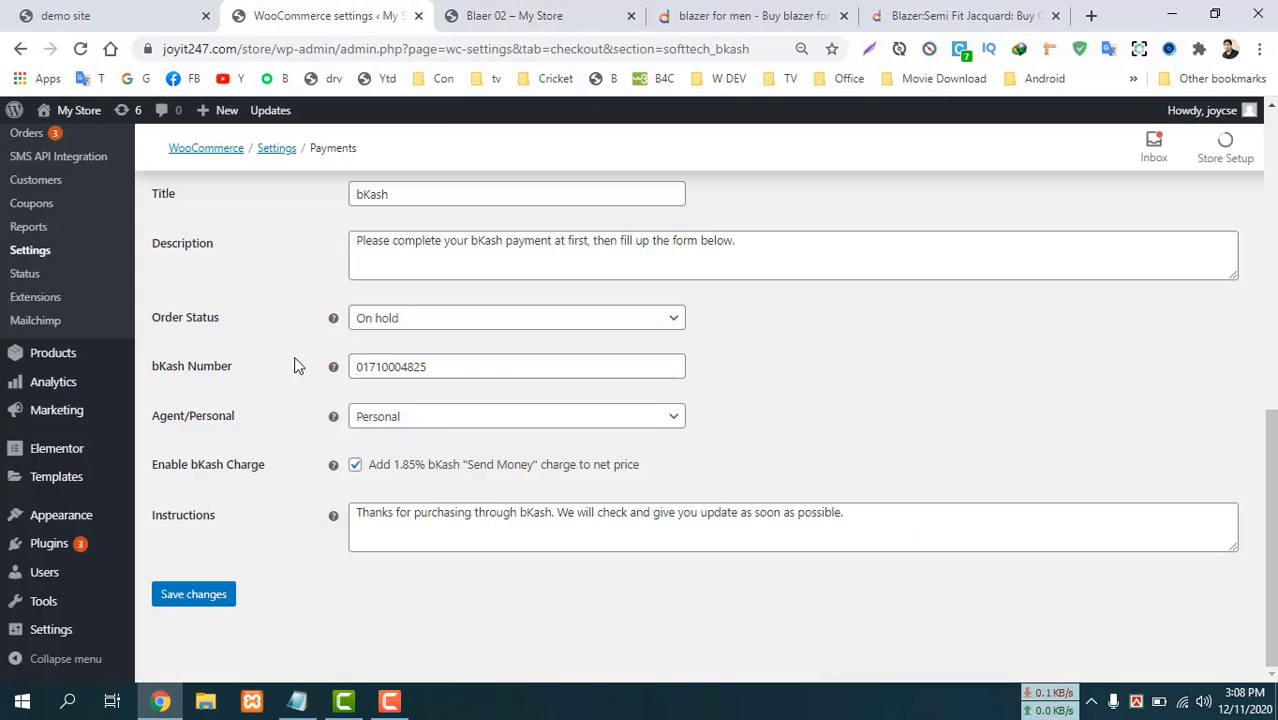
mouse_move(78, 510)
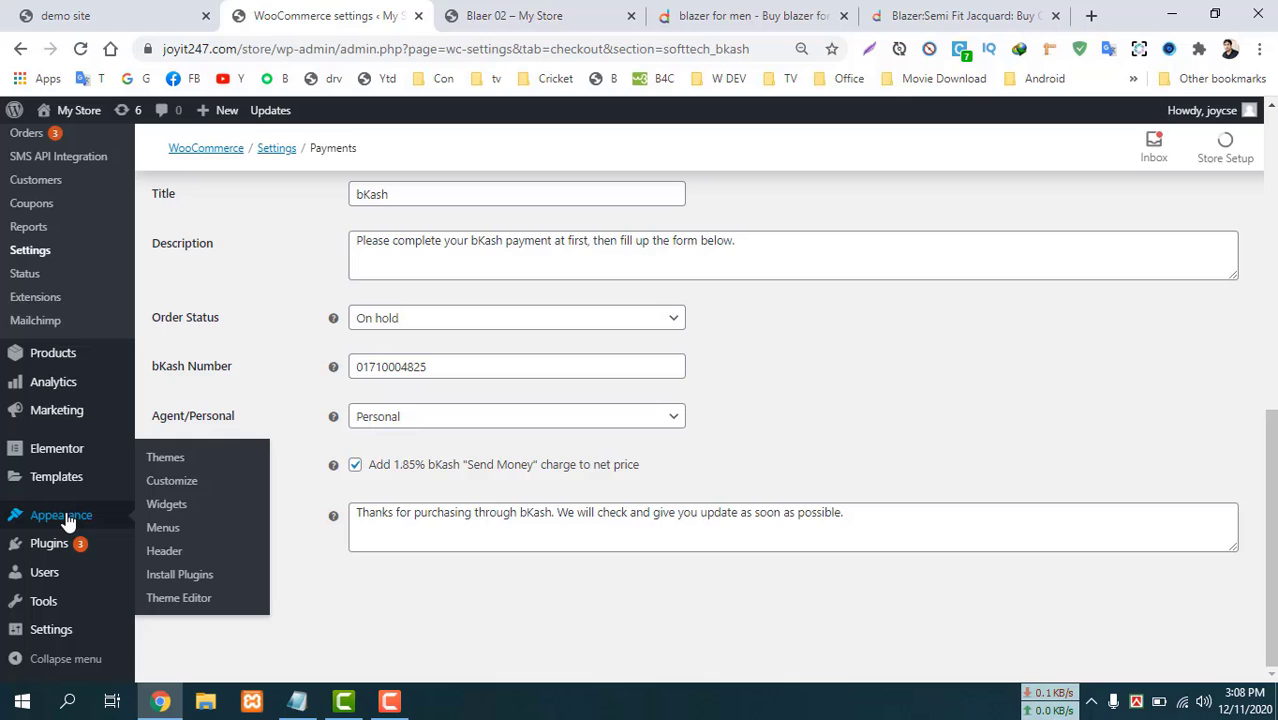
left_click(166, 505)
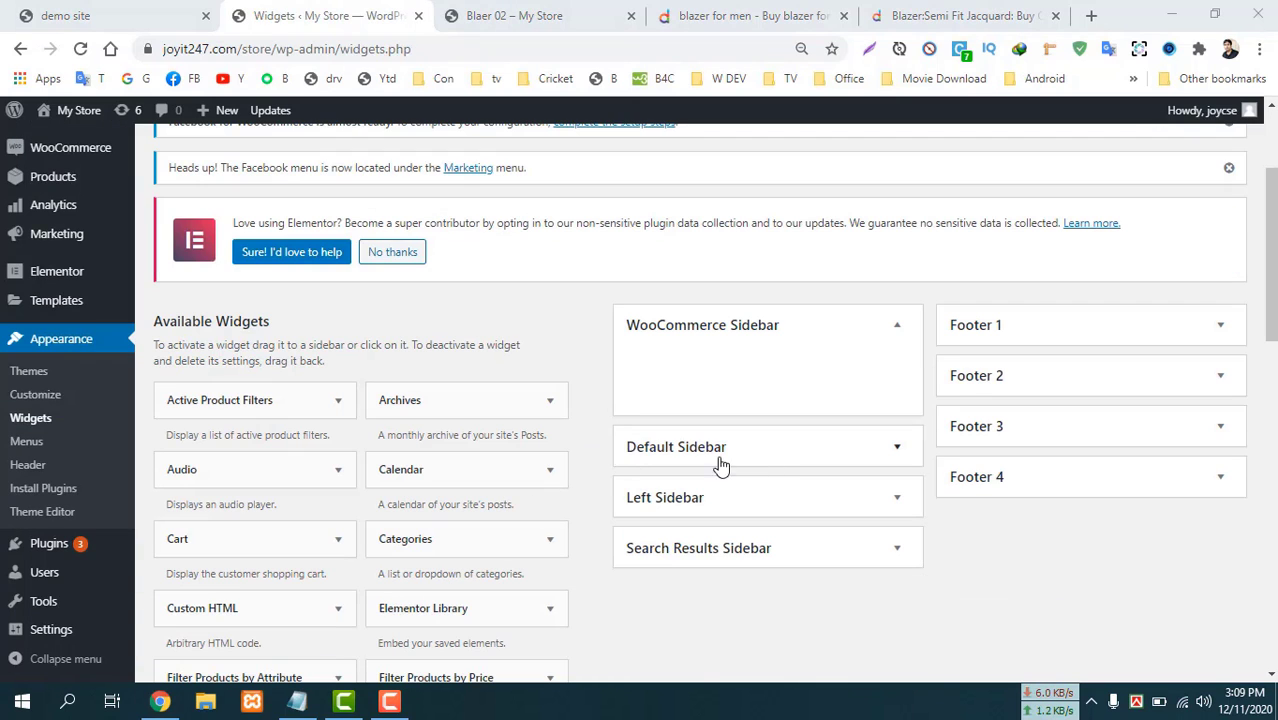
Expand the Default Sidebar and Left Sidebar areas and the Archives widget to examine what they contain.
left_click(714, 452)
scroll(714, 452, "down", 2)
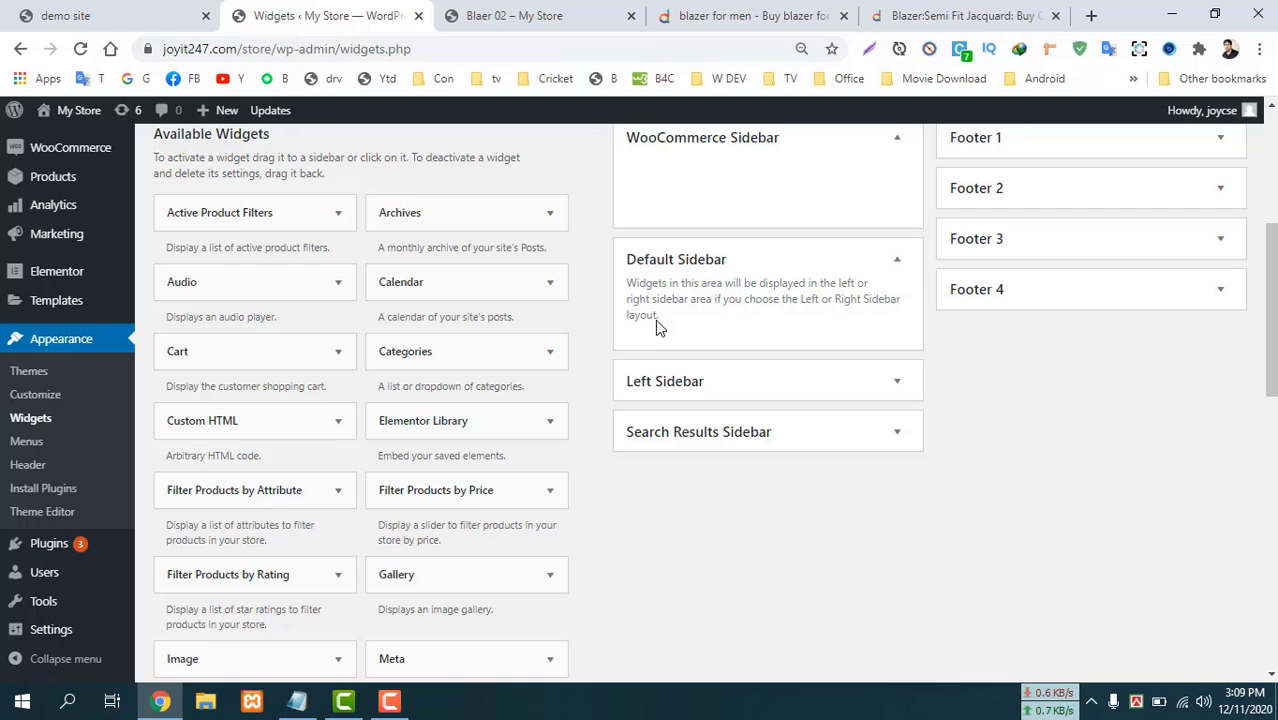
scroll(728, 313, "up", 2)
scroll(728, 313, "down", 3)
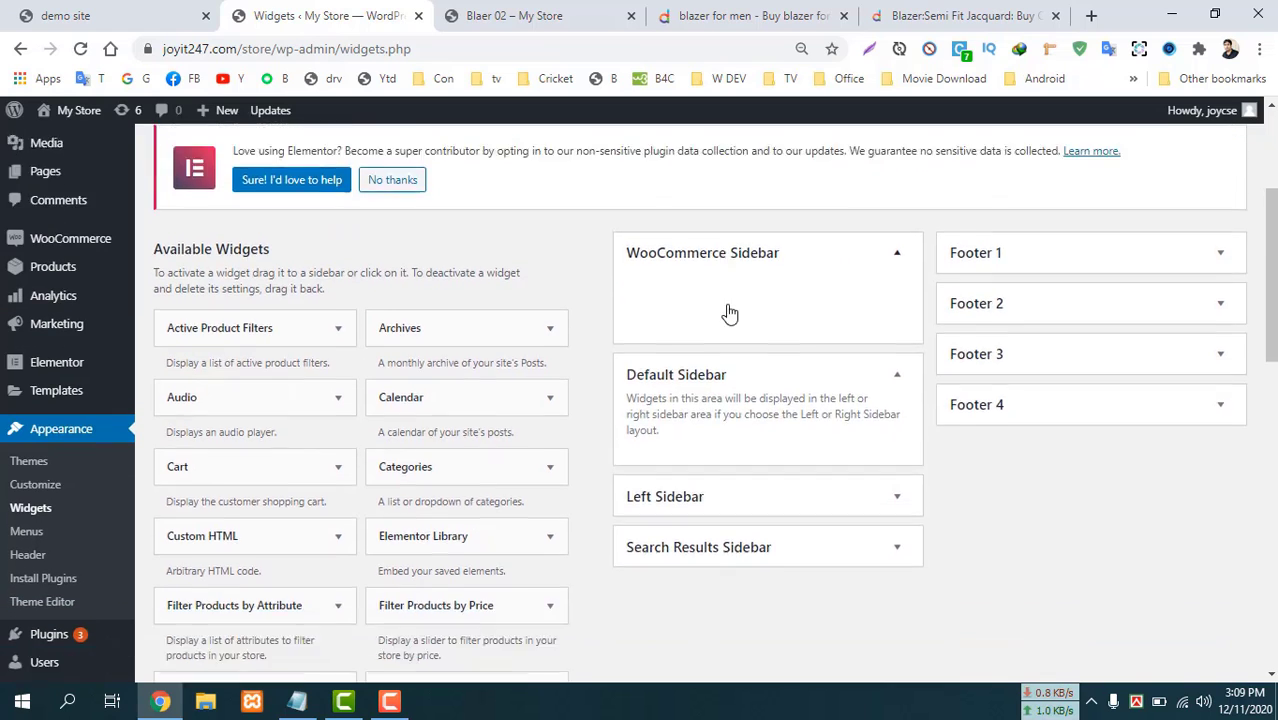
left_click(703, 290)
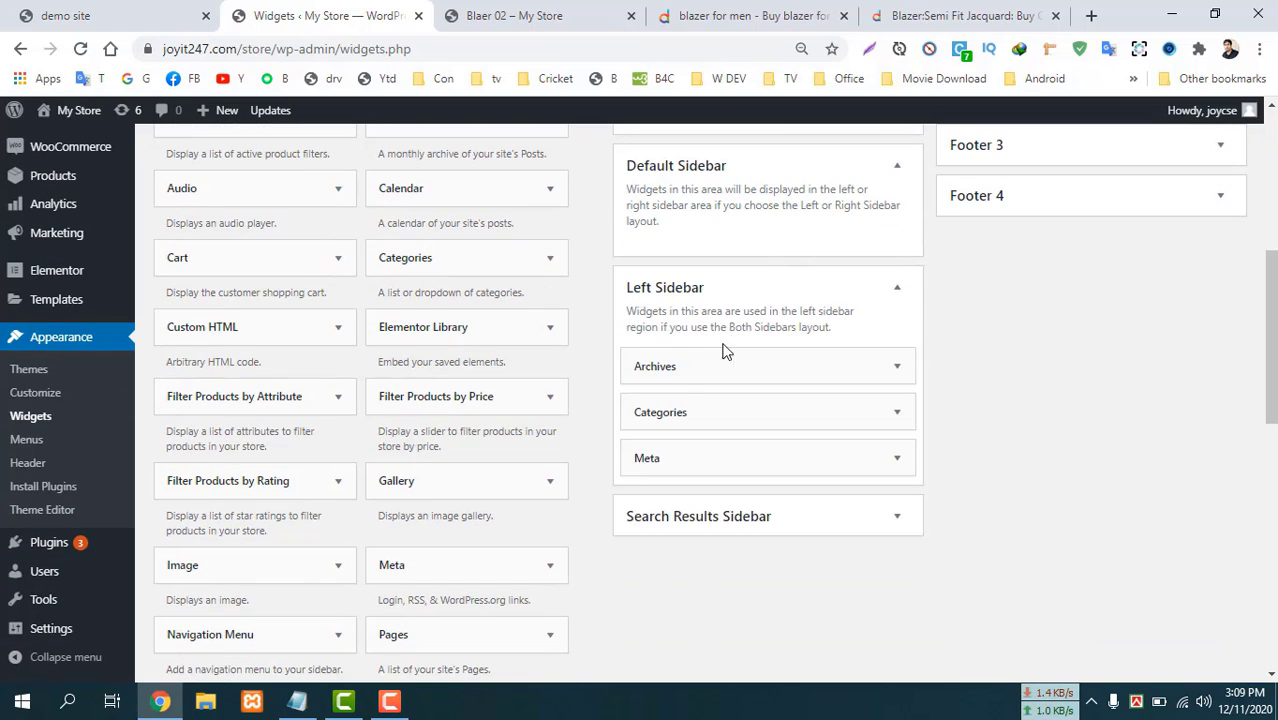
left_click(896, 367)
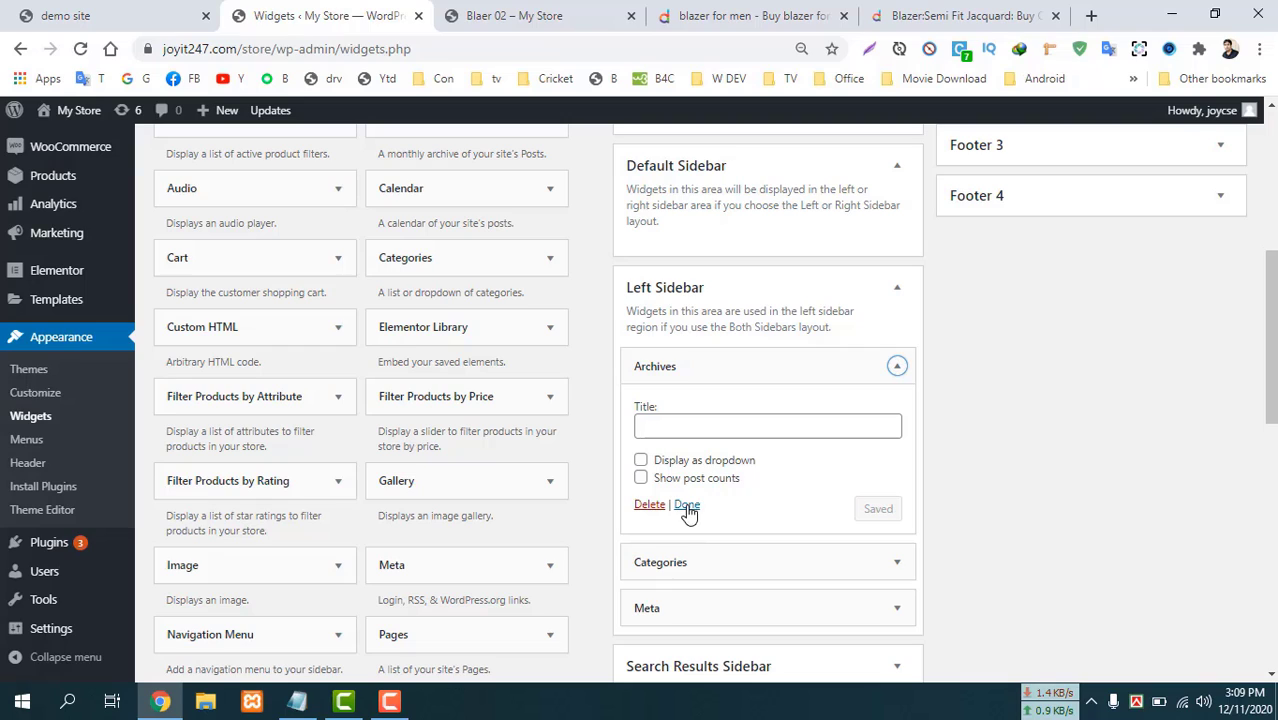
left_click(898, 167)
left_click(898, 167)
Try to place the Product Categories widget in the Left Sidebar, between the Archives and Categories widgets.
scroll(428, 427, "down", 1)
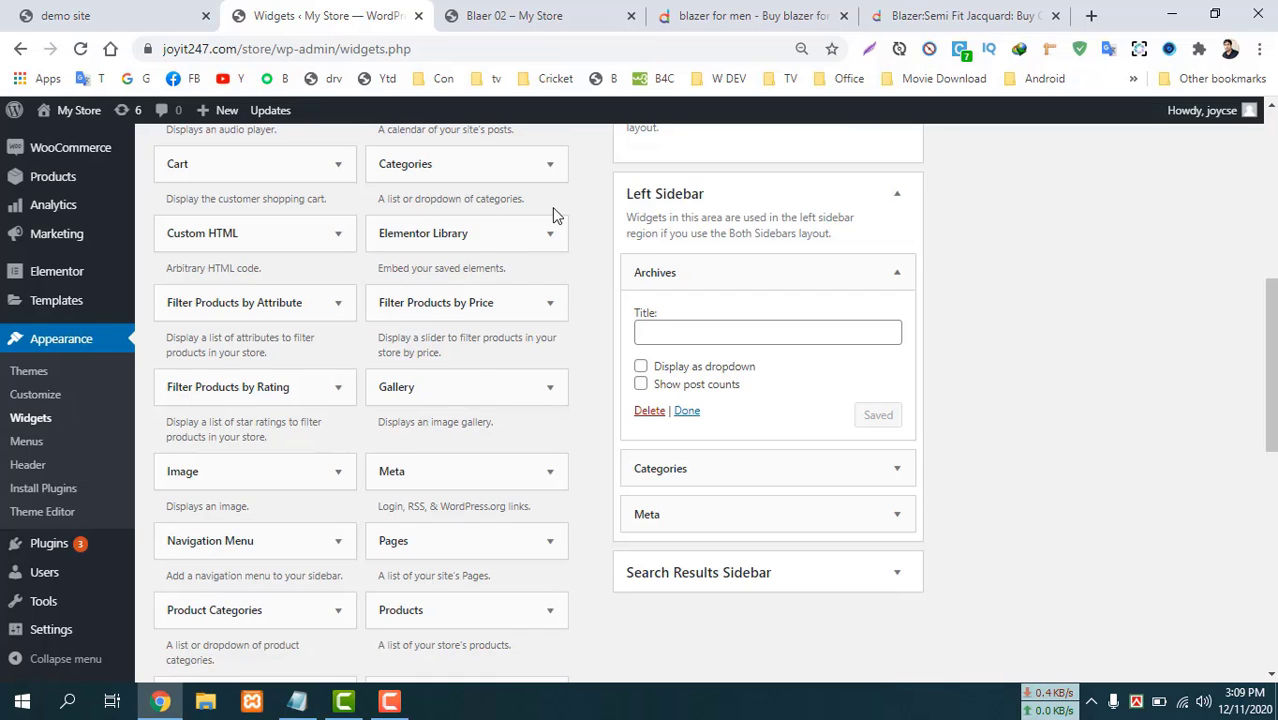
scroll(465, 385, "down", 2)
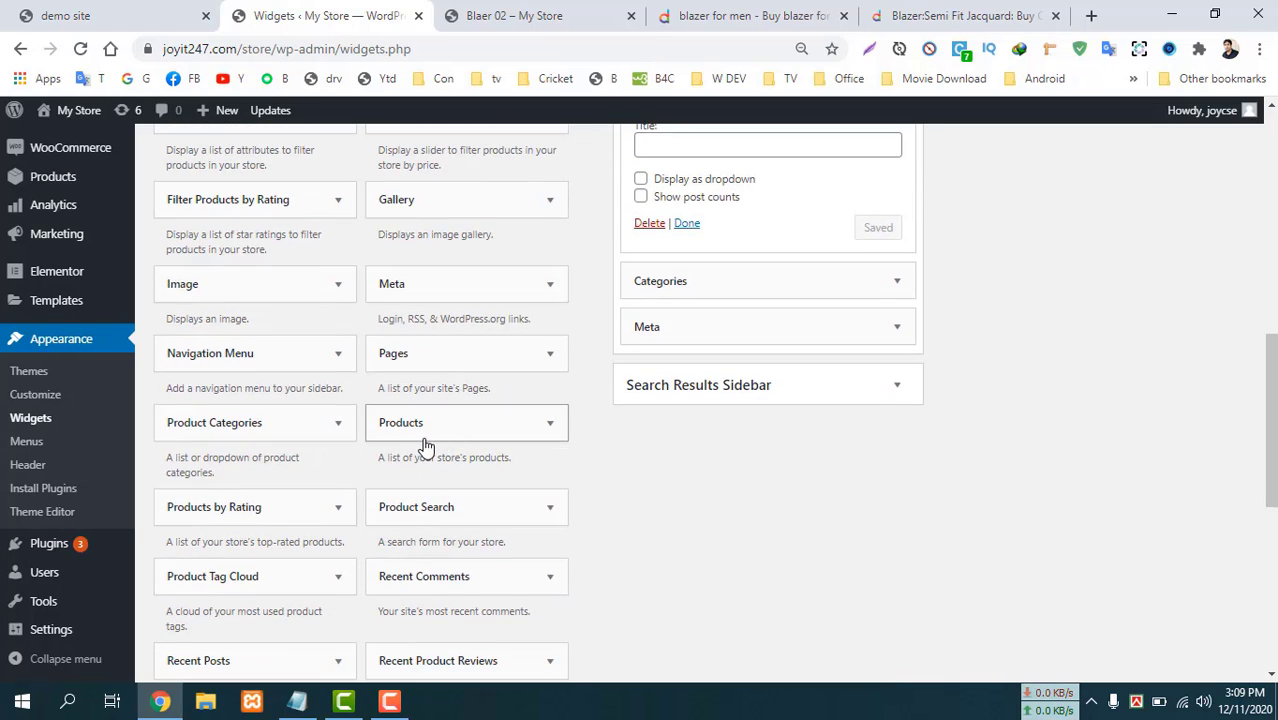
left_click_drag(214, 434, 690, 258)
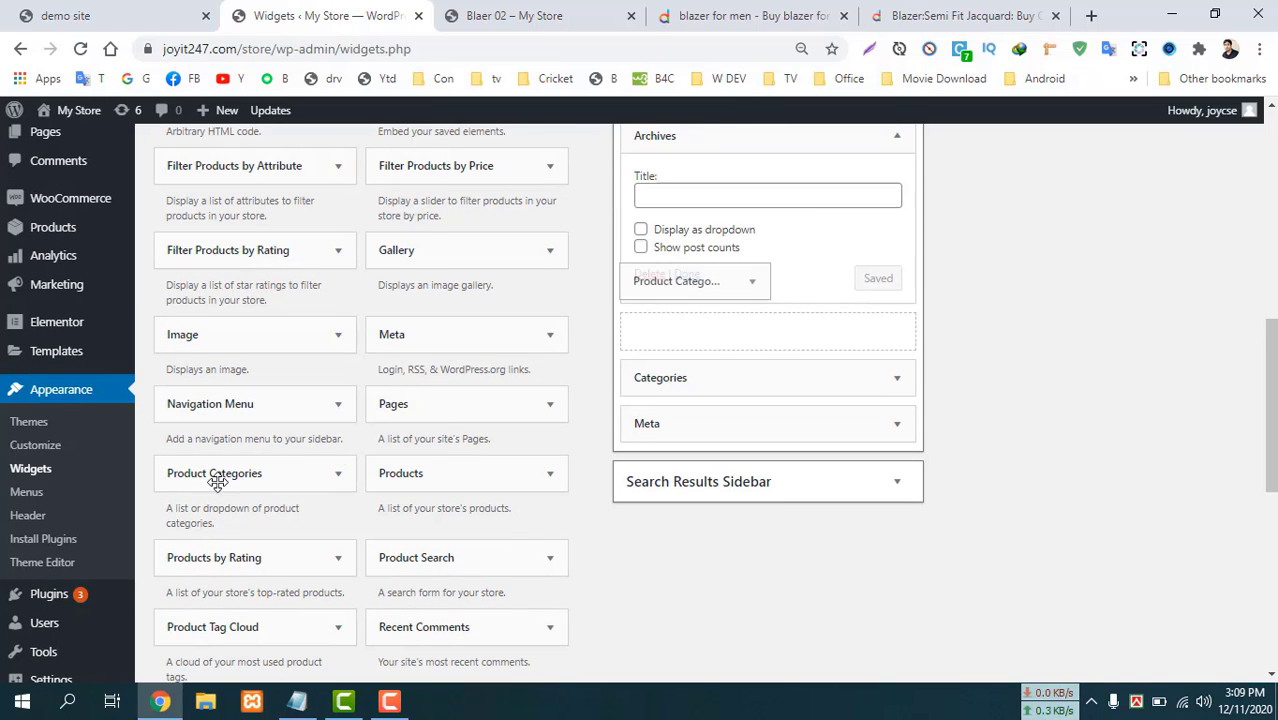
left_click_drag(217, 482, 205, 479)
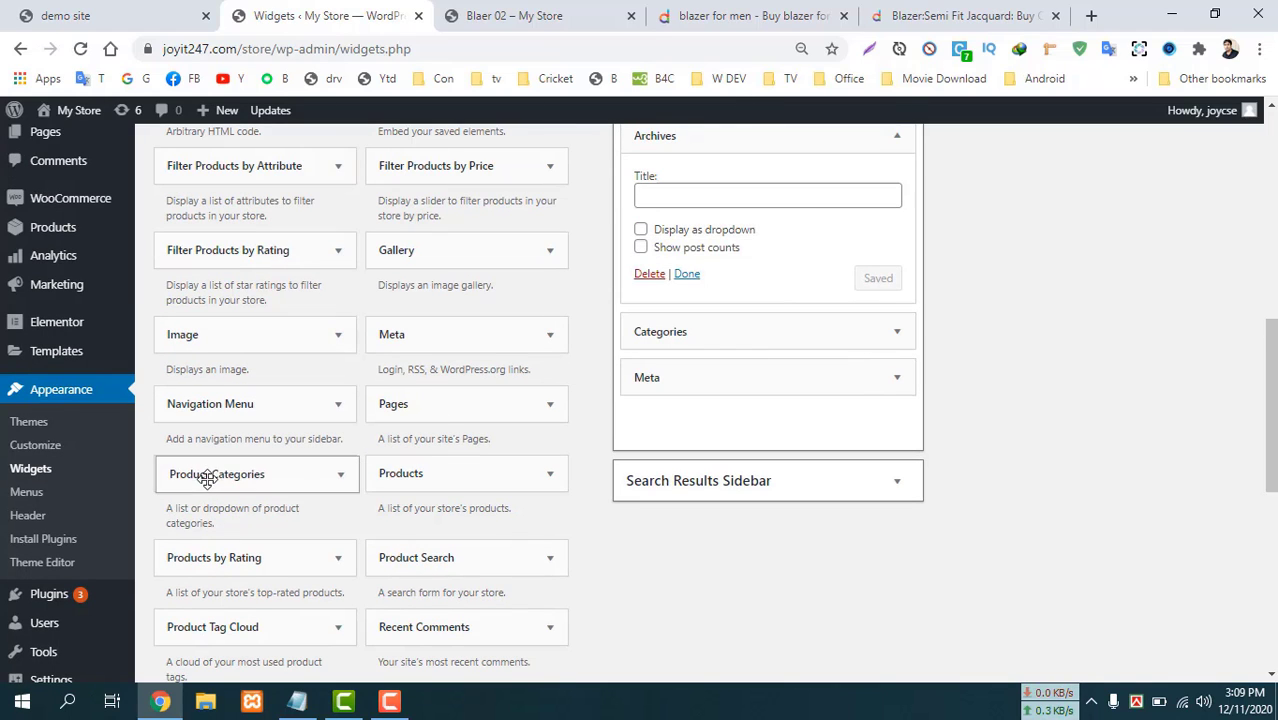
Add the Product Categories widget to the Default Sidebar, keep its default settings and collapse it.
left_click(338, 474)
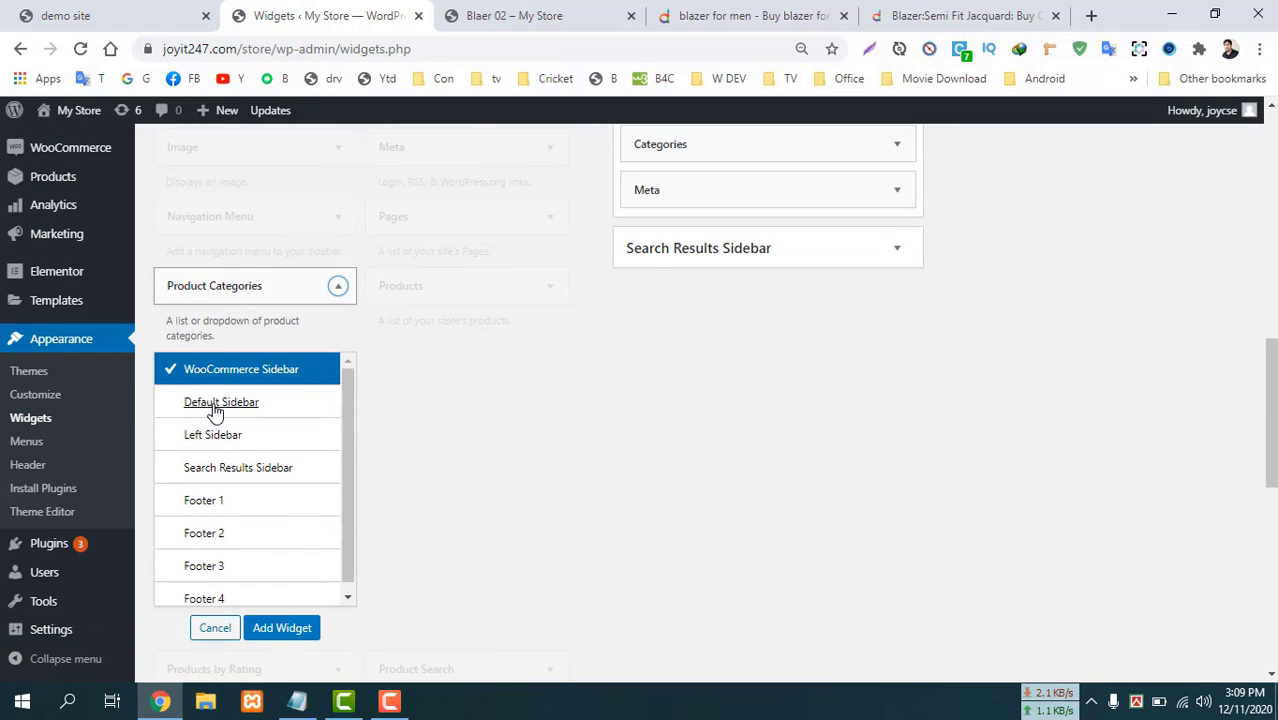
left_click(215, 405)
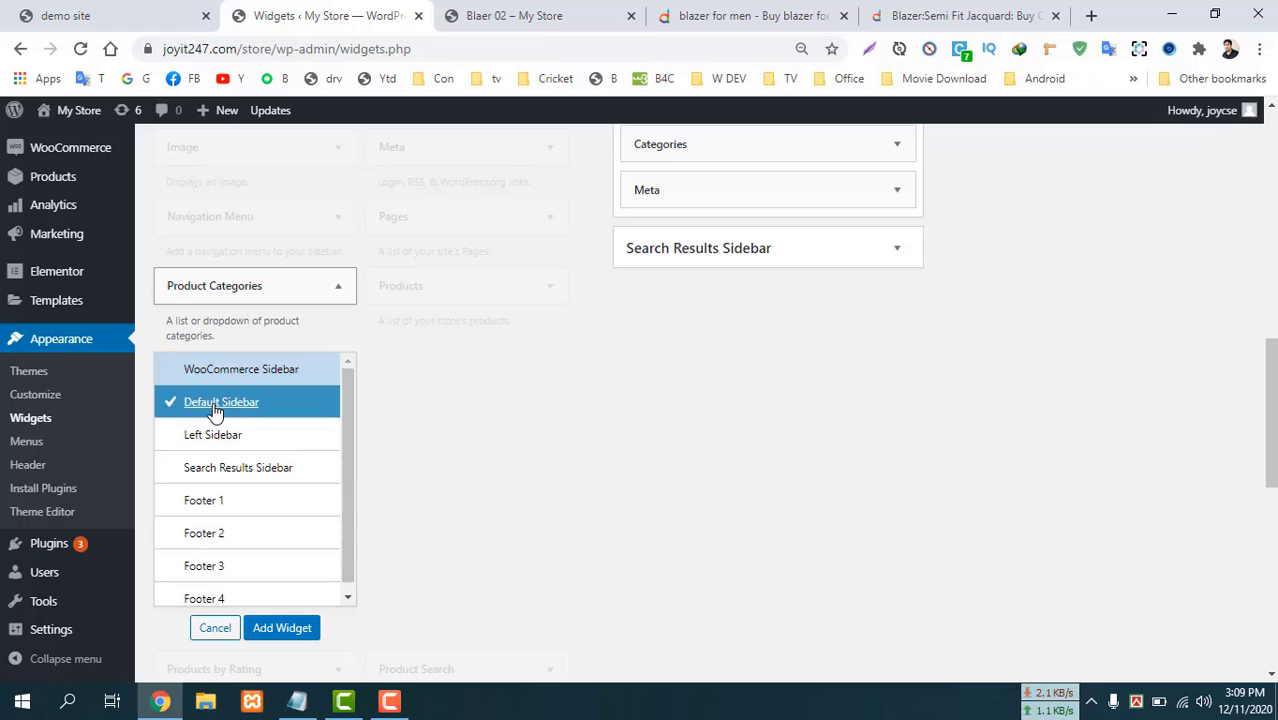
left_click(282, 628)
scroll(612, 463, "up", 3)
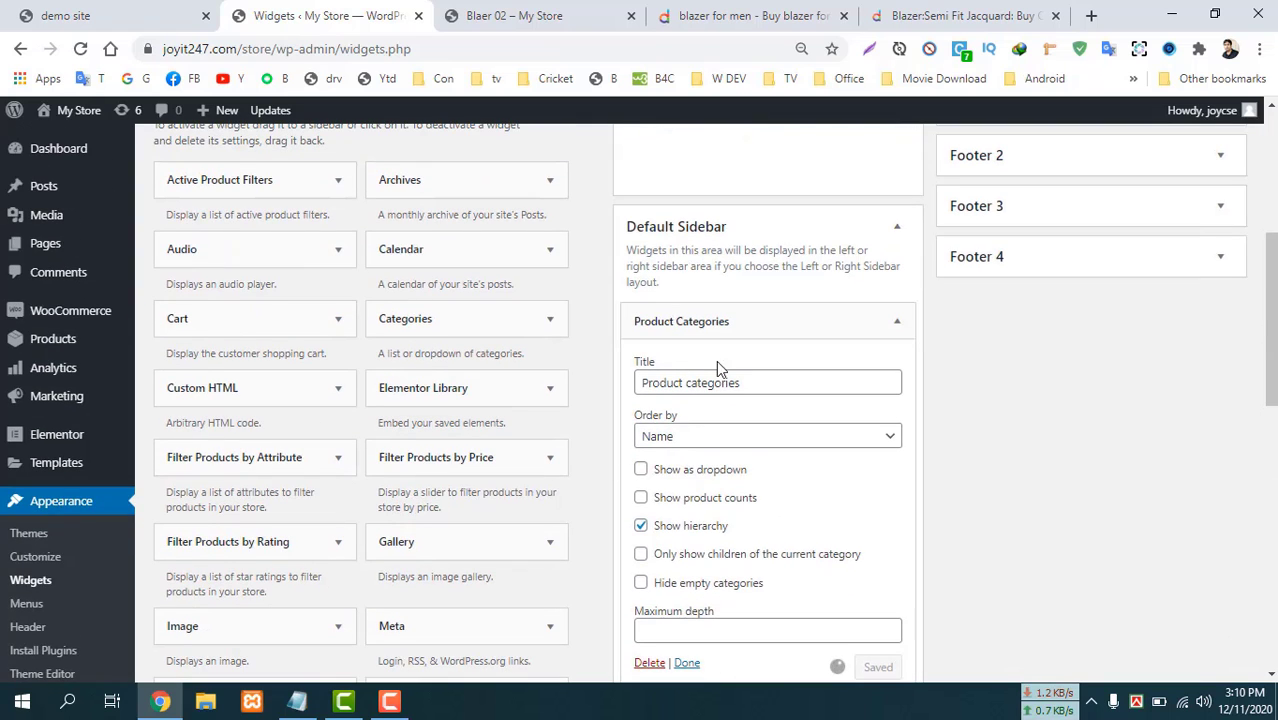
scroll(669, 406, "down", 2)
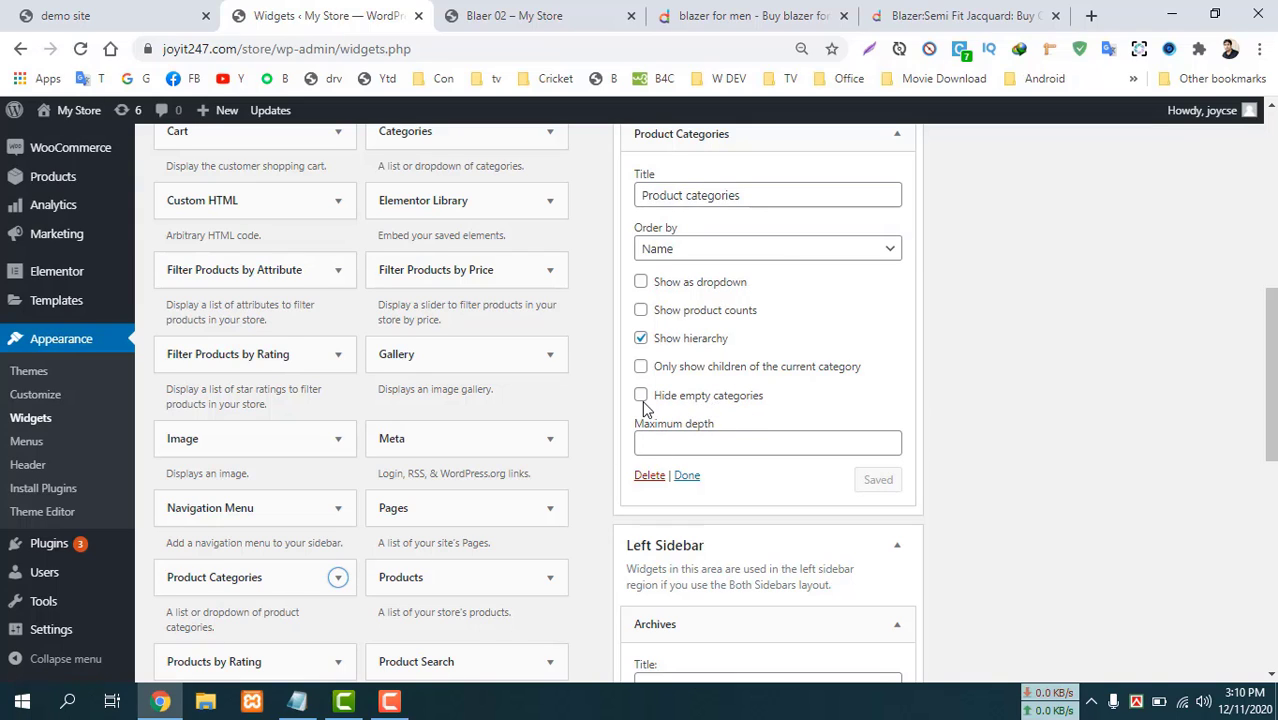
scroll(730, 419, "down", 2)
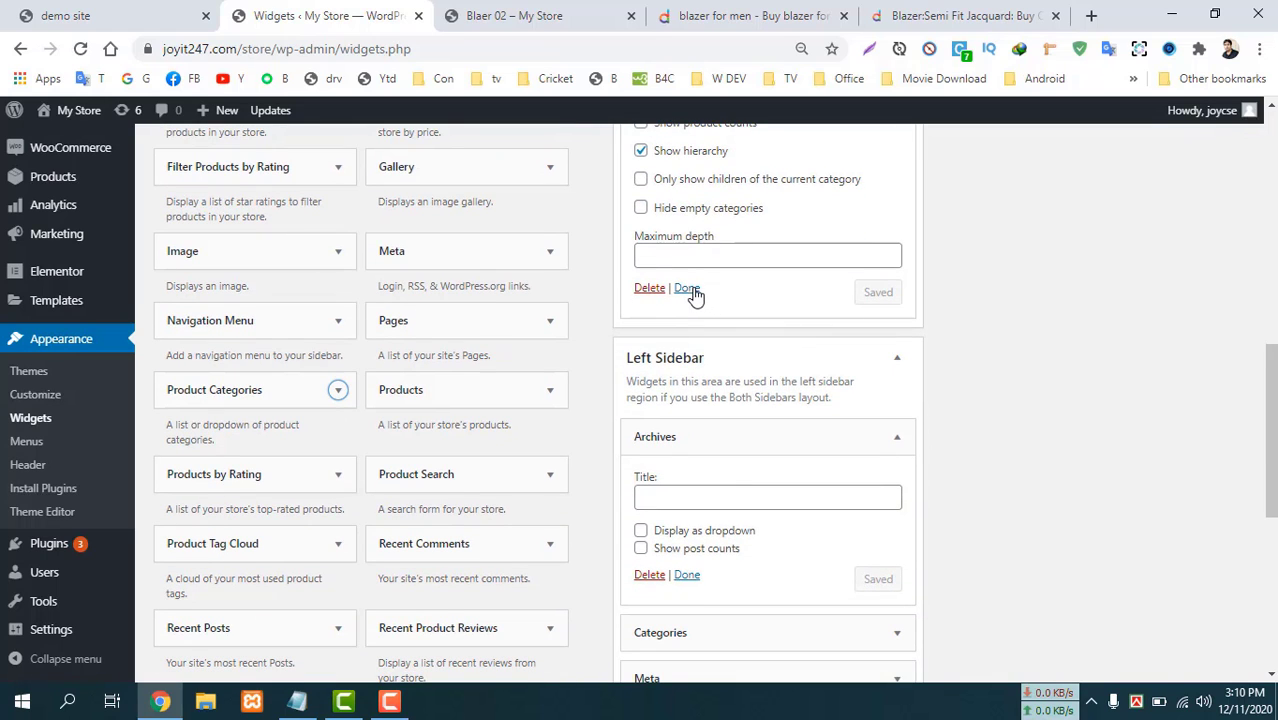
left_click(688, 290)
Add the Product Search widget to the Default Sidebar.
scroll(322, 514, "down", 3)
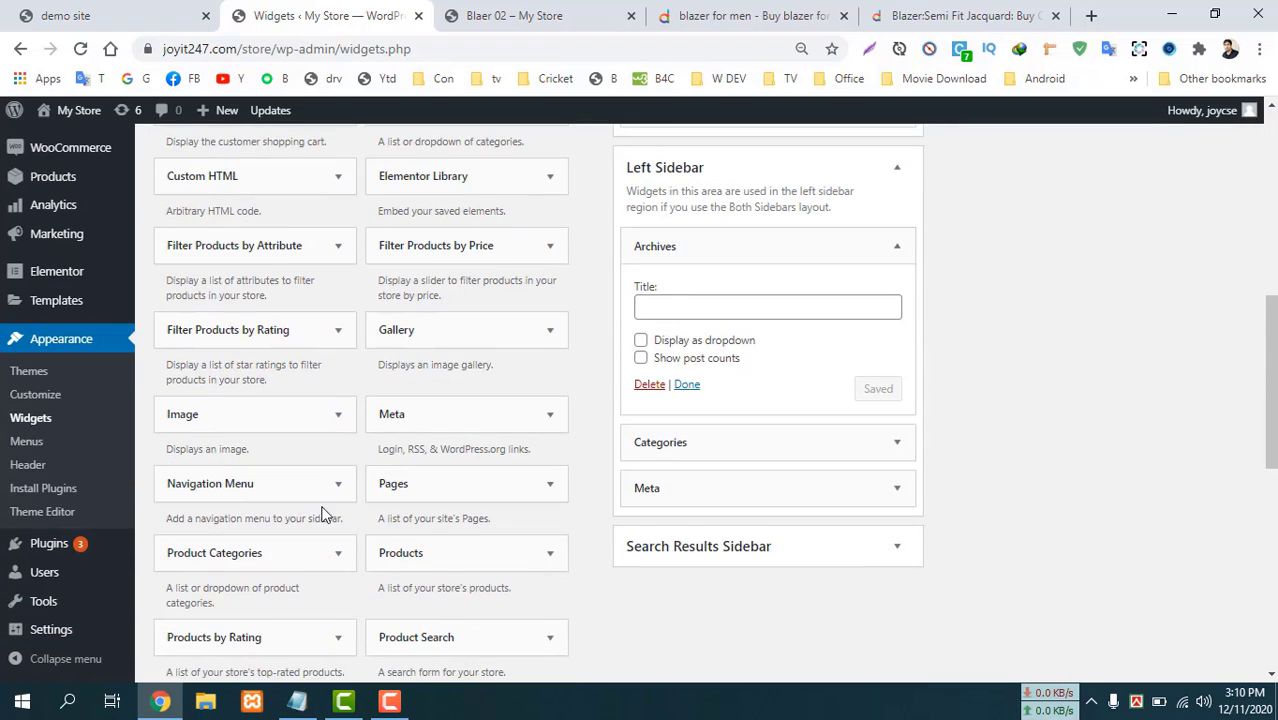
scroll(340, 455, "down", 1)
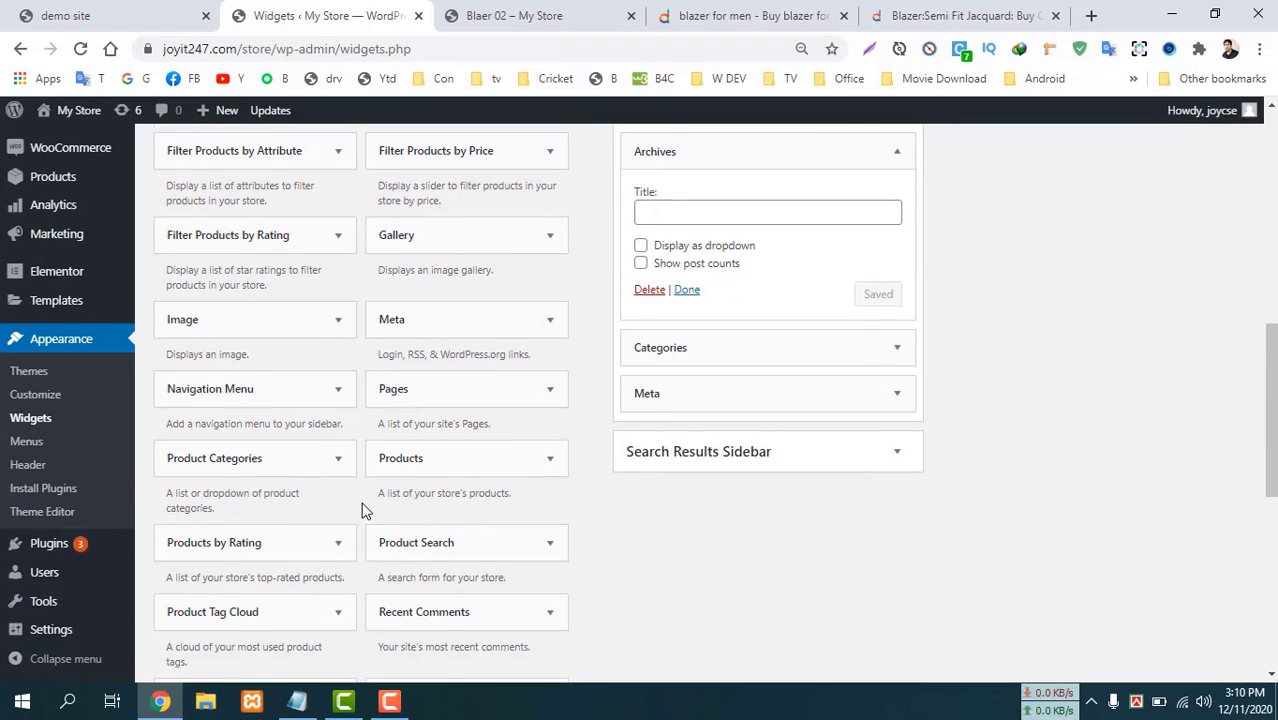
scroll(361, 505, "down", 2)
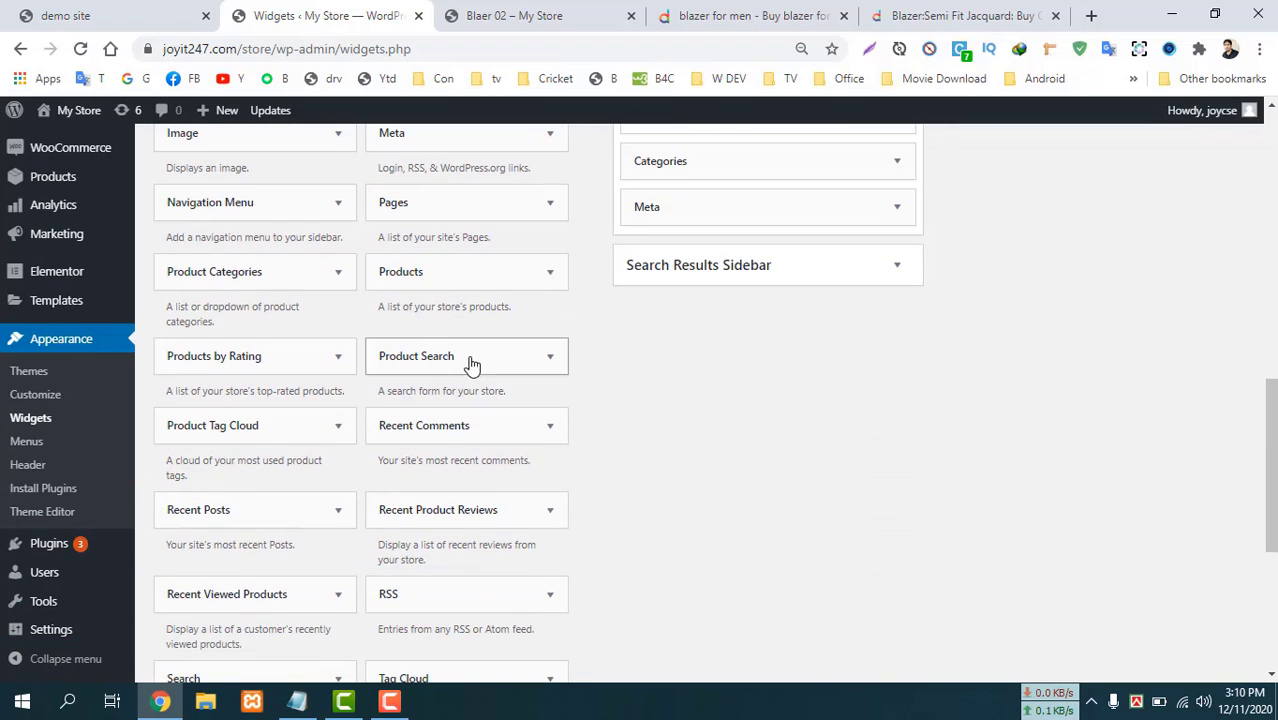
left_click(552, 362)
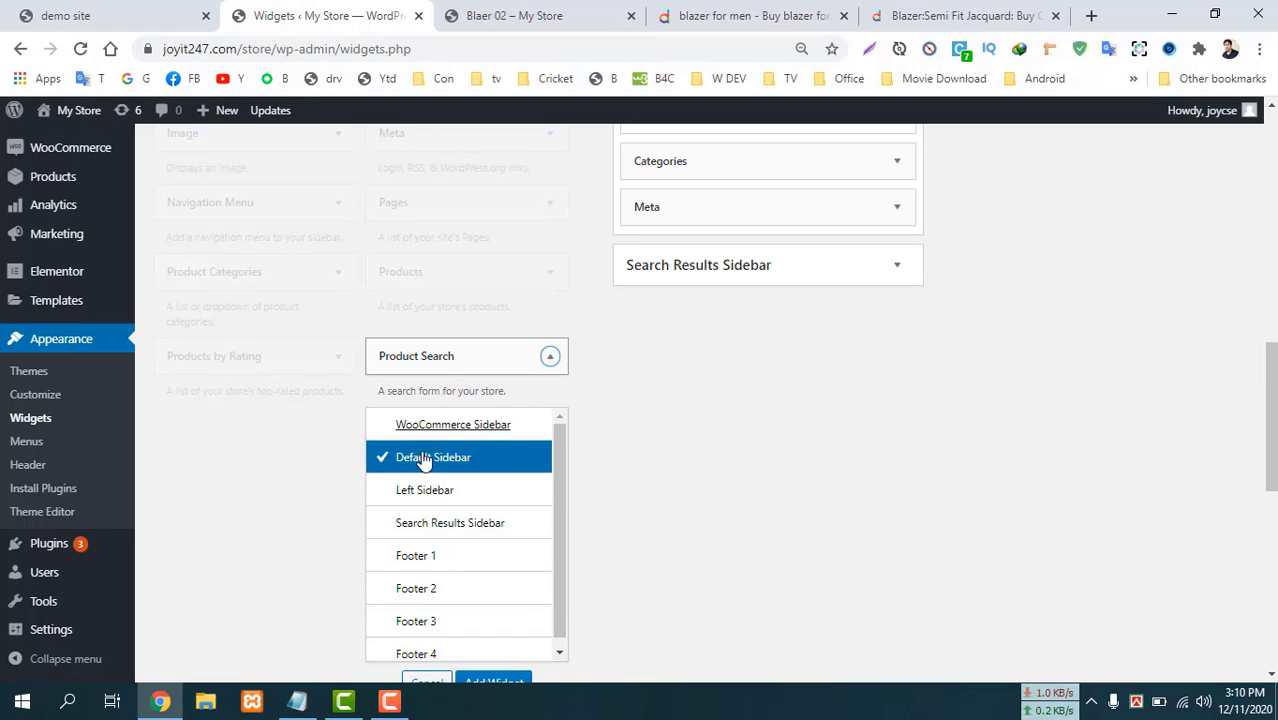
scroll(560, 570, "down", 1)
left_click(490, 683)
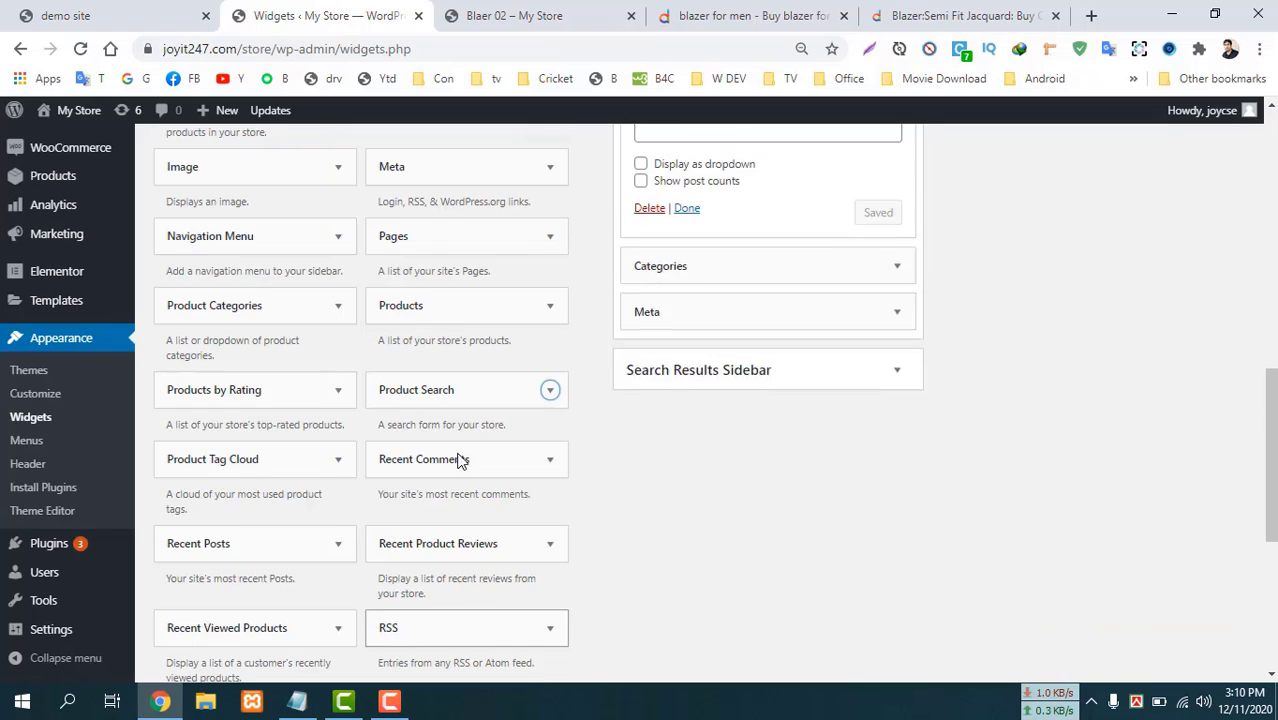
Add the Filter Products by Price widget to the Default Sidebar.
scroll(411, 451, "down", 3)
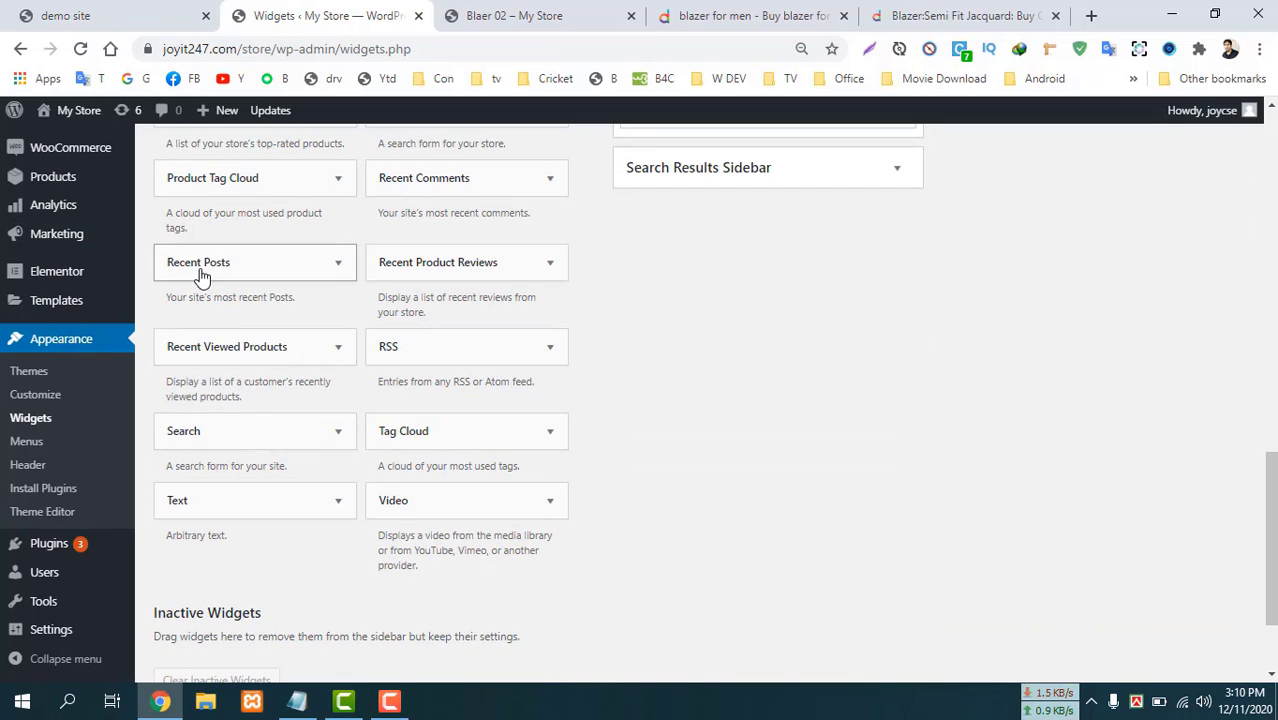
scroll(432, 498, "up", 4)
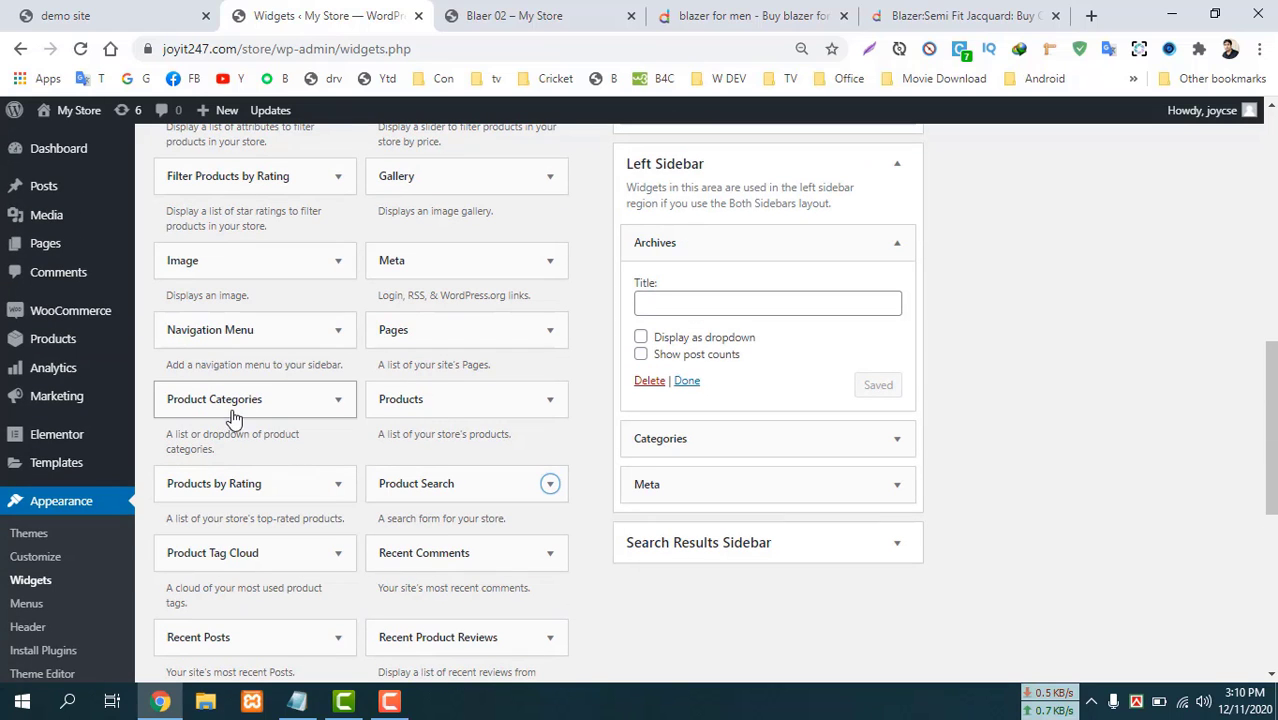
scroll(372, 356, "up", 1)
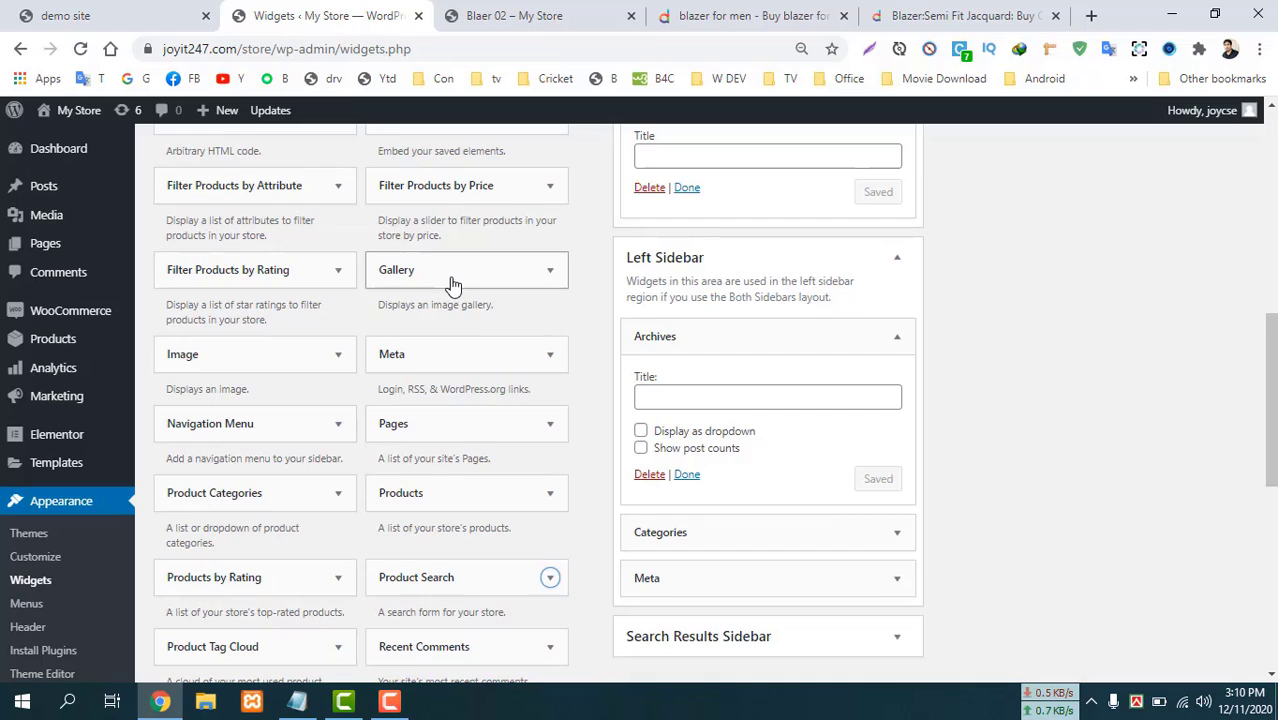
scroll(445, 300, "up", 2)
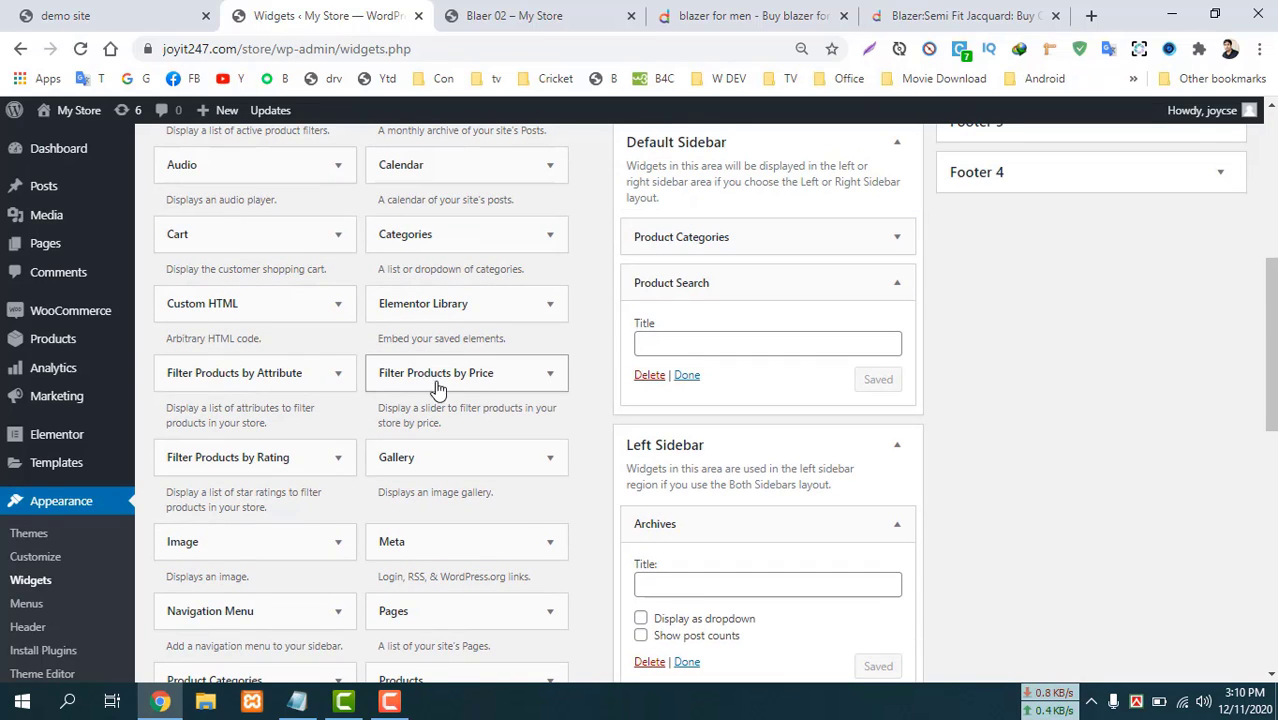
scroll(470, 390, "up", 1)
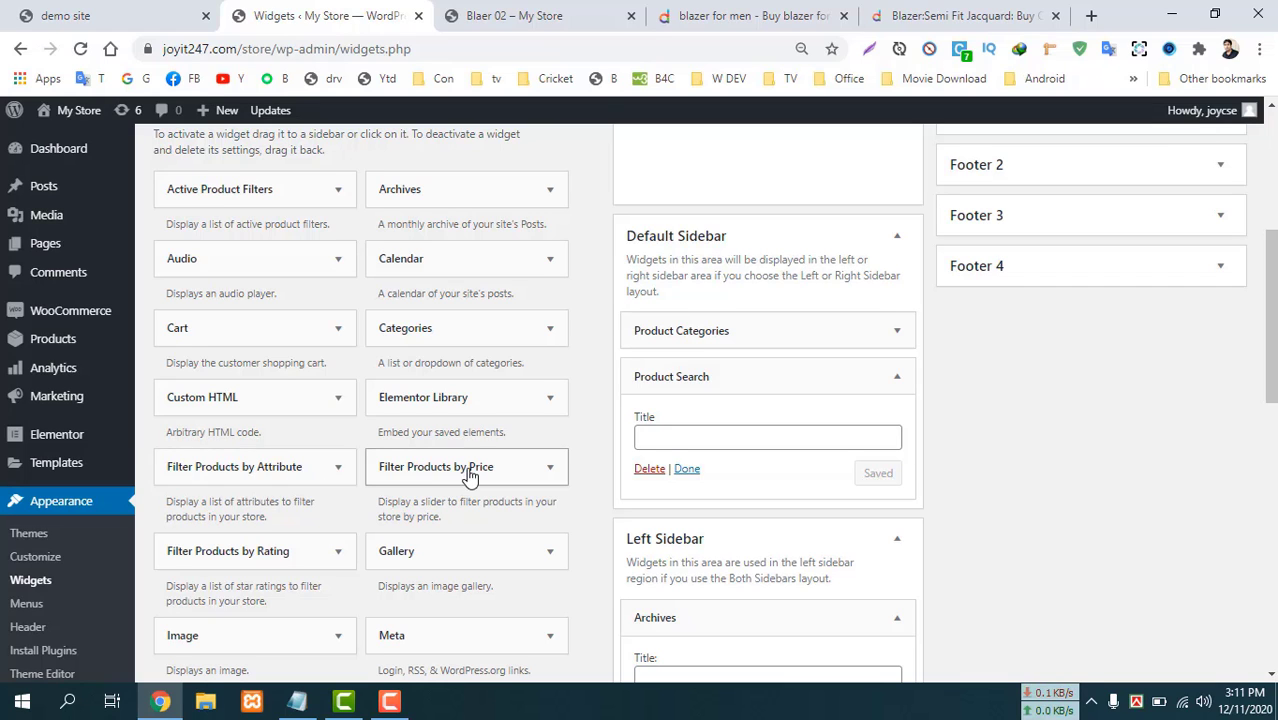
left_click(550, 471)
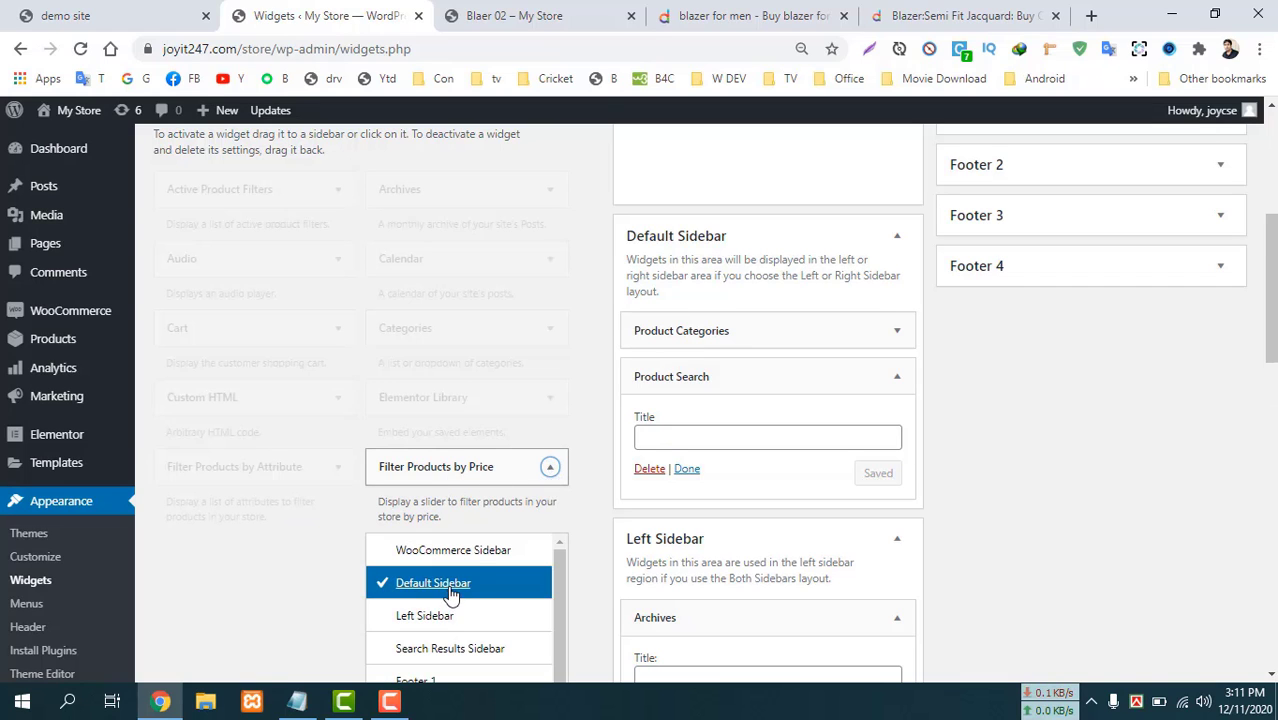
scroll(513, 528, "down", 3)
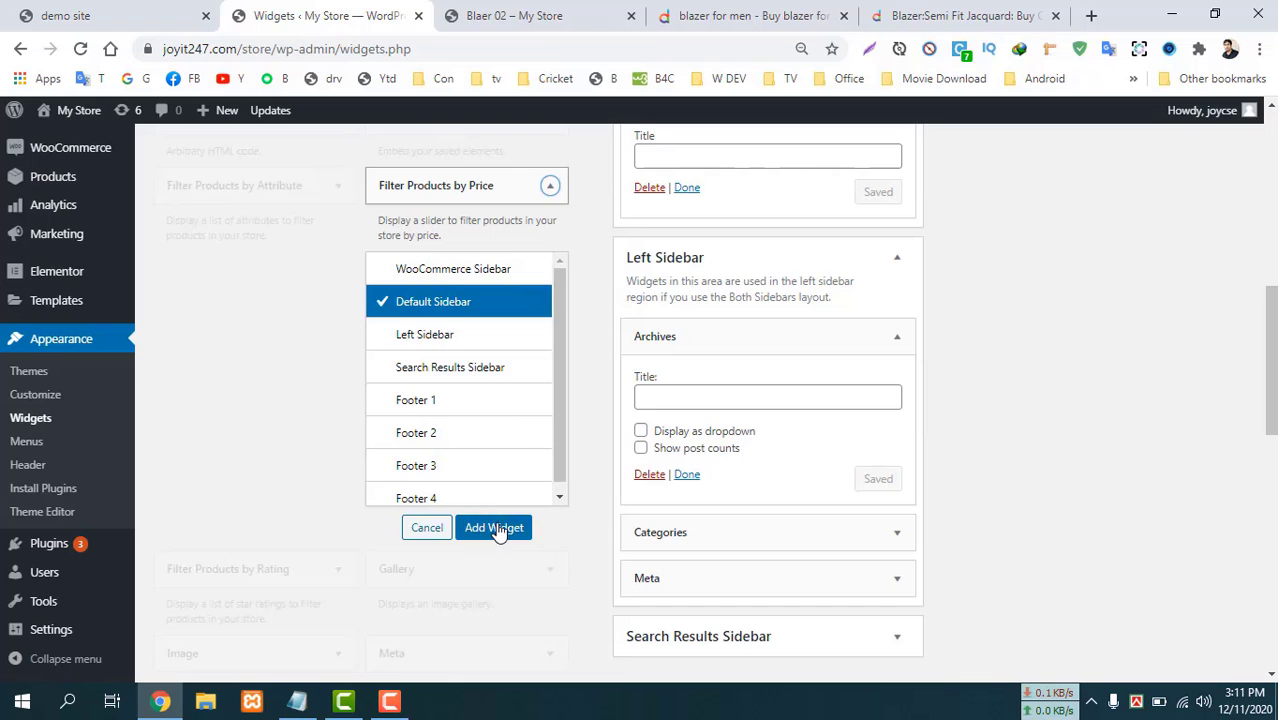
left_click(493, 528)
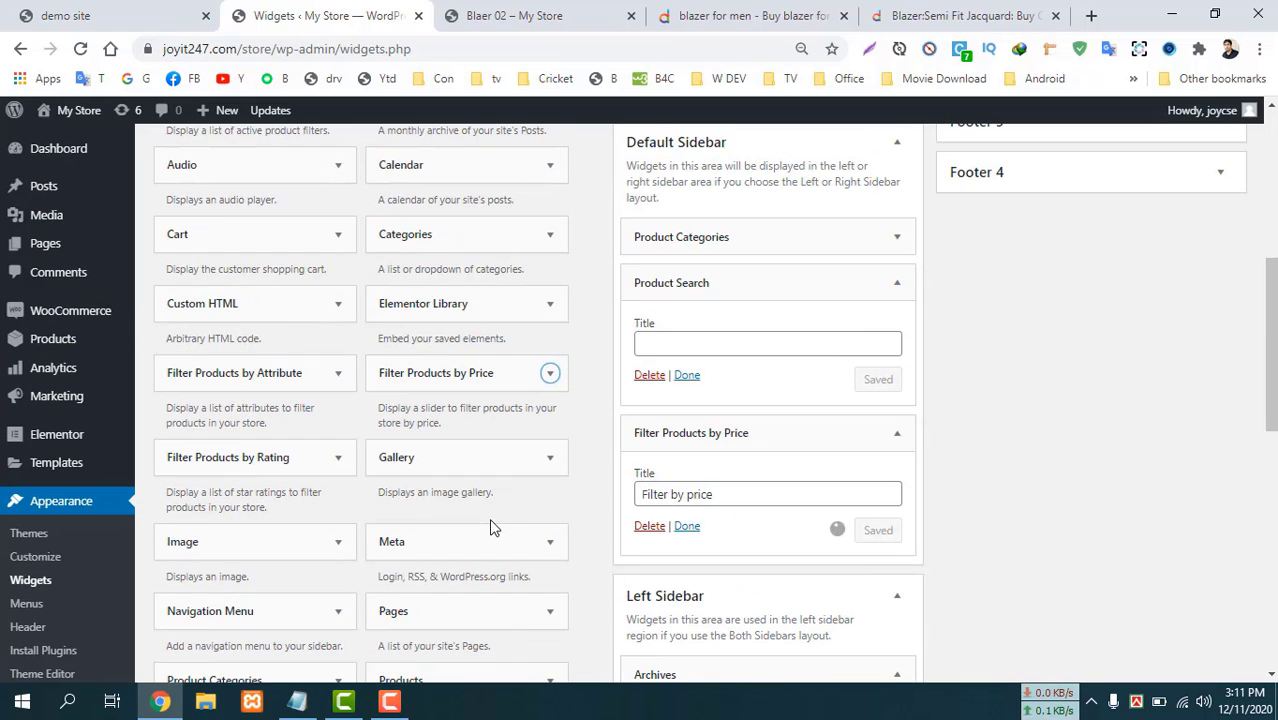
Add the Recent Viewed Products widget to the Default Sidebar.
scroll(490, 520, "up", 2)
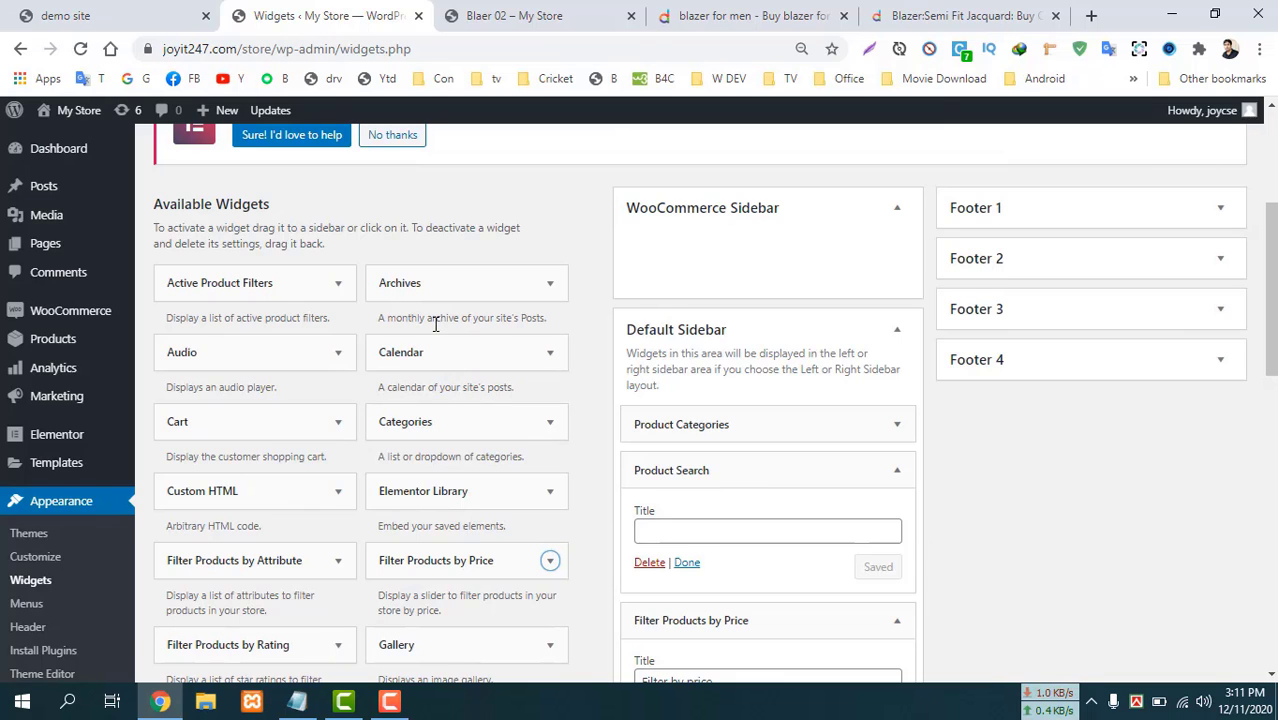
scroll(428, 383, "down", 3)
scroll(430, 390, "down", 3)
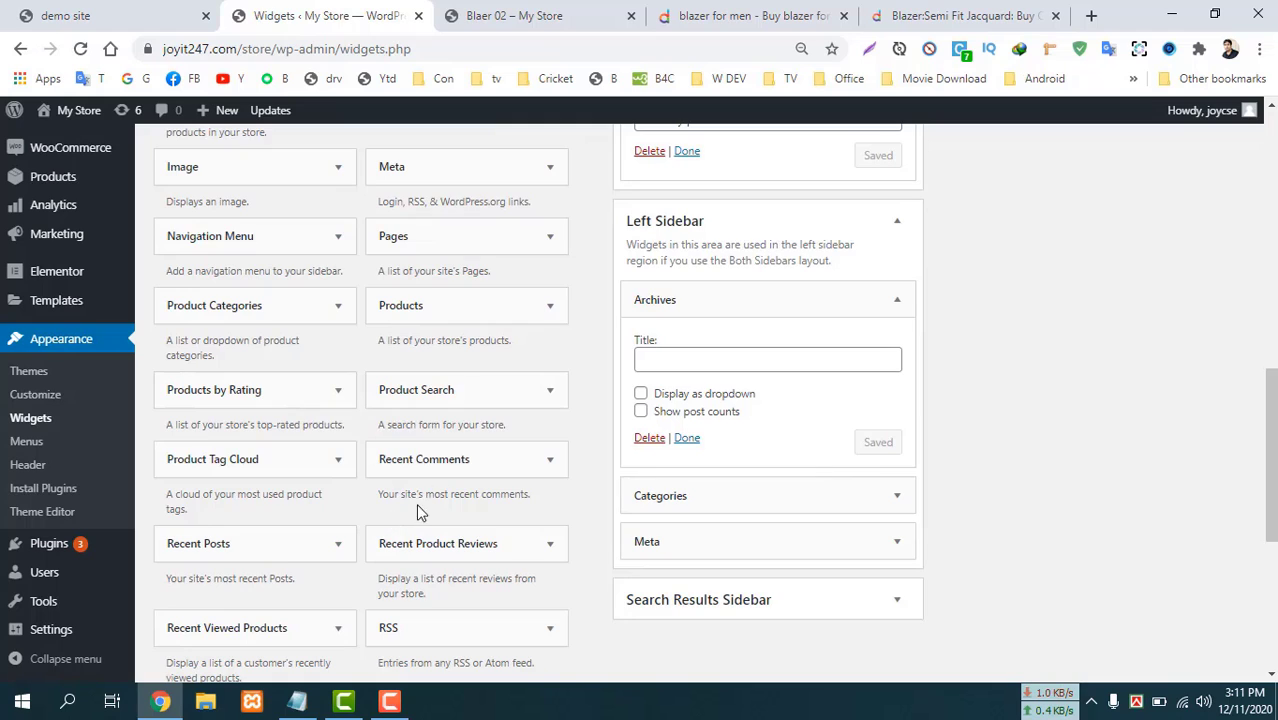
scroll(410, 503, "down", 2)
scroll(493, 499, "down", 1)
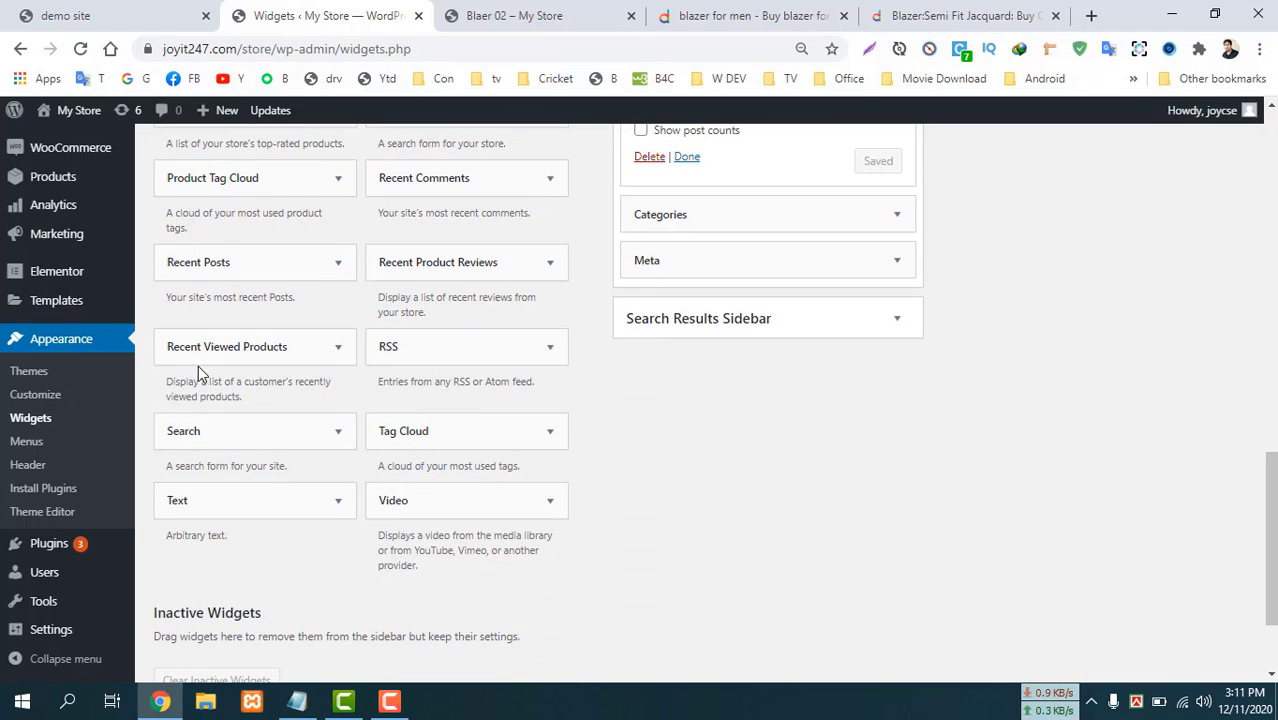
left_click(339, 349)
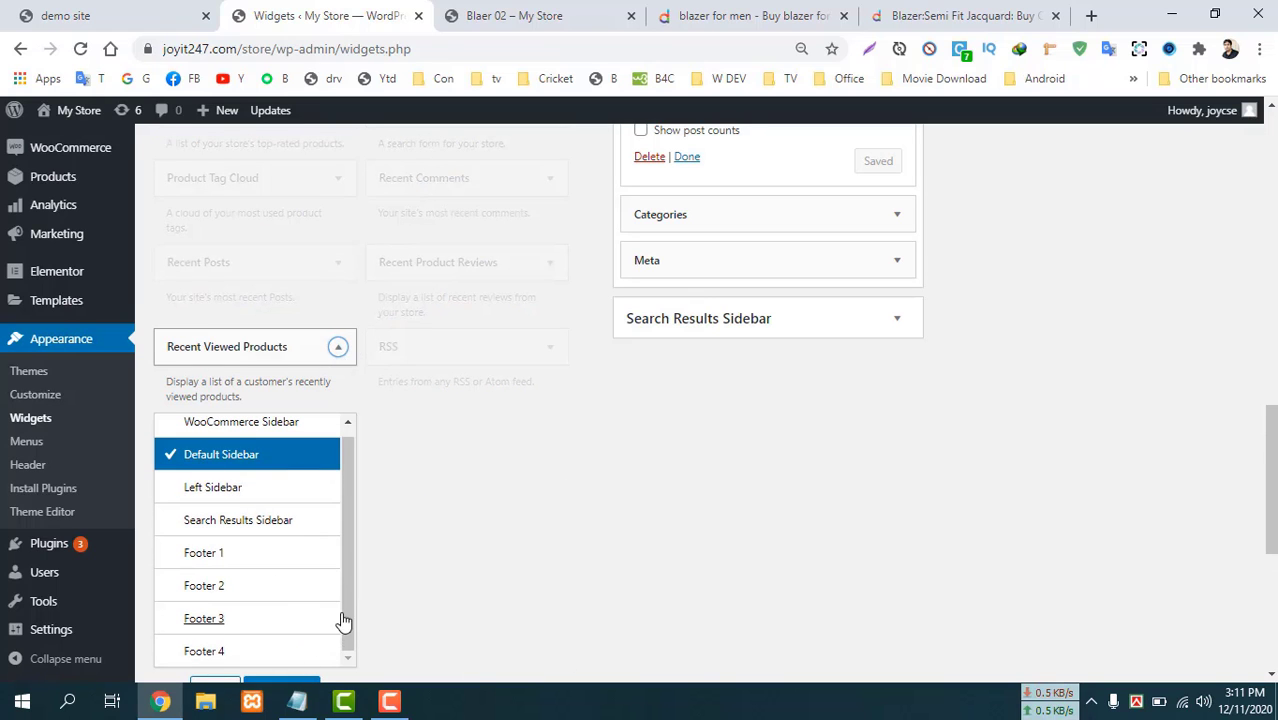
left_click(285, 686)
Finish and collapse the Product Search, Filter Products by Price and Recent Viewed Products widgets in the Default Sidebar.
scroll(400, 600, "down", 6)
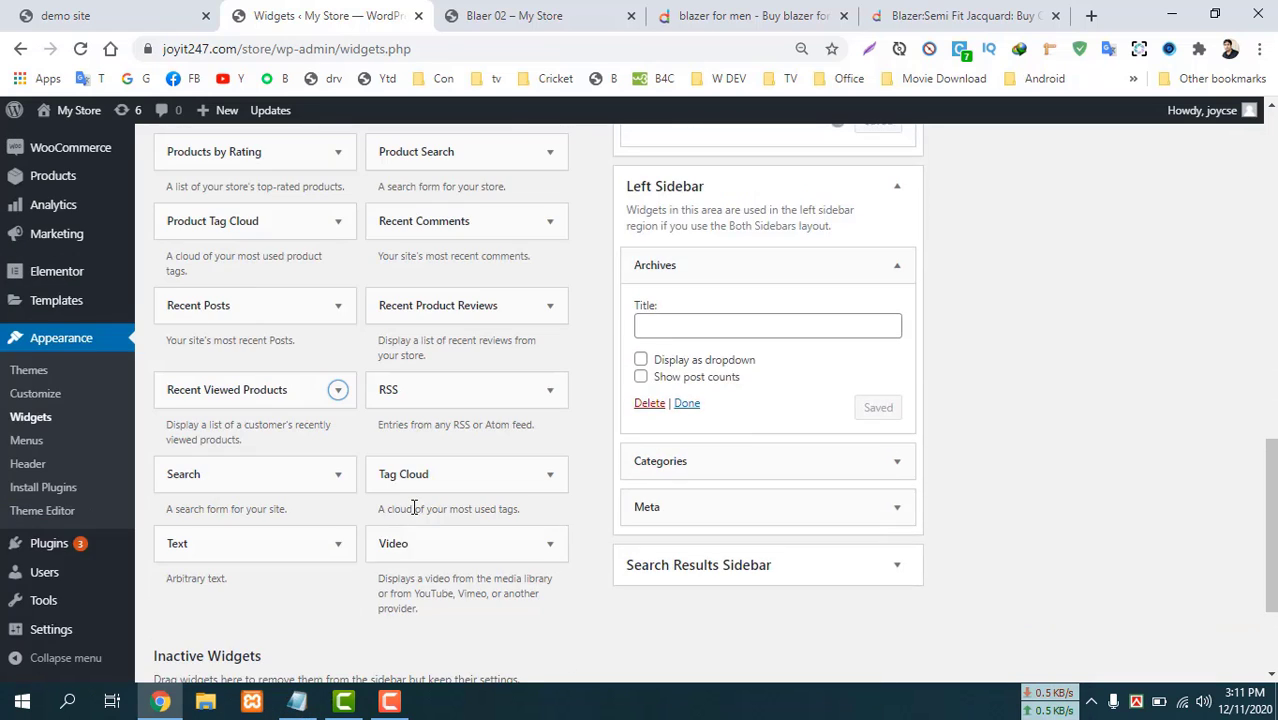
scroll(414, 505, "up", 5)
scroll(414, 534, "down", 3)
scroll(417, 494, "up", 3)
scroll(785, 257, "up", 2)
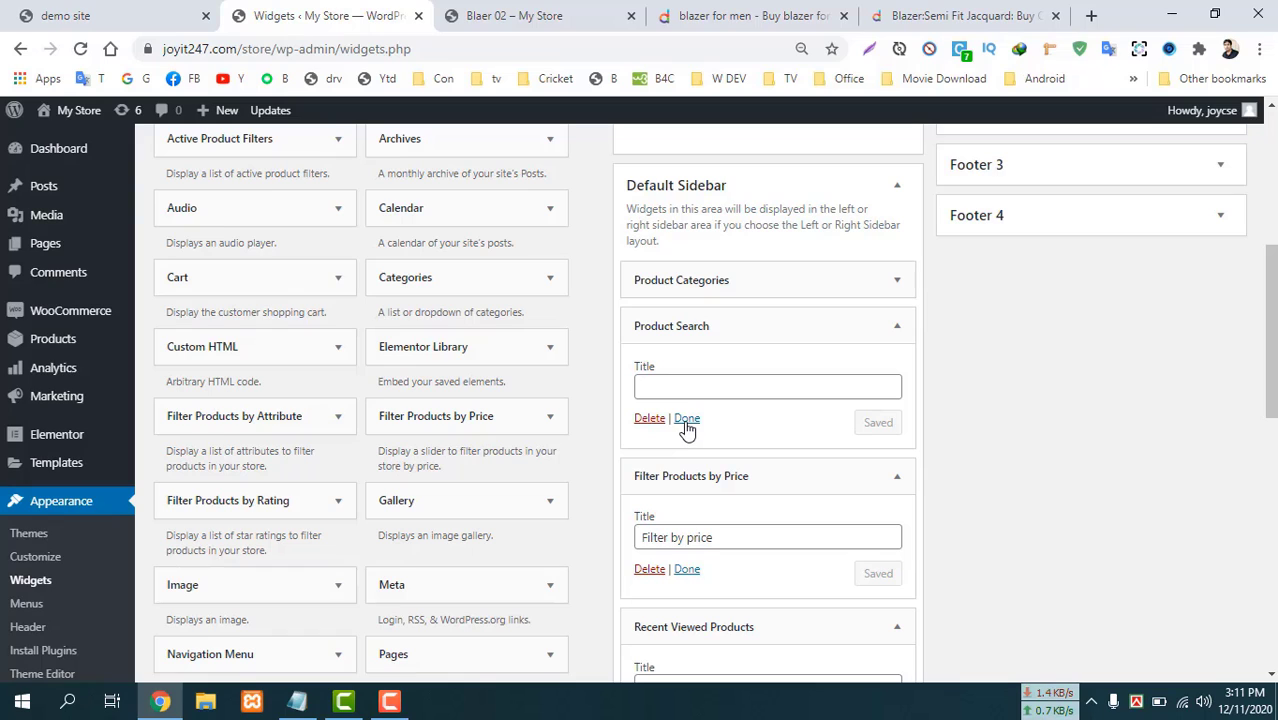
left_click(686, 419)
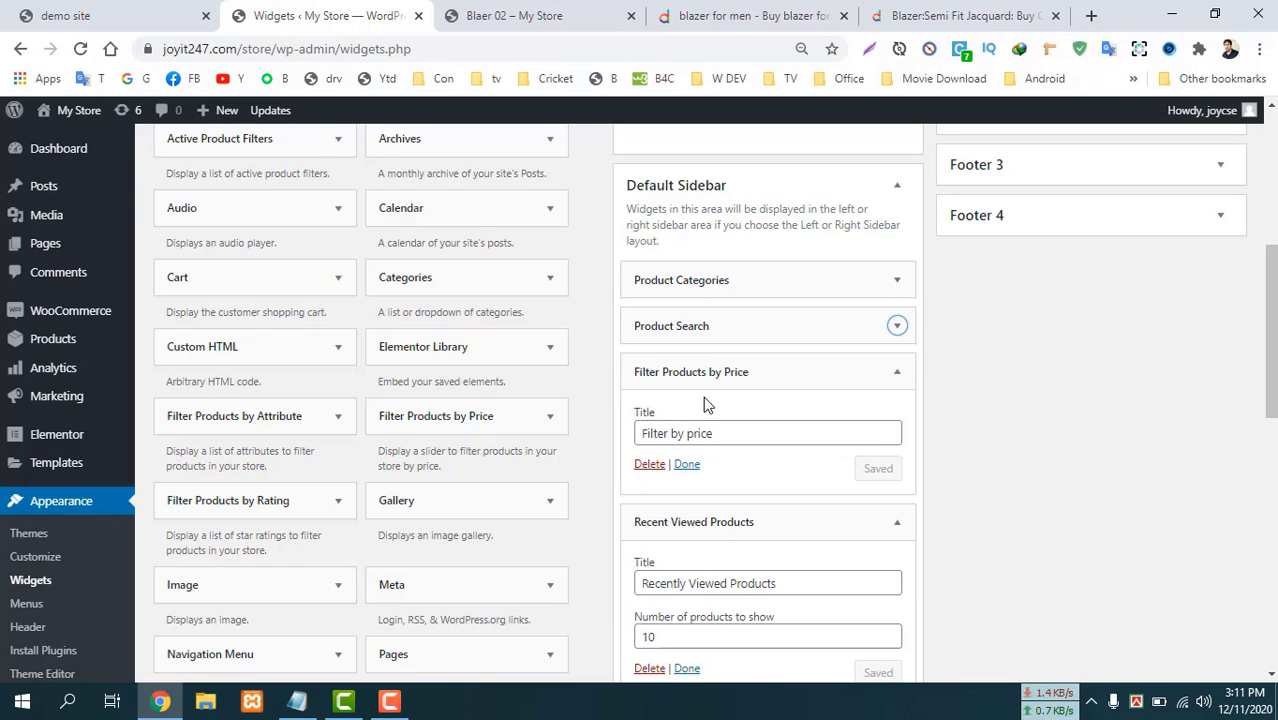
left_click(686, 464)
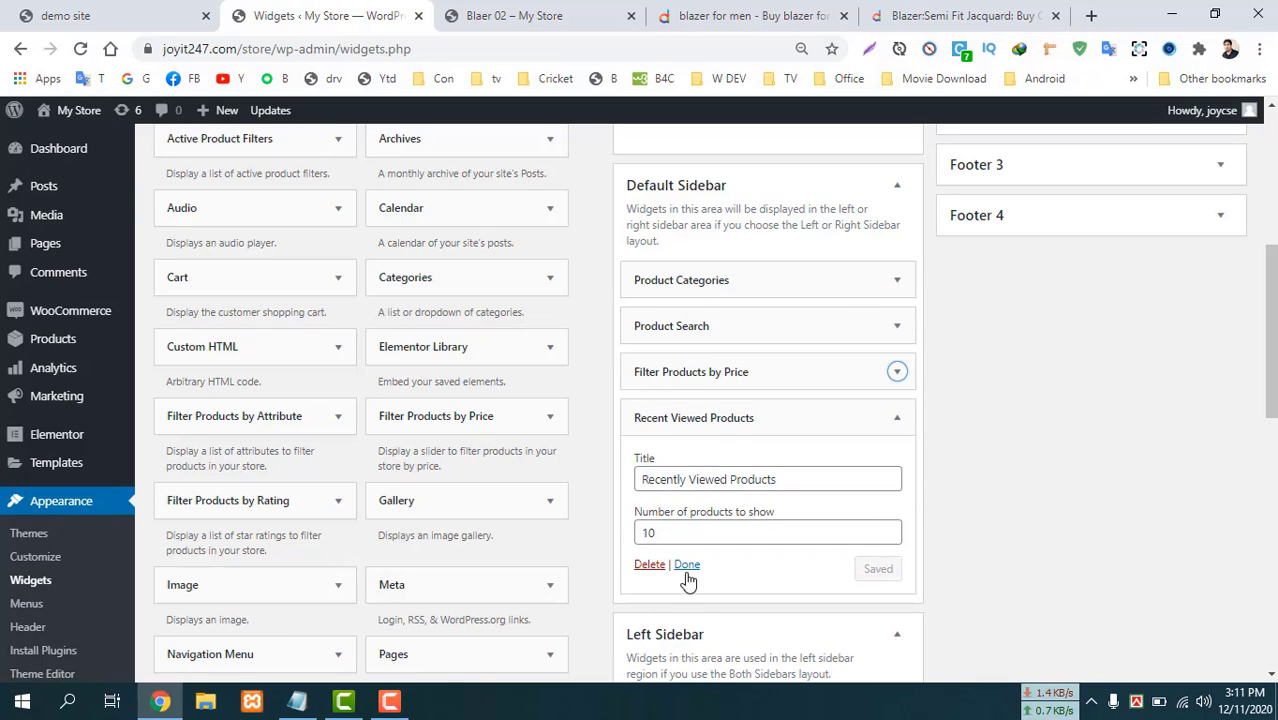
left_click(684, 566)
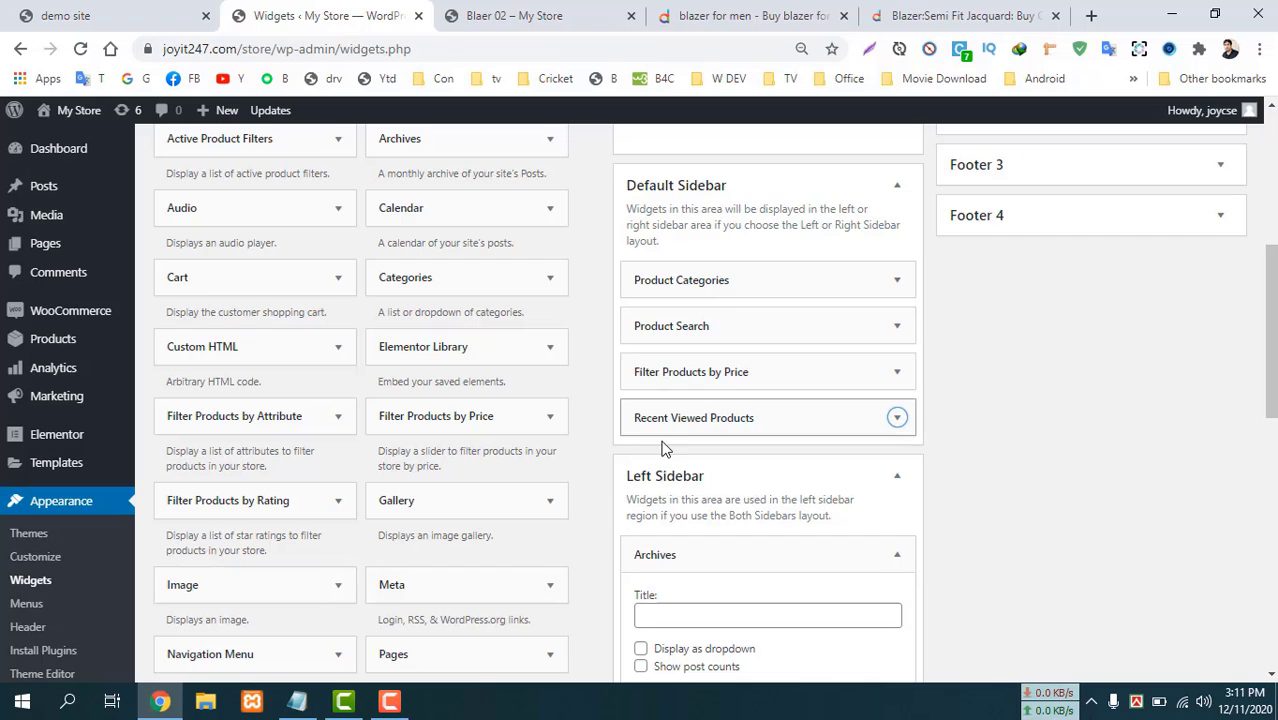
Collapse the Archives widget in the Left Sidebar without changing its settings.
scroll(736, 416, "down", 2)
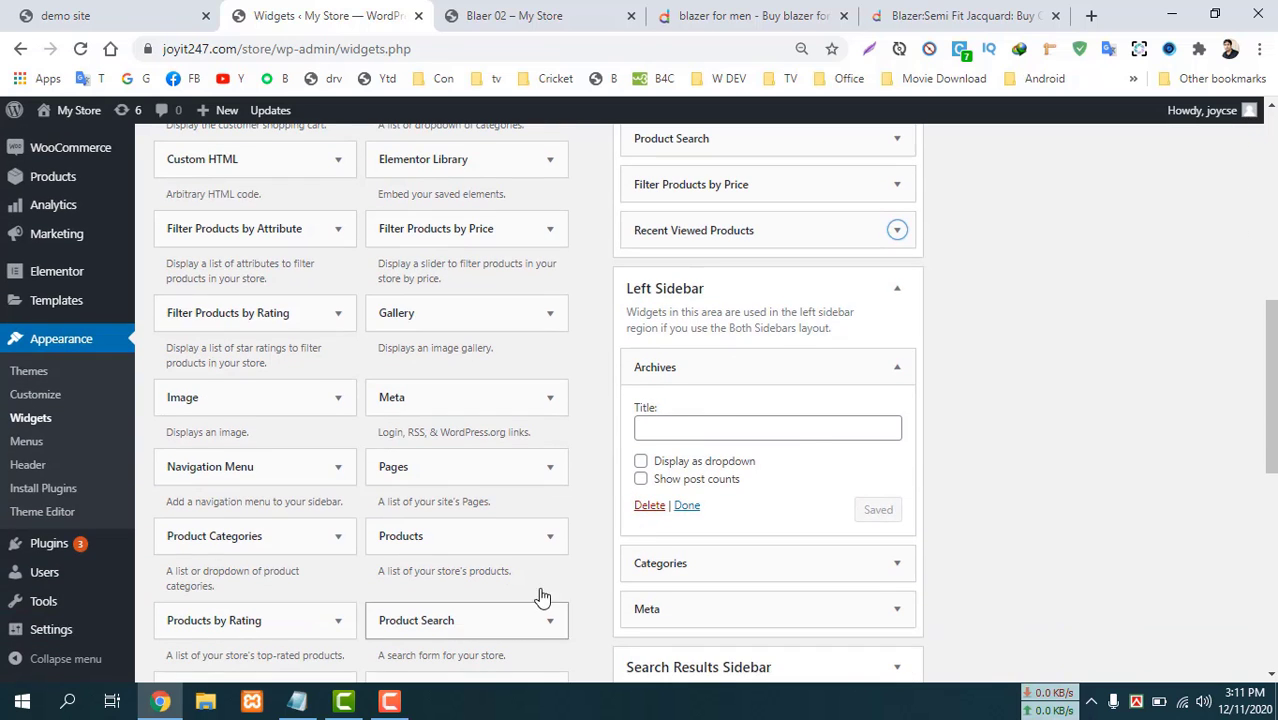
left_click(815, 428)
scroll(814, 420, "up", 4)
scroll(760, 440, "down", 5)
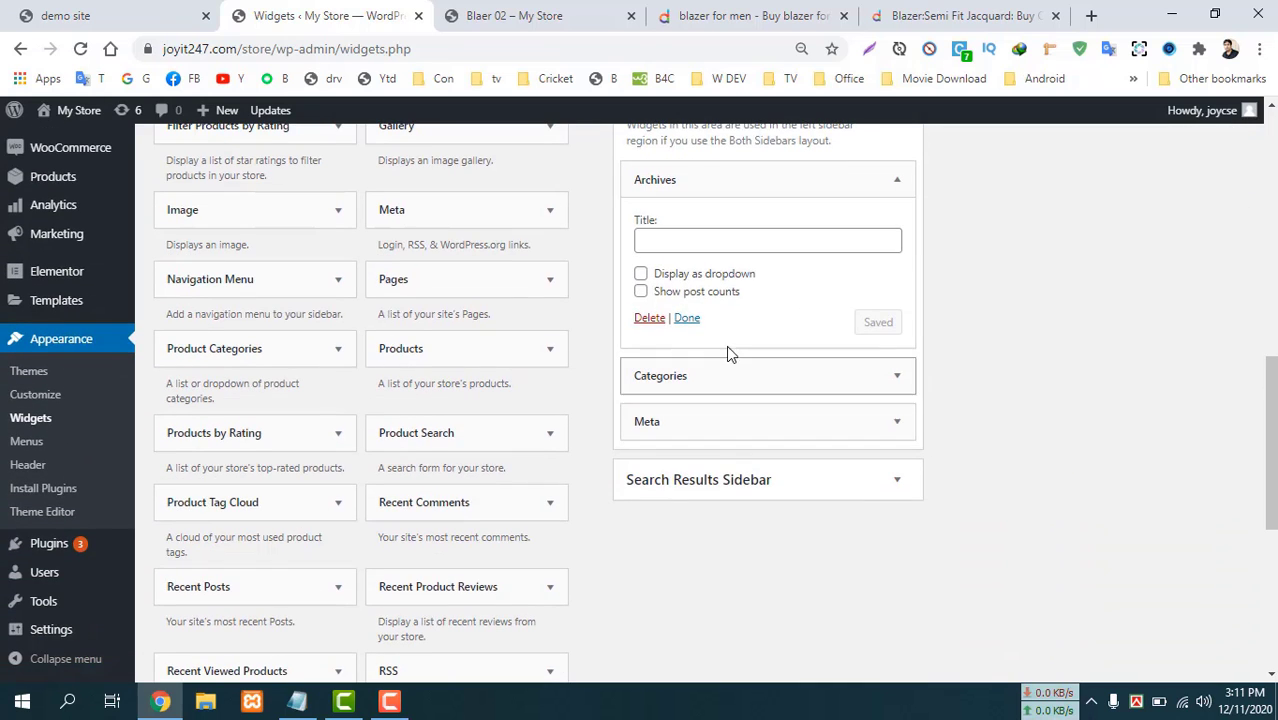
left_click(687, 319)
scroll(762, 242, "up", 3)
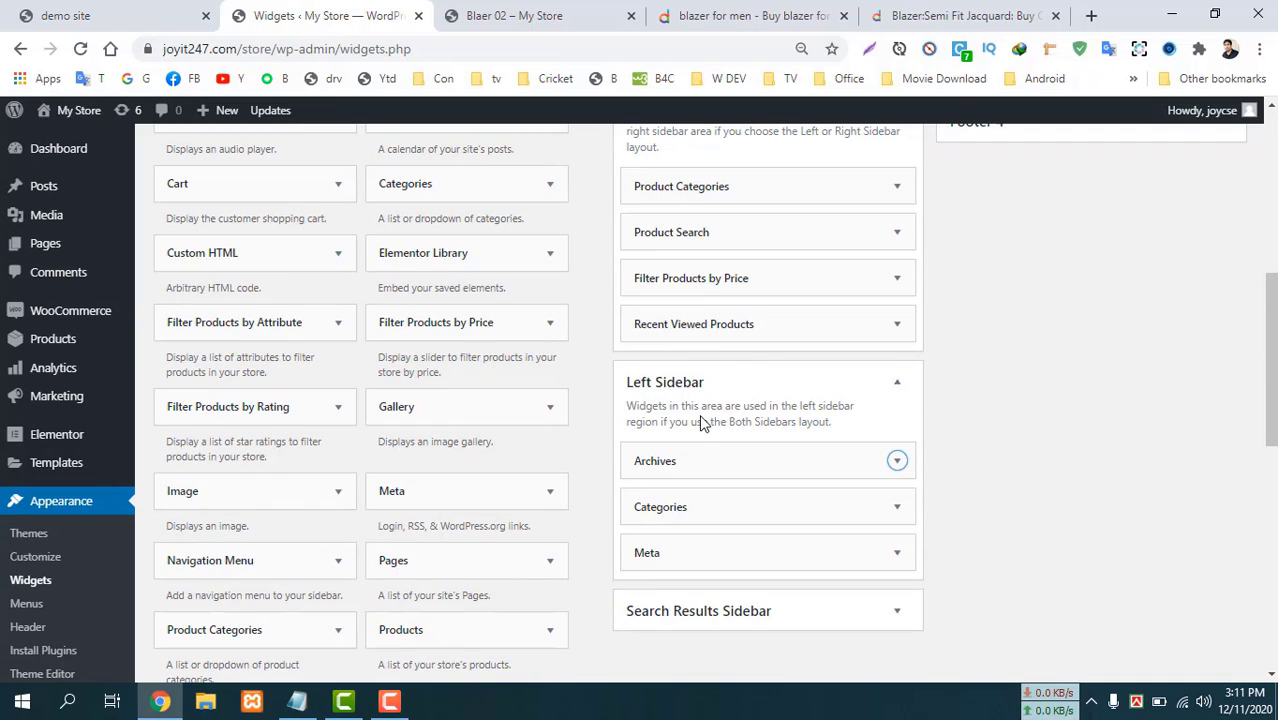
Open the Shop page on the storefront and examine the category, search and price filter widgets in its sidebar.
scroll(705, 420, "up", 3)
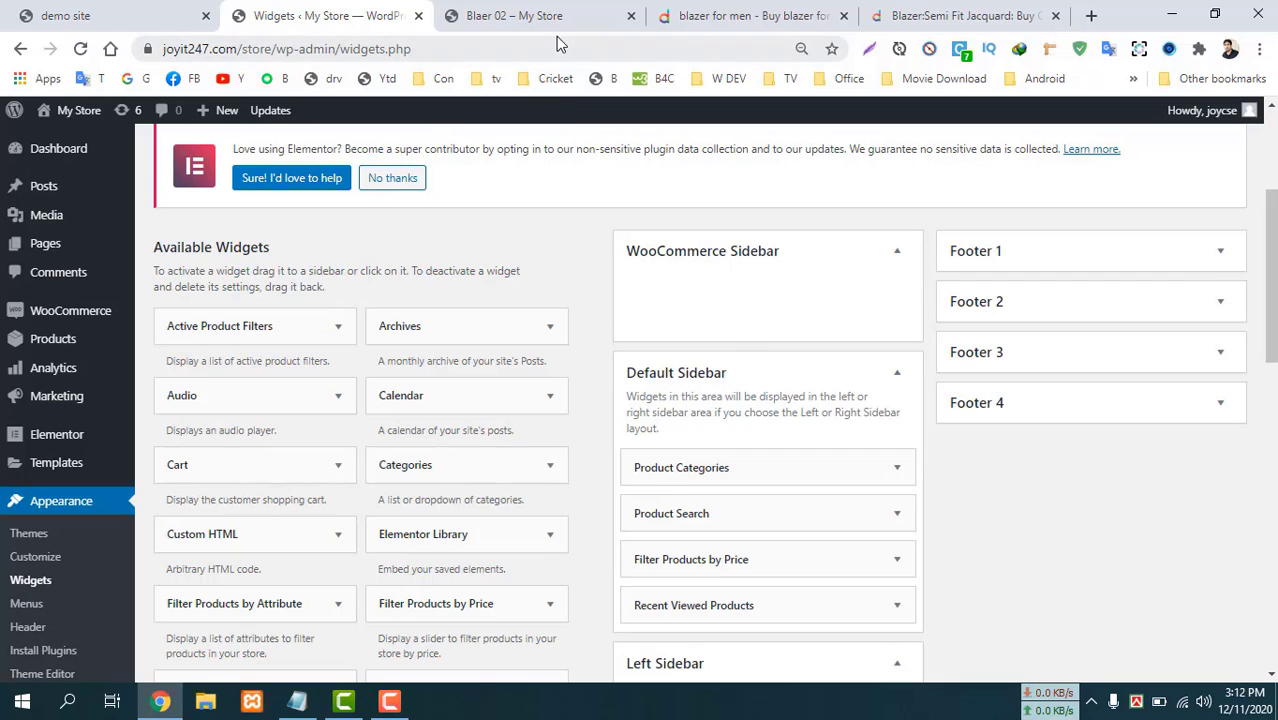
left_click(547, 14)
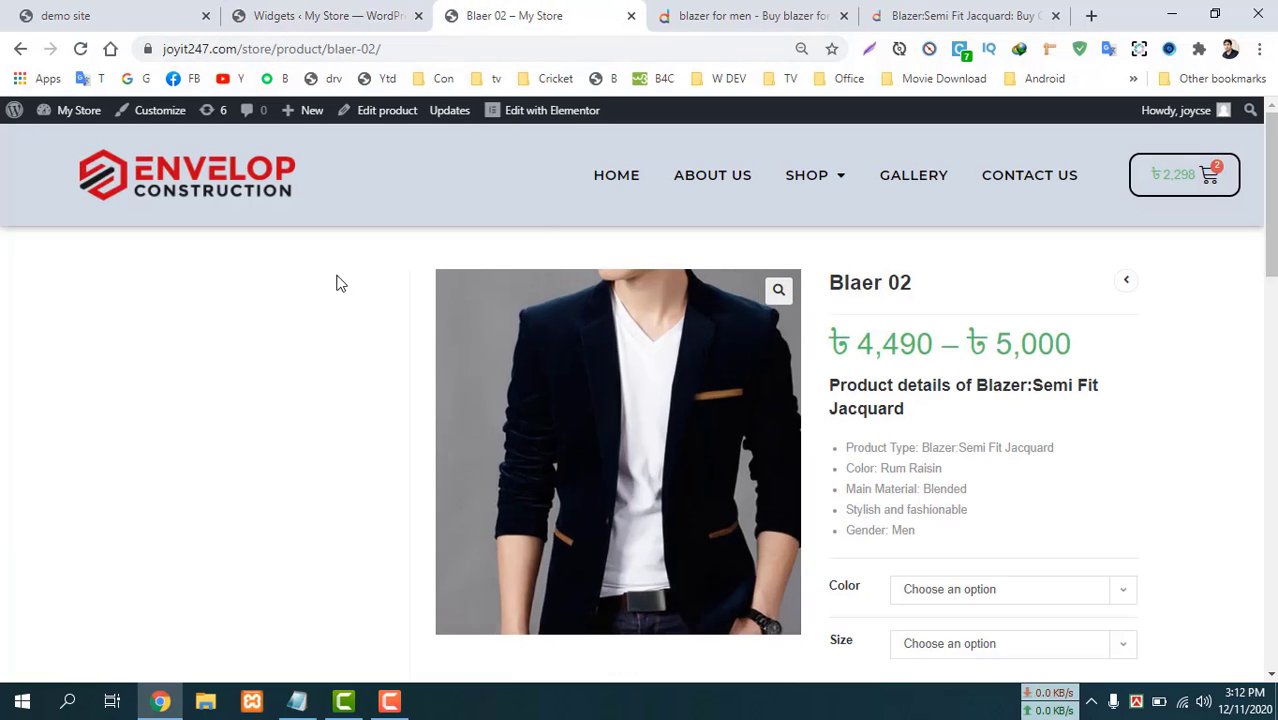
left_click(799, 184)
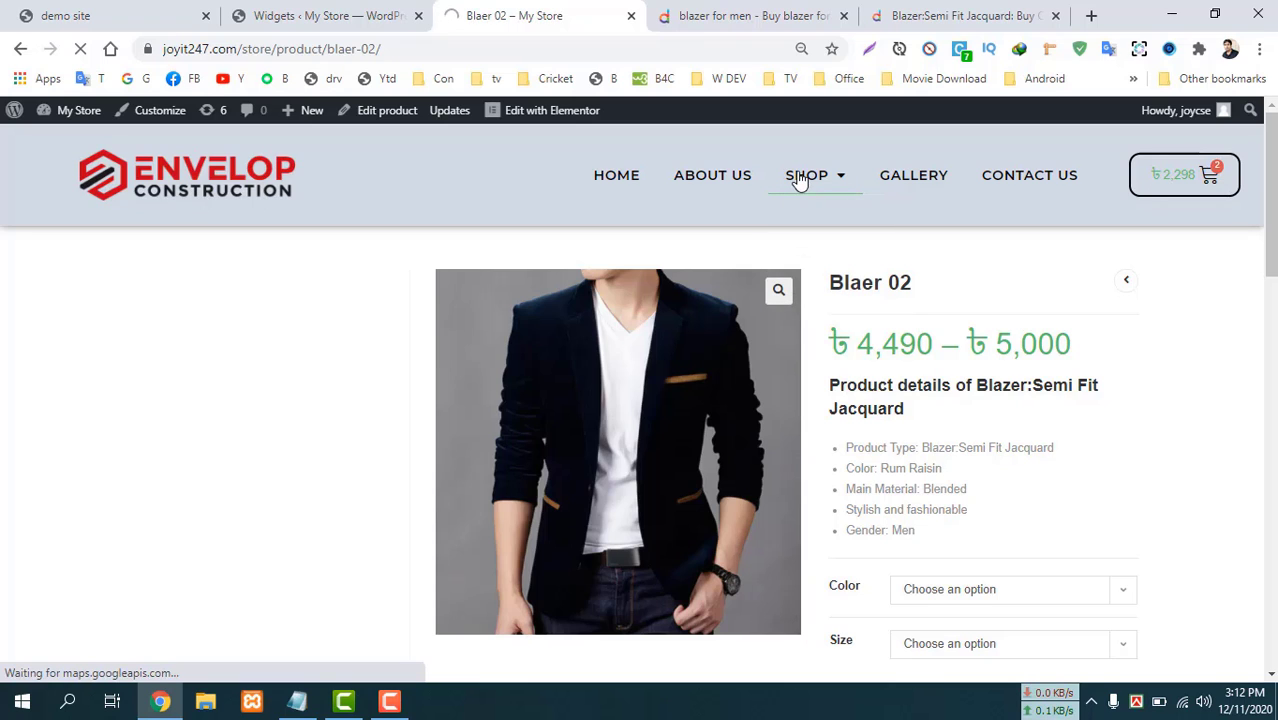
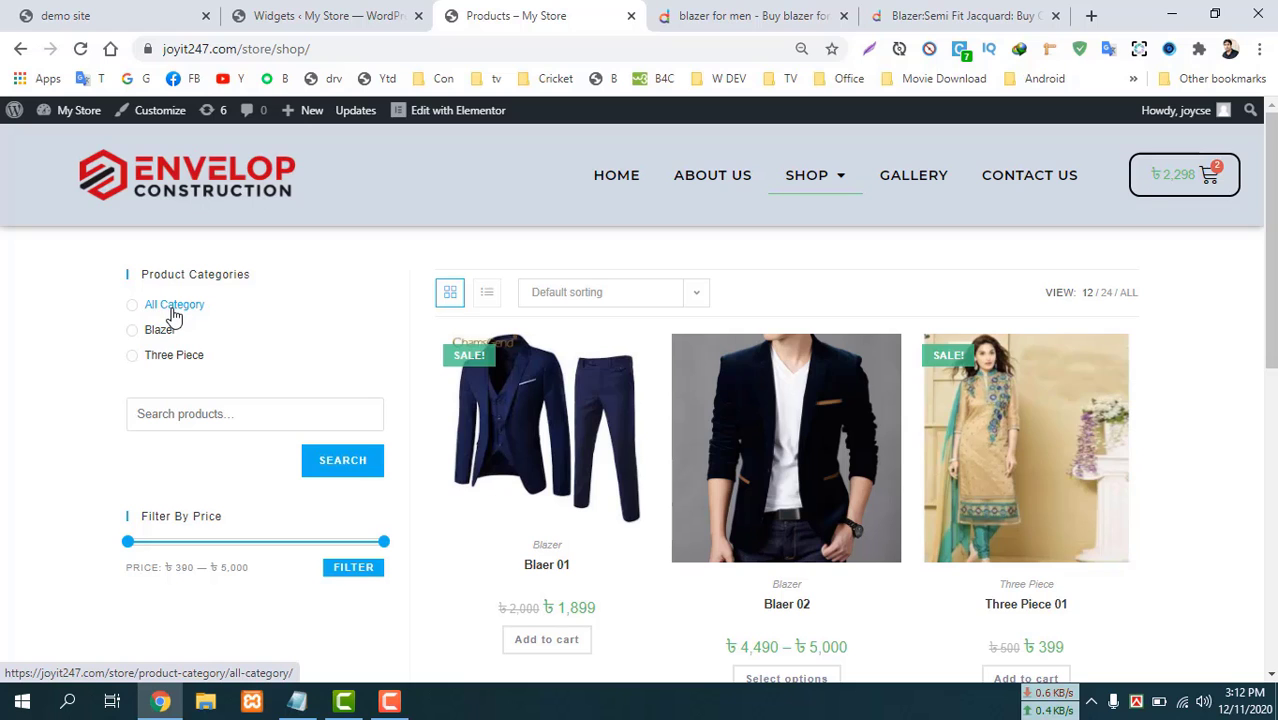
scroll(171, 317, "down", 1)
scroll(171, 317, "up", 1)
scroll(155, 330, "down", 1)
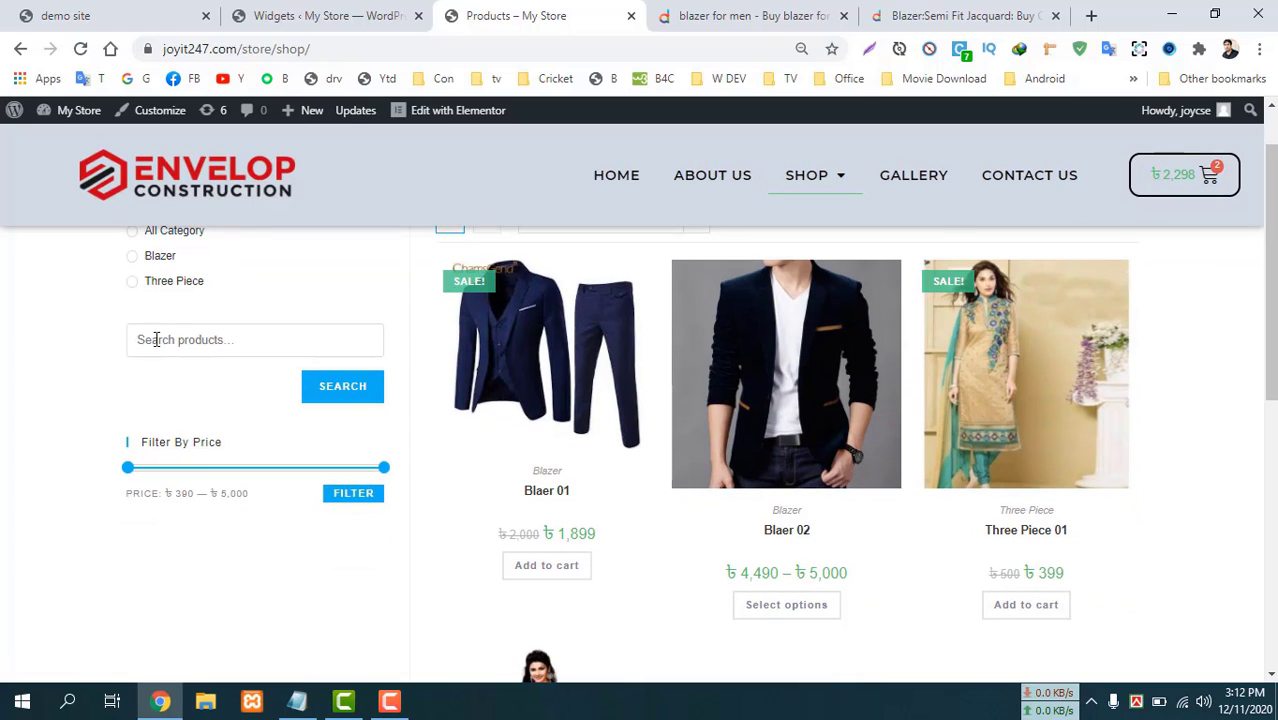
Try the product search field and check further down the Shop page sidebar for the recently viewed widget.
left_click(200, 343)
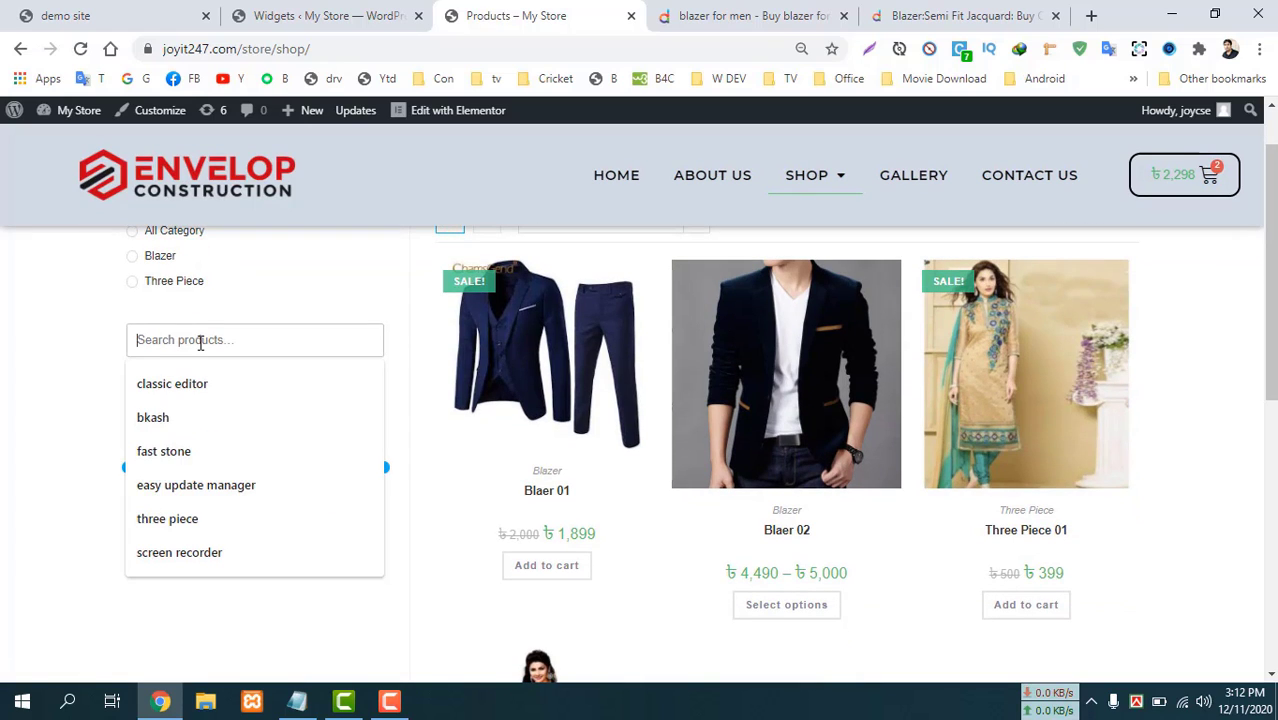
left_click(45, 349)
scroll(225, 405, "down", 1)
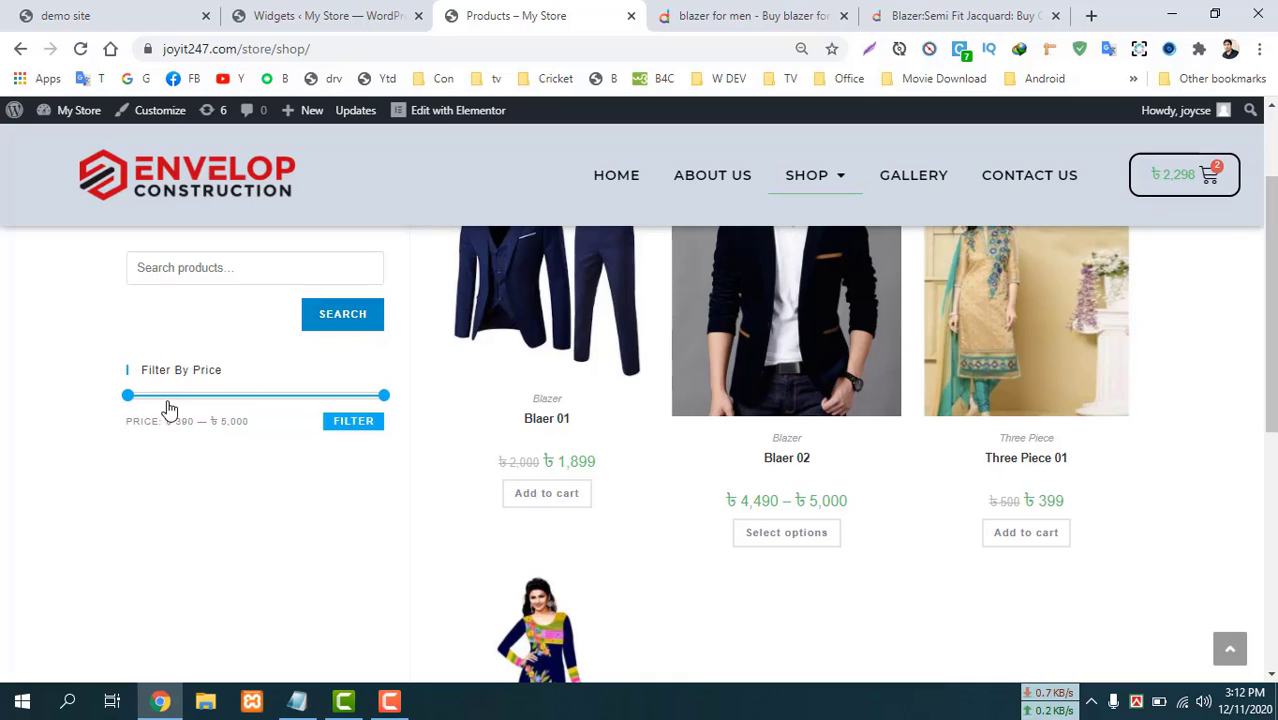
scroll(160, 476, "down", 2)
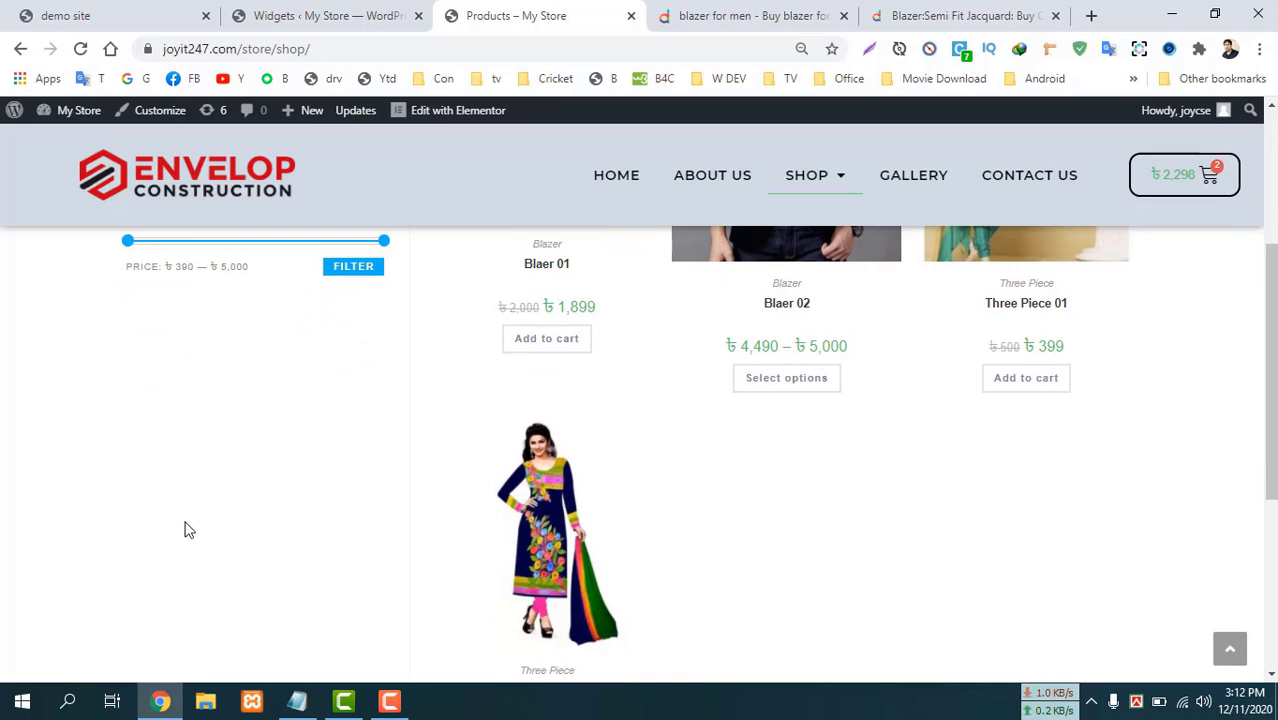
scroll(160, 484, "up", 2)
scroll(160, 484, "down", 2)
scroll(160, 484, "up", 3)
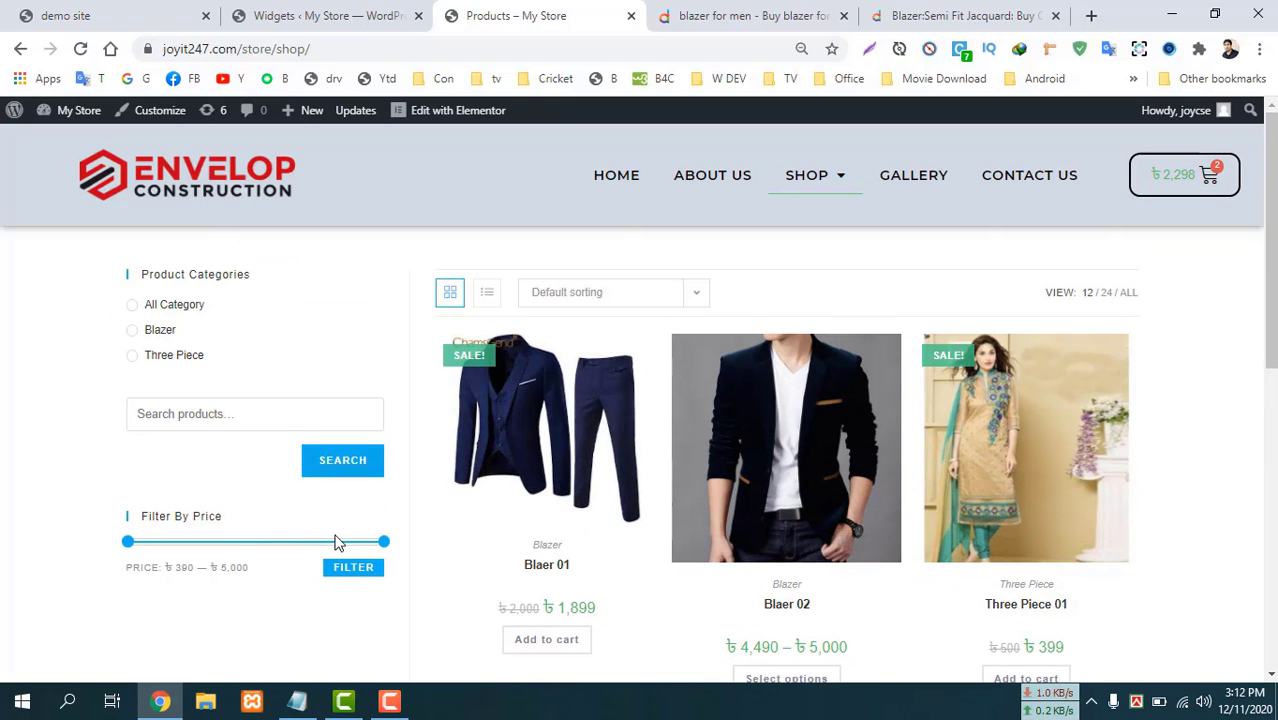
Open the Blaer 02 product page from the shop and look through it down to the related products.
left_click(776, 446)
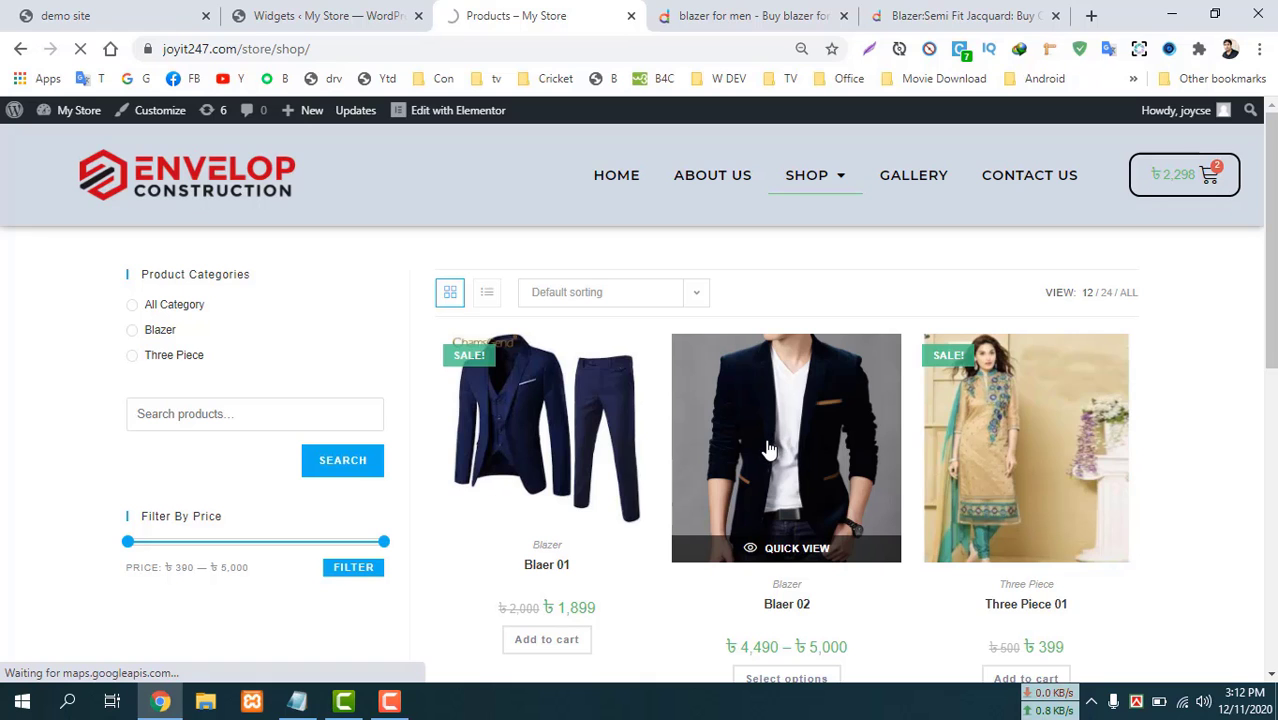
scroll(770, 448, "down", 4)
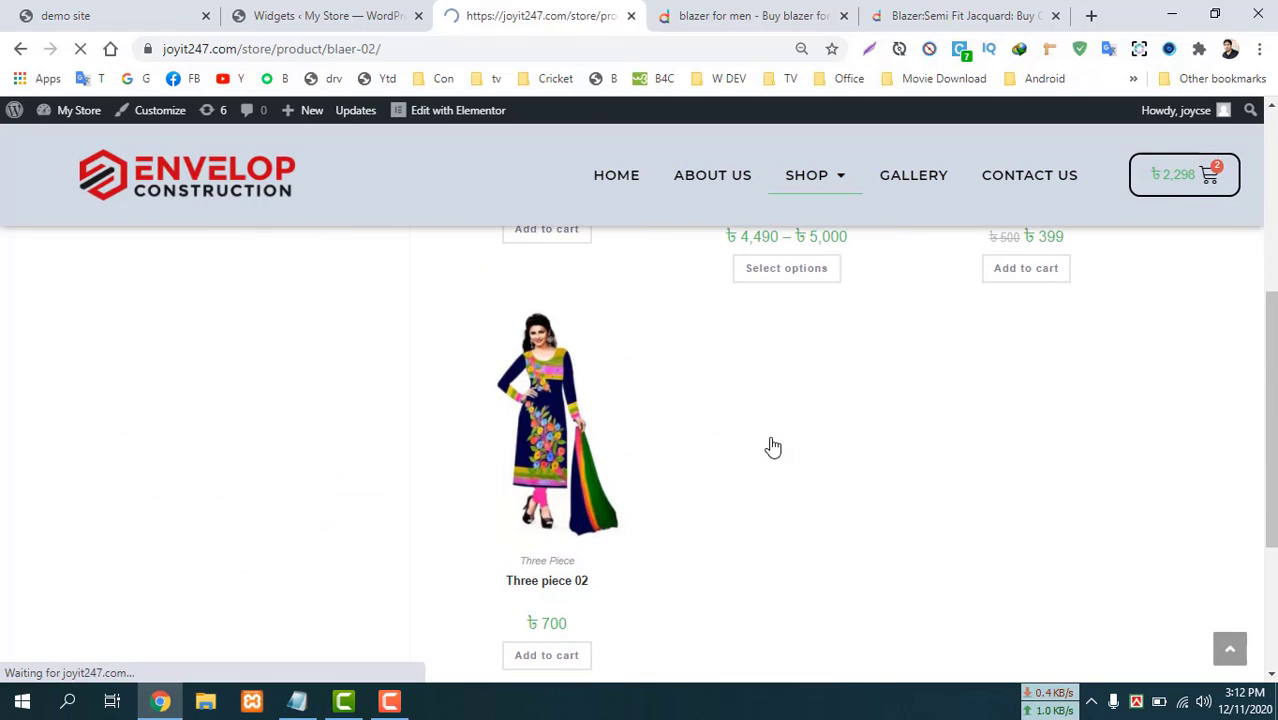
scroll(728, 460, "down", 3)
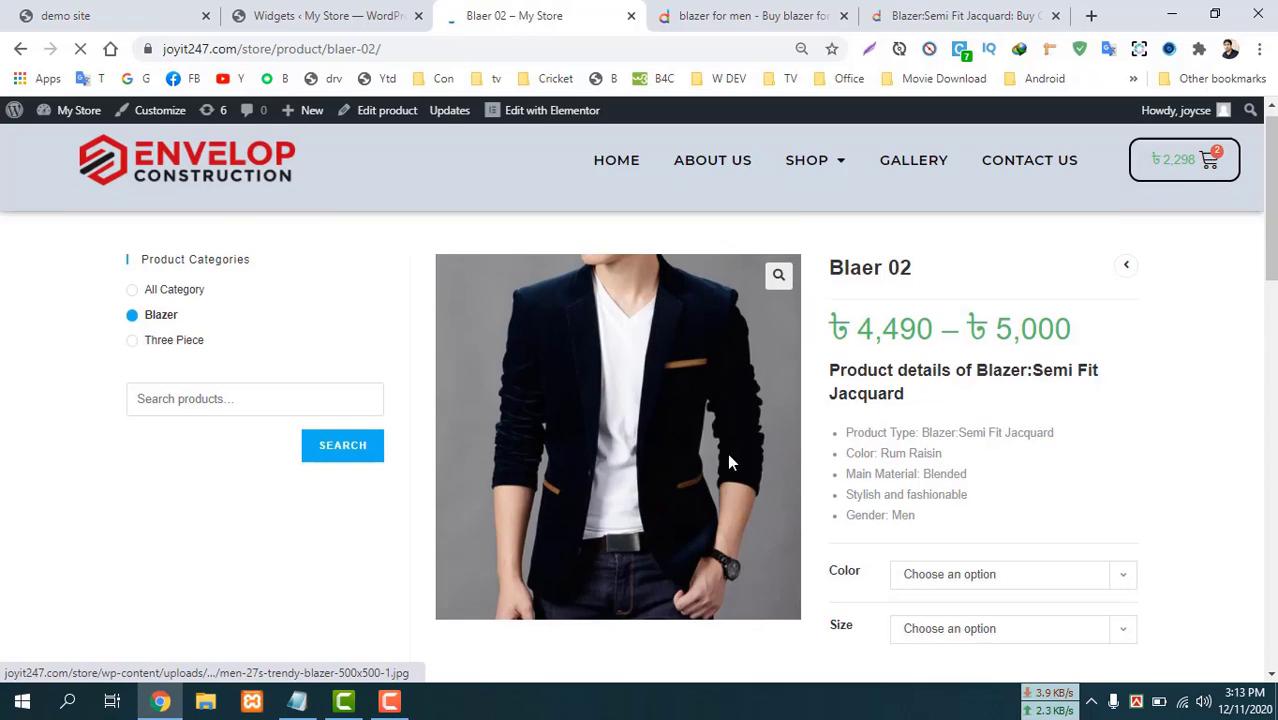
scroll(1055, 388, "down", 10)
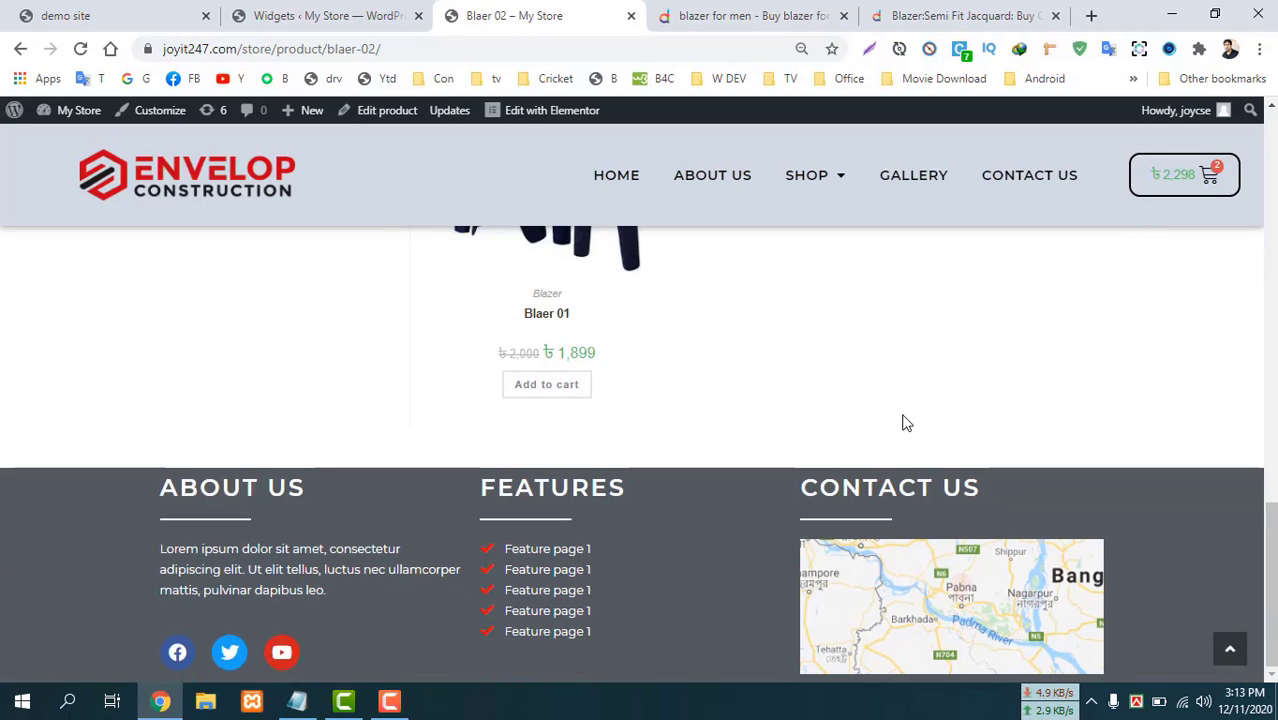
Open the related product Blaer 01 and examine the Recently Viewed Products widget in its sidebar.
scroll(726, 461, "up", 2)
left_click(553, 350)
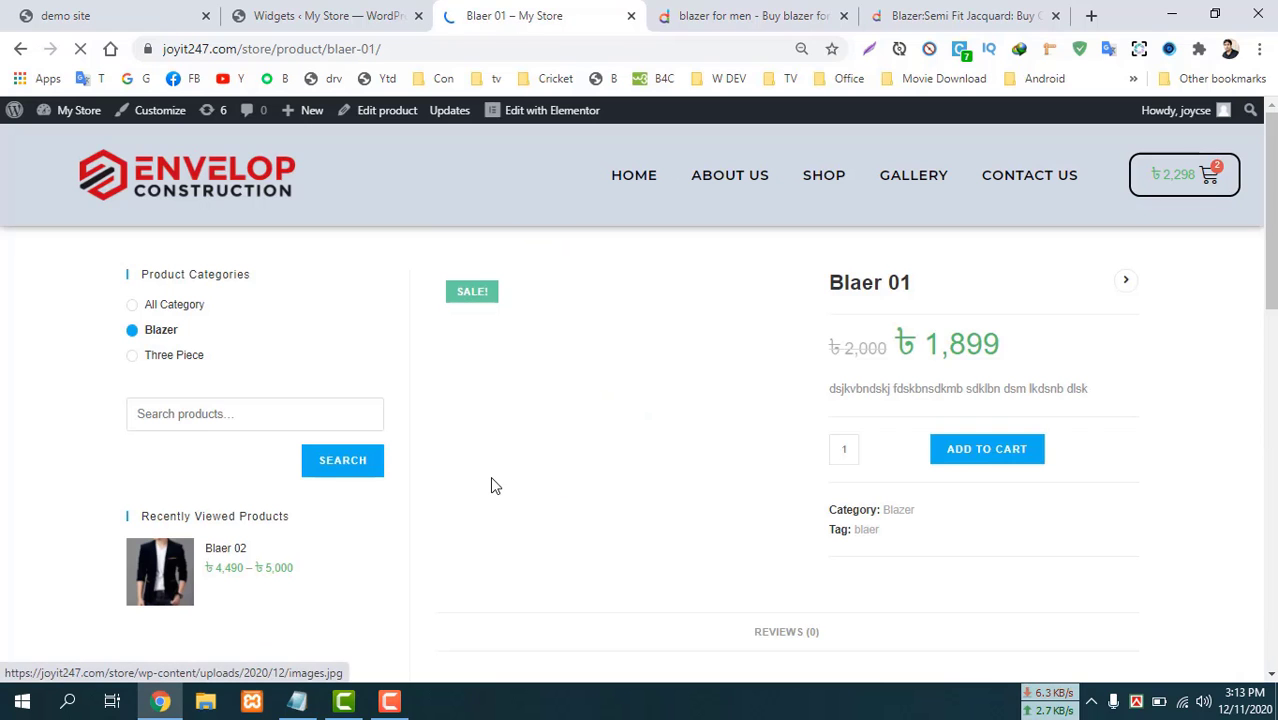
scroll(756, 334, "down", 3)
scroll(727, 362, "up", 3)
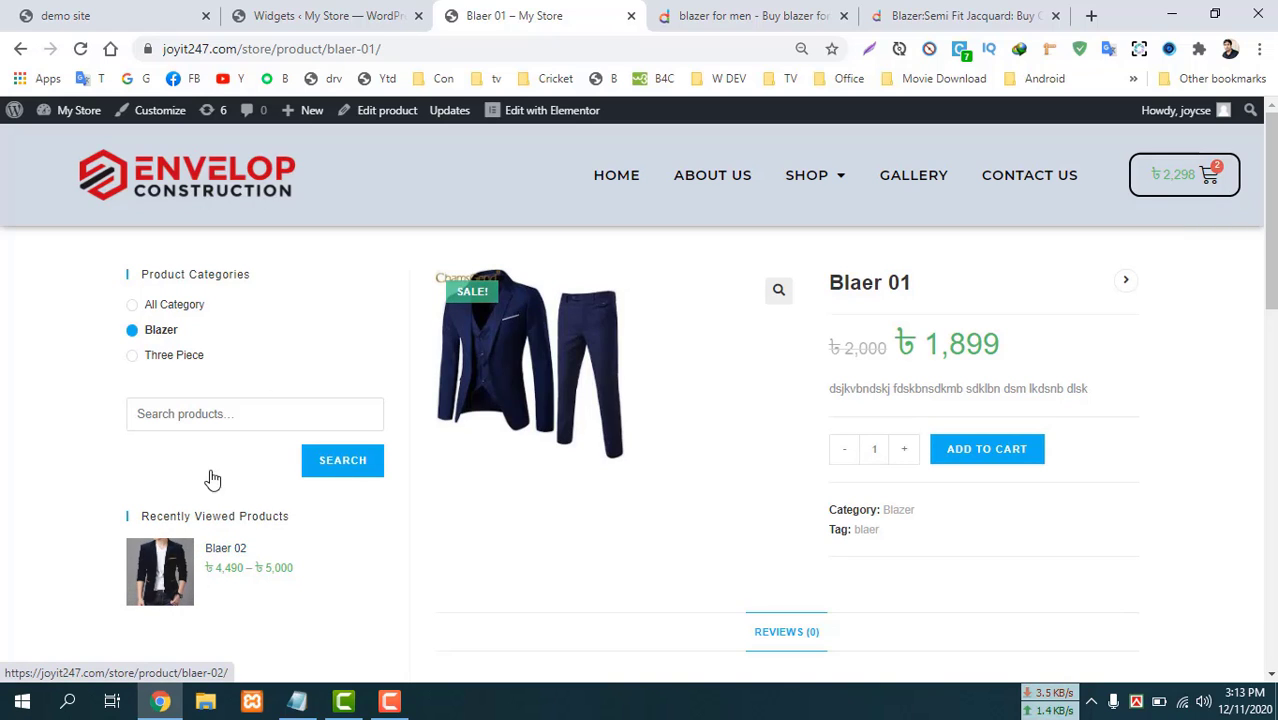
Return to the Widgets admin page, add the Products widget to the Default Sidebar with its default settings, and collapse it.
left_click(334, 15)
scroll(490, 385, "down", 3)
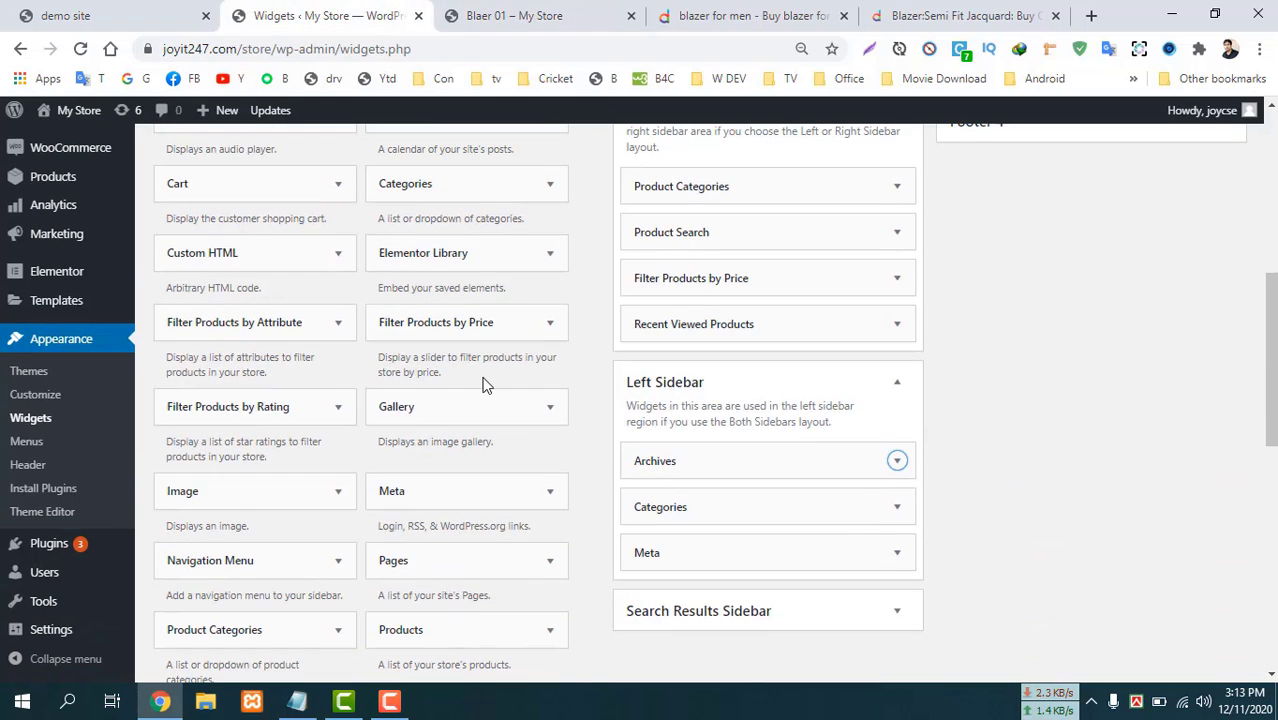
scroll(448, 391, "up", 1)
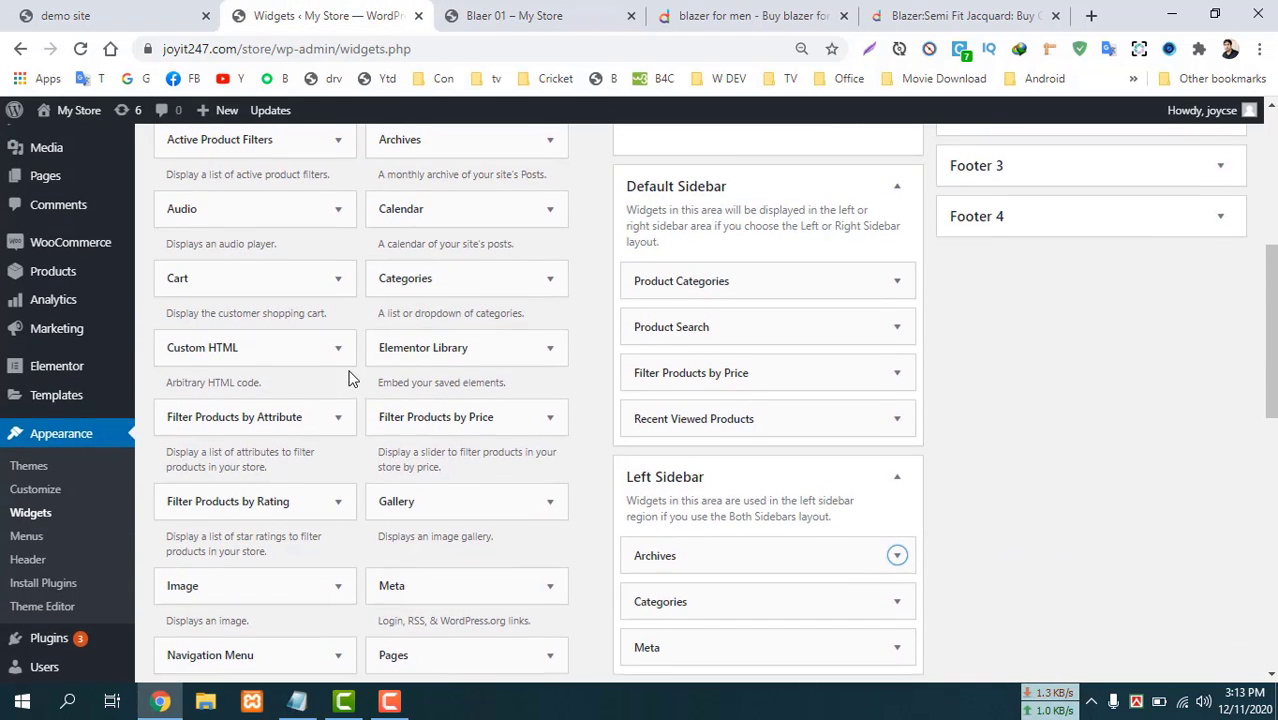
scroll(400, 370, "up", 1)
scroll(442, 365, "down", 4)
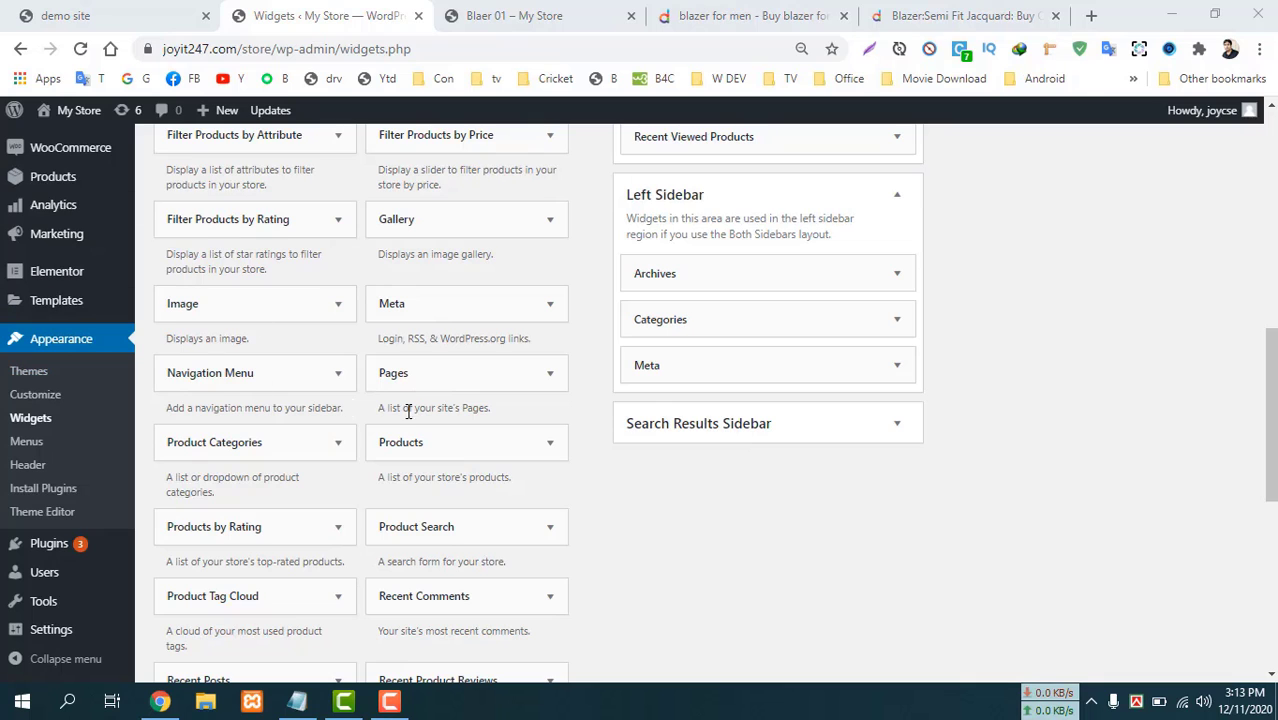
left_click(438, 450)
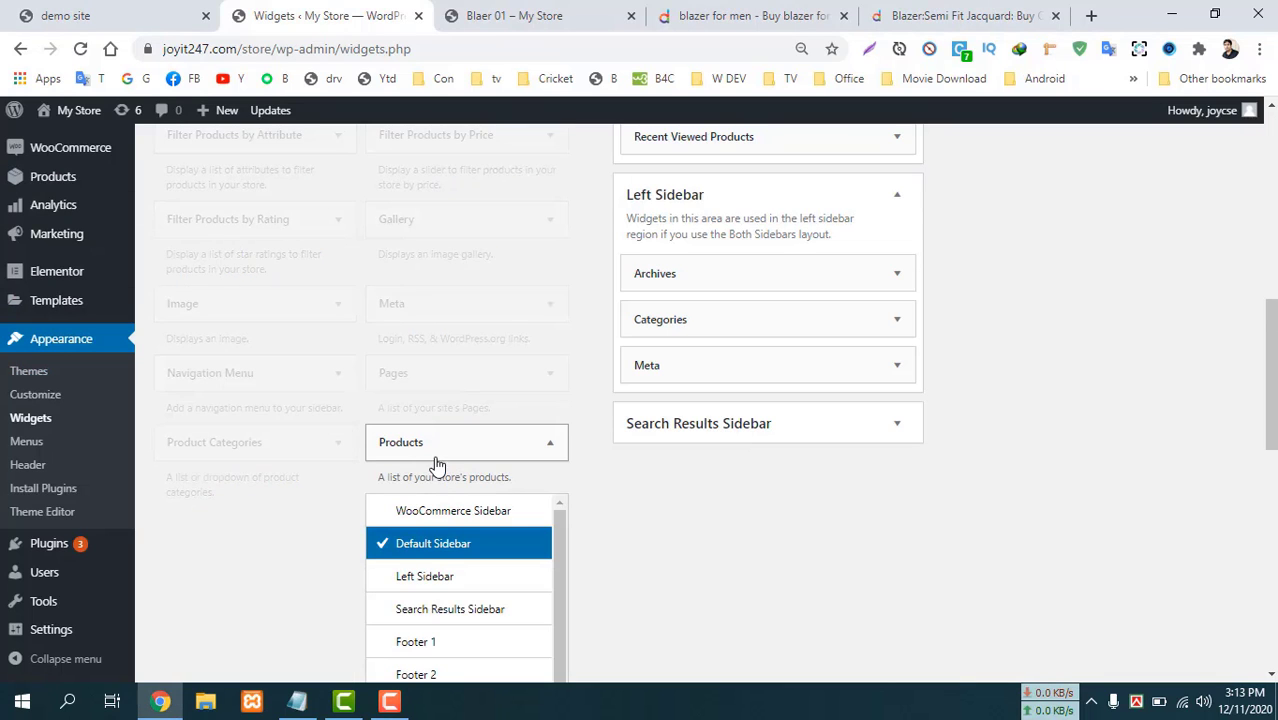
scroll(625, 505, "down", 3)
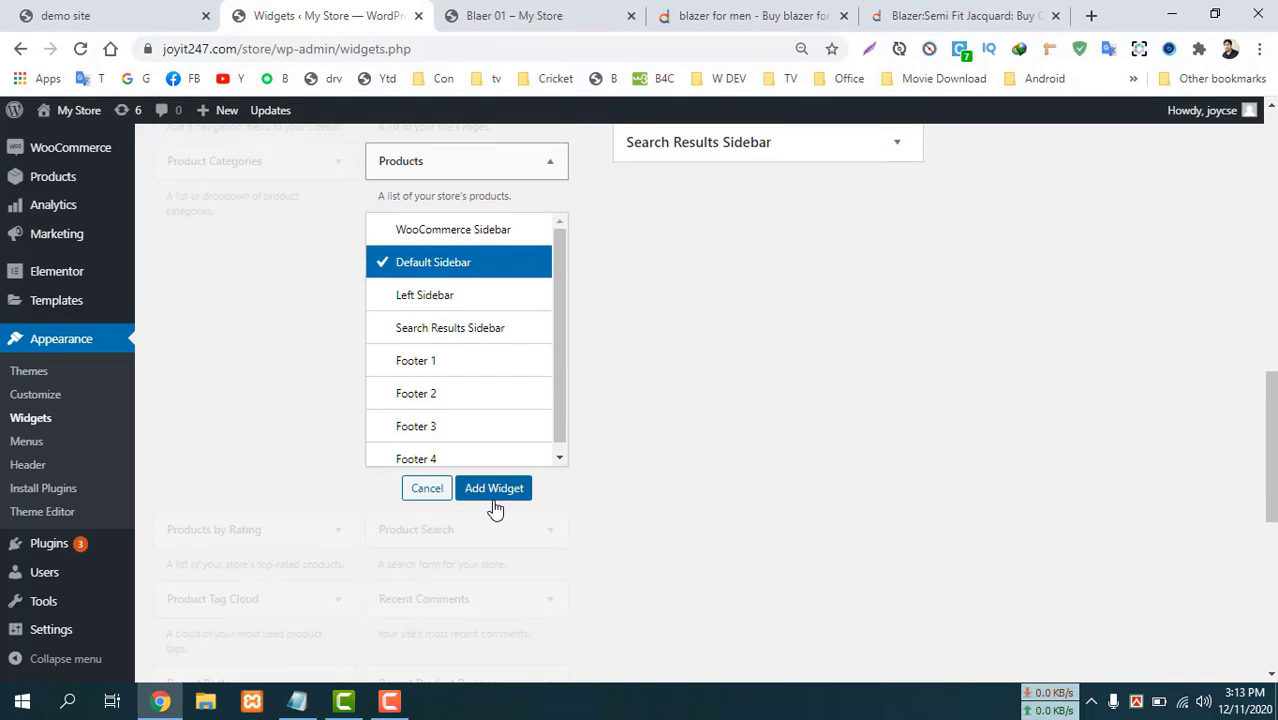
left_click(494, 489)
scroll(497, 483, "down", 5)
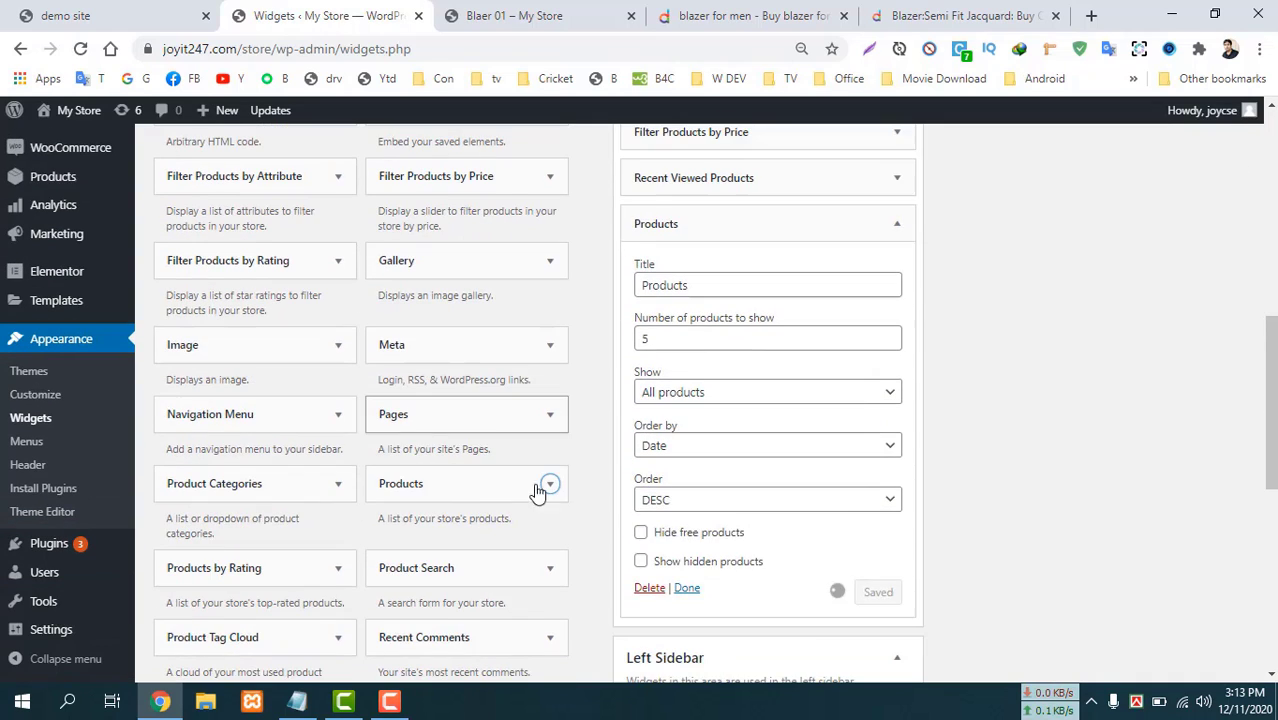
left_click(688, 401)
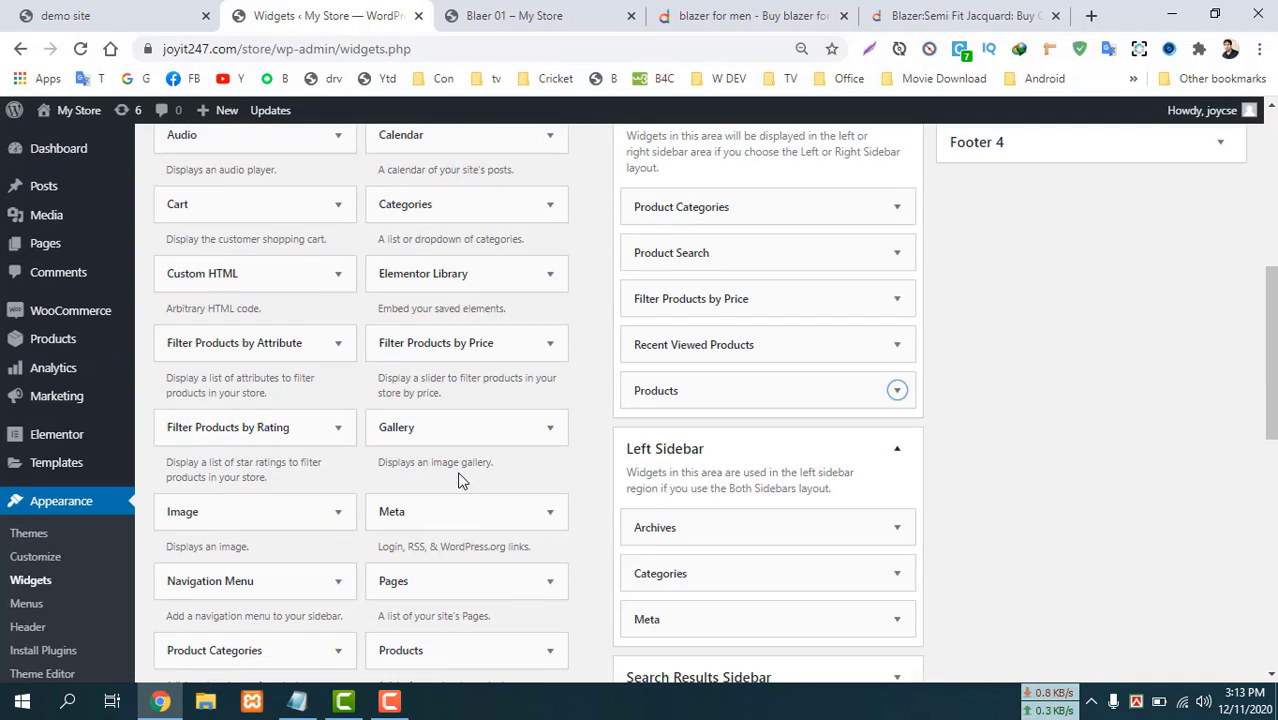
Move the Products widget between Product Search and Filter Products by Price in the Default Sidebar, and look through the remaining available widgets.
scroll(565, 383, "up", 1)
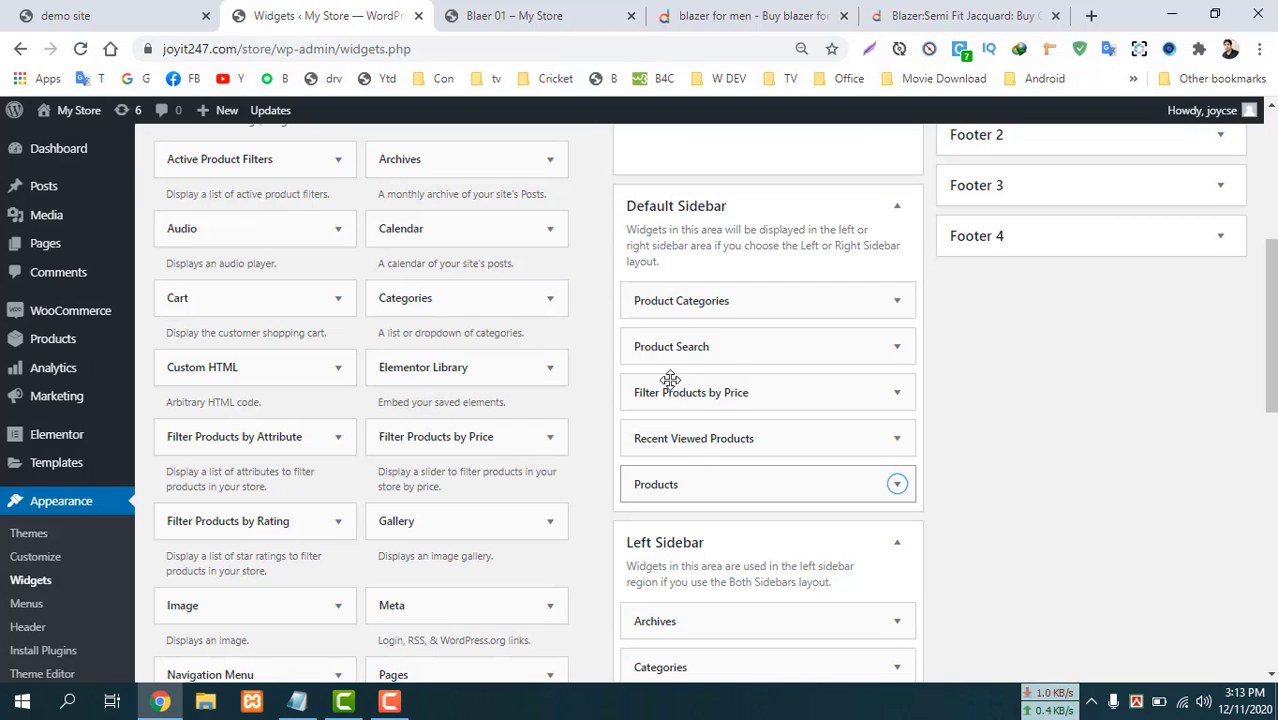
mouse_move(670, 380)
left_mouse_down()
mouse_move(663, 368)
mouse_move(684, 395)
left_mouse_up()
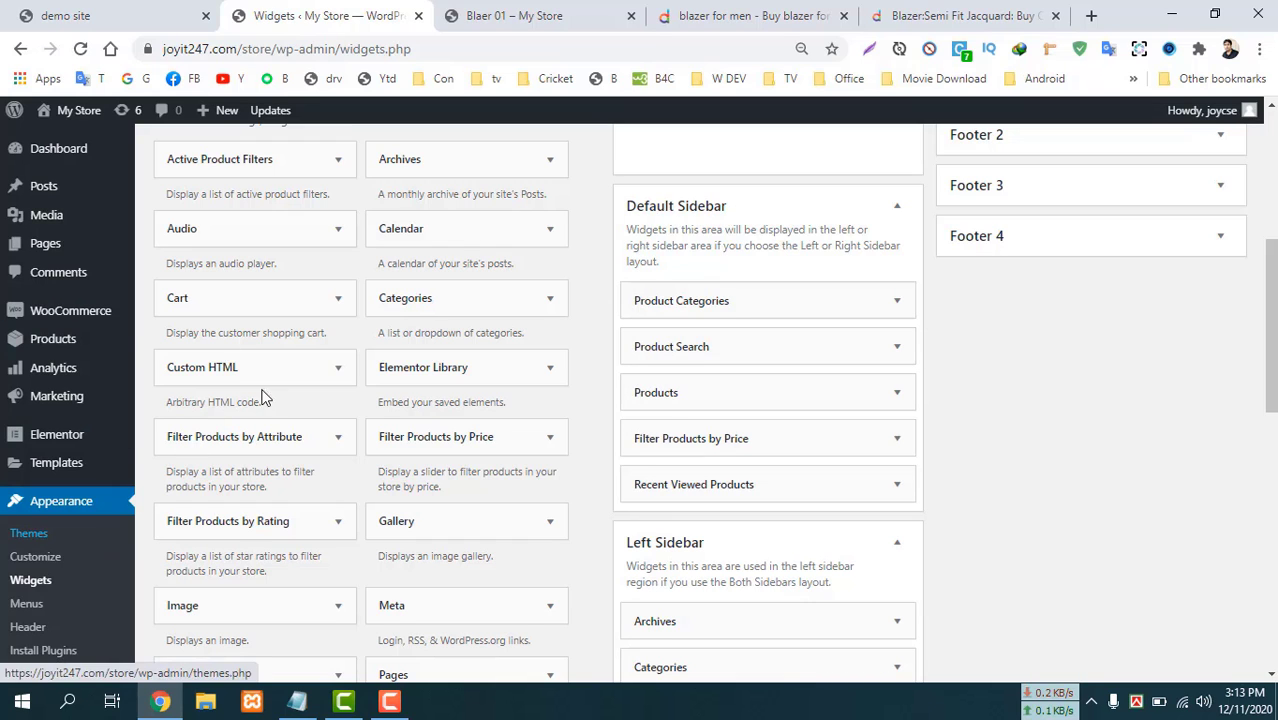
left_click(31, 580)
scroll(523, 392, "down", 4)
scroll(314, 511, "down", 5)
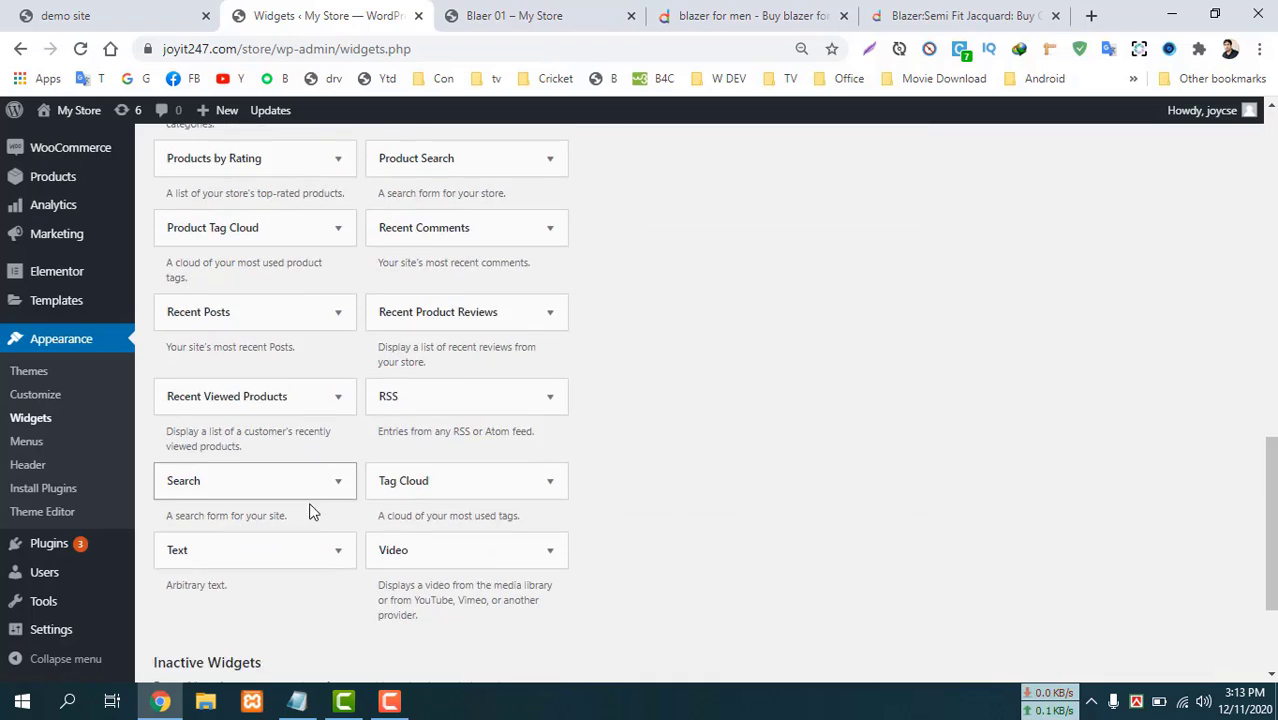
scroll(305, 499, "up", 4)
Open the storefront Shop page again and examine the Products, price filter and Recently Viewed Products widgets in the sidebar.
left_click(536, 20)
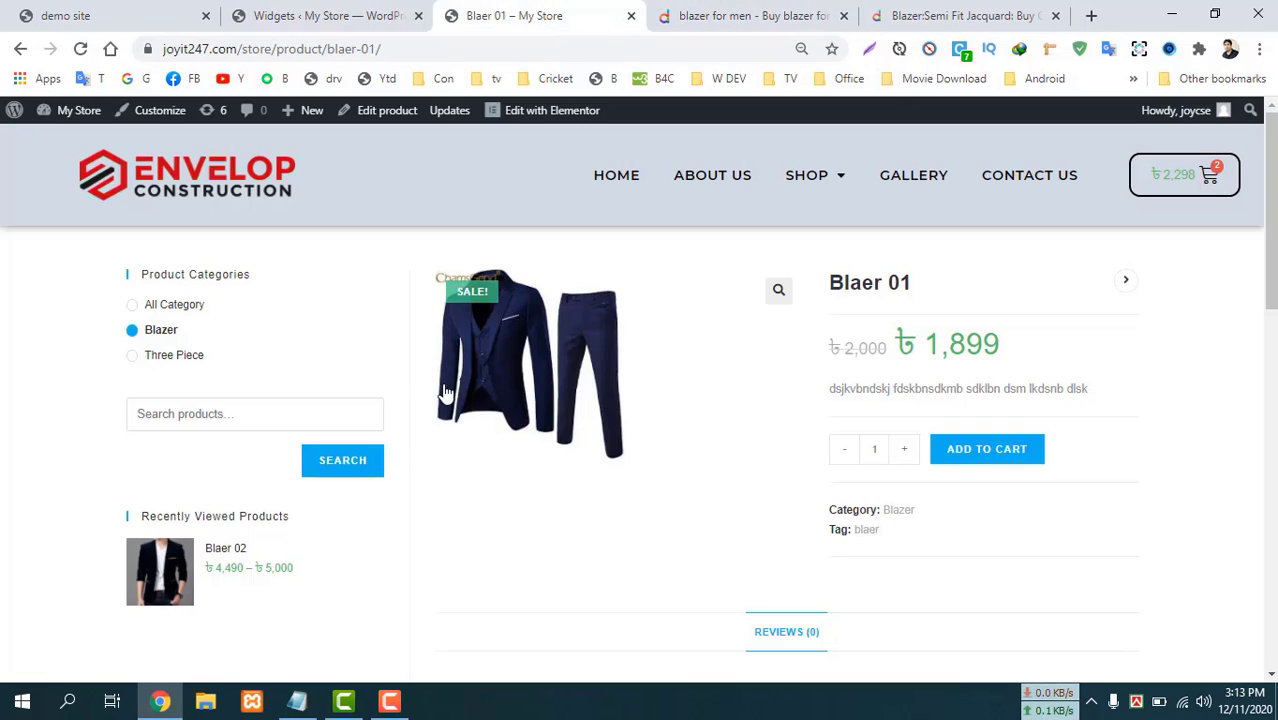
left_click(795, 187)
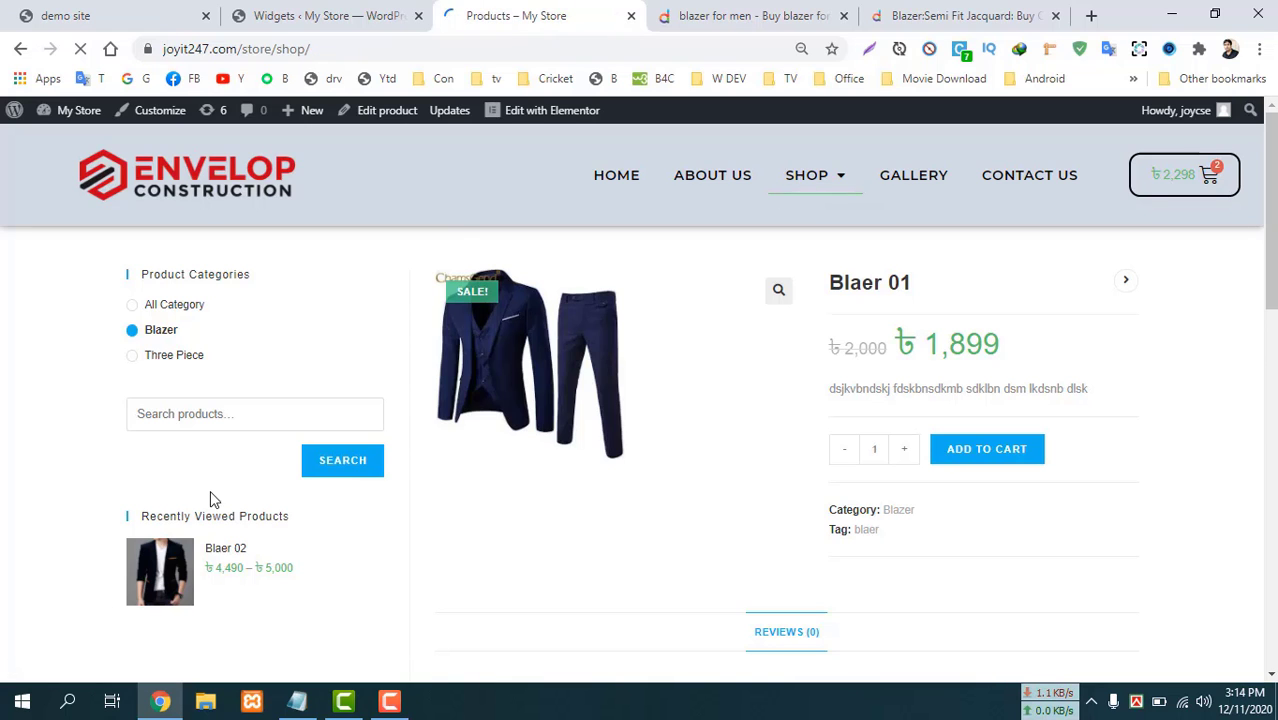
scroll(185, 534, "down", 3)
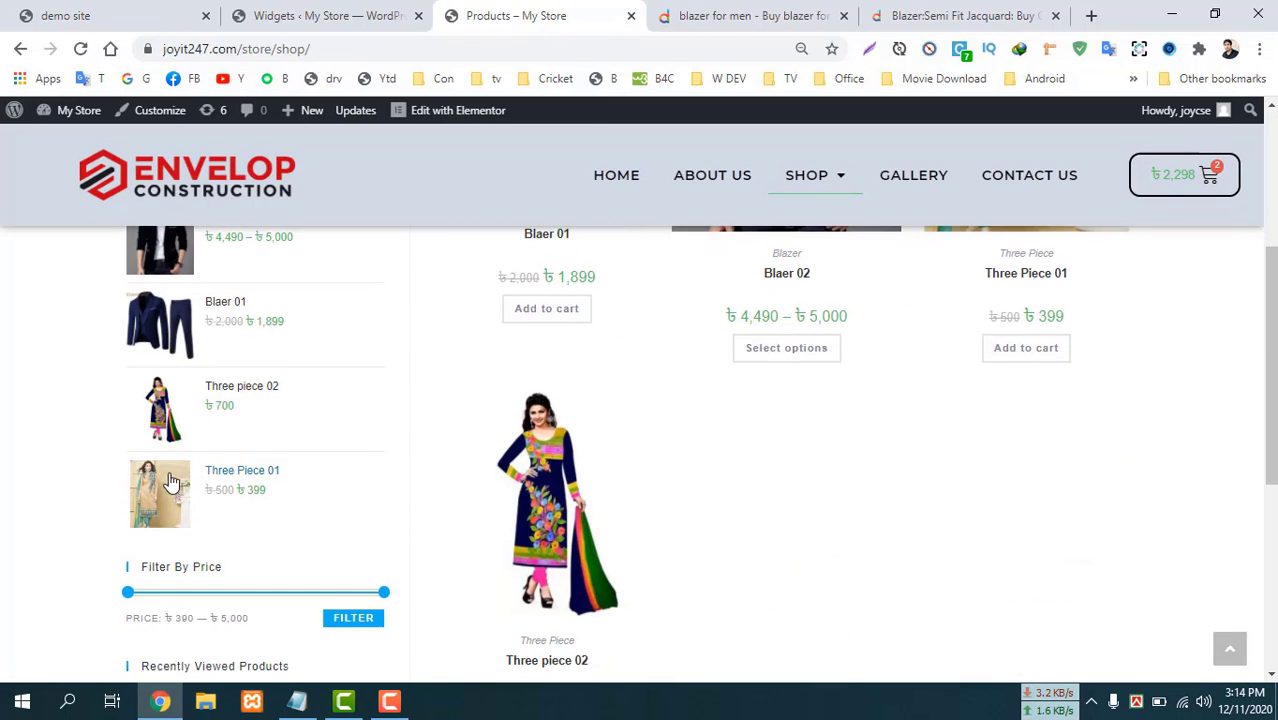
scroll(155, 560, "up", 2)
scroll(158, 530, "down", 5)
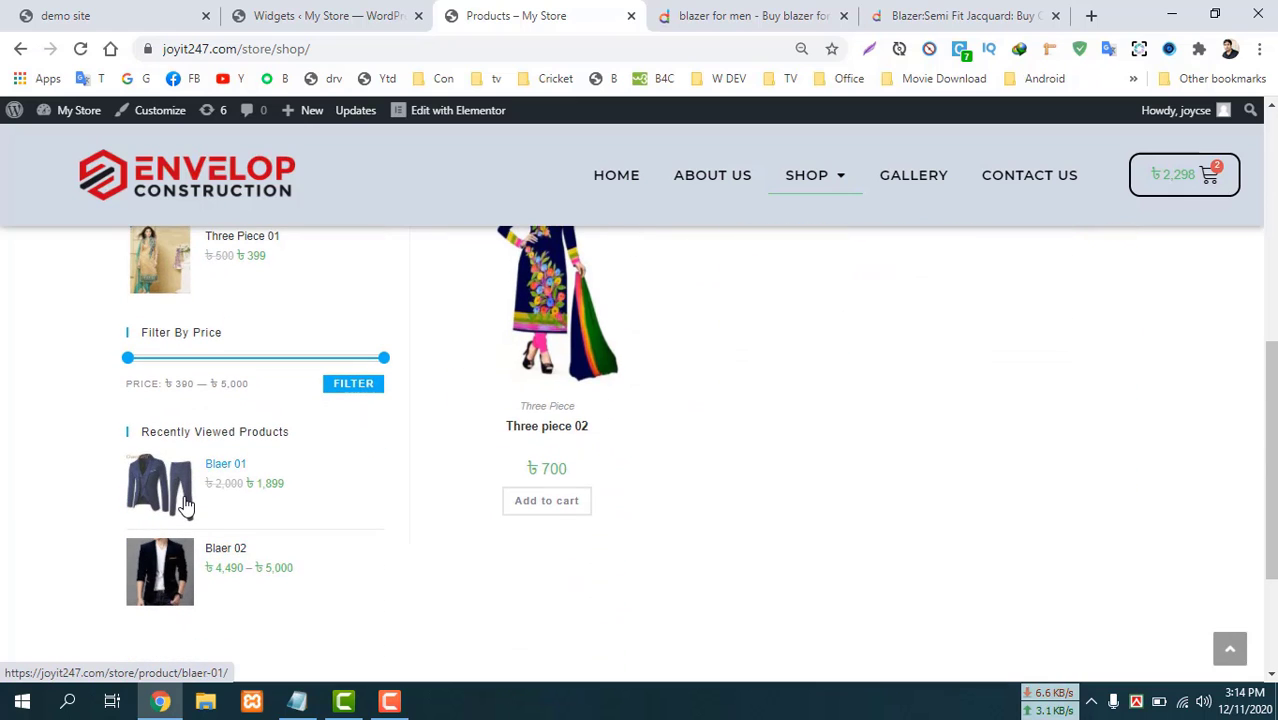
scroll(175, 495, "up", 1)
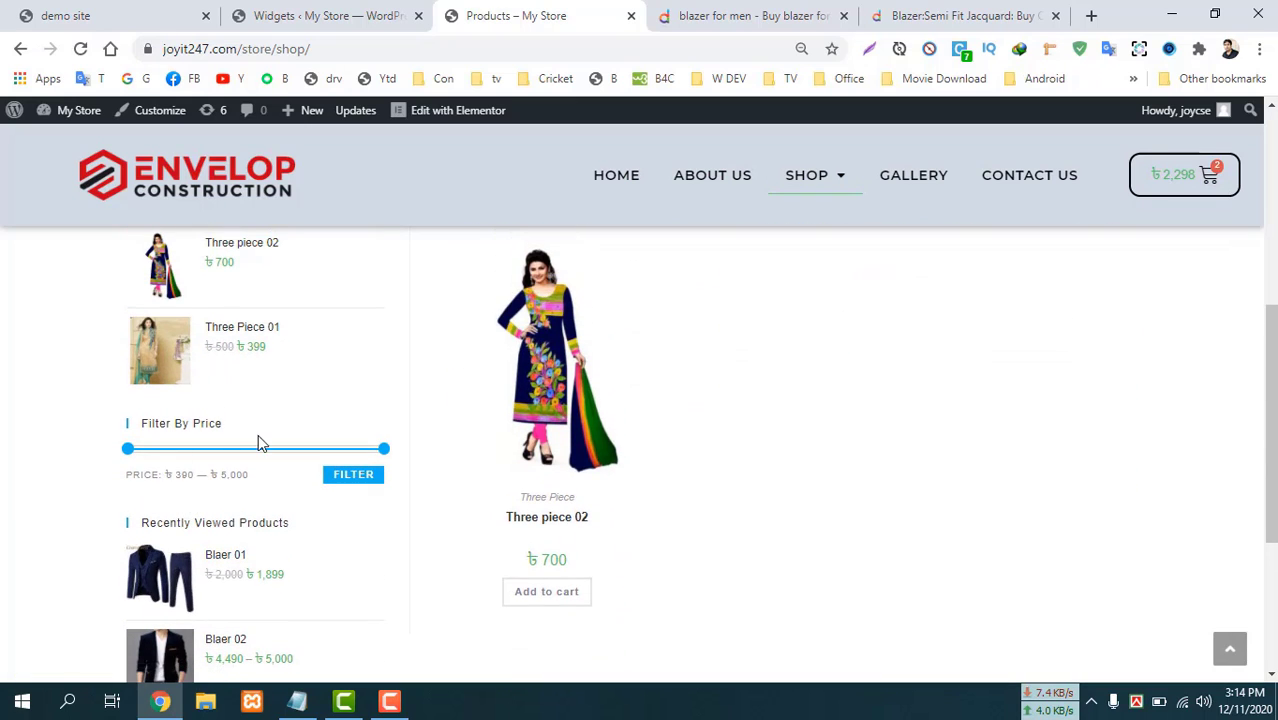
scroll(257, 434, "up", 4)
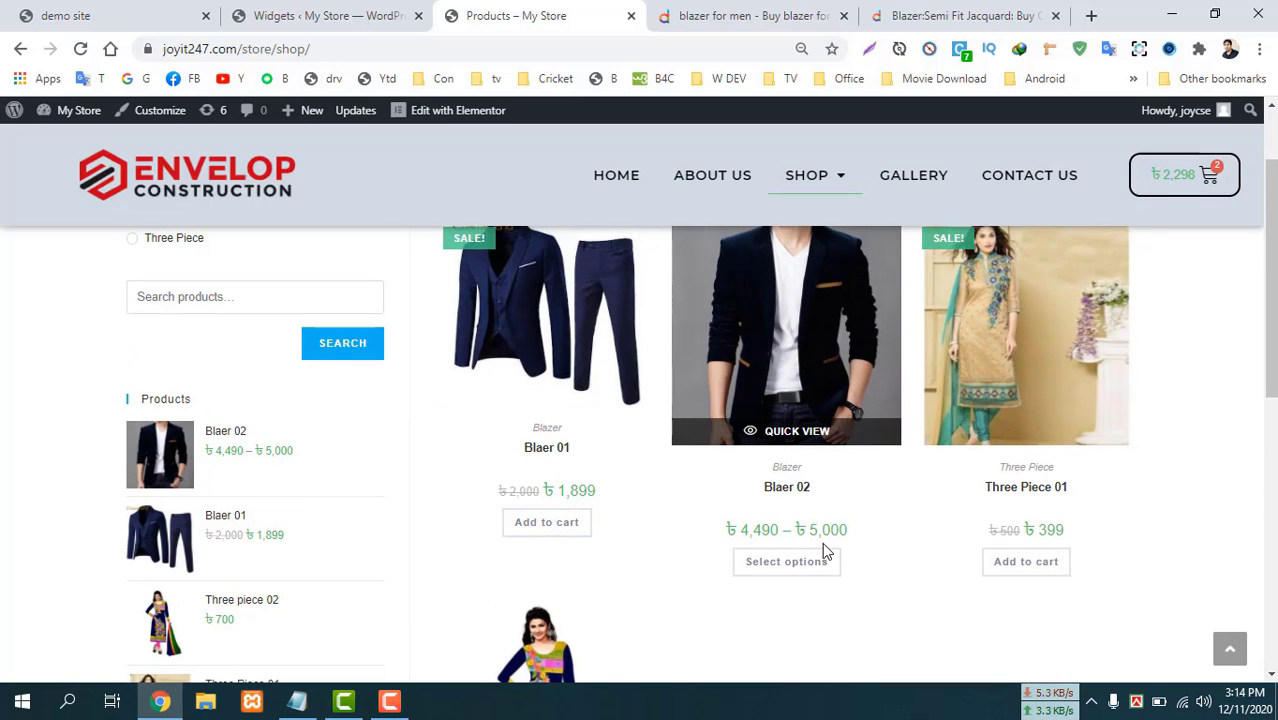
Filter the shop products to the price range ৳390 to ৳2,270 and review the filtered page.
scroll(1066, 532, "down", 3)
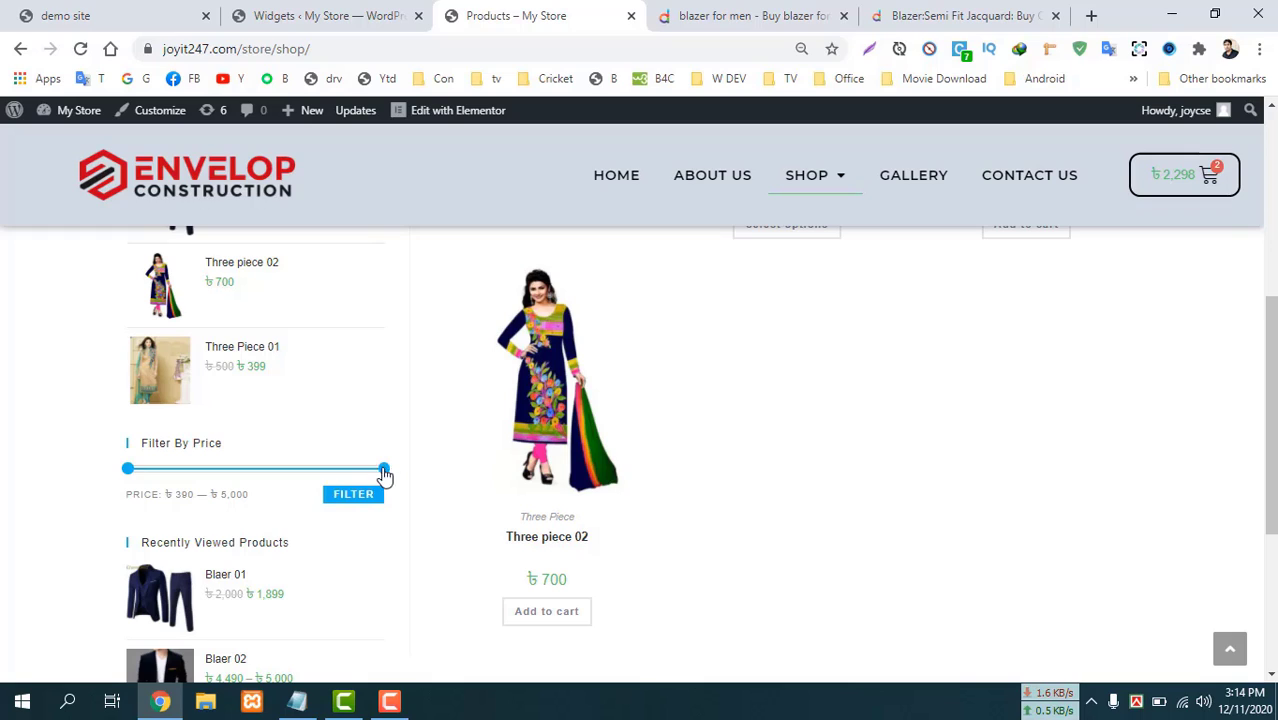
left_click_drag(384, 474, 240, 492)
scroll(333, 513, "up", 2)
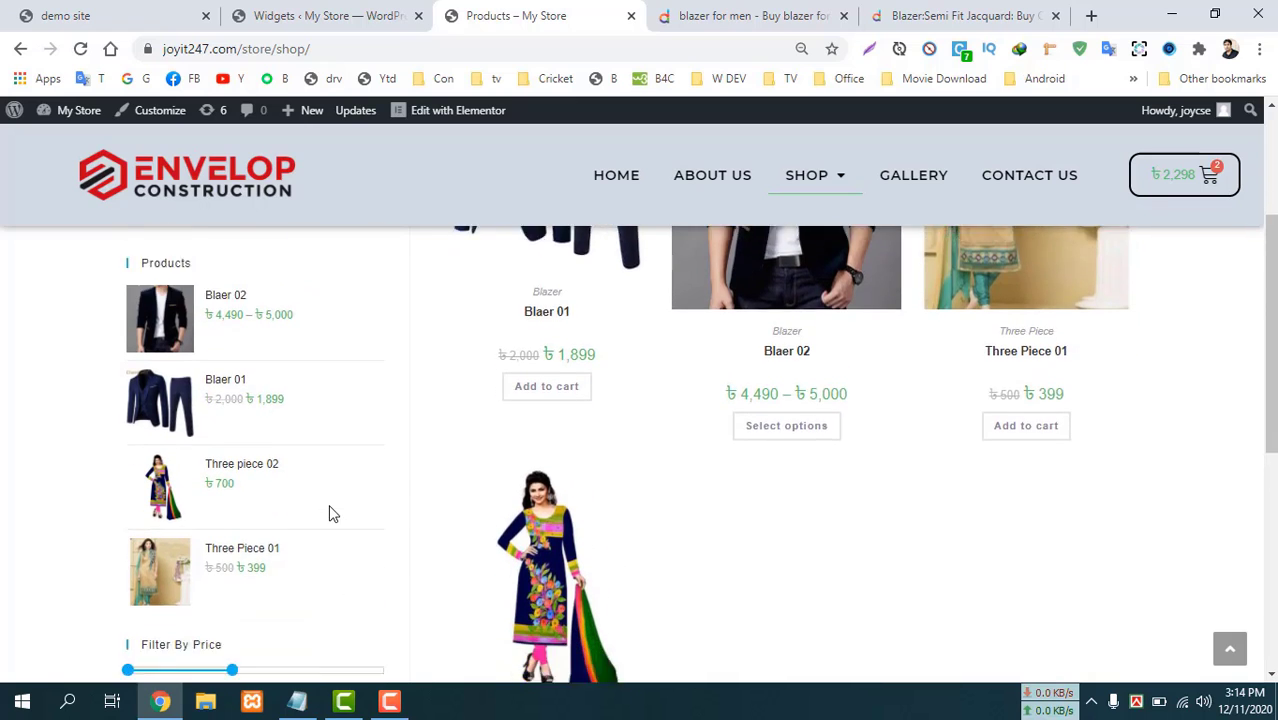
scroll(333, 513, "down", 2)
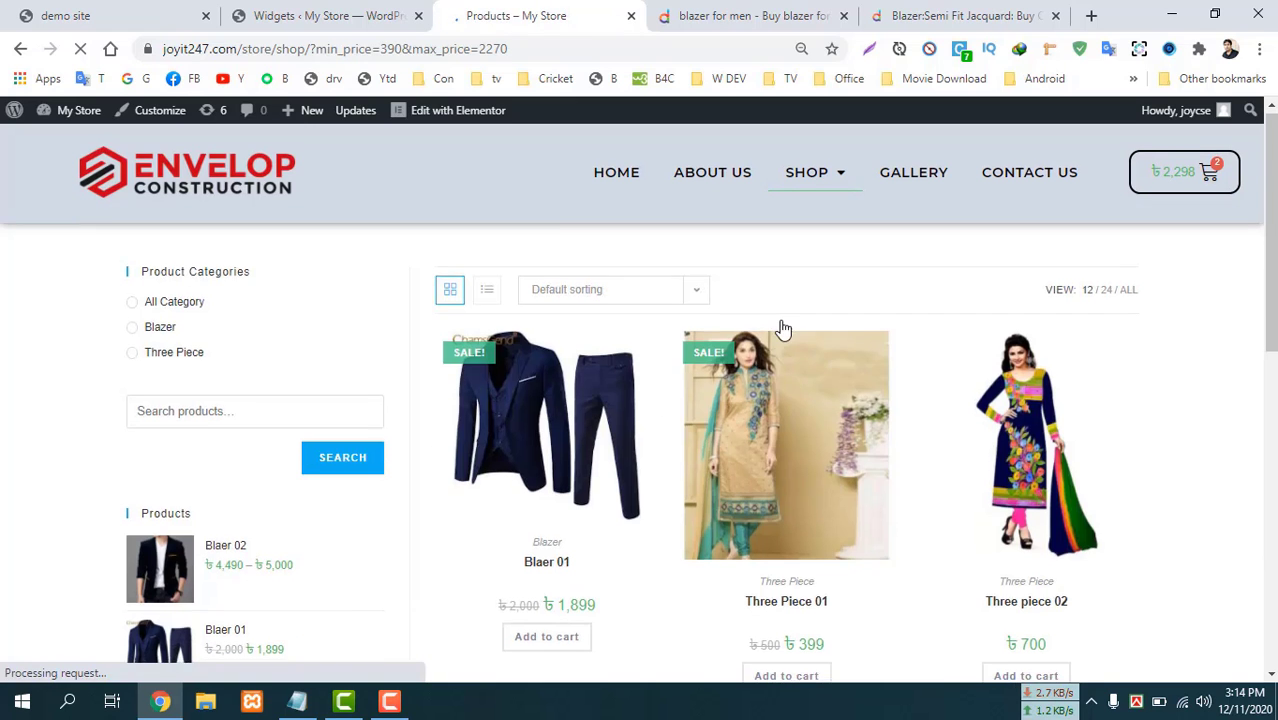
scroll(684, 491, "down", 2)
scroll(684, 491, "down", 5)
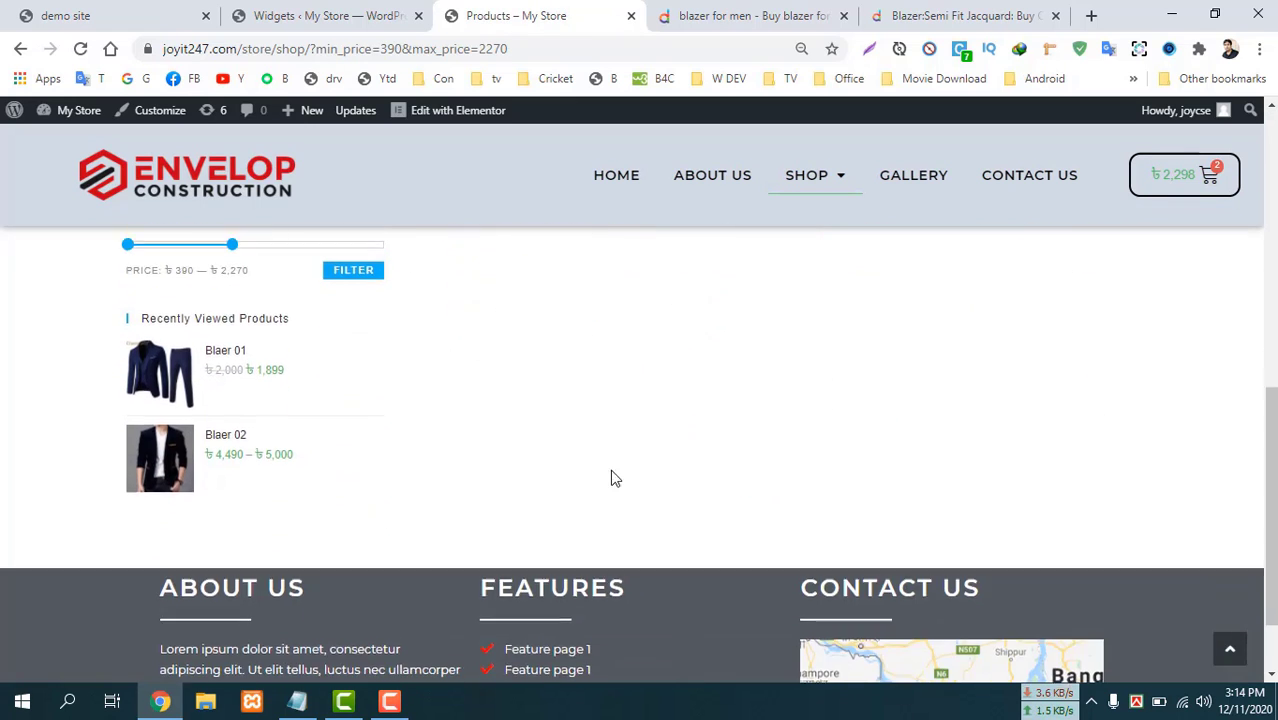
scroll(714, 432, "up", 6)
Lower the maximum price to ৳1,190, apply the filter, and review the products shown.
scroll(960, 442, "down", 3)
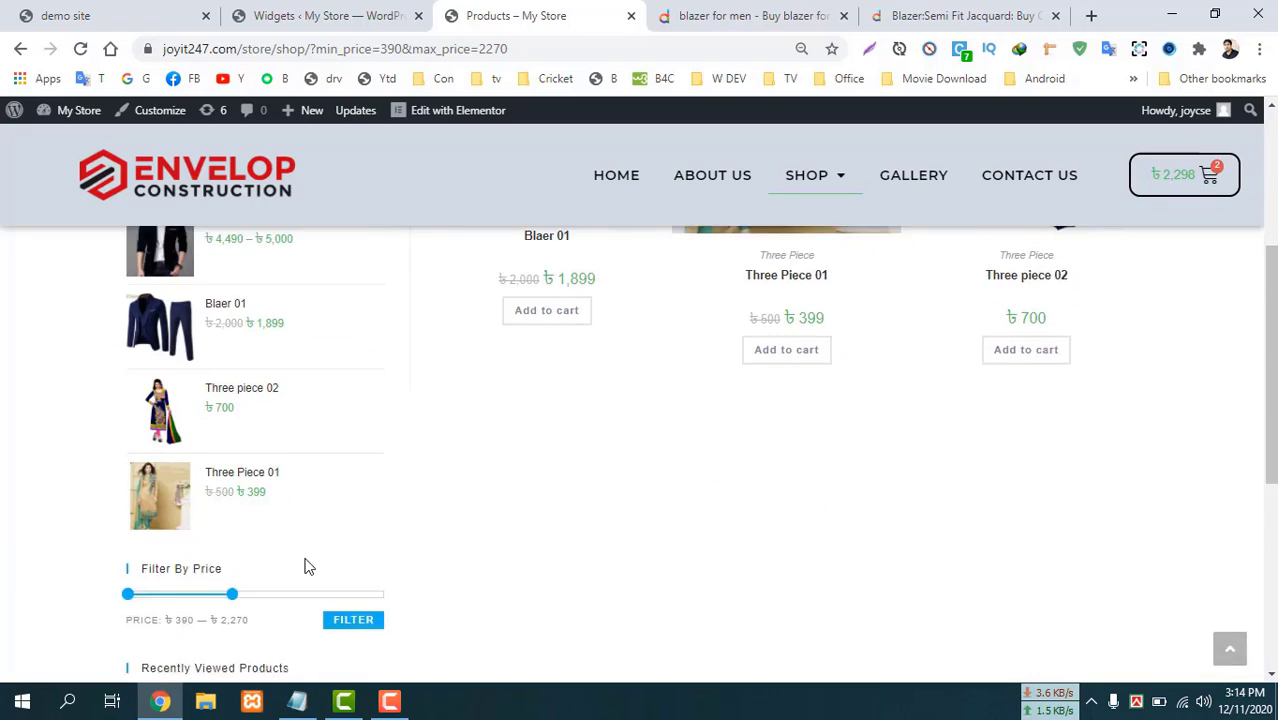
left_click_drag(232, 520, 187, 520)
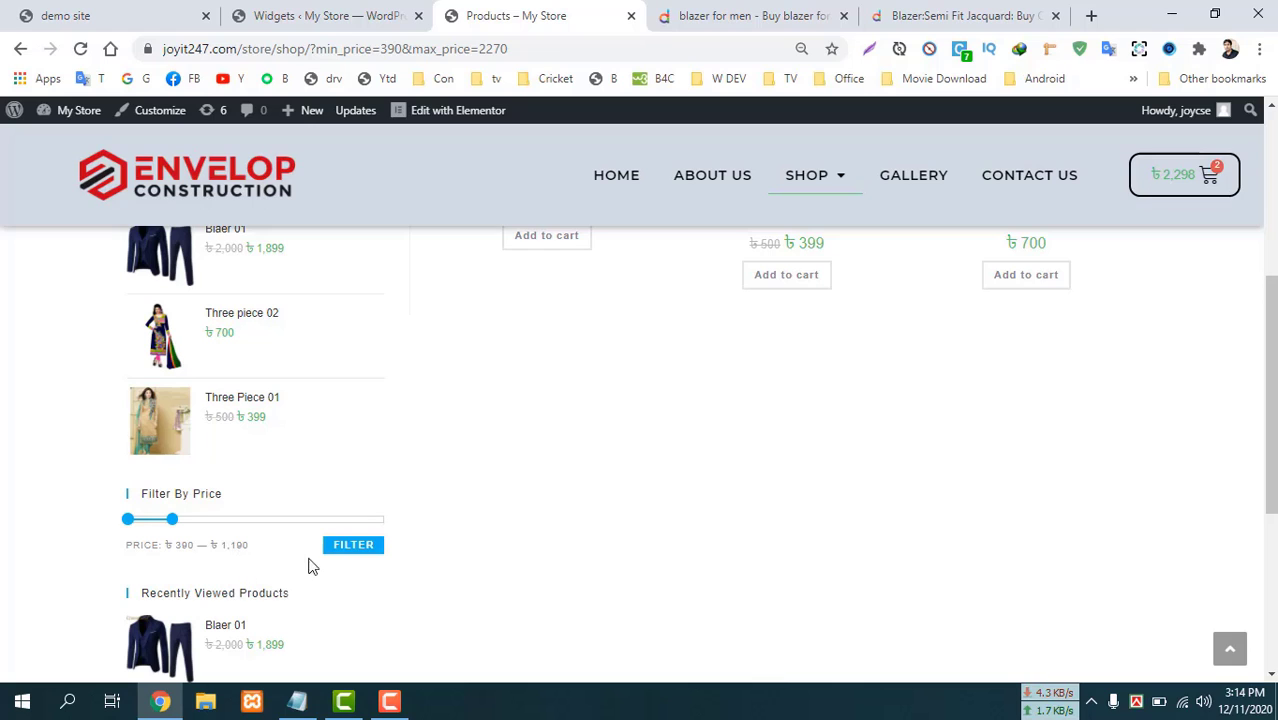
left_click(371, 545)
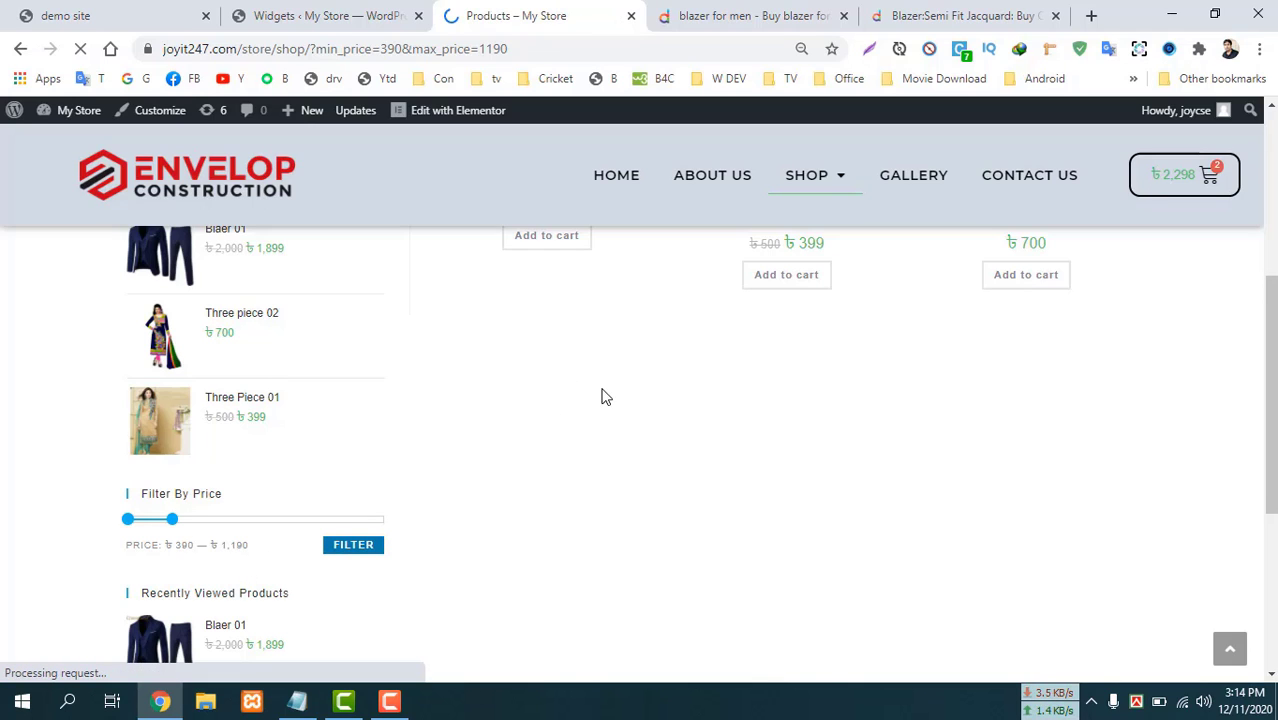
scroll(548, 456, "down", 2)
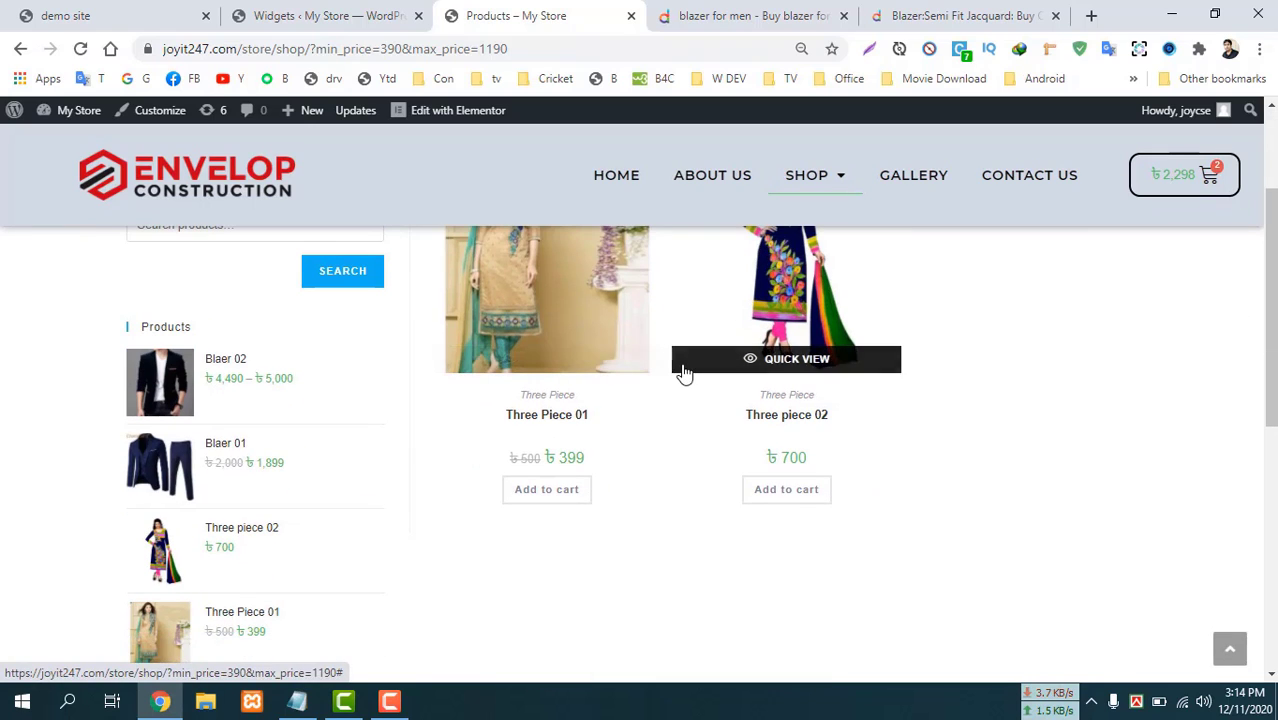
scroll(251, 541, "down", 4)
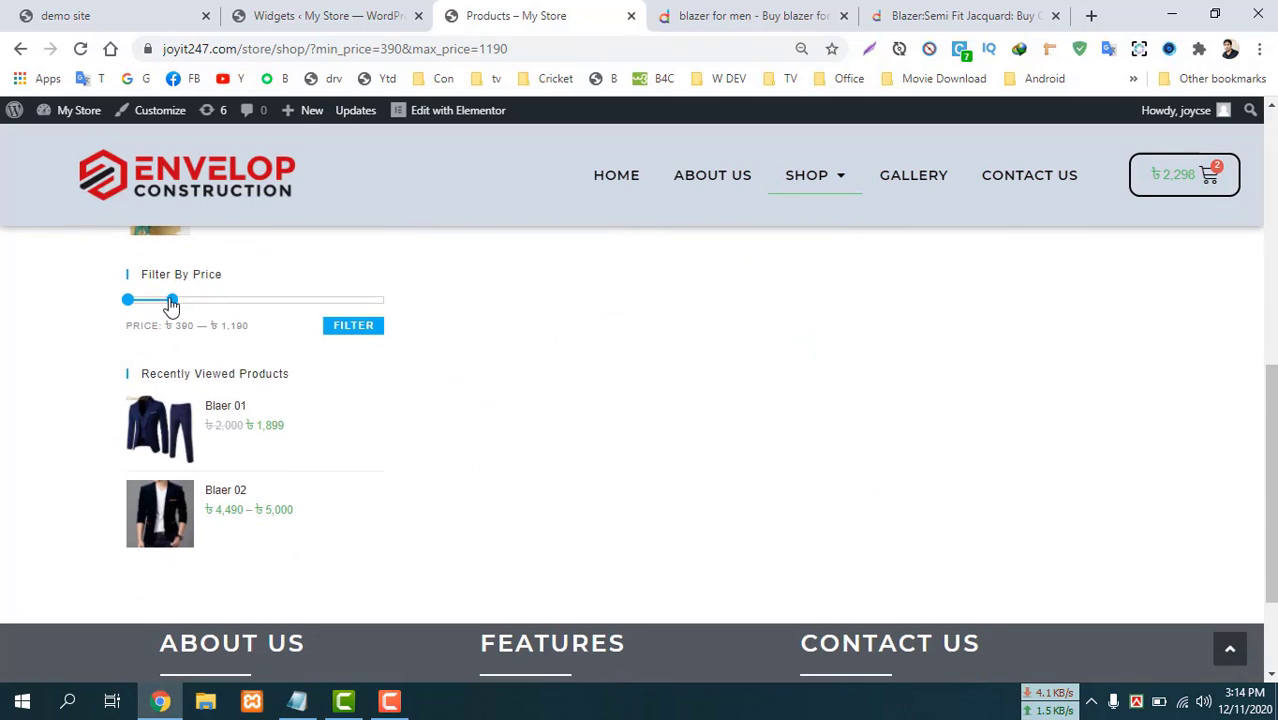
Raise the maximum price to ৳5,000 in the price filter, apply it, and review the listed products.
left_click_drag(172, 300, 430, 286)
left_click(366, 333)
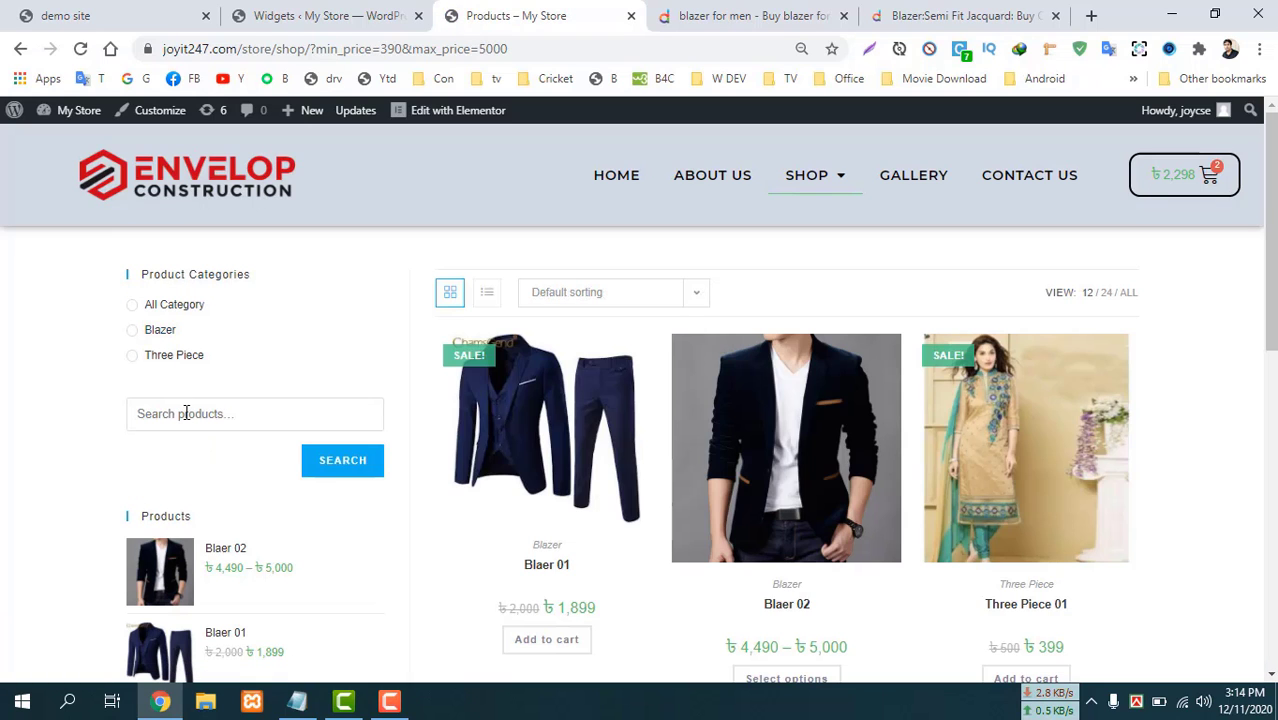
scroll(185, 410, "down", 1)
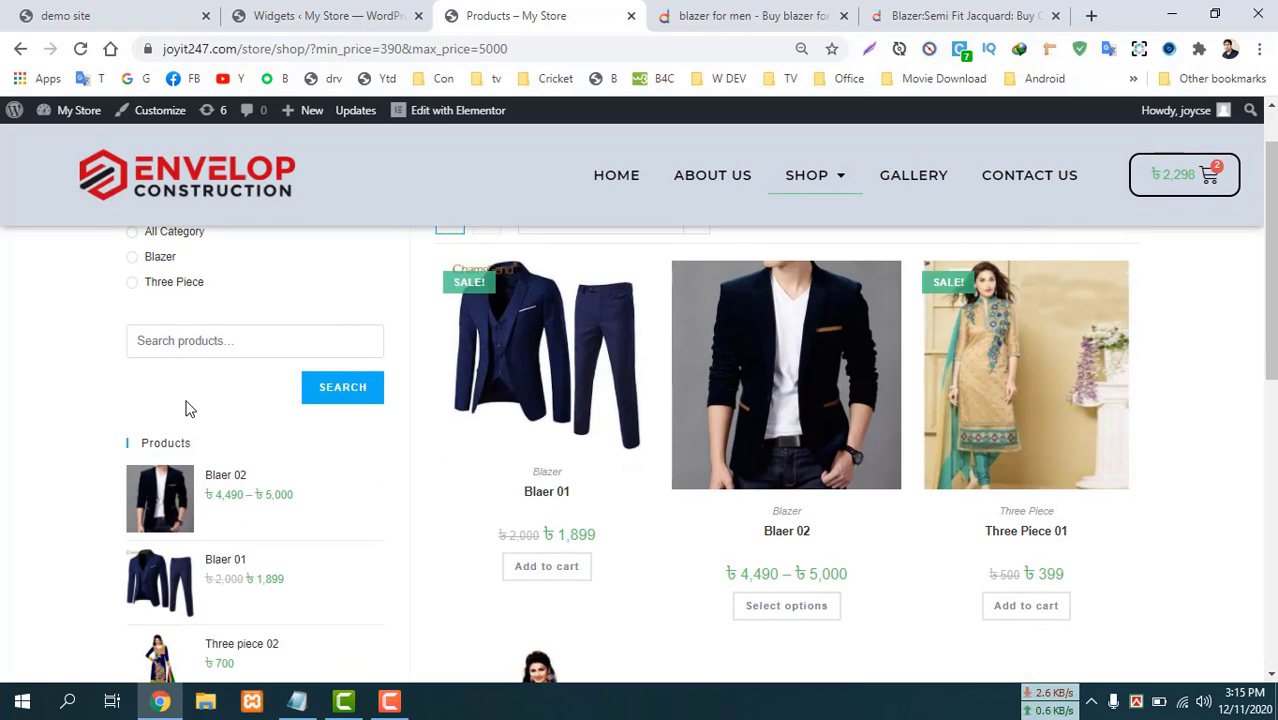
Search the store's products for "blaer" with the sidebar product search.
left_click(200, 342)
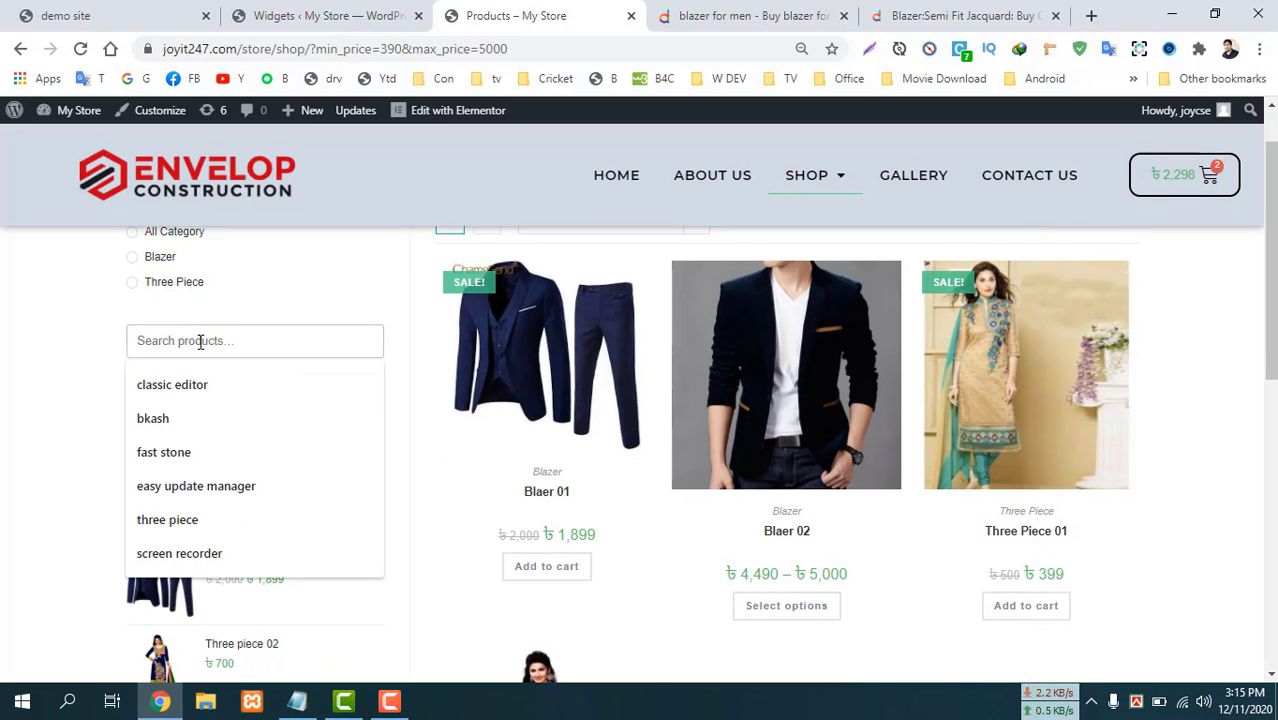
type("bl")
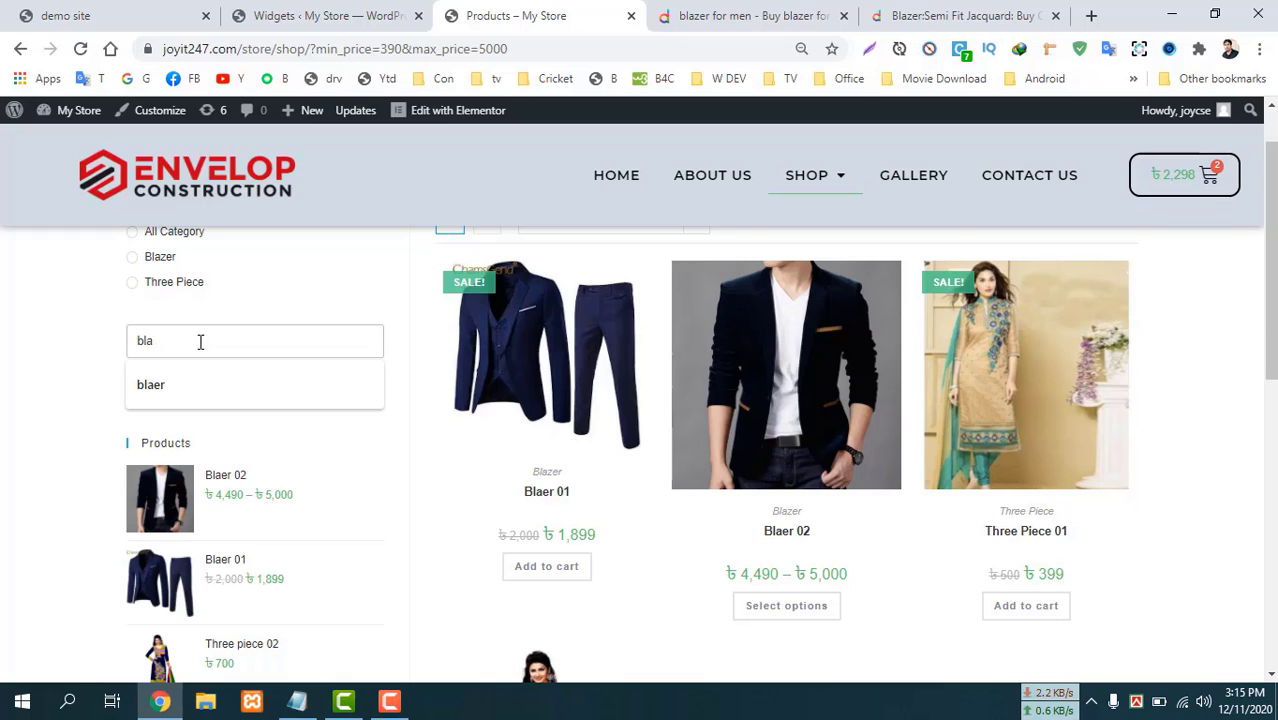
type("a")
left_click(164, 382)
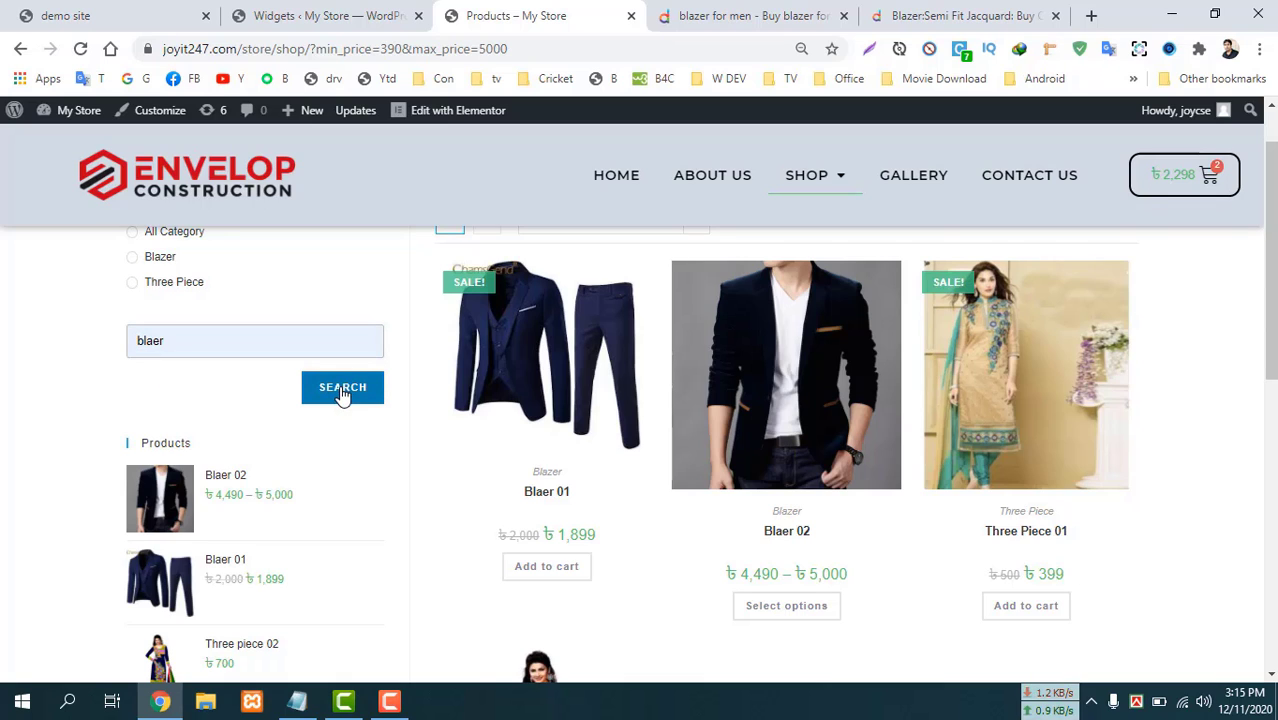
left_click(342, 390)
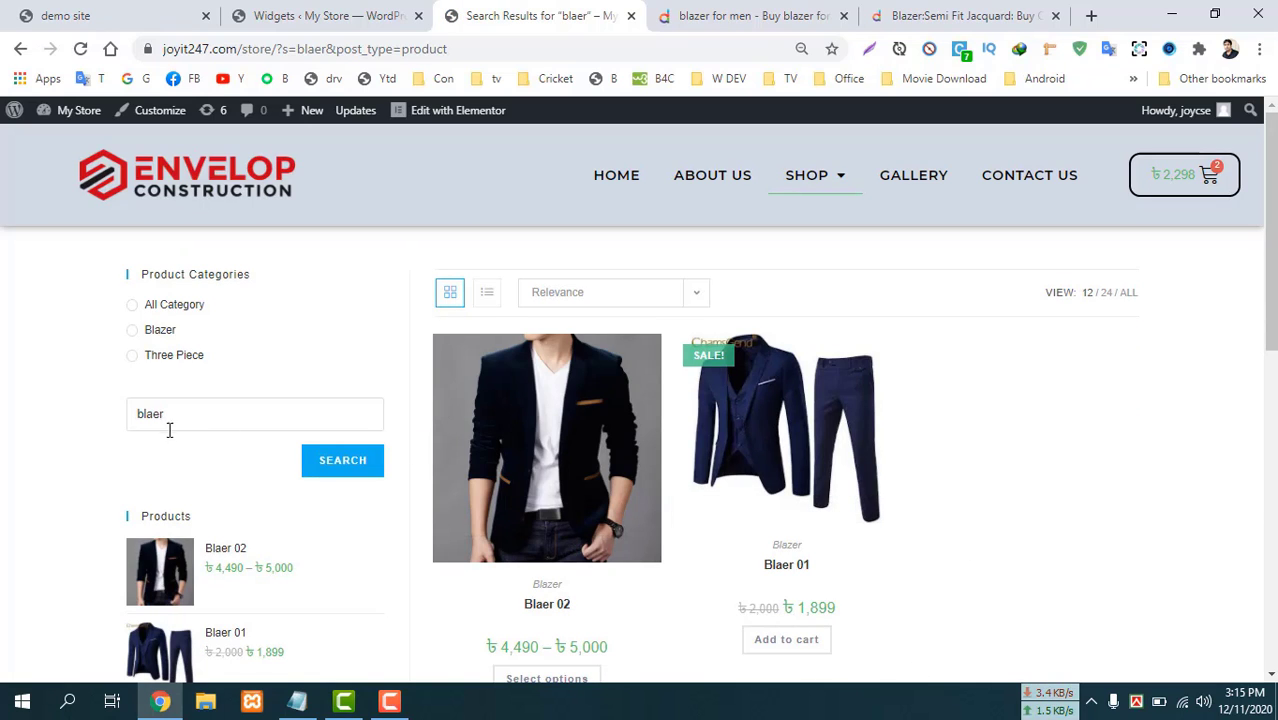
Clear the product search text and look through the search results page and its sidebar widgets.
left_click_drag(168, 426, 3, 467)
key("BackSpace")
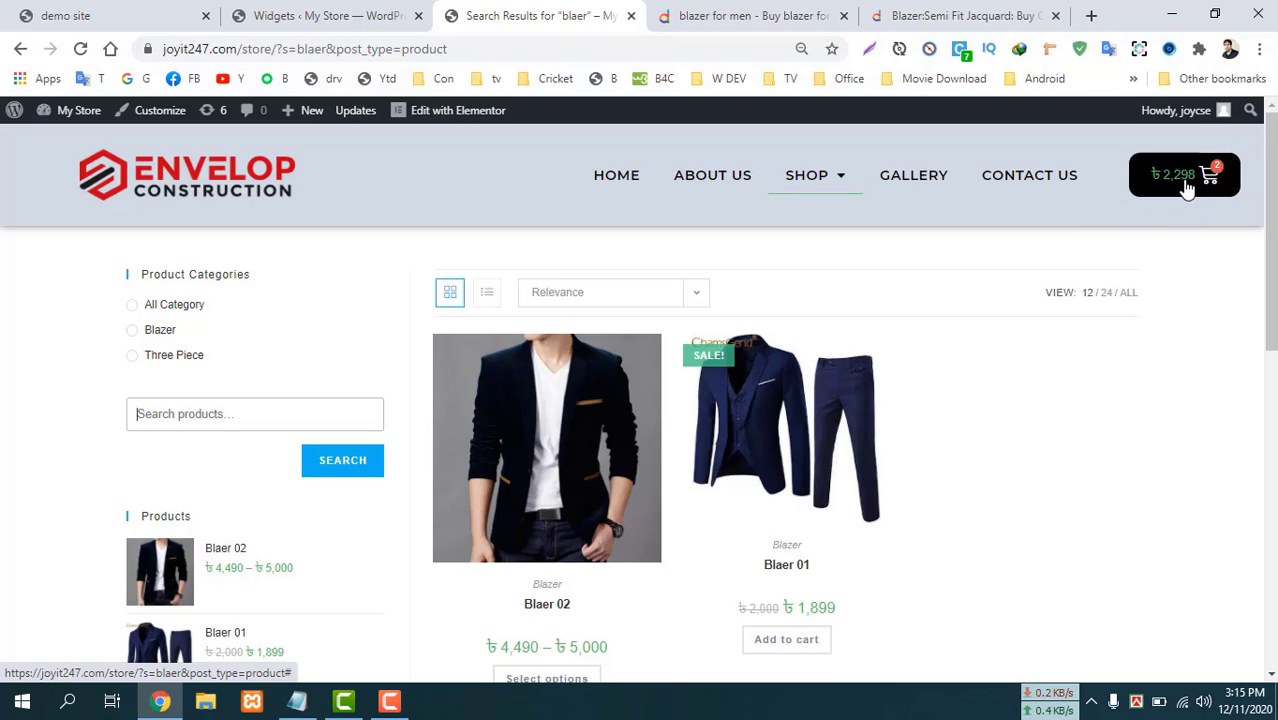
scroll(45, 360, "down", 1)
scroll(171, 394, "up", 1)
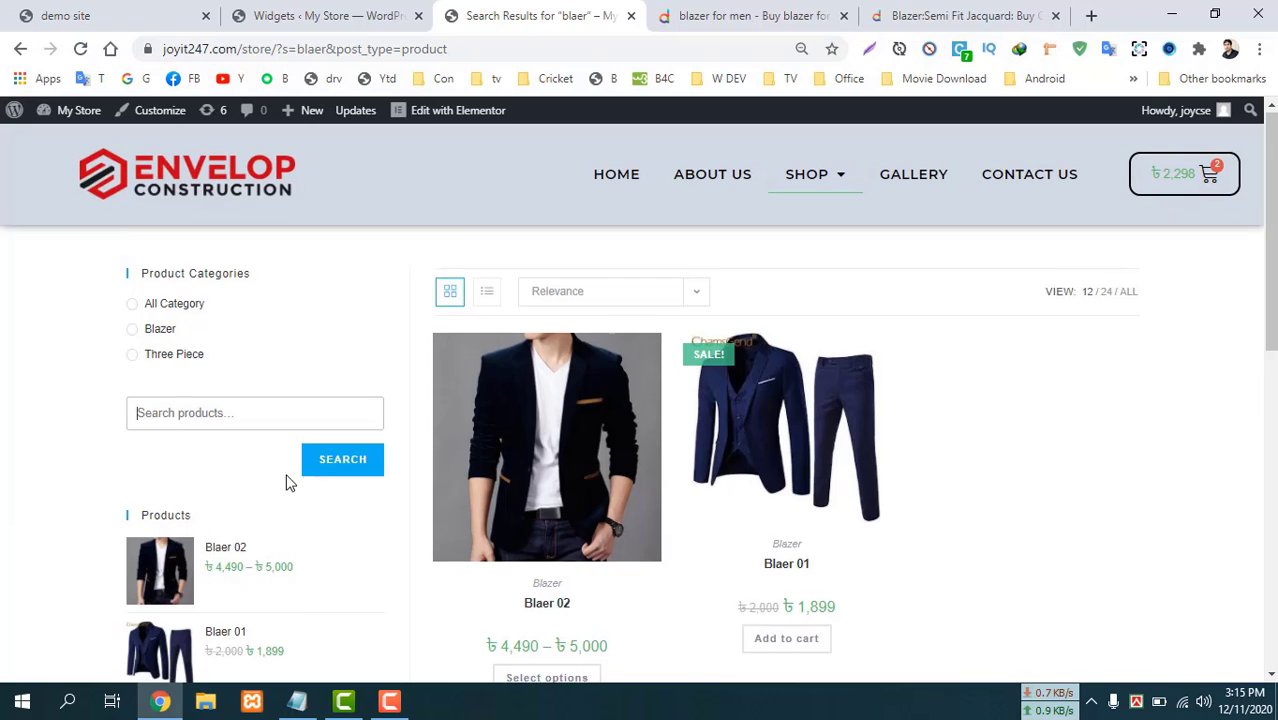
scroll(285, 483, "down", 3)
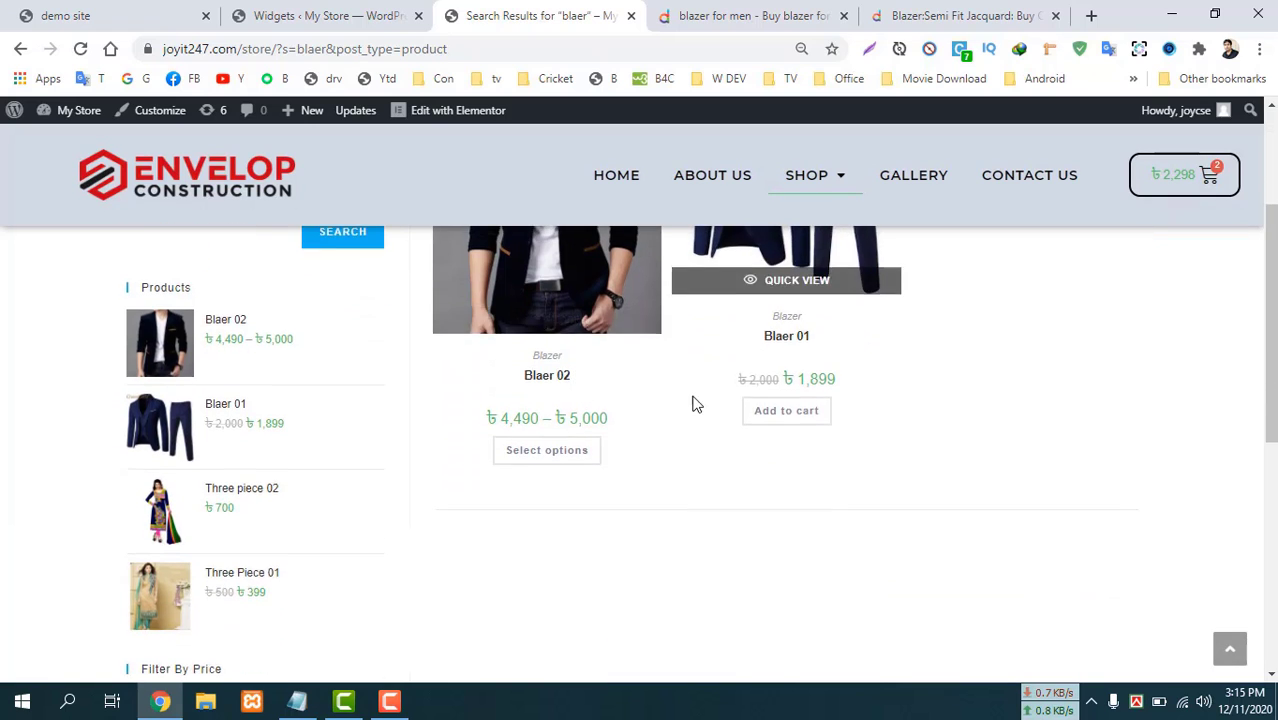
scroll(697, 404, "up", 3)
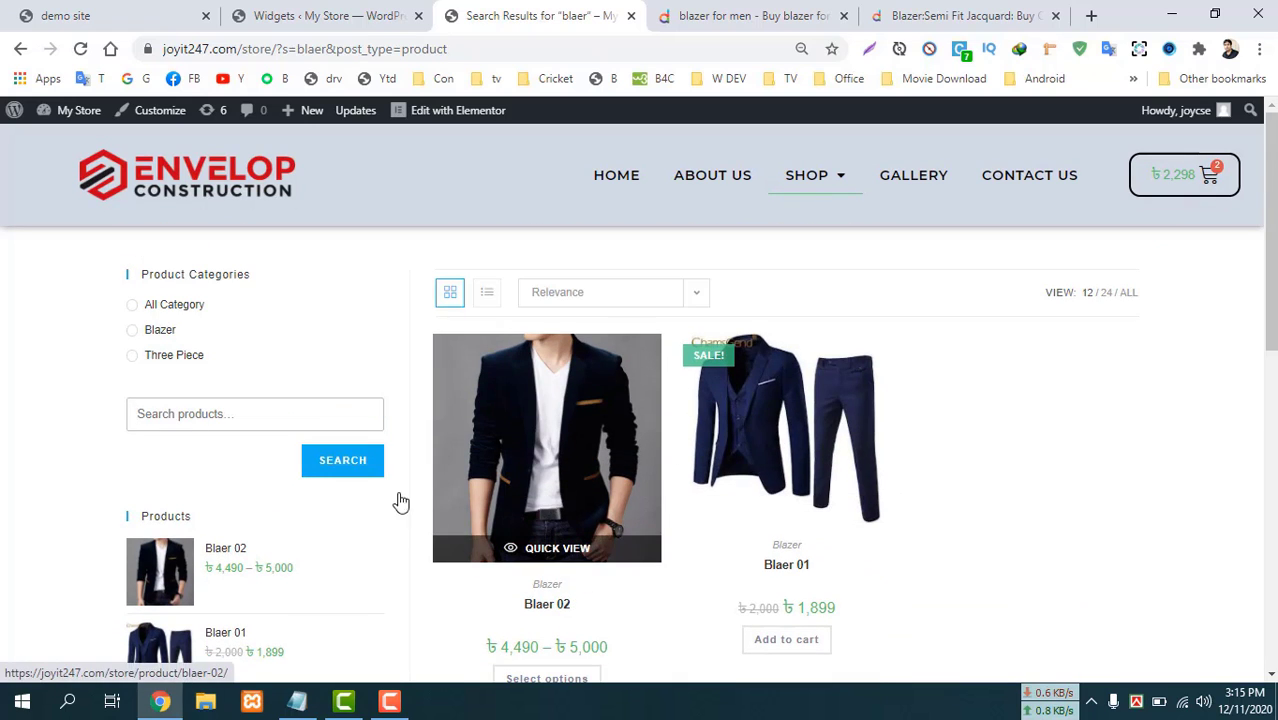
Return to the WordPress admin, show the list of all products, and open Three piece 02 for editing.
left_click(330, 17)
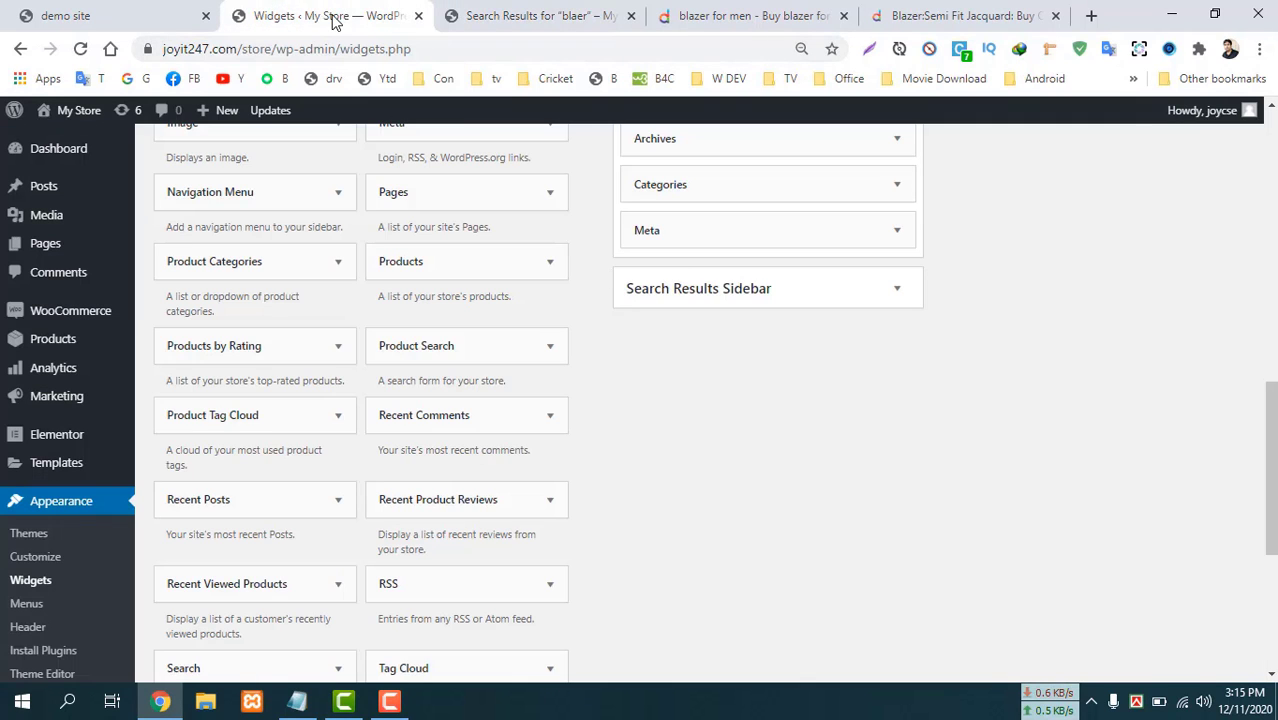
scroll(241, 376, "up", 10)
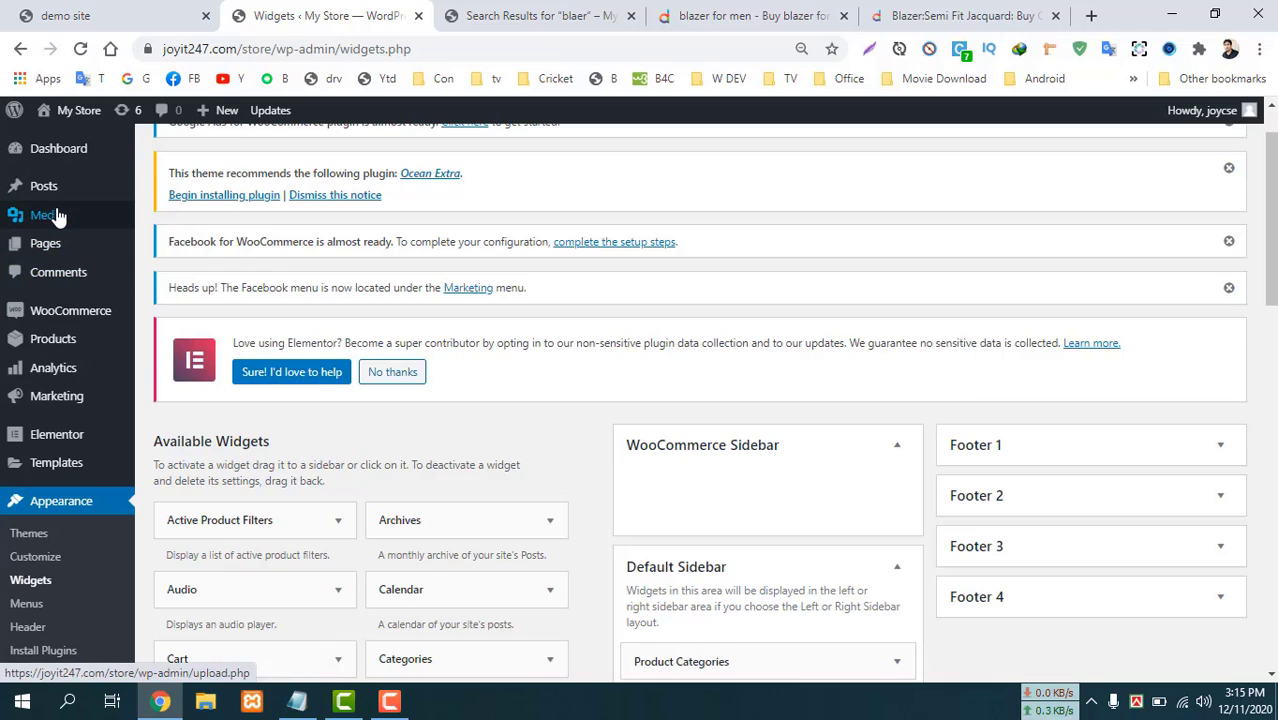
mouse_move(55, 340)
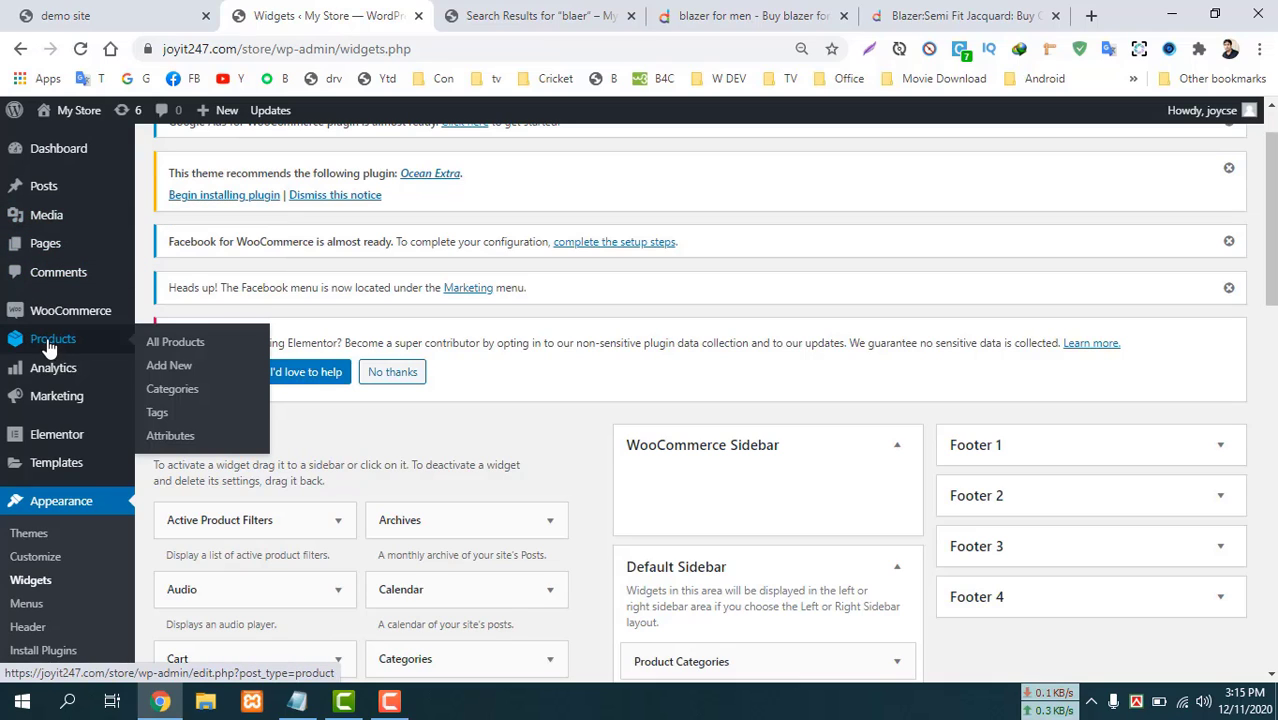
left_click(167, 350)
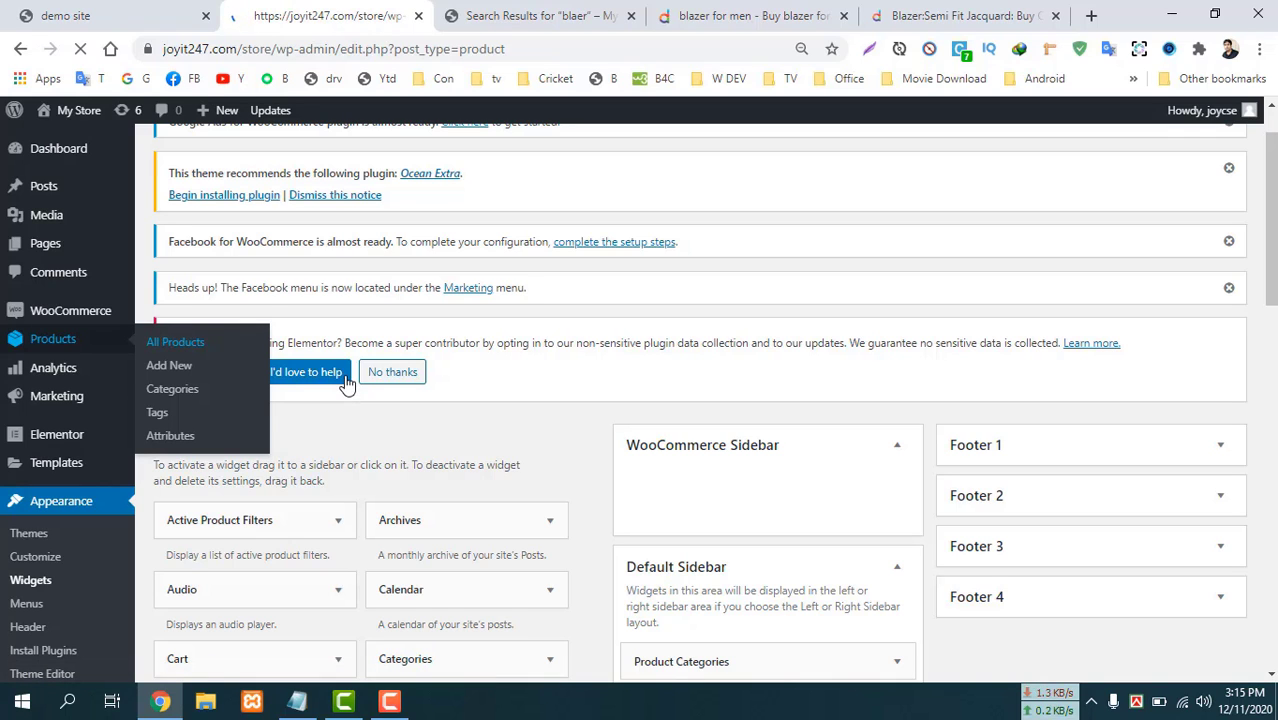
scroll(228, 456, "down", 2)
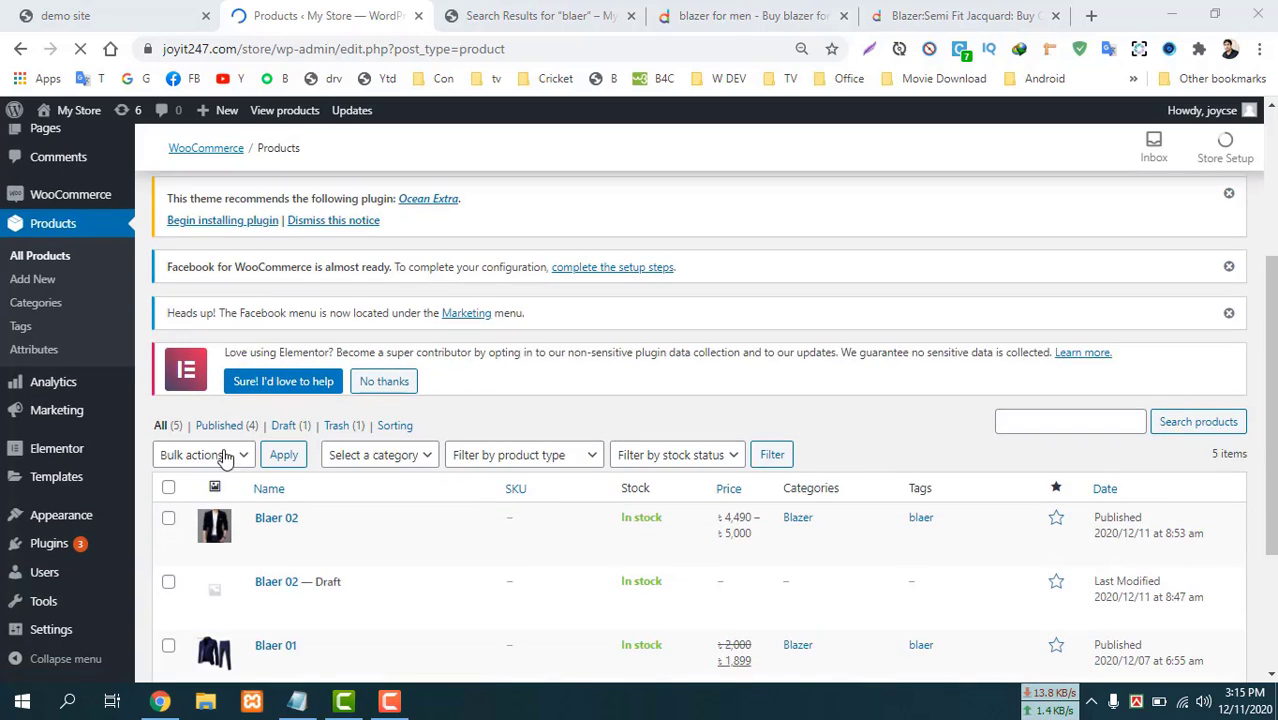
scroll(272, 503, "down", 2)
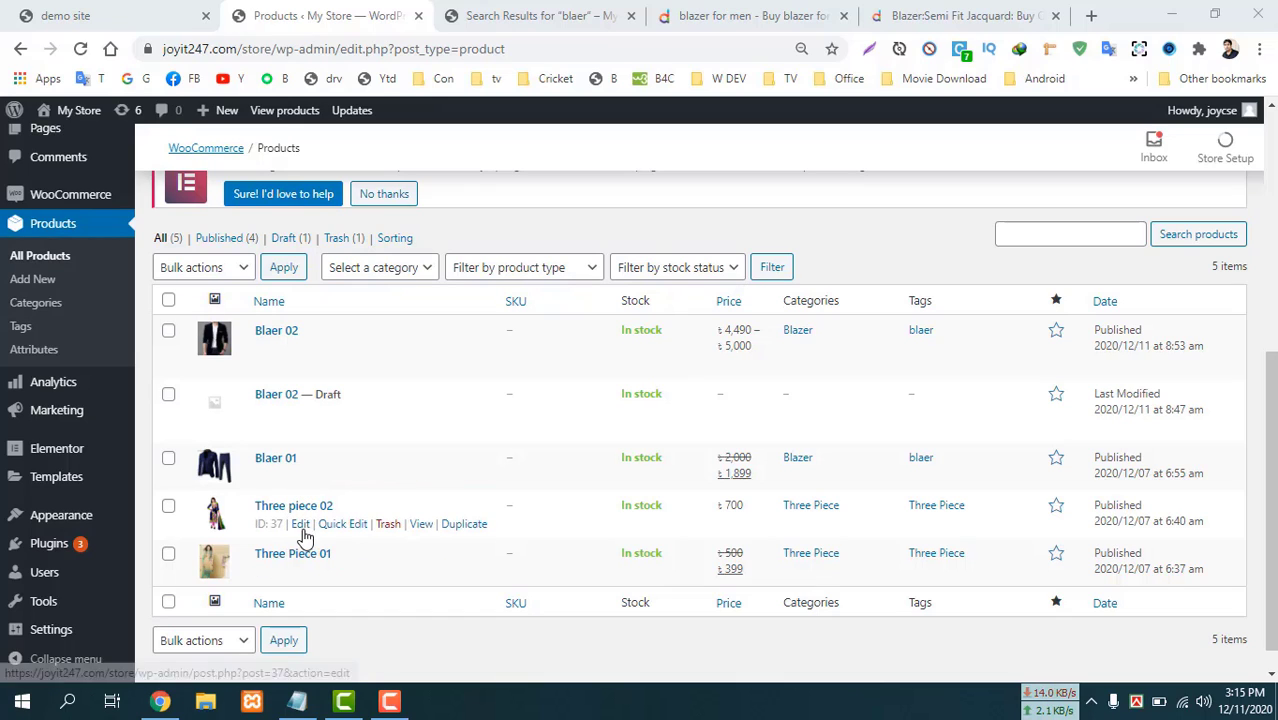
left_click(301, 525)
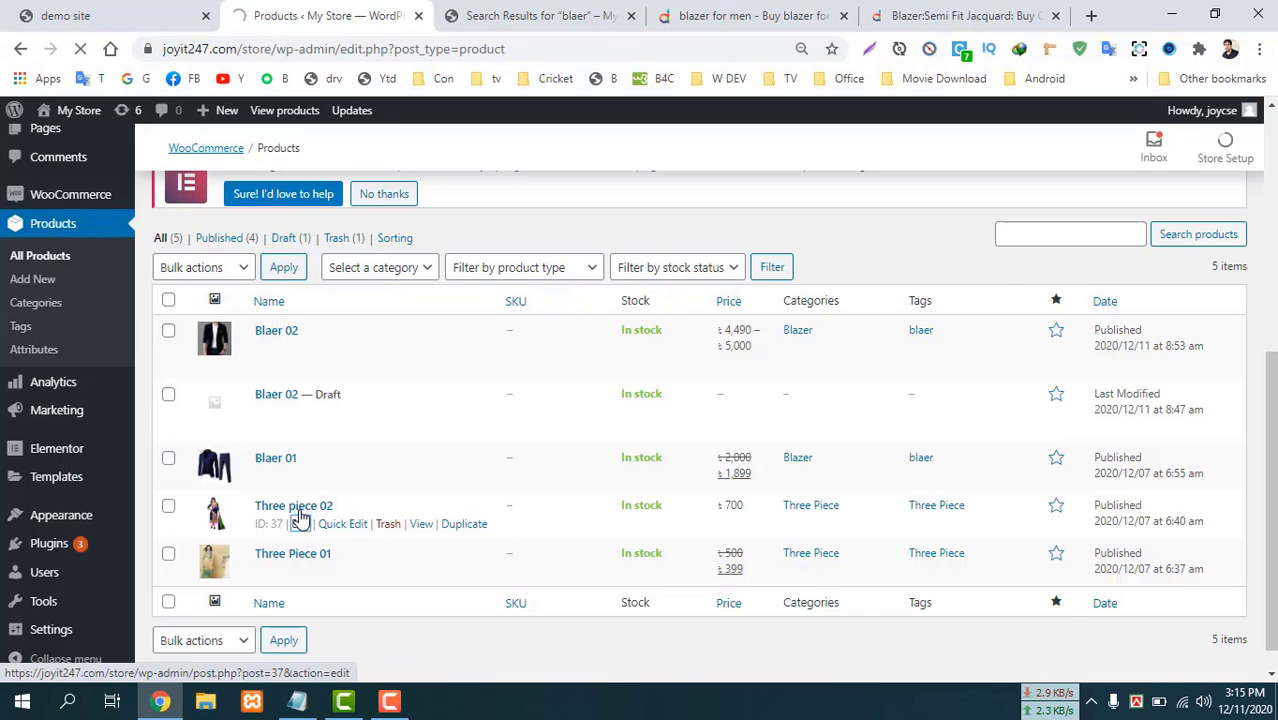
Review the Three piece 02 product details and change its product type to Variable product.
scroll(538, 448, "down", 3)
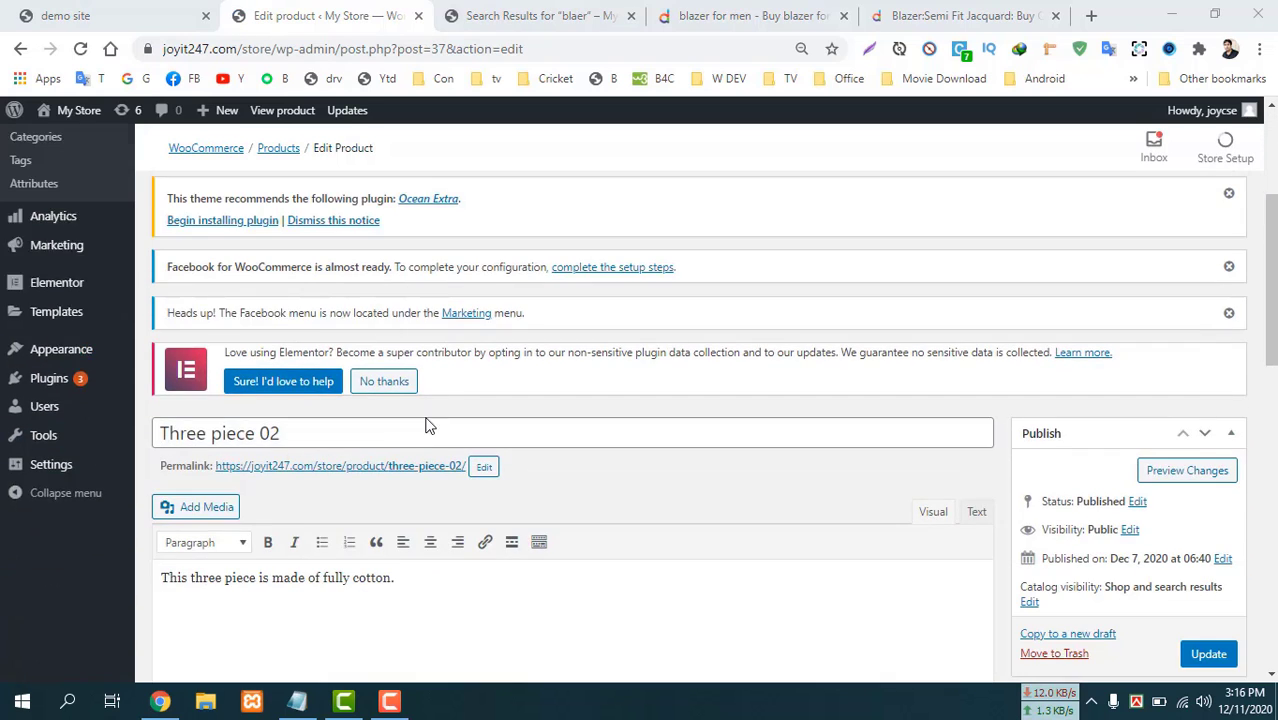
scroll(297, 505, "down", 8)
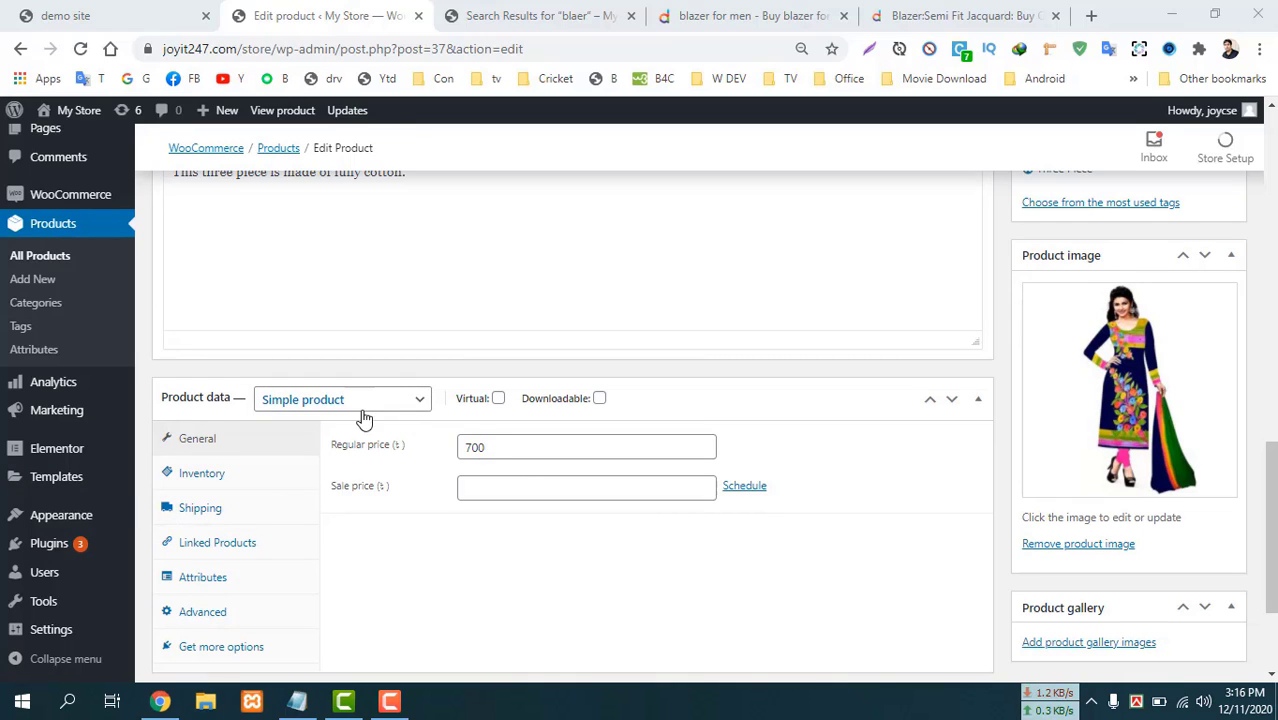
scroll(275, 530, "down", 2)
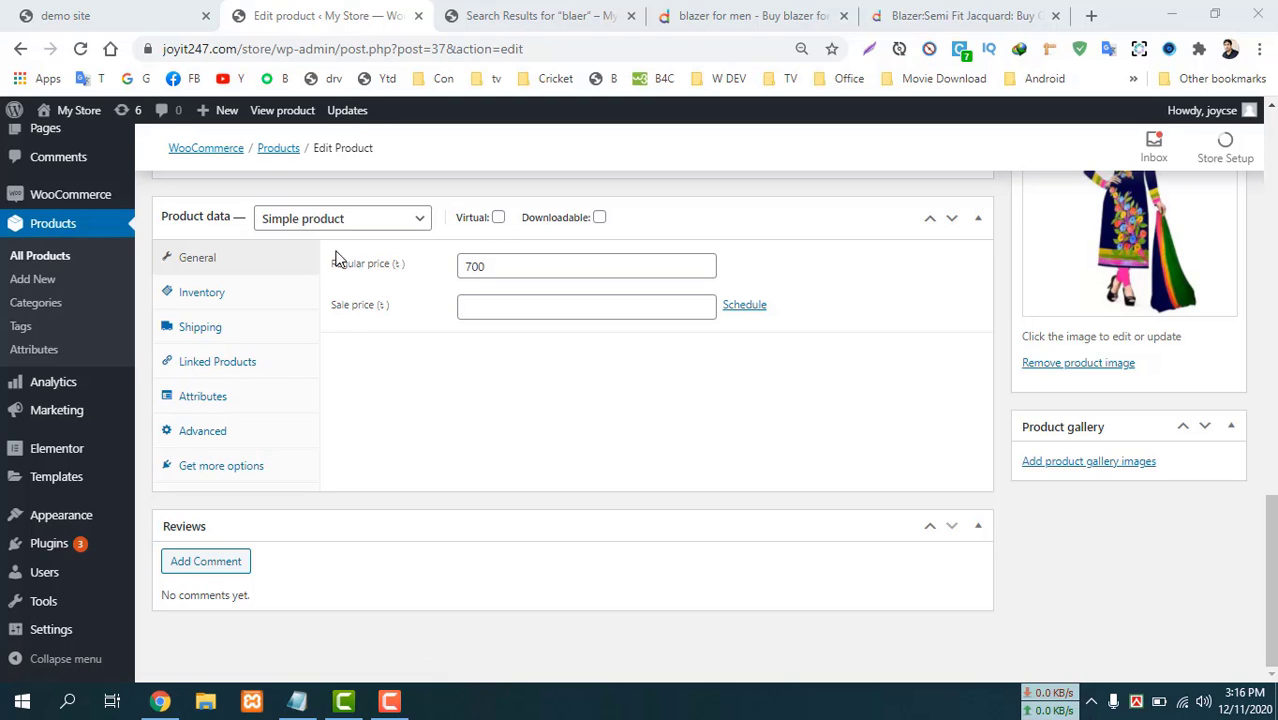
scroll(350, 233, "up", 3)
scroll(350, 233, "up", 7)
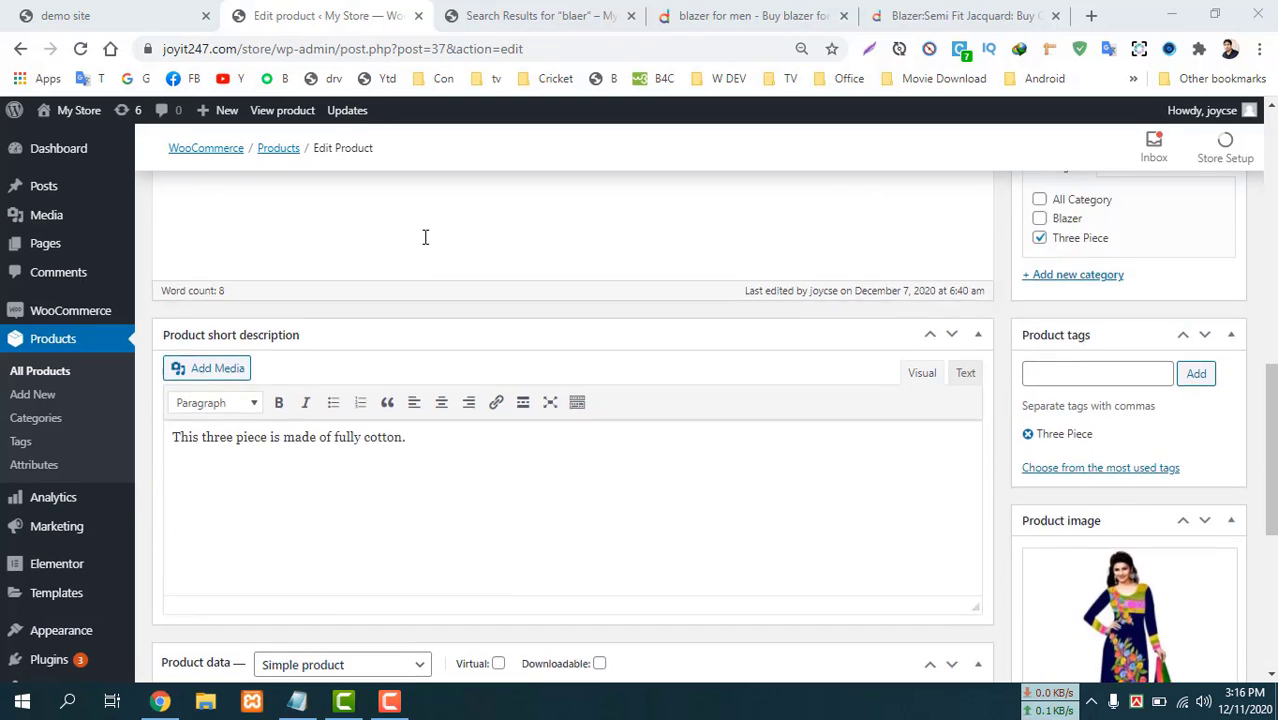
scroll(288, 284, "down", 3)
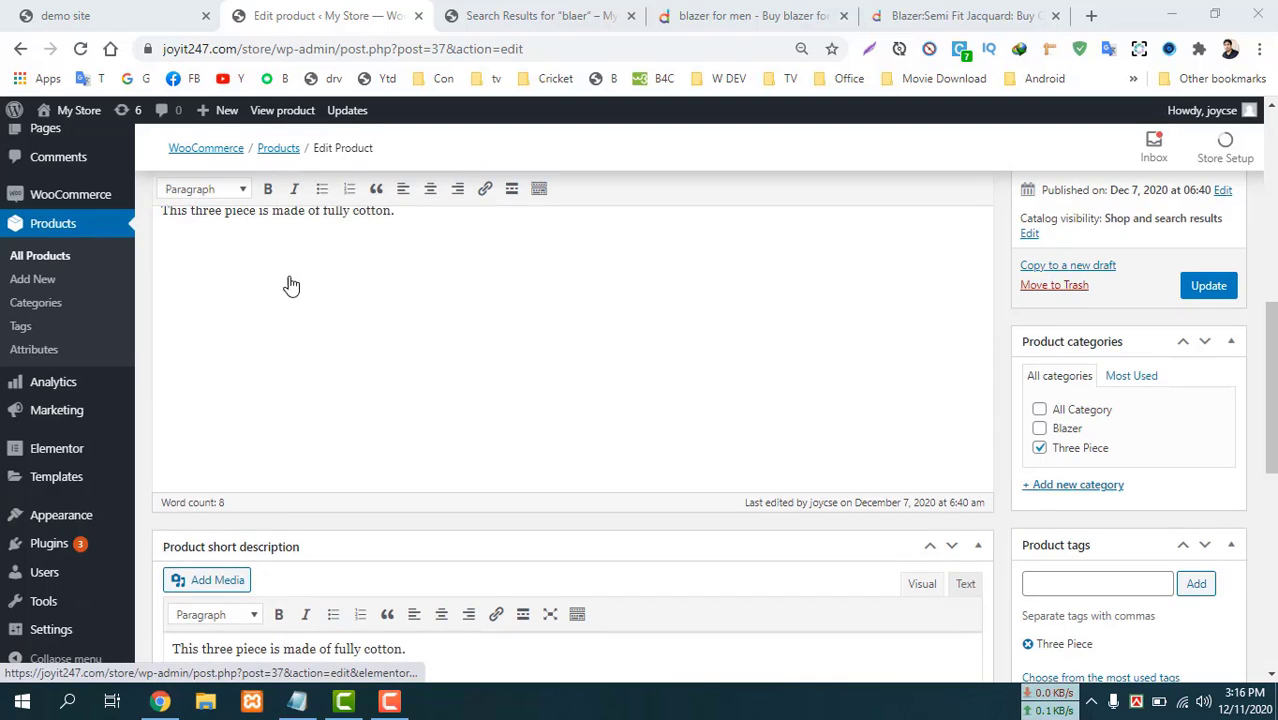
scroll(288, 284, "down", 4)
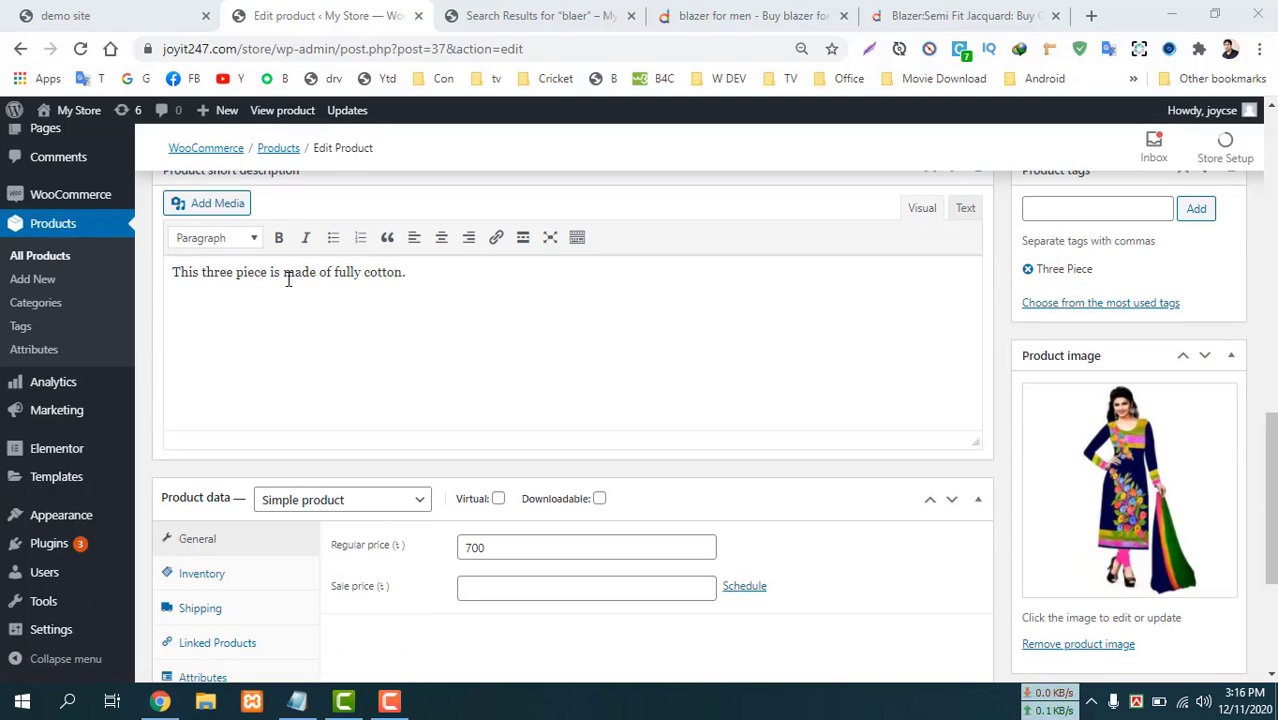
scroll(288, 280, "down", 3)
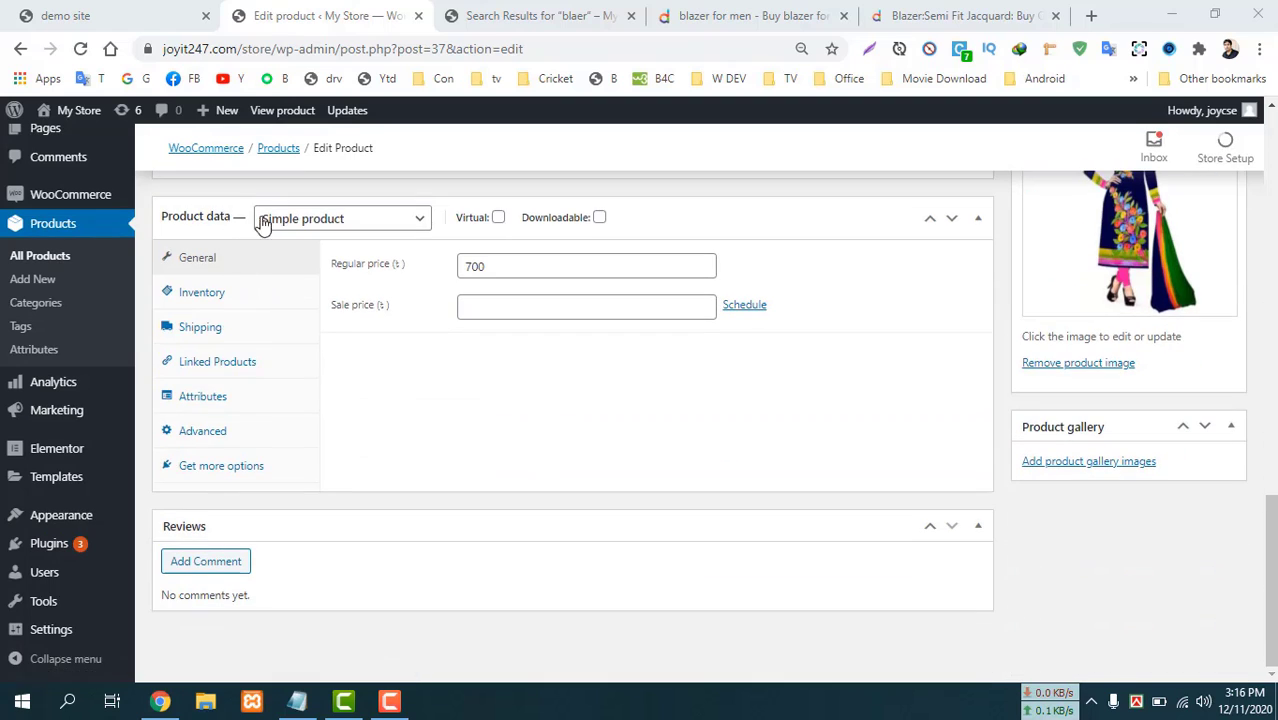
left_click(314, 221)
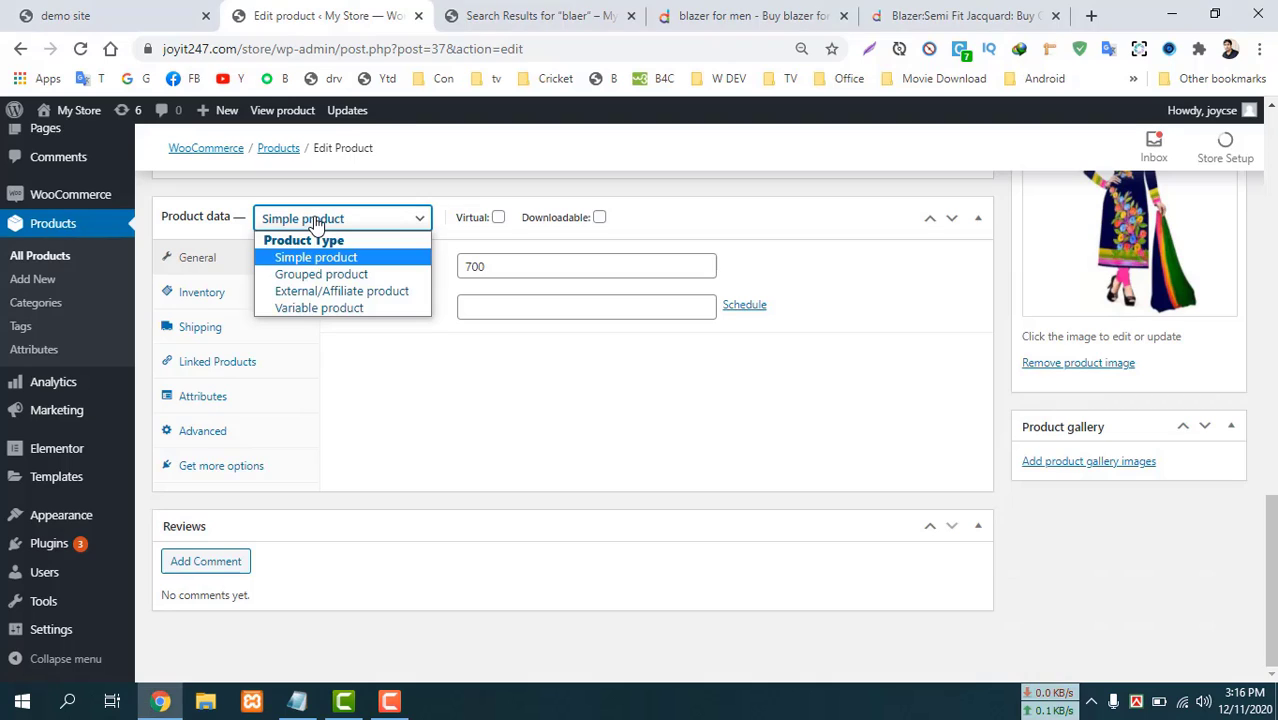
left_click(318, 308)
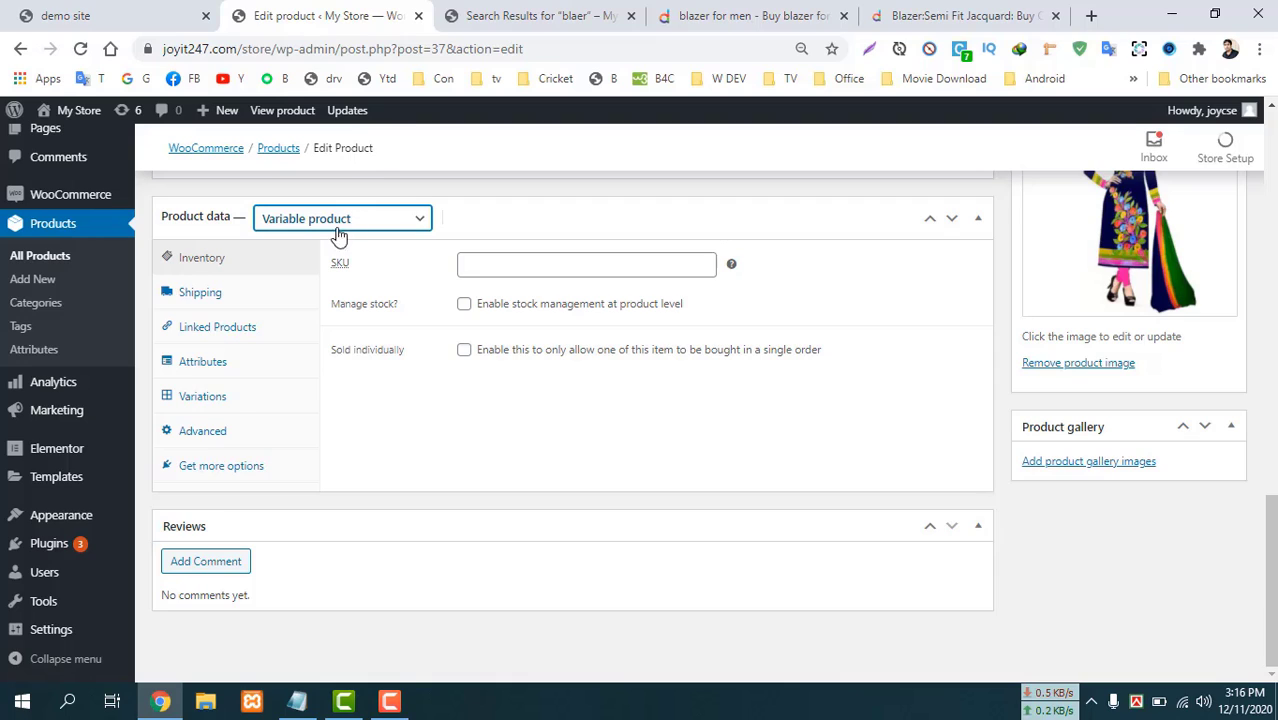
Check the product's variations section, then add the existing Color attribute to the product.
left_click(212, 400)
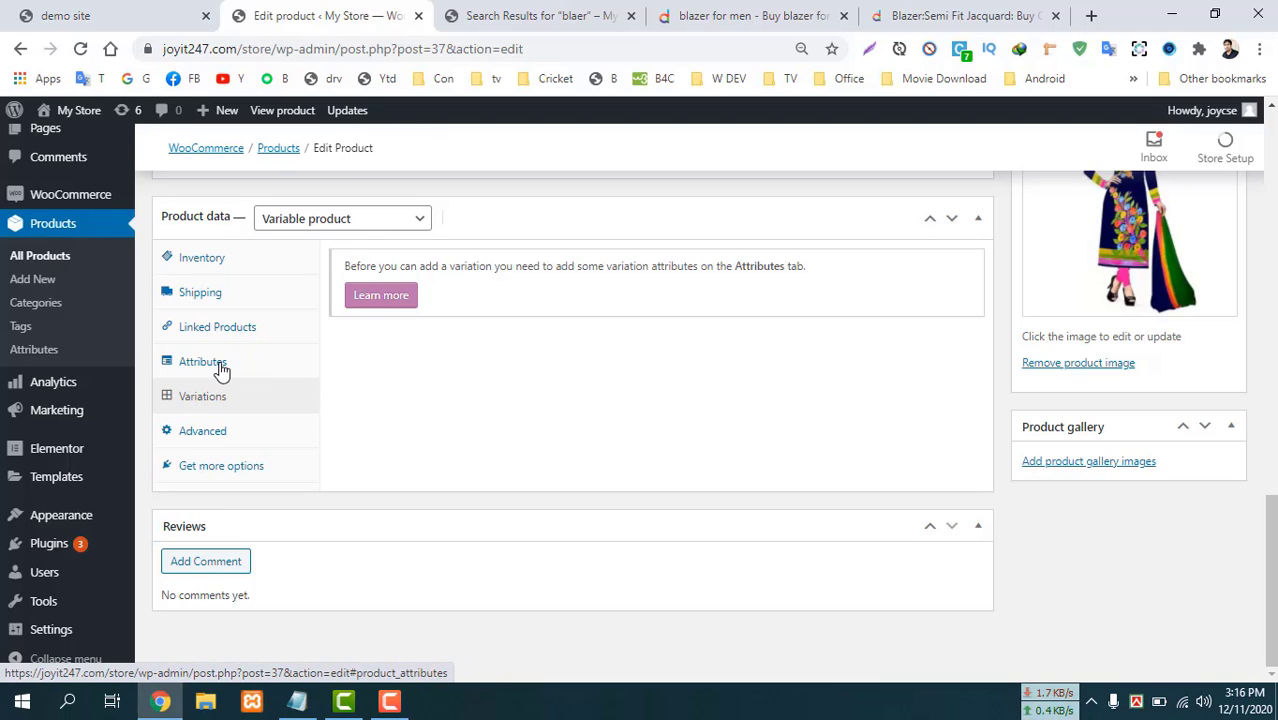
scroll(305, 335, "up", 3)
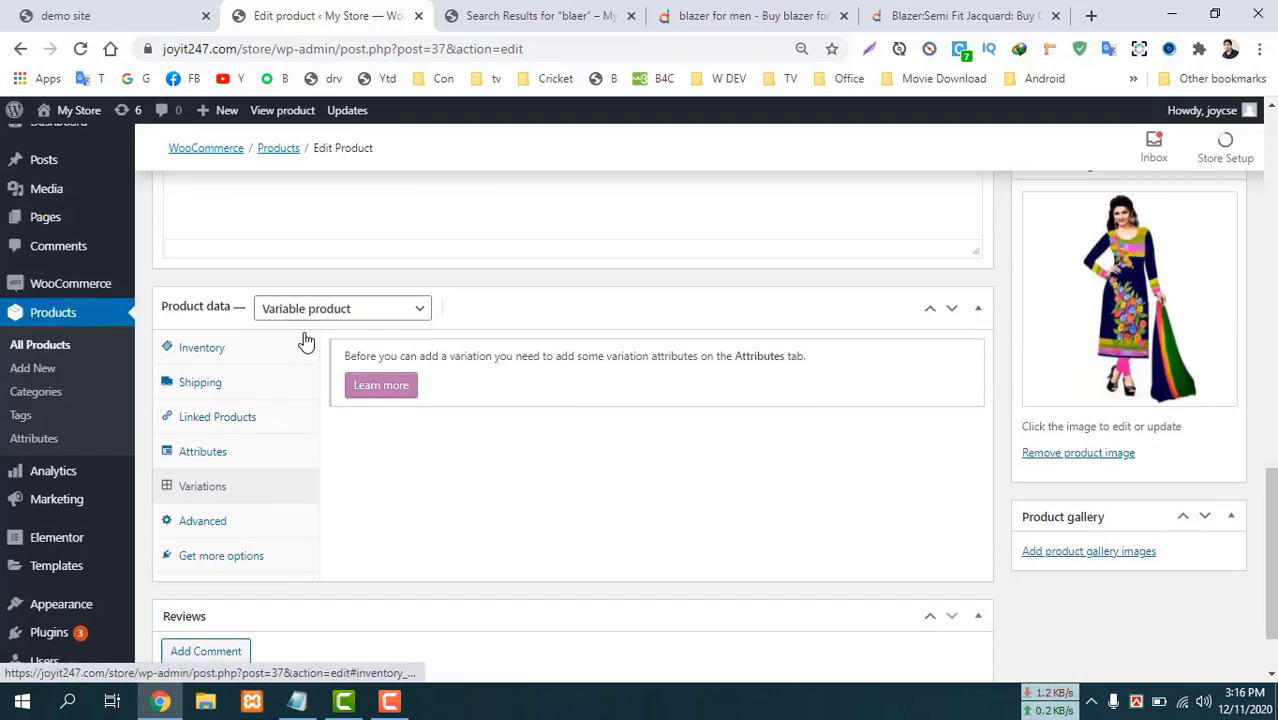
scroll(214, 450, "down", 3)
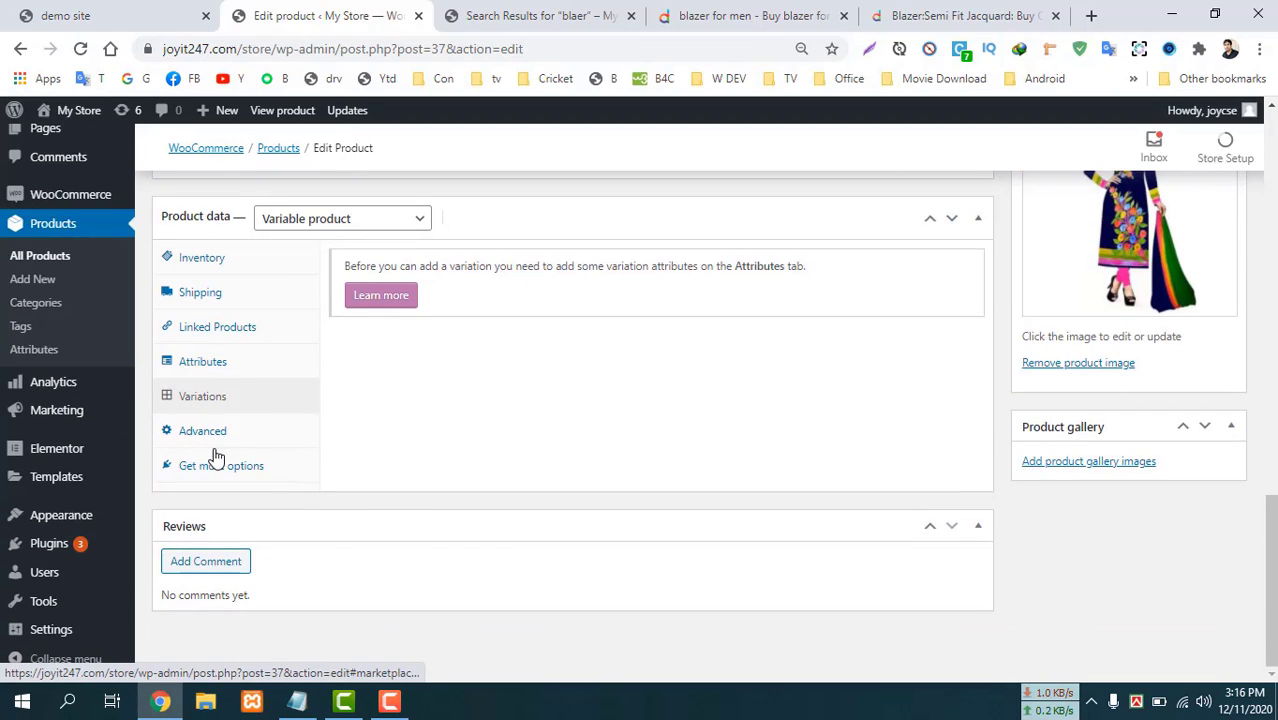
left_click(195, 374)
left_click(482, 265)
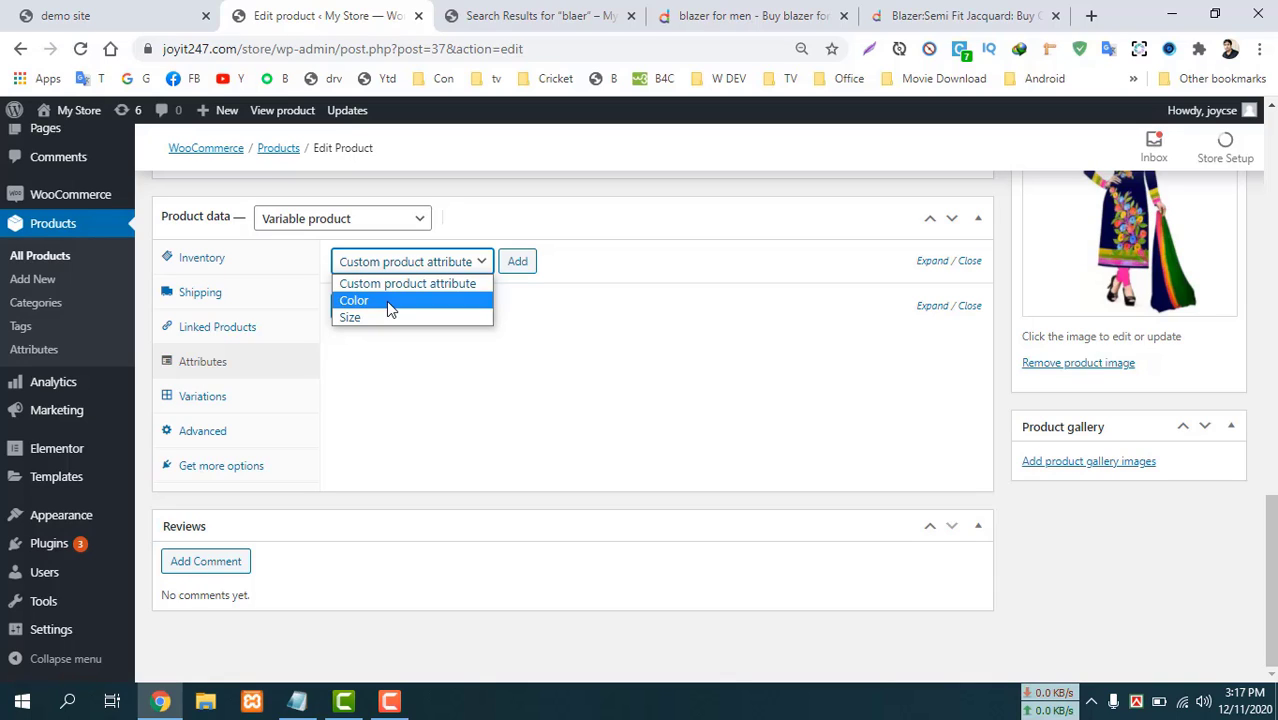
left_click(388, 302)
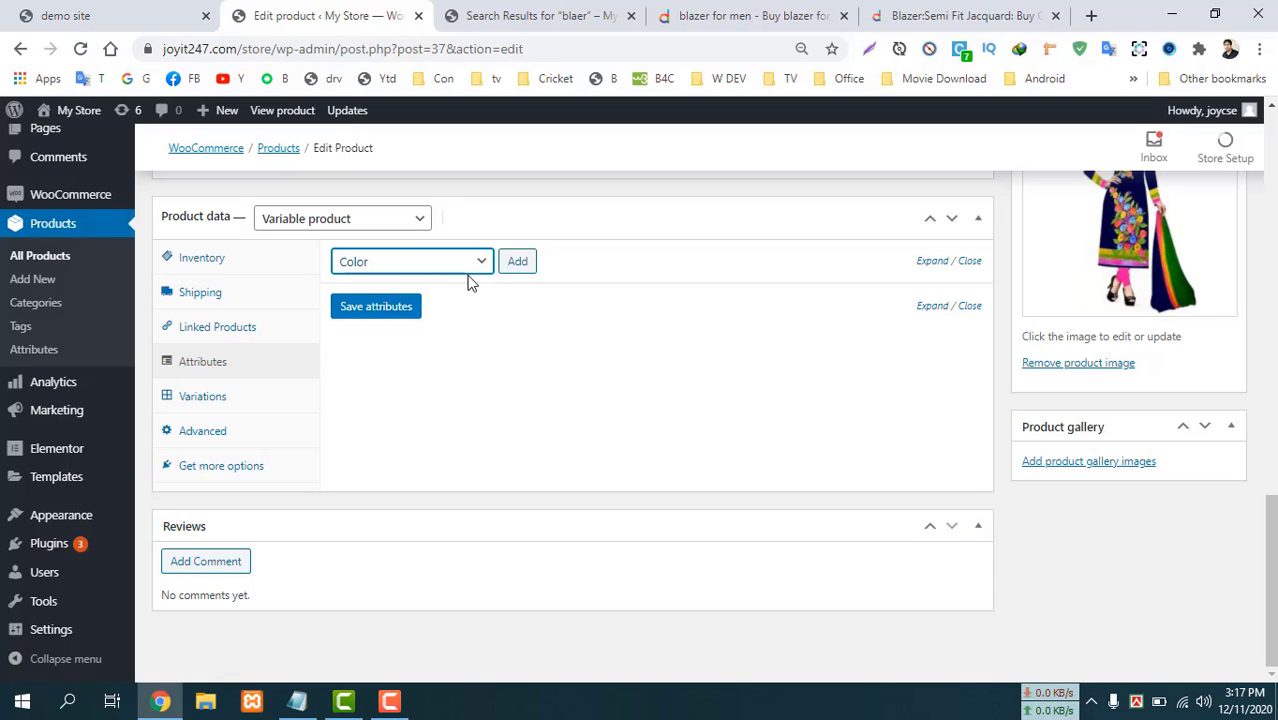
left_click(525, 268)
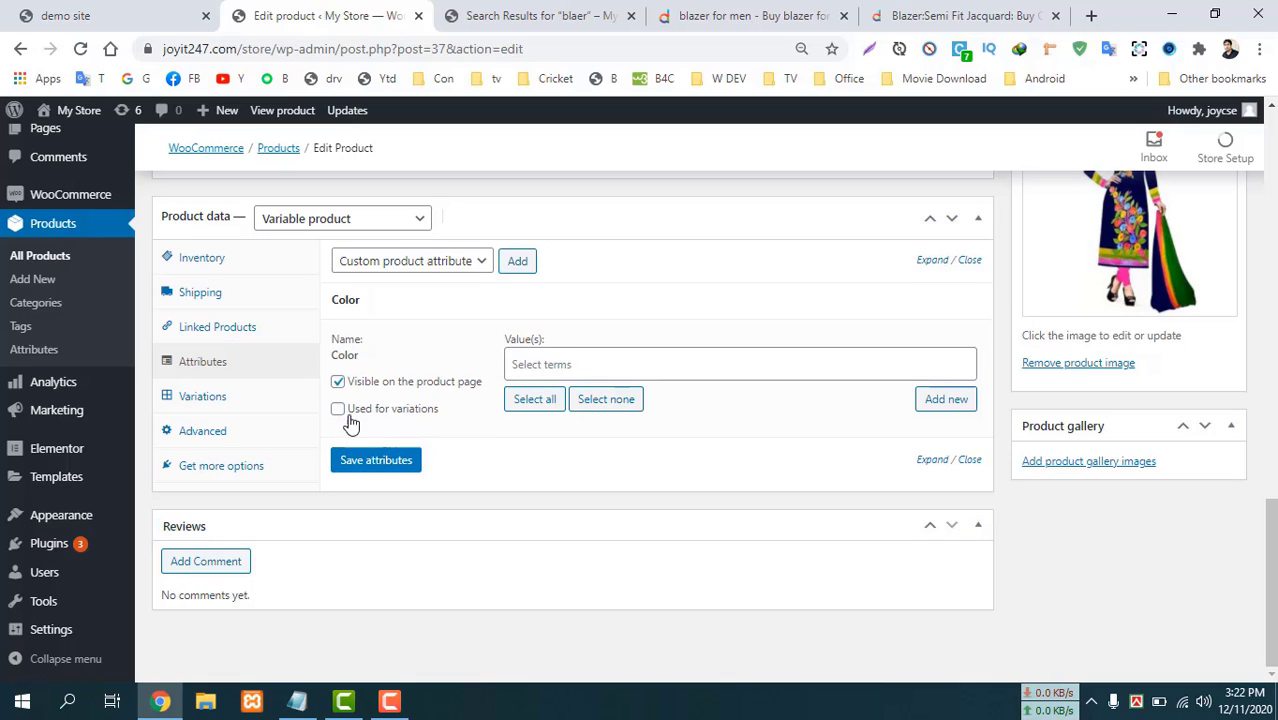
Mark the Color attribute as used for variations, include Black, Blue and Red, and save the attributes.
left_click(338, 409)
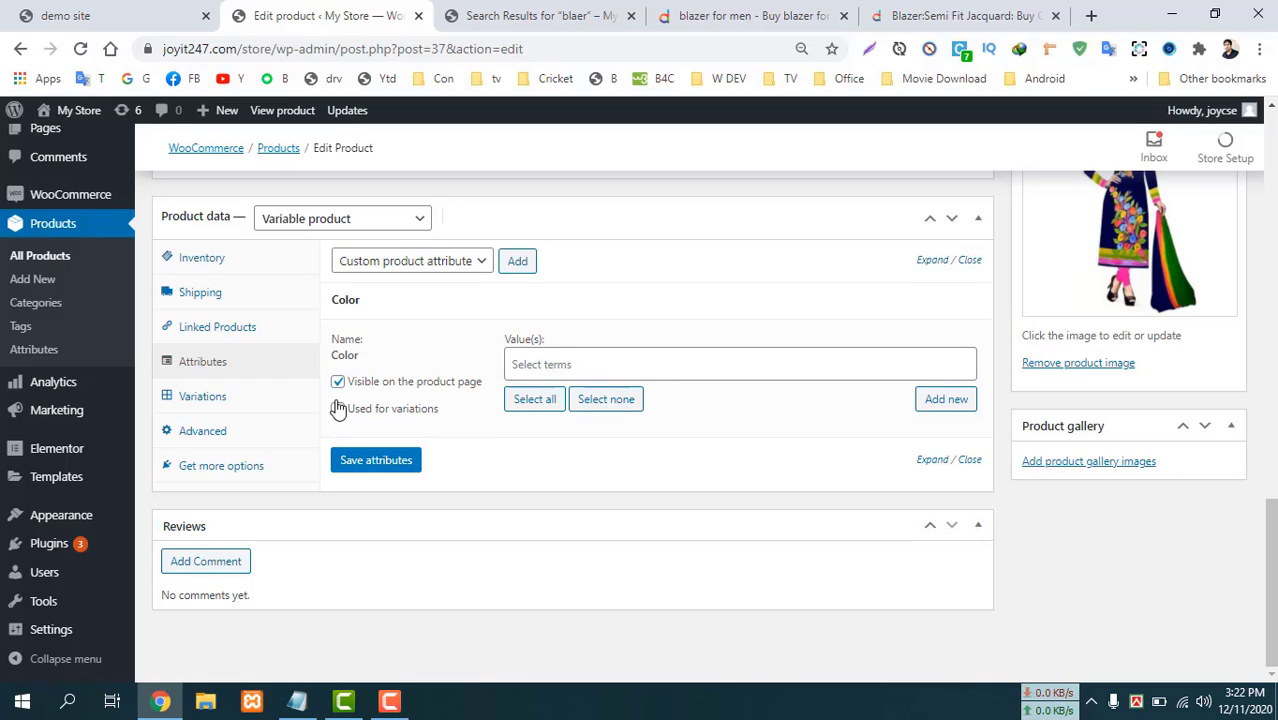
left_click(530, 408)
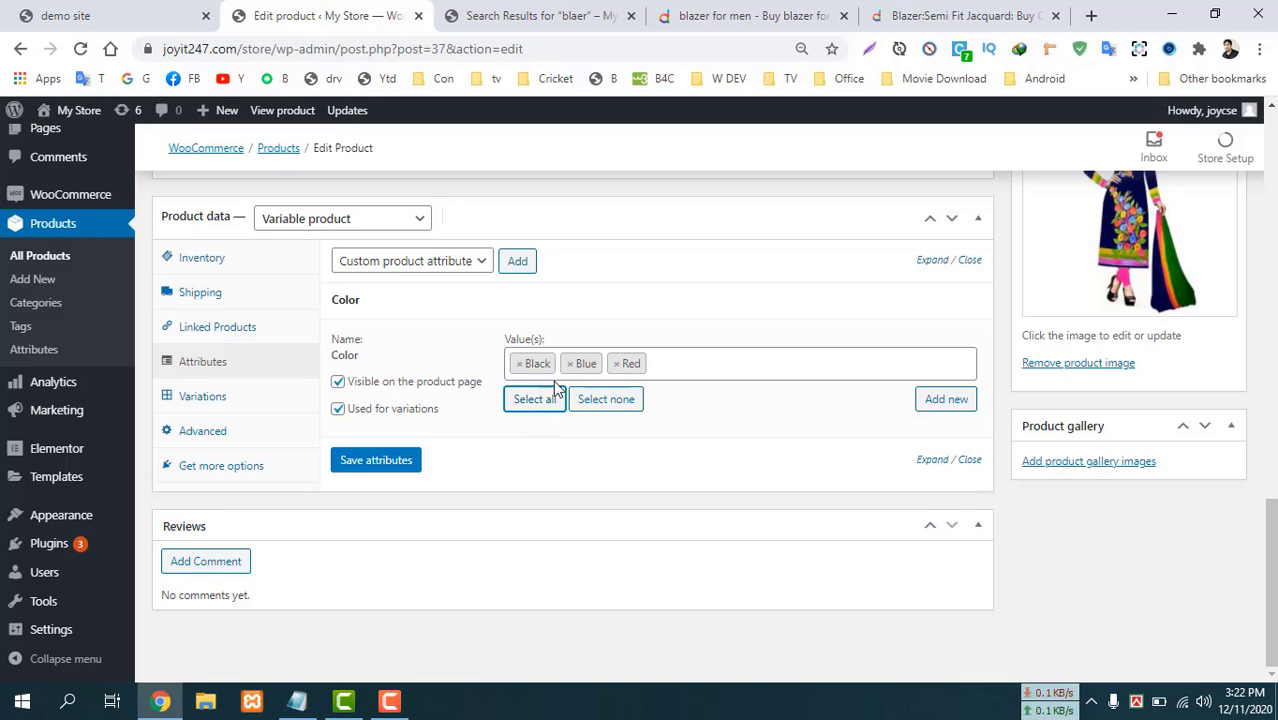
left_click(375, 466)
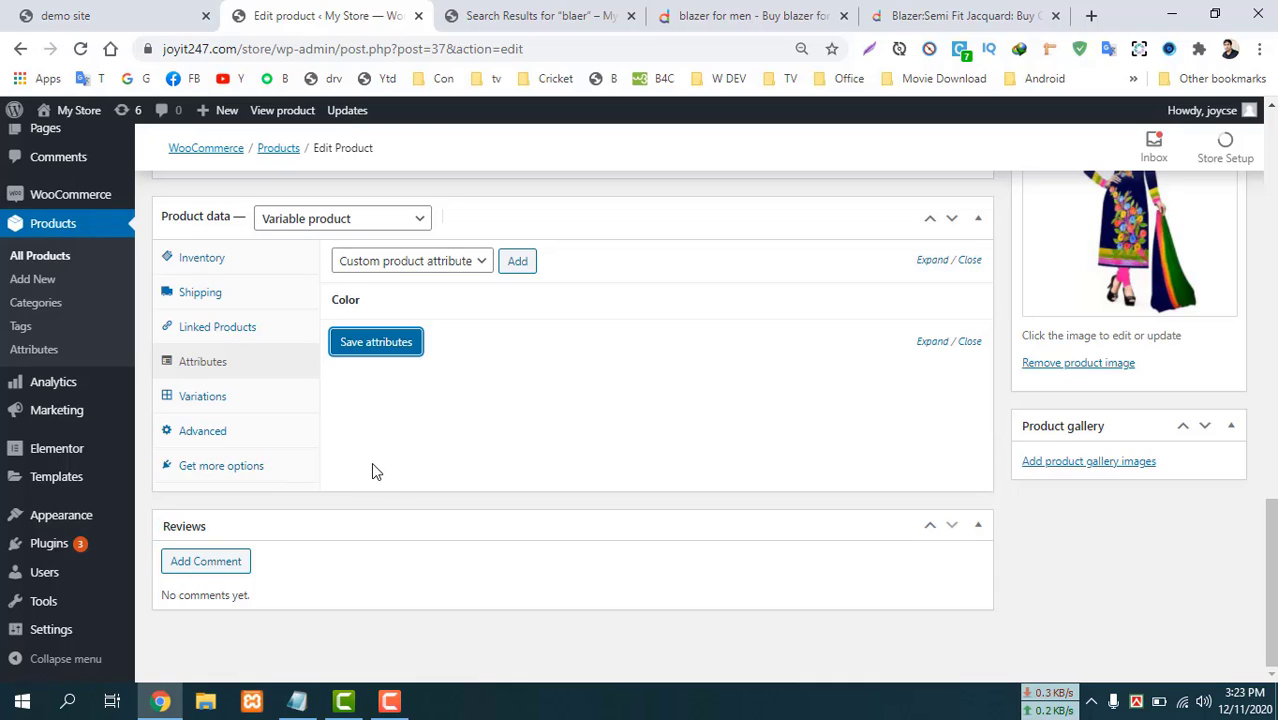
Create variations from all attributes for Three piece 02, confirming the linking of all variations.
left_click(200, 401)
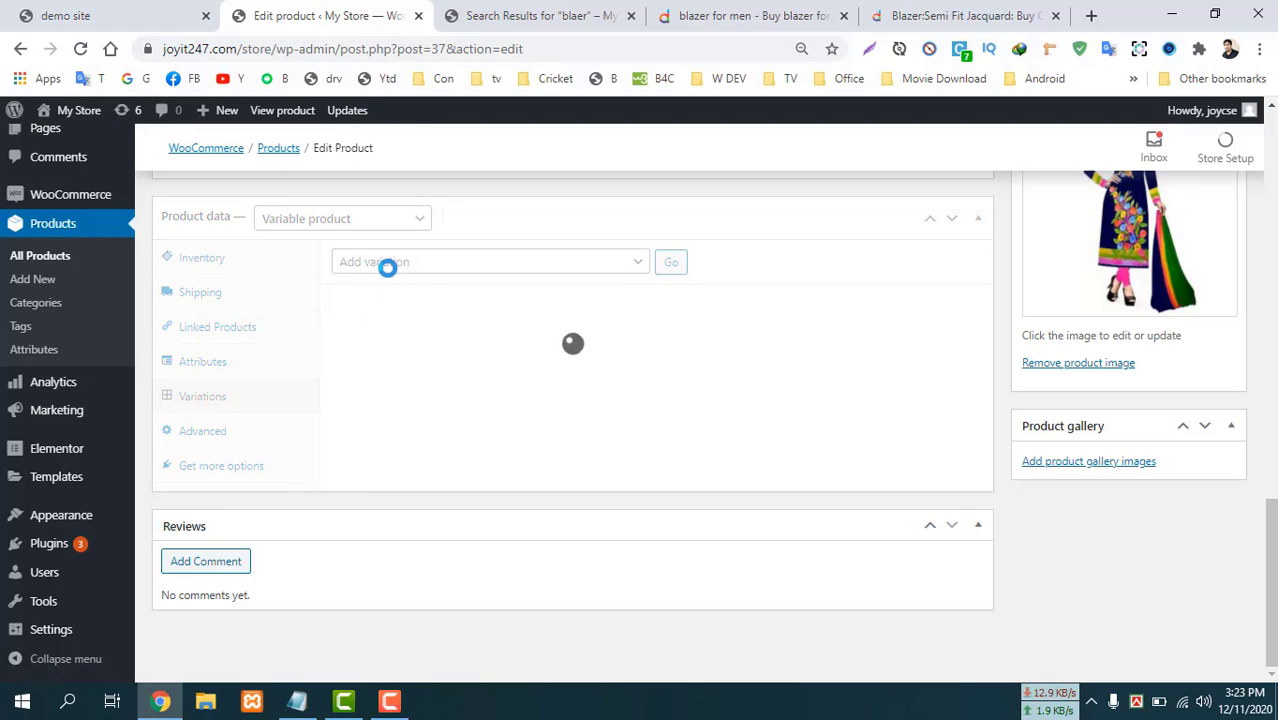
left_click(628, 266)
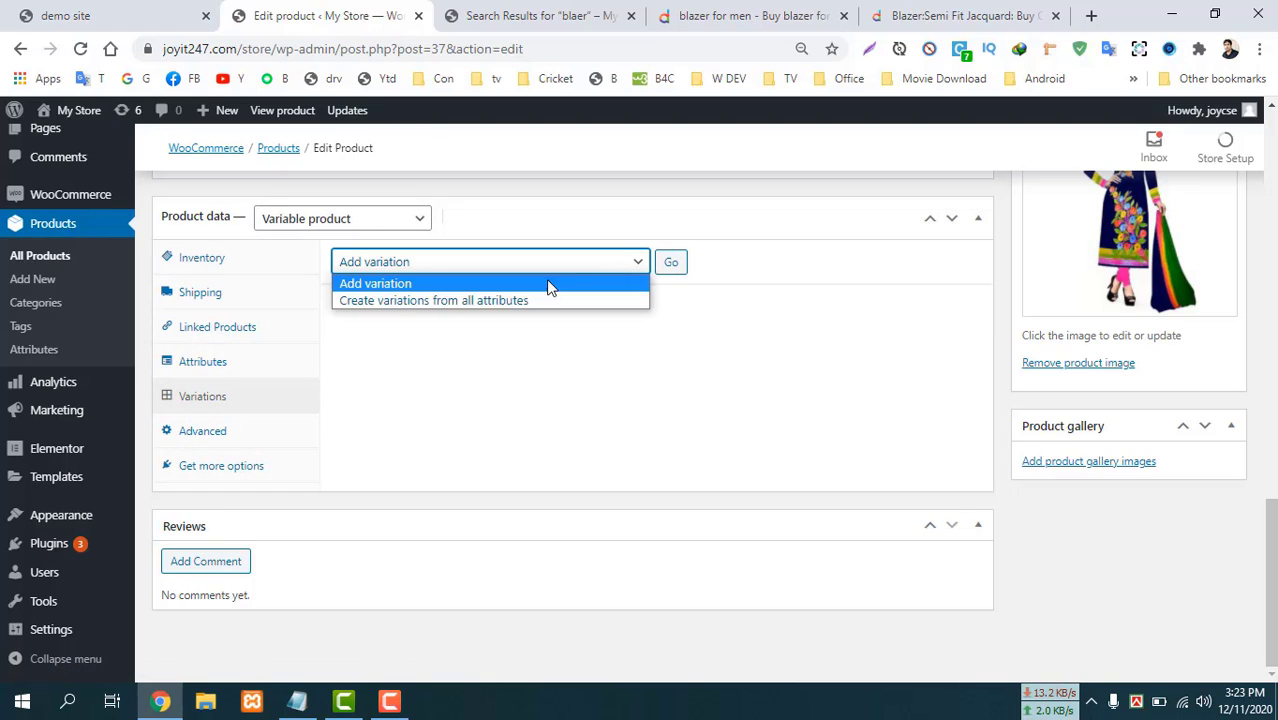
left_click(485, 302)
left_click(671, 263)
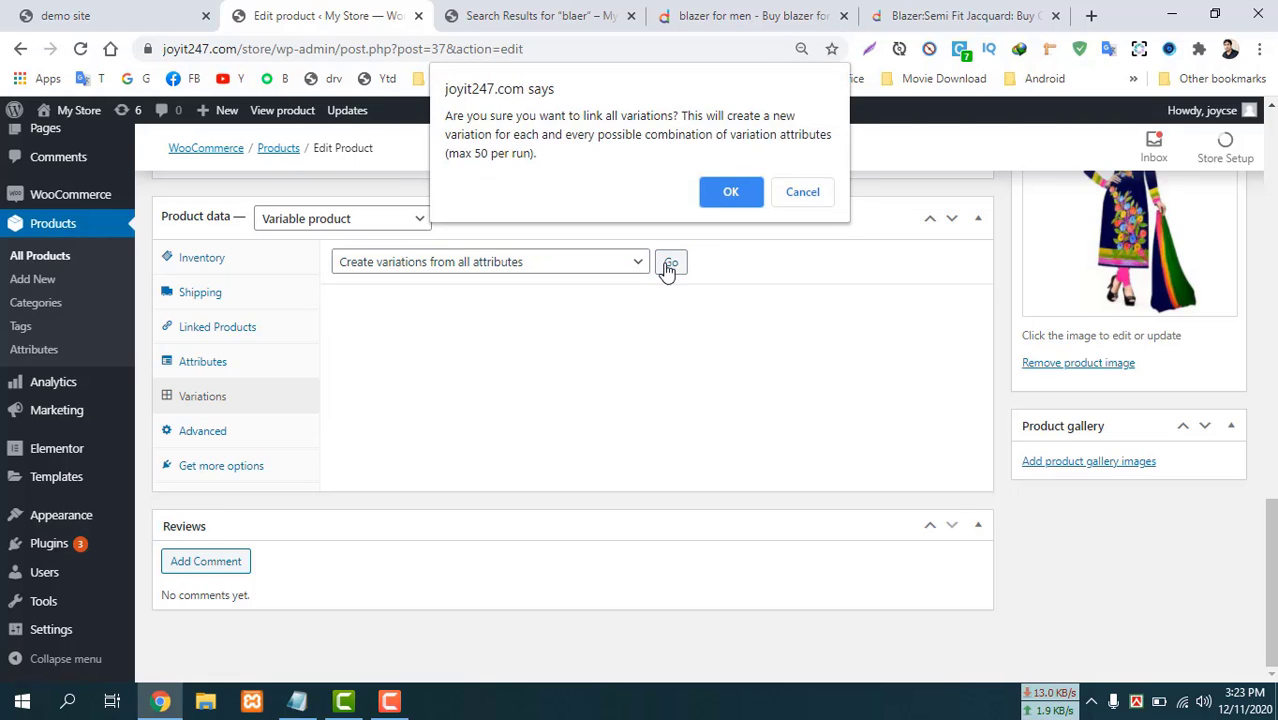
left_click(709, 204)
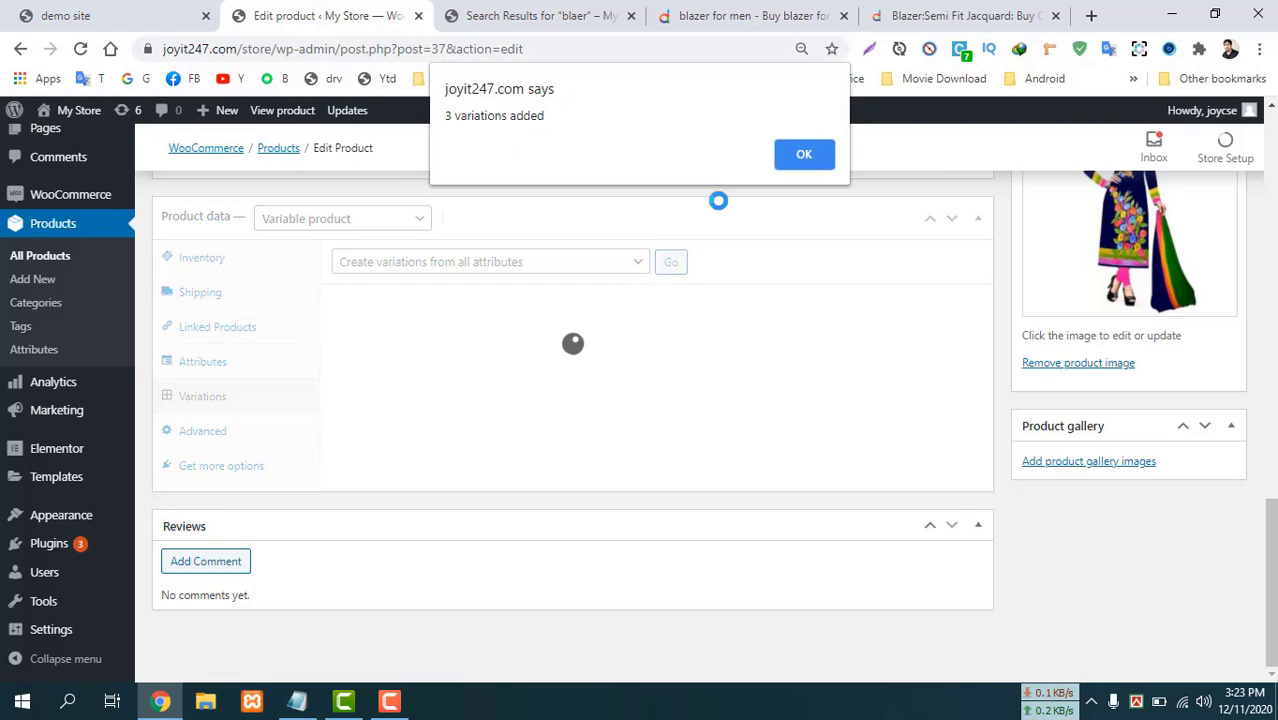
left_click(800, 156)
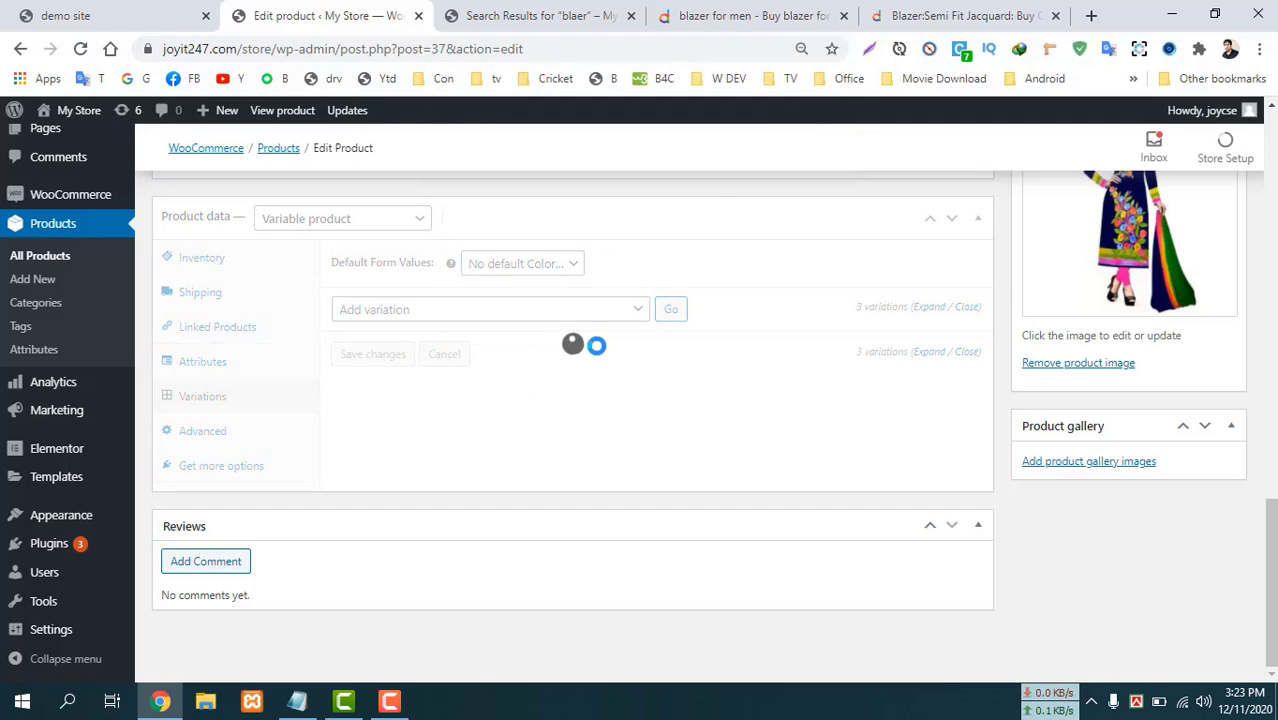
scroll(455, 388, "down", 1)
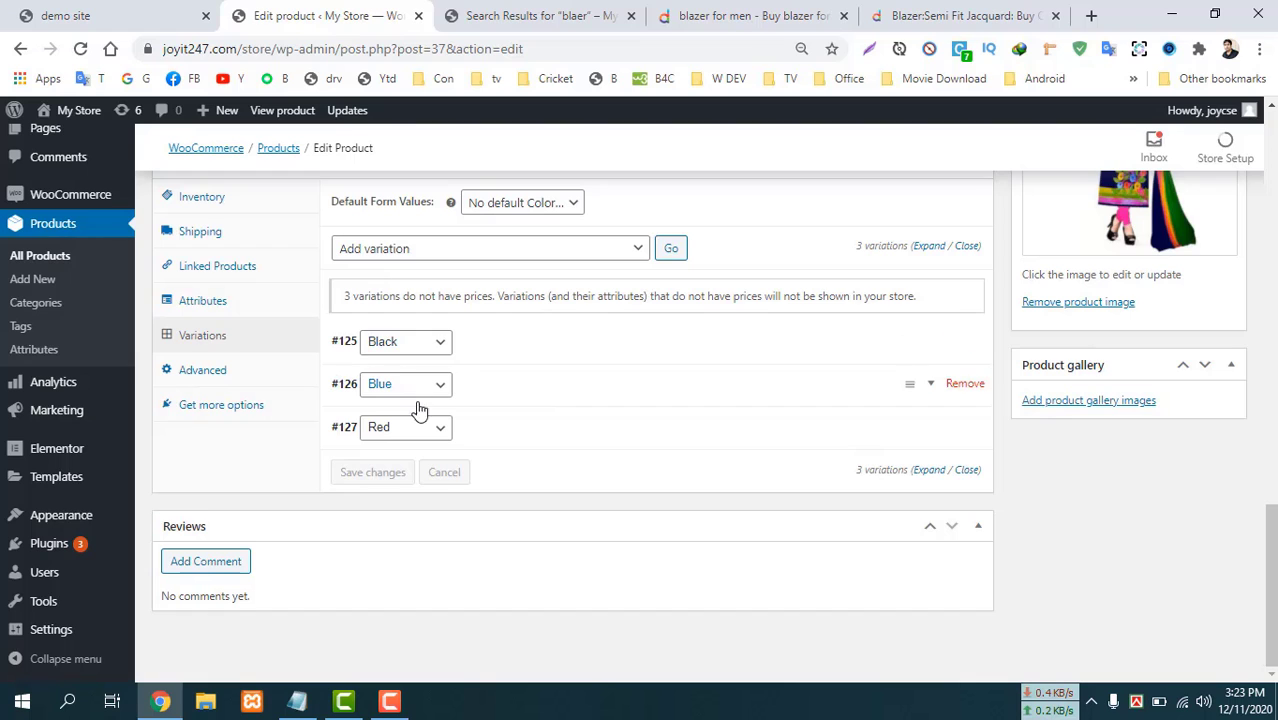
scroll(573, 384, "up", 3)
scroll(536, 559, "down", 3)
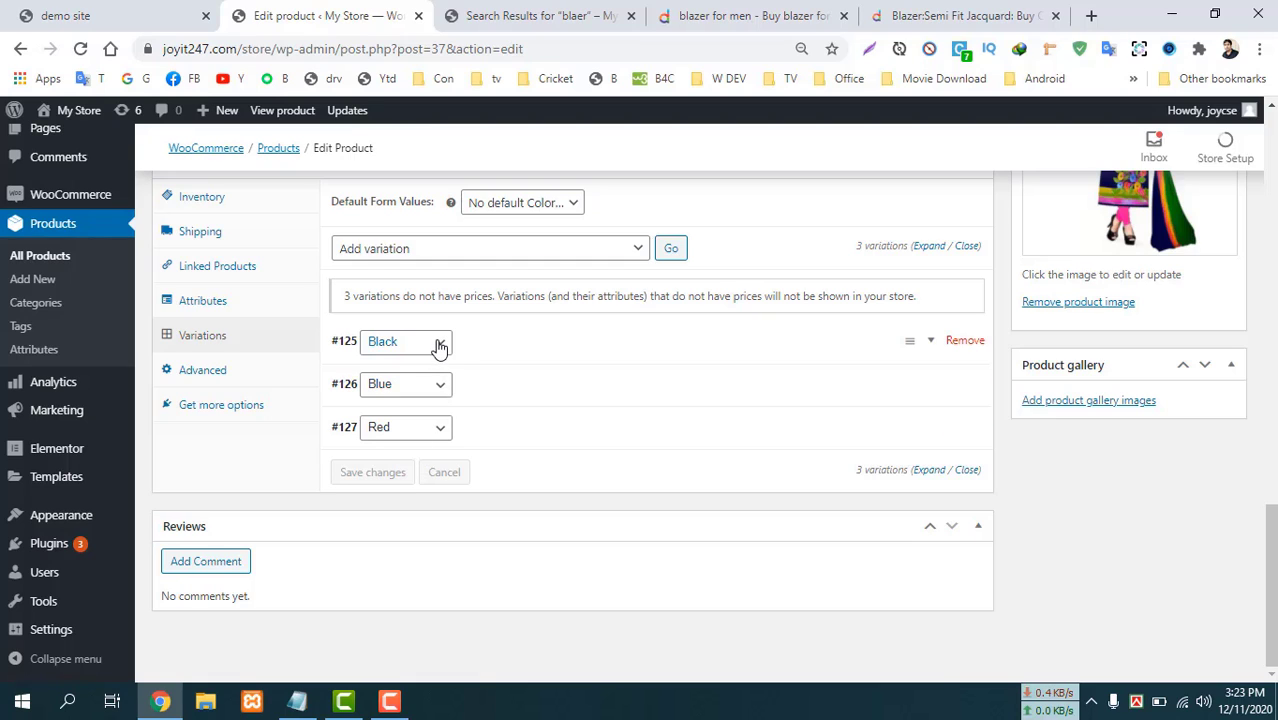
Expand the Black variation and set its image to the existing three piece picture 158..jpg from the media library.
left_click(440, 346)
left_click(472, 356)
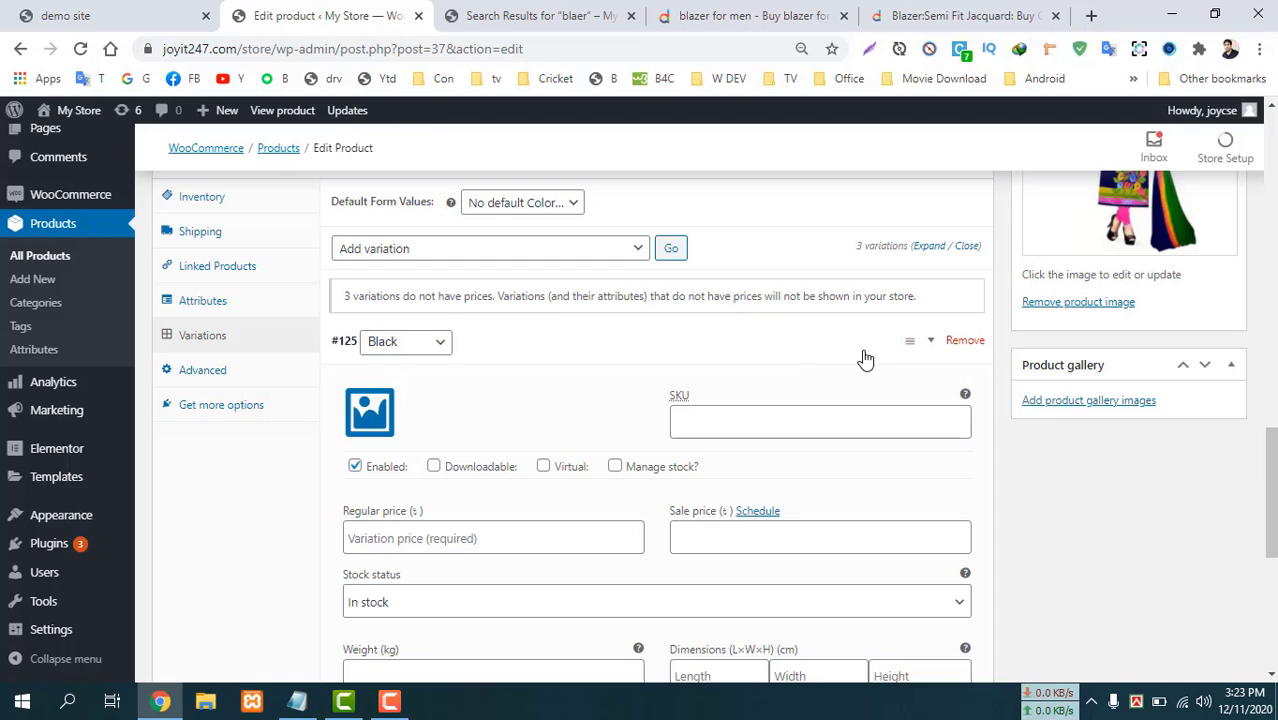
left_click(933, 346)
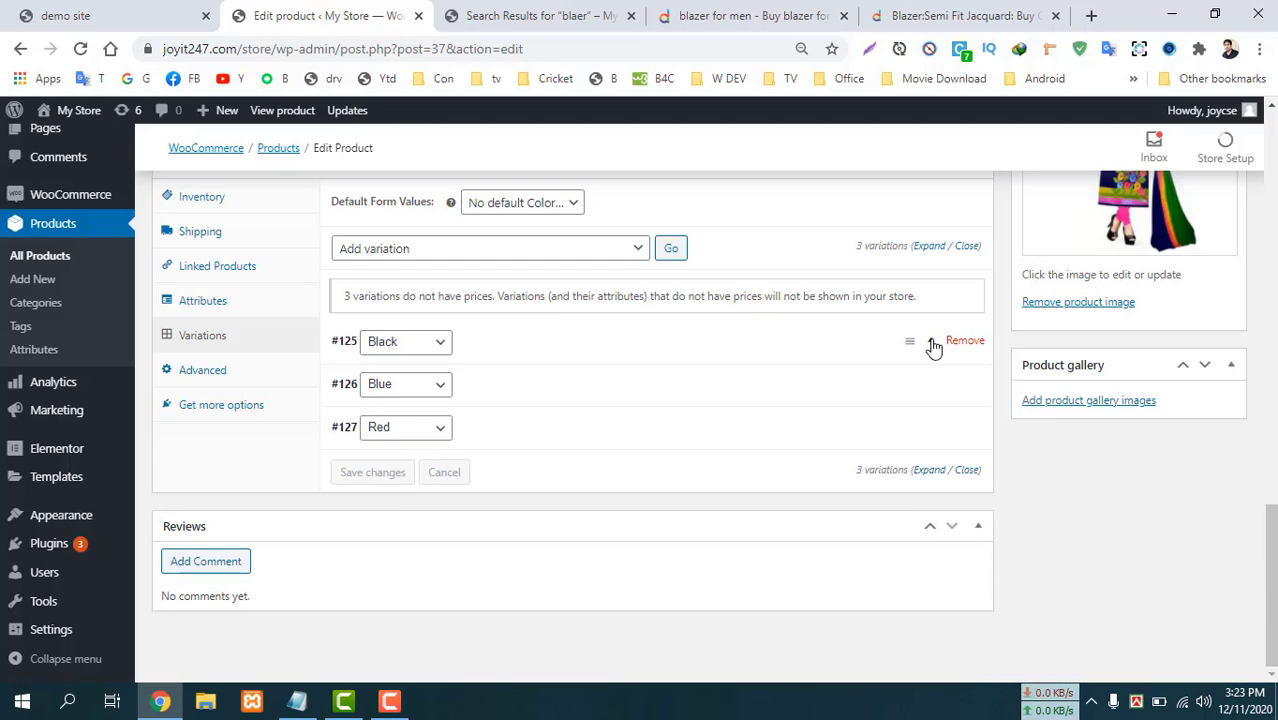
left_click(933, 346)
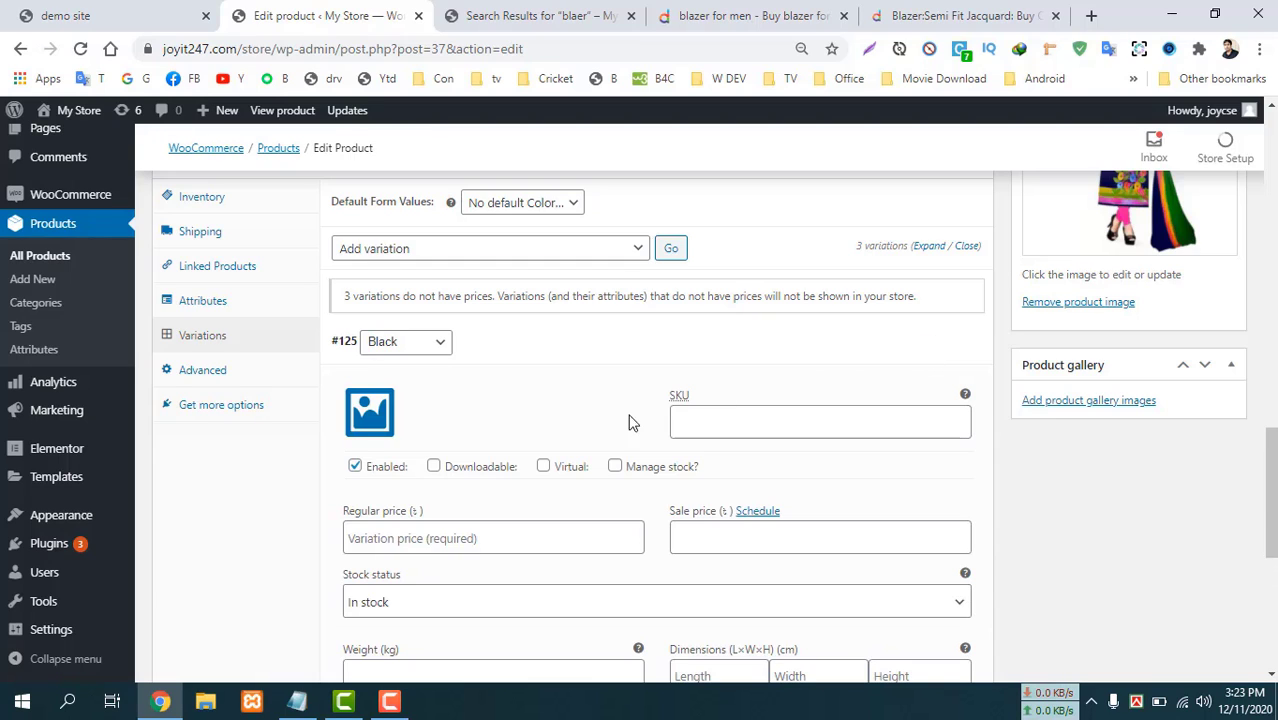
scroll(590, 428, "down", 1)
scroll(590, 428, "down", 1)
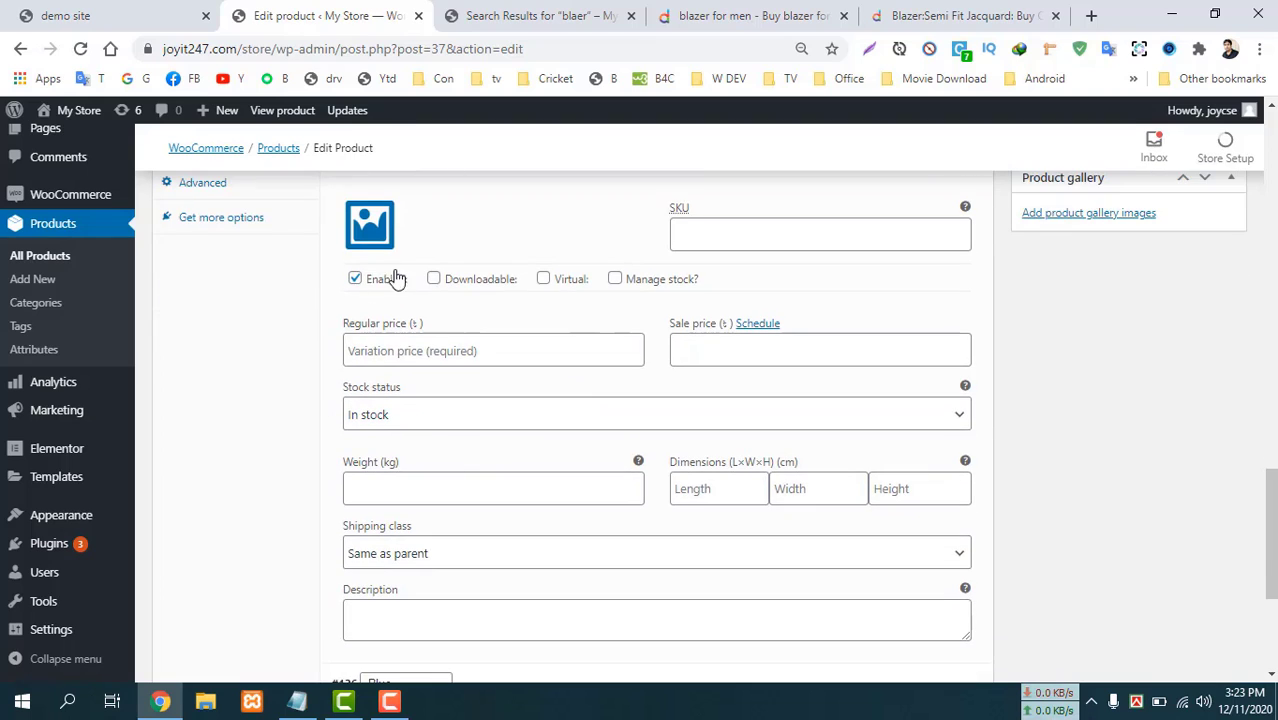
left_click(362, 230)
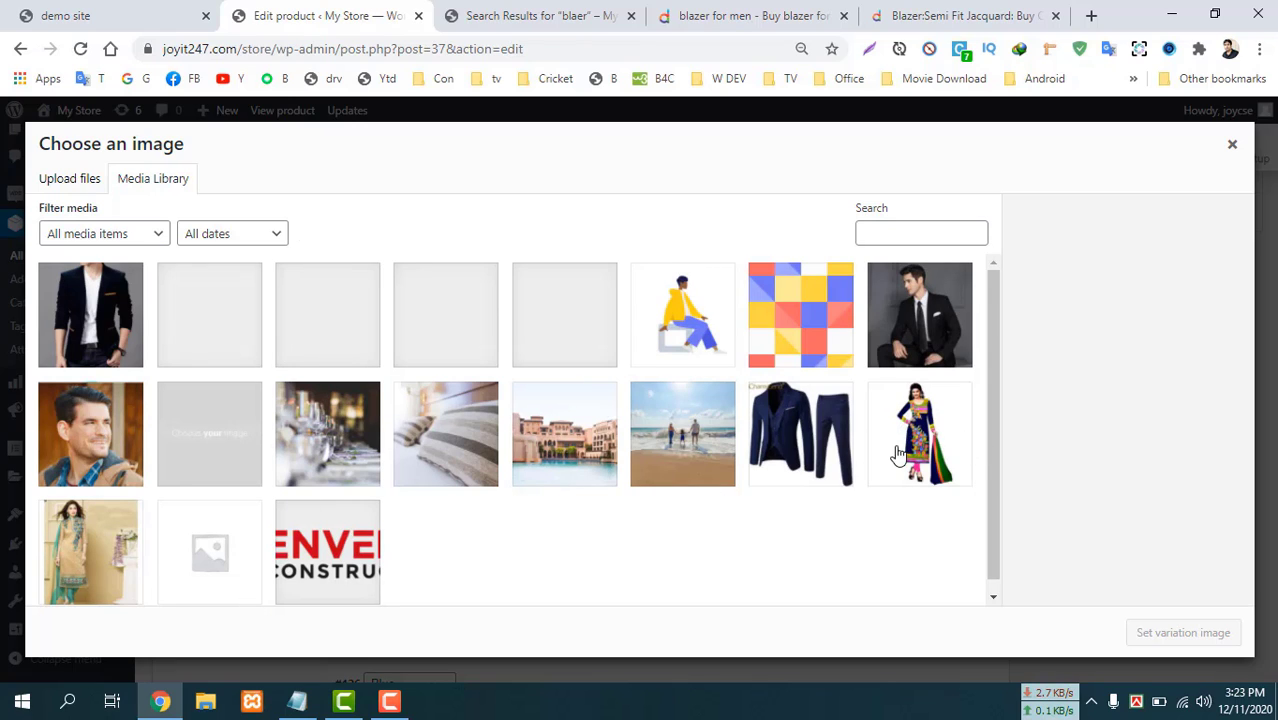
left_click(926, 436)
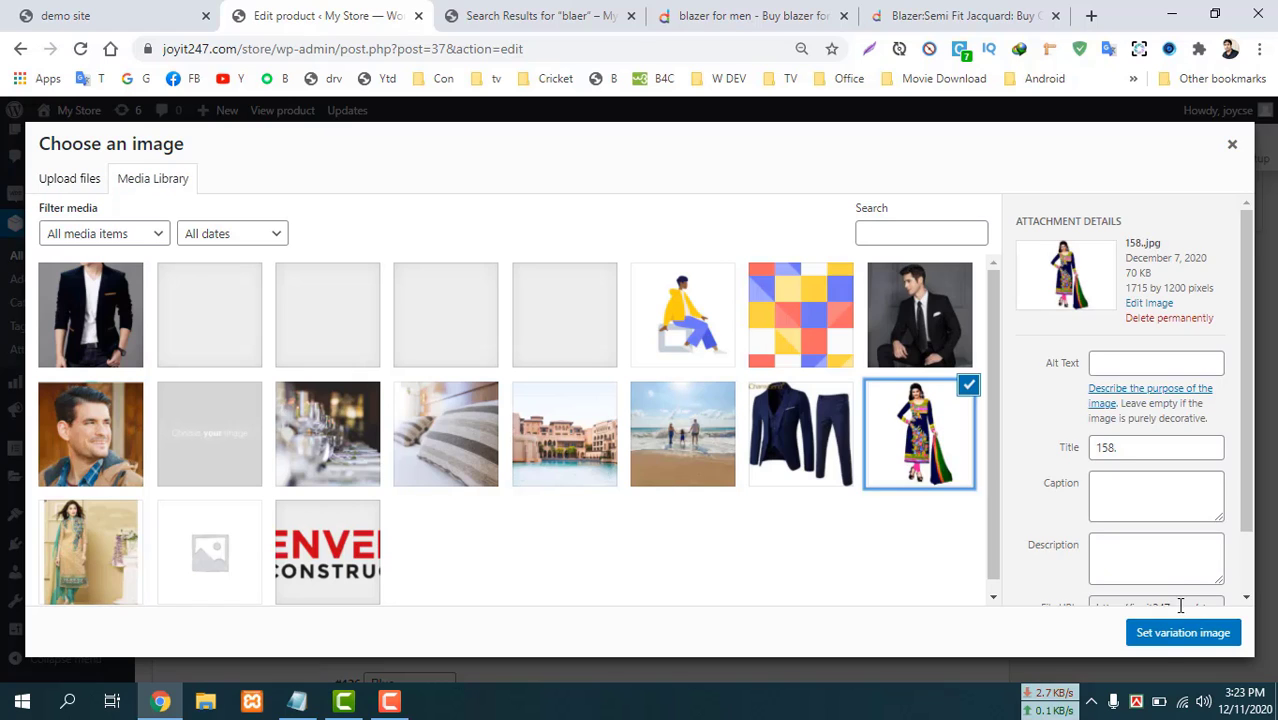
left_click(1160, 640)
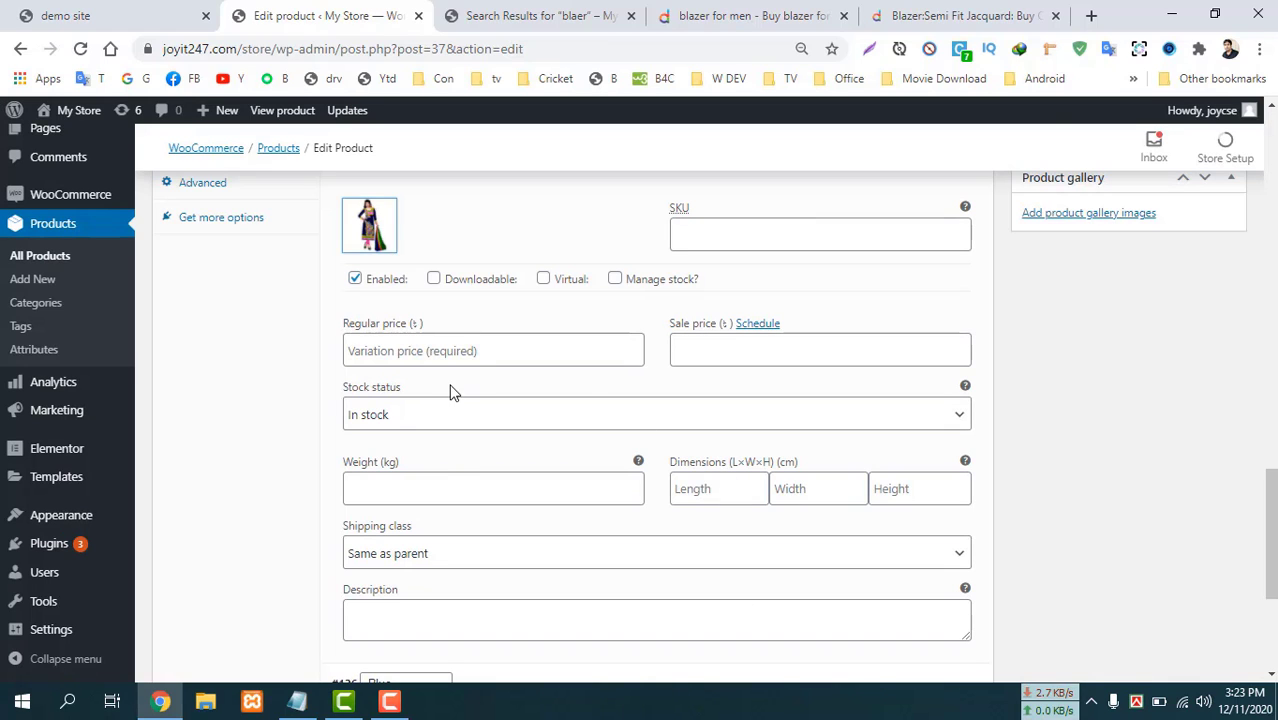
Set the Black variation's regular price to 2000 and save the variation changes.
left_click(376, 351)
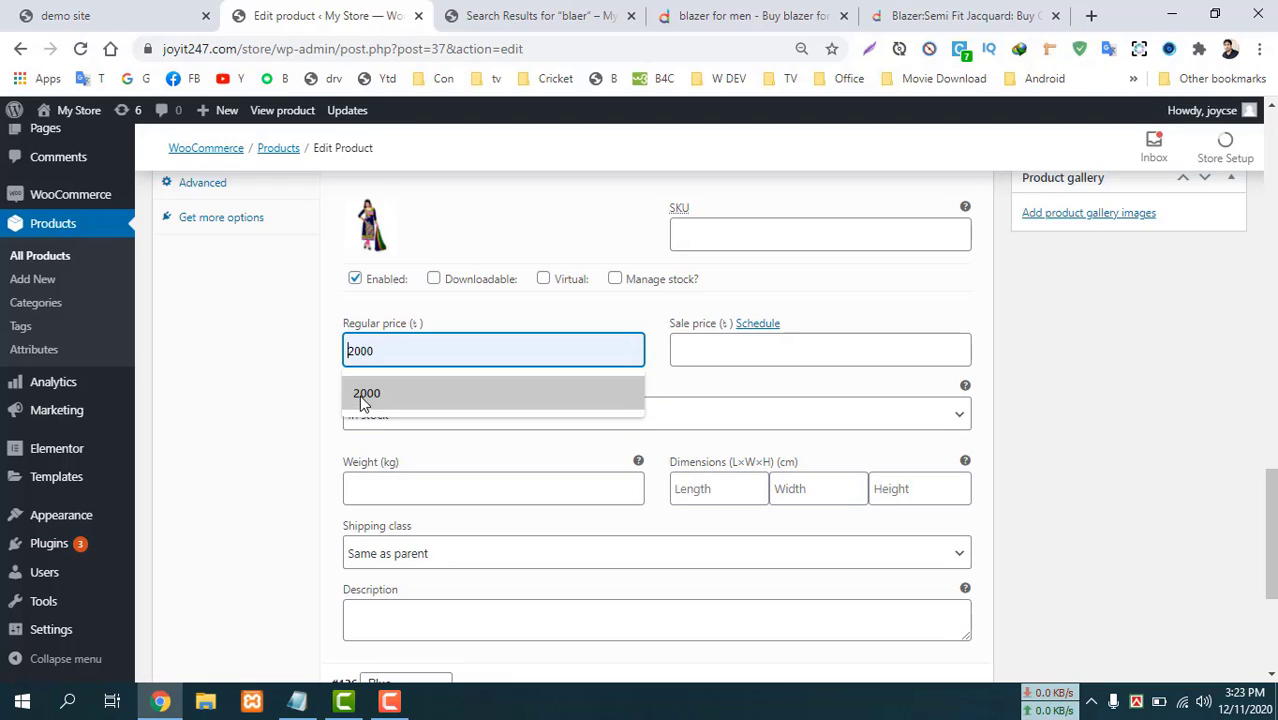
left_click(362, 393)
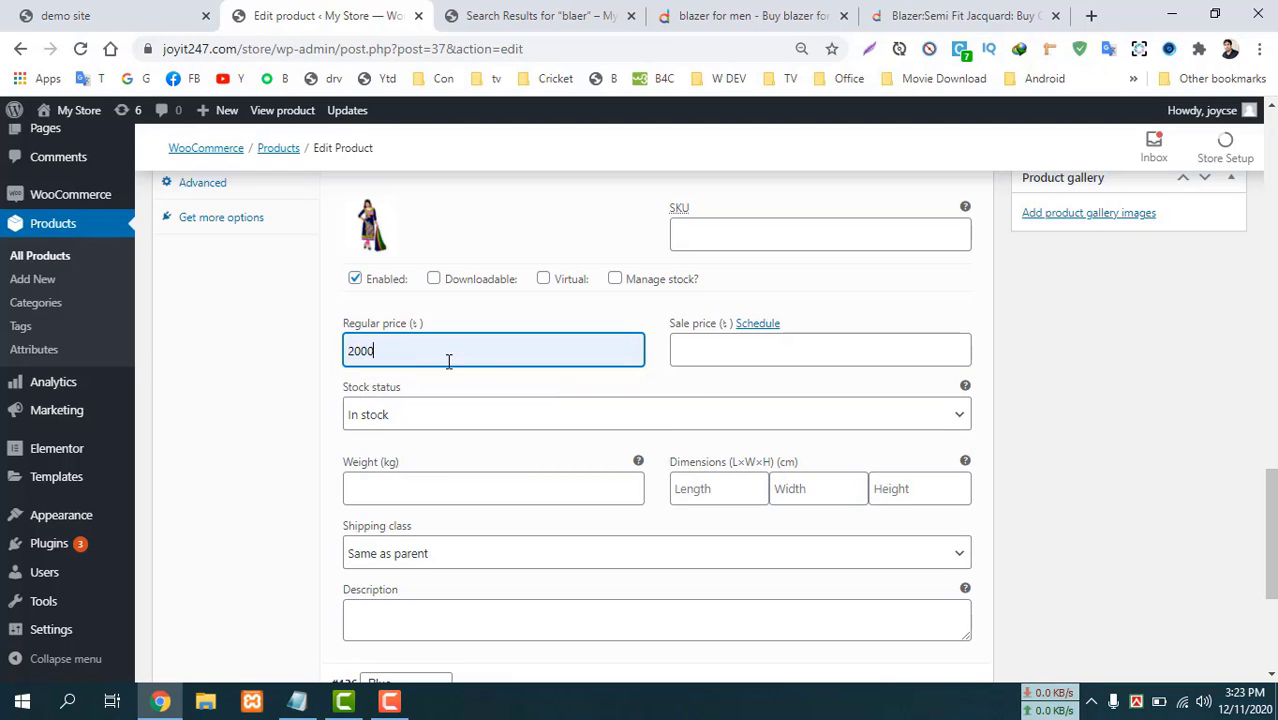
scroll(494, 374, "down", 2)
scroll(451, 448, "down", 1)
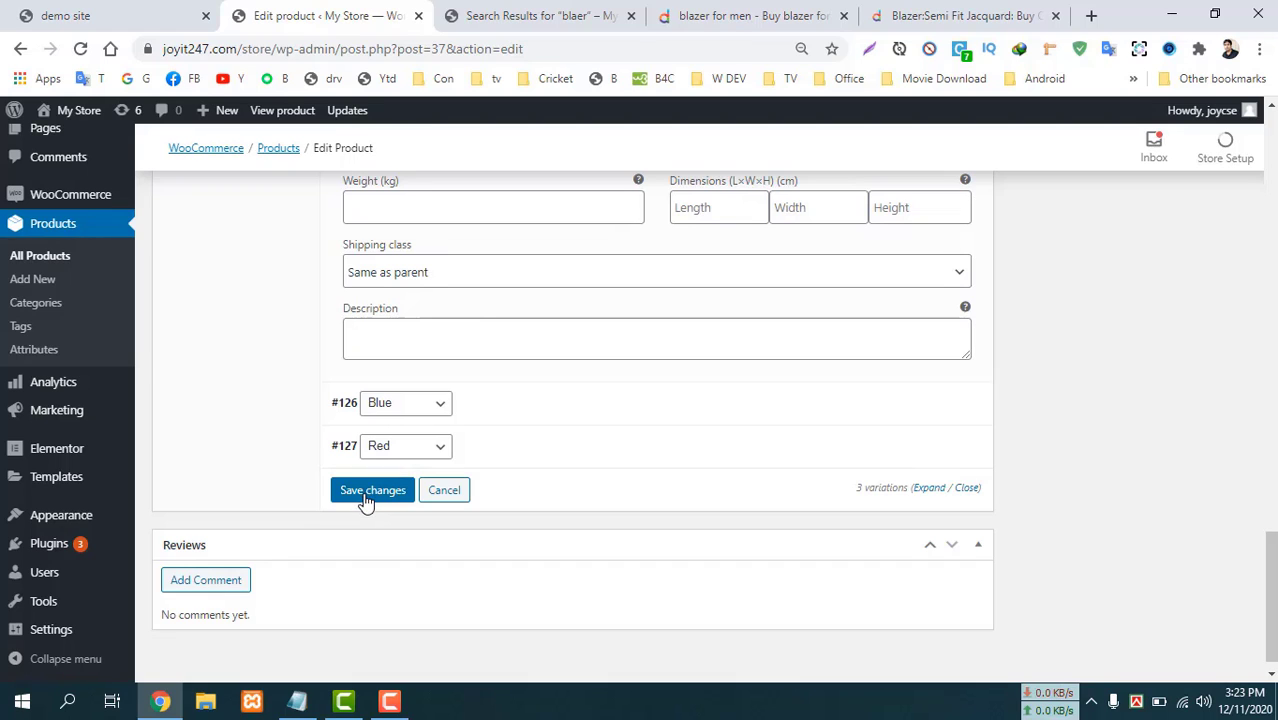
left_click(367, 494)
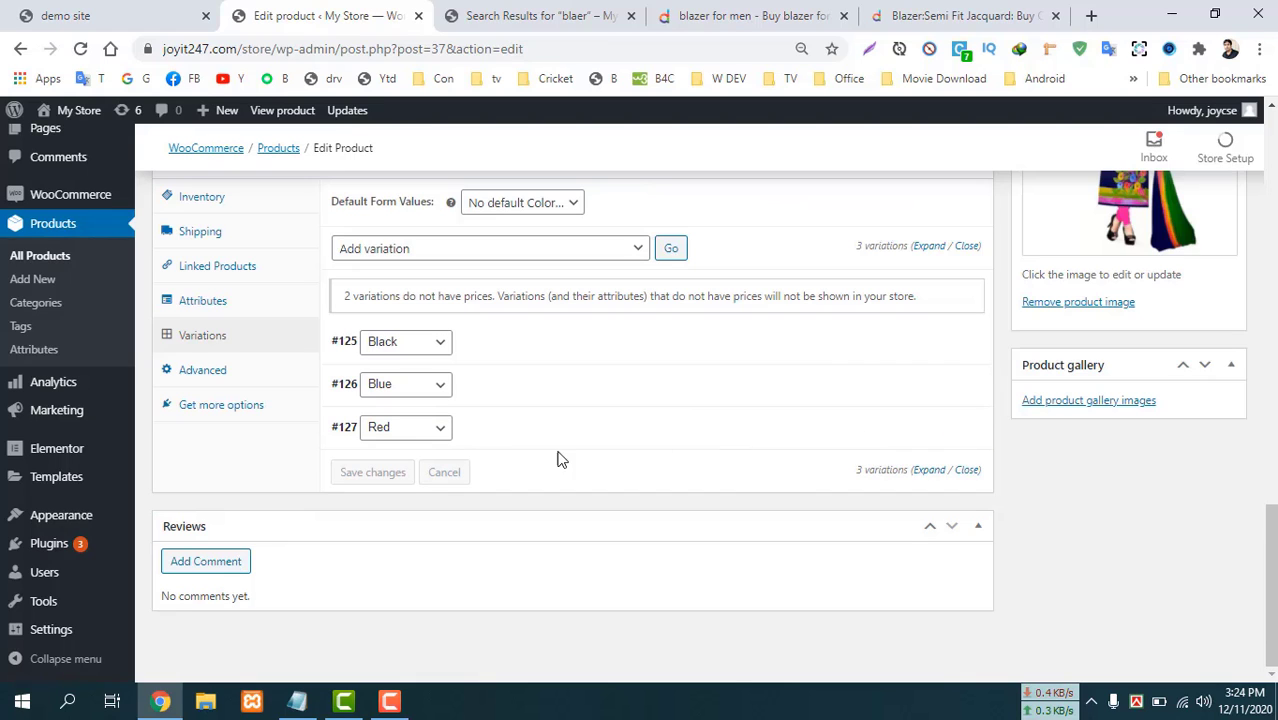
Expand the Red variation and set its image to the existing picture 158..jpg from the media library.
mouse_move(428, 423)
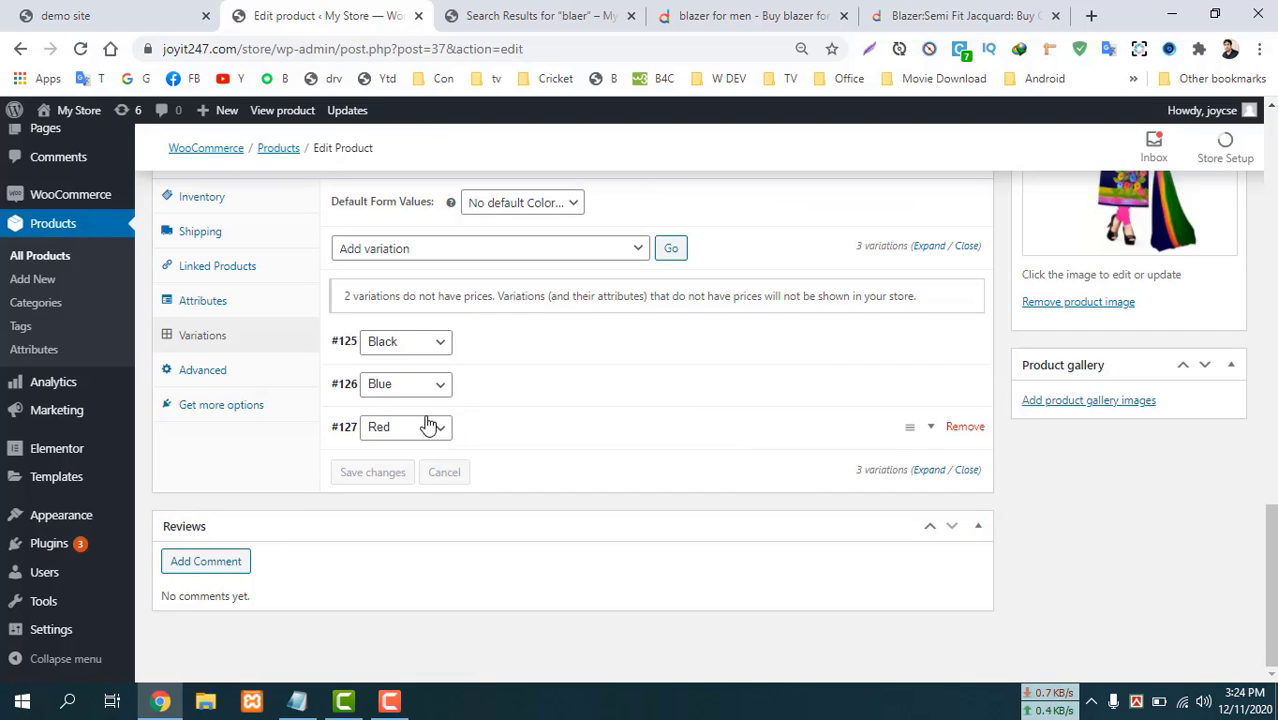
left_click(931, 432)
scroll(518, 440, "down", 5)
scroll(455, 278, "up", 2)
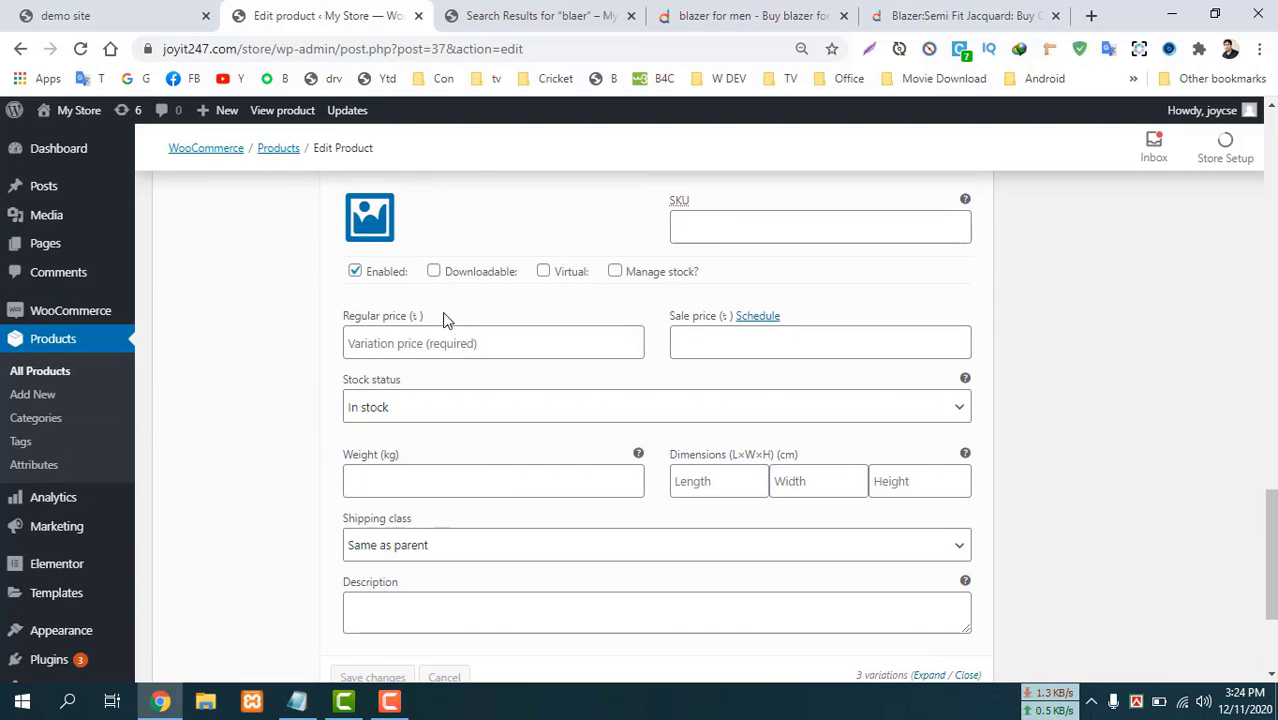
left_click(368, 220)
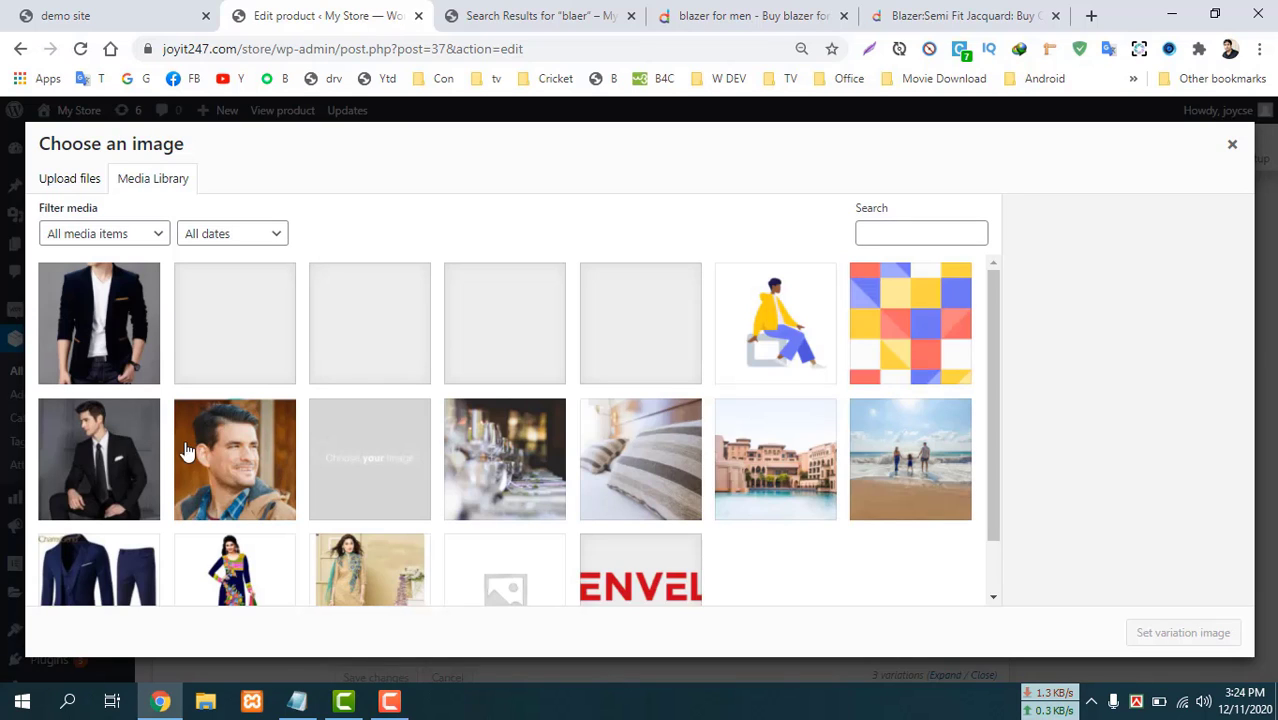
scroll(272, 552, "down", 2)
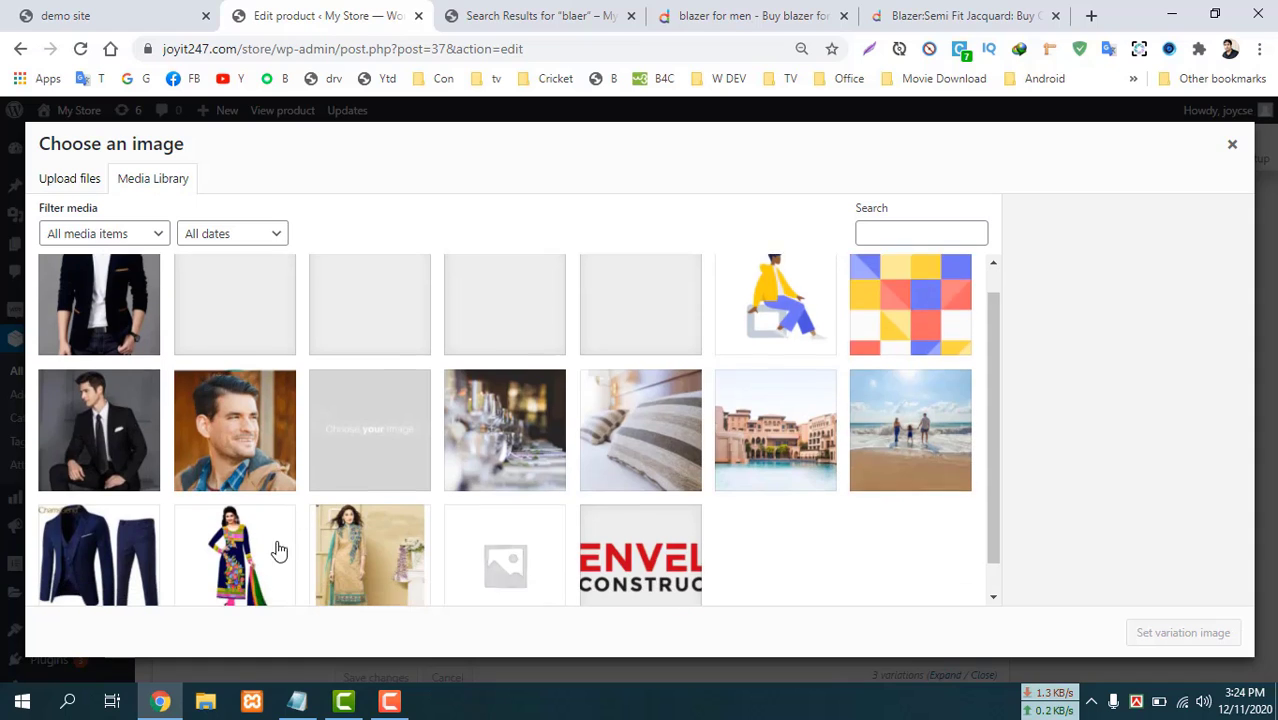
left_click(262, 524)
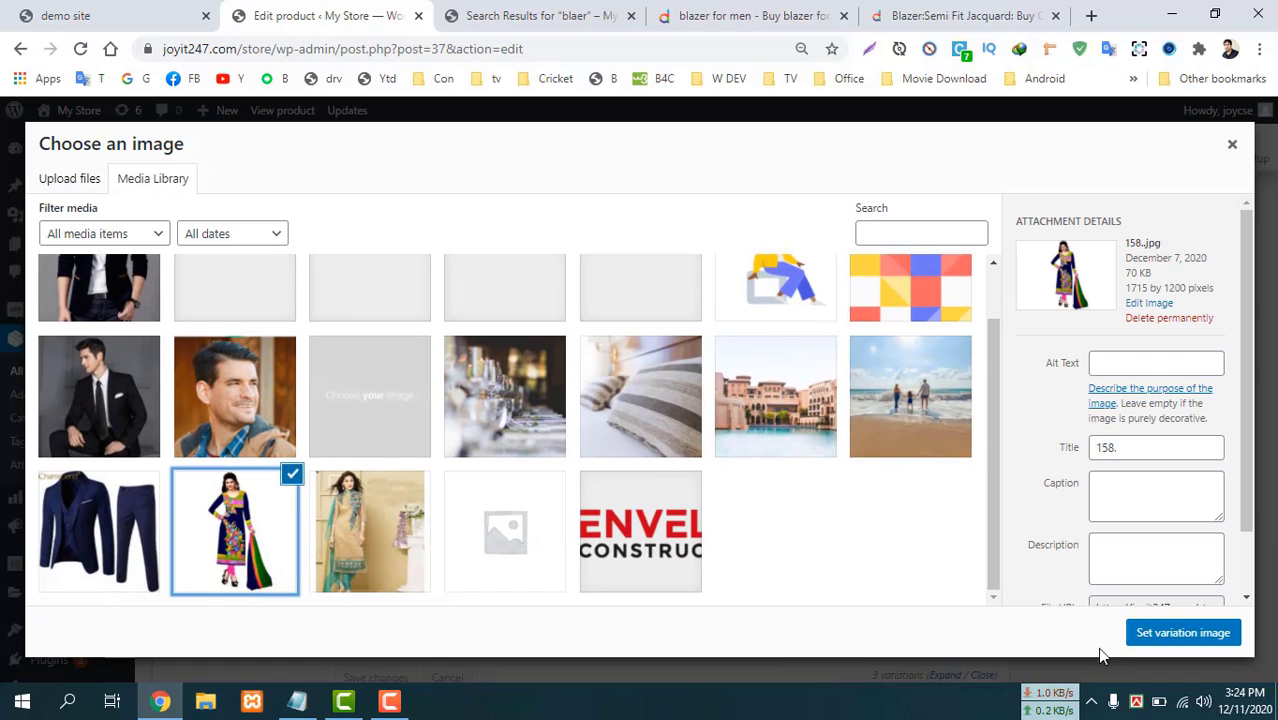
left_click(1160, 634)
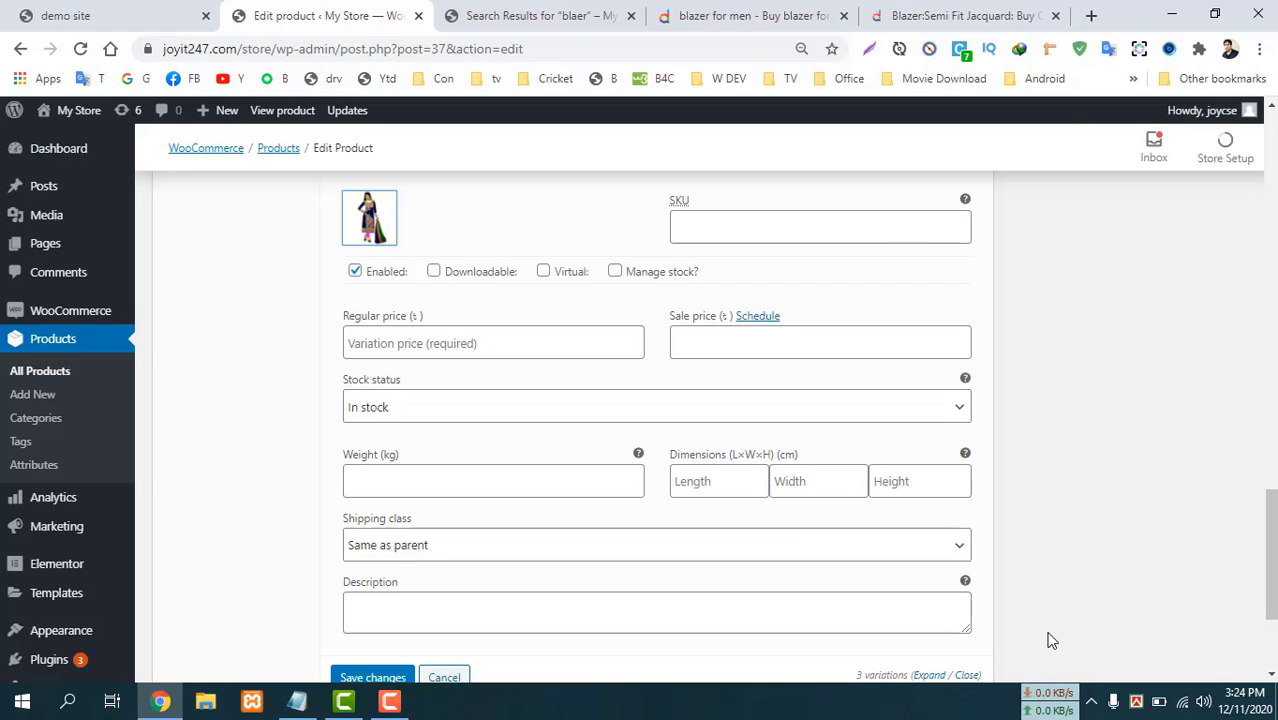
Set the Red variation's regular price to 2000 and save the variation changes.
left_click(376, 348)
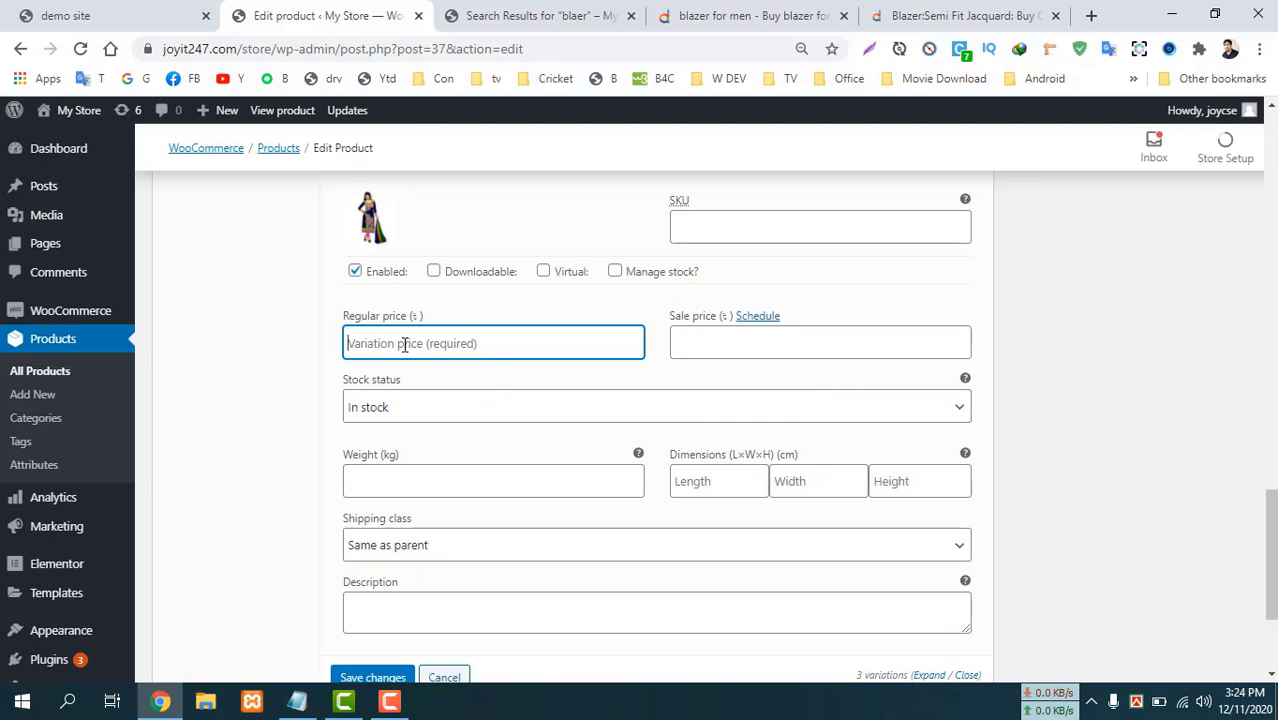
type("2000")
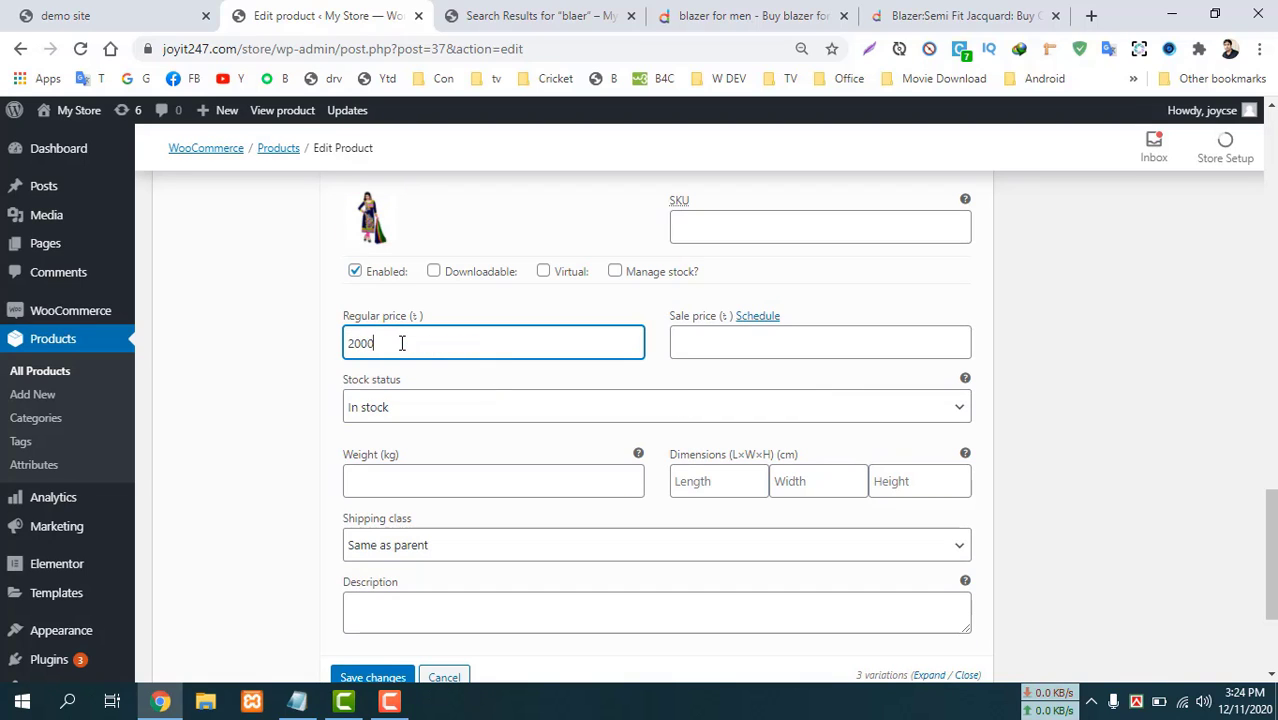
scroll(434, 400, "down", 2)
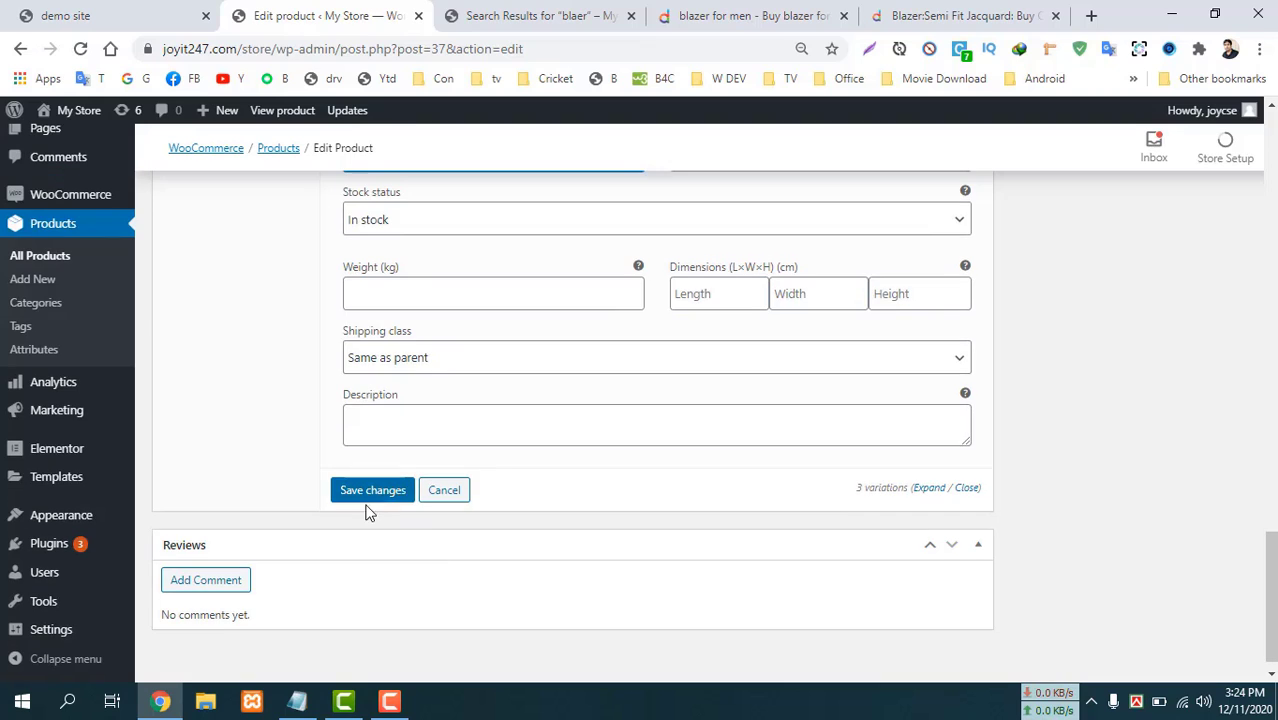
left_click(371, 492)
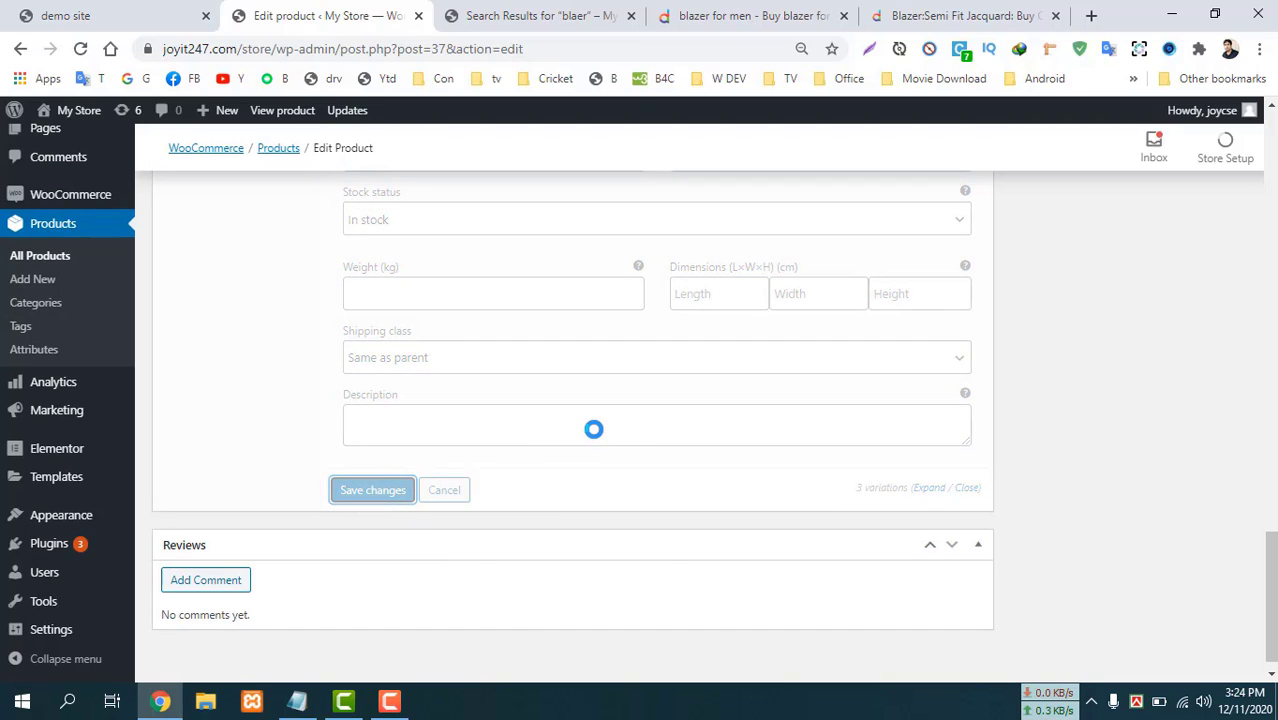
scroll(622, 353, "up", 4)
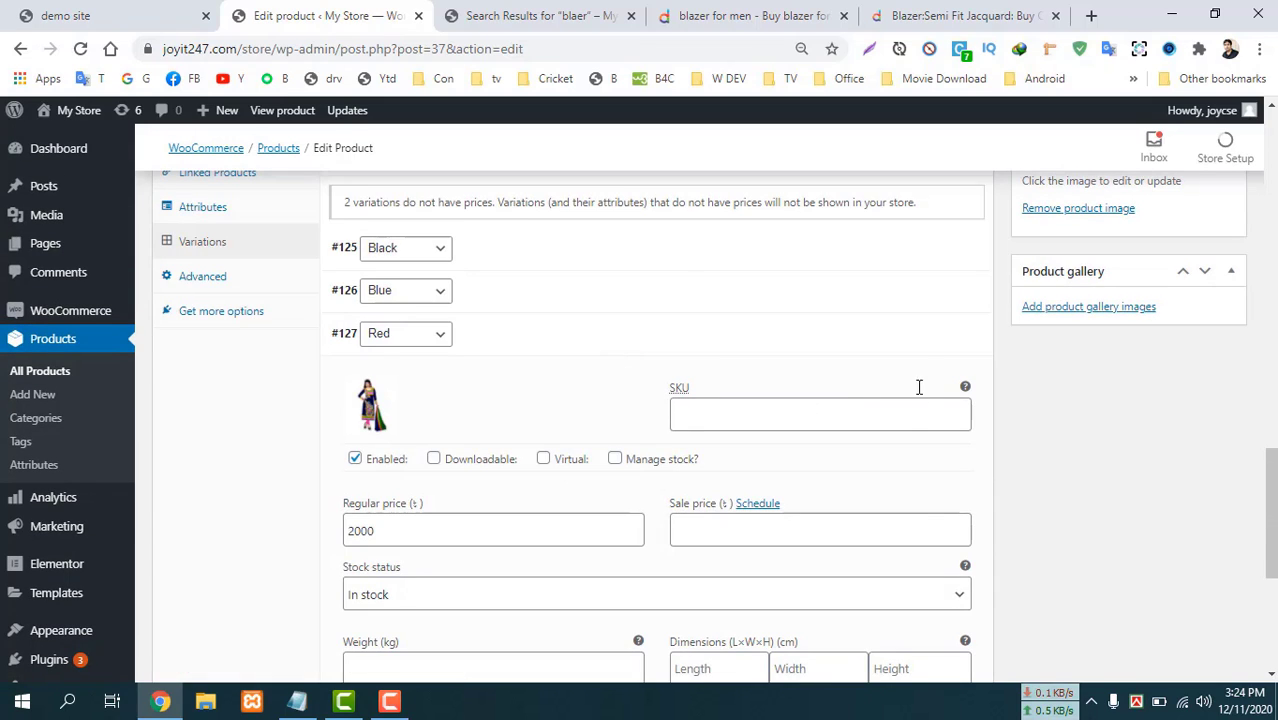
left_click(968, 349)
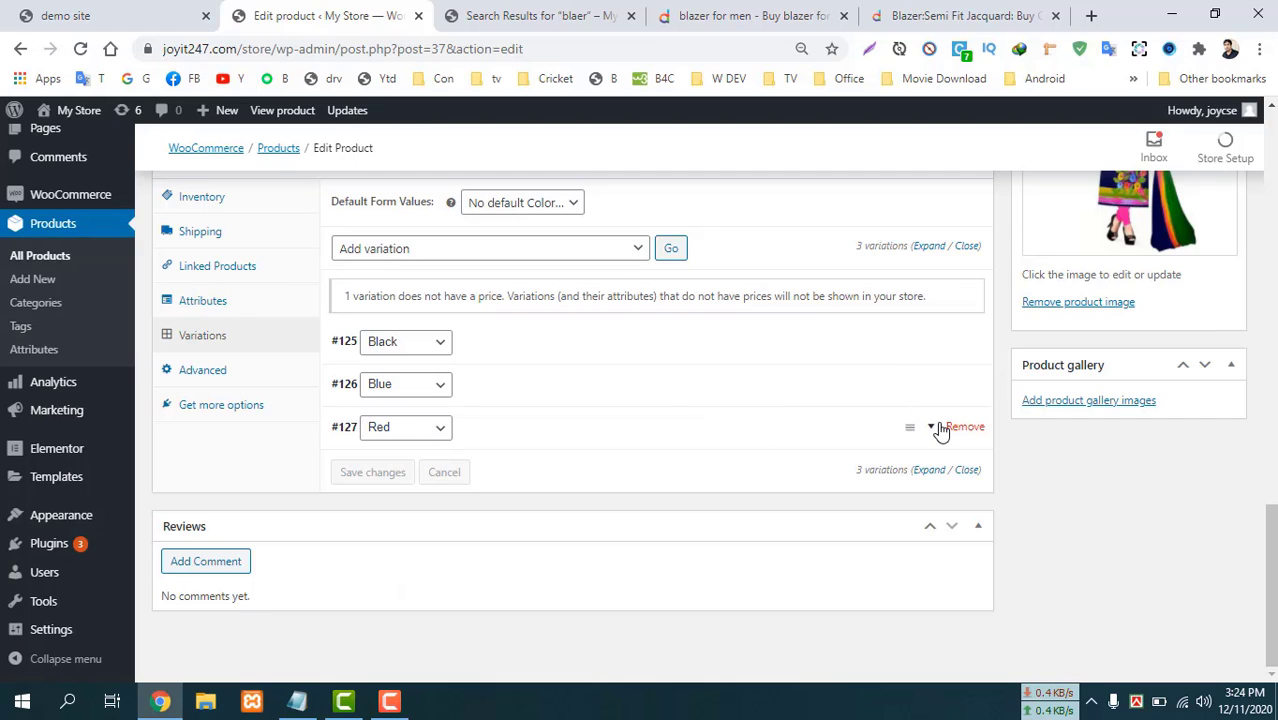
Check the saved image and price of the Red variation, then collapse its details.
left_click(926, 432)
scroll(556, 515, "down", 1)
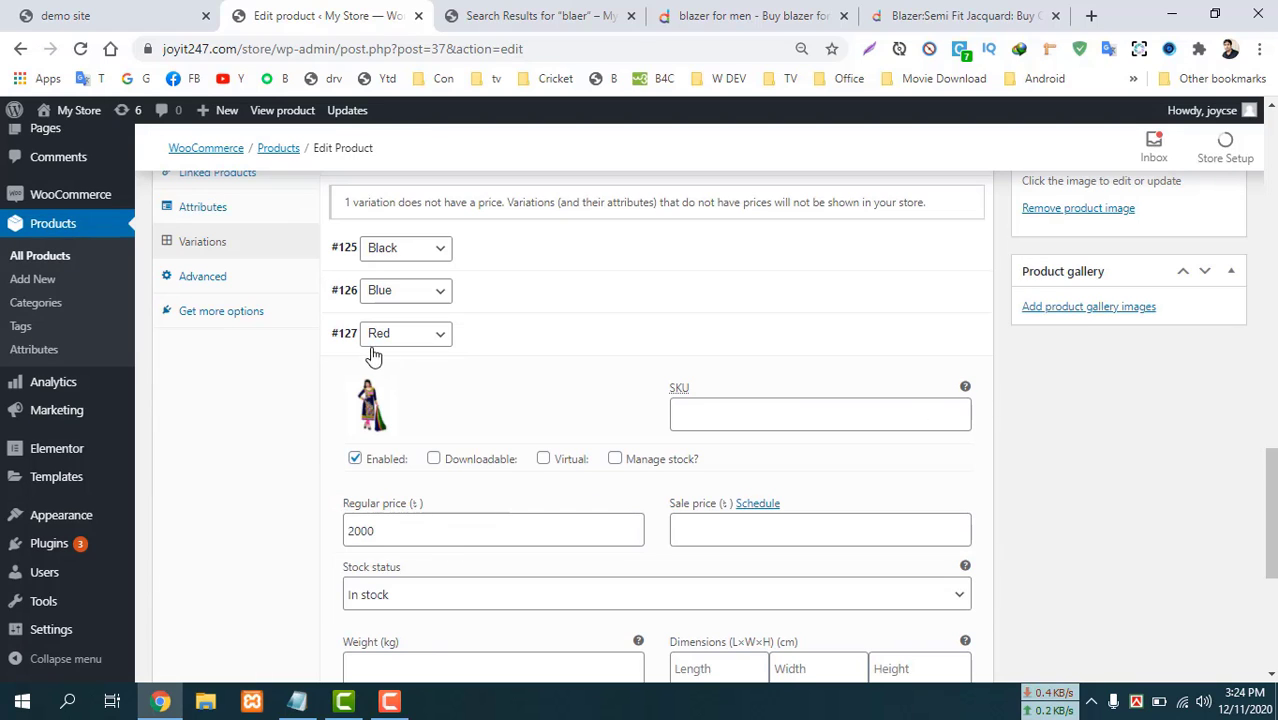
left_click(930, 338)
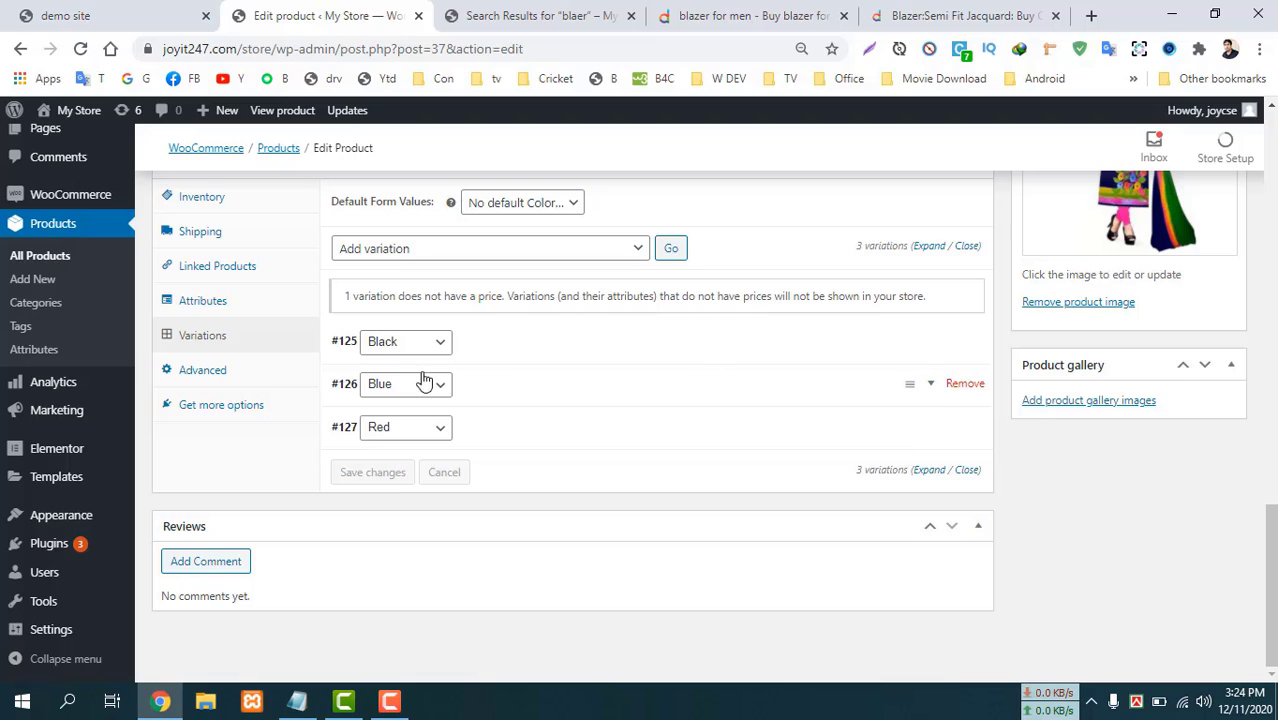
Remove the Blue variation from the product and confirm its removal.
left_click(962, 385)
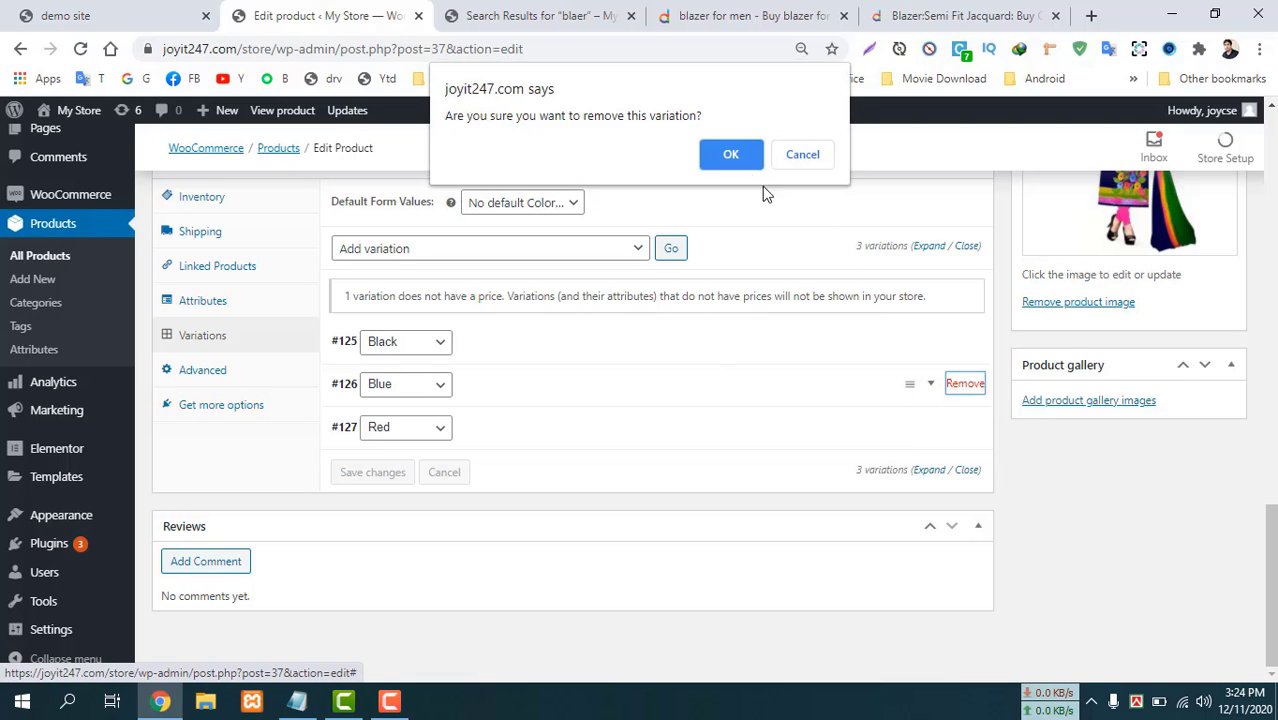
left_click(734, 155)
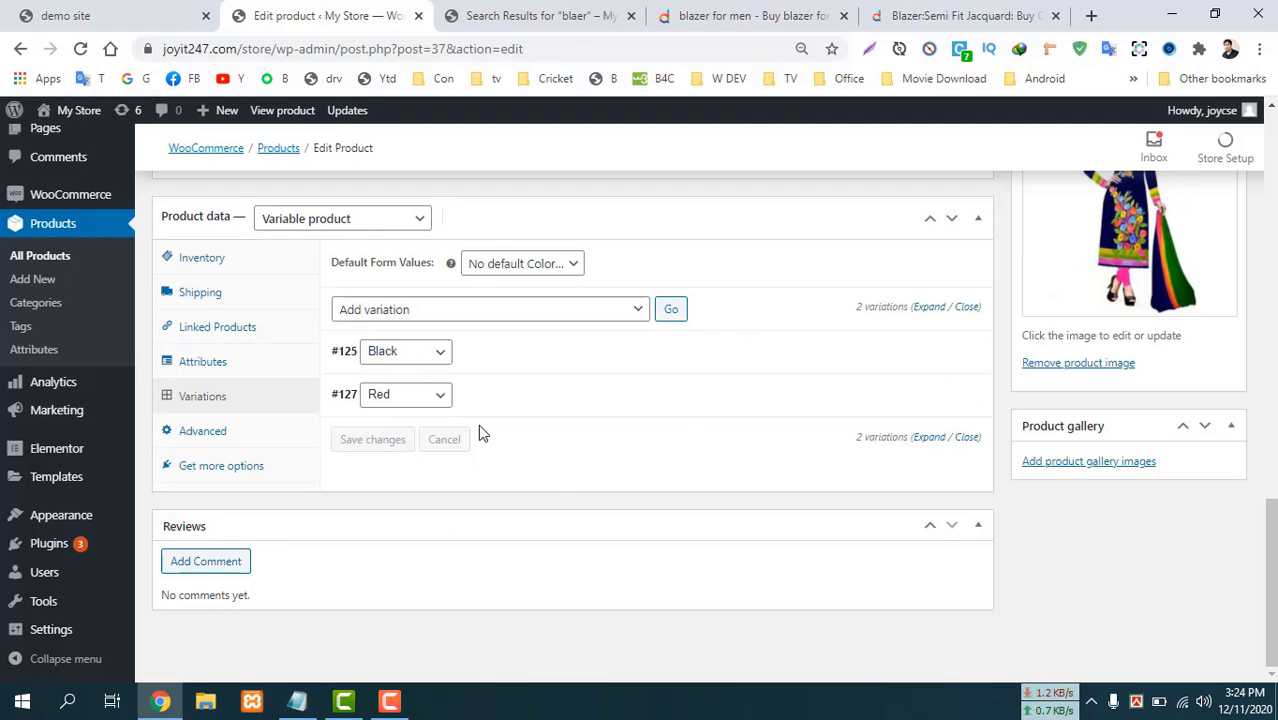
scroll(847, 354, "up", 5)
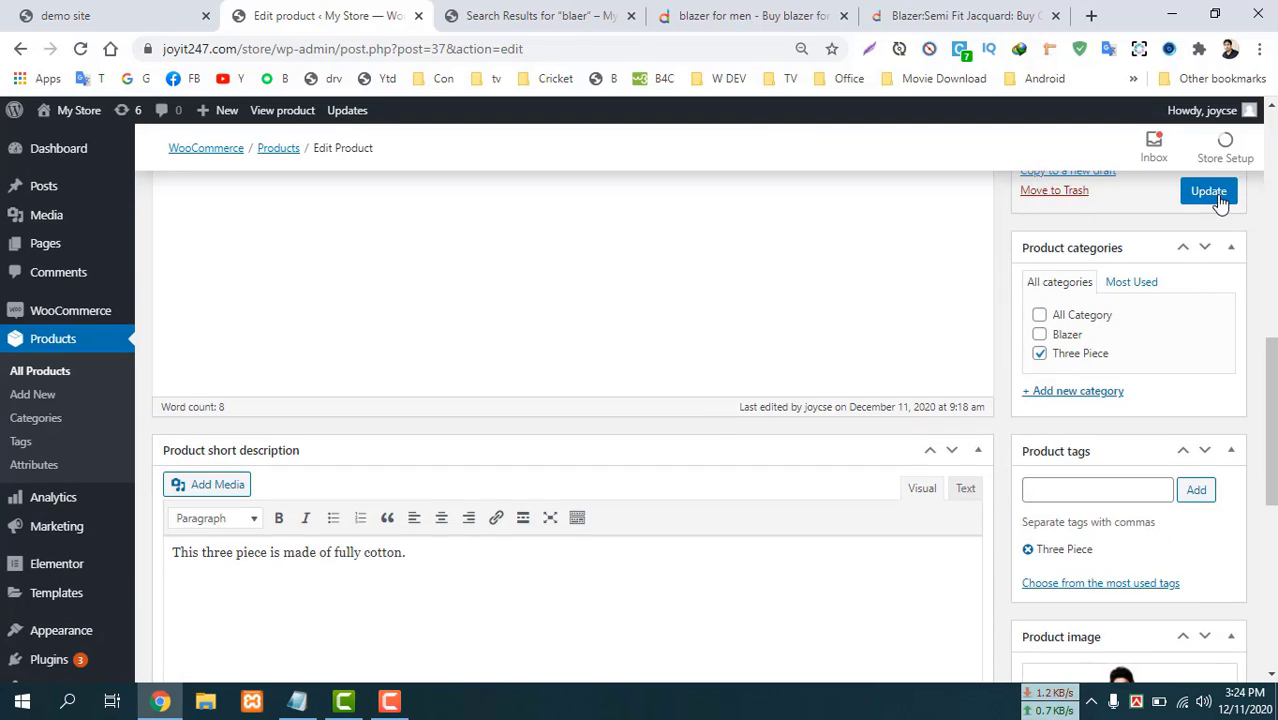
Update the Three piece 02 product and open the store's shop page in a new tab.
left_click(1209, 195)
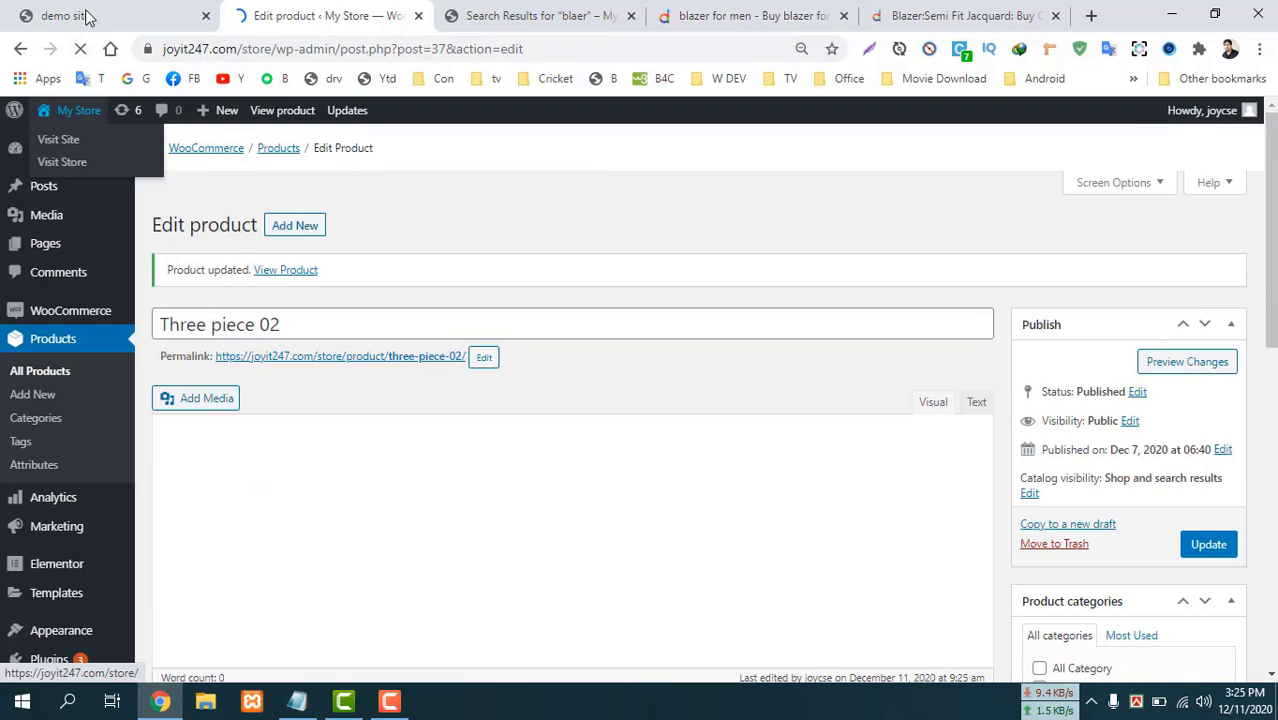
left_click(85, 14)
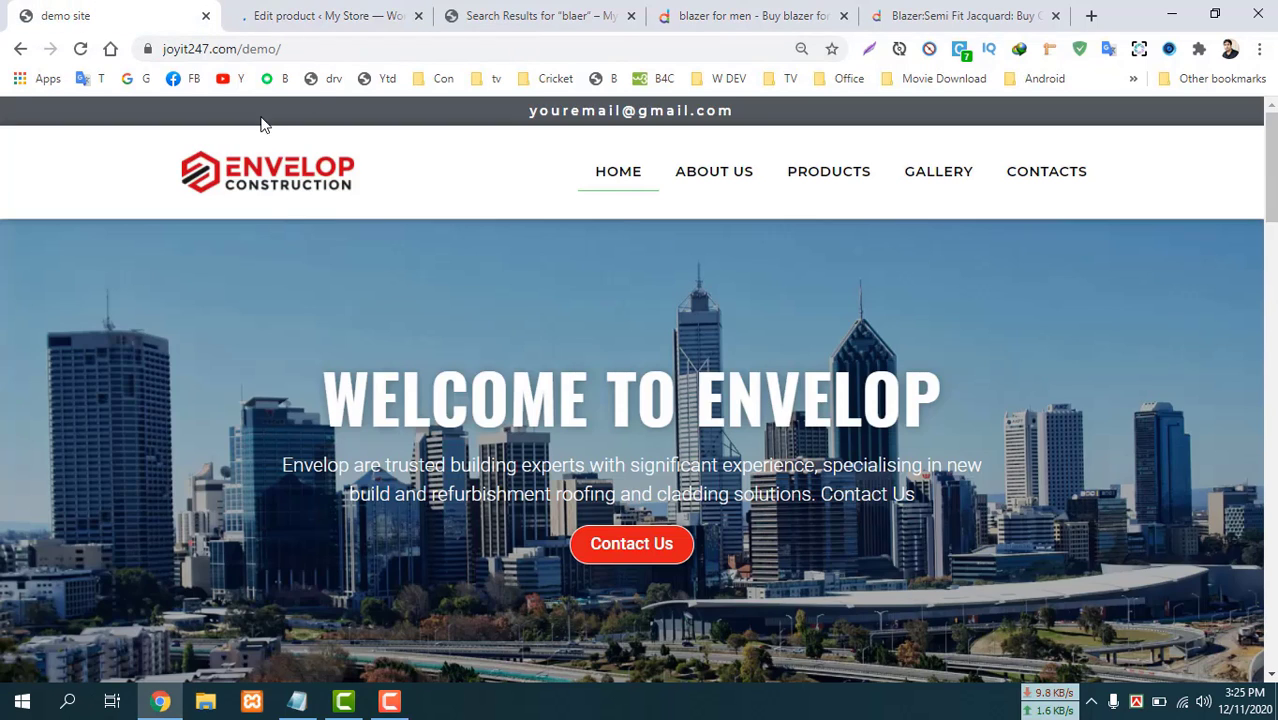
left_click(290, 15)
mouse_move(78, 112)
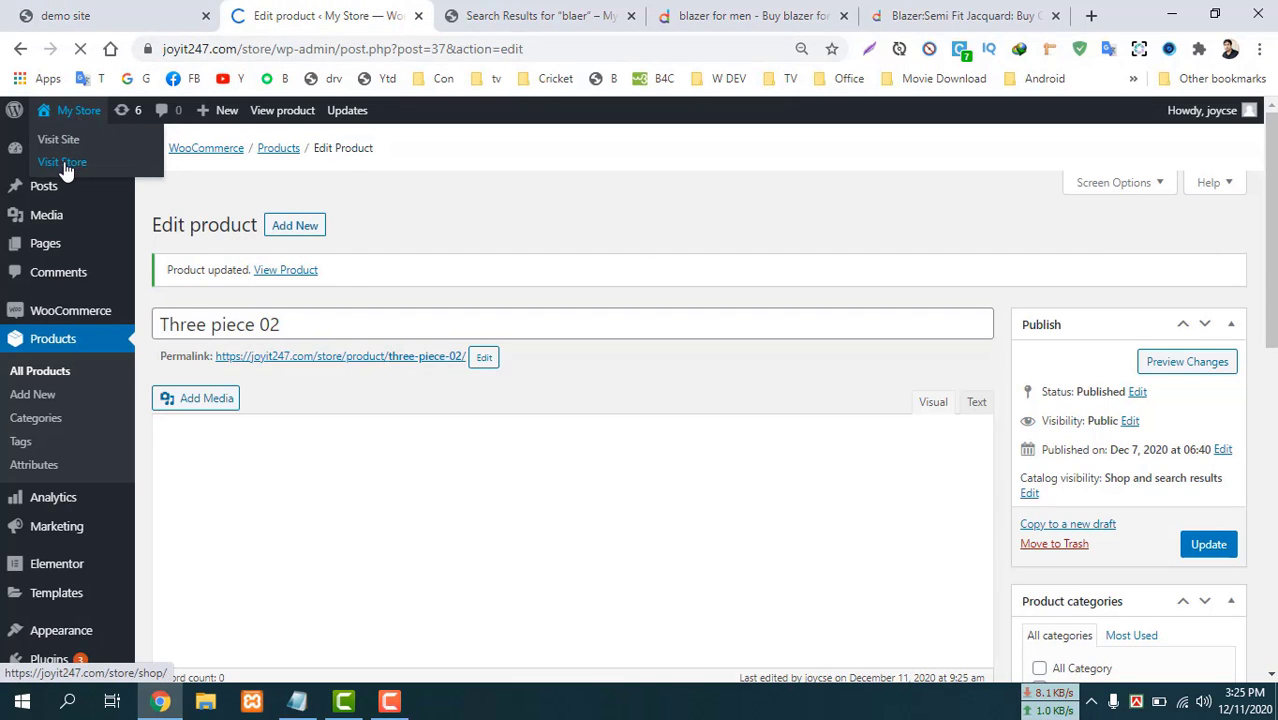
right_click(65, 170)
left_click(100, 180)
left_click(460, 10)
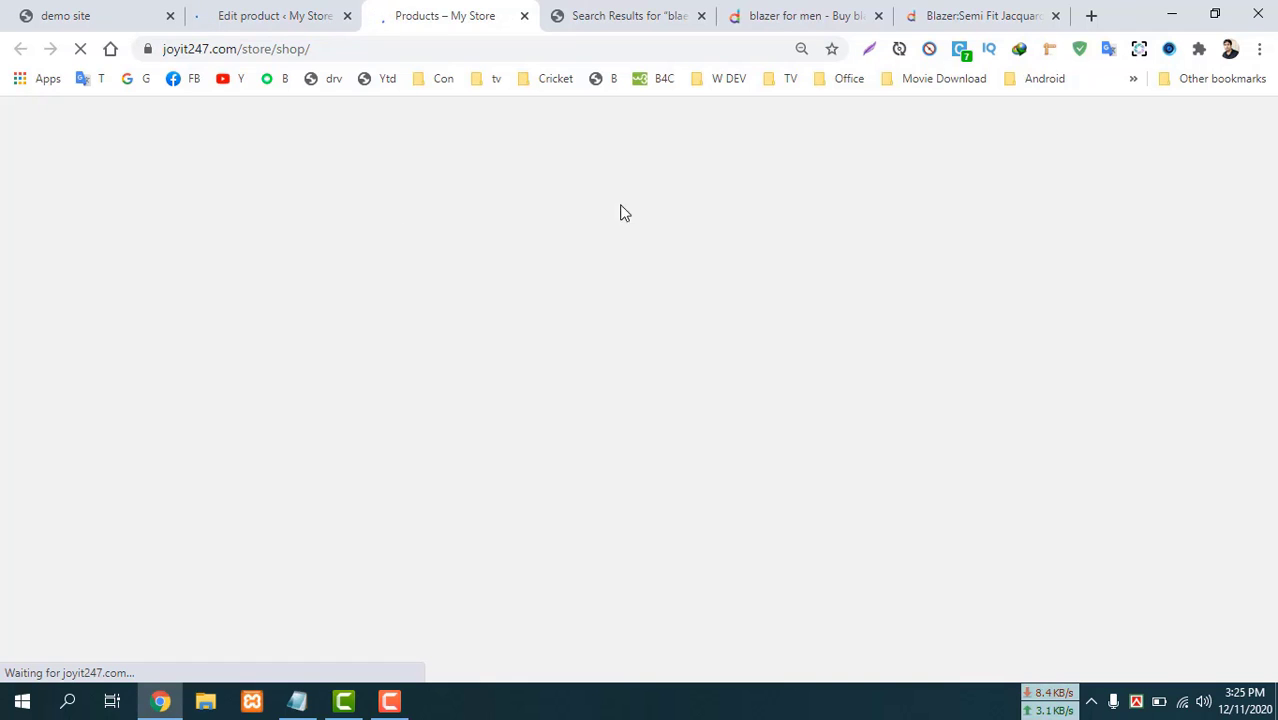
Open the Three piece 02 product page from the shop listing.
scroll(504, 485, "down", 2)
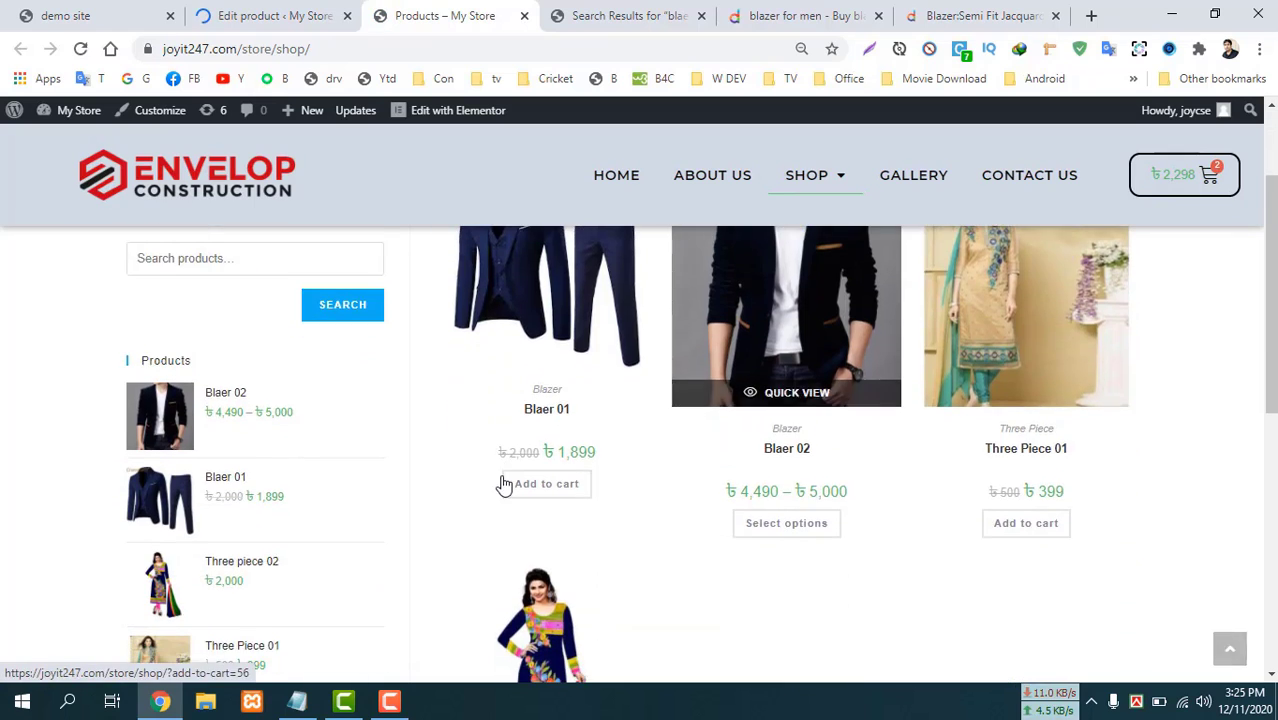
scroll(504, 485, "down", 3)
left_click(550, 420)
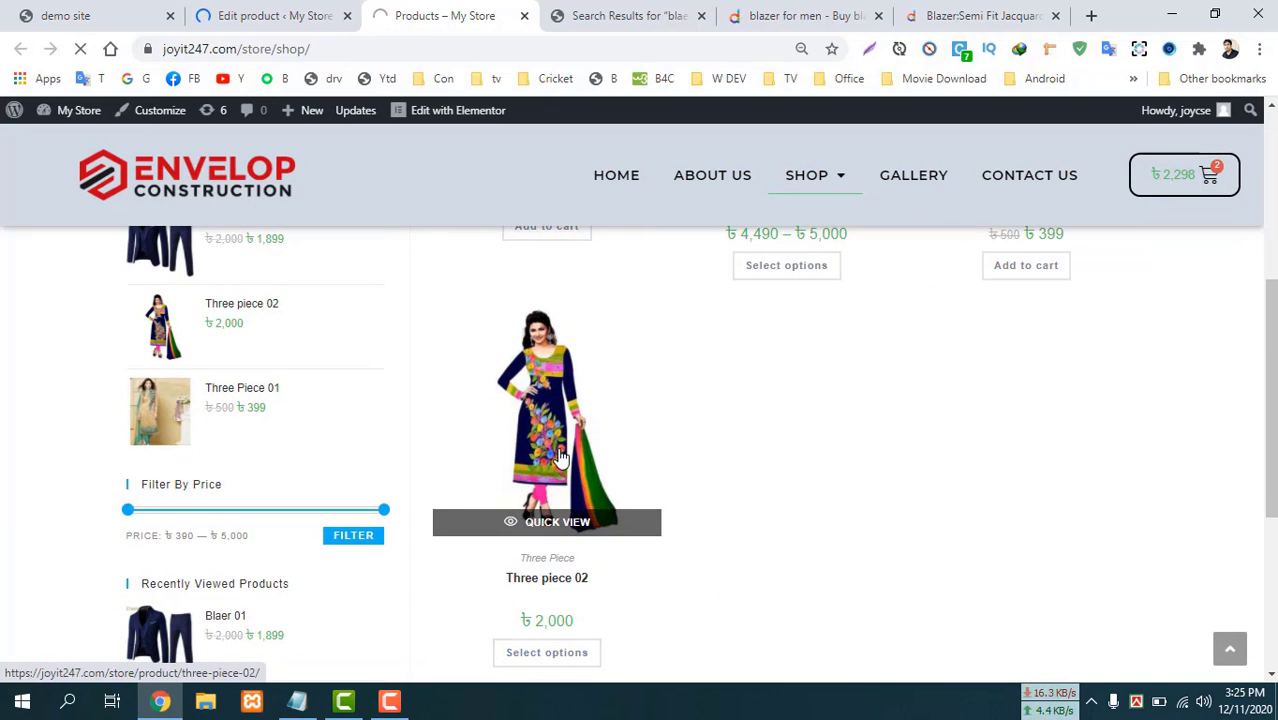
scroll(560, 457, "down", 3)
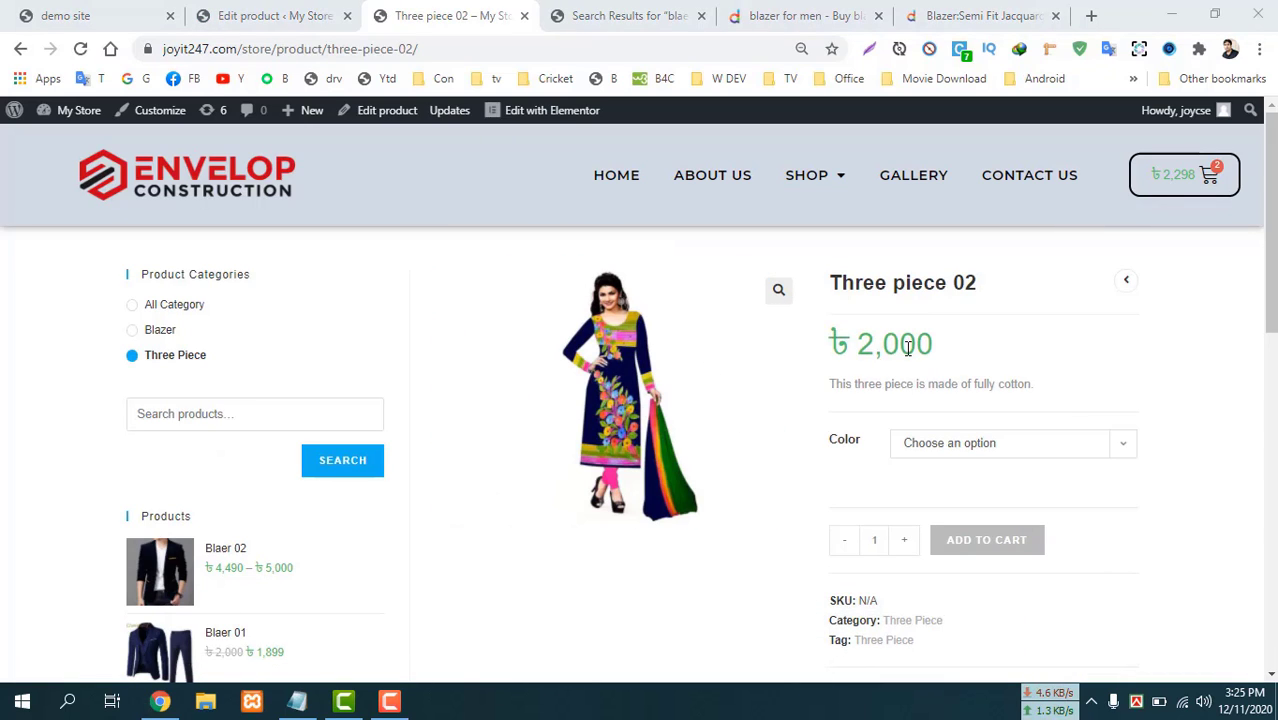
Preview the Black color option on the Three piece 02 page and clear the selection.
left_click(961, 448)
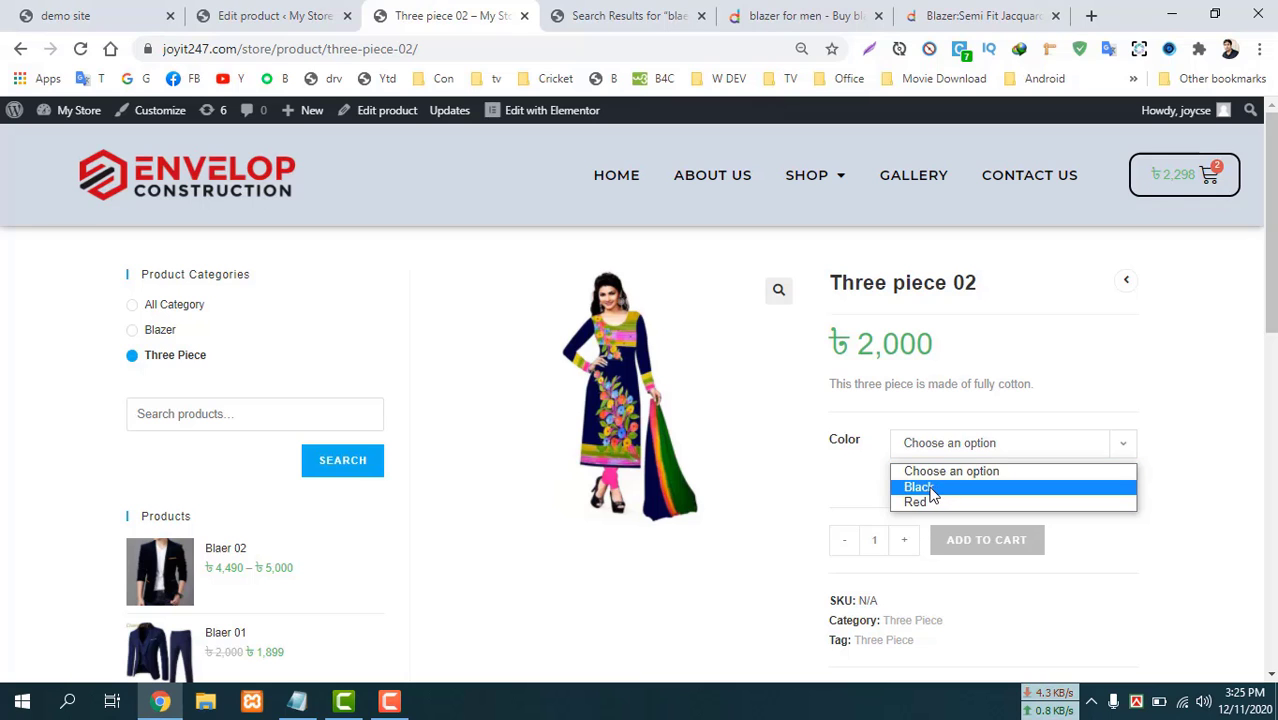
left_click(928, 489)
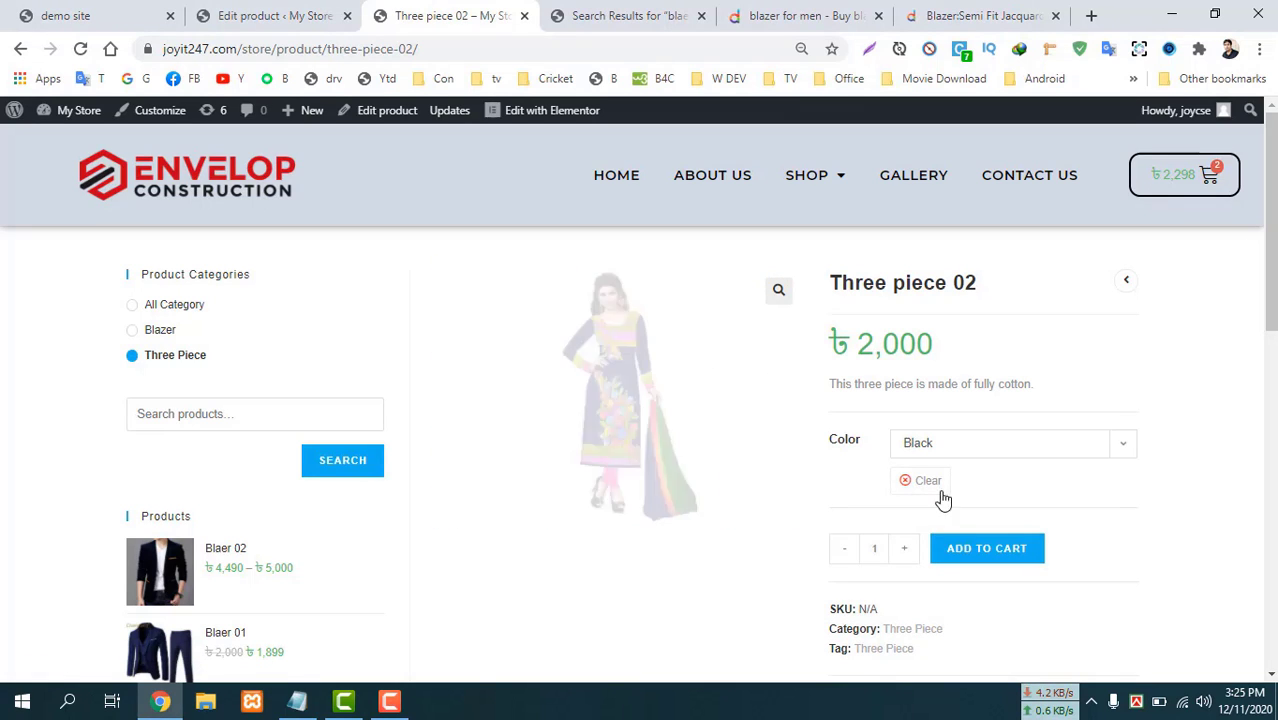
left_click(960, 450)
left_click(930, 485)
triple_click(908, 484)
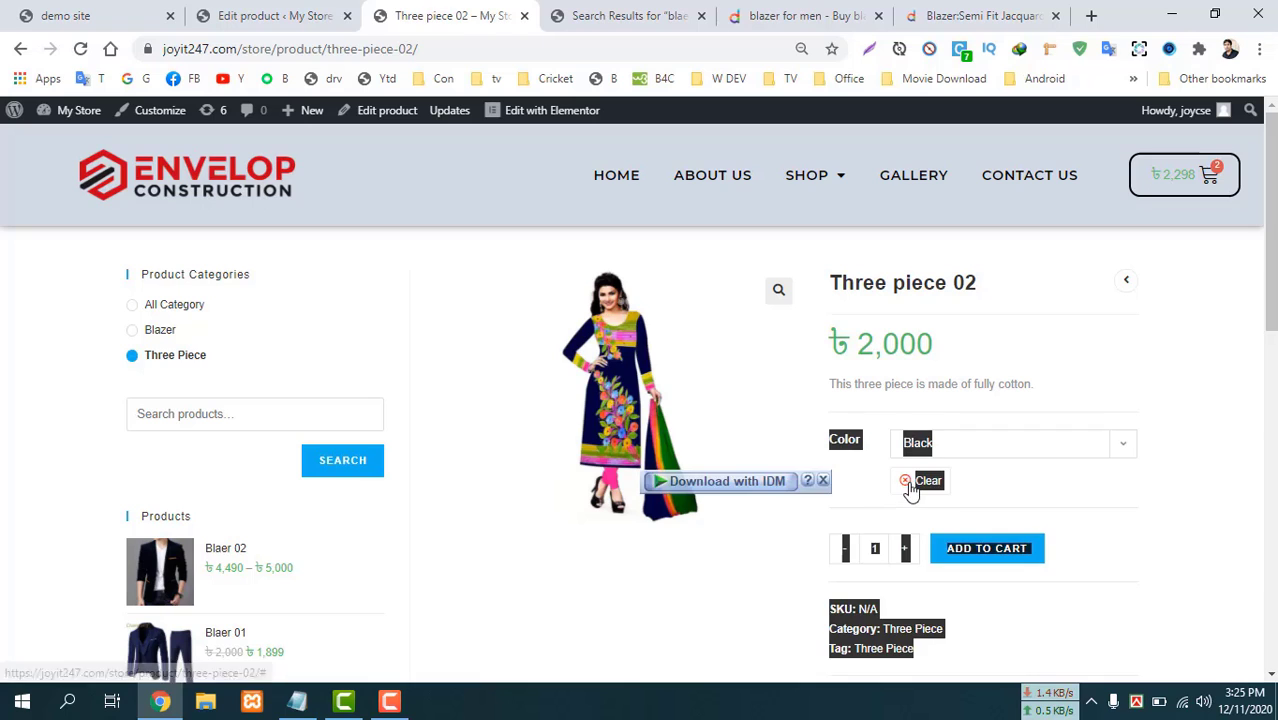
Preview the product's Red color option, then clear it so that no color is chosen.
left_click(968, 430)
left_click(968, 446)
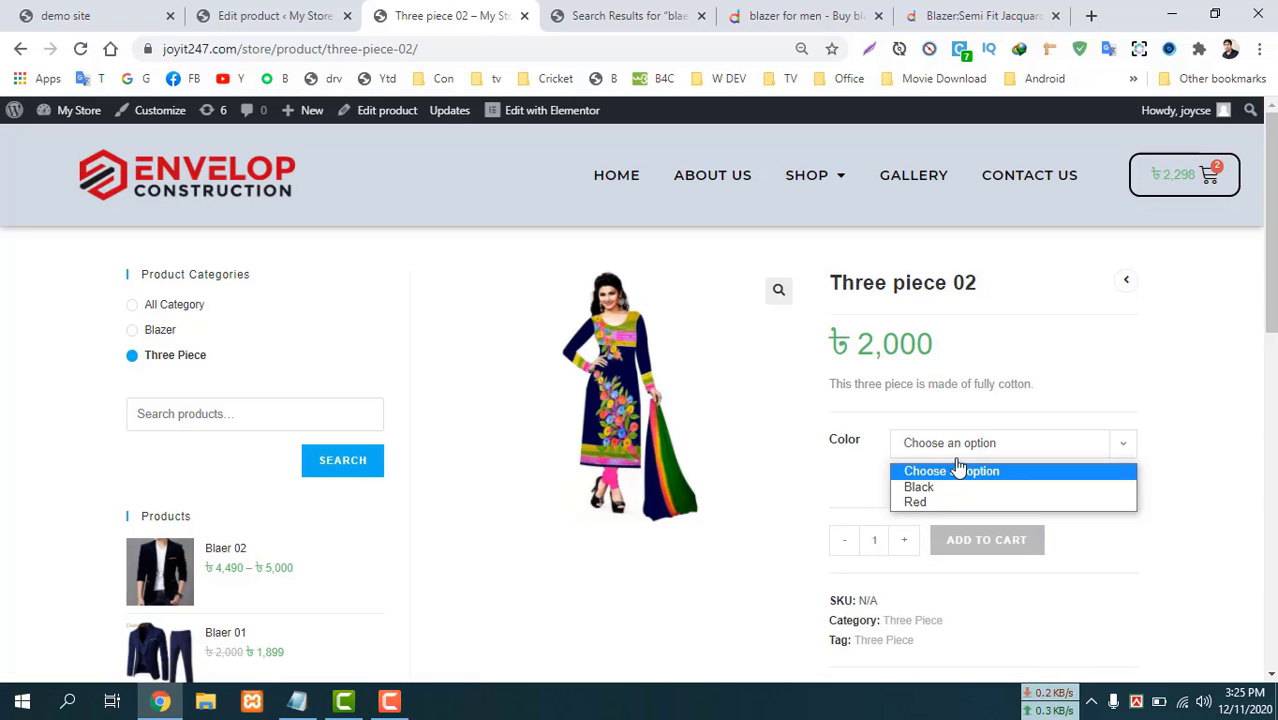
left_click(921, 504)
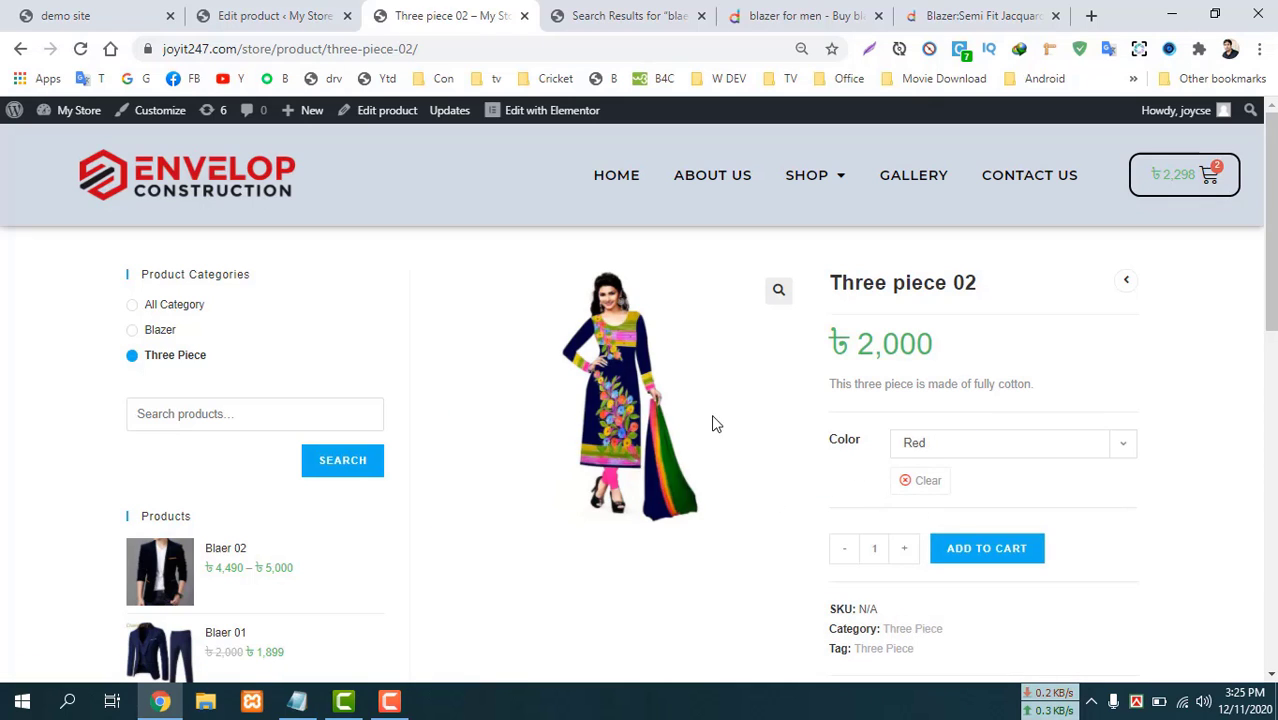
left_click(905, 483)
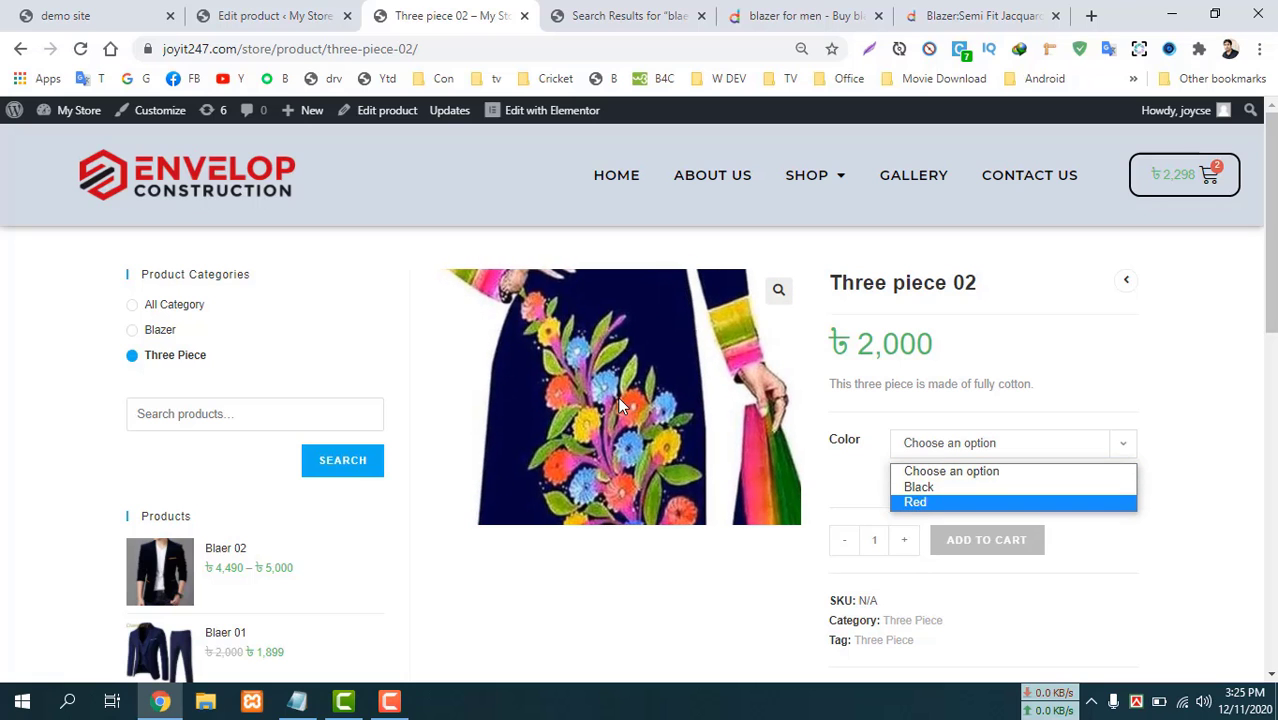
left_click(849, 499)
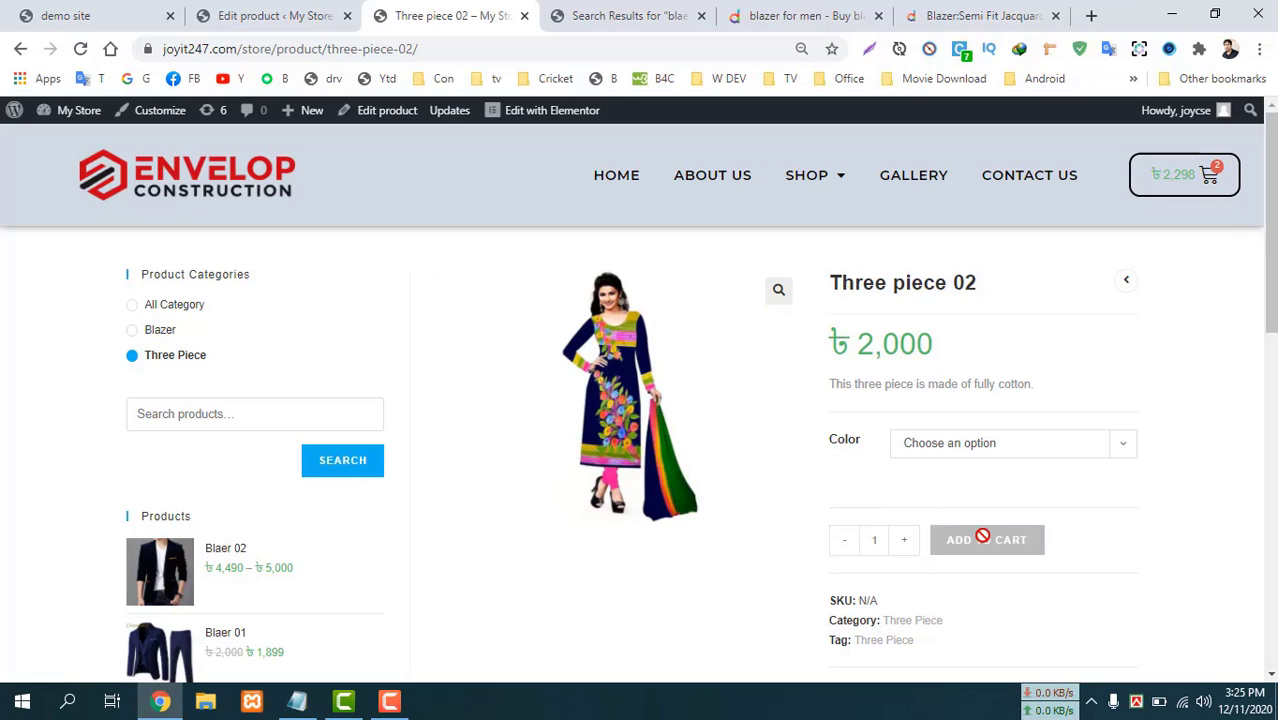
Review the product page, try to add Three piece 02 to the cart without a color, and dismiss the alert.
scroll(964, 492, "down", 3)
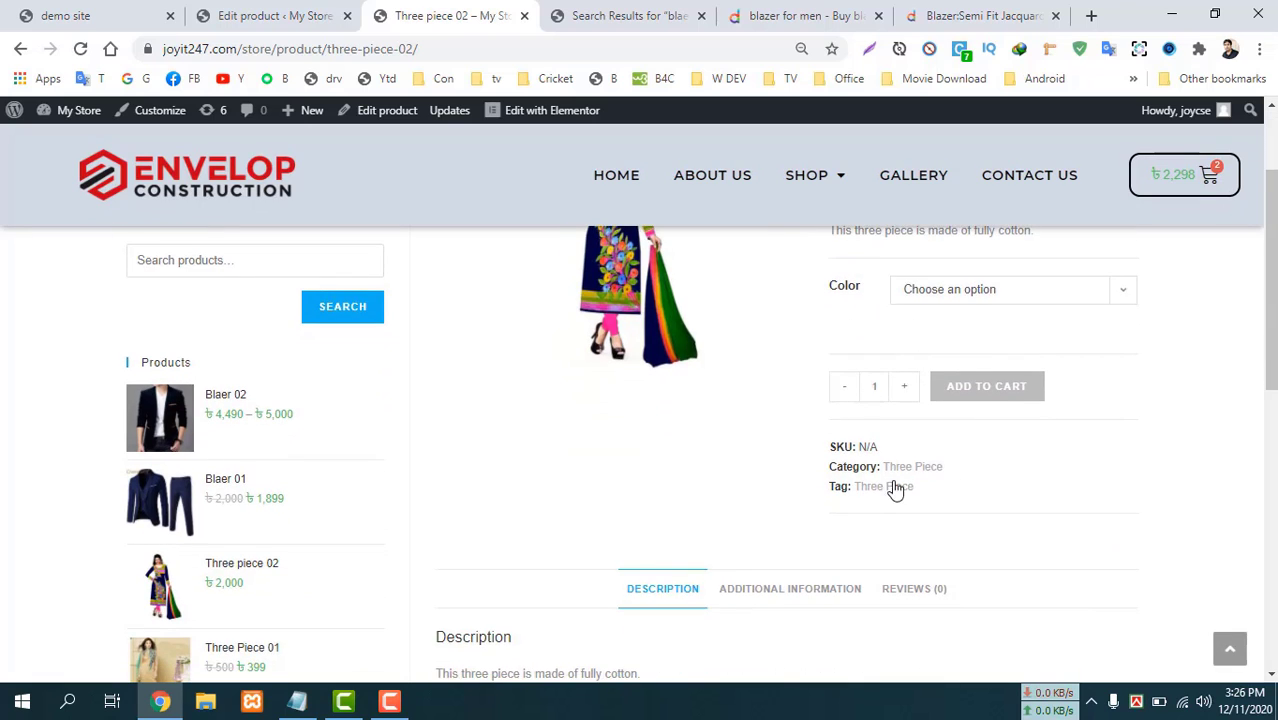
scroll(895, 488, "up", 3)
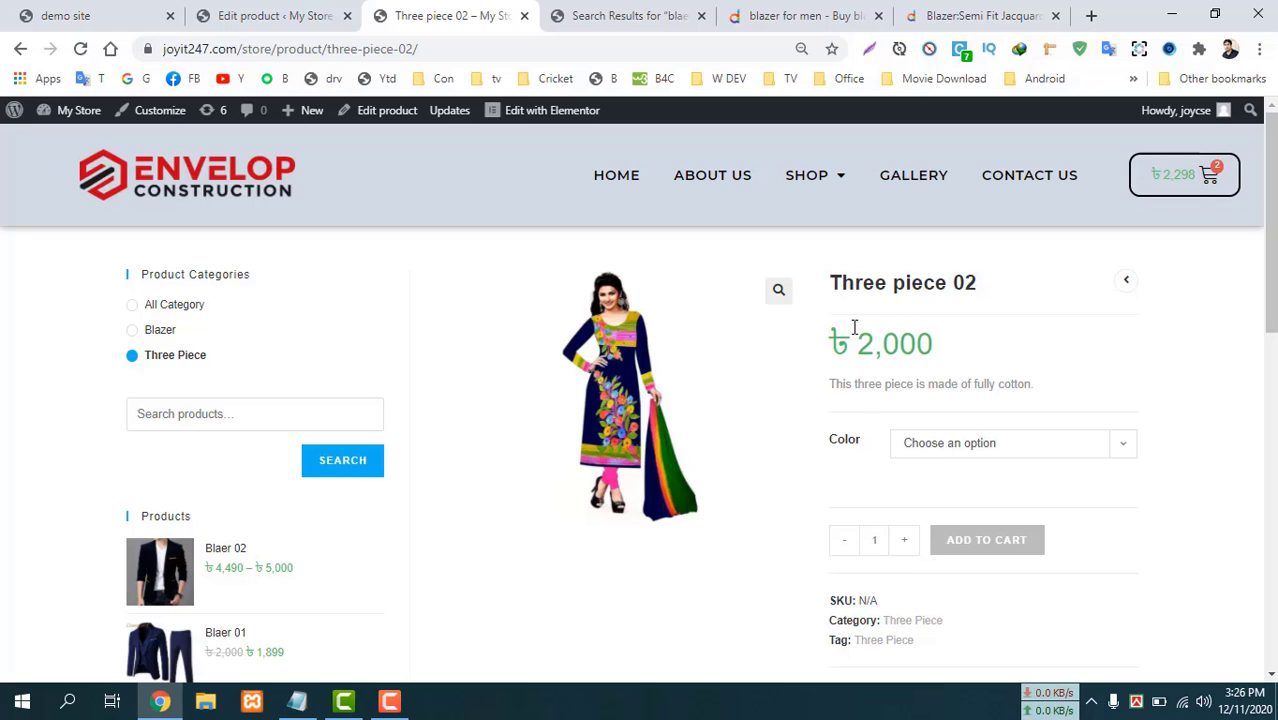
scroll(904, 330, "down", 5)
scroll(902, 351, "up", 5)
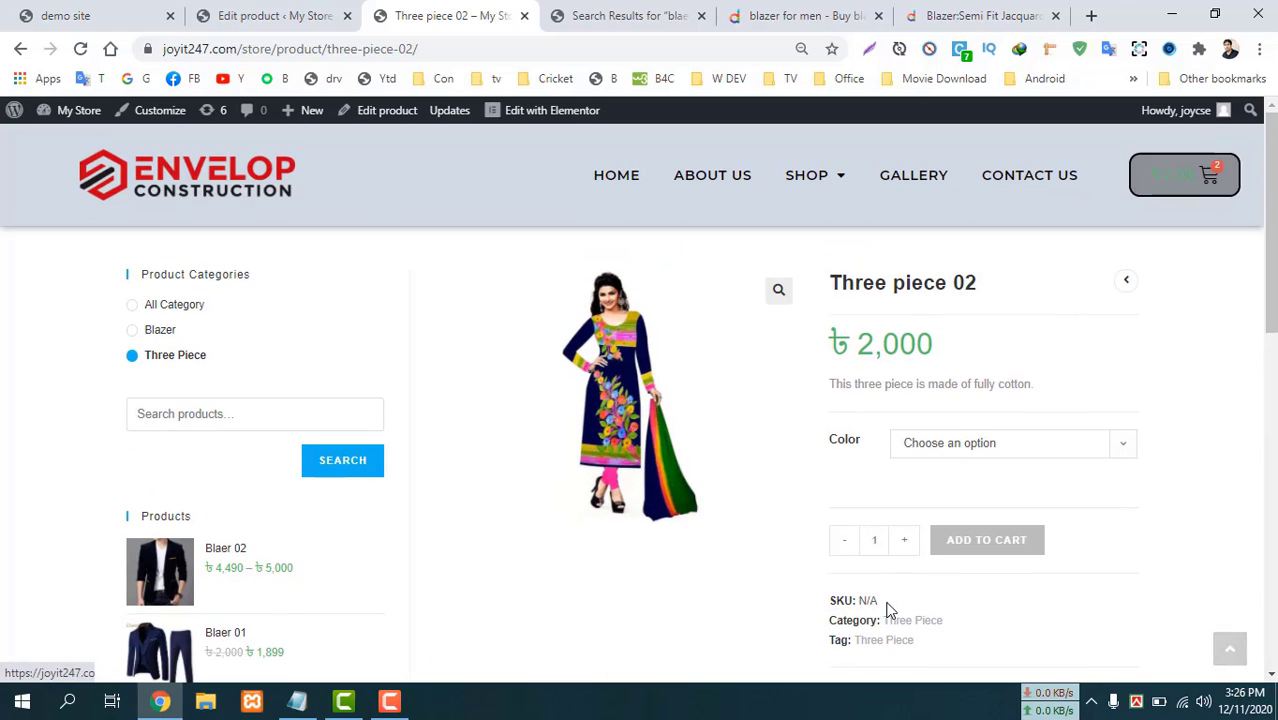
left_click(988, 543)
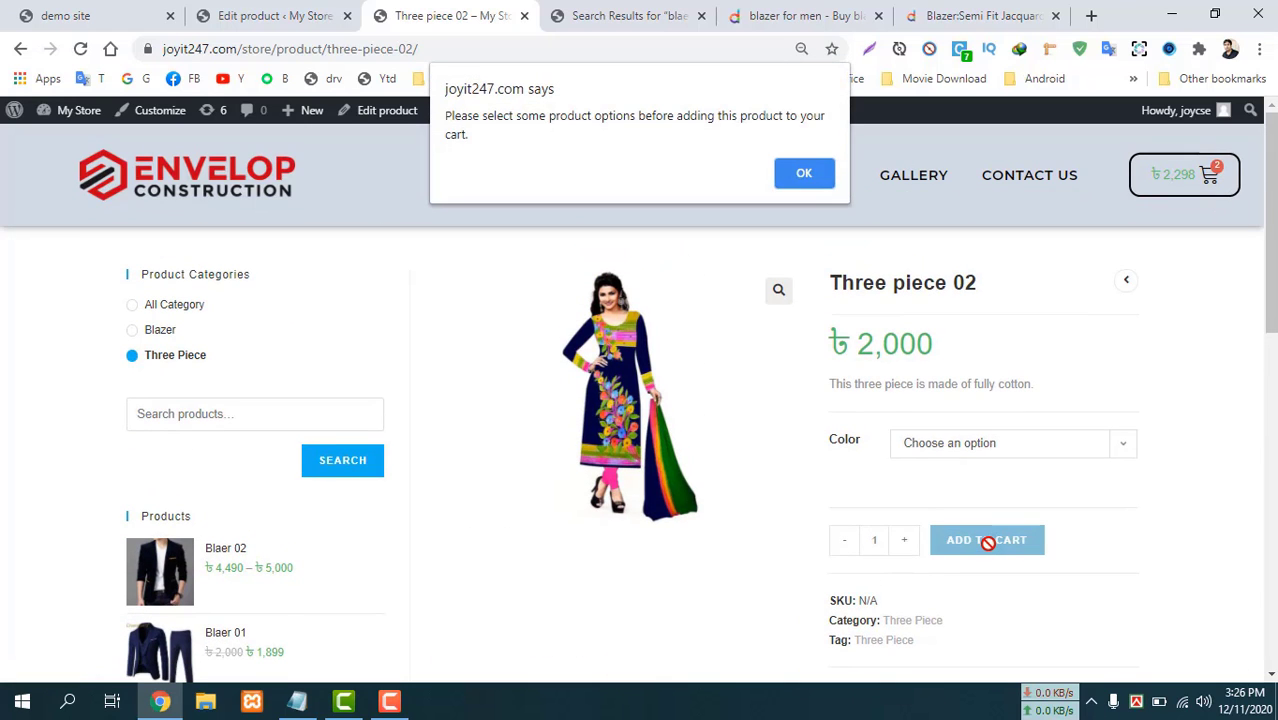
left_click(815, 177)
Choose Black as the color and add one Three piece 02 to the cart.
left_click(933, 448)
key("Escape")
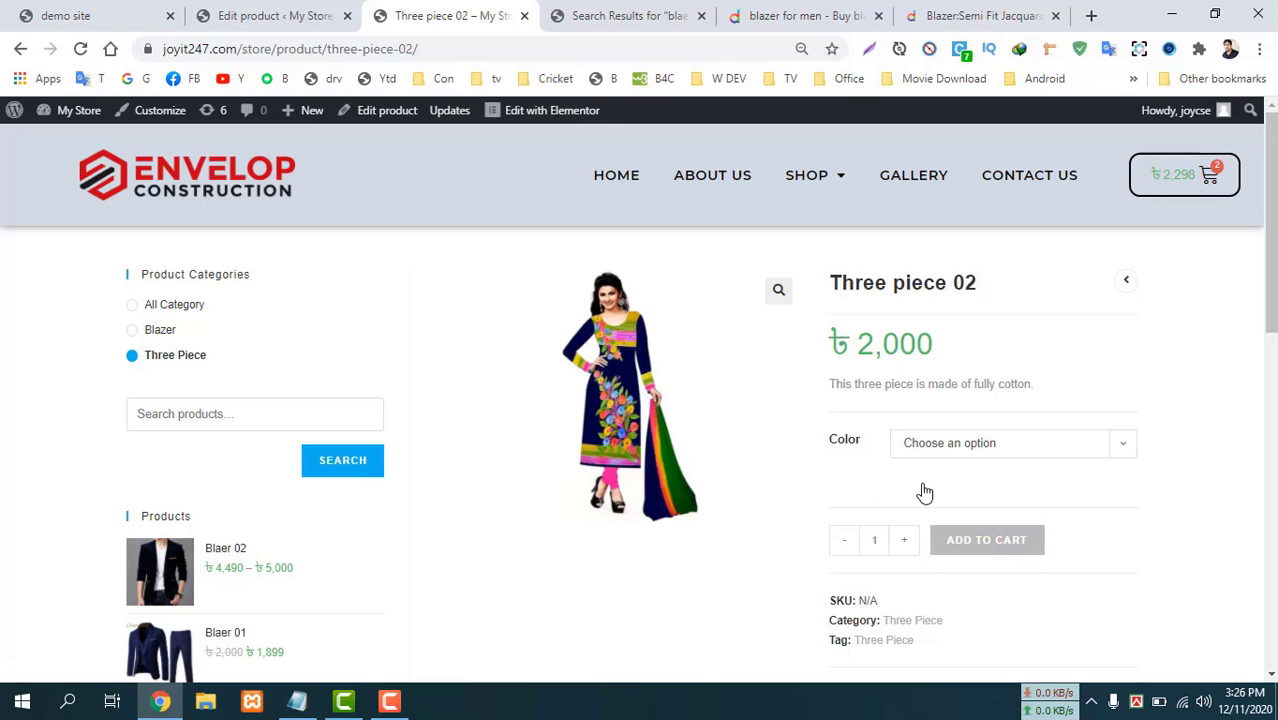
key("Down")
left_click(988, 547)
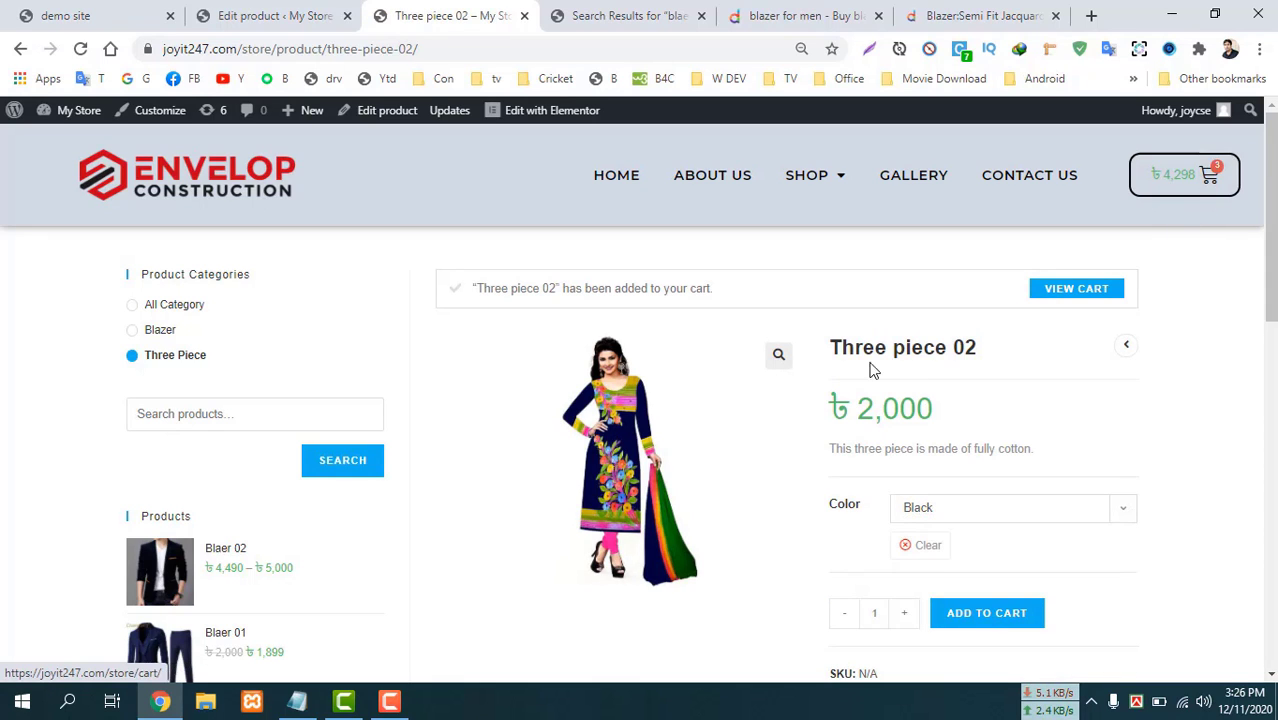
Open the cart summary and proceed to checkout to review the billing details and order.
left_click(1180, 176)
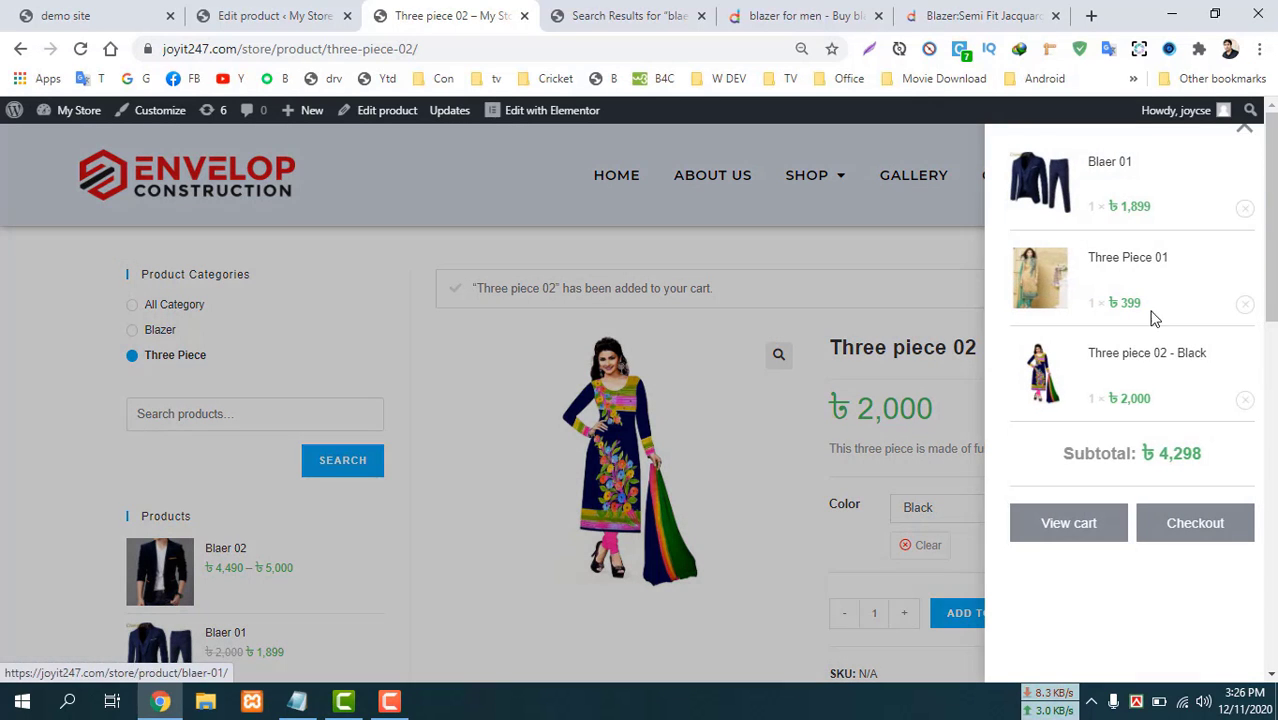
left_click(1195, 530)
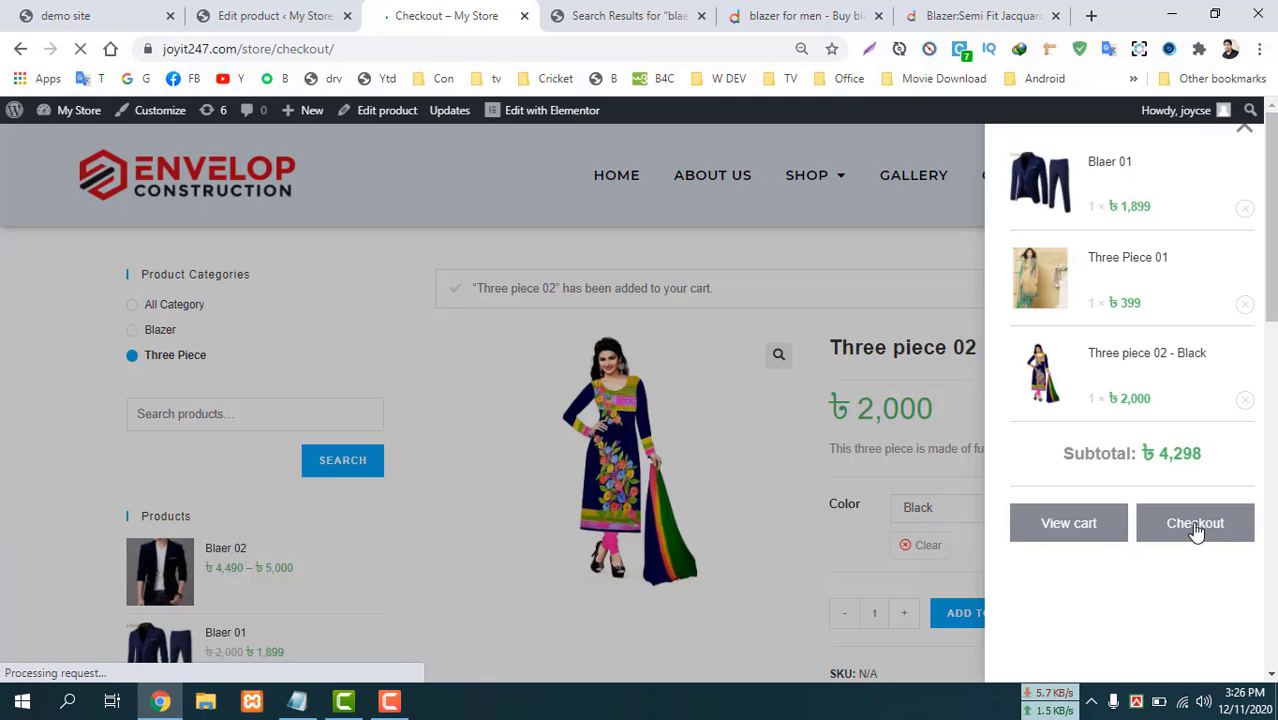
scroll(408, 445, "down", 8)
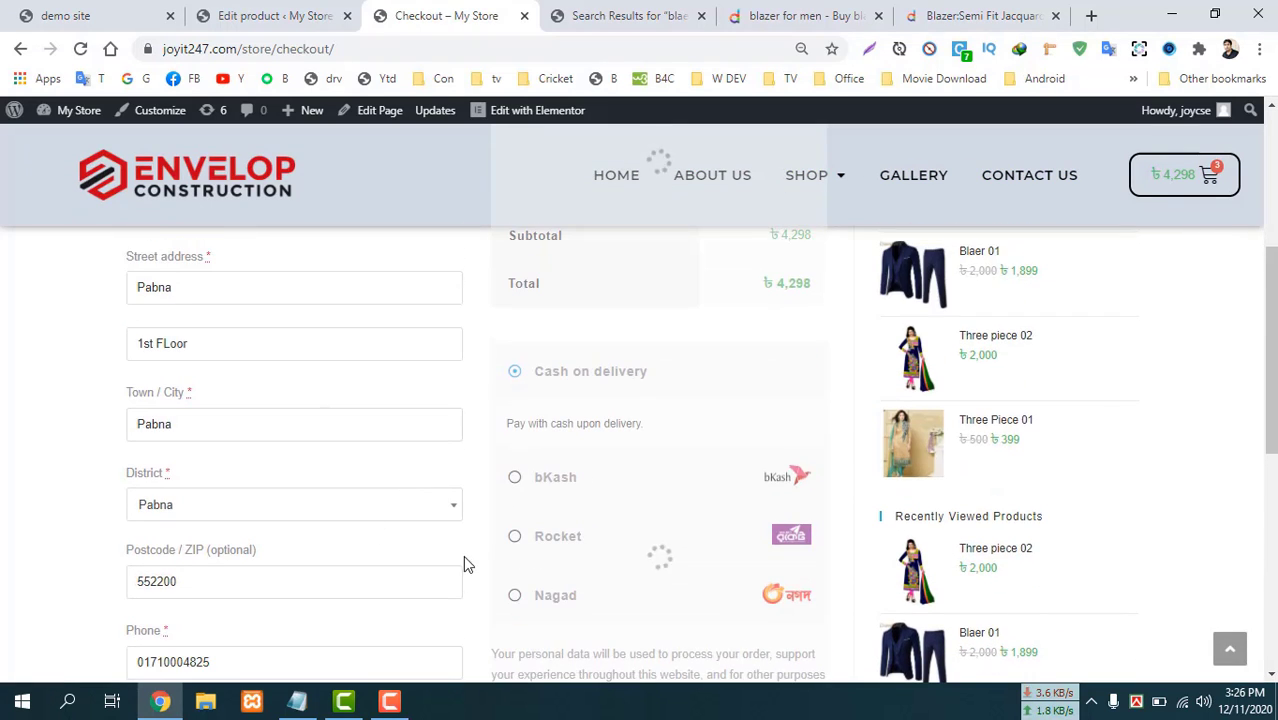
scroll(455, 540, "down", 5)
scroll(332, 500, "up", 6)
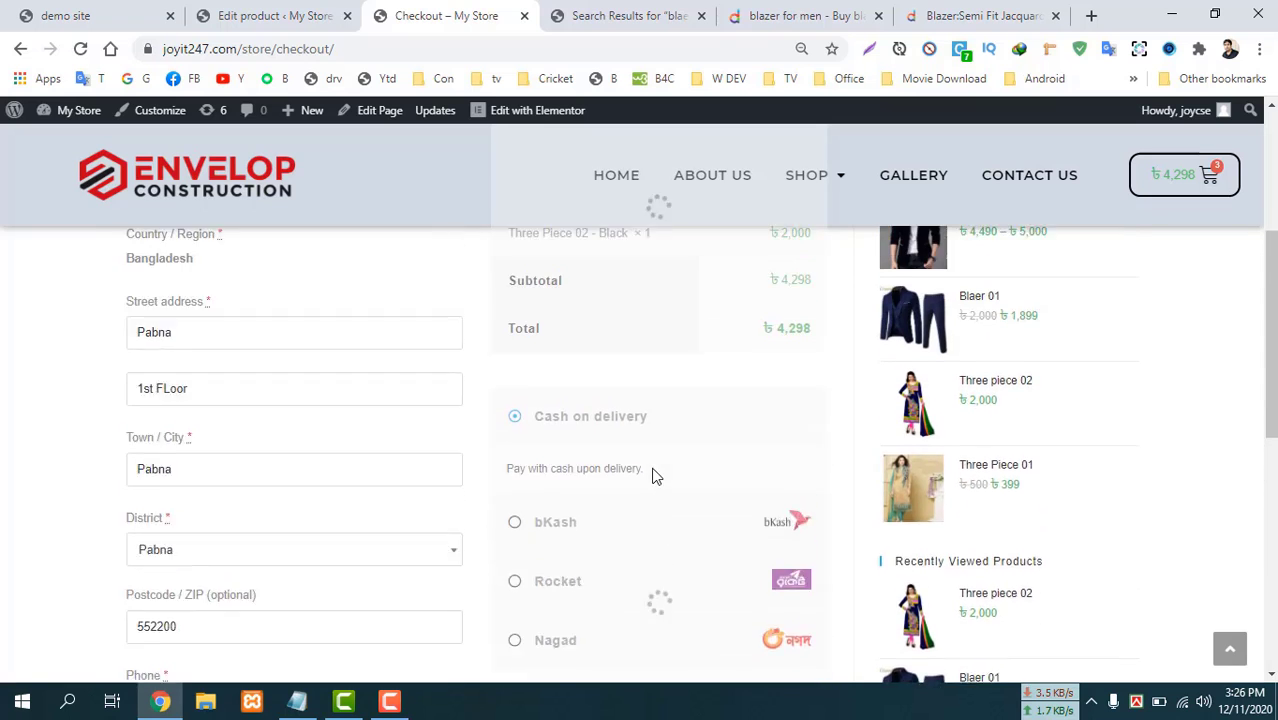
Select the bKash, Rocket and Nagad payment methods in turn to check their instructions and the resulting order charge.
scroll(522, 514, "down", 1)
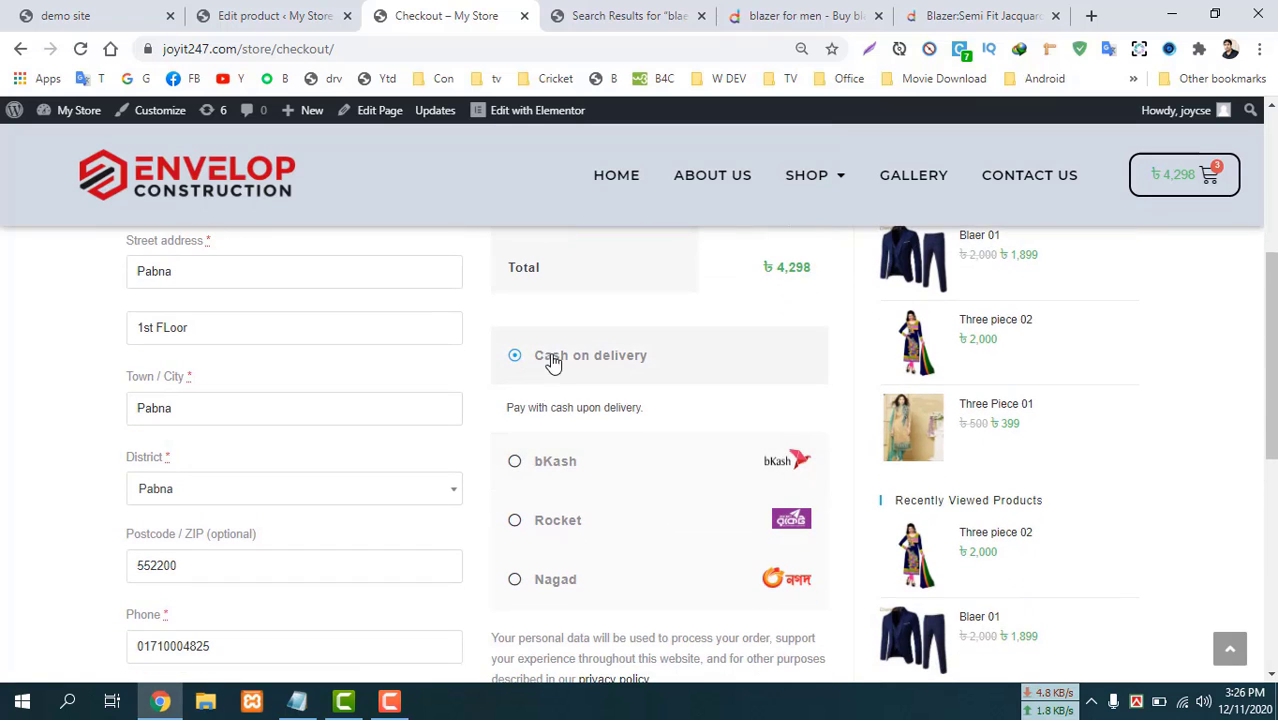
left_click(514, 468)
scroll(561, 525, "down", 2)
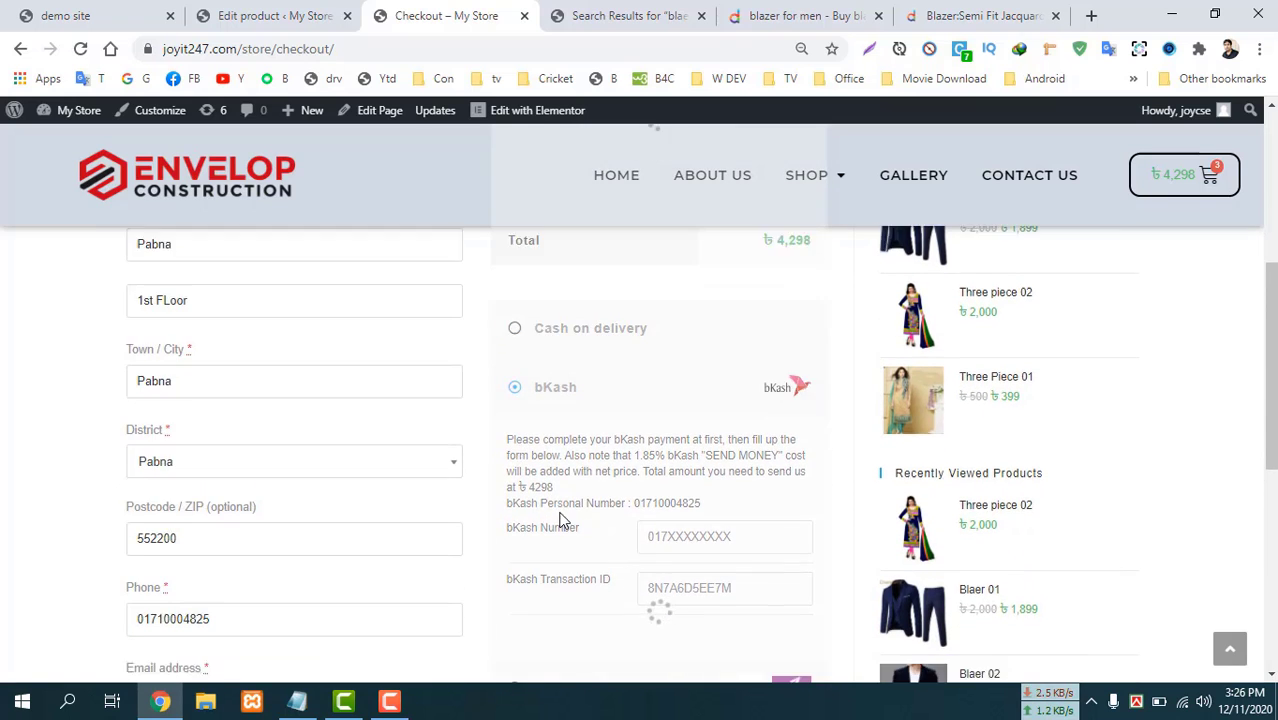
left_click(518, 610)
scroll(583, 515, "down", 2)
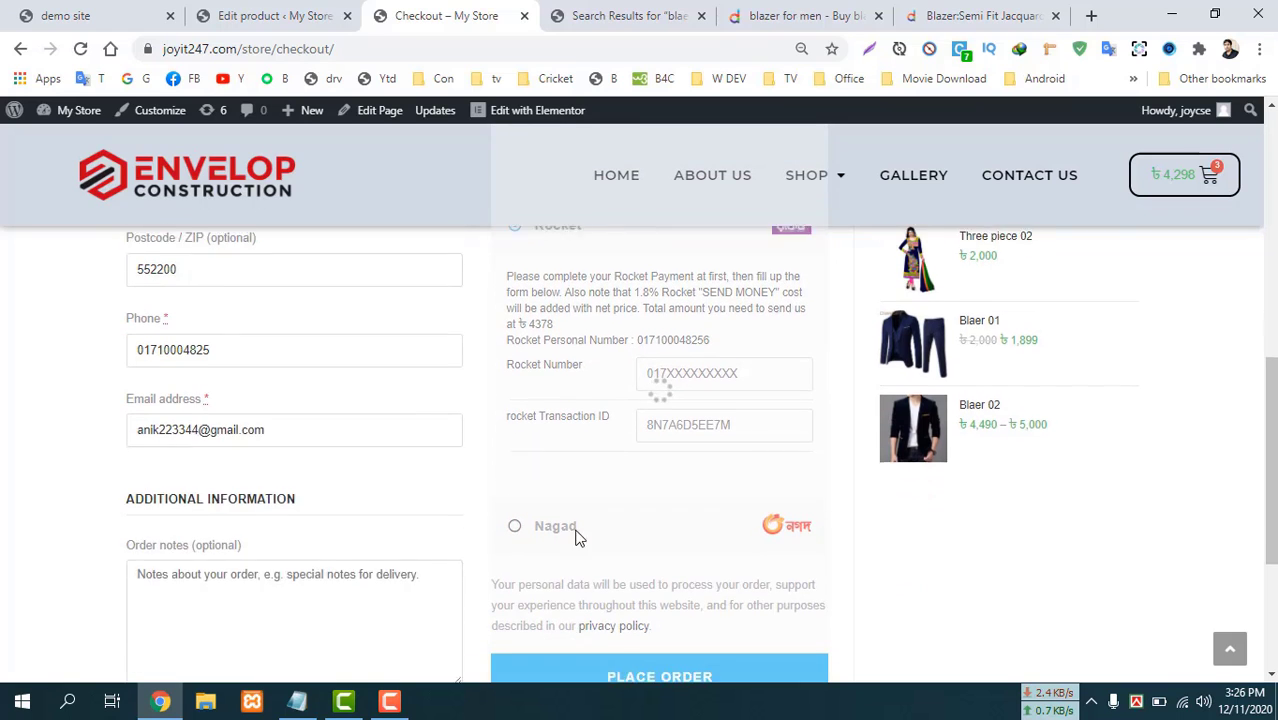
left_click(515, 507)
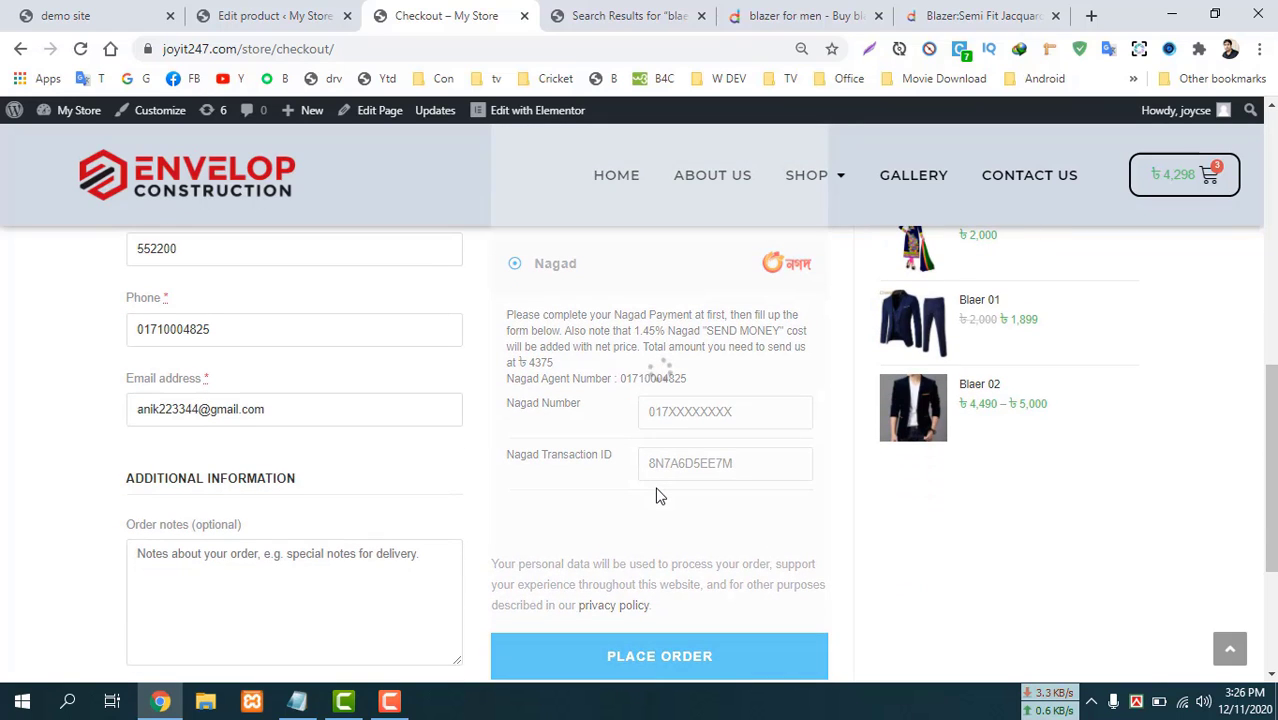
scroll(624, 413, "up", 10)
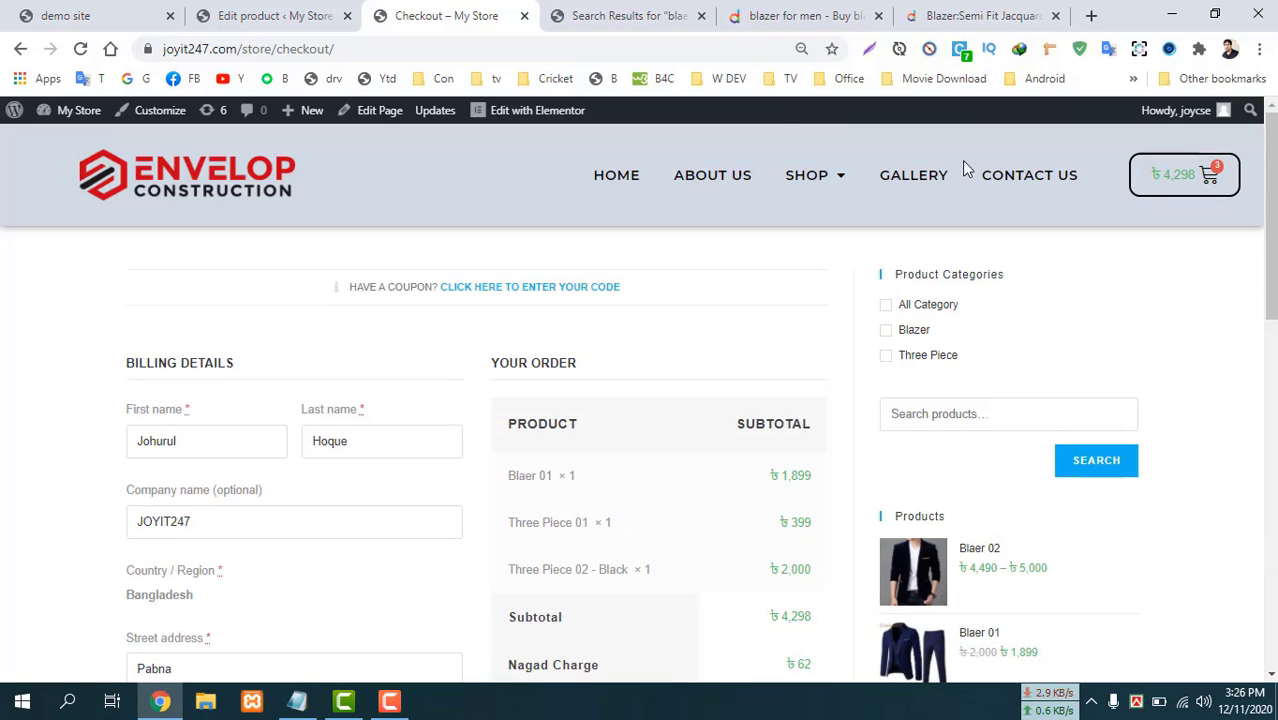
Go to the store's Cart page and review the listed products and cart totals.
left_click(845, 179)
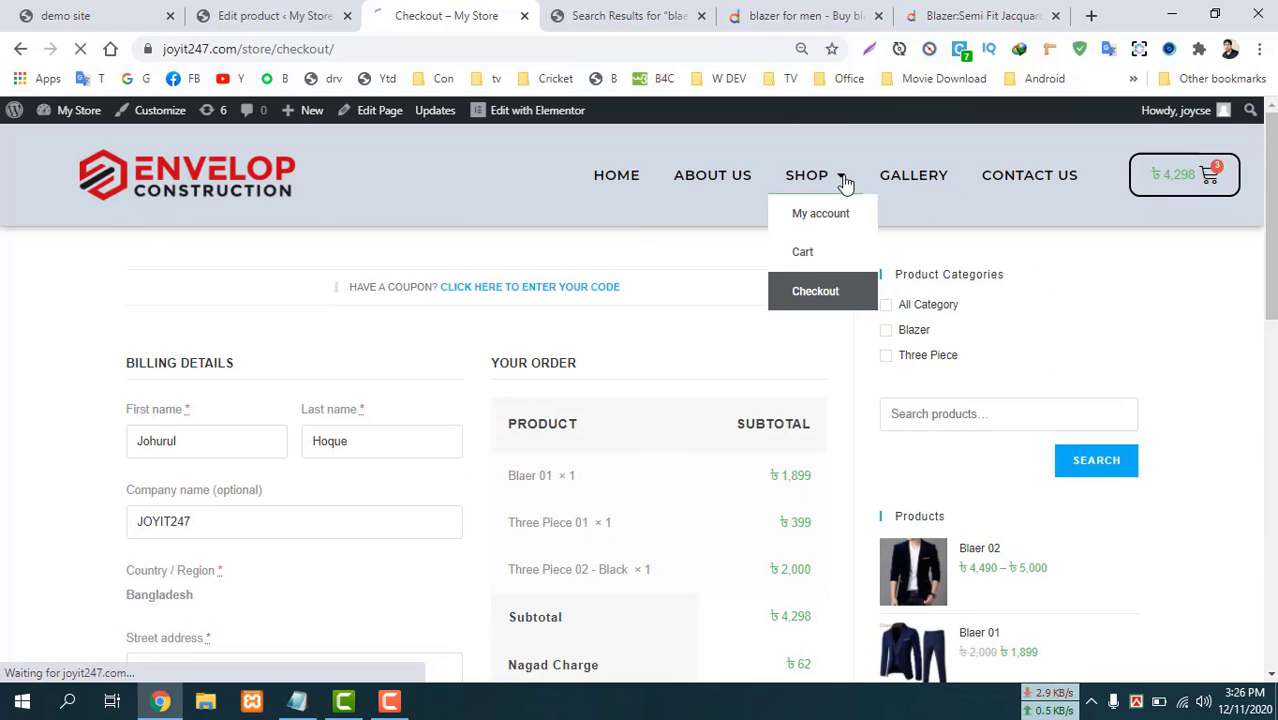
left_click(801, 257)
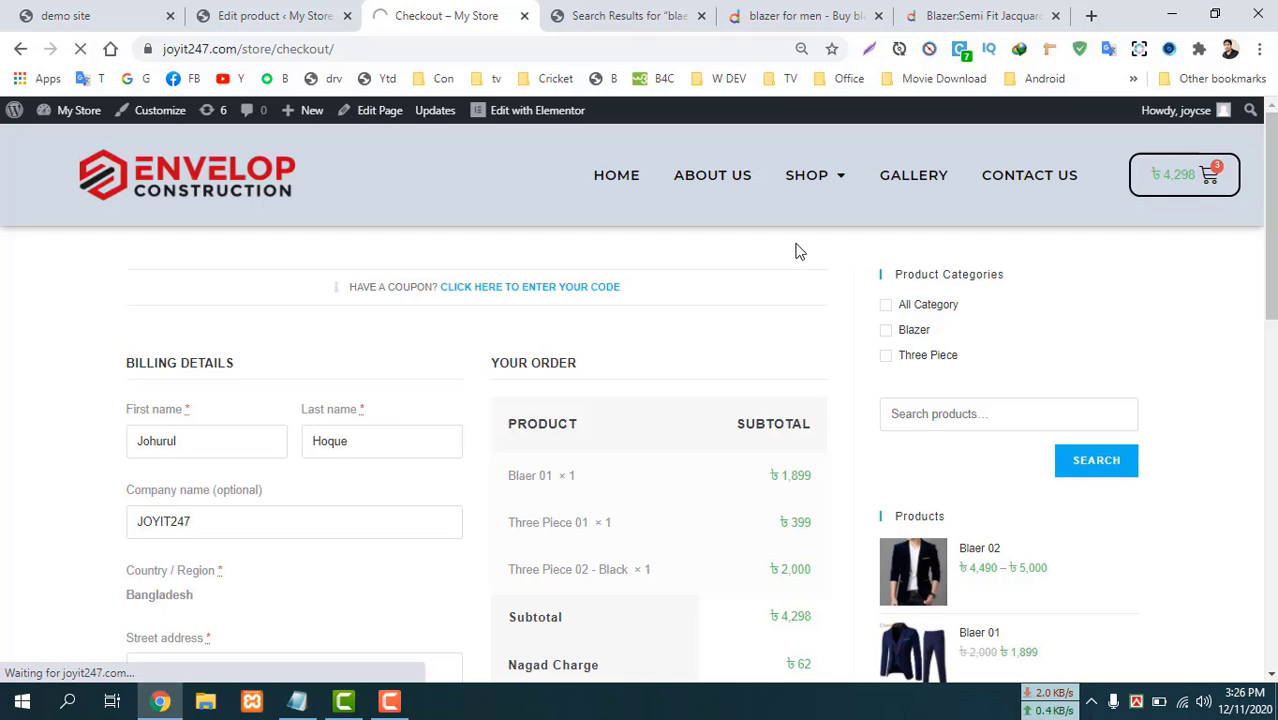
scroll(799, 251, "down", 3)
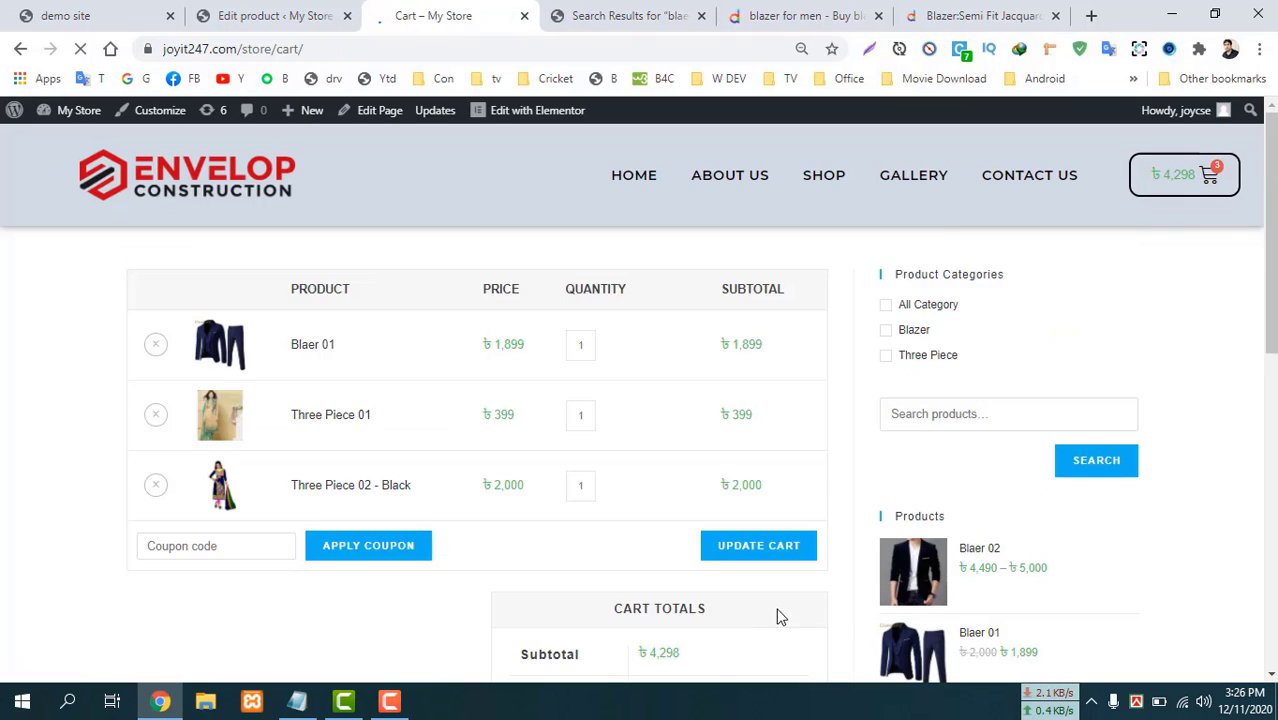
scroll(765, 515, "down", 3)
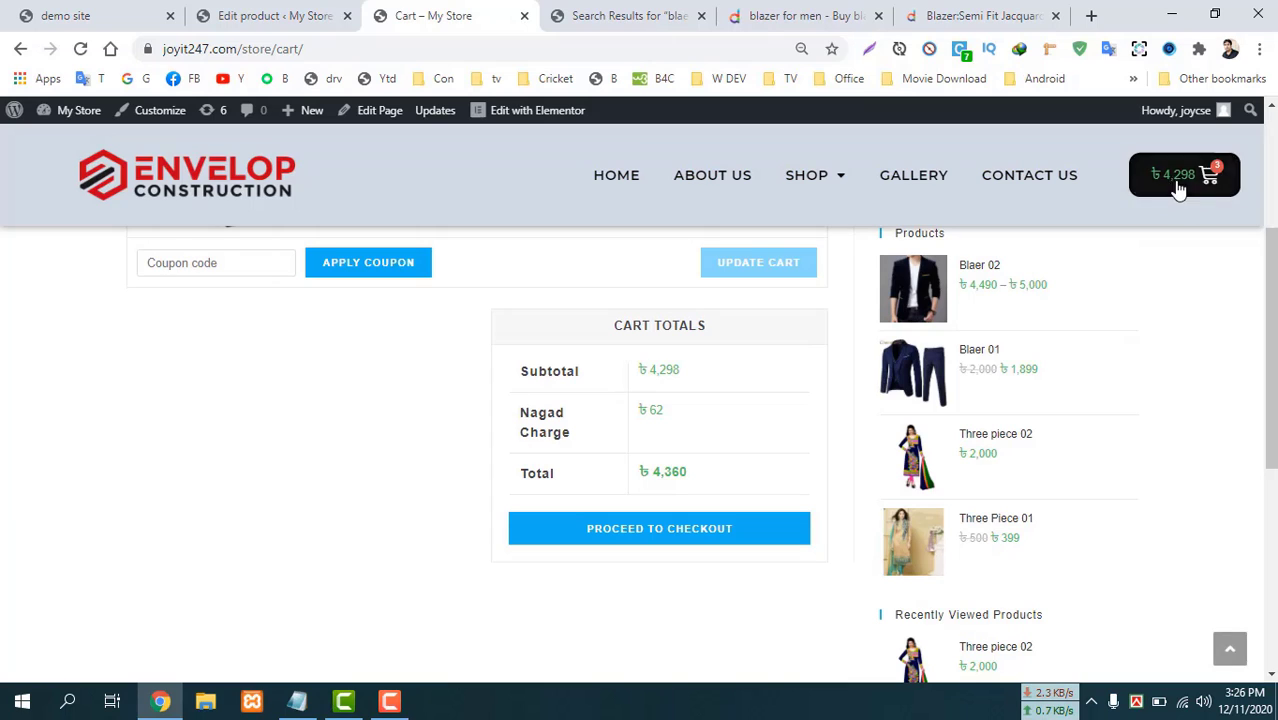
scroll(130, 570, "up", 3)
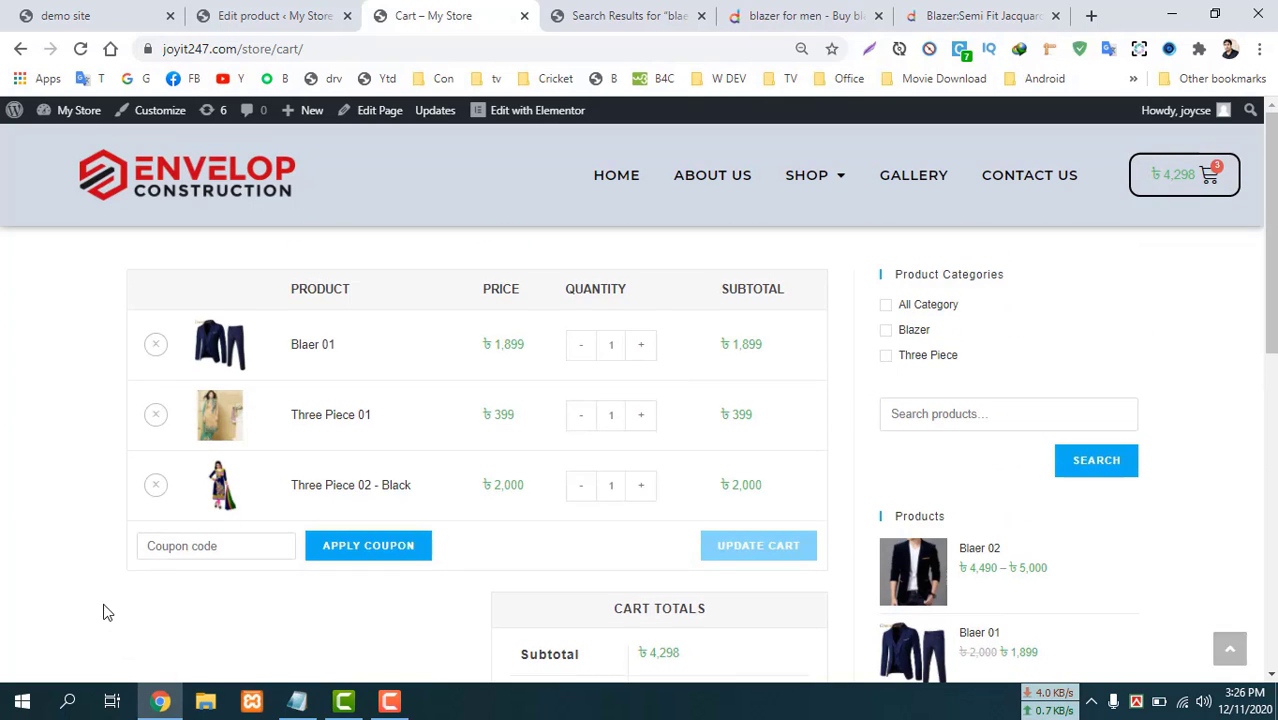
Apply the coupon code Bijoy100 to the cart and check the discount in the cart totals.
scroll(160, 551, "down", 1)
left_click(174, 476)
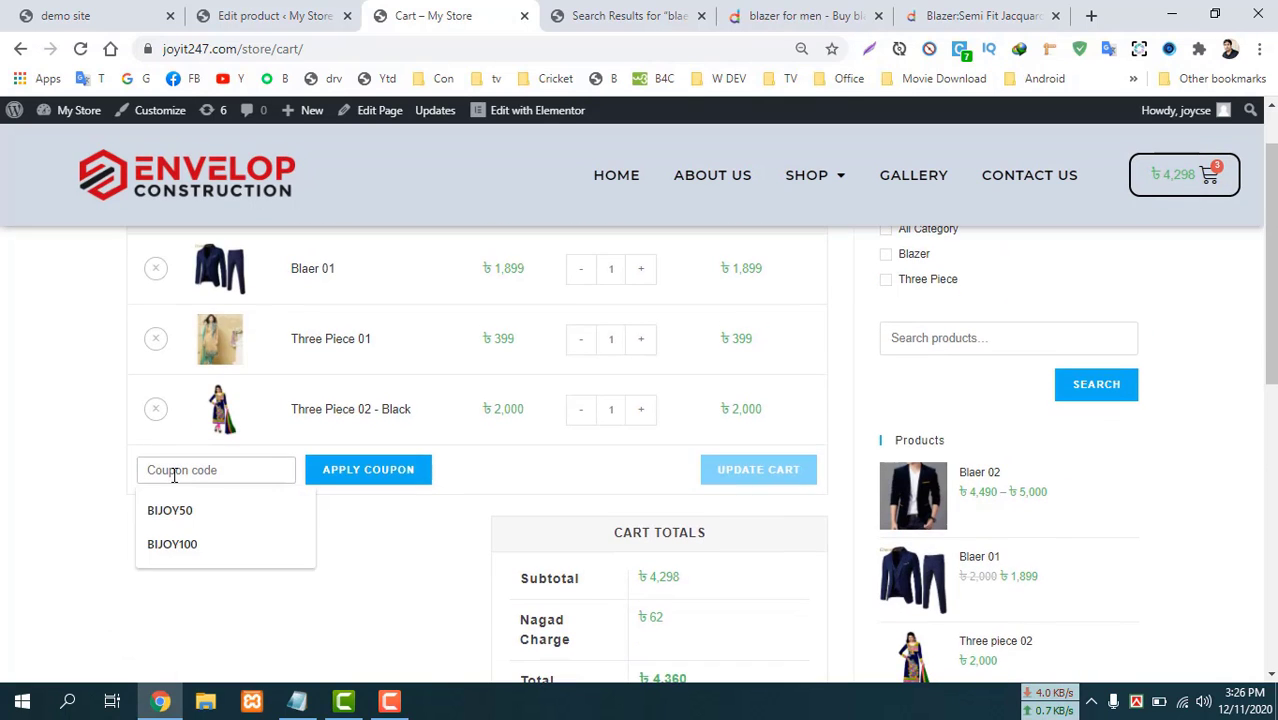
left_click(174, 476)
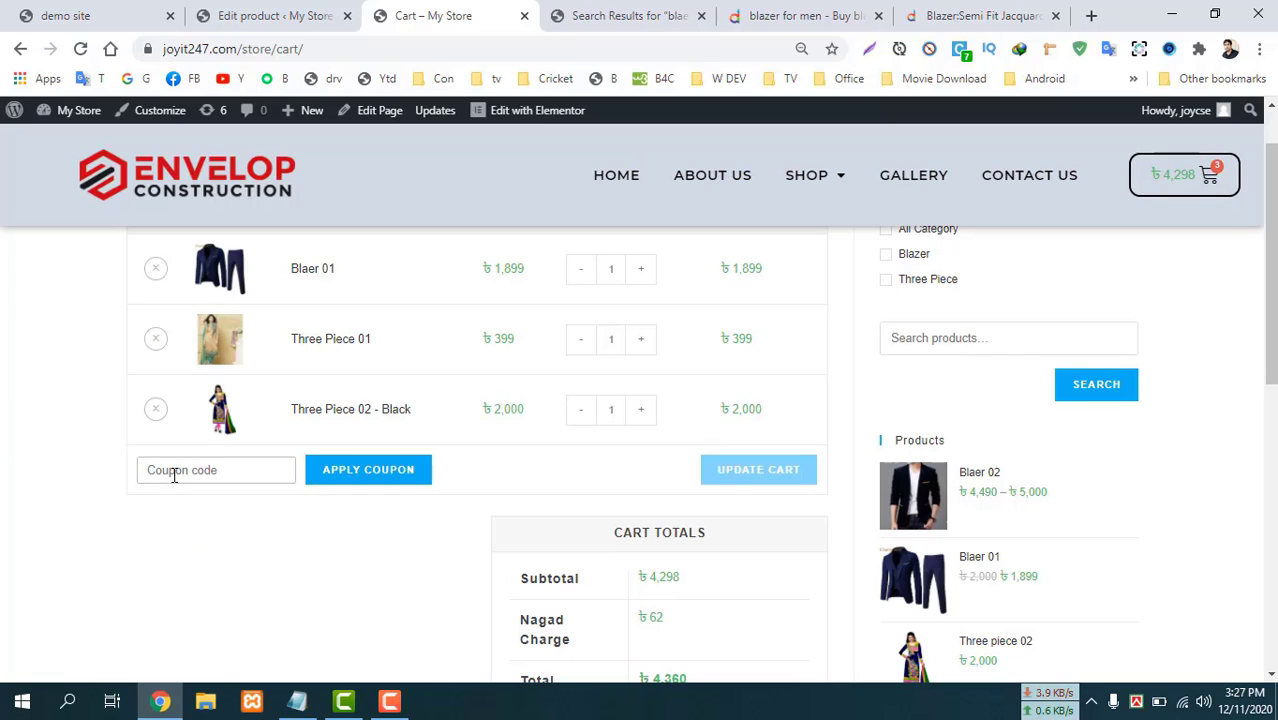
type("Bi")
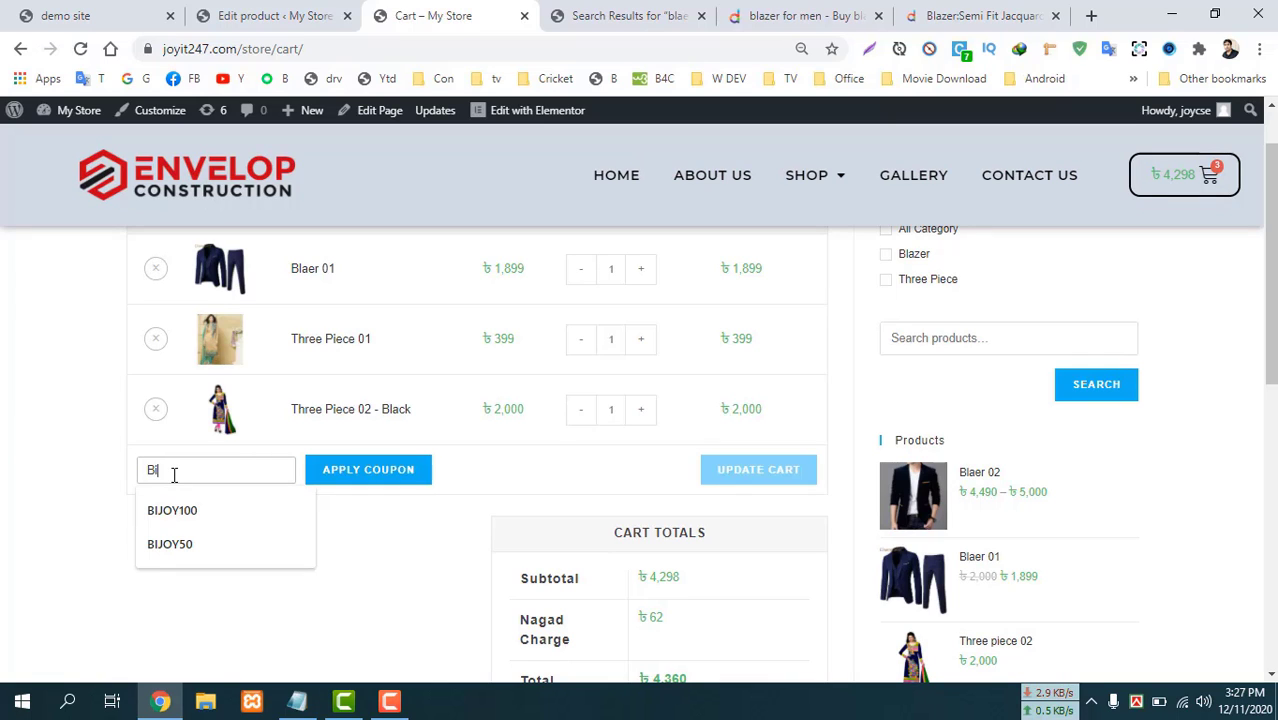
type("joy1")
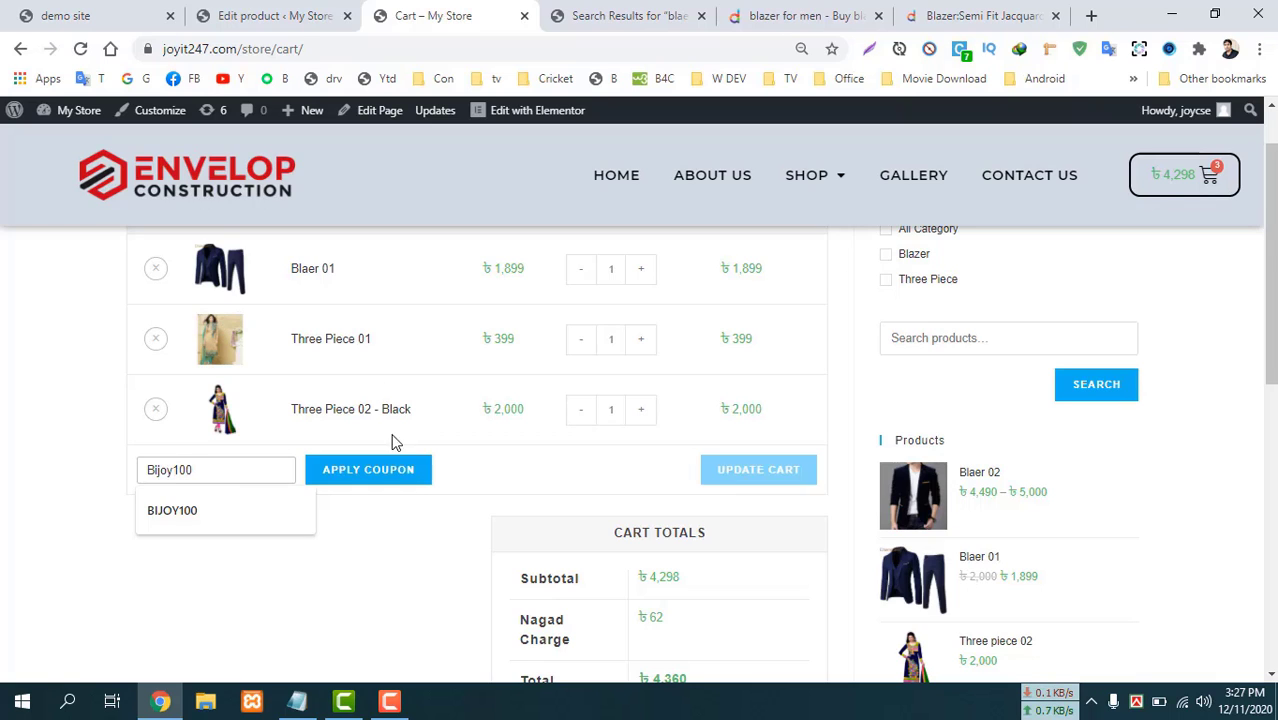
type("00")
left_click(362, 472)
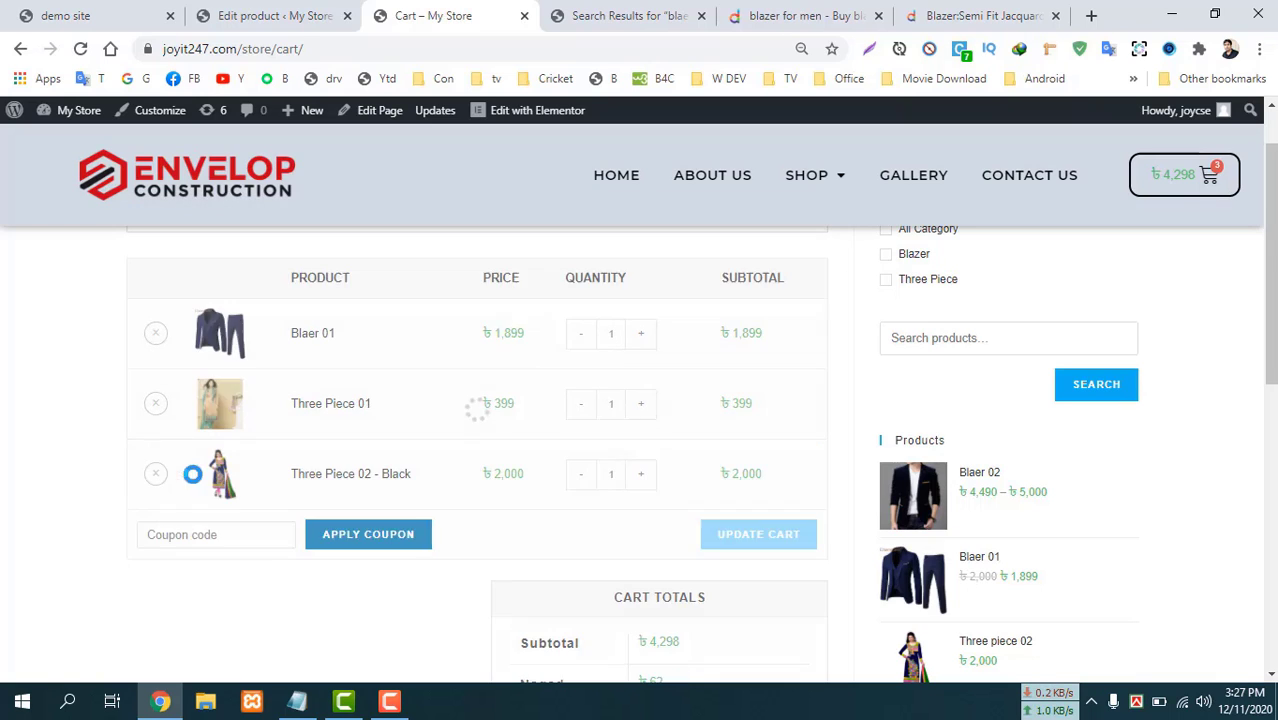
scroll(465, 480, "down", 2)
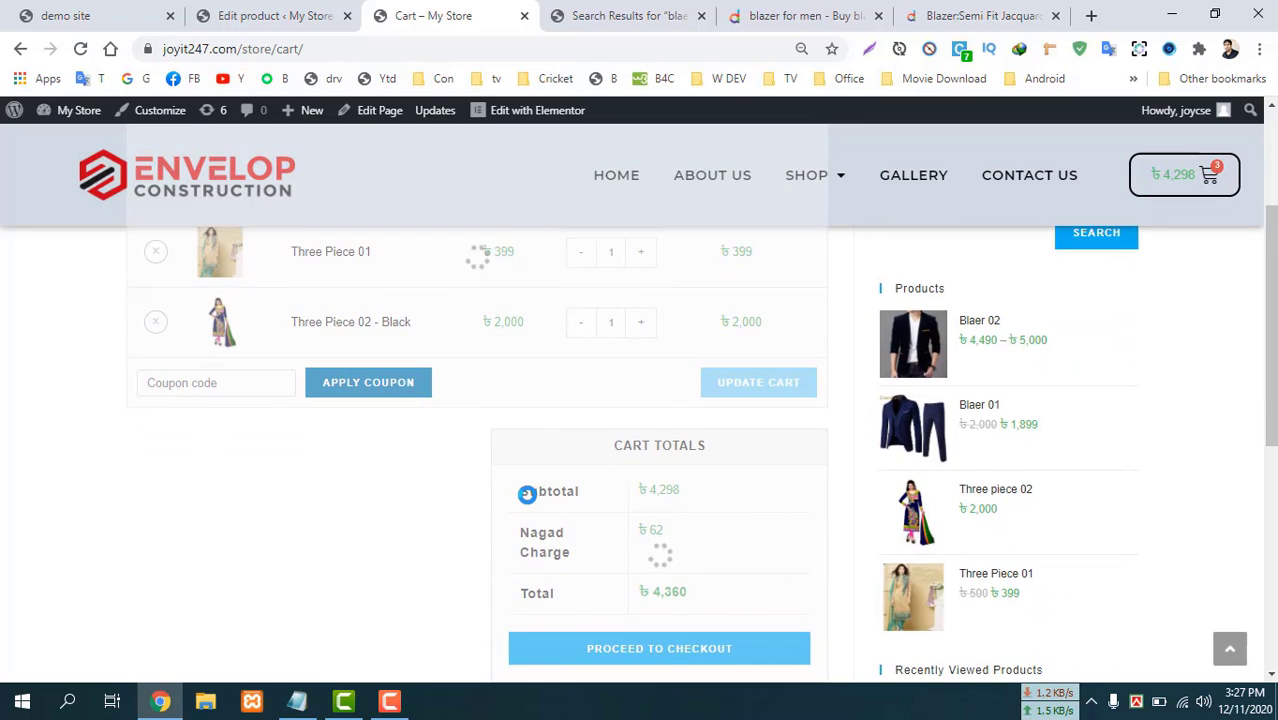
scroll(528, 505, "down", 3)
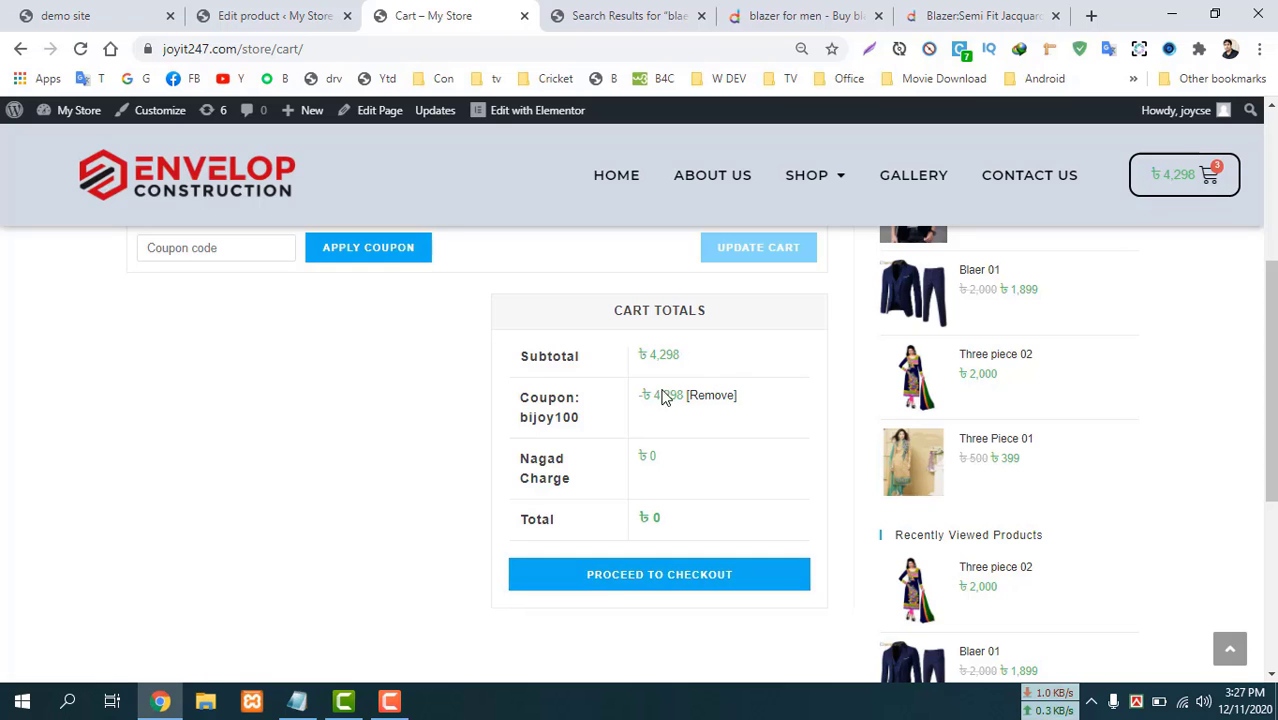
scroll(602, 563, "up", 4)
Return to the store dashboard, leave the product editor and open the bijoy100 coupon for editing.
left_click(242, 8)
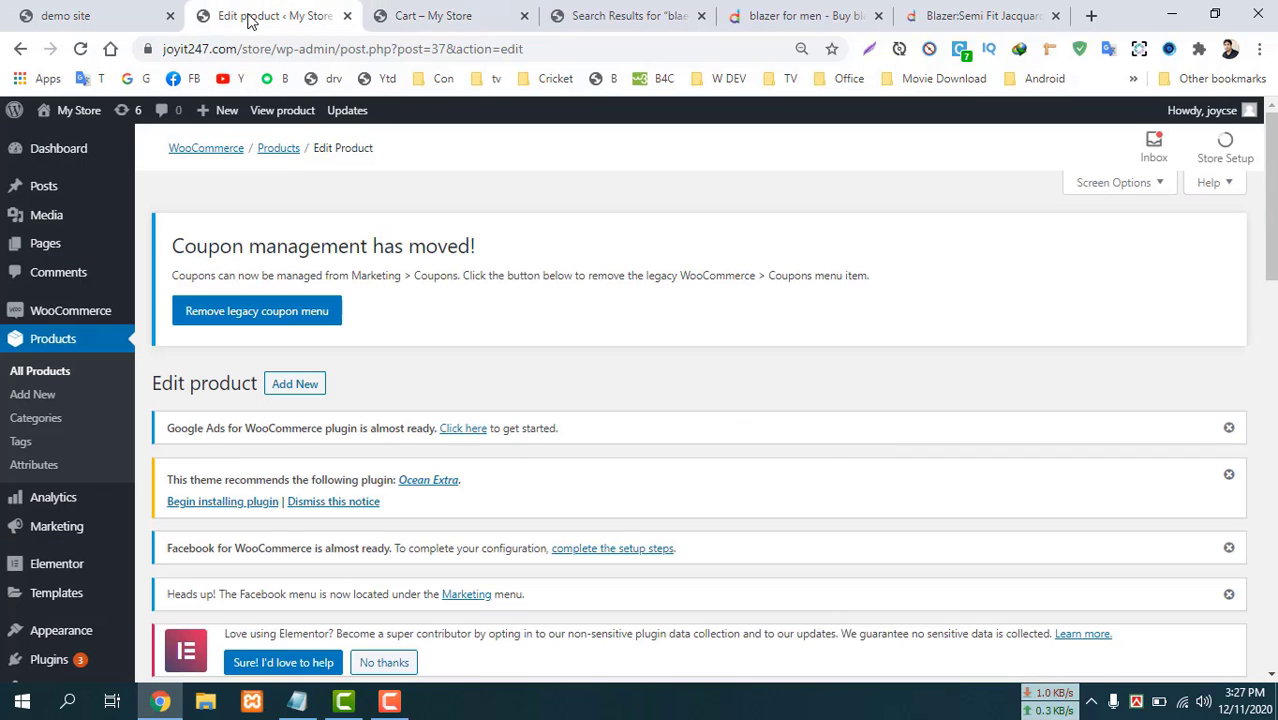
scroll(90, 373, "down", 3)
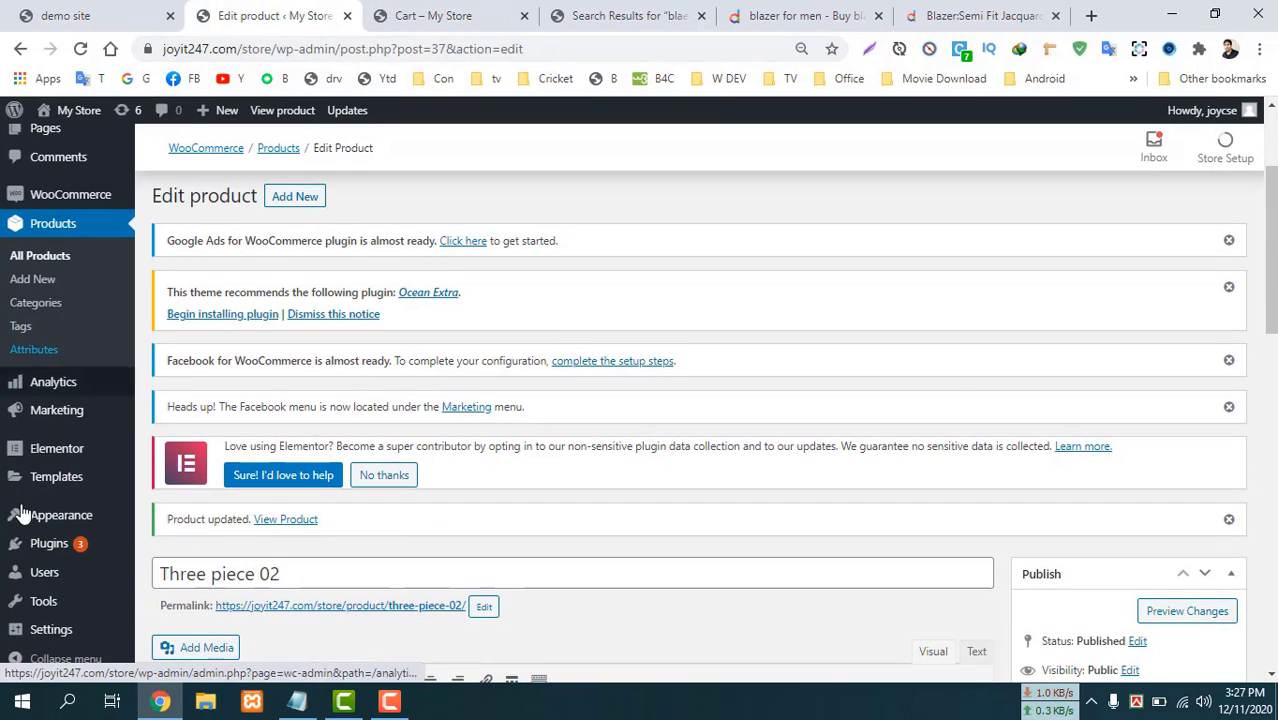
mouse_move(62, 197)
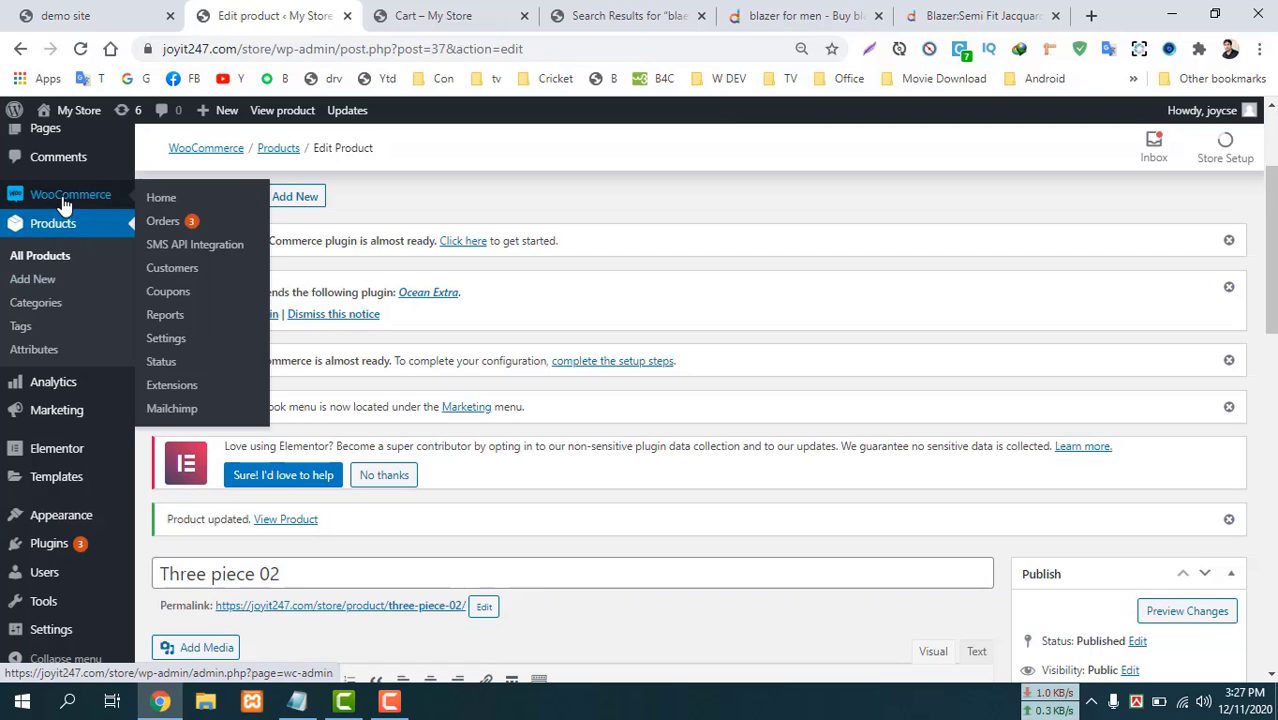
left_click(177, 291)
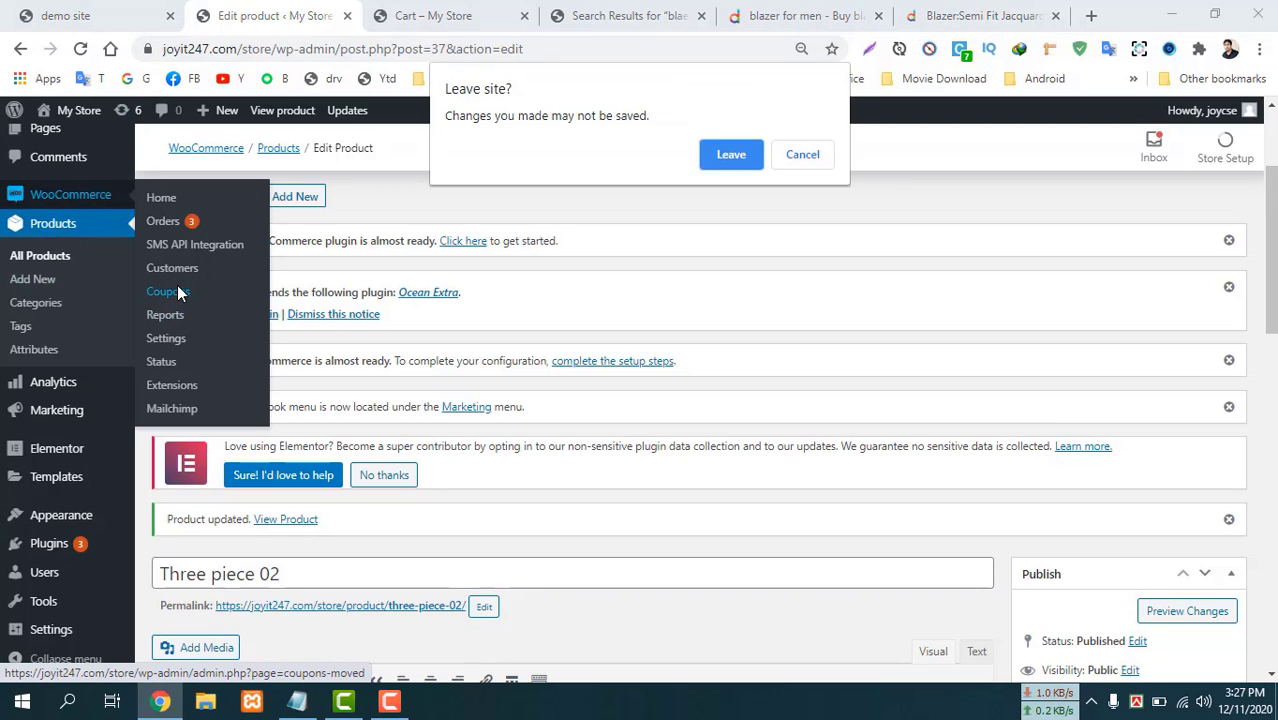
left_click(727, 158)
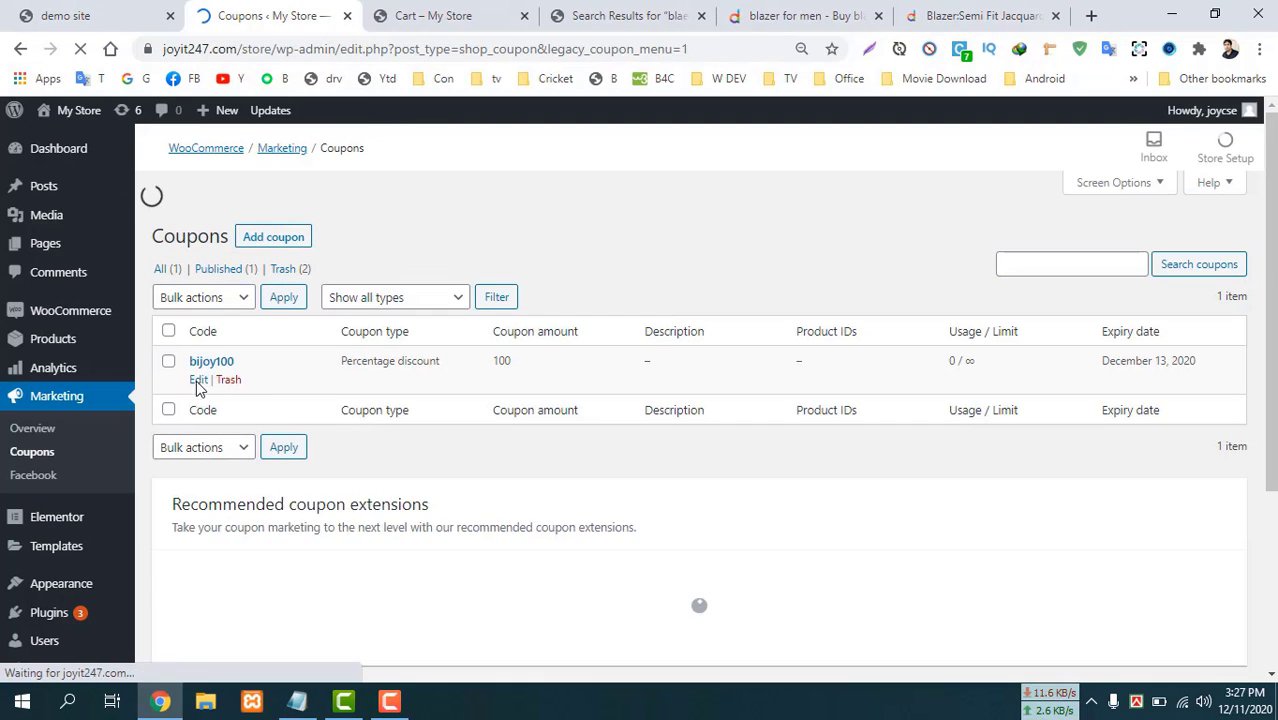
Change the Bijoy100 coupon's discount type to Fixed cart discount and update the coupon.
scroll(271, 446, "down", 4)
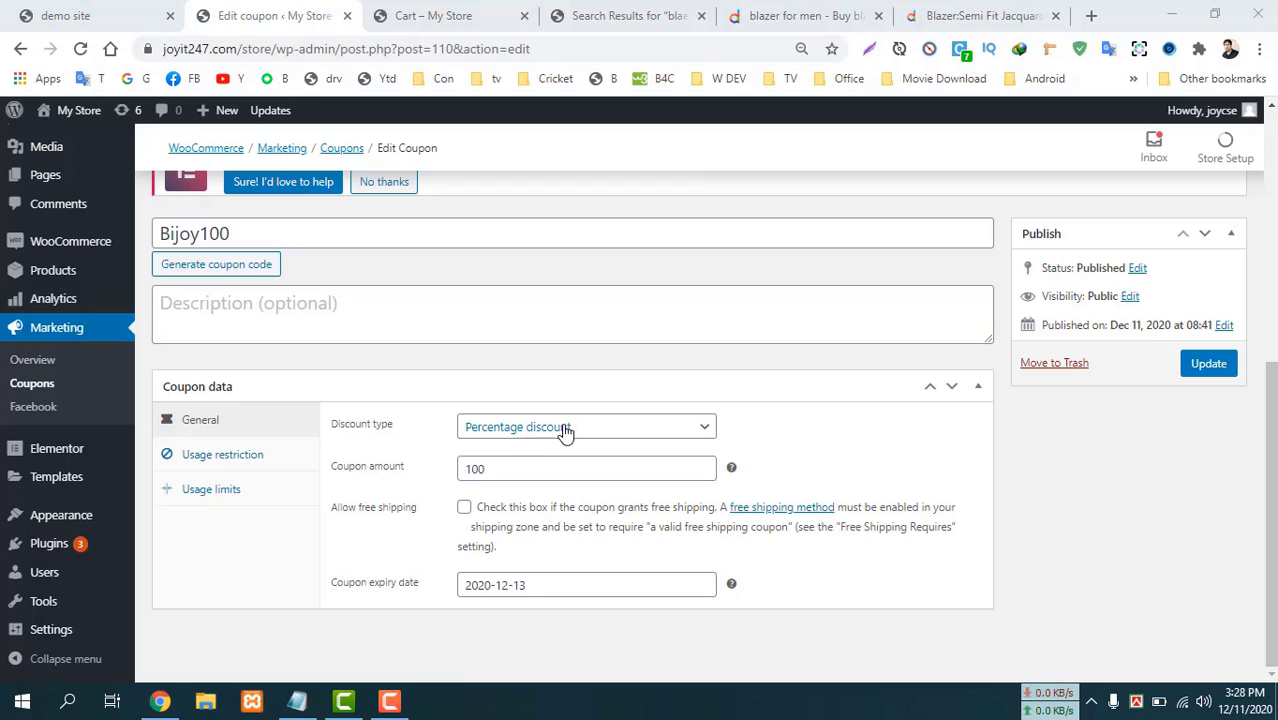
left_click(496, 432)
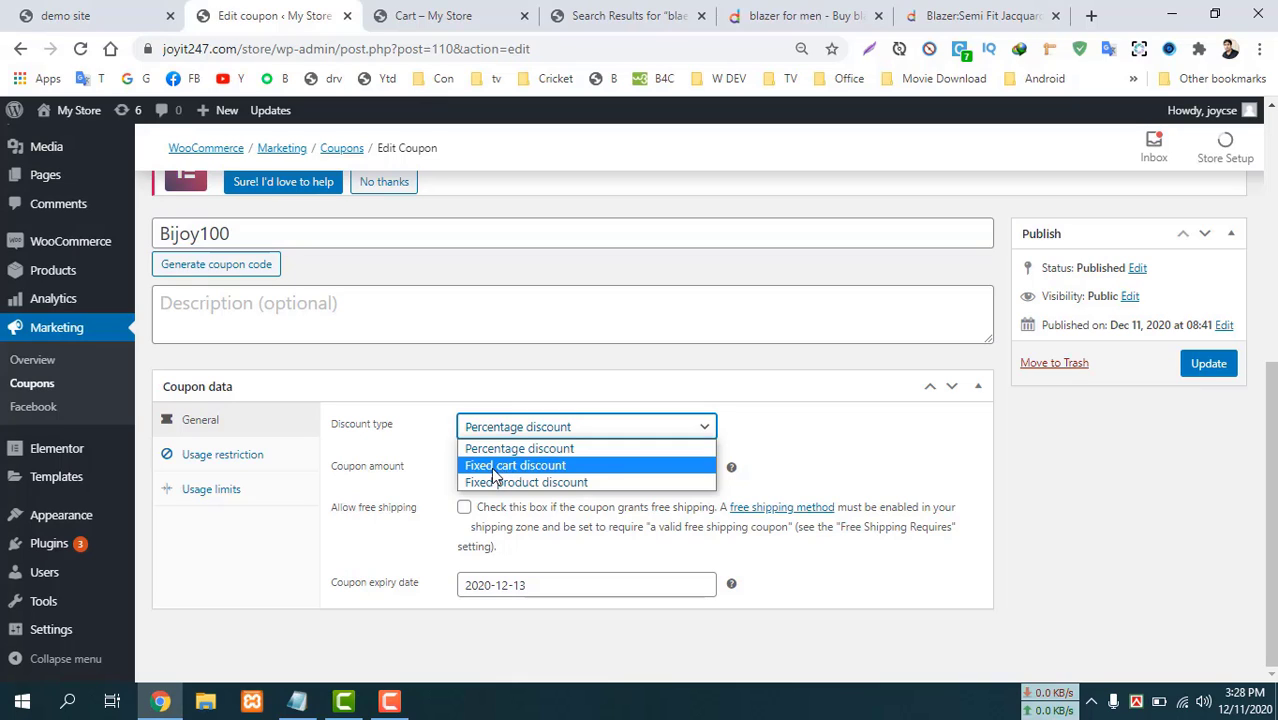
left_click(516, 466)
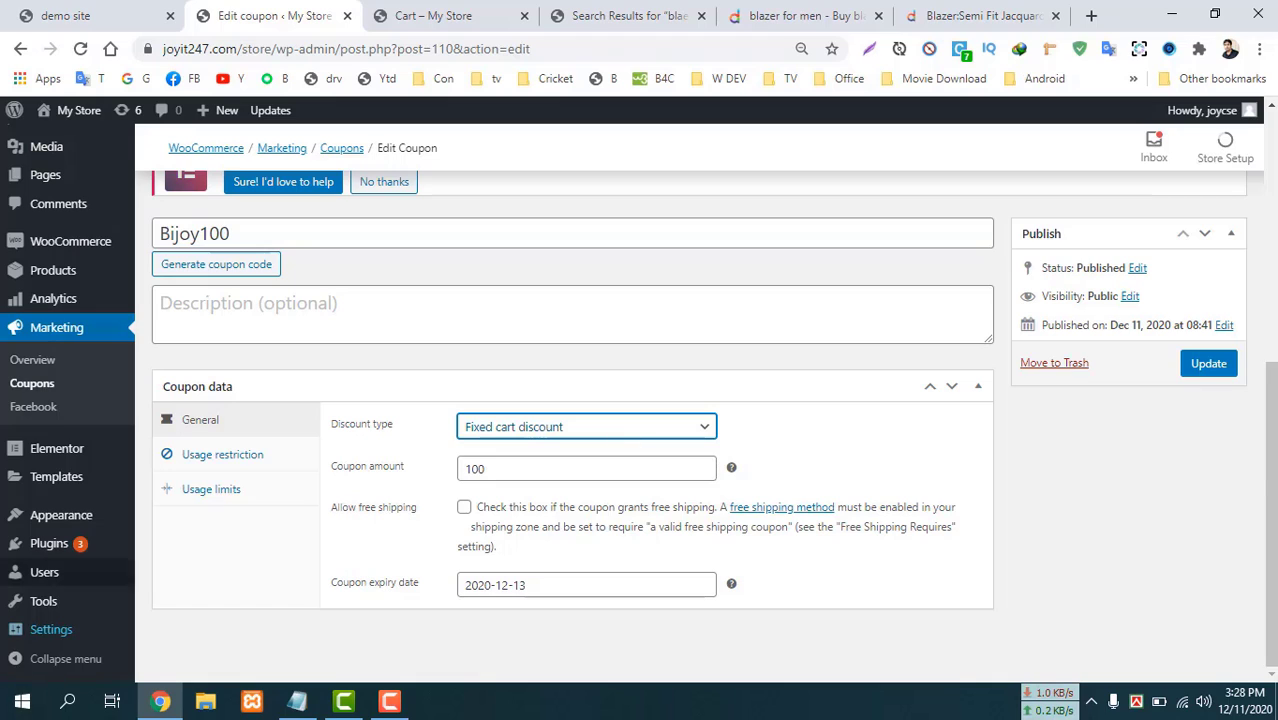
left_click(1210, 366)
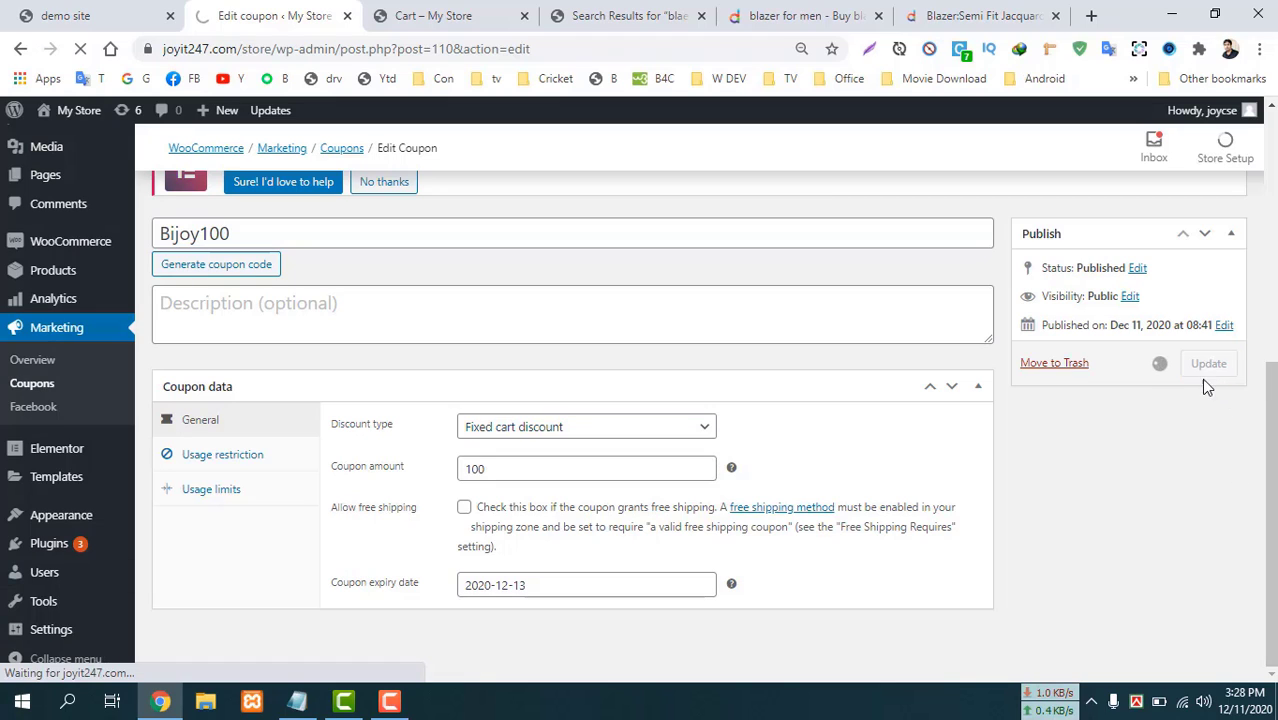
Go back to the storefront and reload the Cart page to check the updated coupon's effect on the totals.
left_click(440, 16)
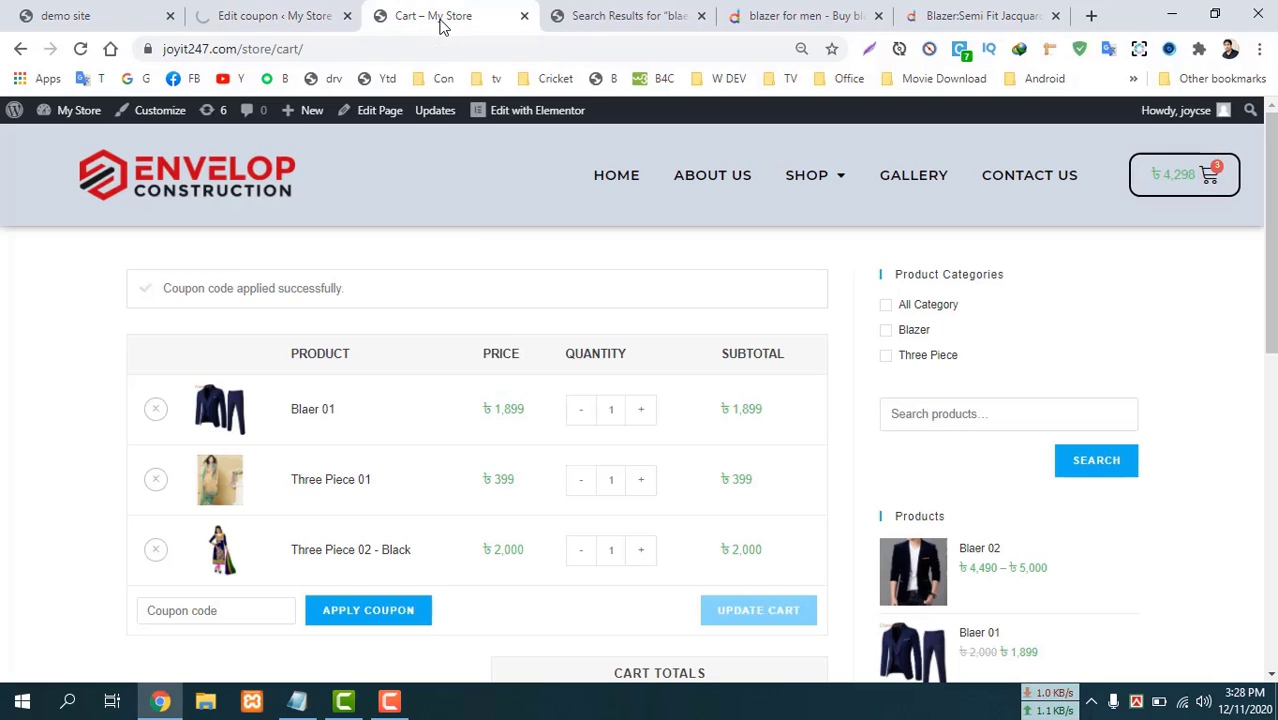
left_click(812, 182)
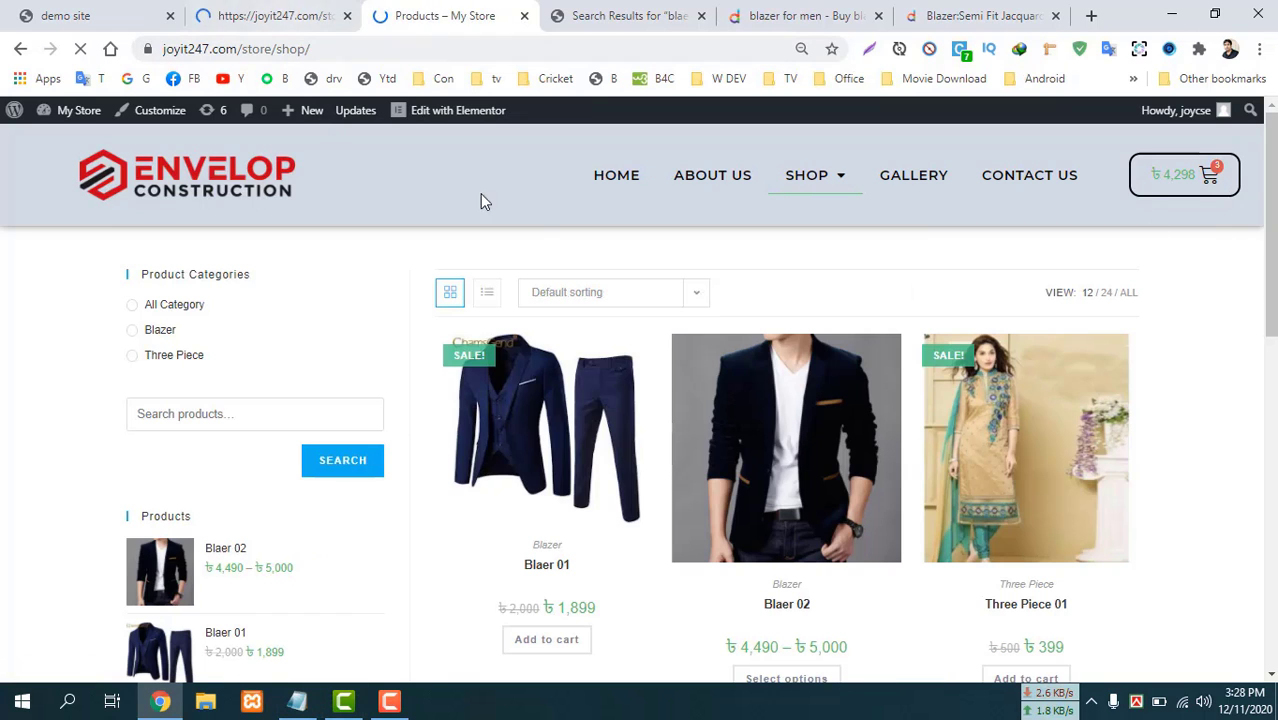
mouse_move(745, 218)
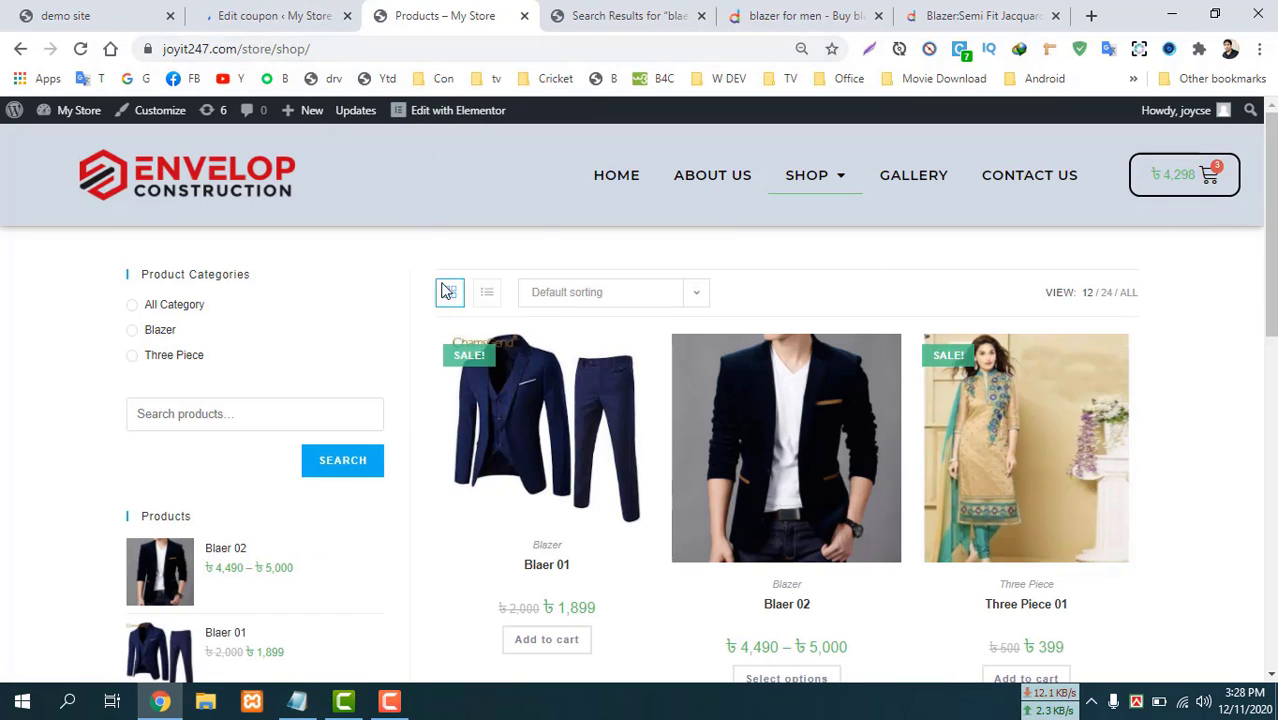
left_click(226, 15)
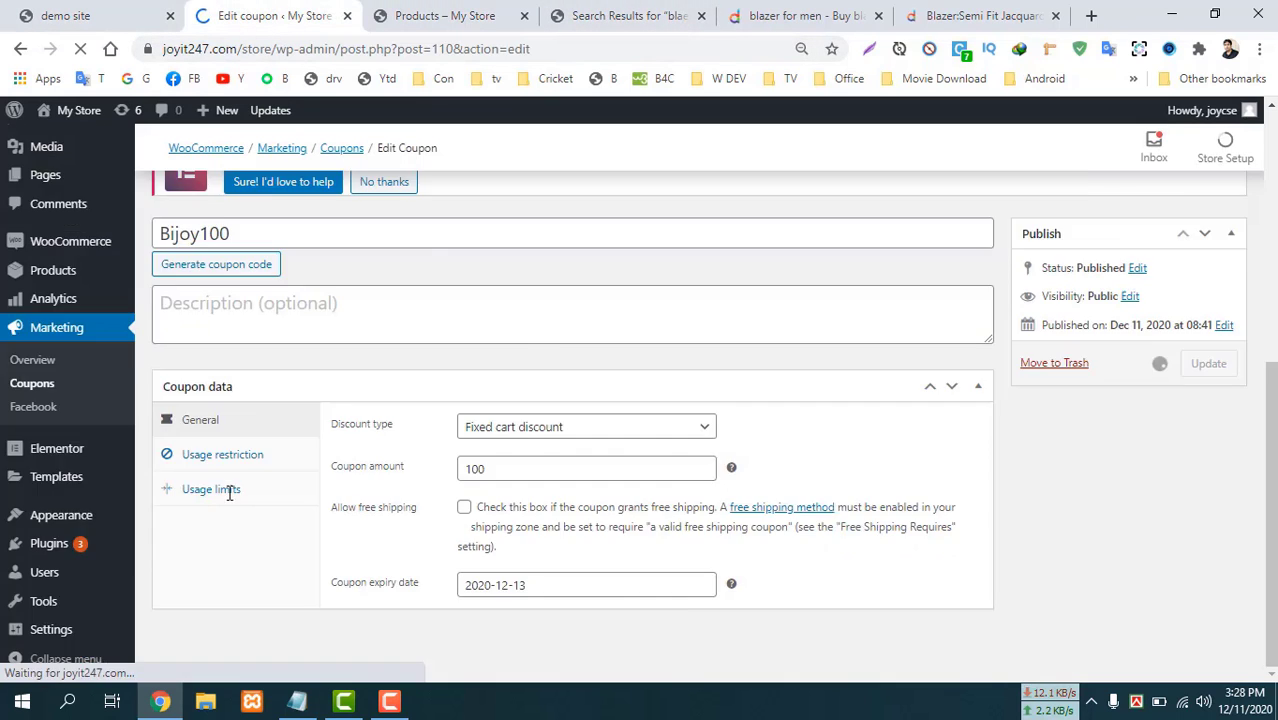
left_click(432, 17)
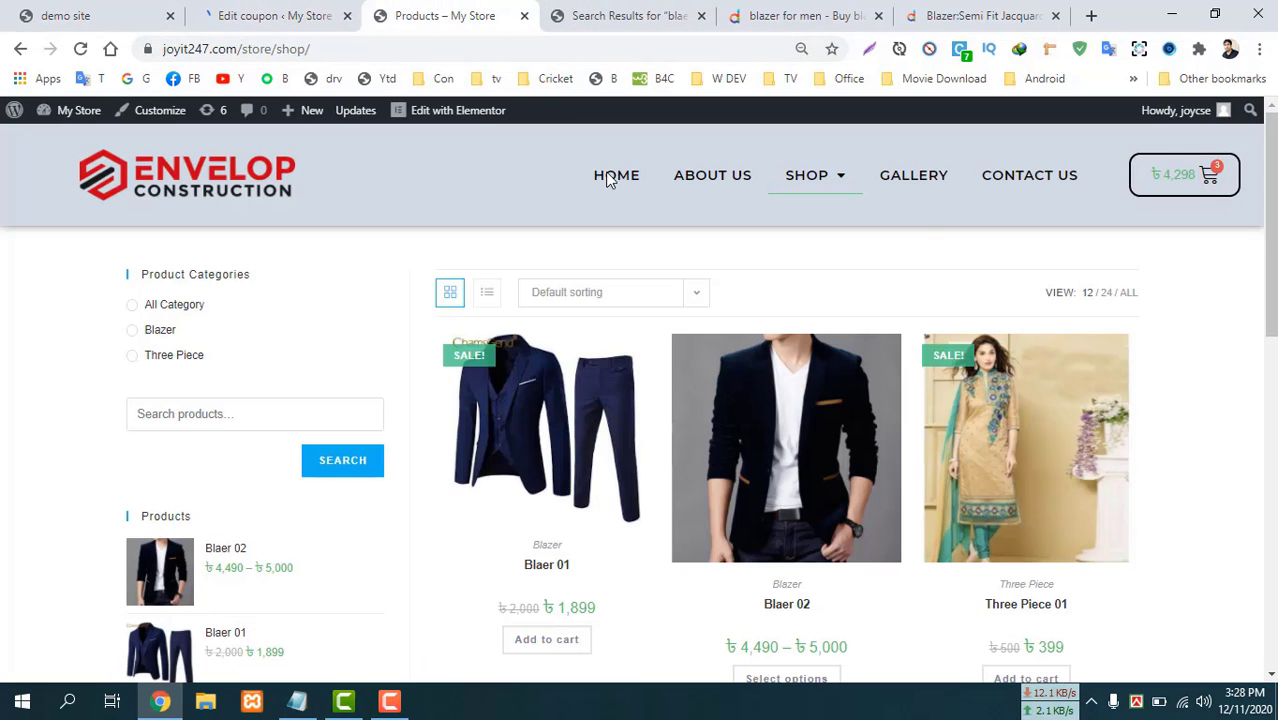
mouse_move(845, 201)
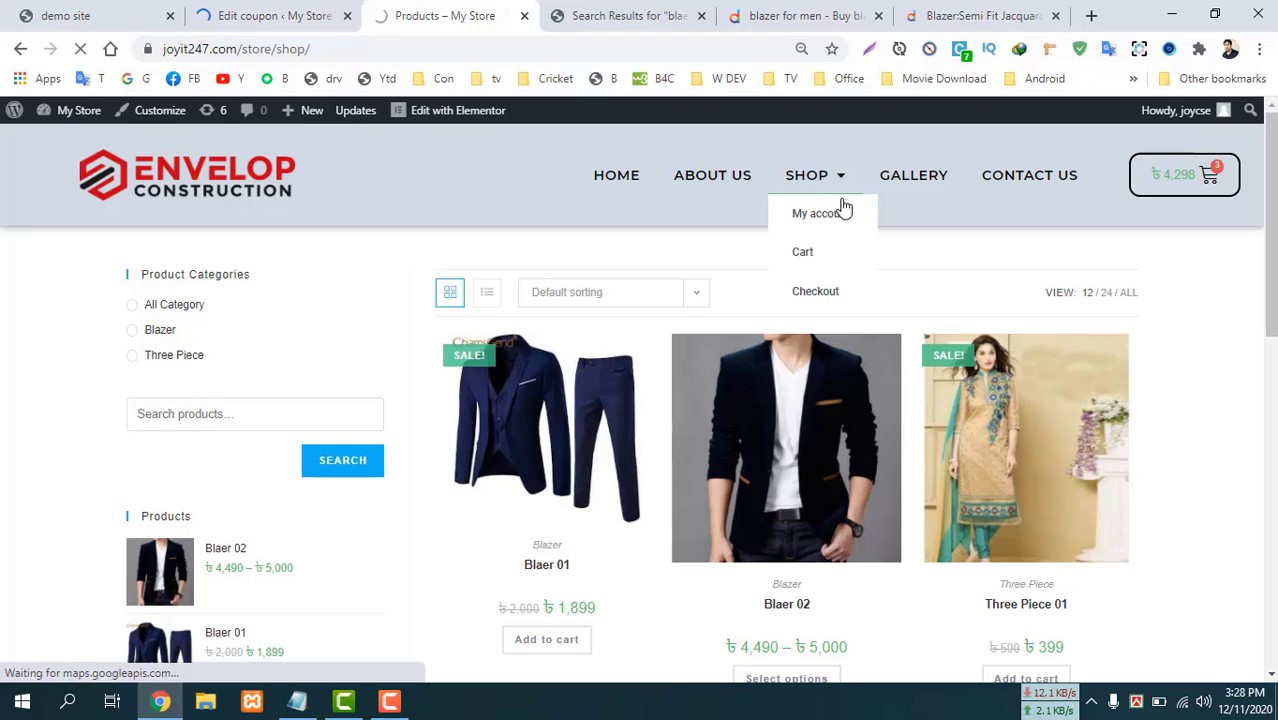
left_click(804, 264)
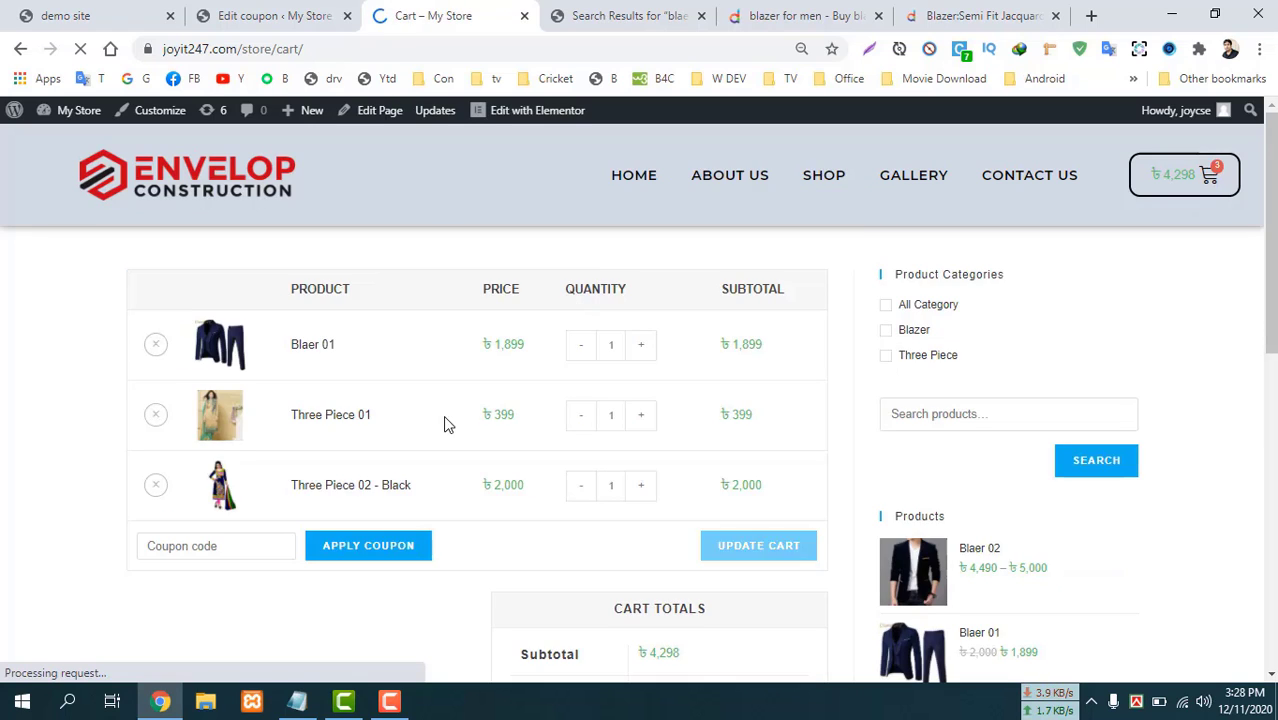
scroll(380, 435, "down", 3)
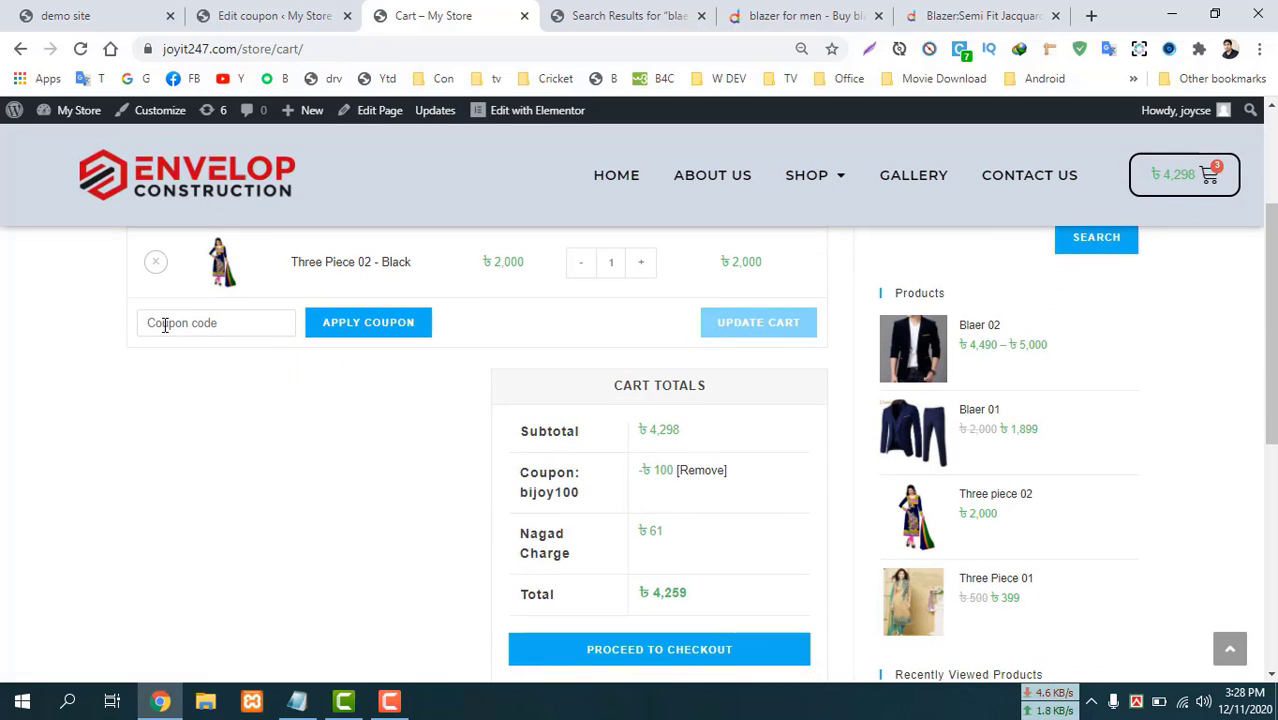
Try to apply the coupon code Bijoy100 to the cart a second time.
left_click(165, 323)
left_click(177, 433)
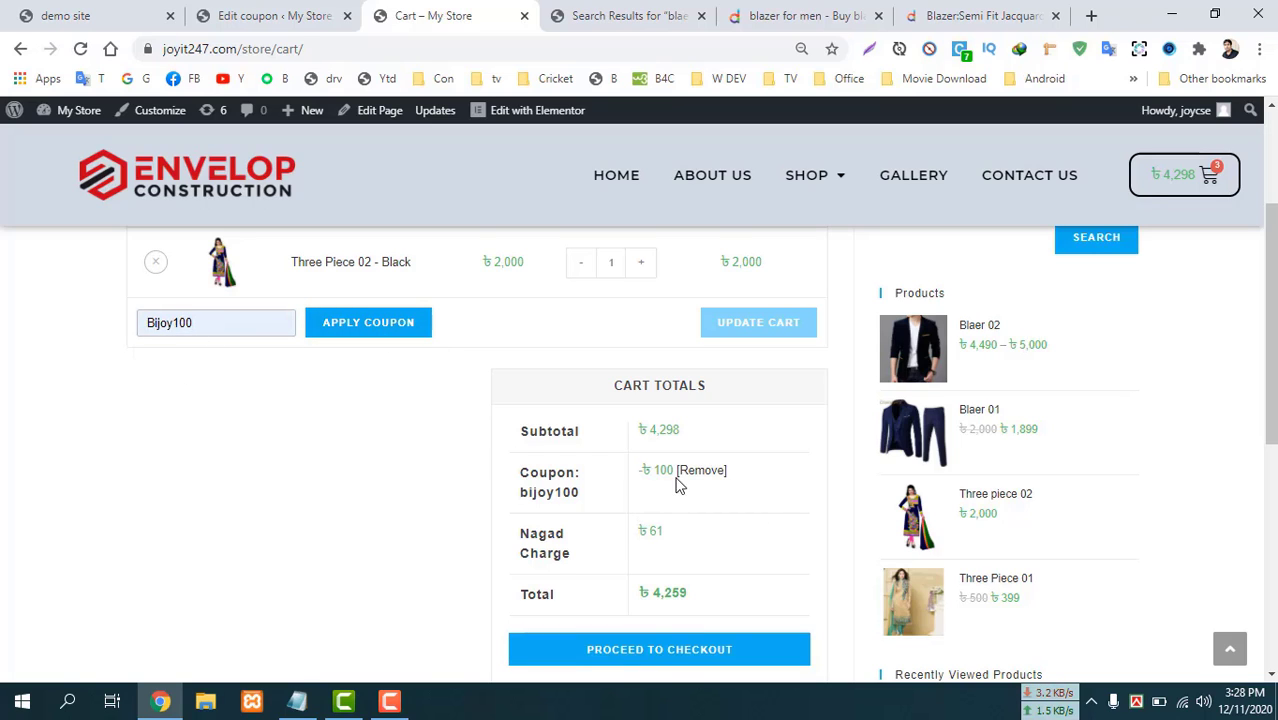
left_click(370, 326)
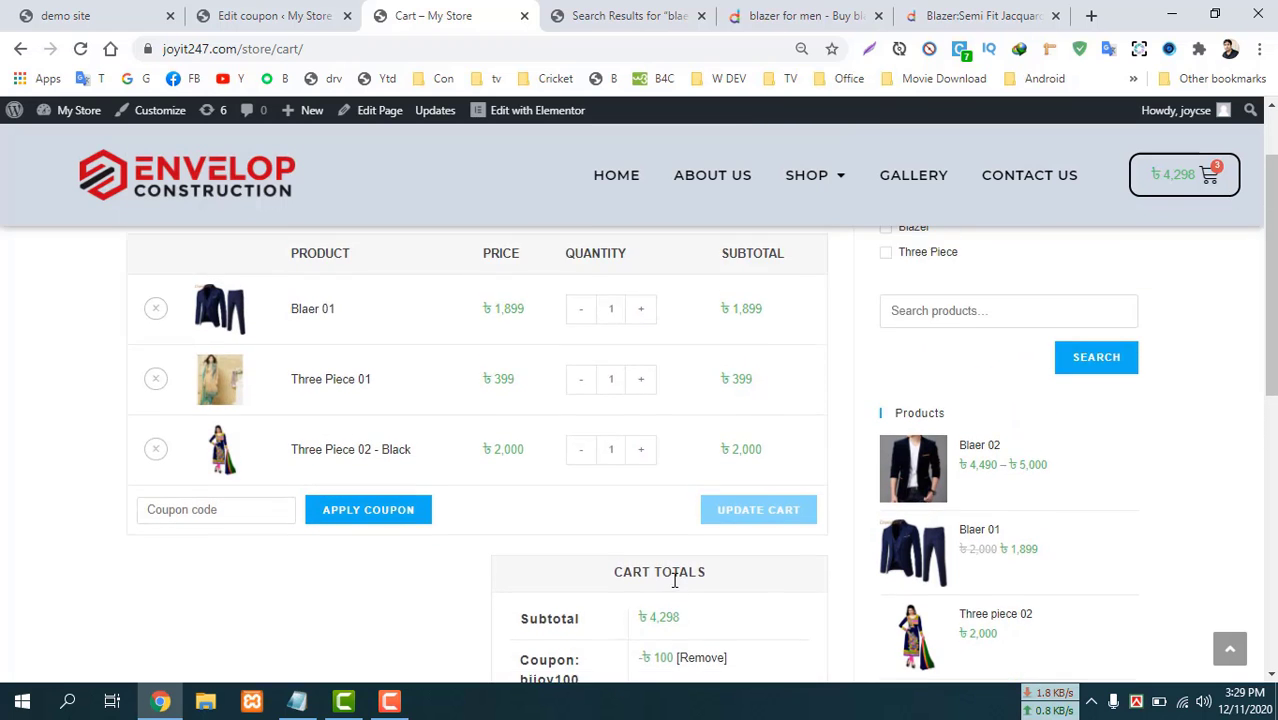
Examine the coupon message and the cart totals, including the coupon discount, Nagad charge and total.
scroll(665, 560, "down", 3)
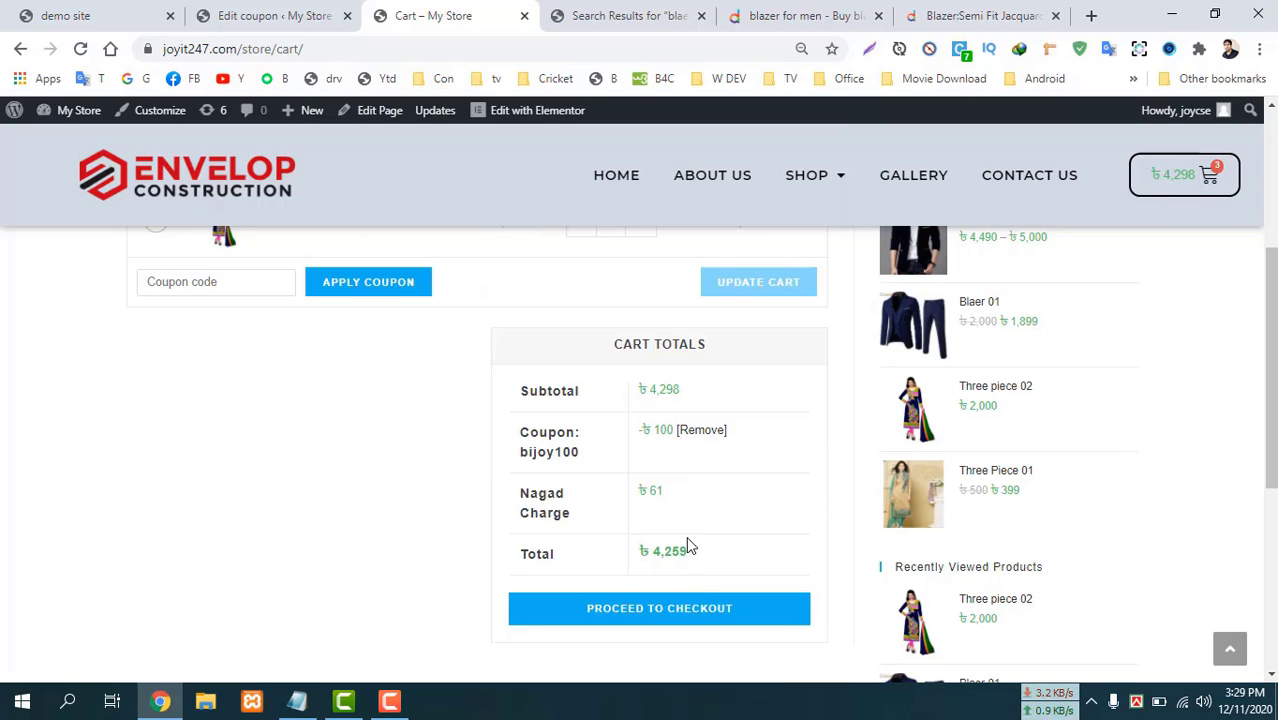
scroll(954, 358, "down", 2)
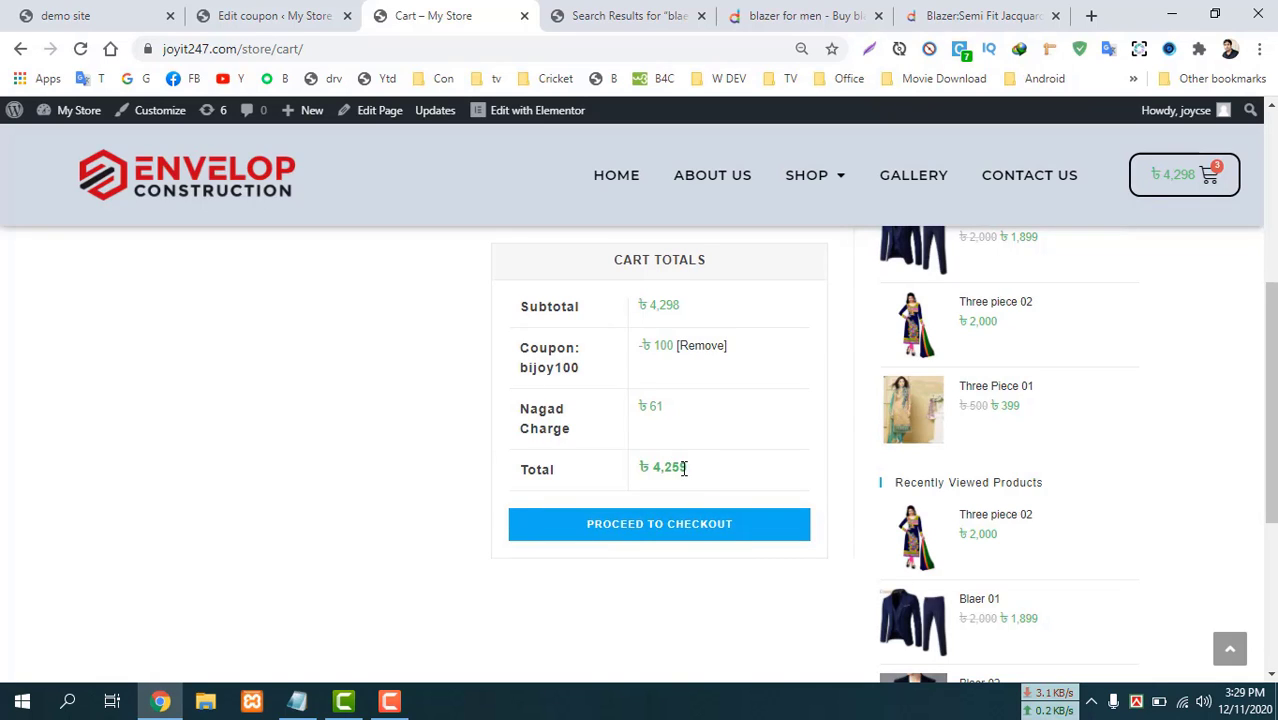
left_click_drag(637, 471, 628, 467)
left_click_drag(683, 410, 650, 403)
left_click(689, 412)
scroll(652, 454, "up", 5)
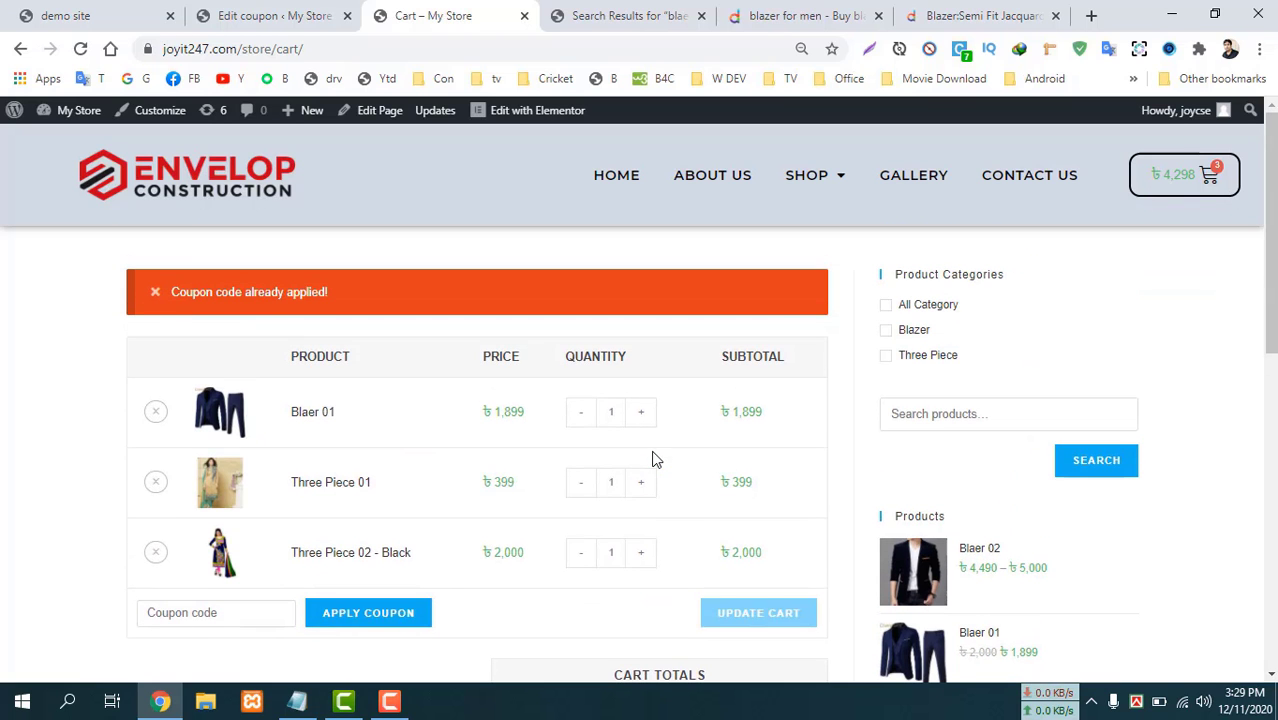
scroll(652, 459, "down", 10)
scroll(630, 394, "up", 6)
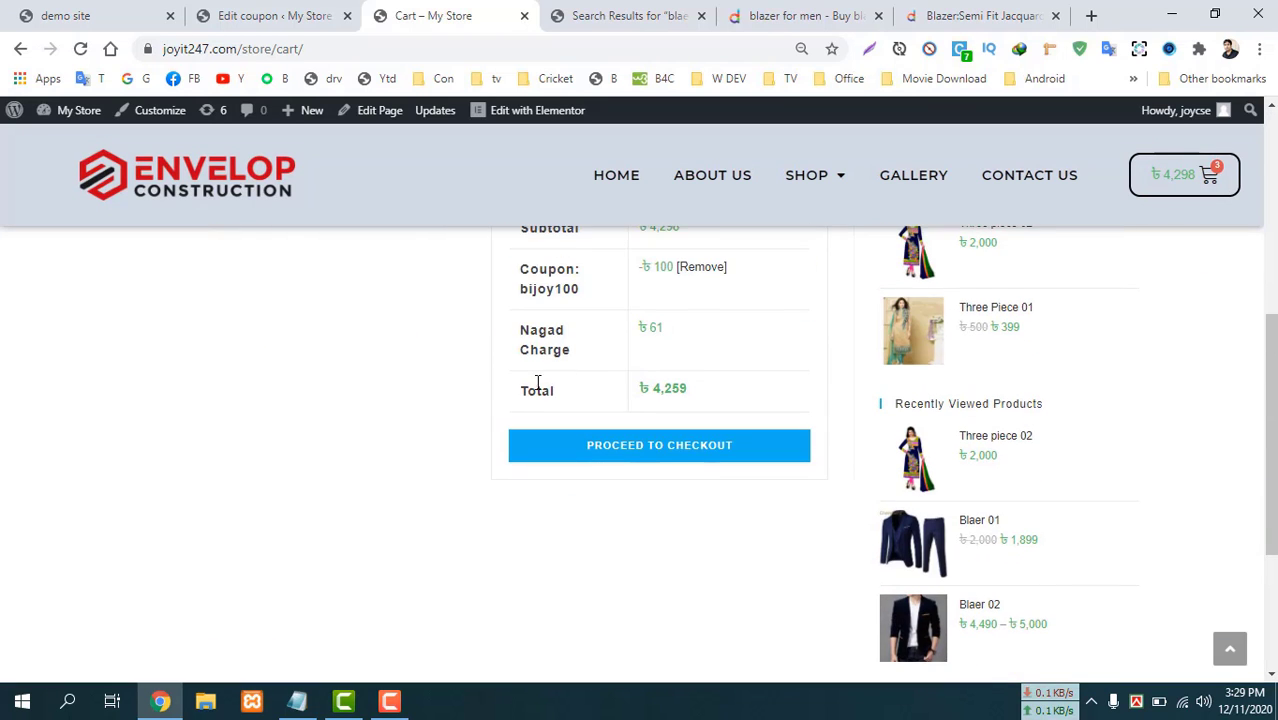
scroll(668, 360, "up", 5)
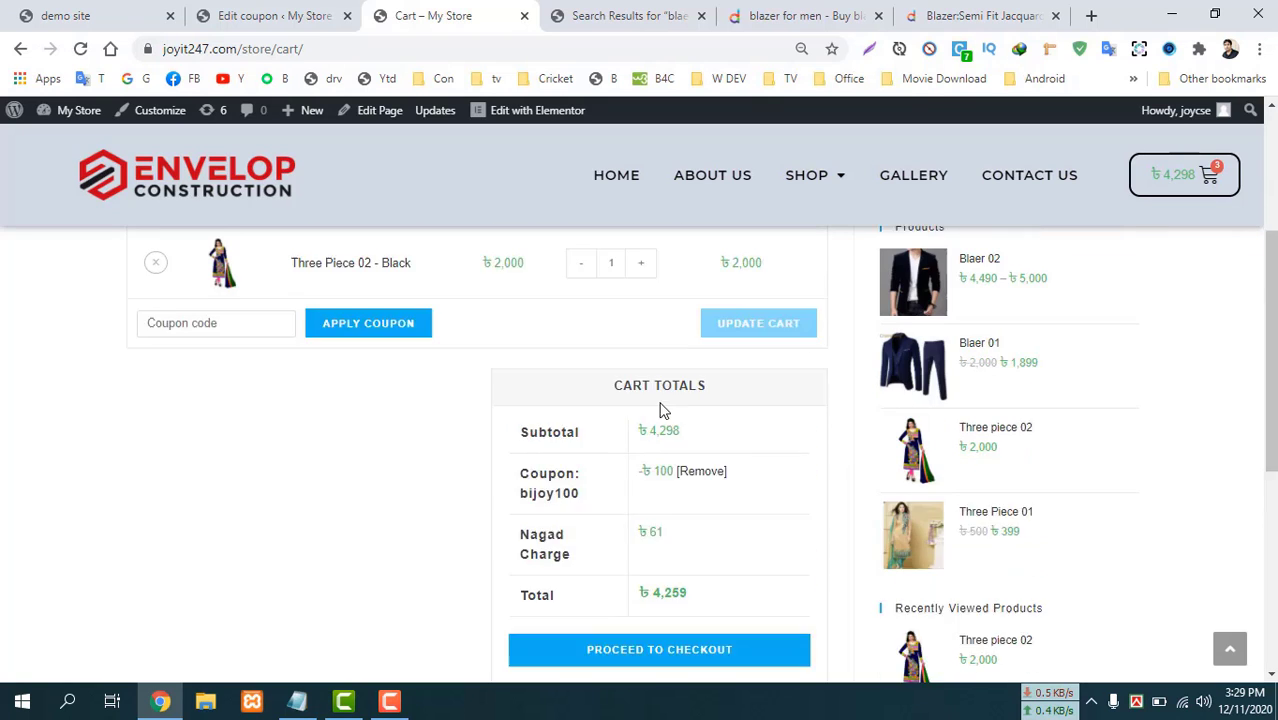
scroll(666, 404, "down", 5)
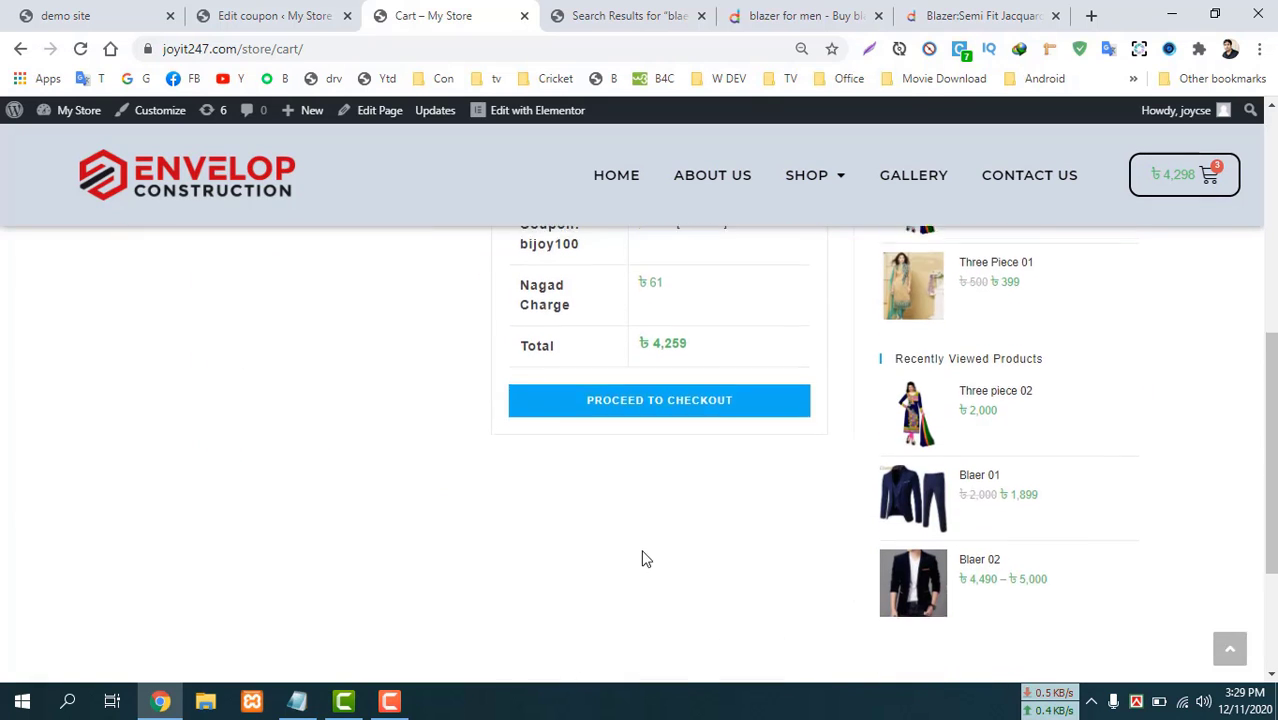
Proceed to checkout with the discounted cart and select bKash as the payment method.
left_click(668, 398)
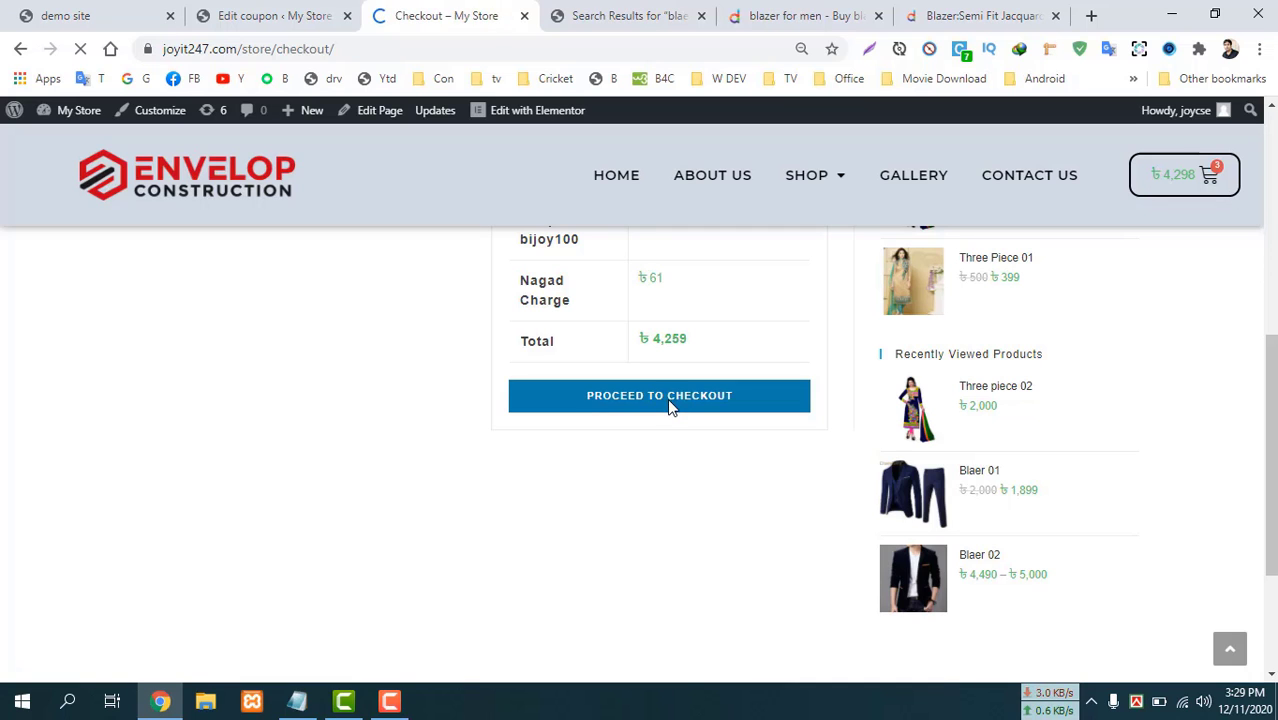
scroll(667, 403, "down", 6)
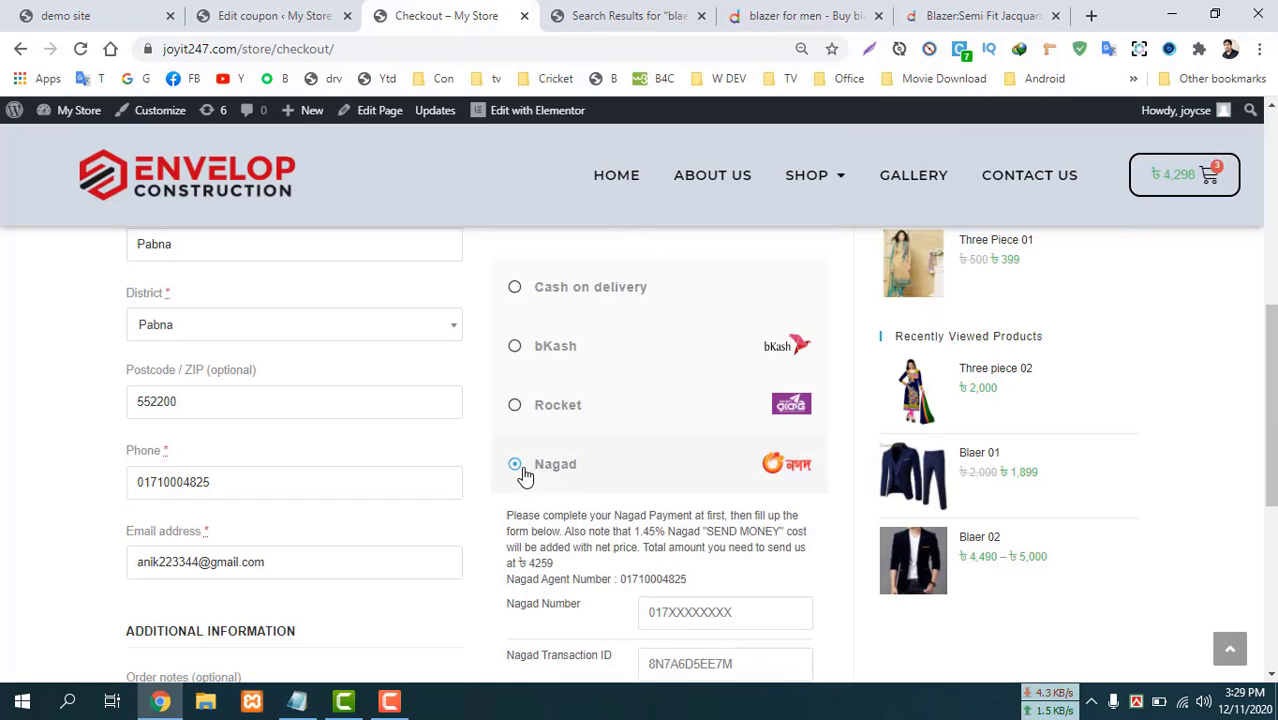
left_click(515, 346)
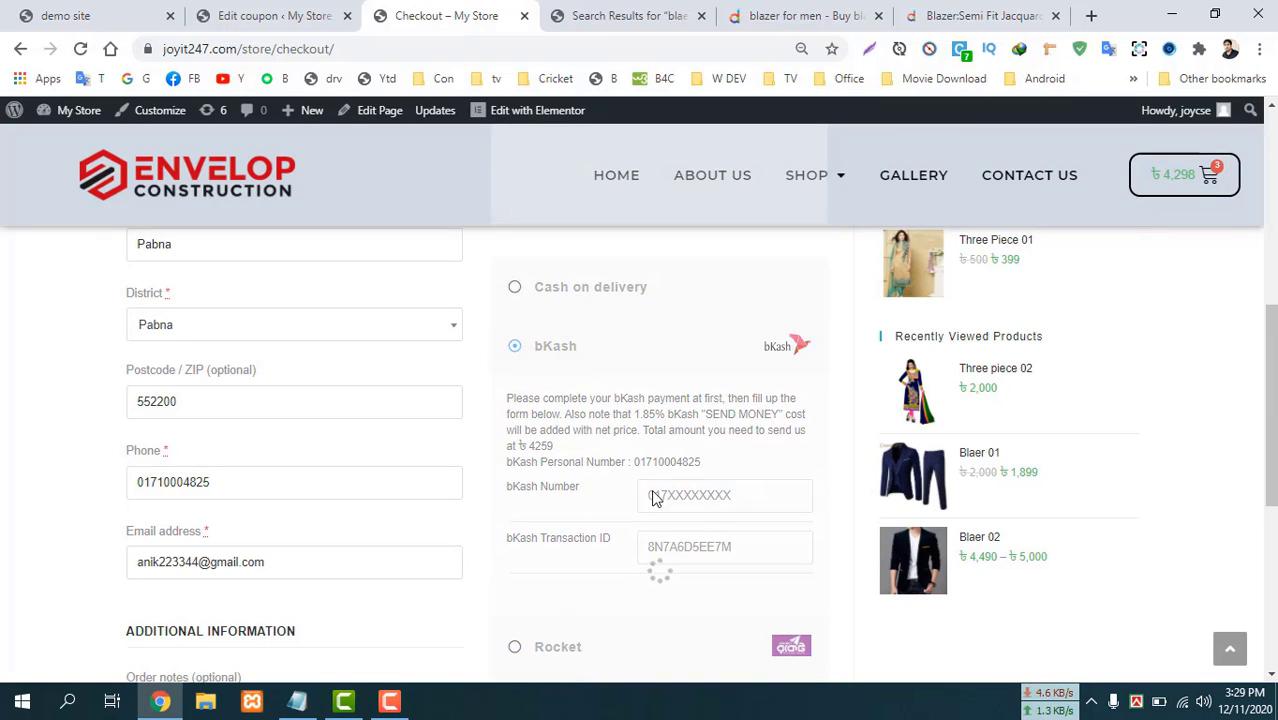
Fill in the bKash number and bKash transaction ID for the payment, and place the order.
scroll(608, 463, "down", 1)
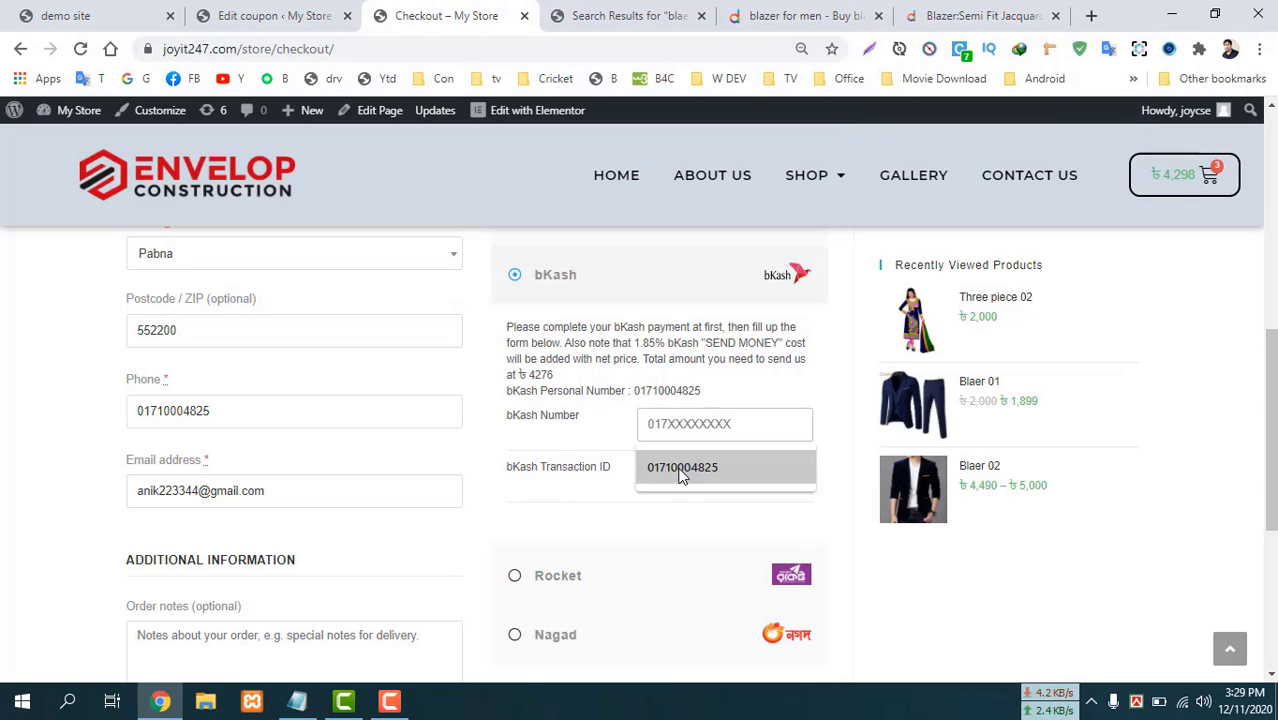
left_click(675, 470)
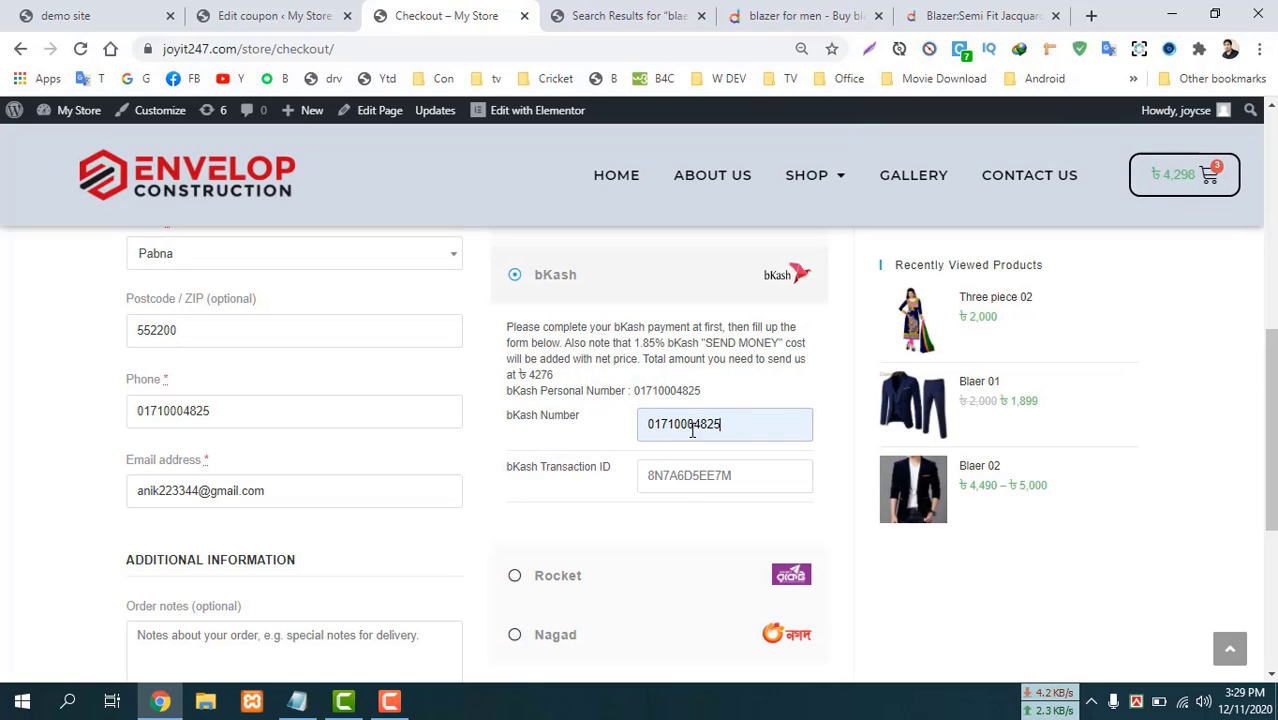
double_click(692, 428)
left_click_drag(701, 391, 636, 392)
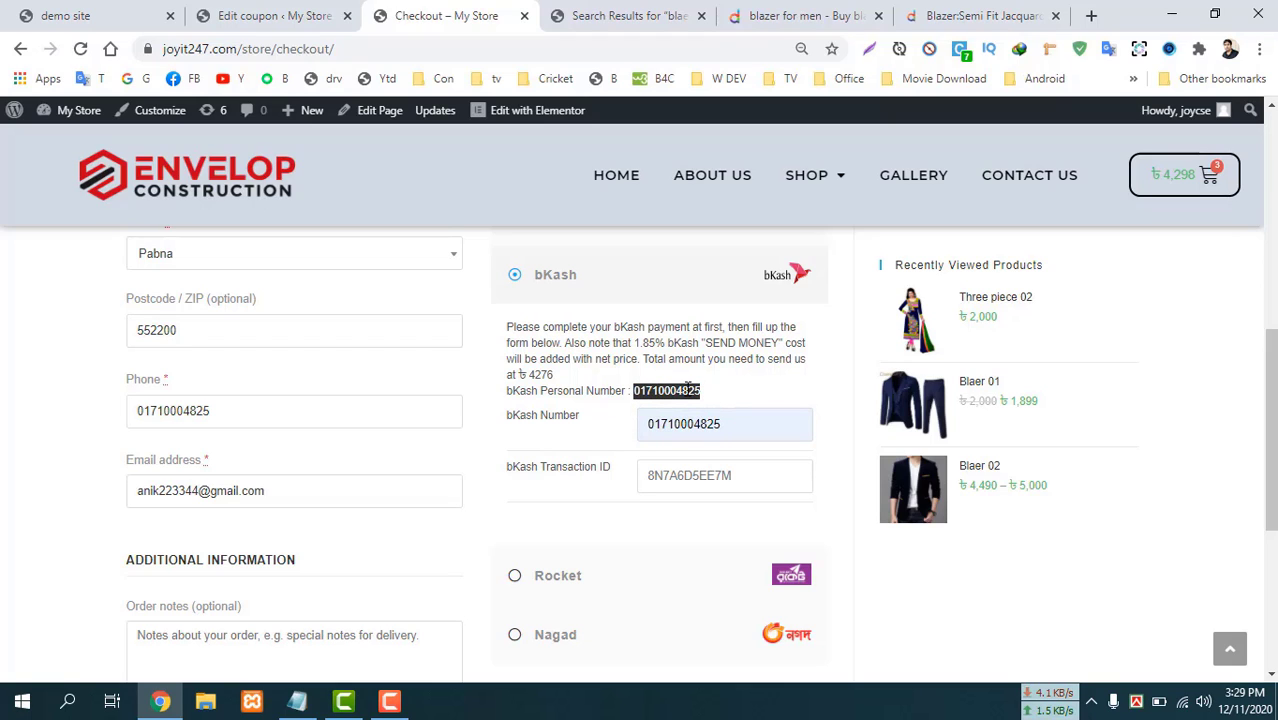
left_click(707, 476)
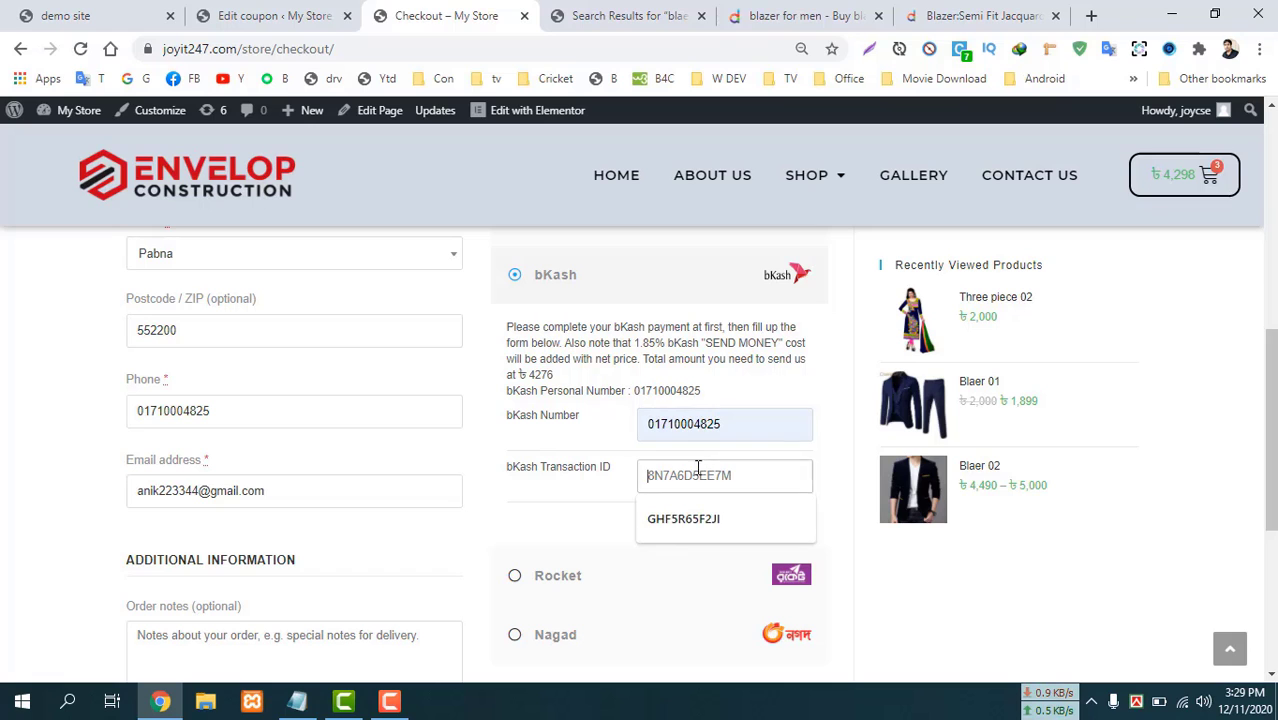
left_click(670, 519)
scroll(588, 503, "down", 2)
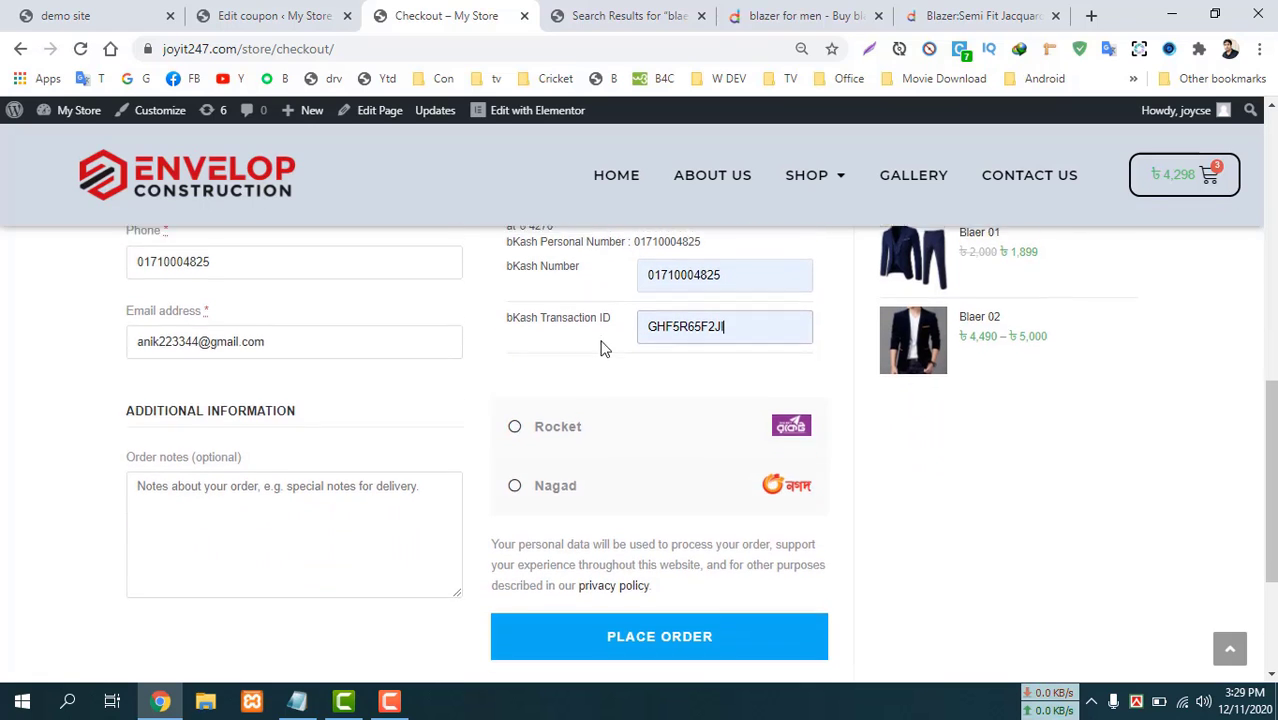
left_click(649, 640)
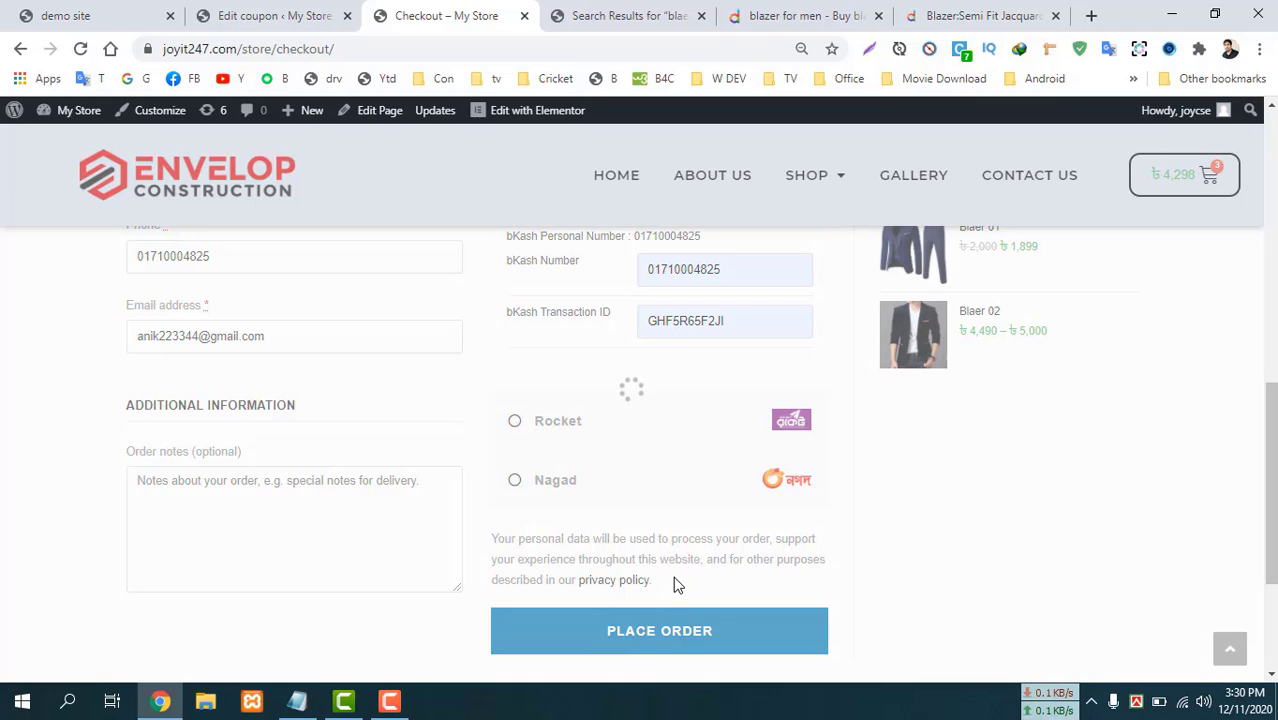
scroll(697, 574, "up", 2)
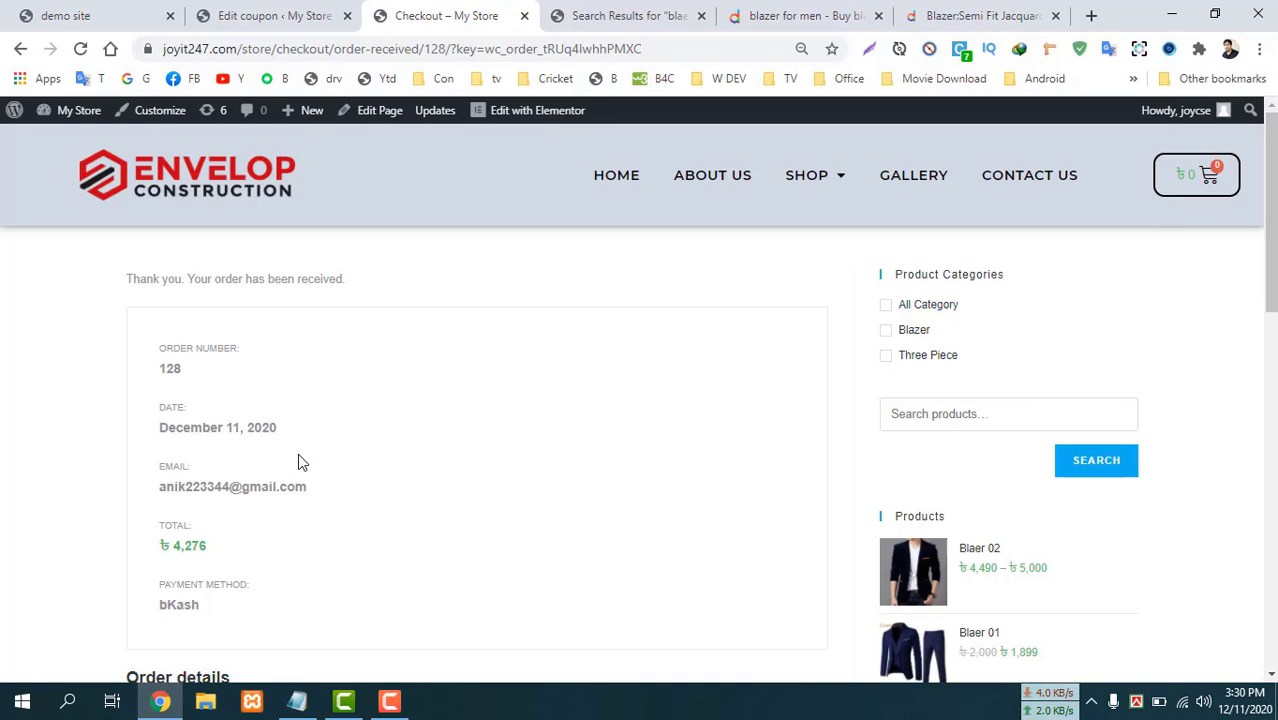
Review the order summary on the order-received page, focusing on the total and payment method.
scroll(298, 456, "down", 2)
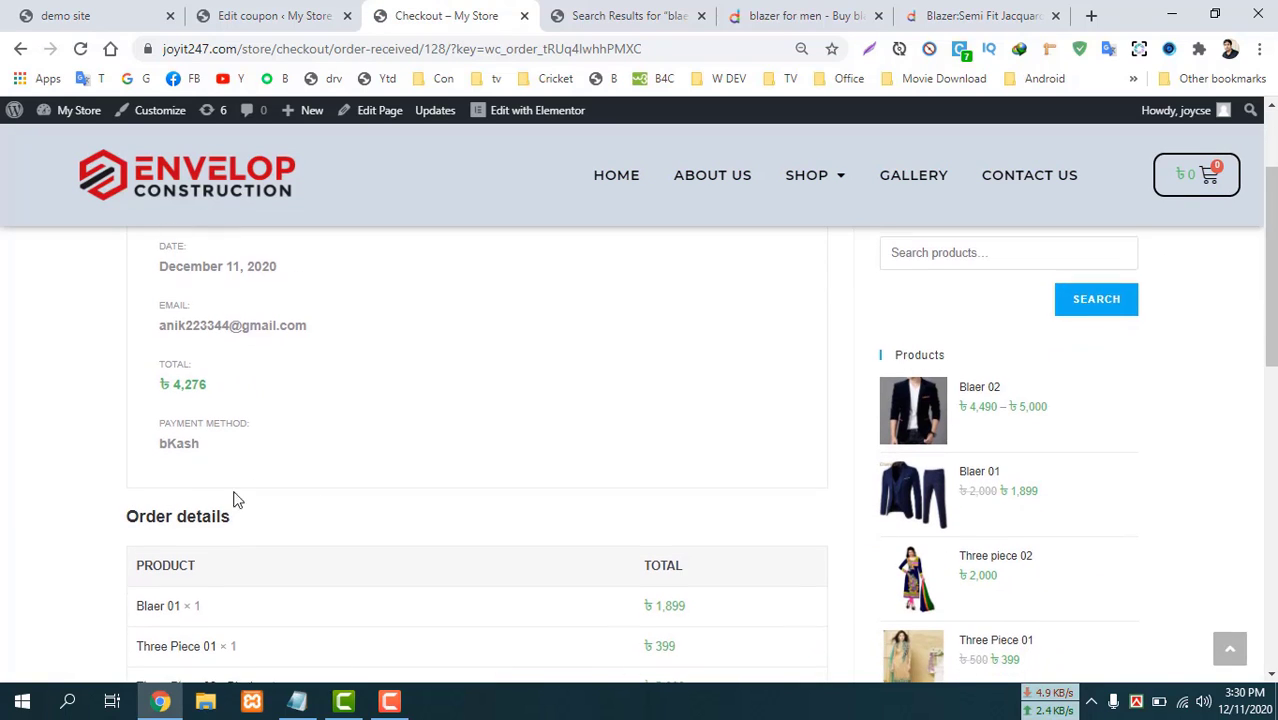
left_click_drag(211, 392, 170, 386)
left_click(221, 397)
left_click(211, 394)
left_click(222, 395)
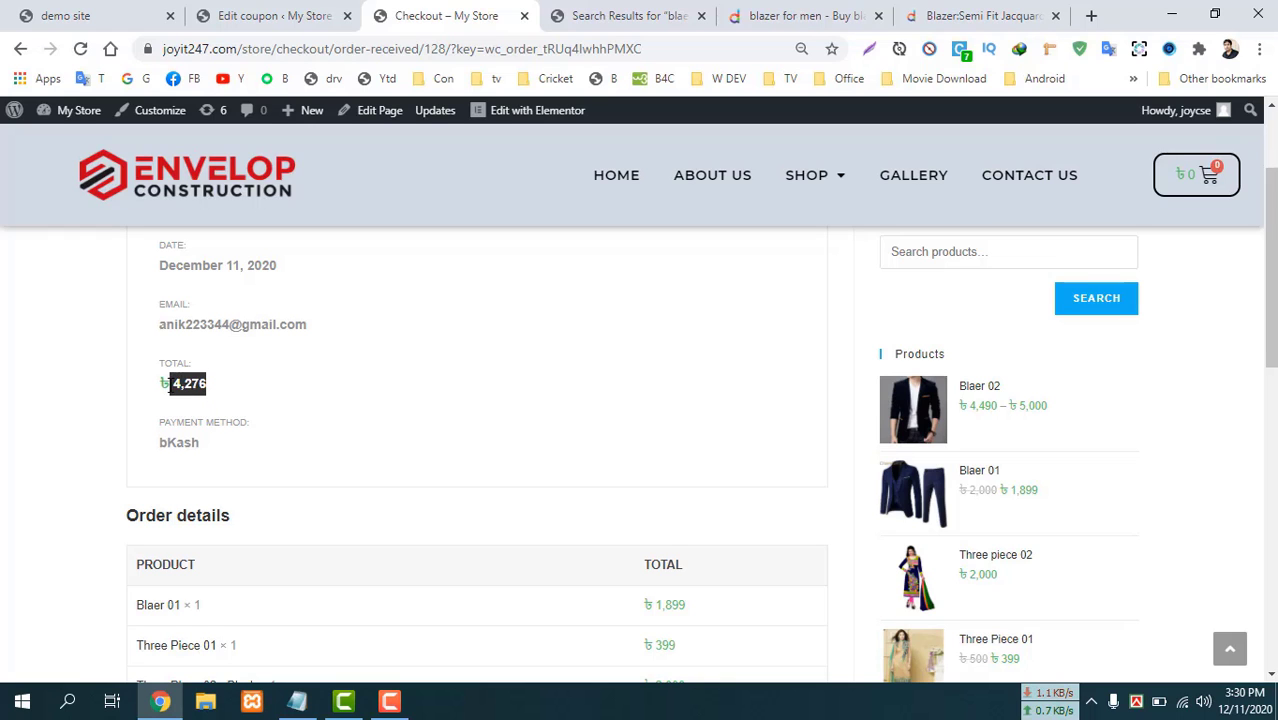
left_click(248, 404)
Examine the order details for the product lines, subtotal, coupon discount, bKash charge and total, and recheck the order summary.
scroll(237, 460, "down", 4)
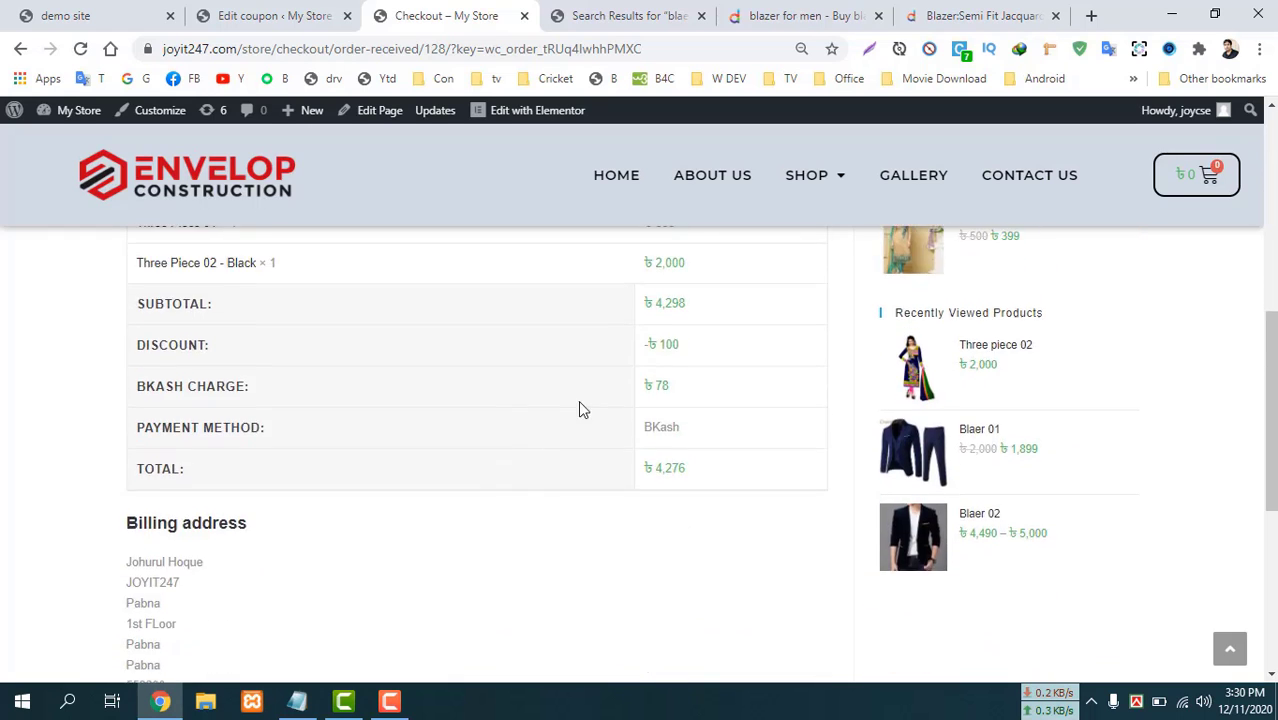
scroll(583, 405, "up", 2)
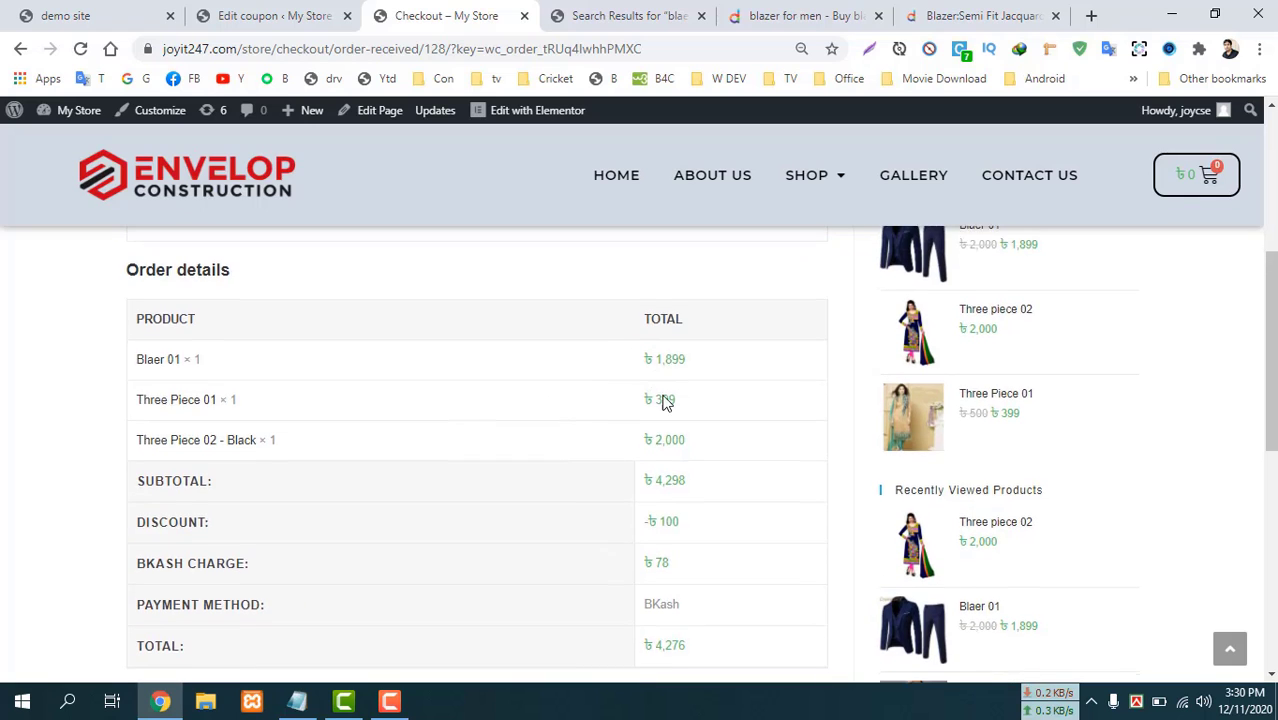
scroll(661, 385, "down", 3)
scroll(659, 368, "up", 2)
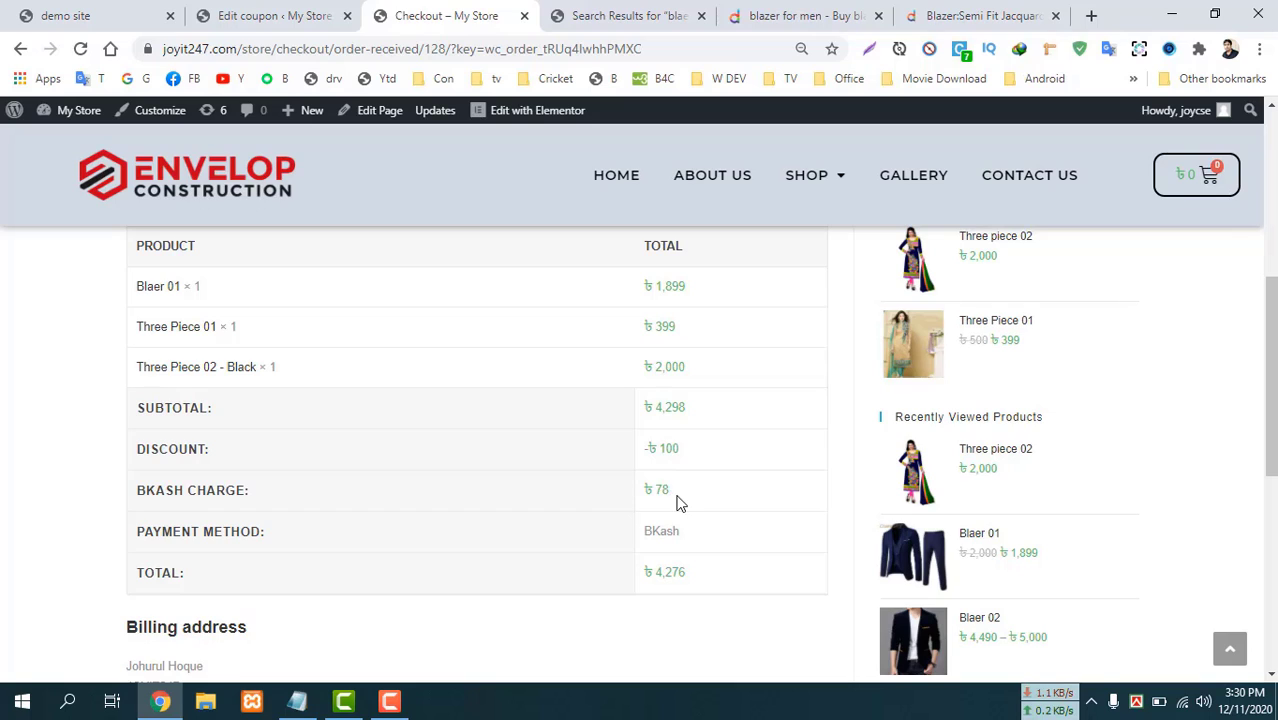
left_click_drag(670, 497, 645, 490)
left_click(662, 585)
scroll(357, 593, "up", 5)
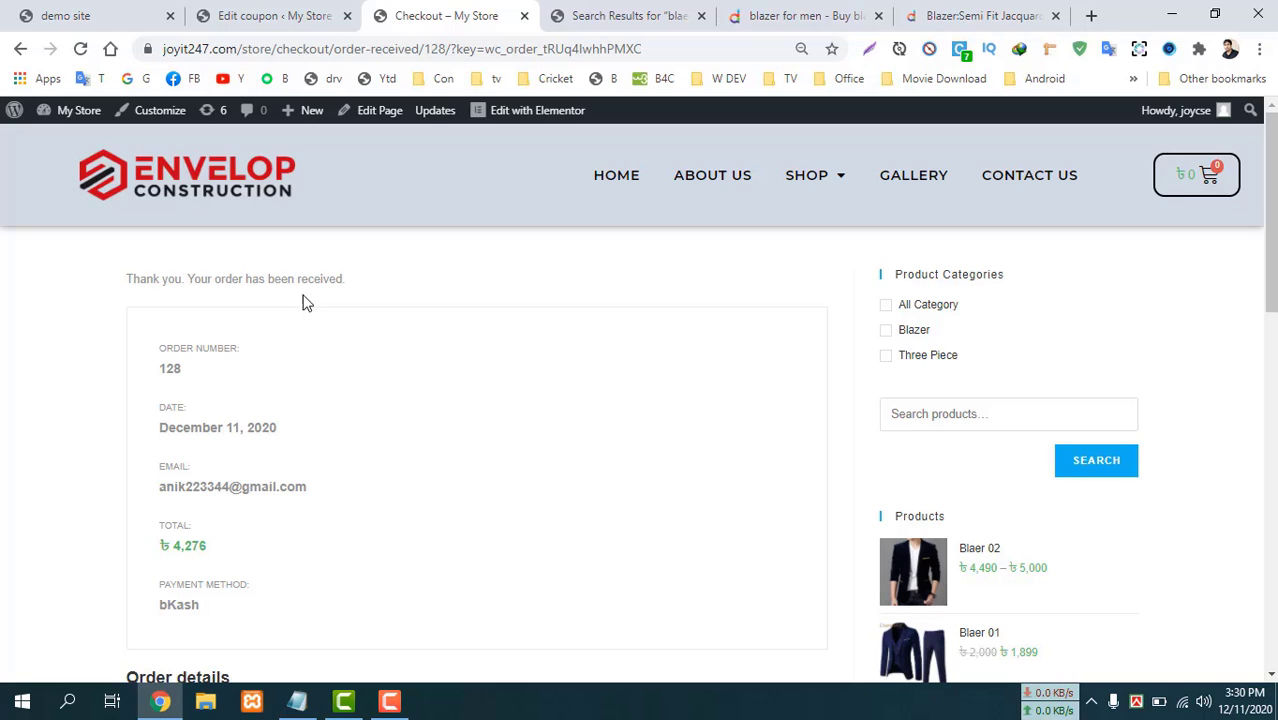
scroll(243, 363, "down", 2)
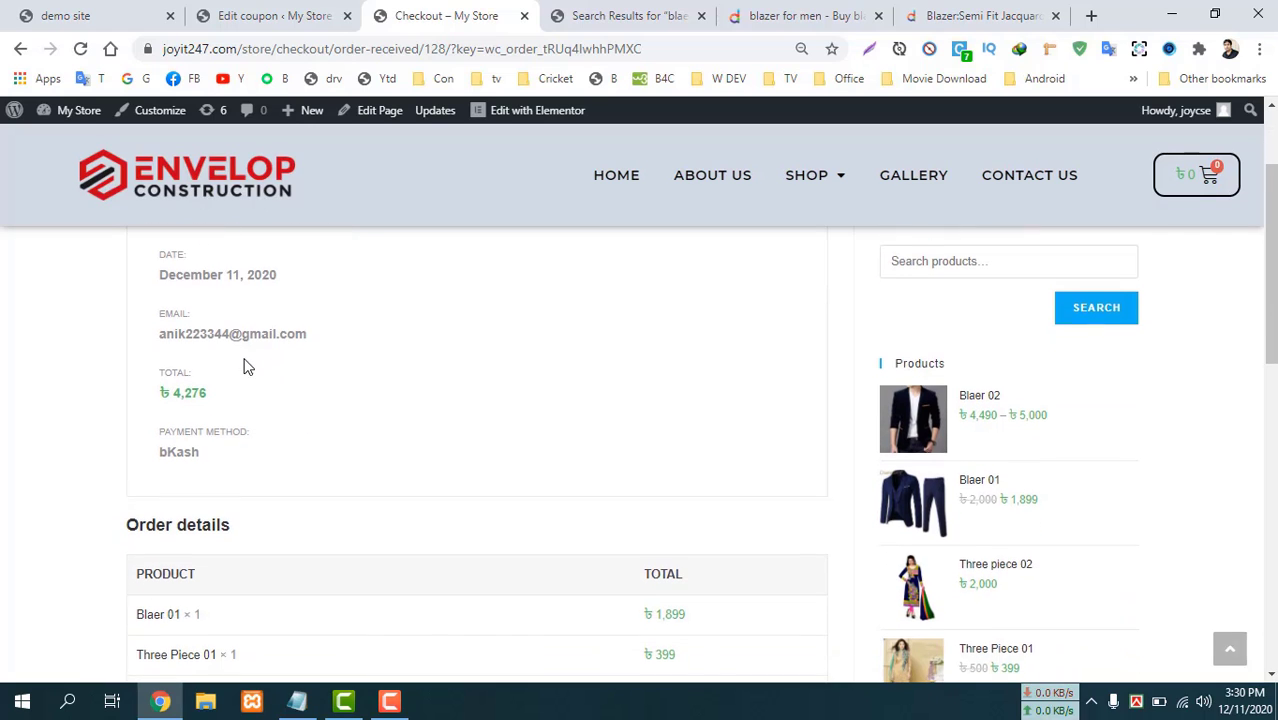
scroll(1000, 248, "up", 2)
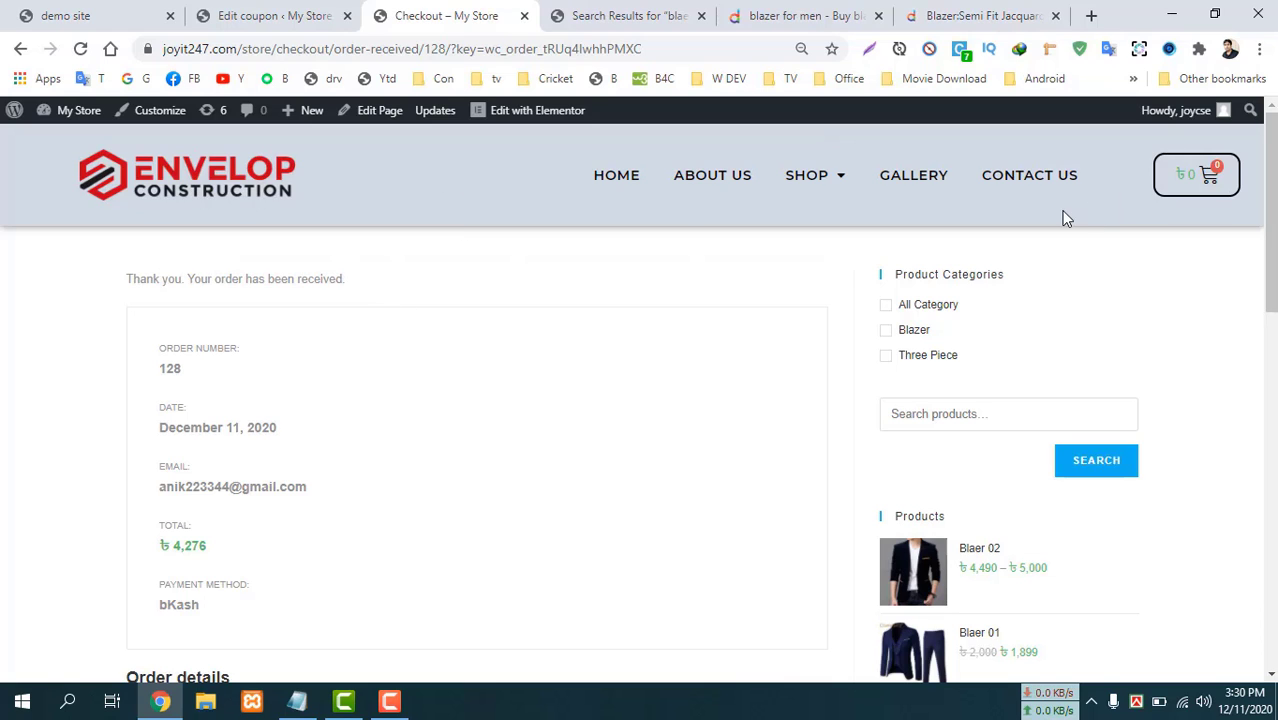
Open Gmail in a new browser tab and switch to the account whose email was used for the order.
left_click(1090, 15)
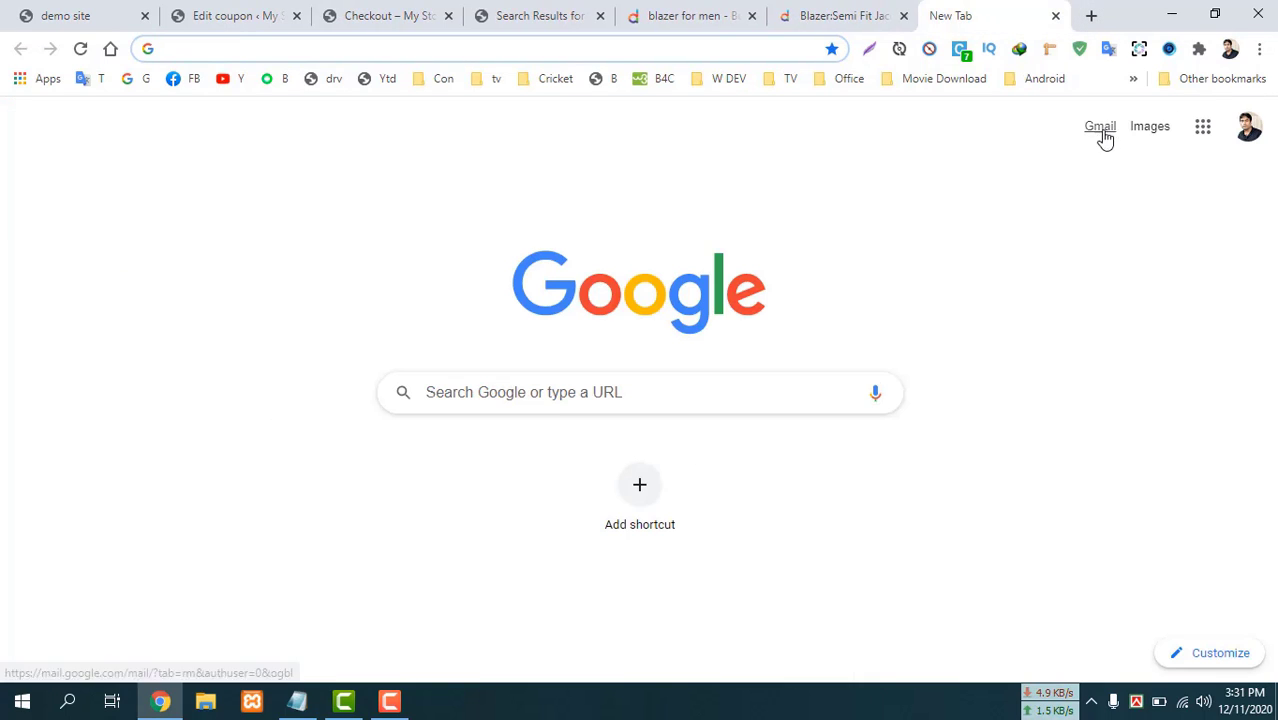
left_click(1101, 128)
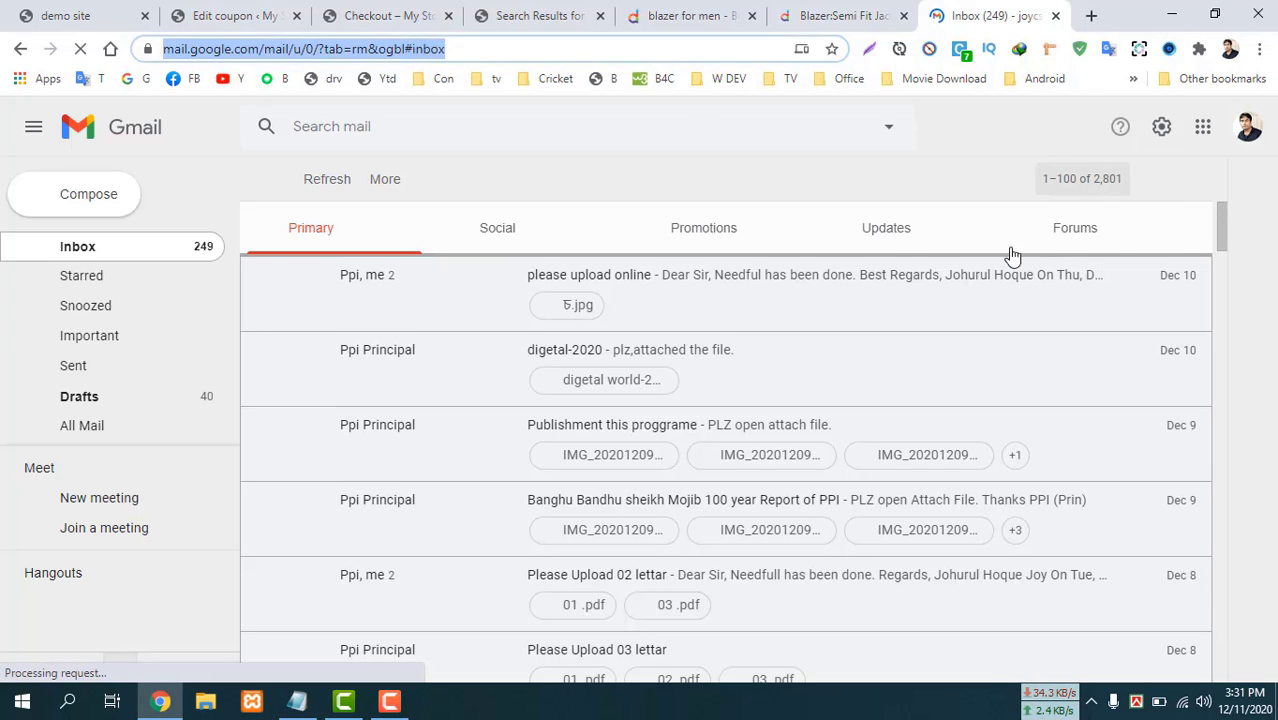
left_click(1248, 126)
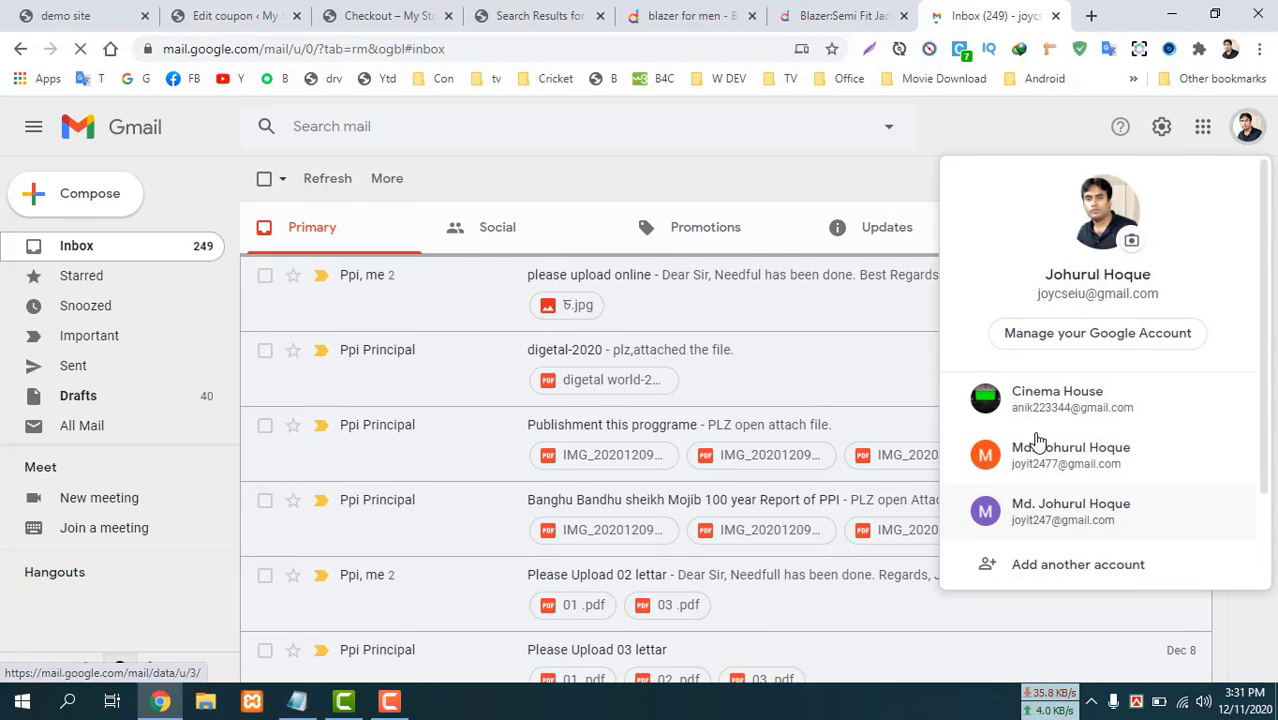
left_click(1058, 405)
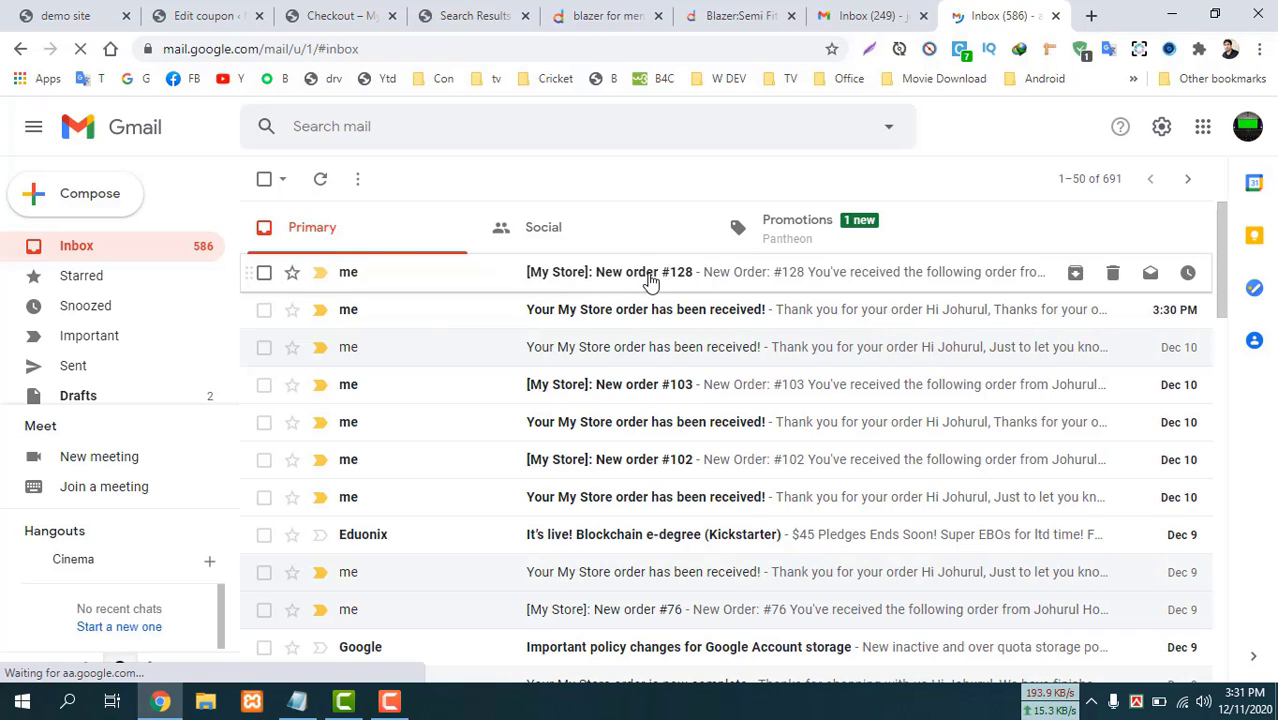
Read the store's new-order notification email for the latest order and return to the inbox.
left_click(646, 282)
scroll(714, 563, "down", 4)
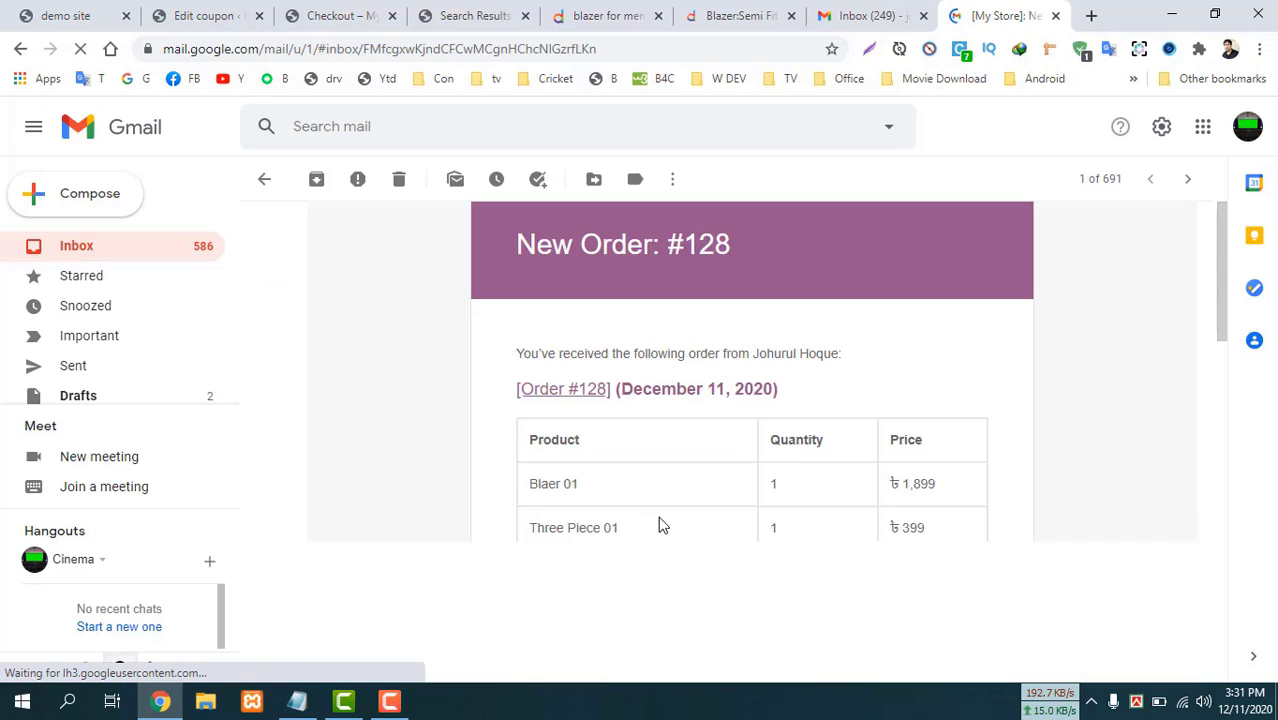
scroll(642, 391, "down", 2)
scroll(346, 278, "up", 3)
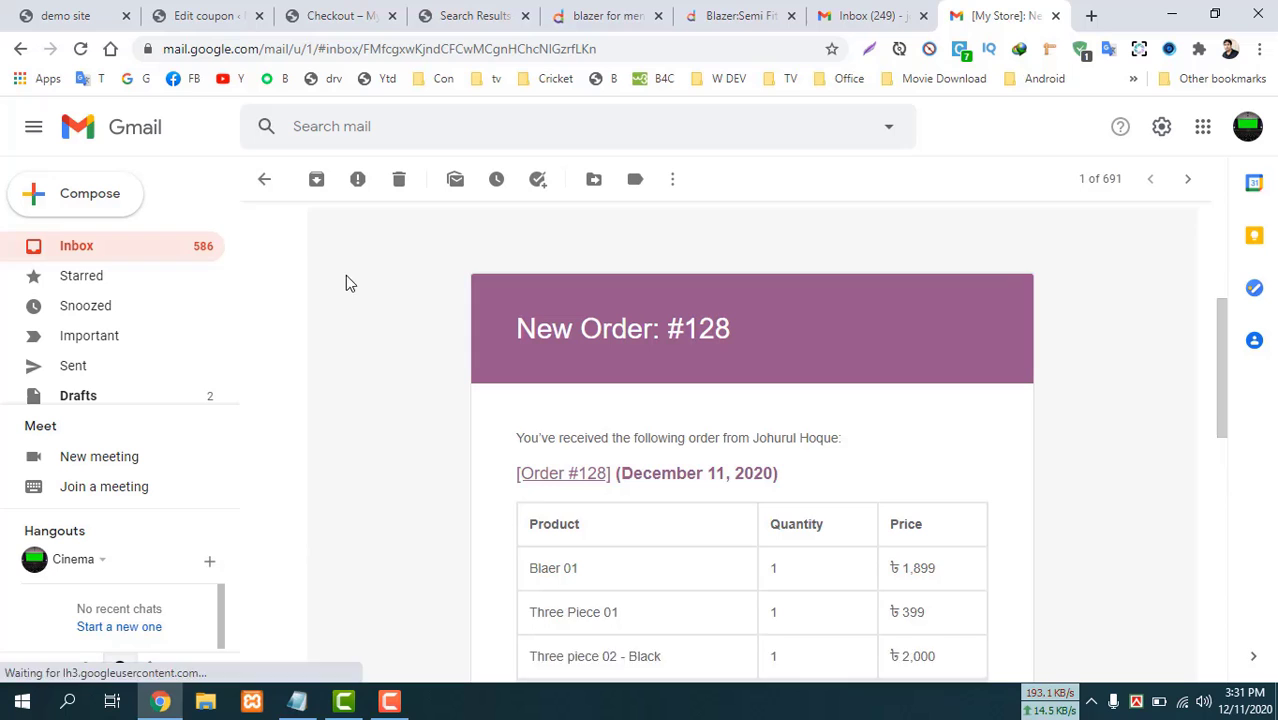
left_click(264, 179)
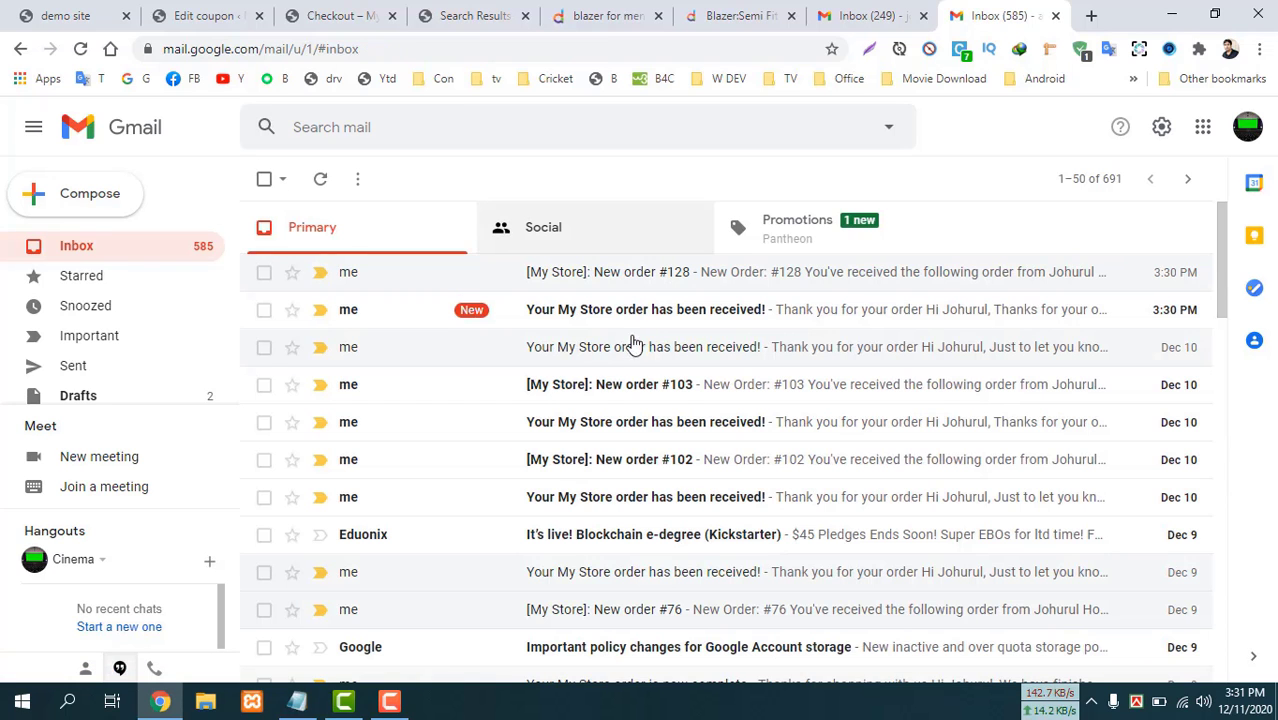
Open the newest "Your My Store order has been received!" email and review its products, charges, total and billing address.
left_click(648, 320)
scroll(686, 380, "down", 1)
scroll(686, 380, "down", 6)
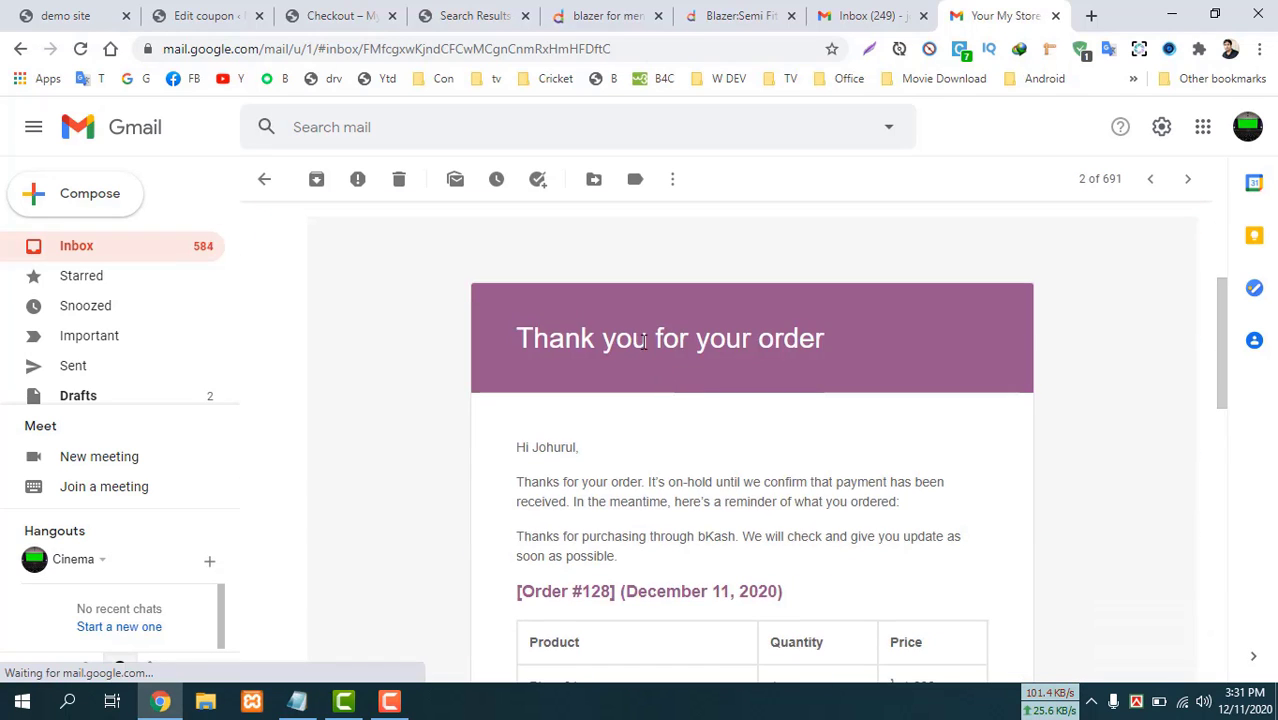
scroll(648, 365, "up", 1)
scroll(826, 343, "down", 2)
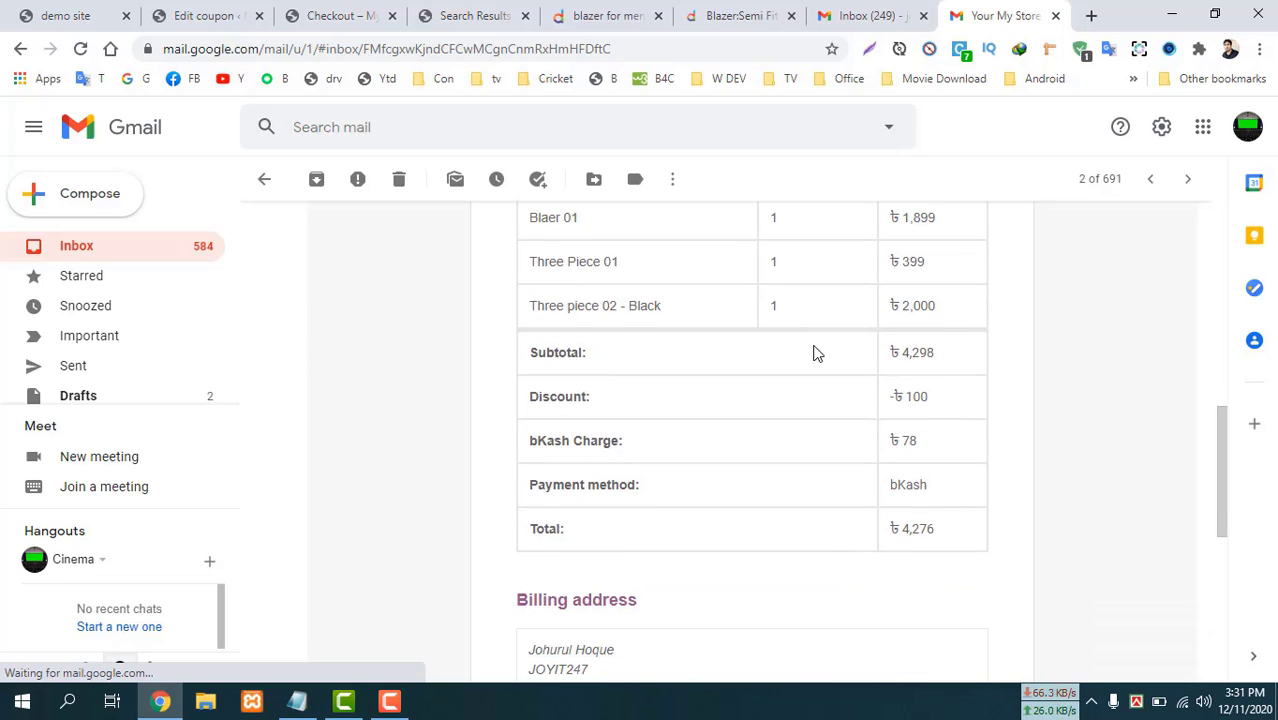
scroll(826, 497, "down", 2)
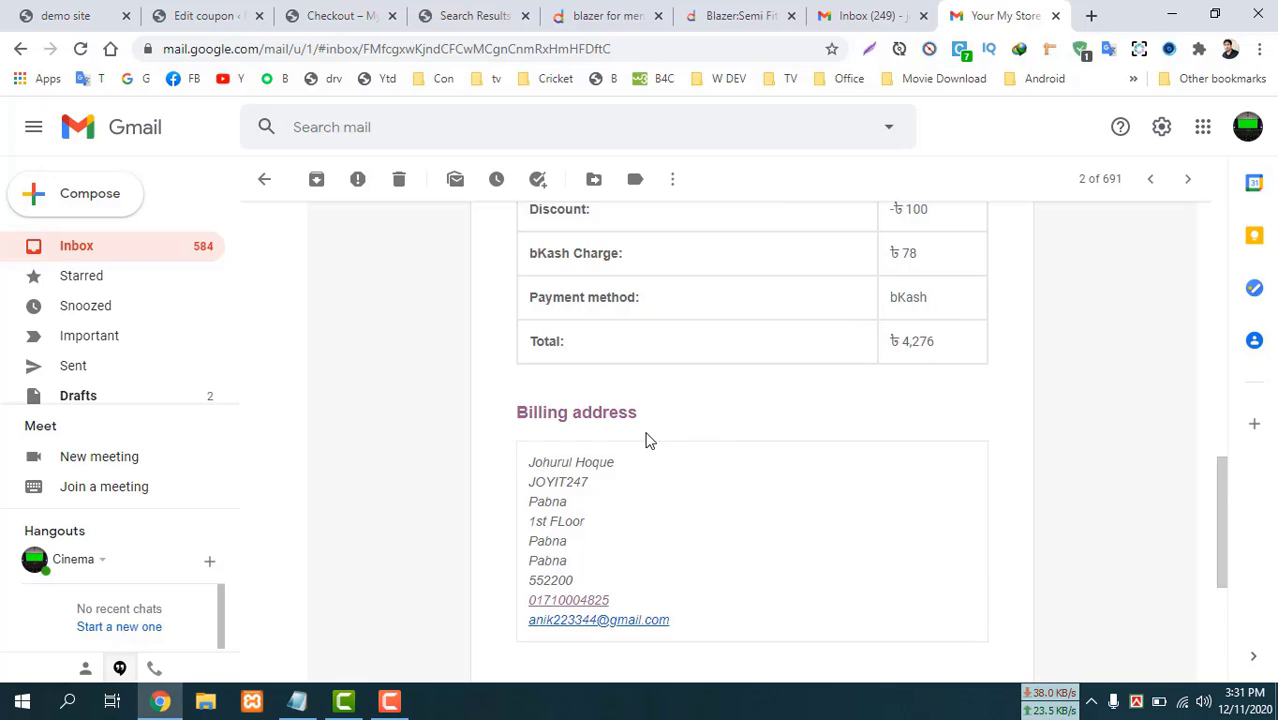
scroll(645, 440, "down", 3)
scroll(645, 434, "up", 13)
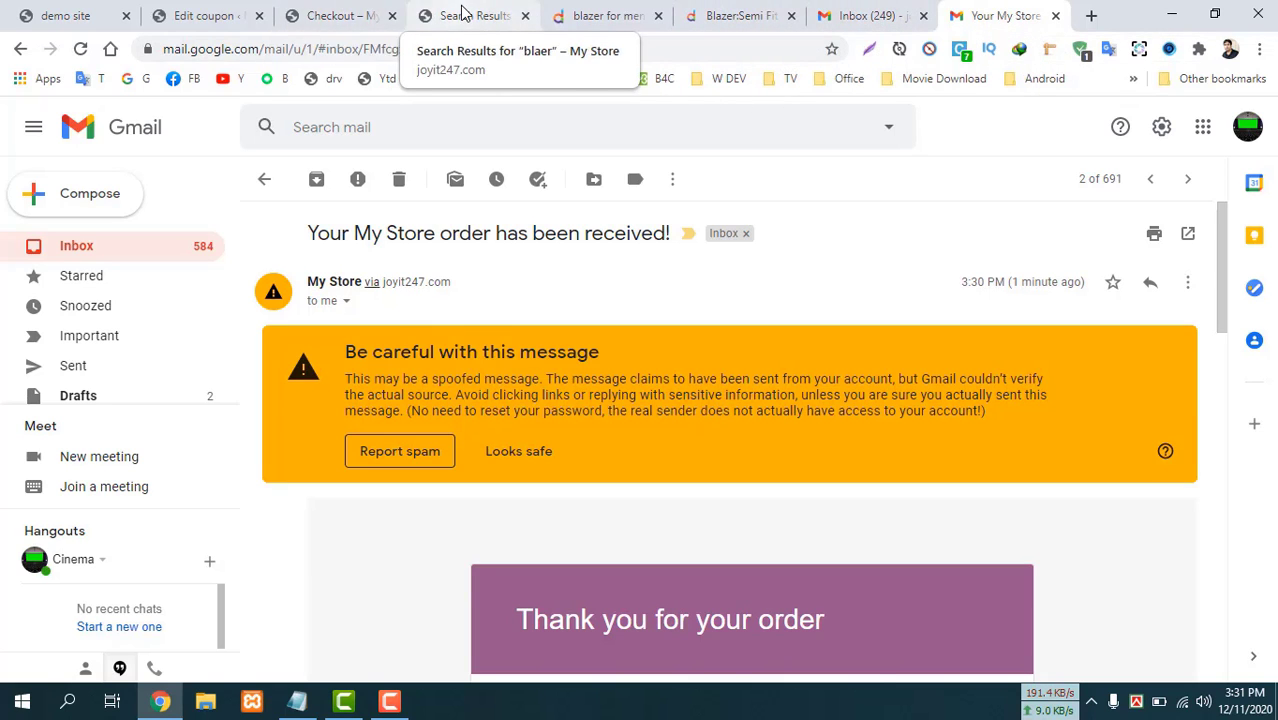
Return to the WordPress admin and open the WooCommerce Orders list to find the latest order.
left_click(340, 20)
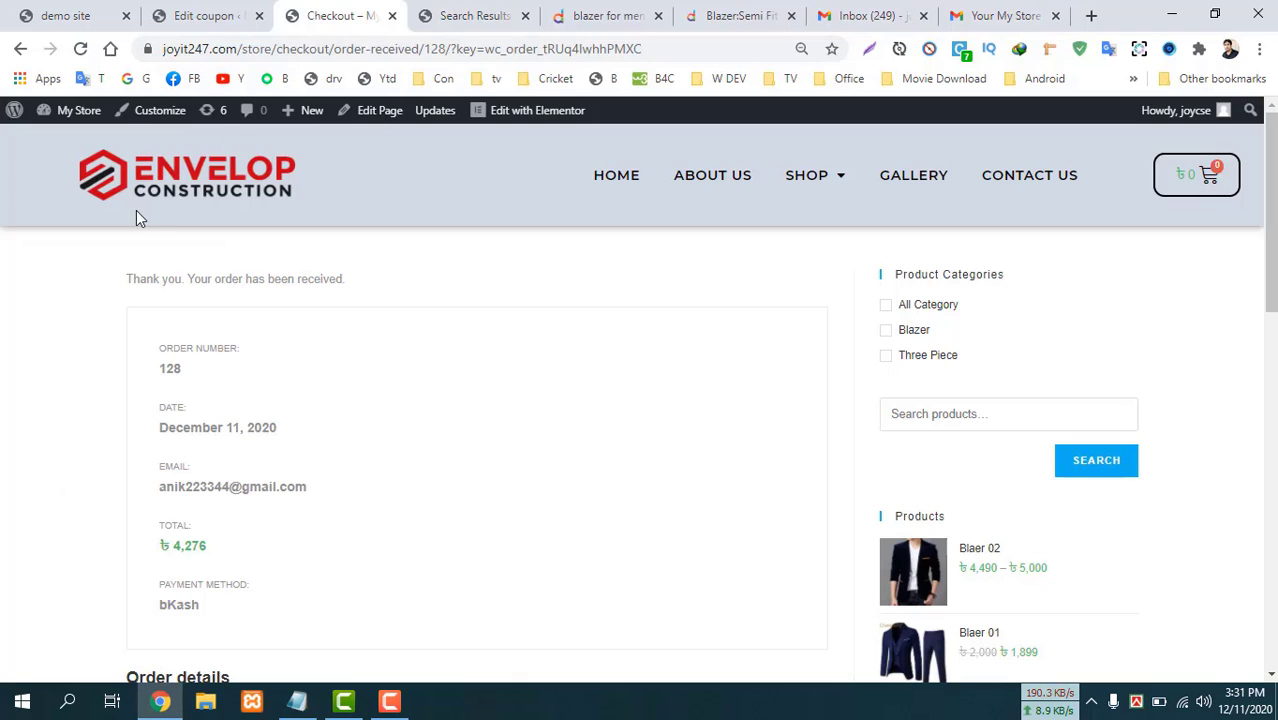
left_click(205, 15)
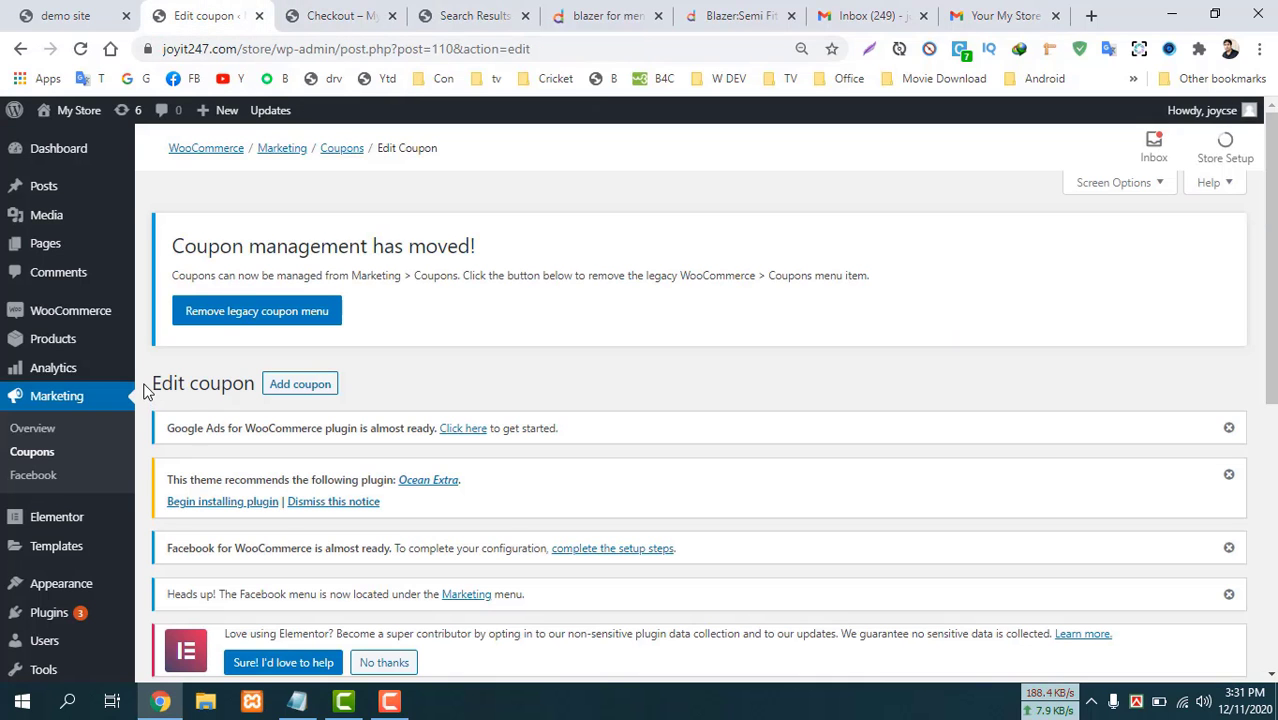
scroll(145, 390, "down", 2)
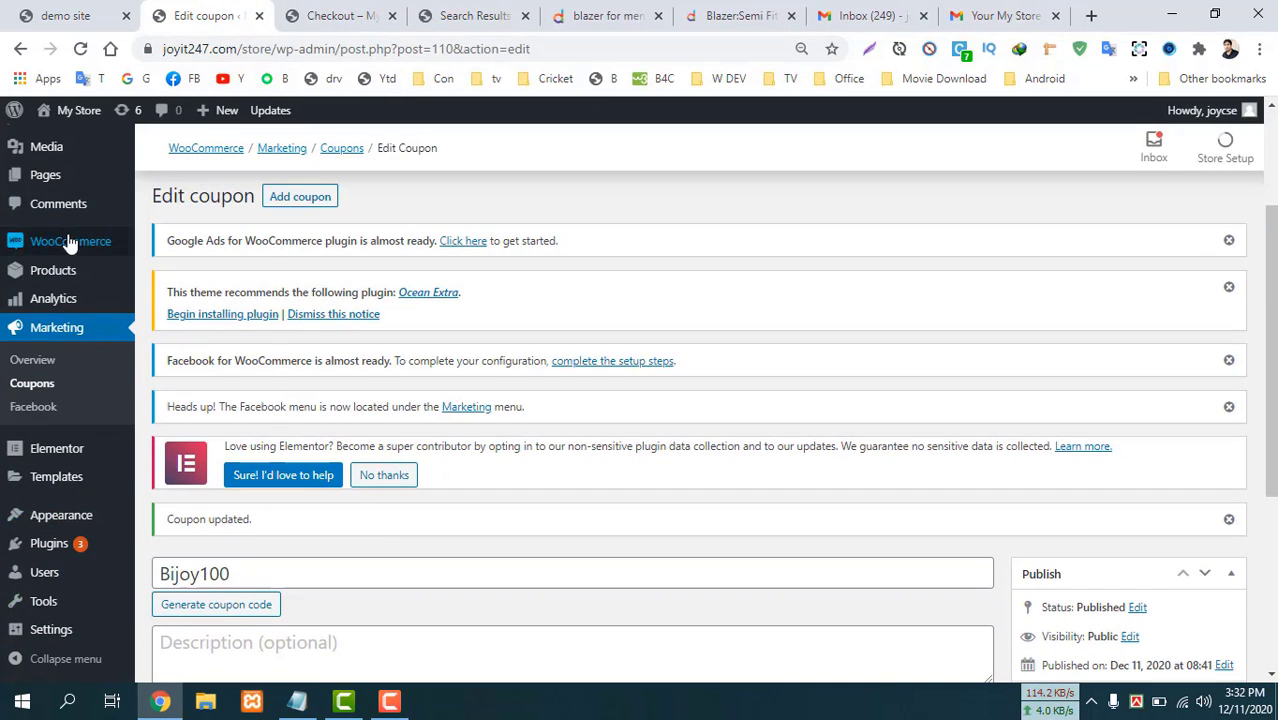
mouse_move(68, 243)
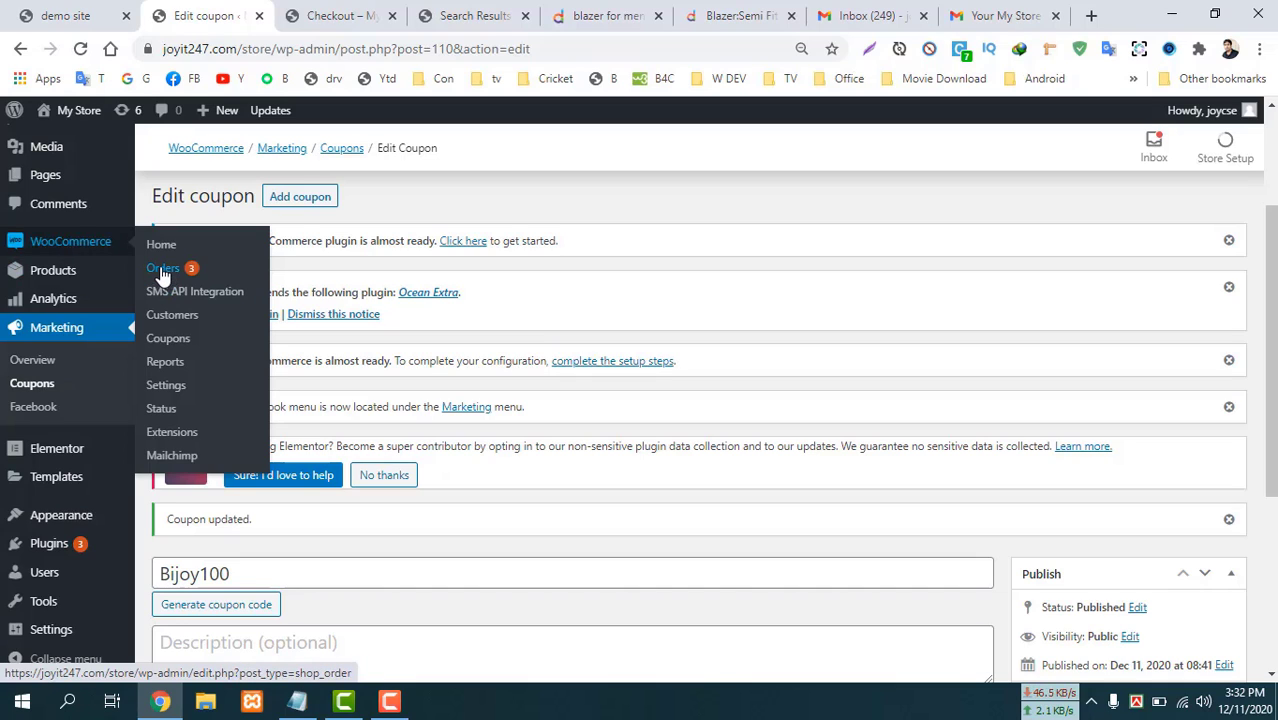
left_click(201, 270)
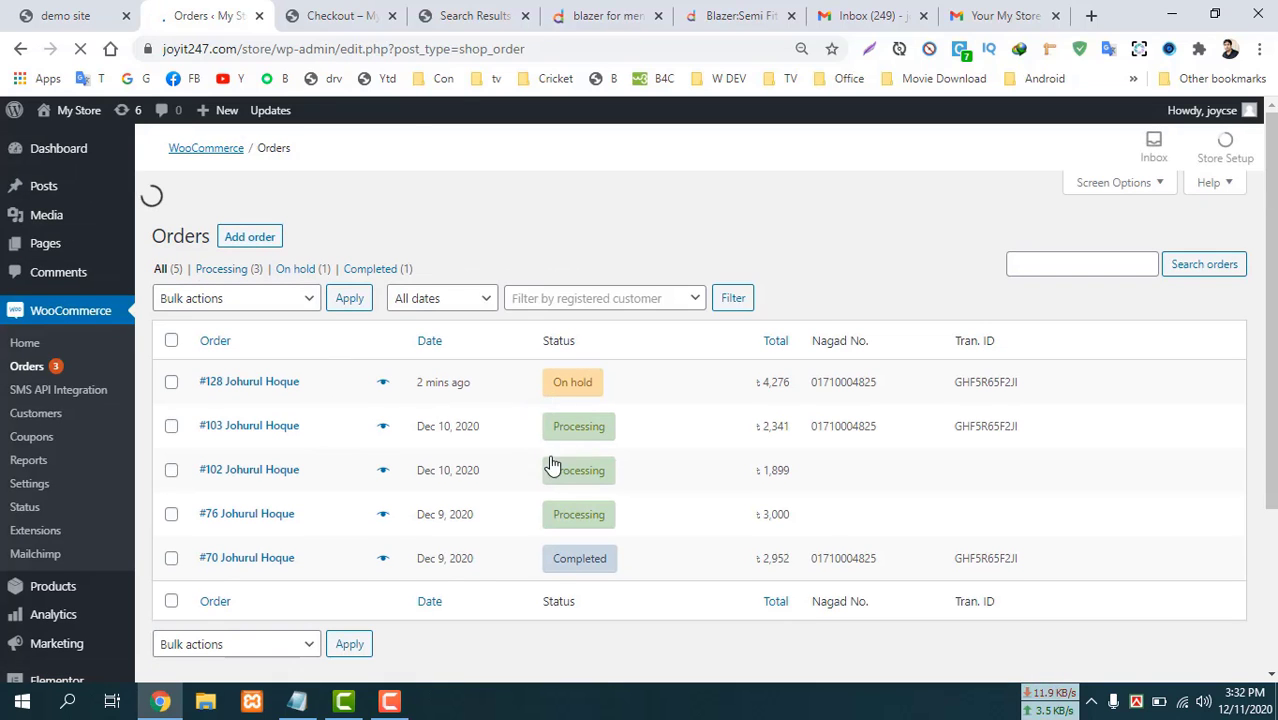
scroll(569, 463, "down", 5)
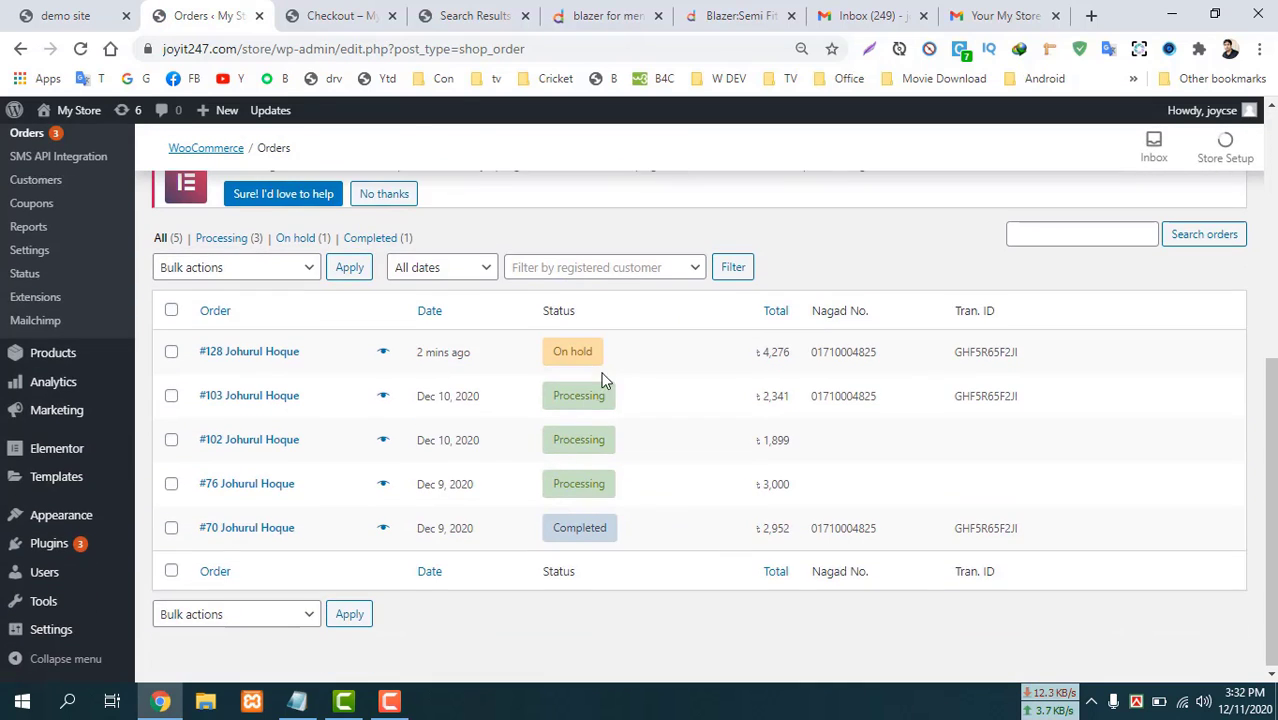
Preview the newest on-hold order and check its billing details, payment method and product lines.
mouse_move(557, 365)
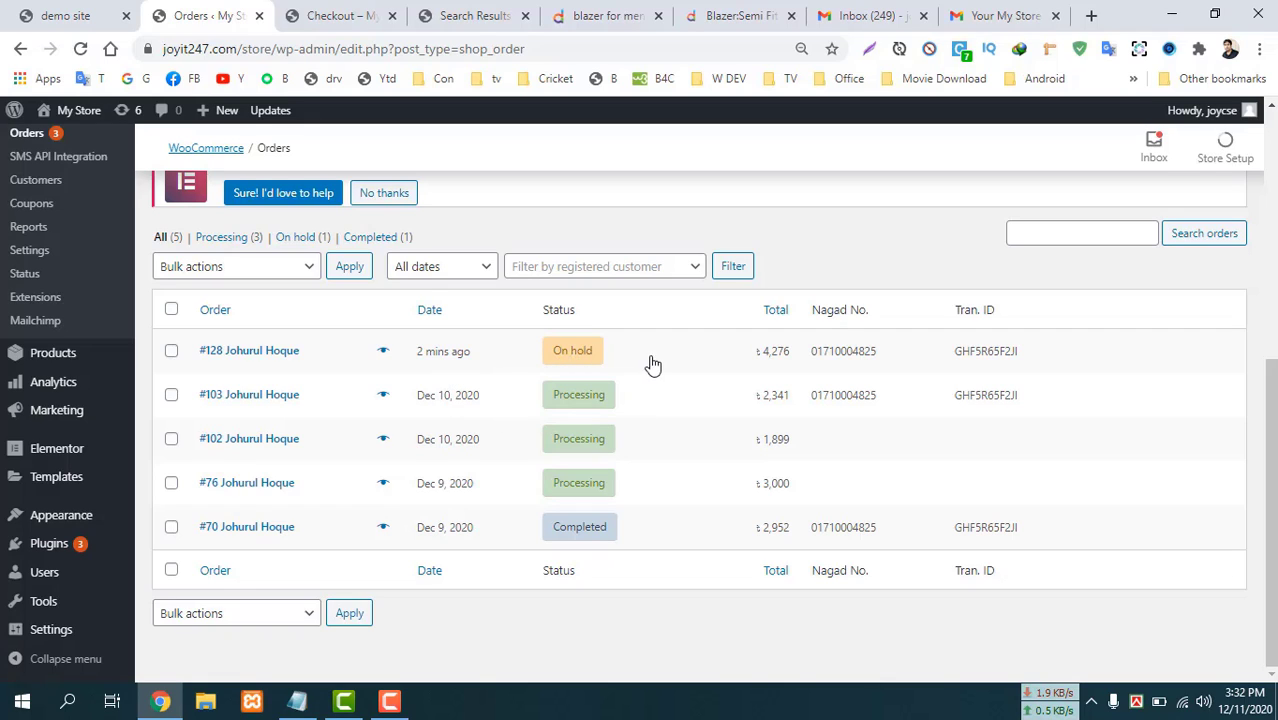
left_click(384, 354)
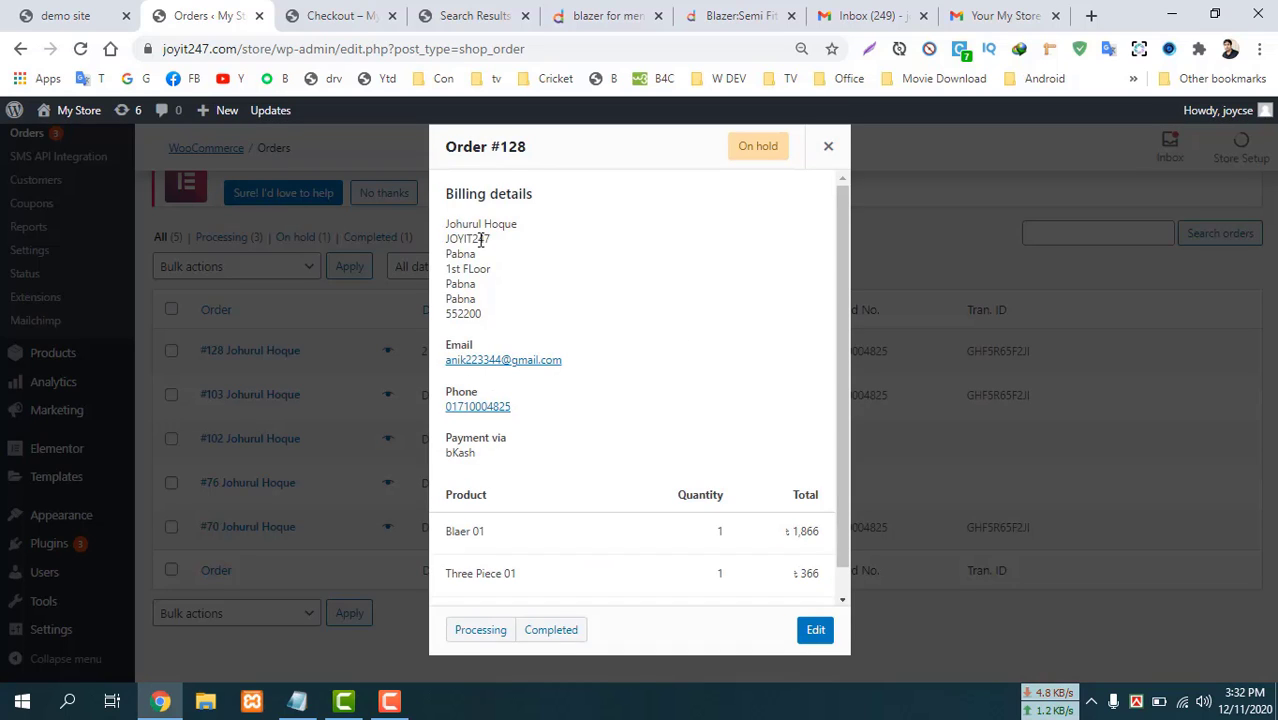
scroll(483, 270, "down", 1)
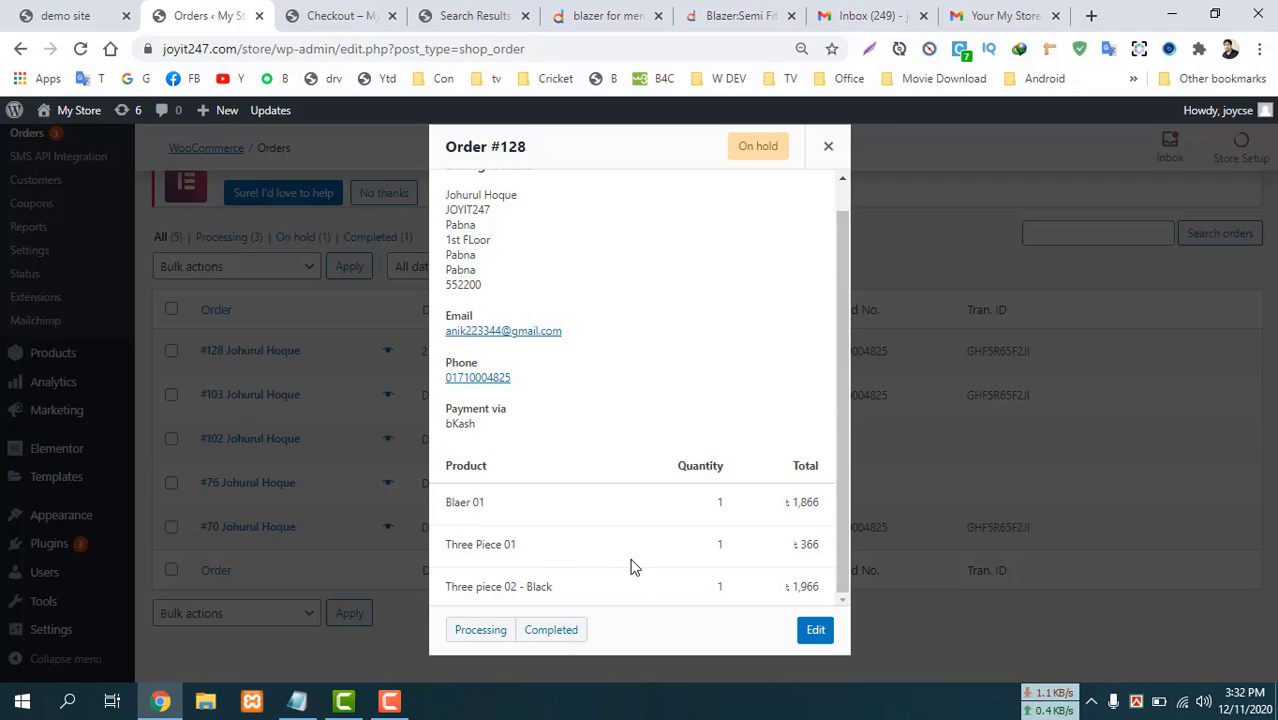
Open the previewed on-hold bKash order for editing and review its general, billing and item details.
scroll(626, 553, "up", 1)
scroll(624, 549, "down", 1)
left_click_drag(842, 257, 841, 315)
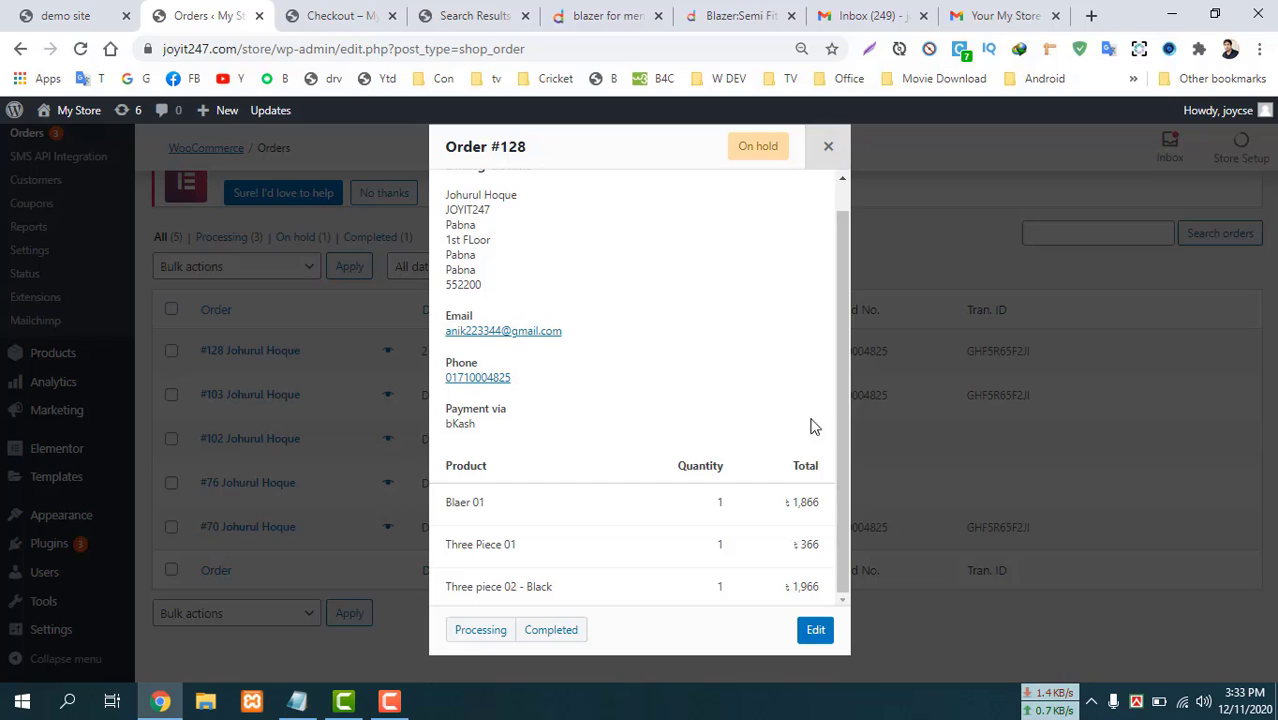
left_click(816, 631)
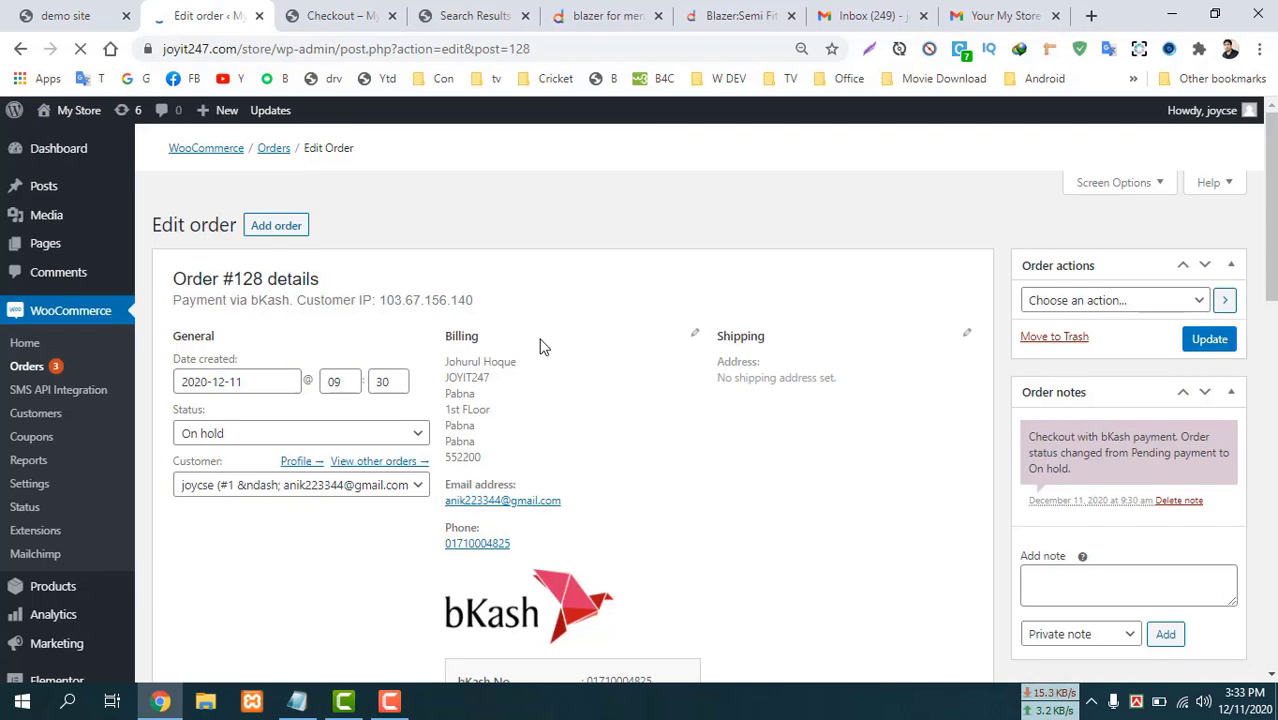
scroll(194, 419, "down", 2)
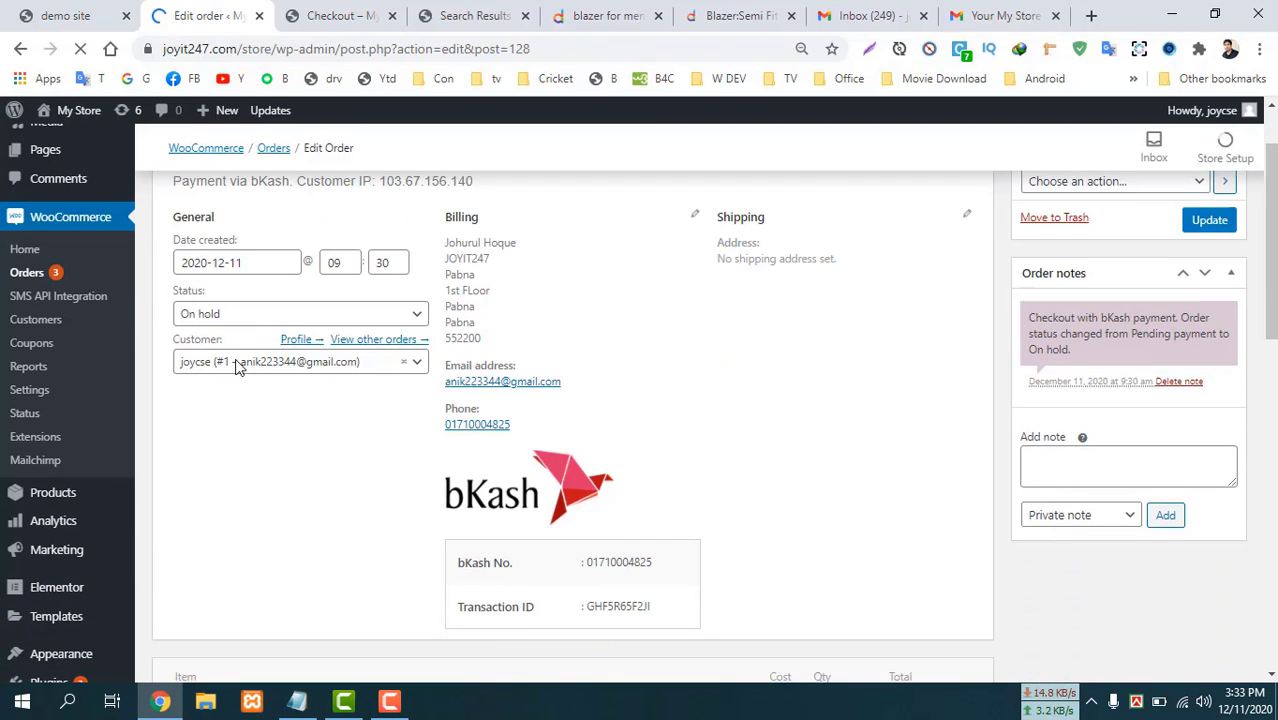
scroll(434, 293, "down", 5)
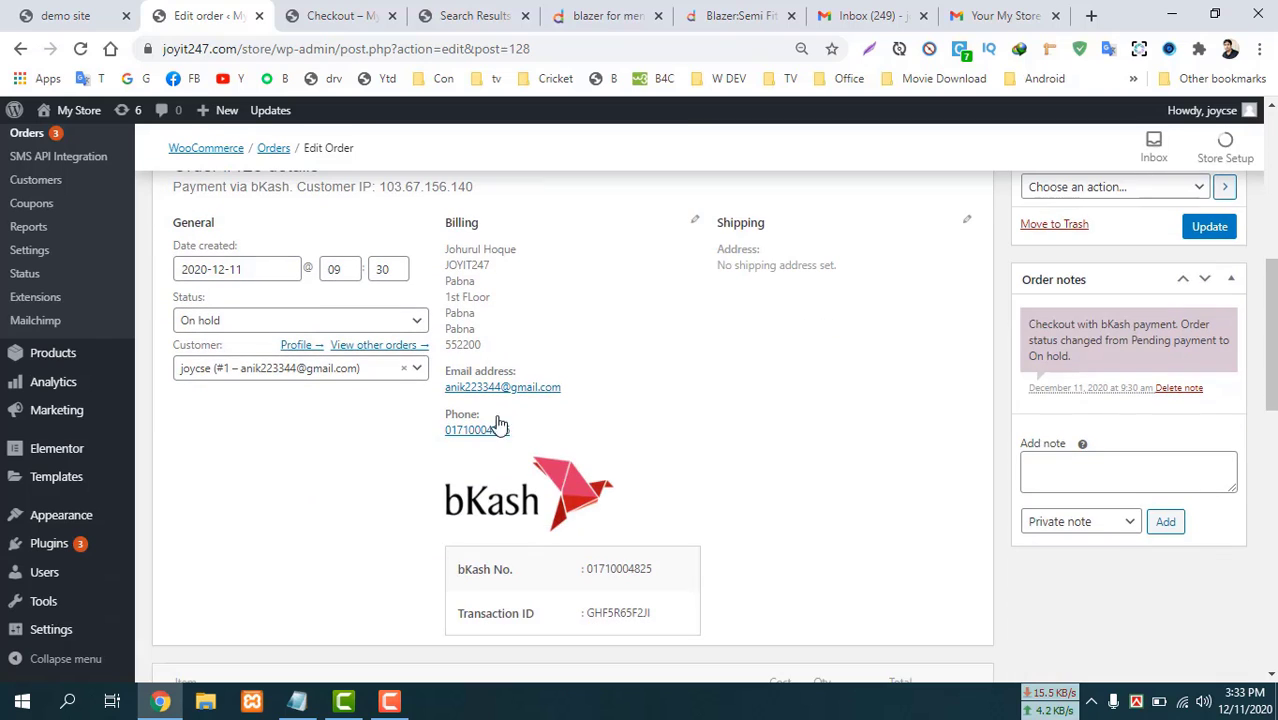
scroll(484, 461, "down", 5)
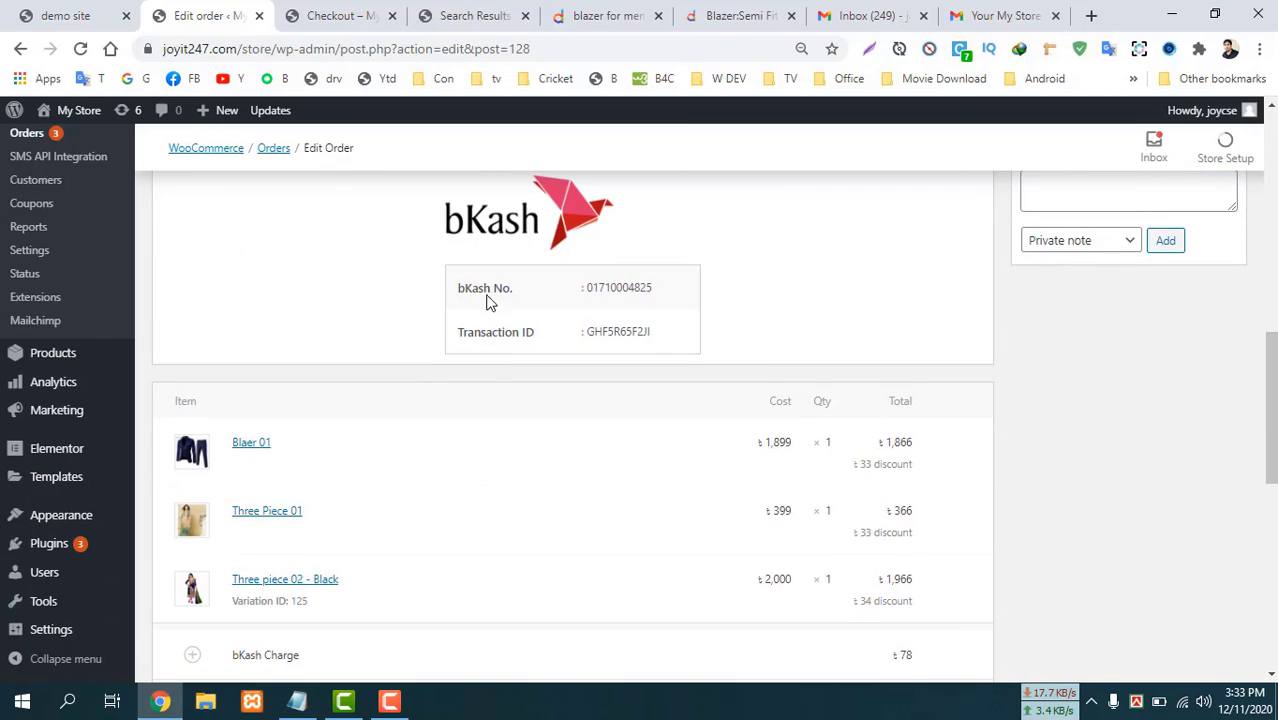
Check the bKash number and transaction ID against the customer's billing details in the order.
left_click_drag(586, 292, 655, 292)
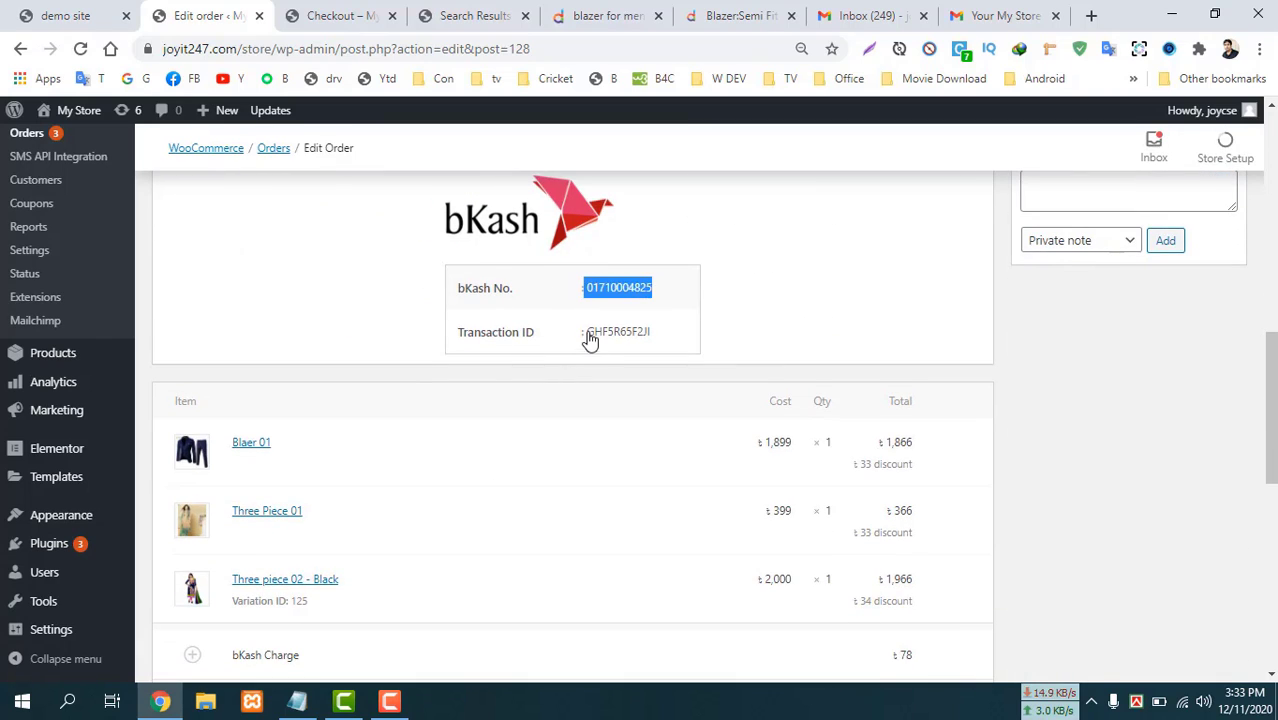
left_click_drag(589, 334, 655, 334)
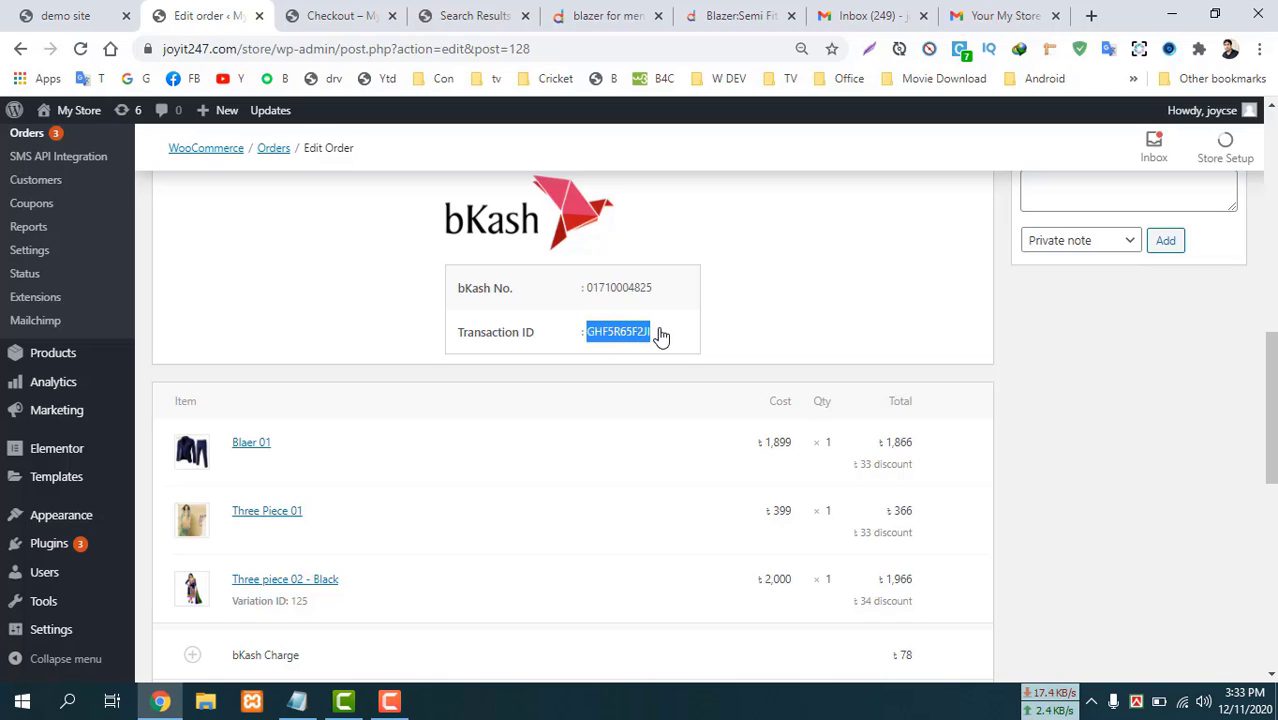
left_click(646, 336)
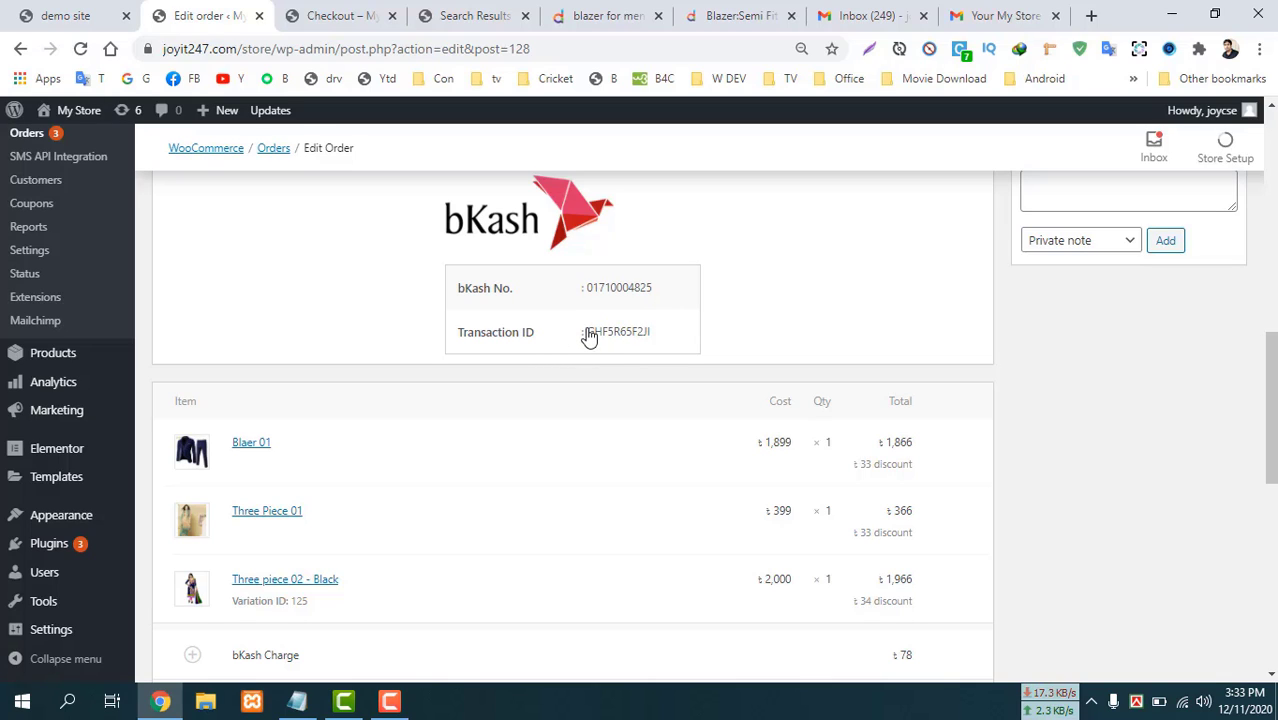
left_click_drag(589, 337, 656, 332)
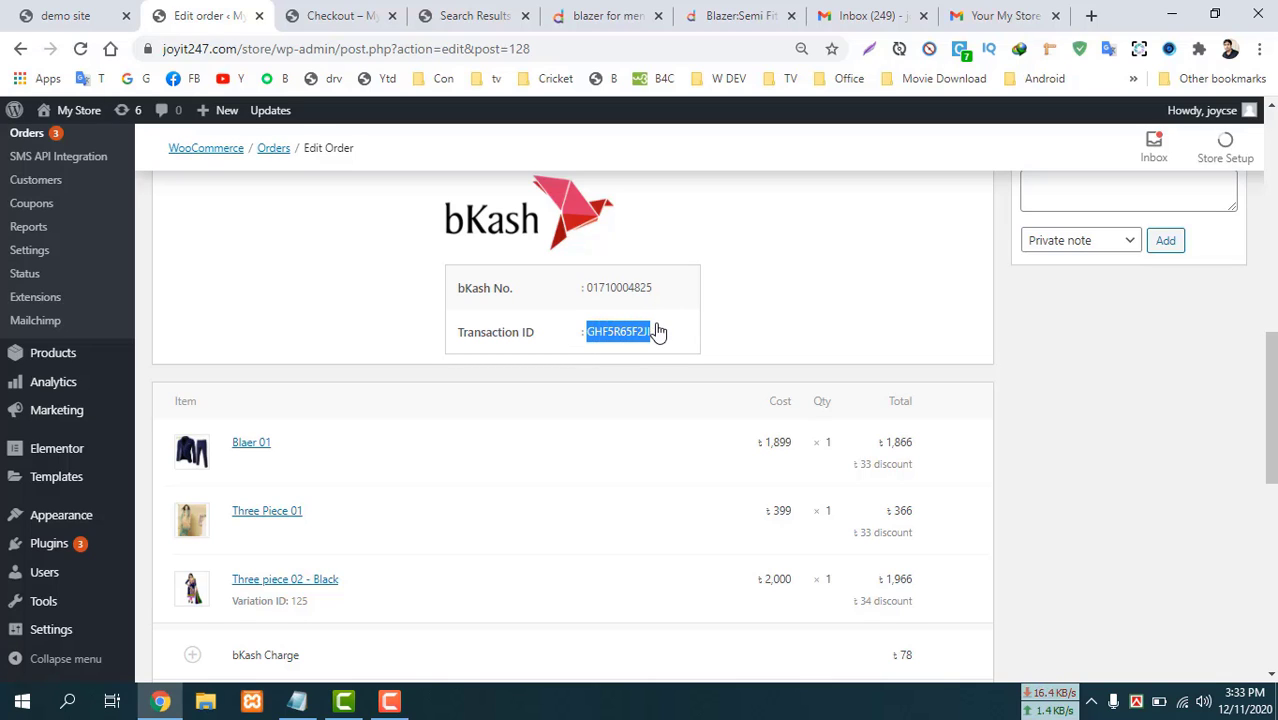
left_click(583, 336)
scroll(530, 346, "up", 5)
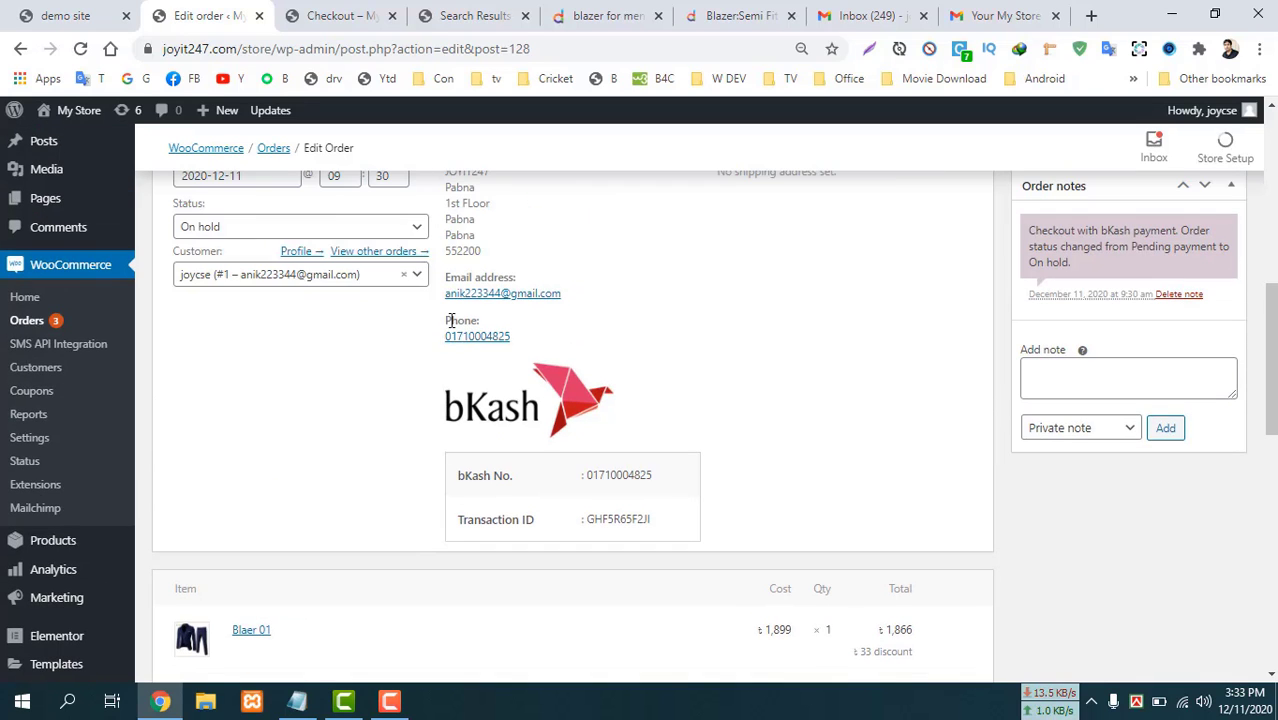
scroll(641, 372, "down", 6)
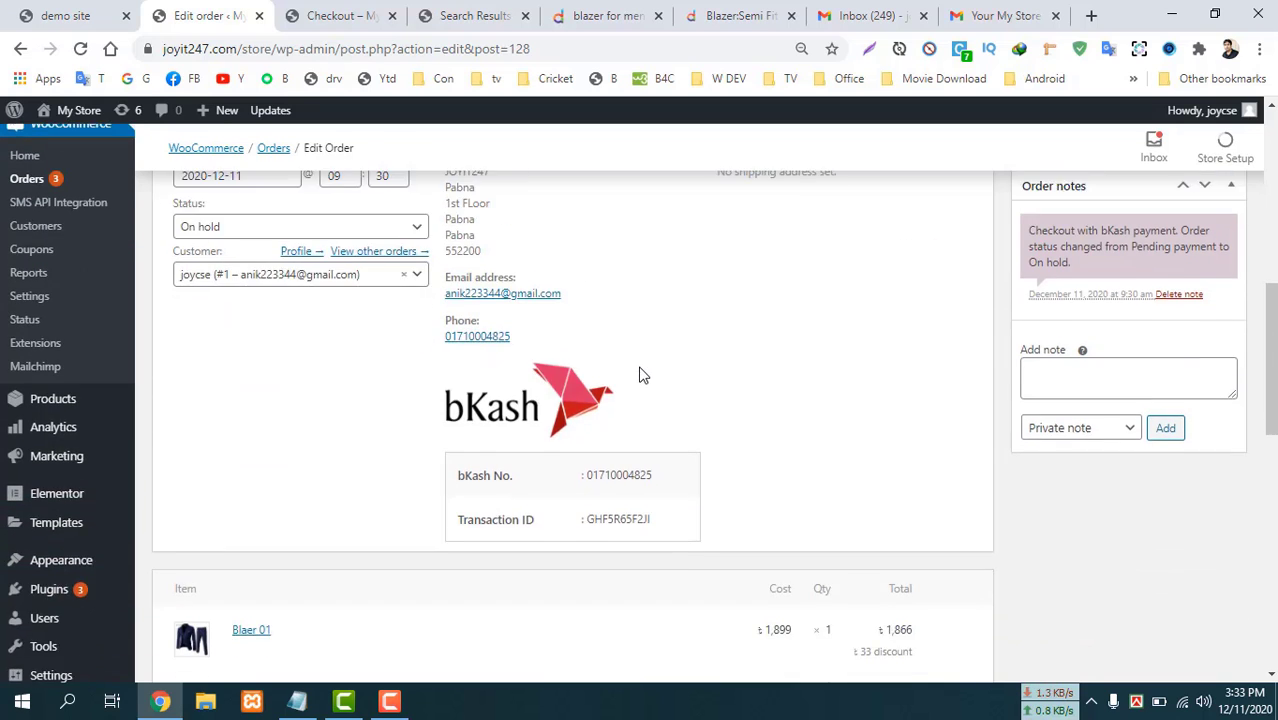
scroll(650, 495, "up", 4)
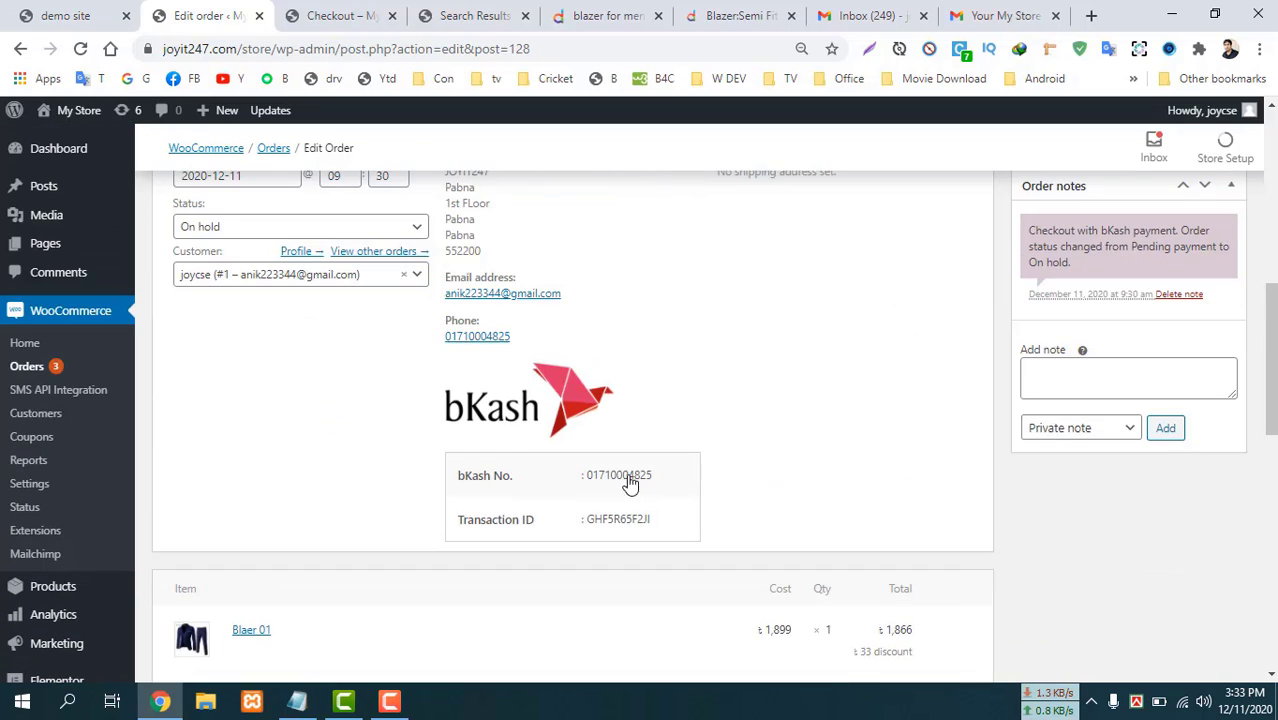
Change the order's status to Processing and update the order.
scroll(573, 204, "up", 2)
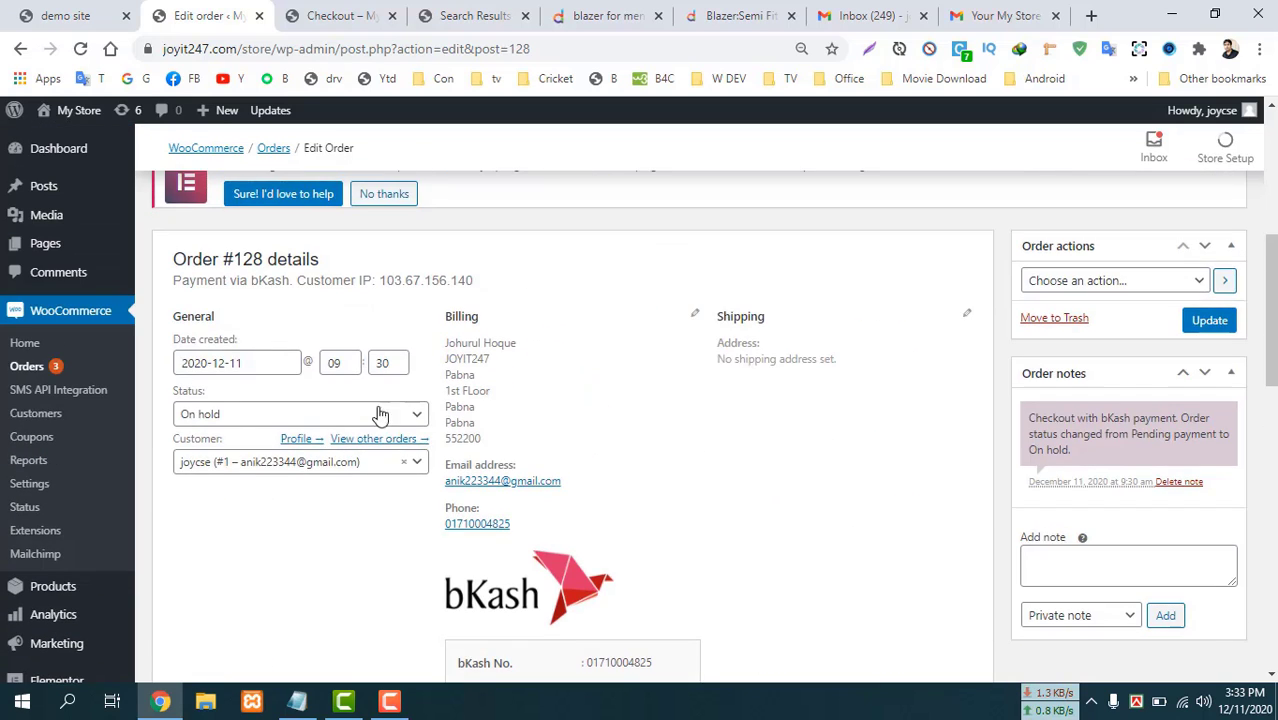
left_click(191, 418)
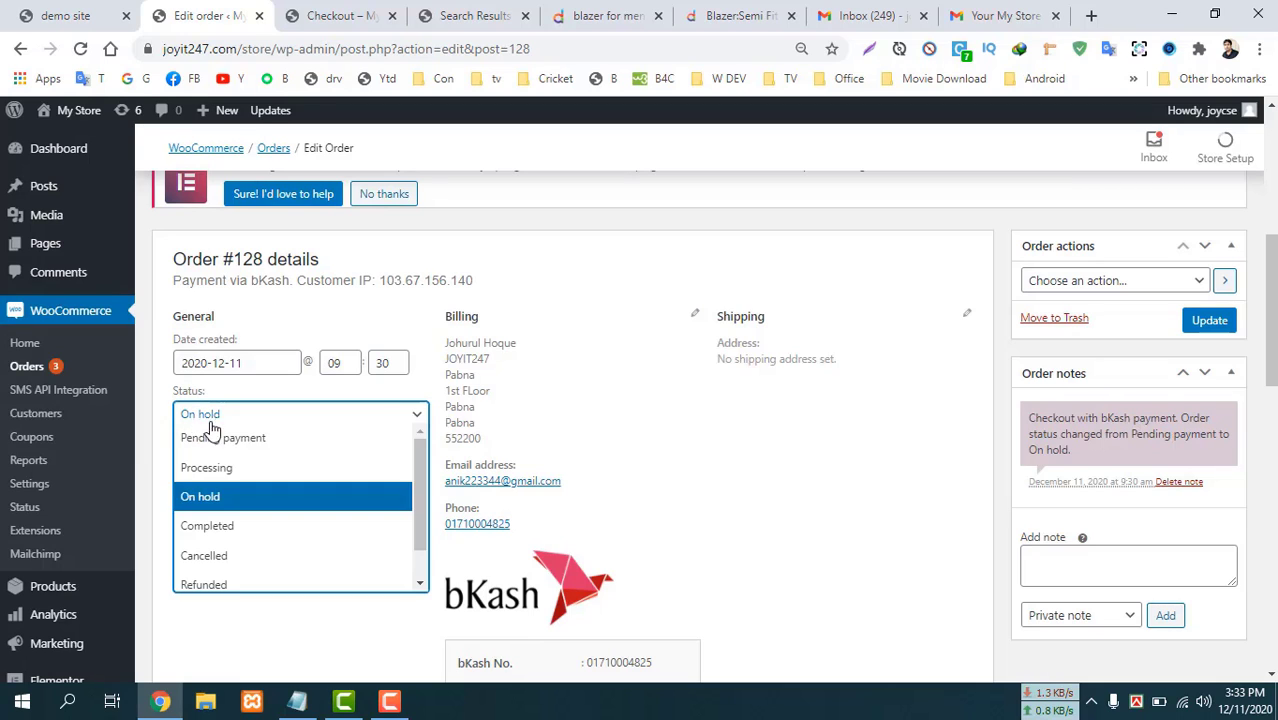
left_click(206, 468)
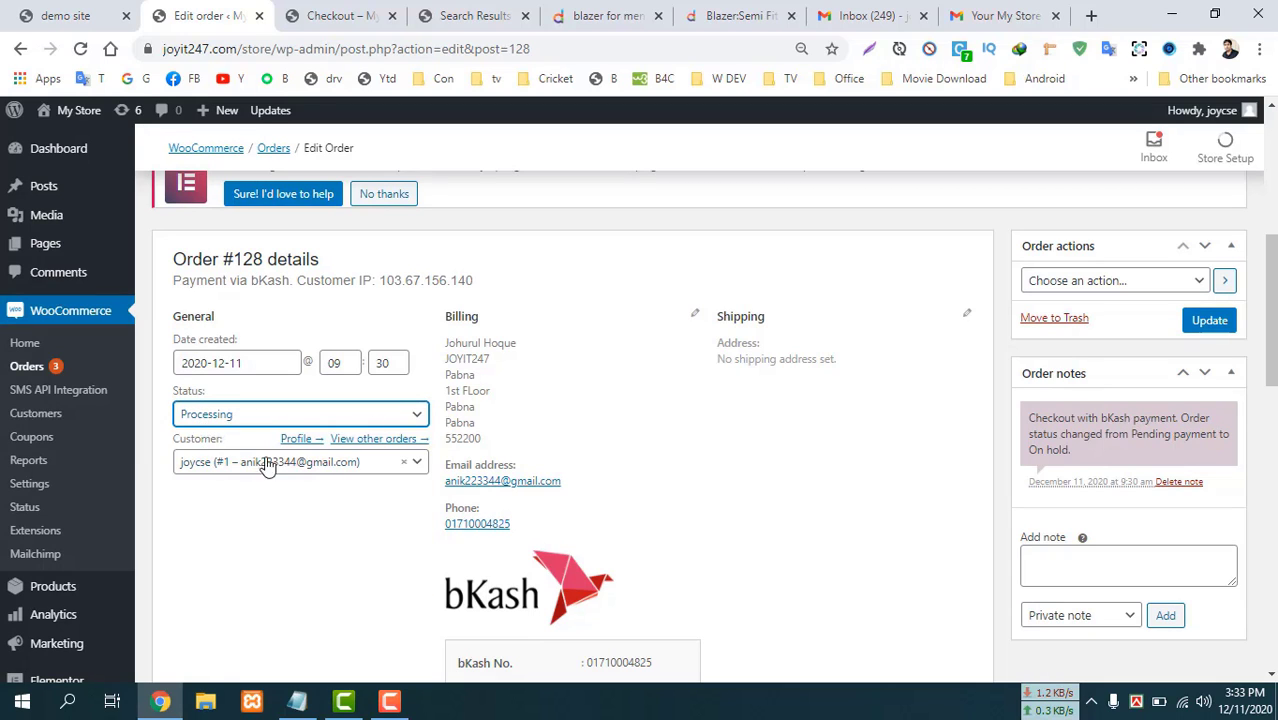
scroll(401, 452, "down", 3)
scroll(401, 453, "down", 3)
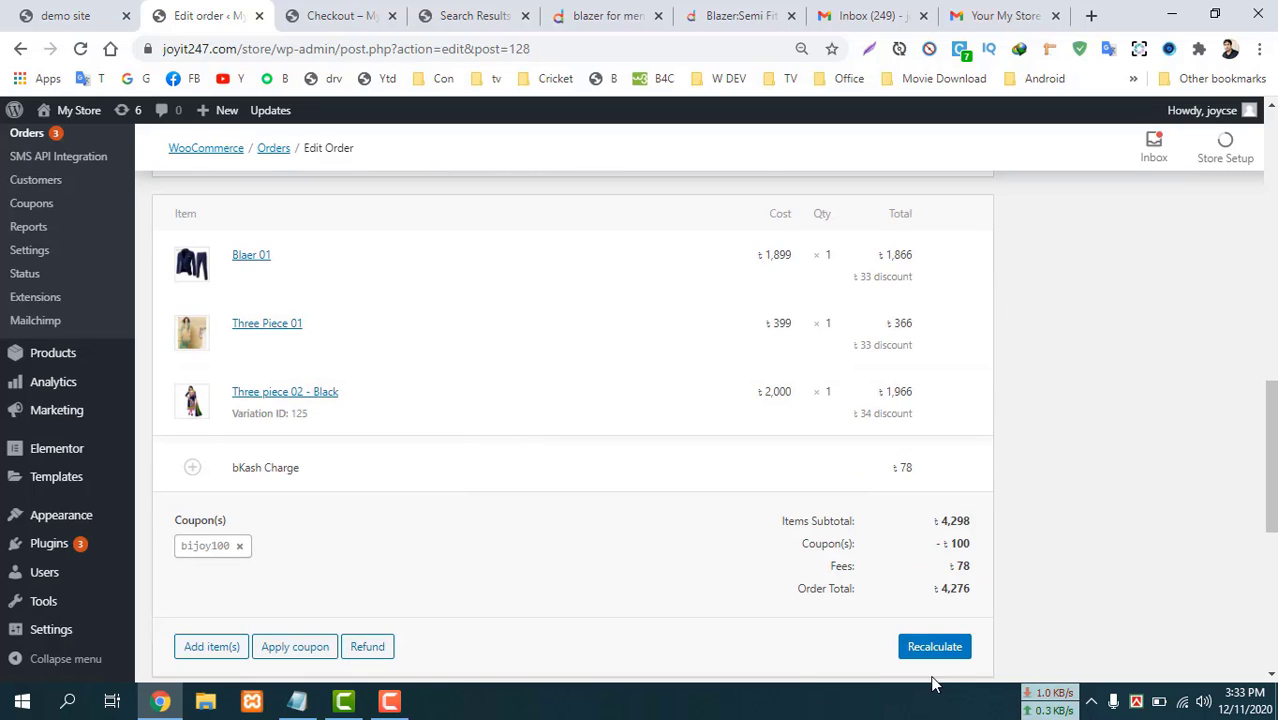
scroll(822, 608, "up", 10)
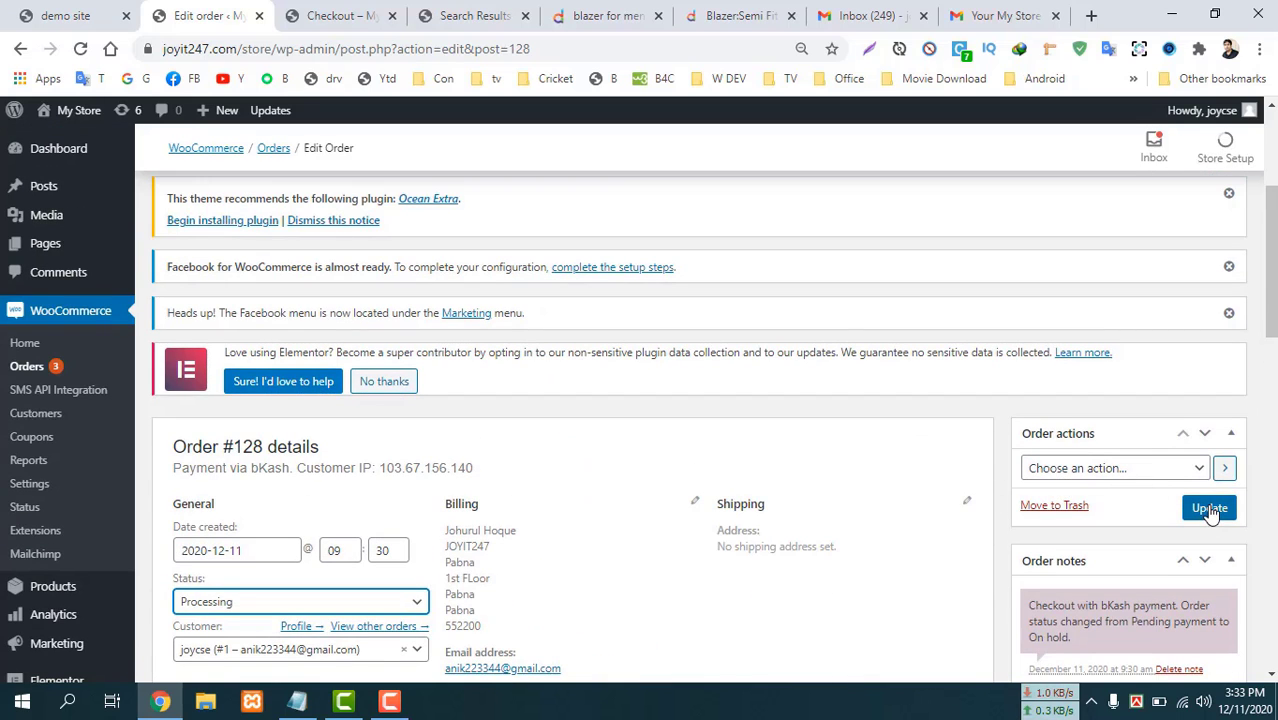
left_click(1210, 508)
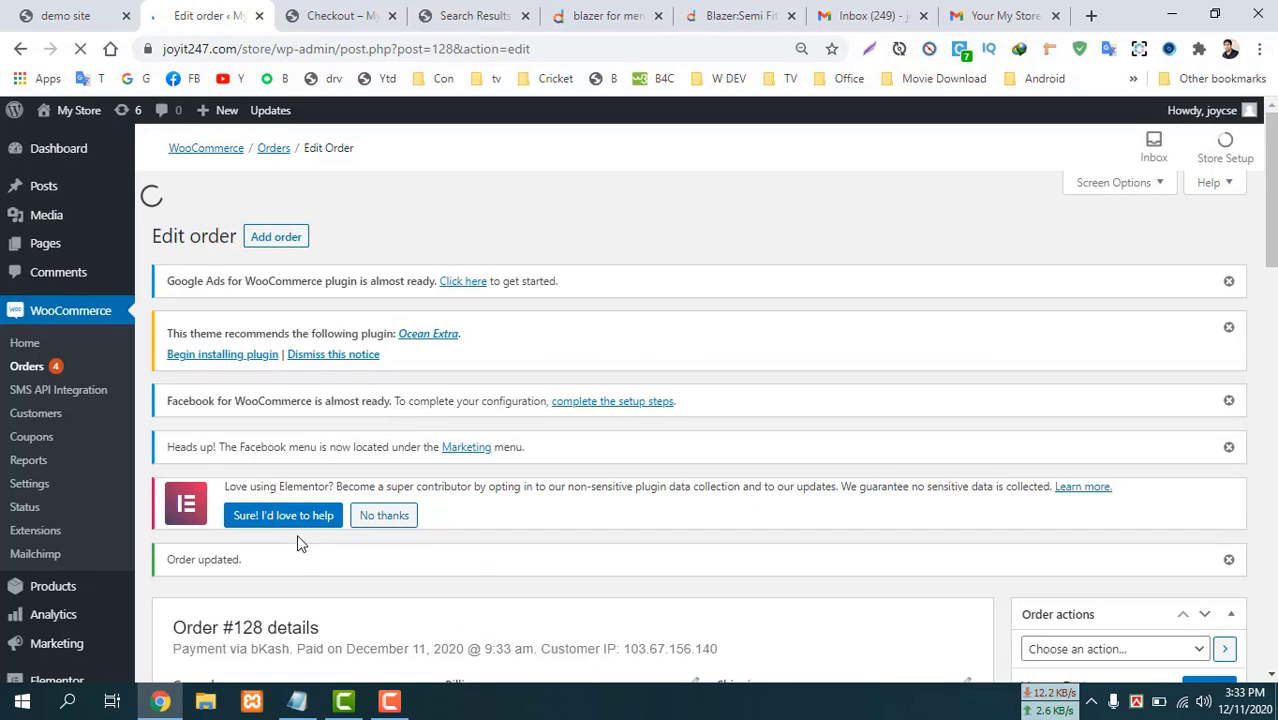
Change the order's status to Completed and update the order again.
scroll(297, 540, "down", 3)
left_click(297, 505)
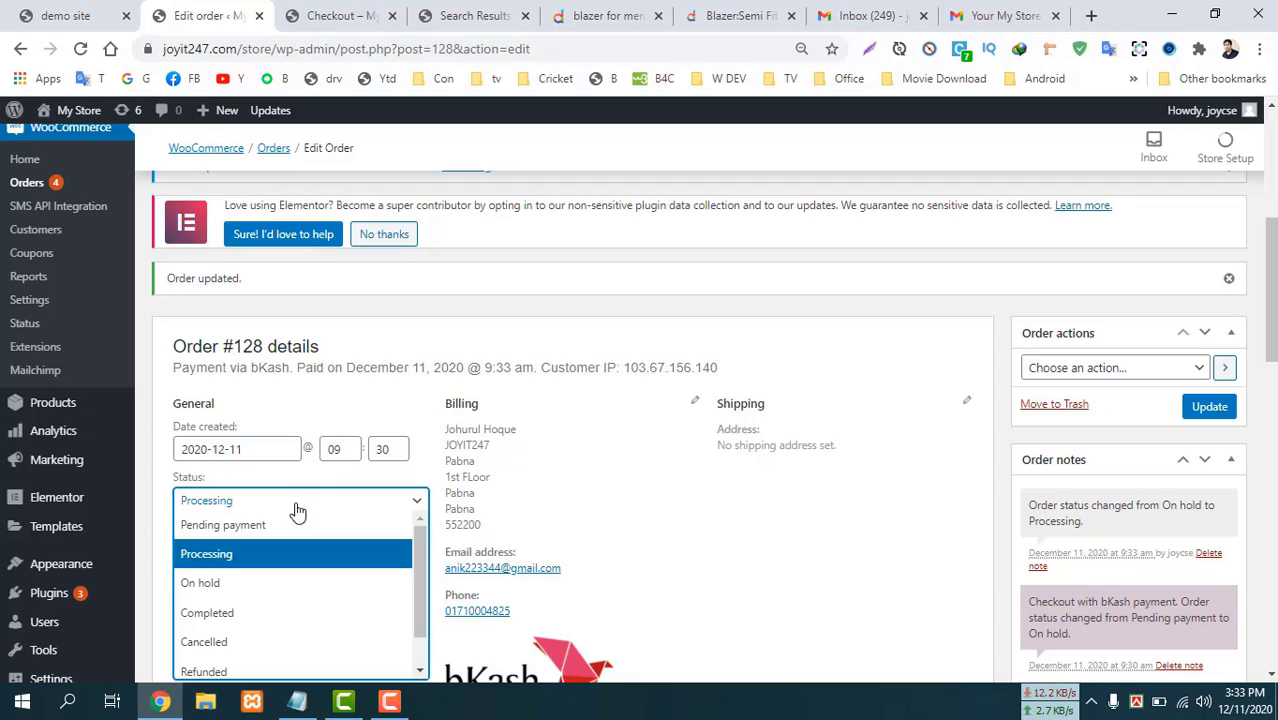
scroll(250, 610, "down", 1)
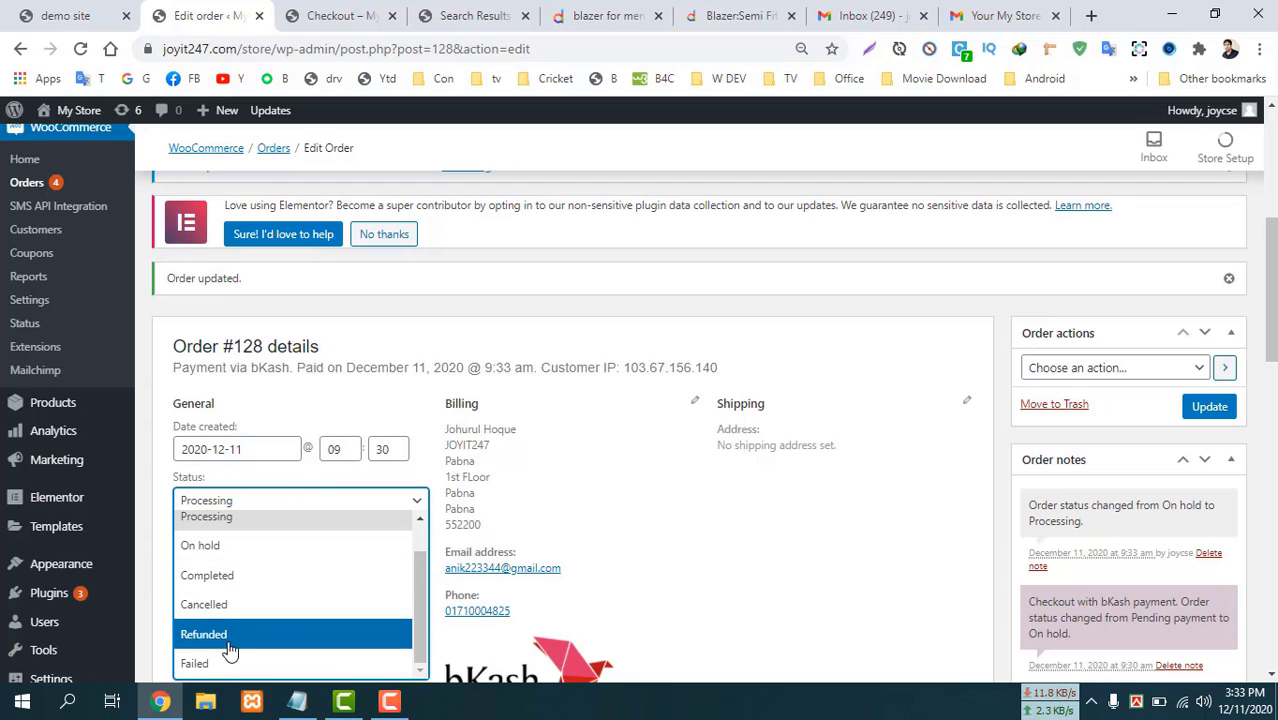
left_click(230, 580)
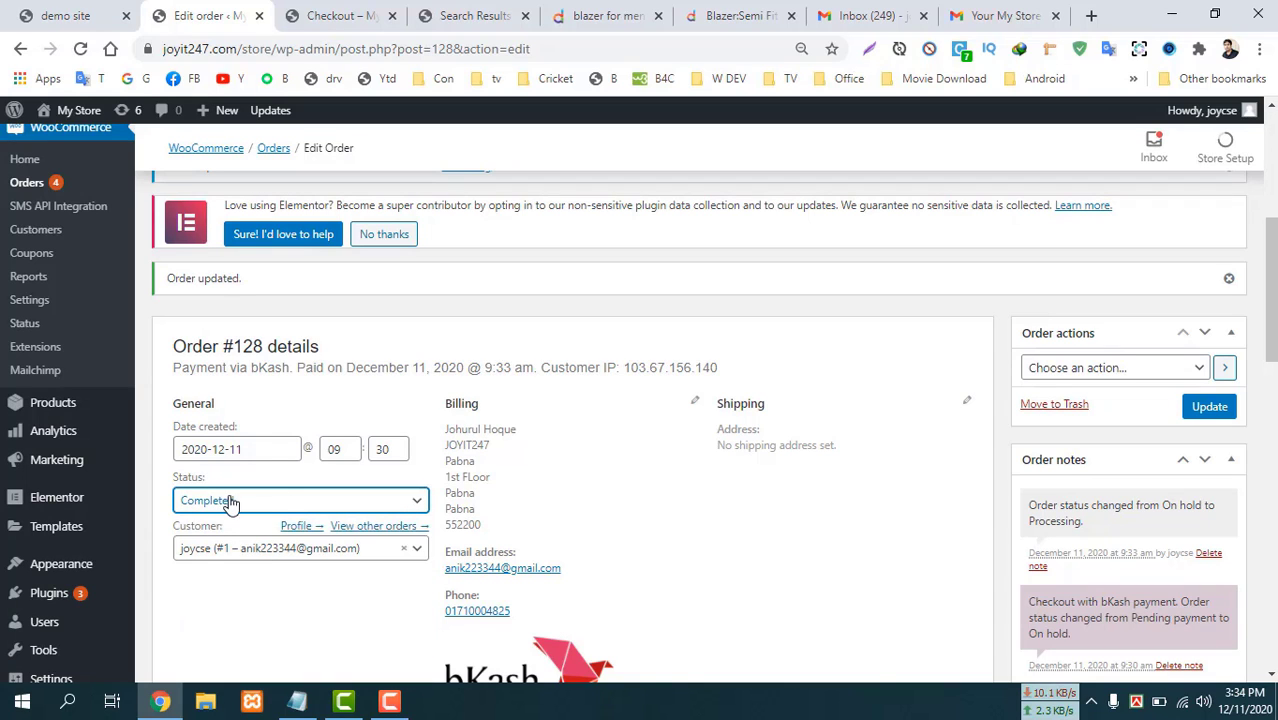
scroll(829, 476, "down", 2)
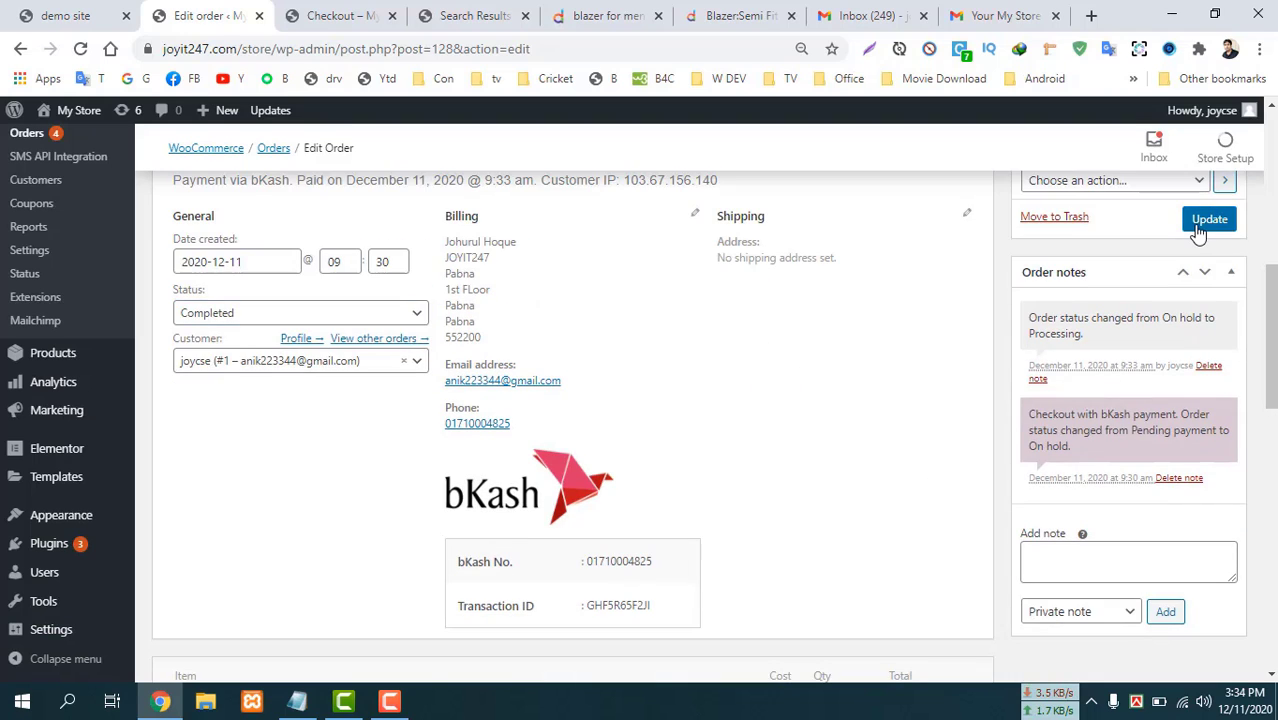
left_click(1208, 220)
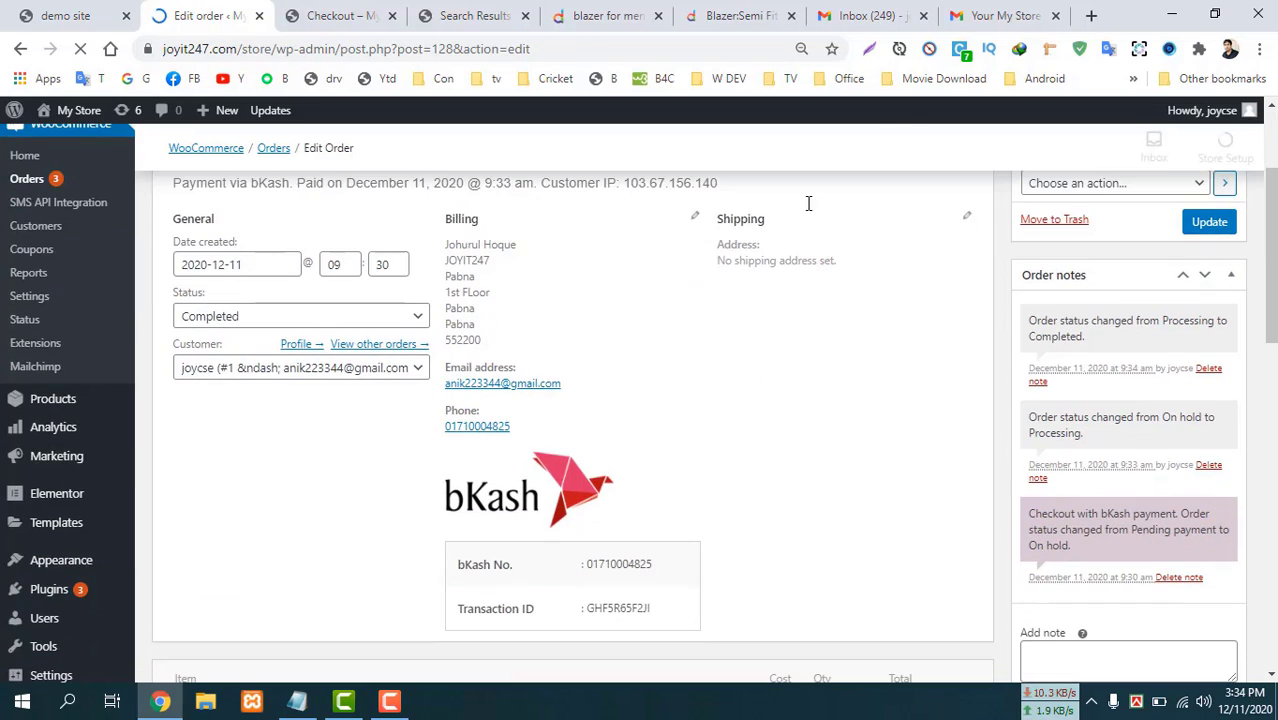
scroll(487, 476, "down", 3)
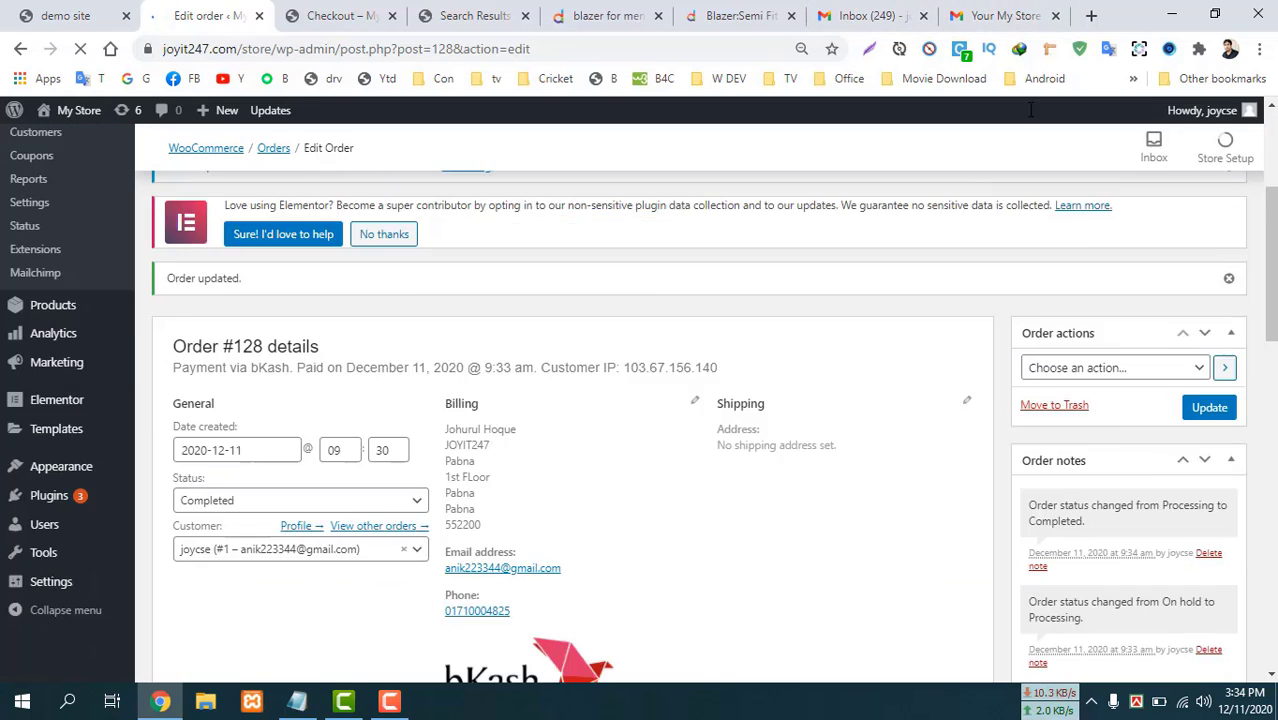
Switch to the customer's Gmail inbox, open the "Your My Store order is now complete" email and mark it as safe.
left_click(1012, 15)
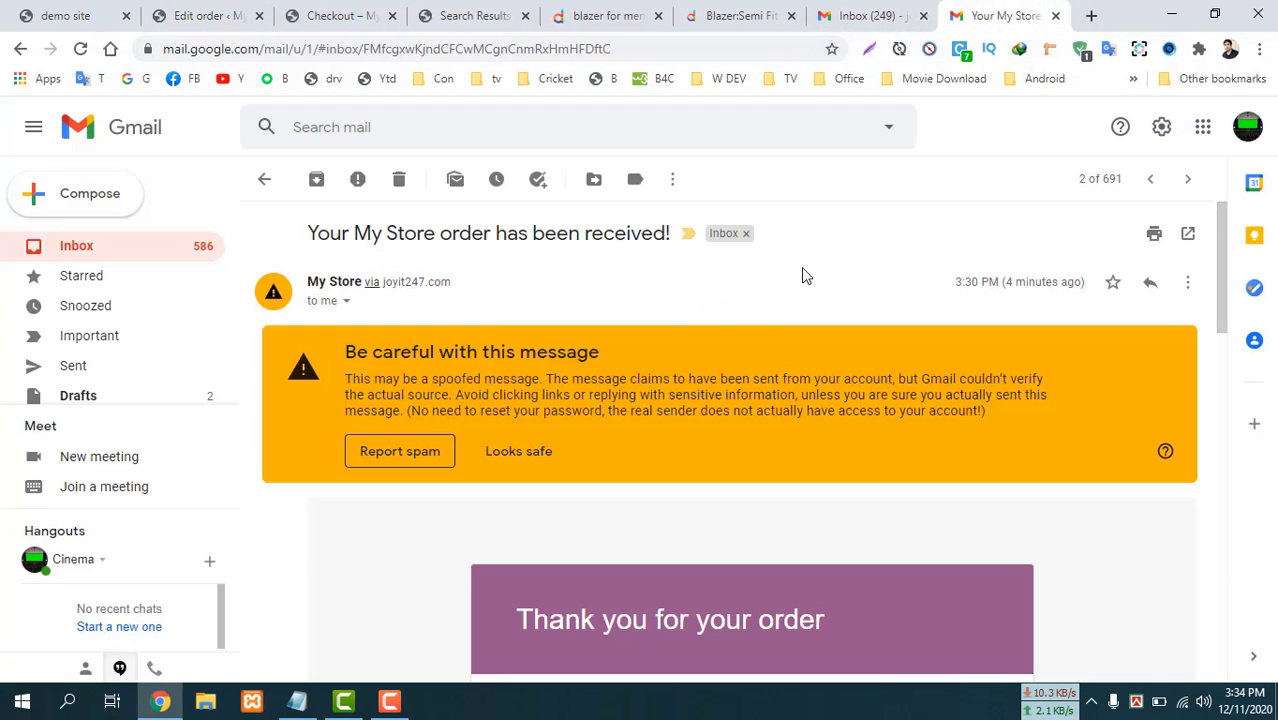
left_click(80, 248)
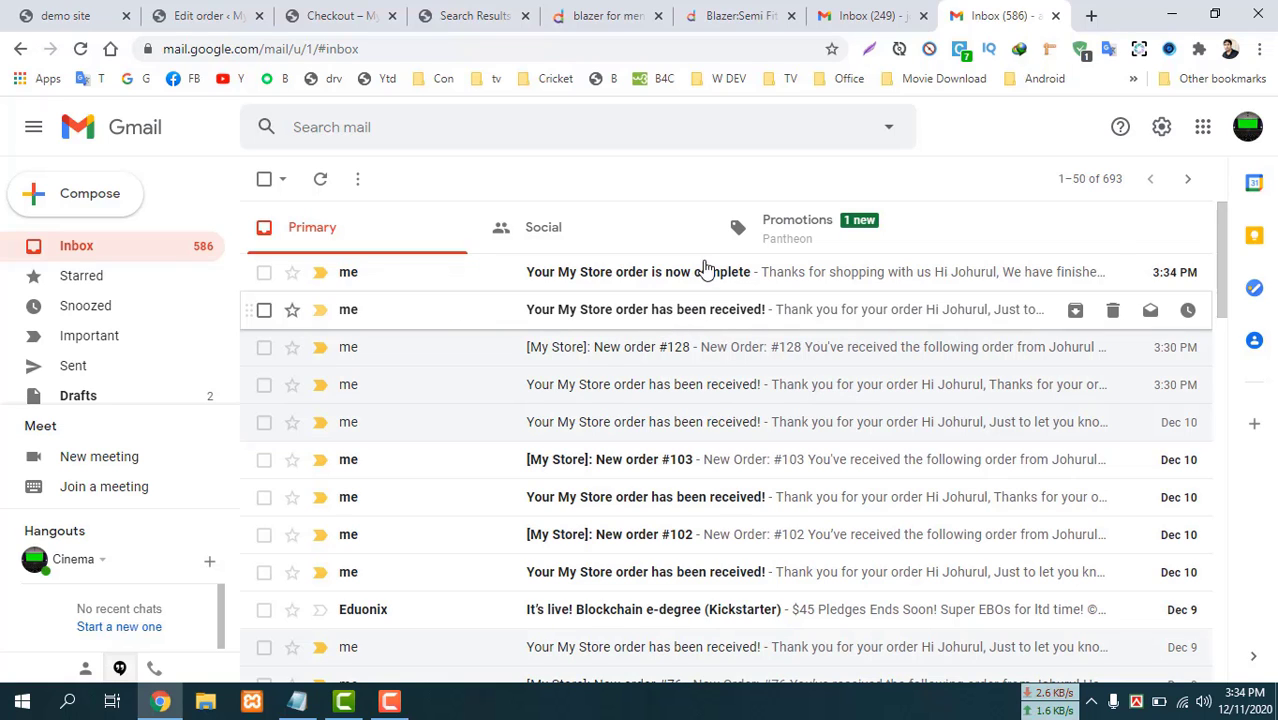
left_click(697, 284)
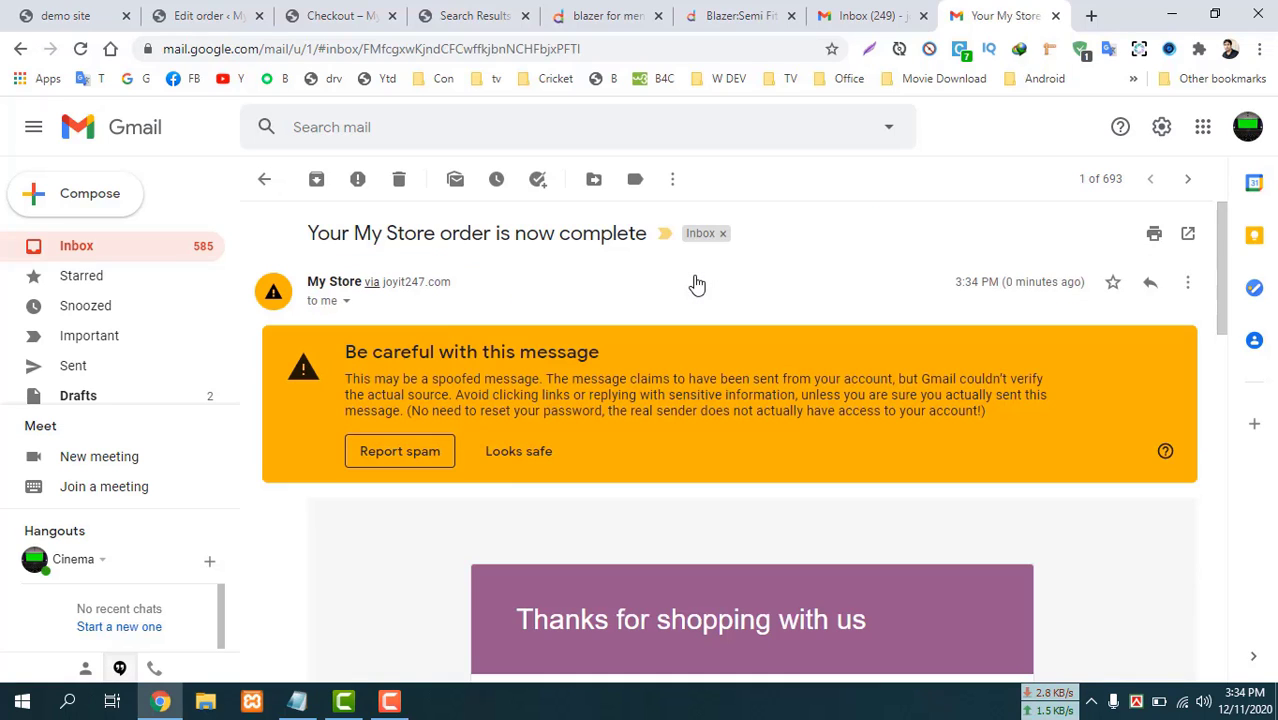
left_click(516, 451)
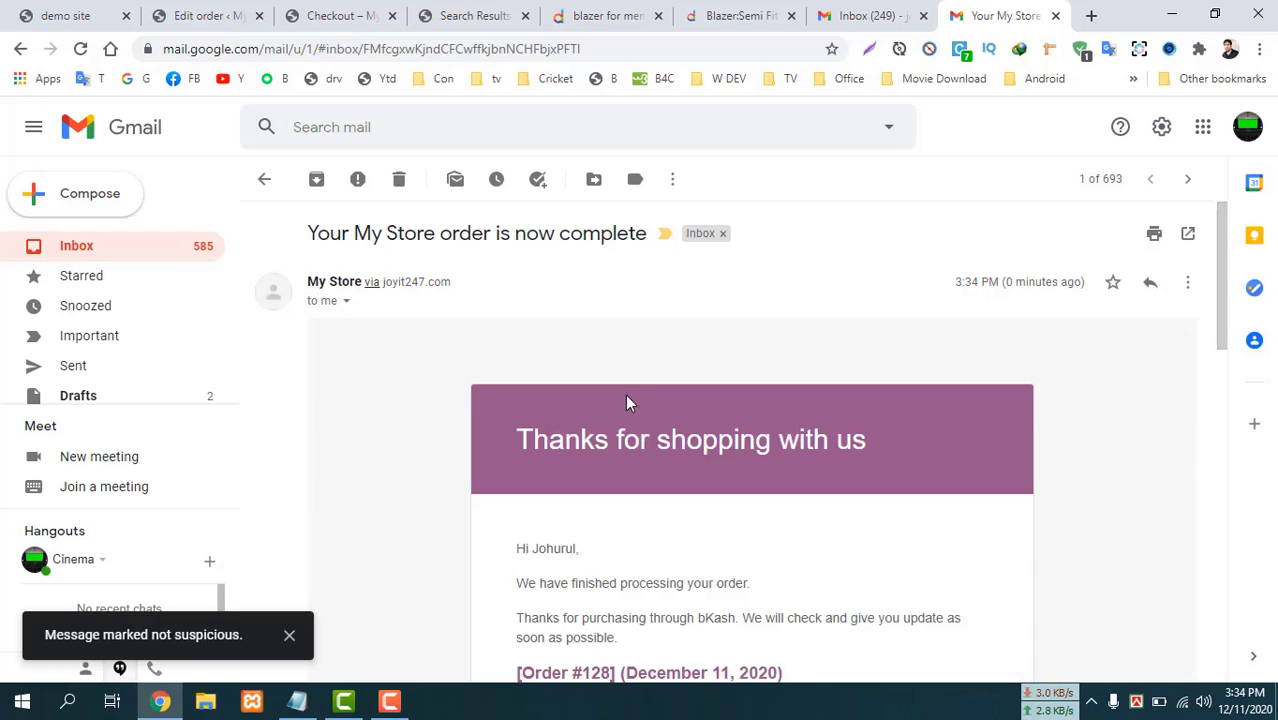
Read the order-complete email's thank-you message, product table, discount, bKash charge, total and billing address.
scroll(648, 397, "down", 3)
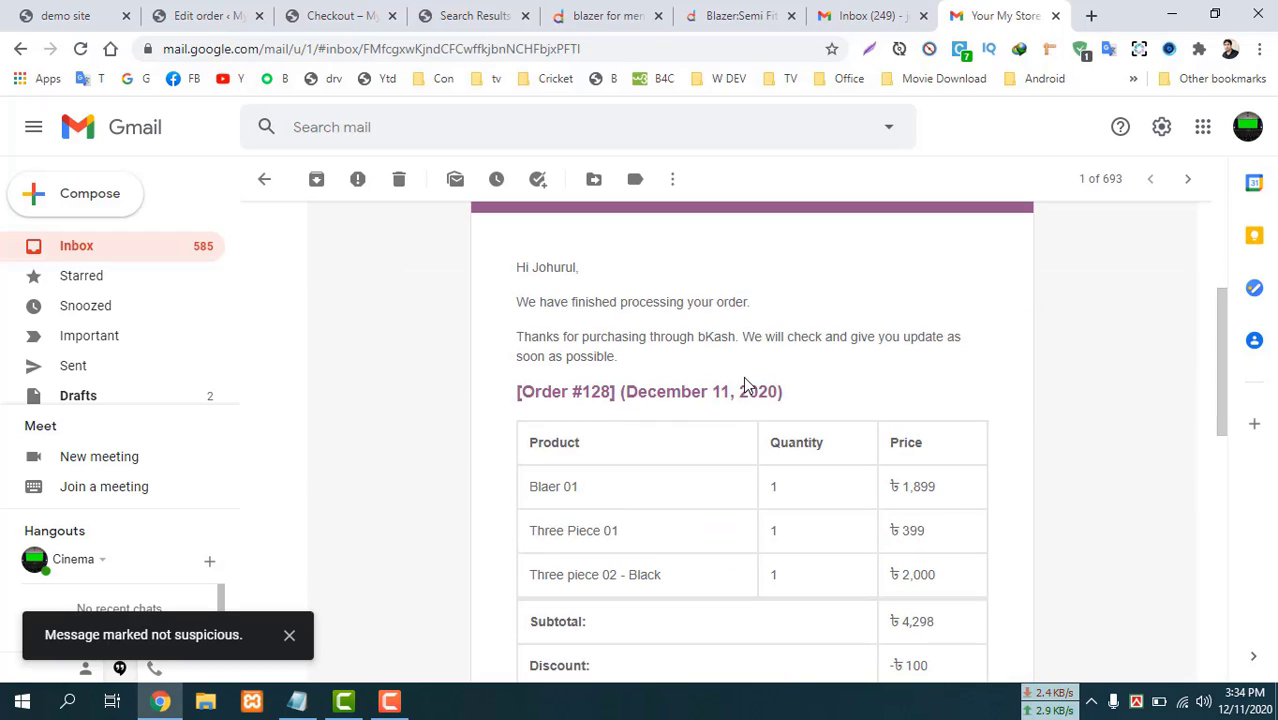
scroll(702, 306, "up", 2)
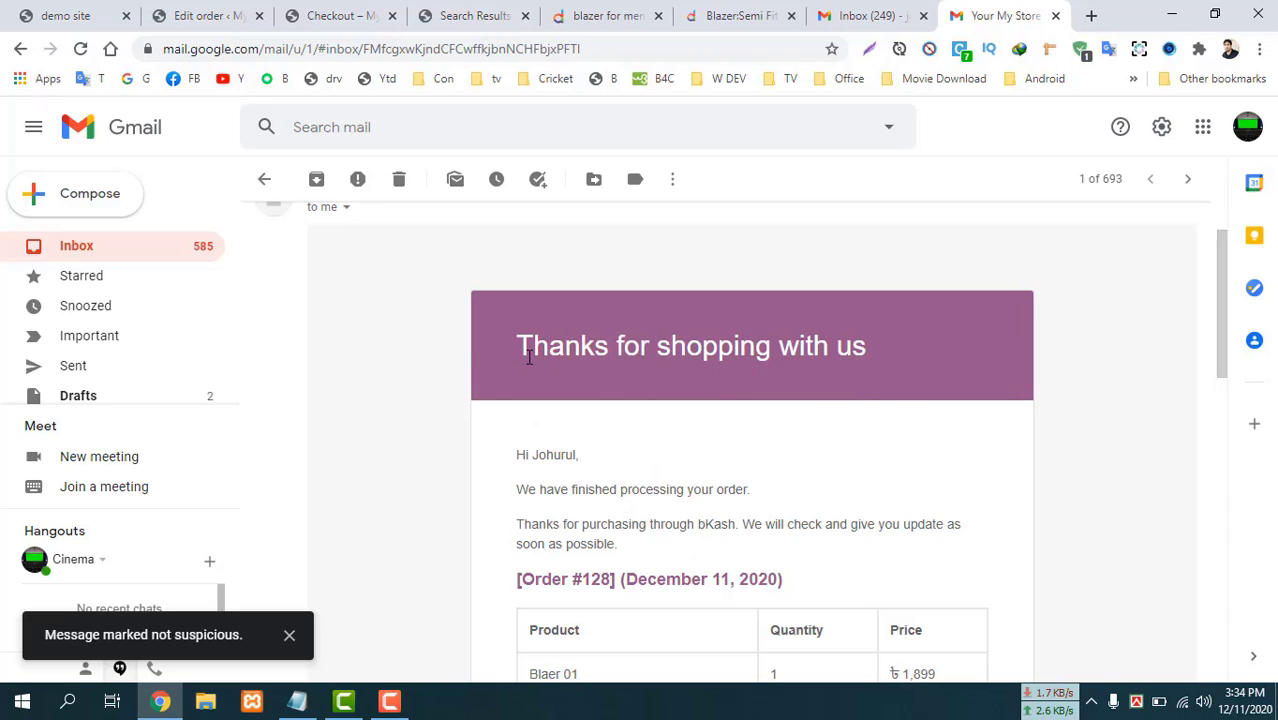
left_click_drag(877, 351, 573, 386)
scroll(690, 370, "down", 2)
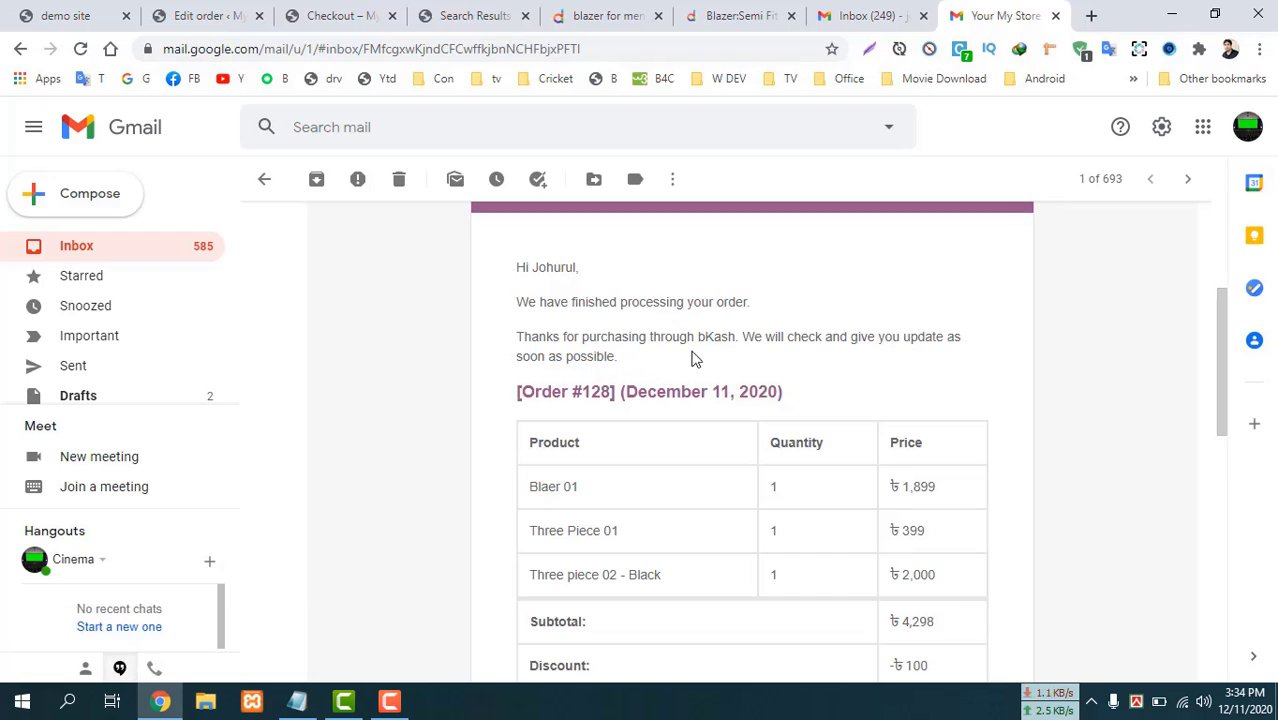
scroll(693, 357, "down", 6)
scroll(823, 363, "down", 1)
scroll(823, 365, "up", 4)
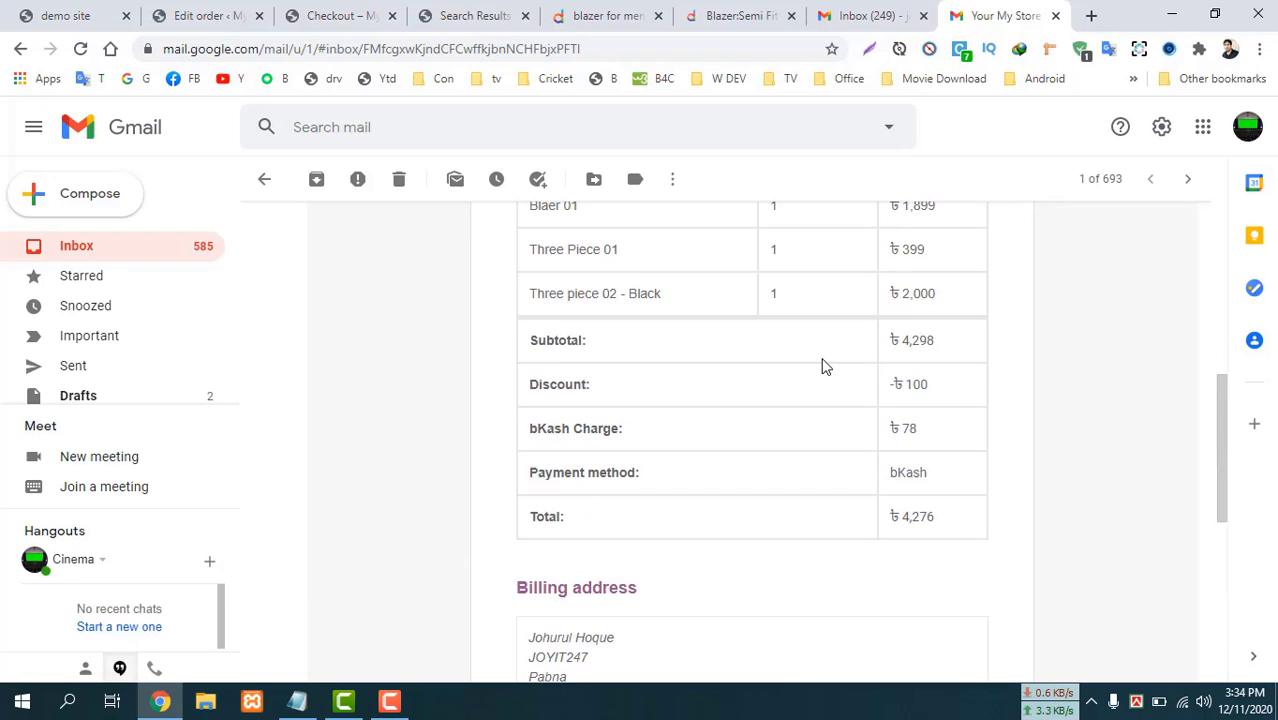
scroll(821, 366, "up", 4)
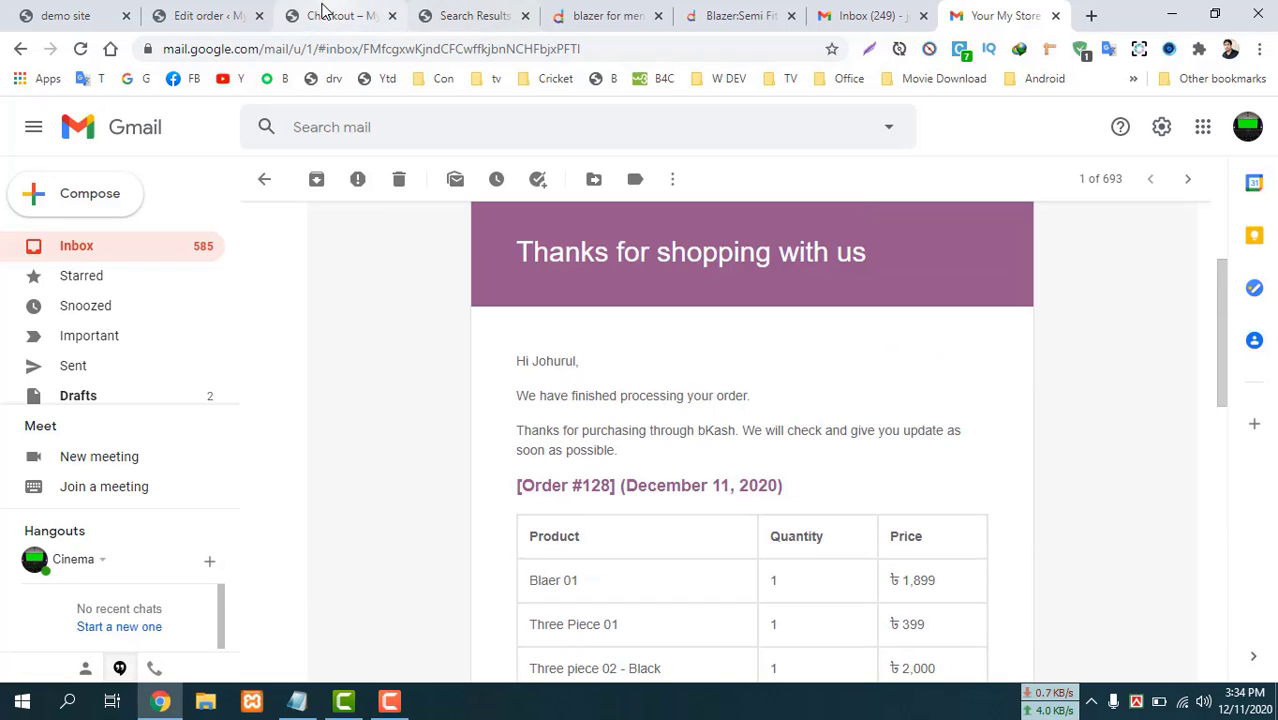
Return from Gmail to the storefront's order-received page and open the store's Shop page.
left_click(233, 12)
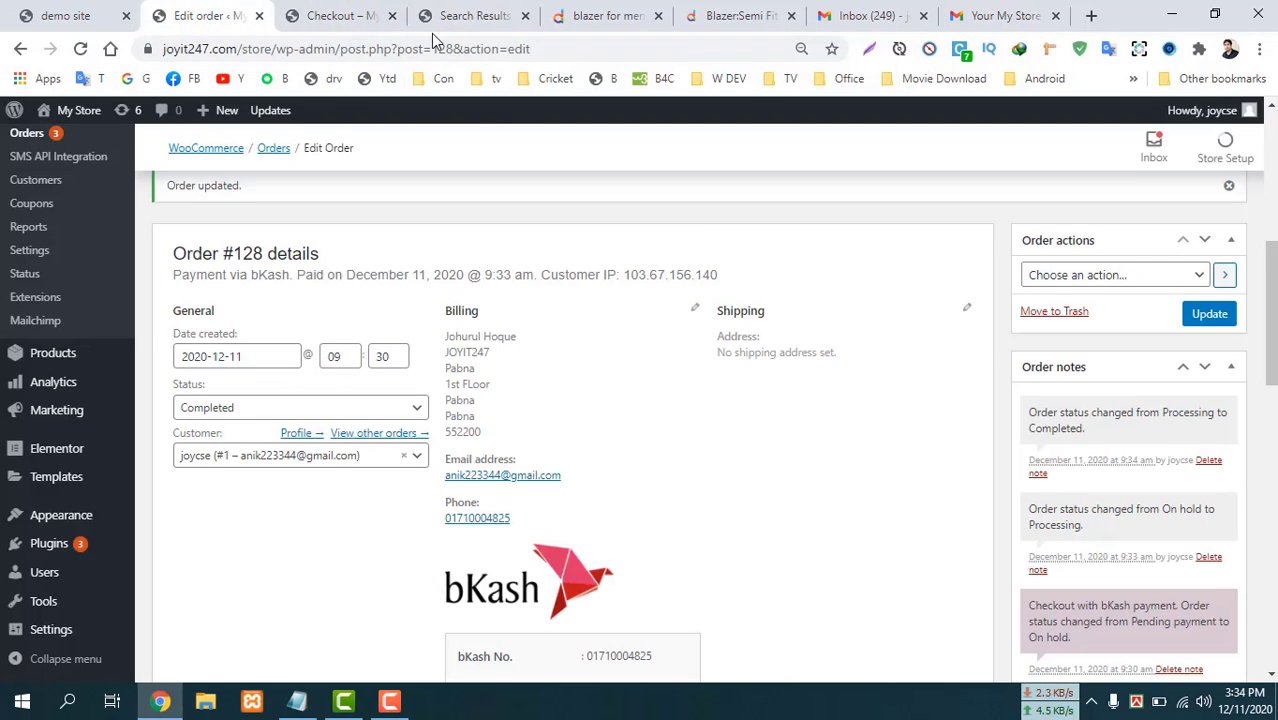
left_click(340, 15)
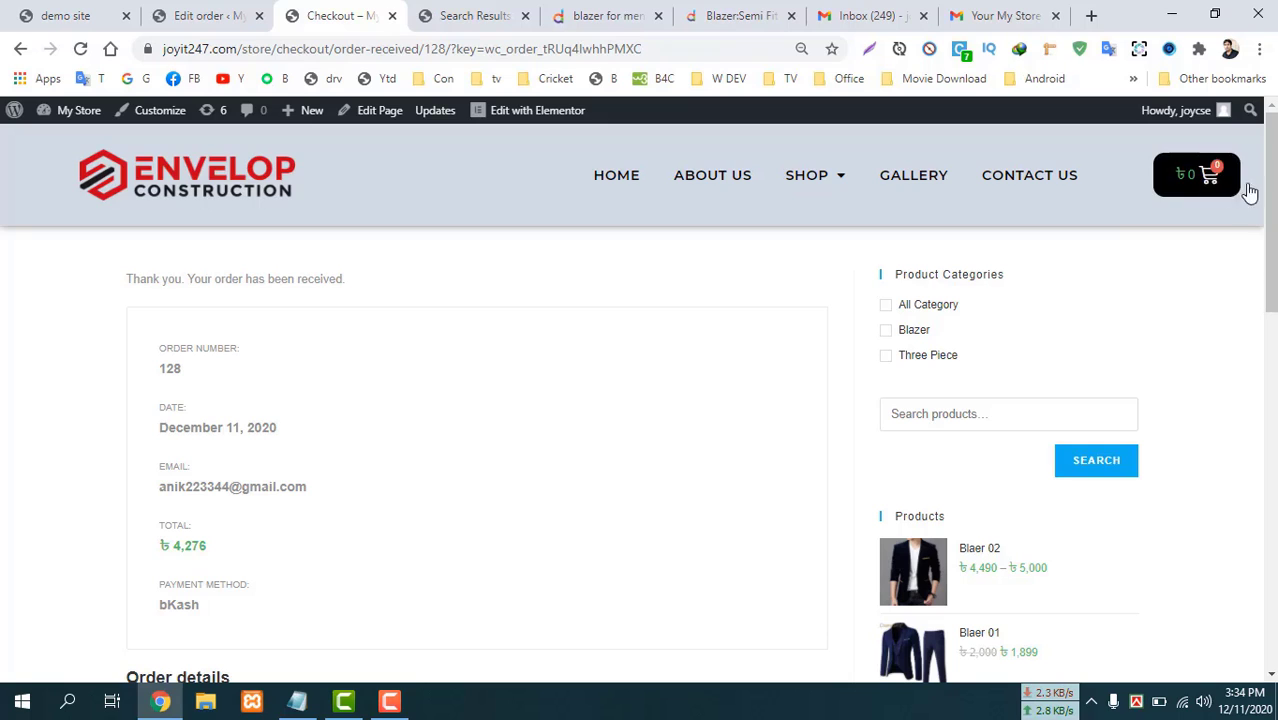
left_click(800, 195)
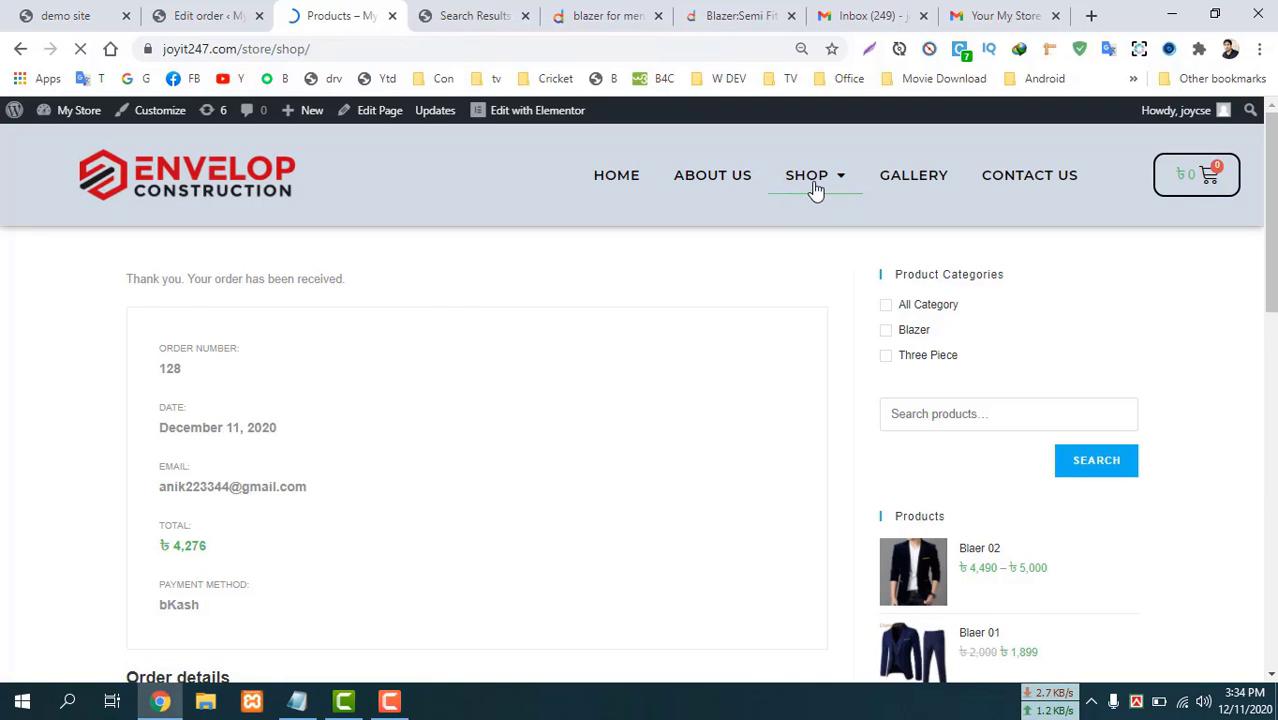
Review the Shop page's product grid, prices, category and price filters, recently viewed products and footer.
scroll(840, 340, "down", 1)
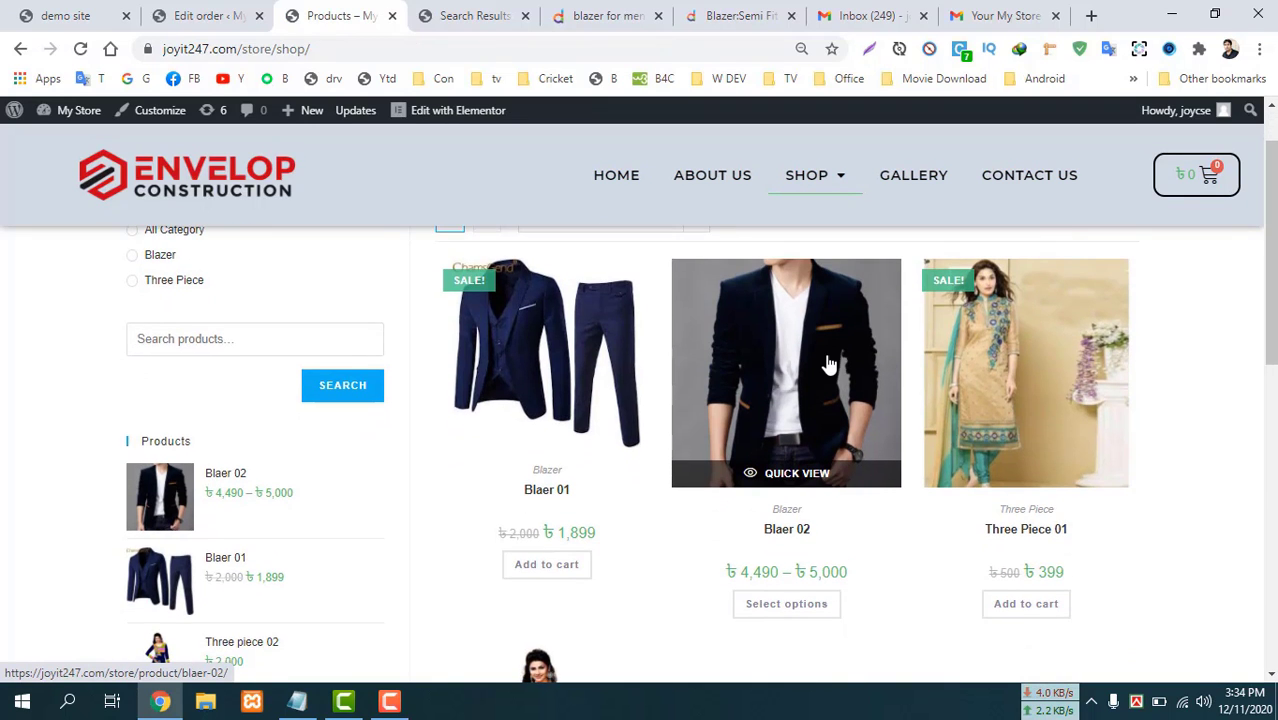
scroll(830, 362, "down", 1)
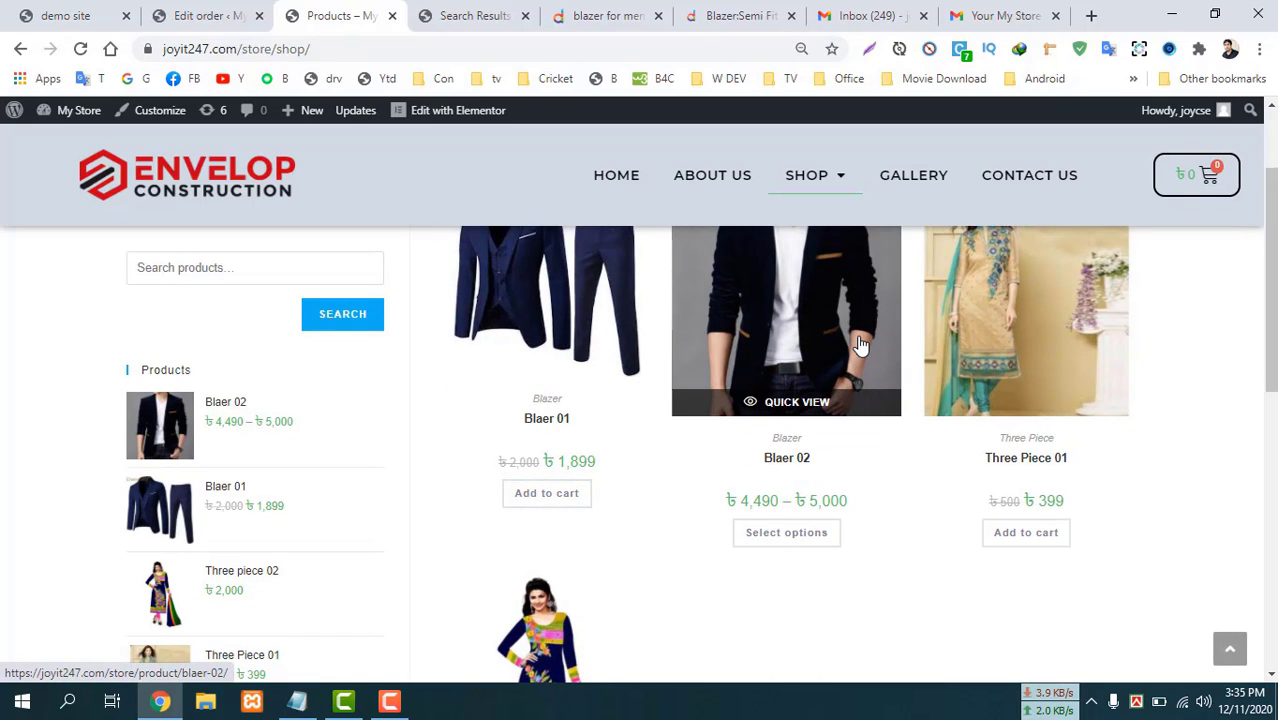
scroll(767, 370, "down", 1)
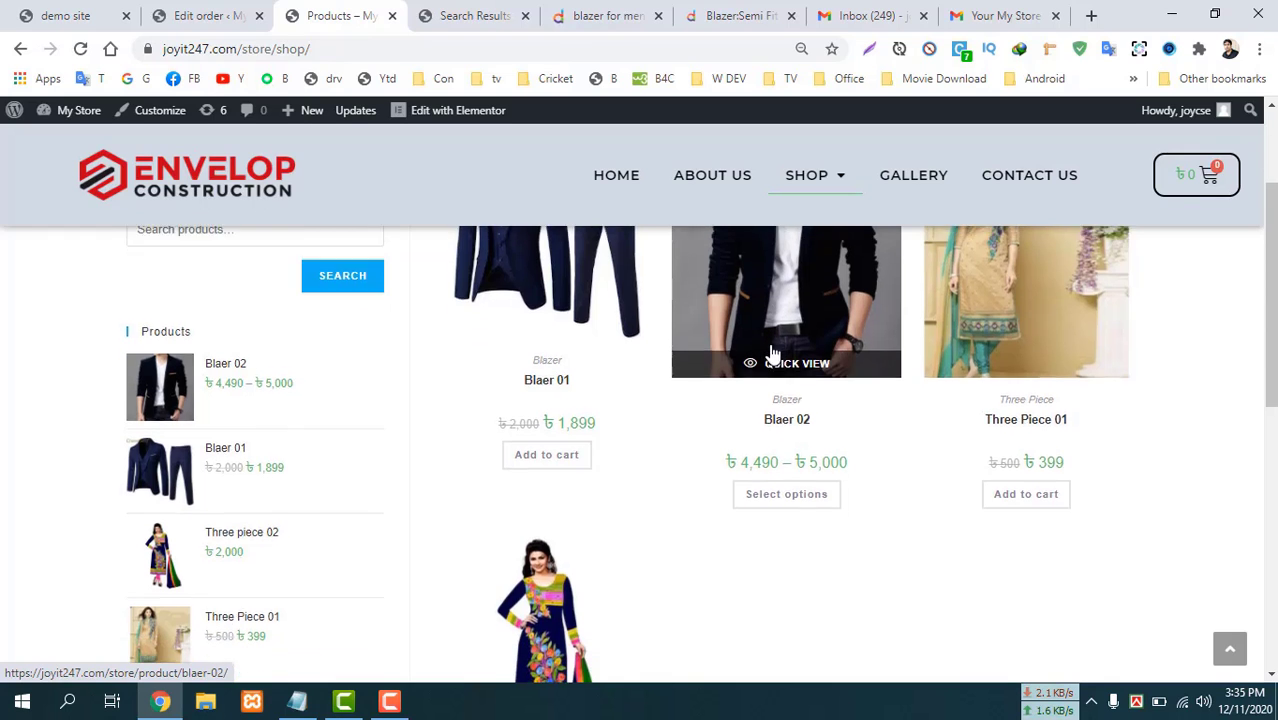
scroll(769, 355, "up", 2)
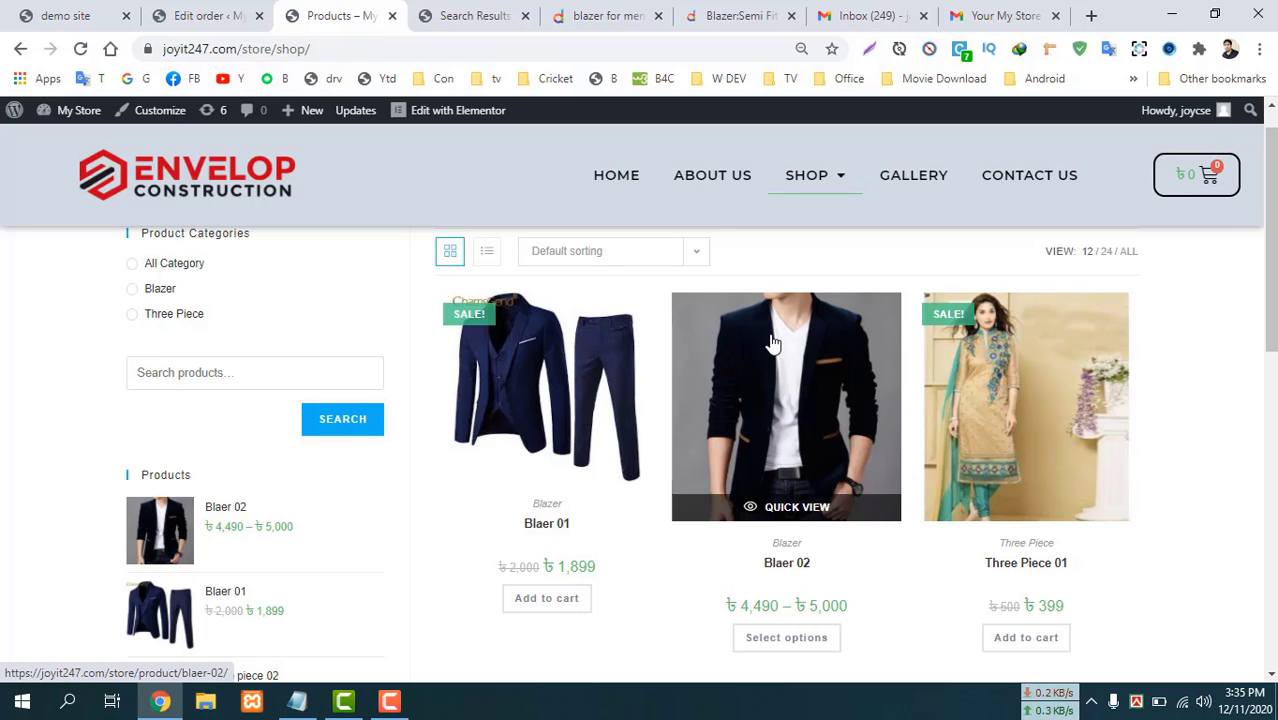
scroll(755, 375, "down", 2)
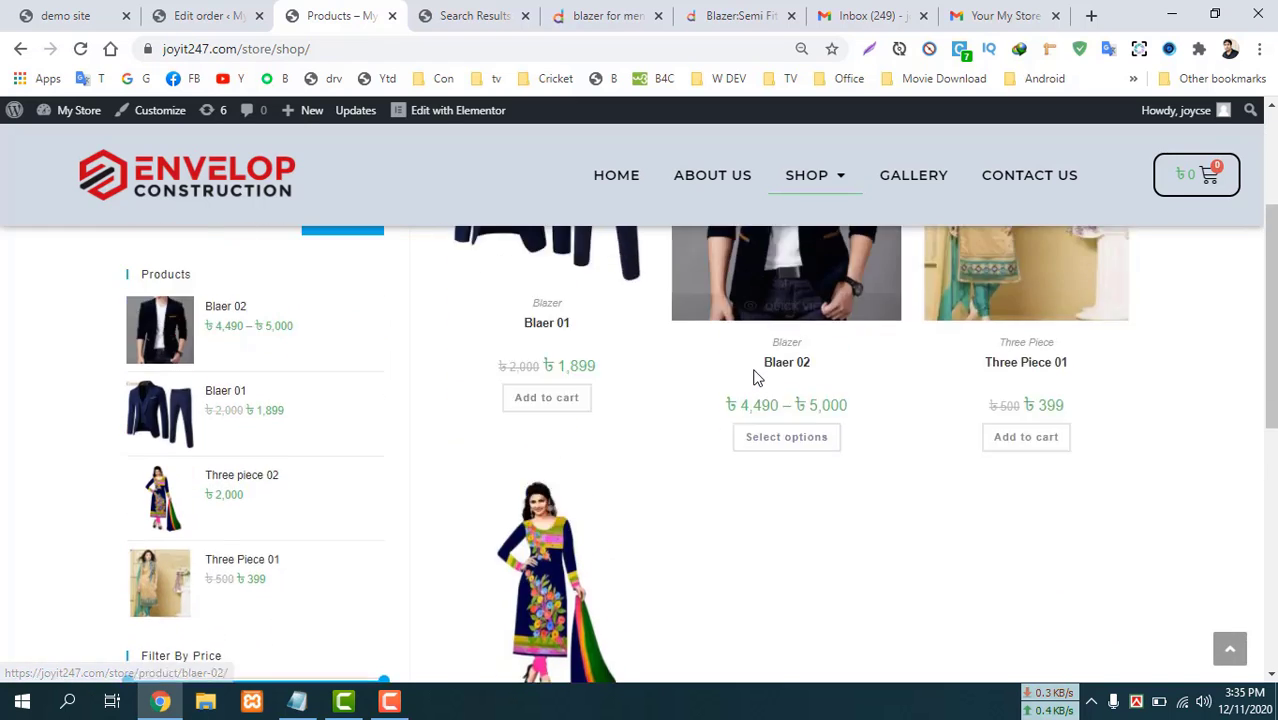
scroll(755, 375, "up", 2)
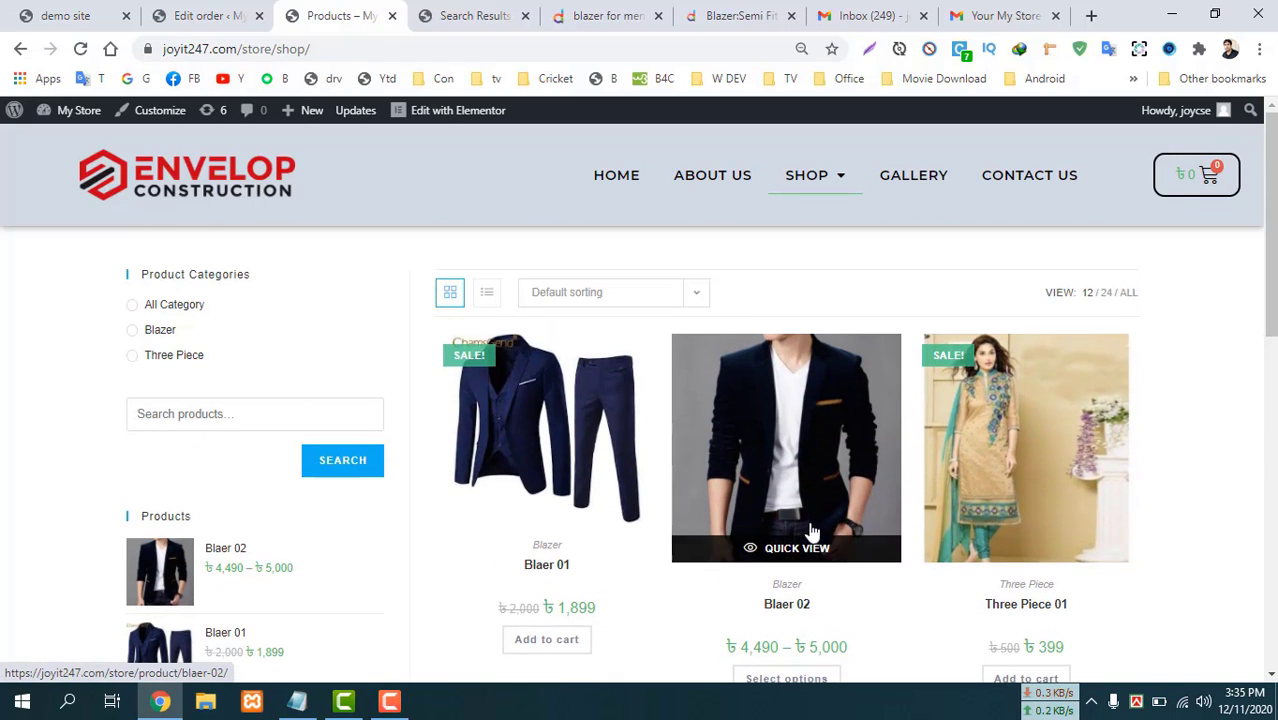
scroll(820, 480, "down", 2)
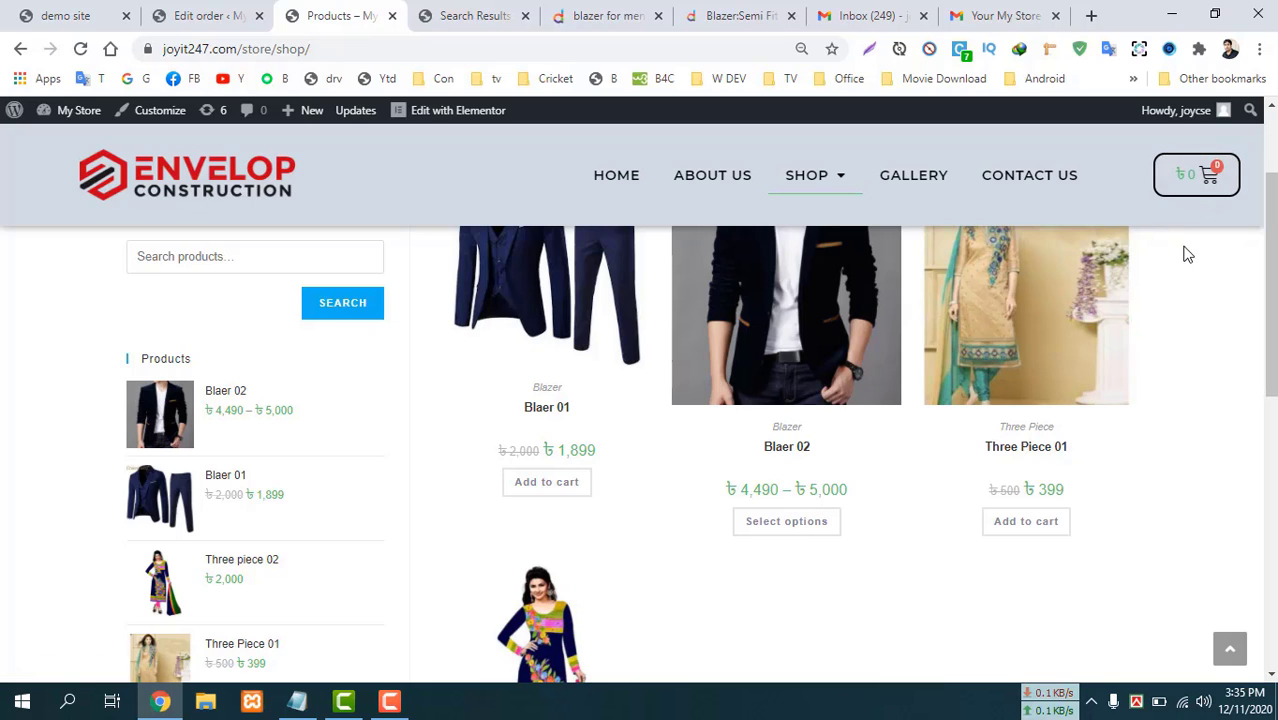
scroll(1204, 328, "up", 2)
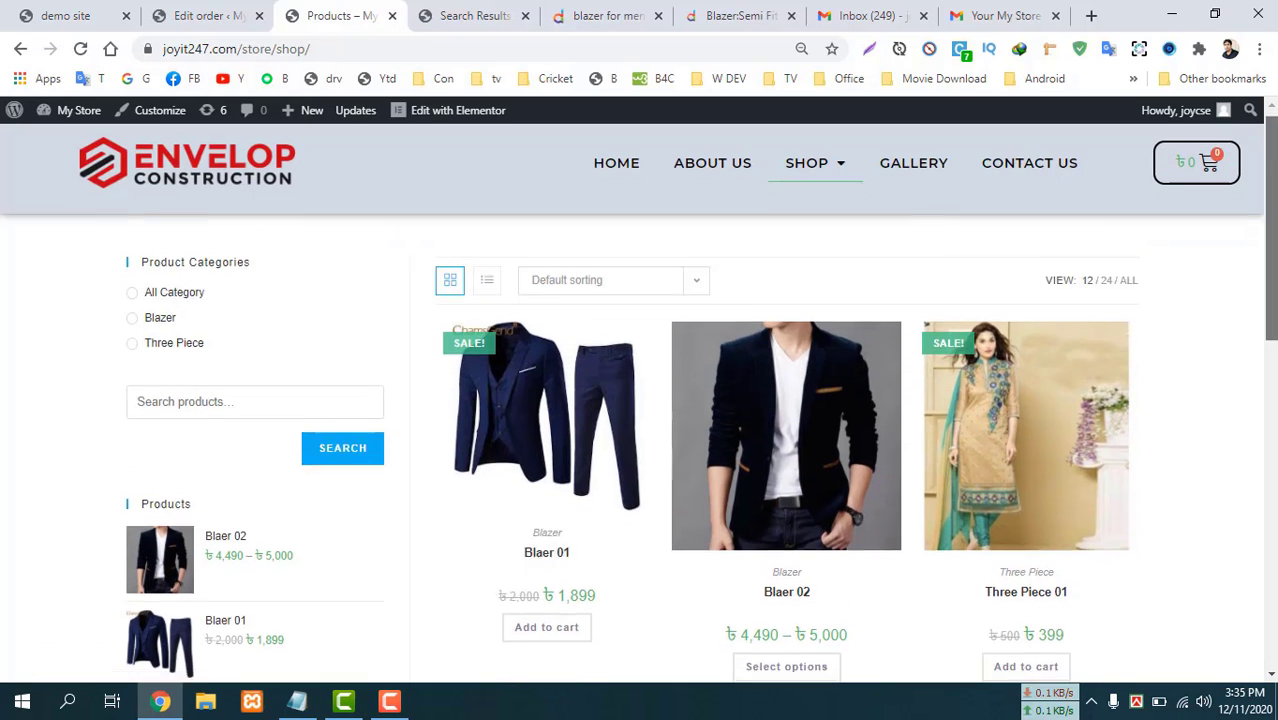
scroll(698, 455, "down", 4)
scroll(698, 455, "up", 4)
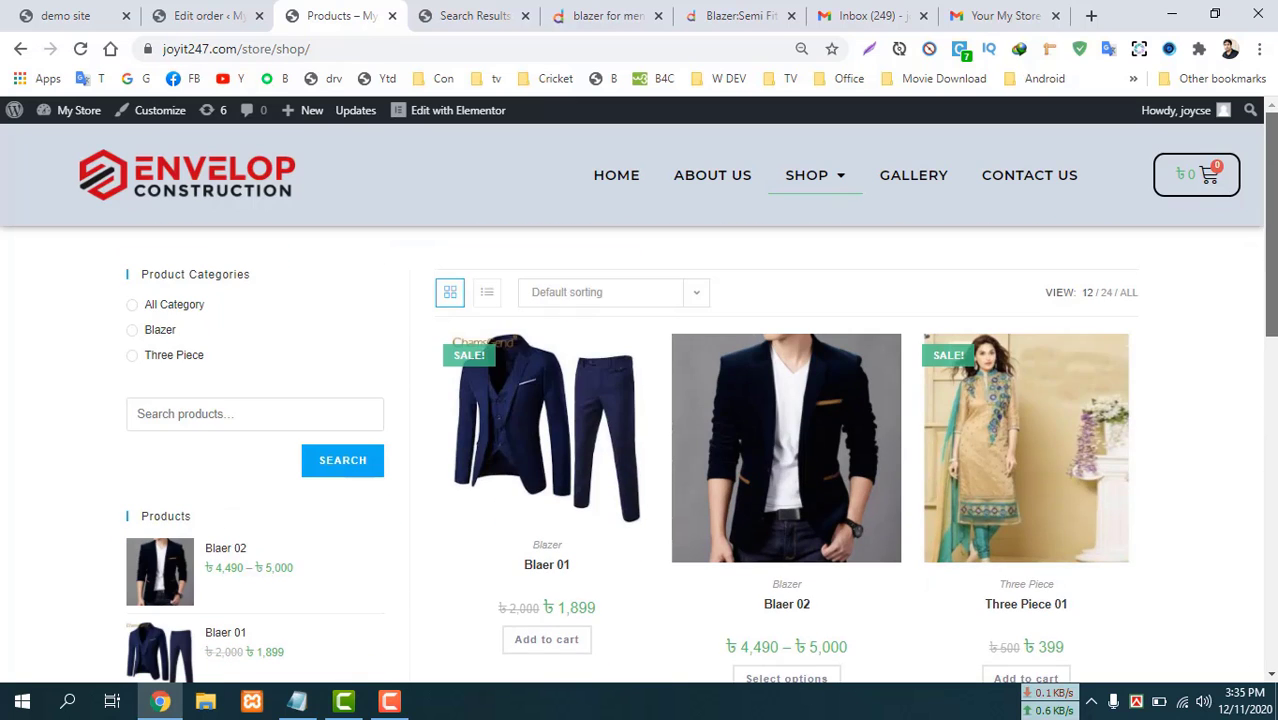
scroll(698, 455, "down", 8)
scroll(698, 455, "up", 5)
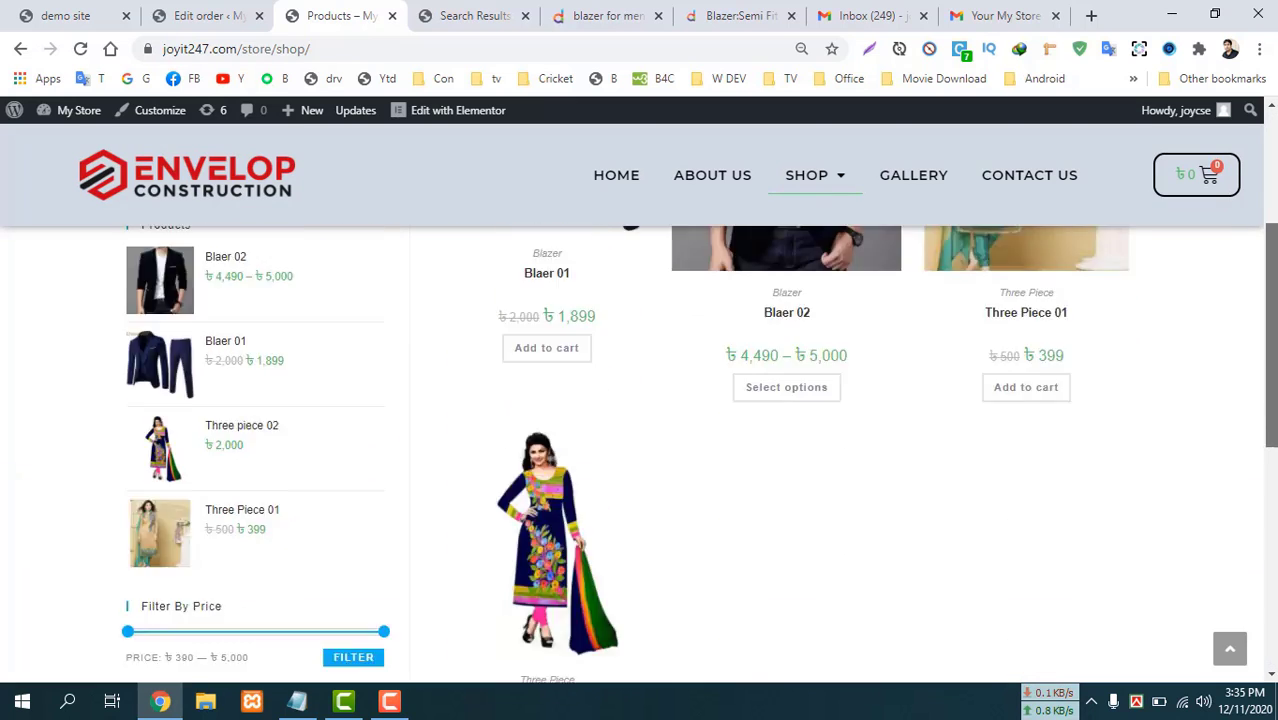
scroll(1195, 252, "up", 3)
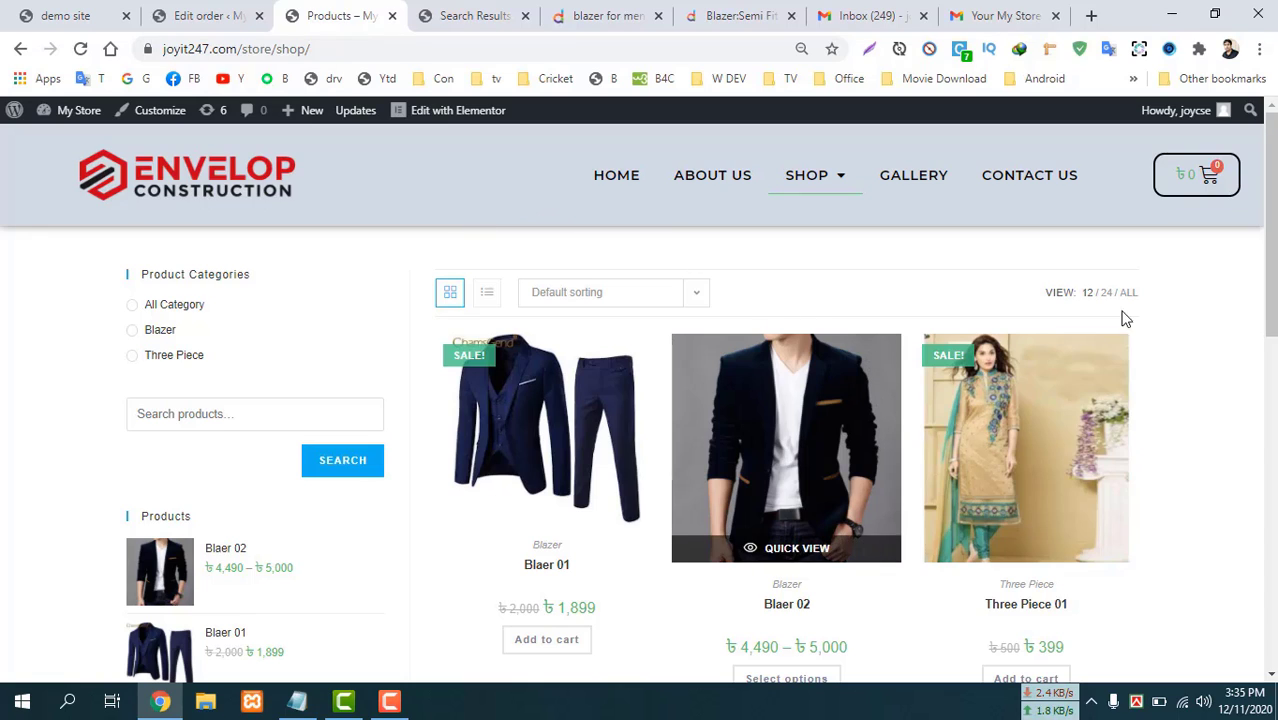
left_click_drag(1274, 233, 843, 272)
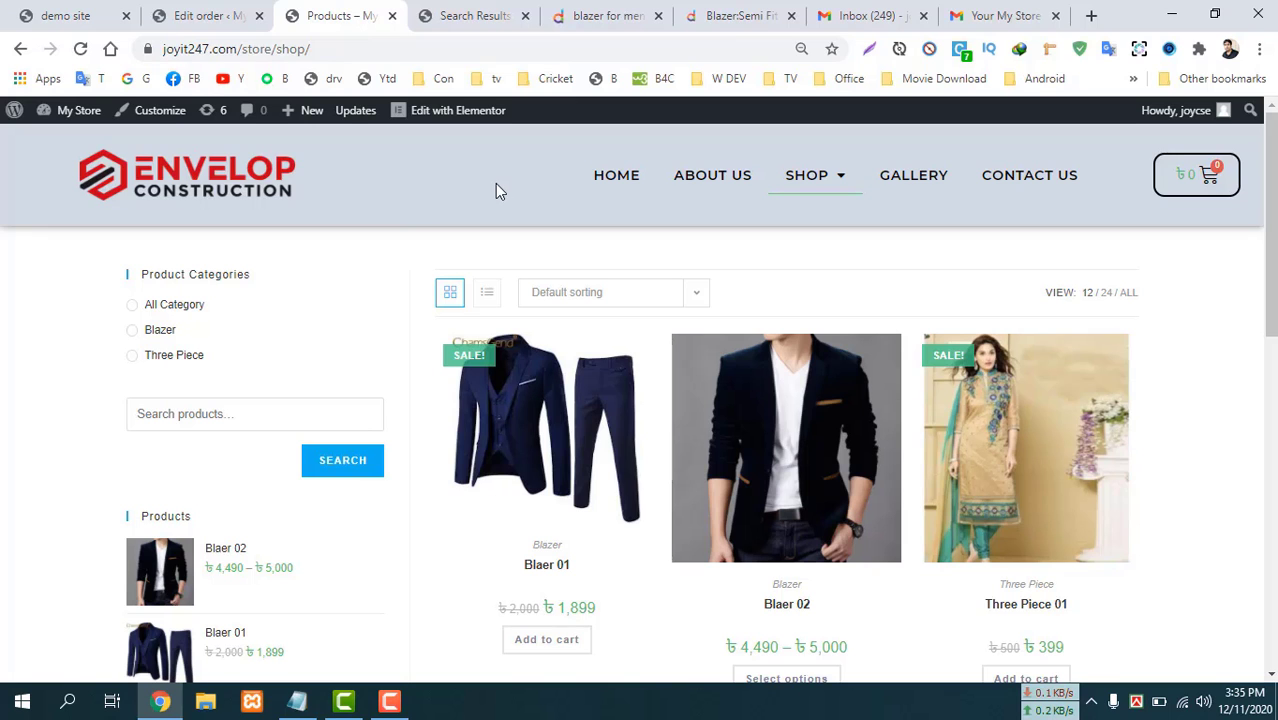
scroll(620, 205, "down", 5)
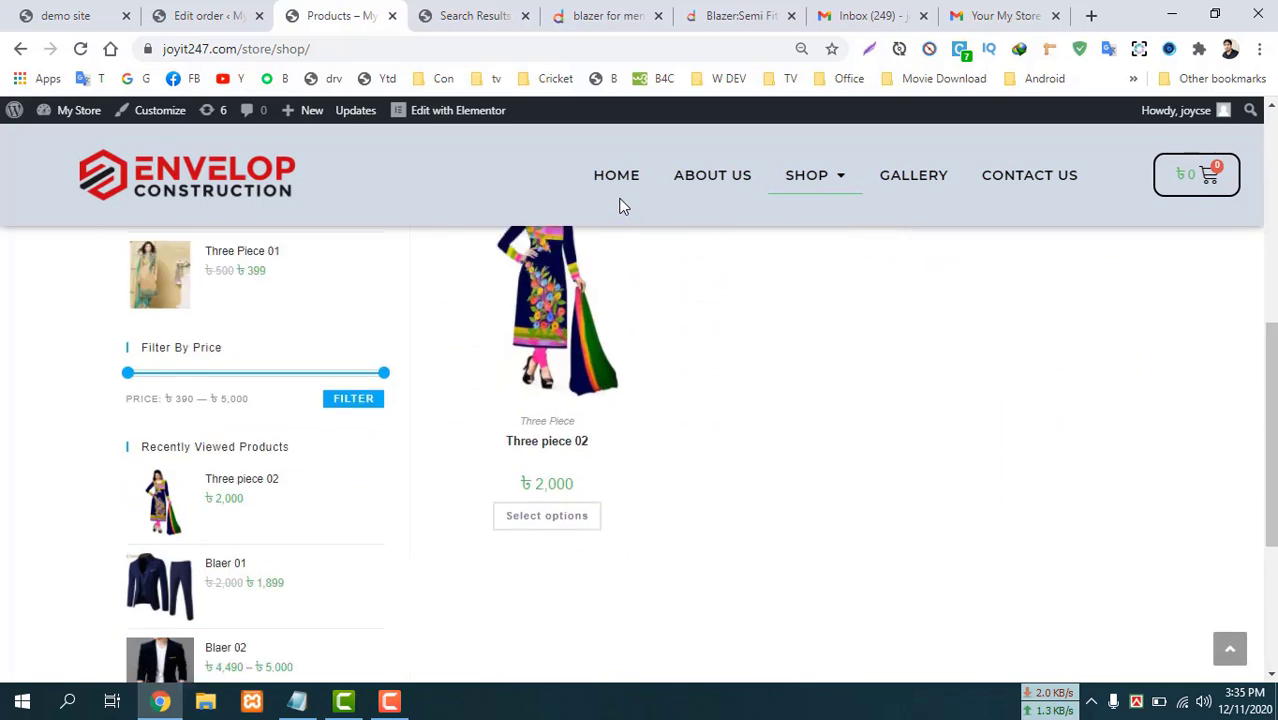
scroll(617, 204, "down", 3)
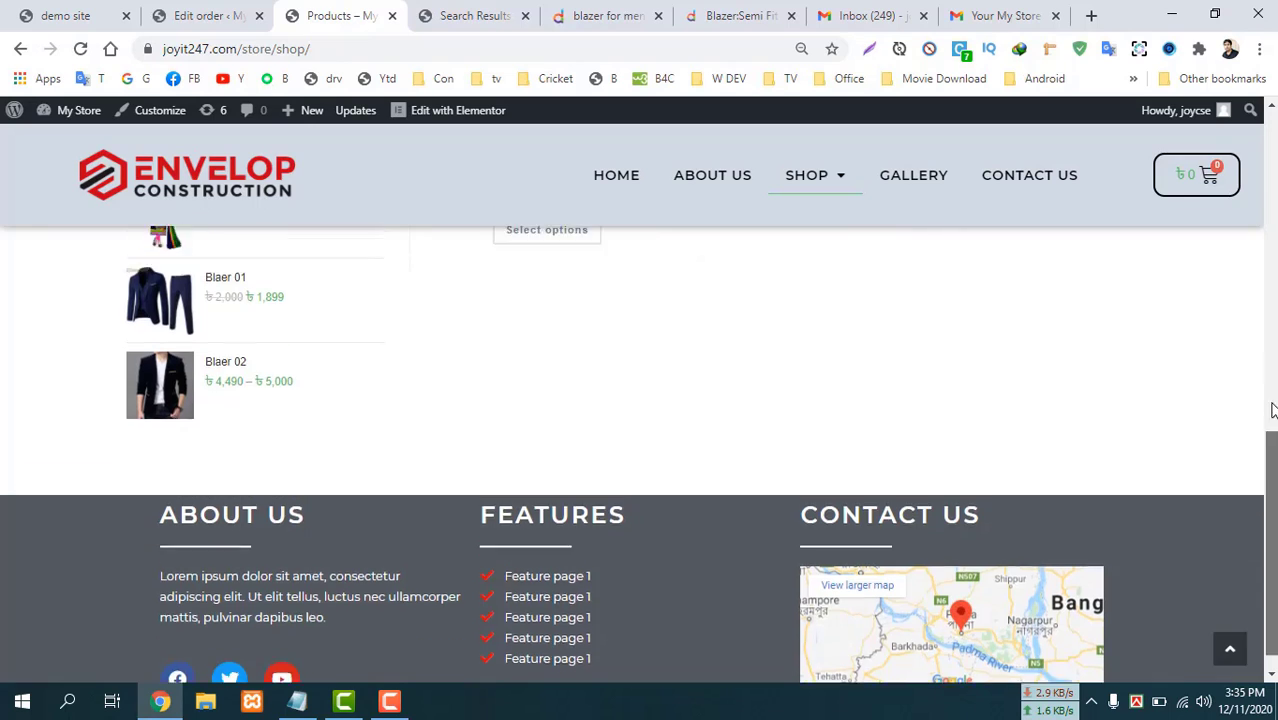
left_click_drag(1272, 410, 1272, 112)
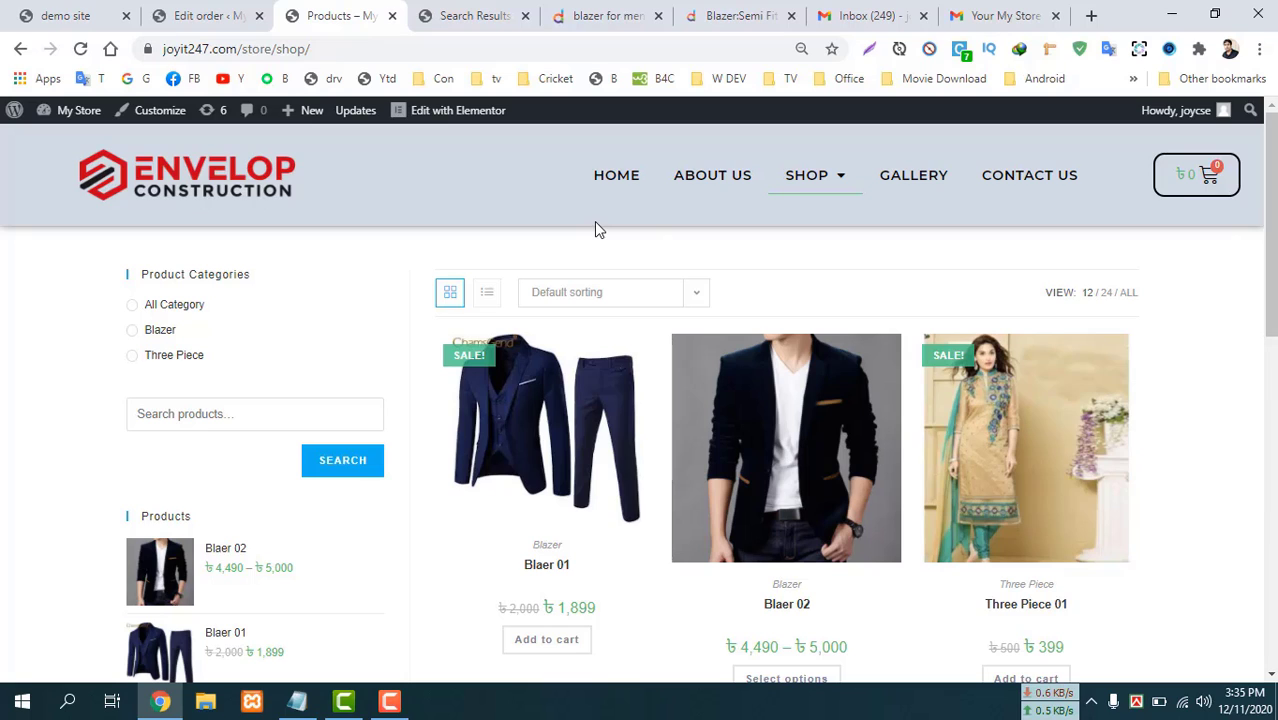
left_click(400, 708)
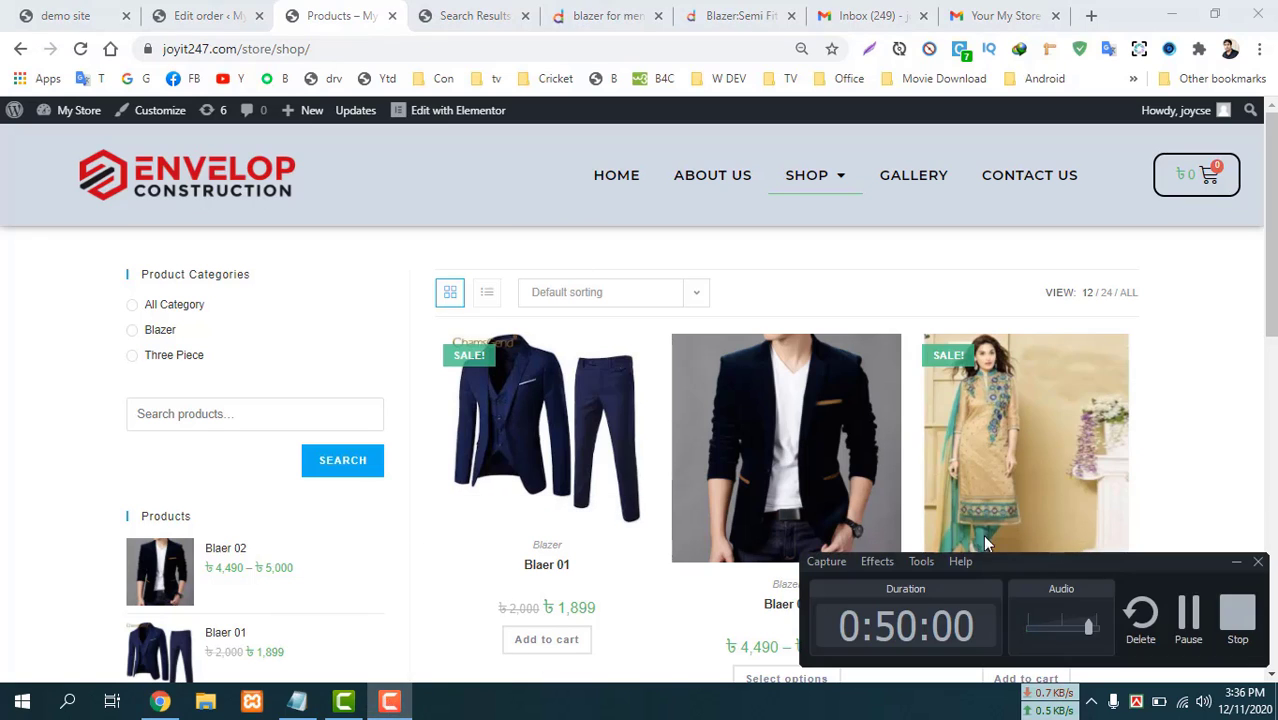
left_click(1237, 612)
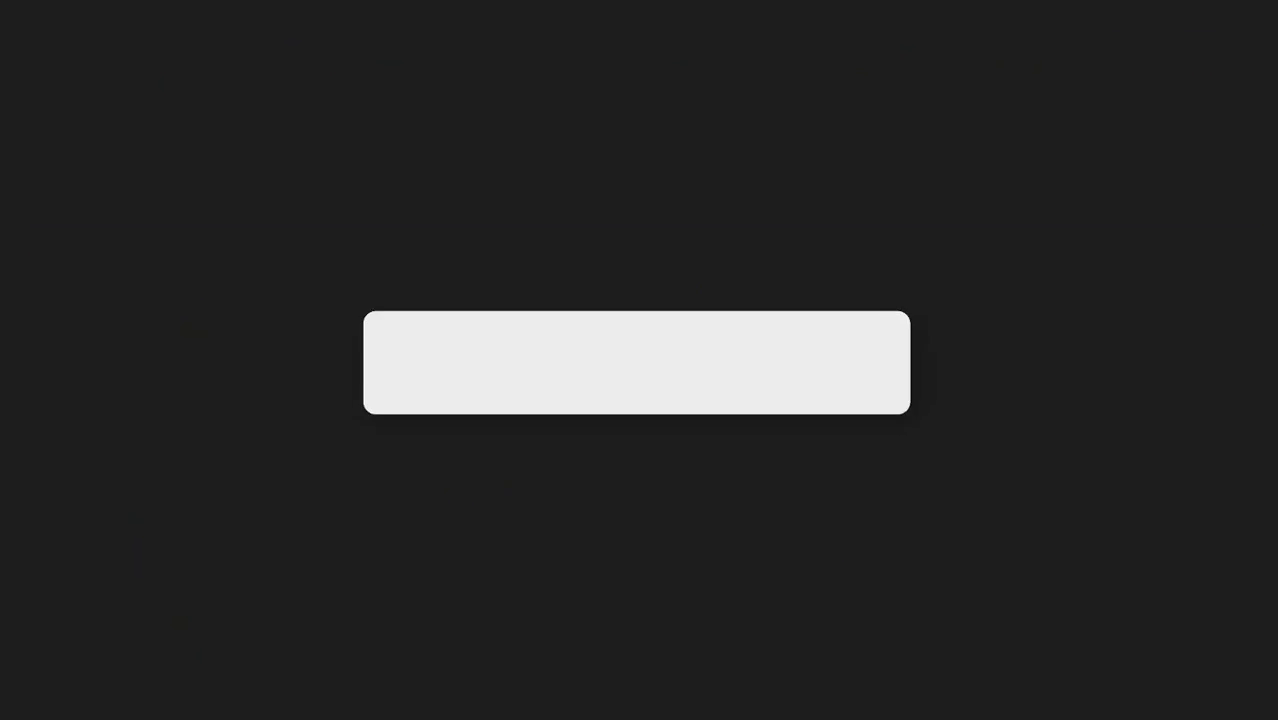